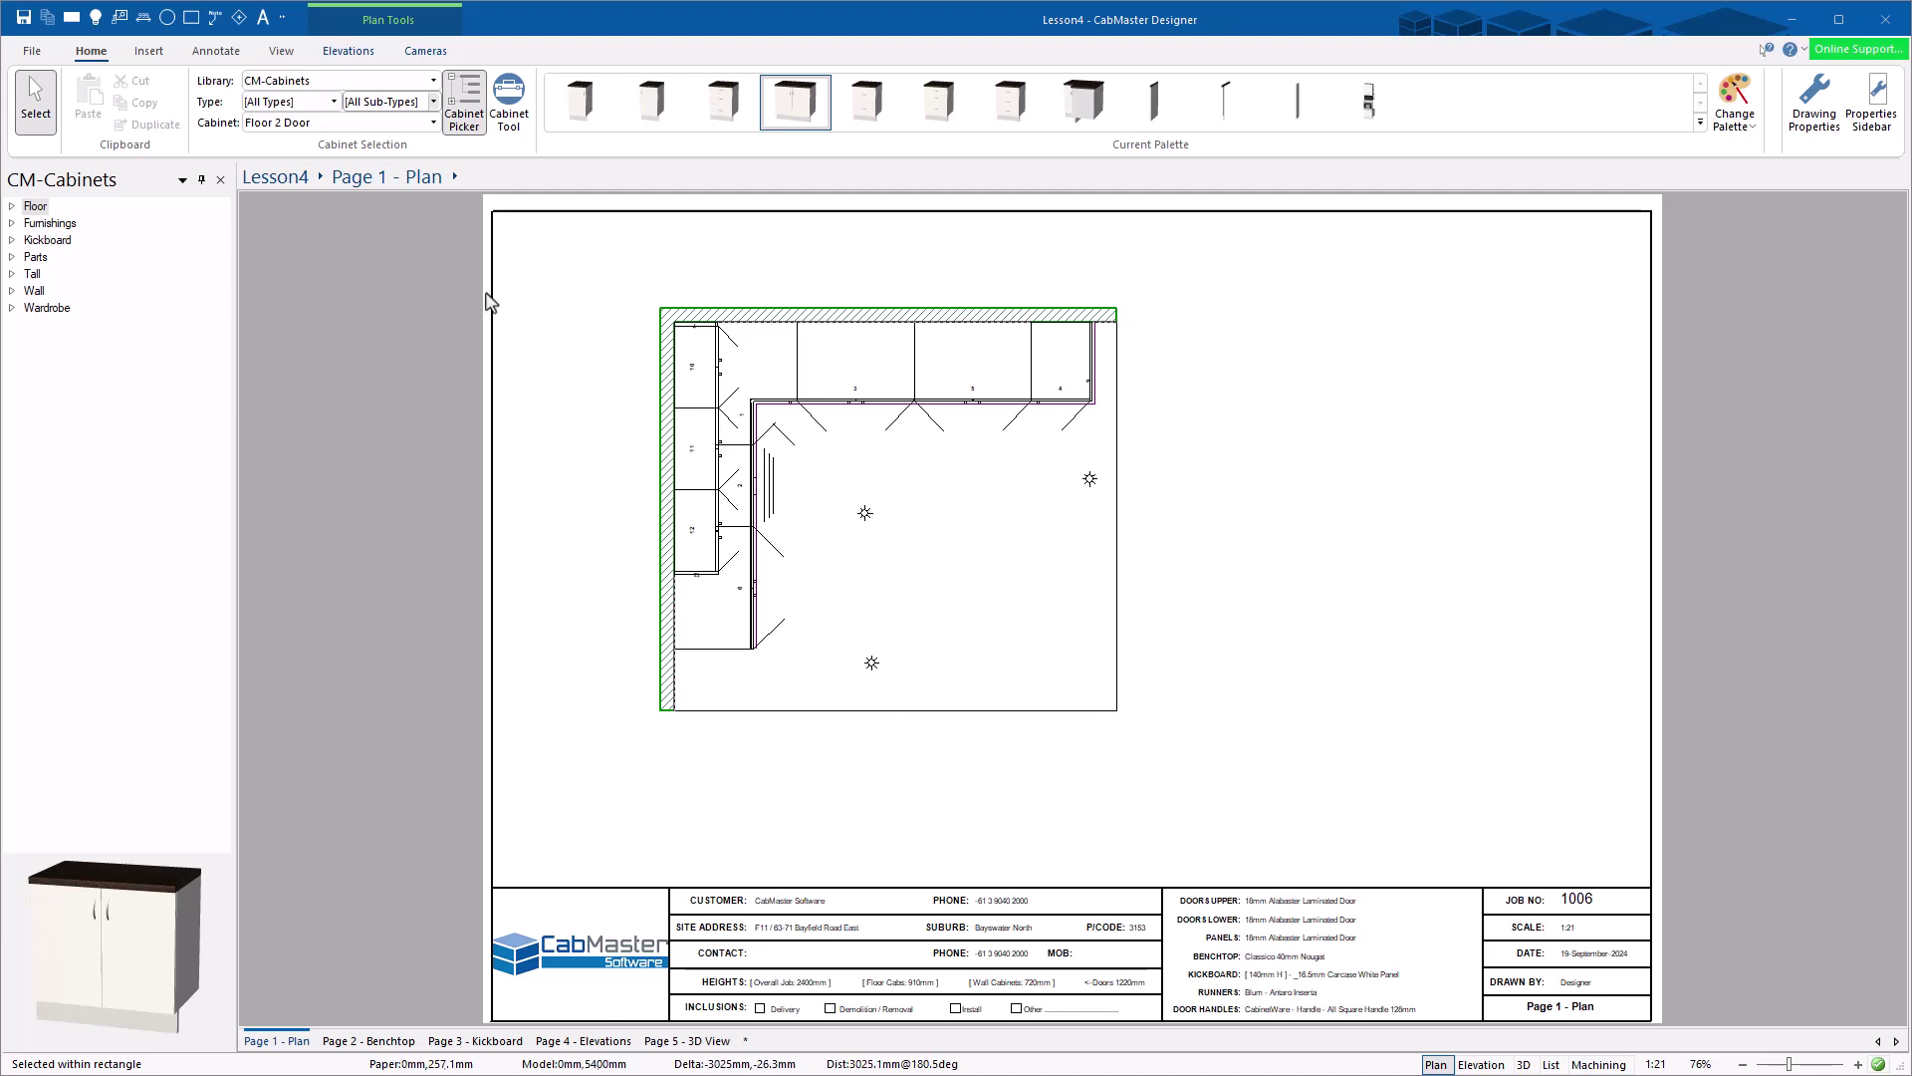
# Step: Dimension corner cabinet 1 along the back wall, from the inner wall corner to cabinet 3, with the dimension line above the wall
pyautogui.click(209, 52)
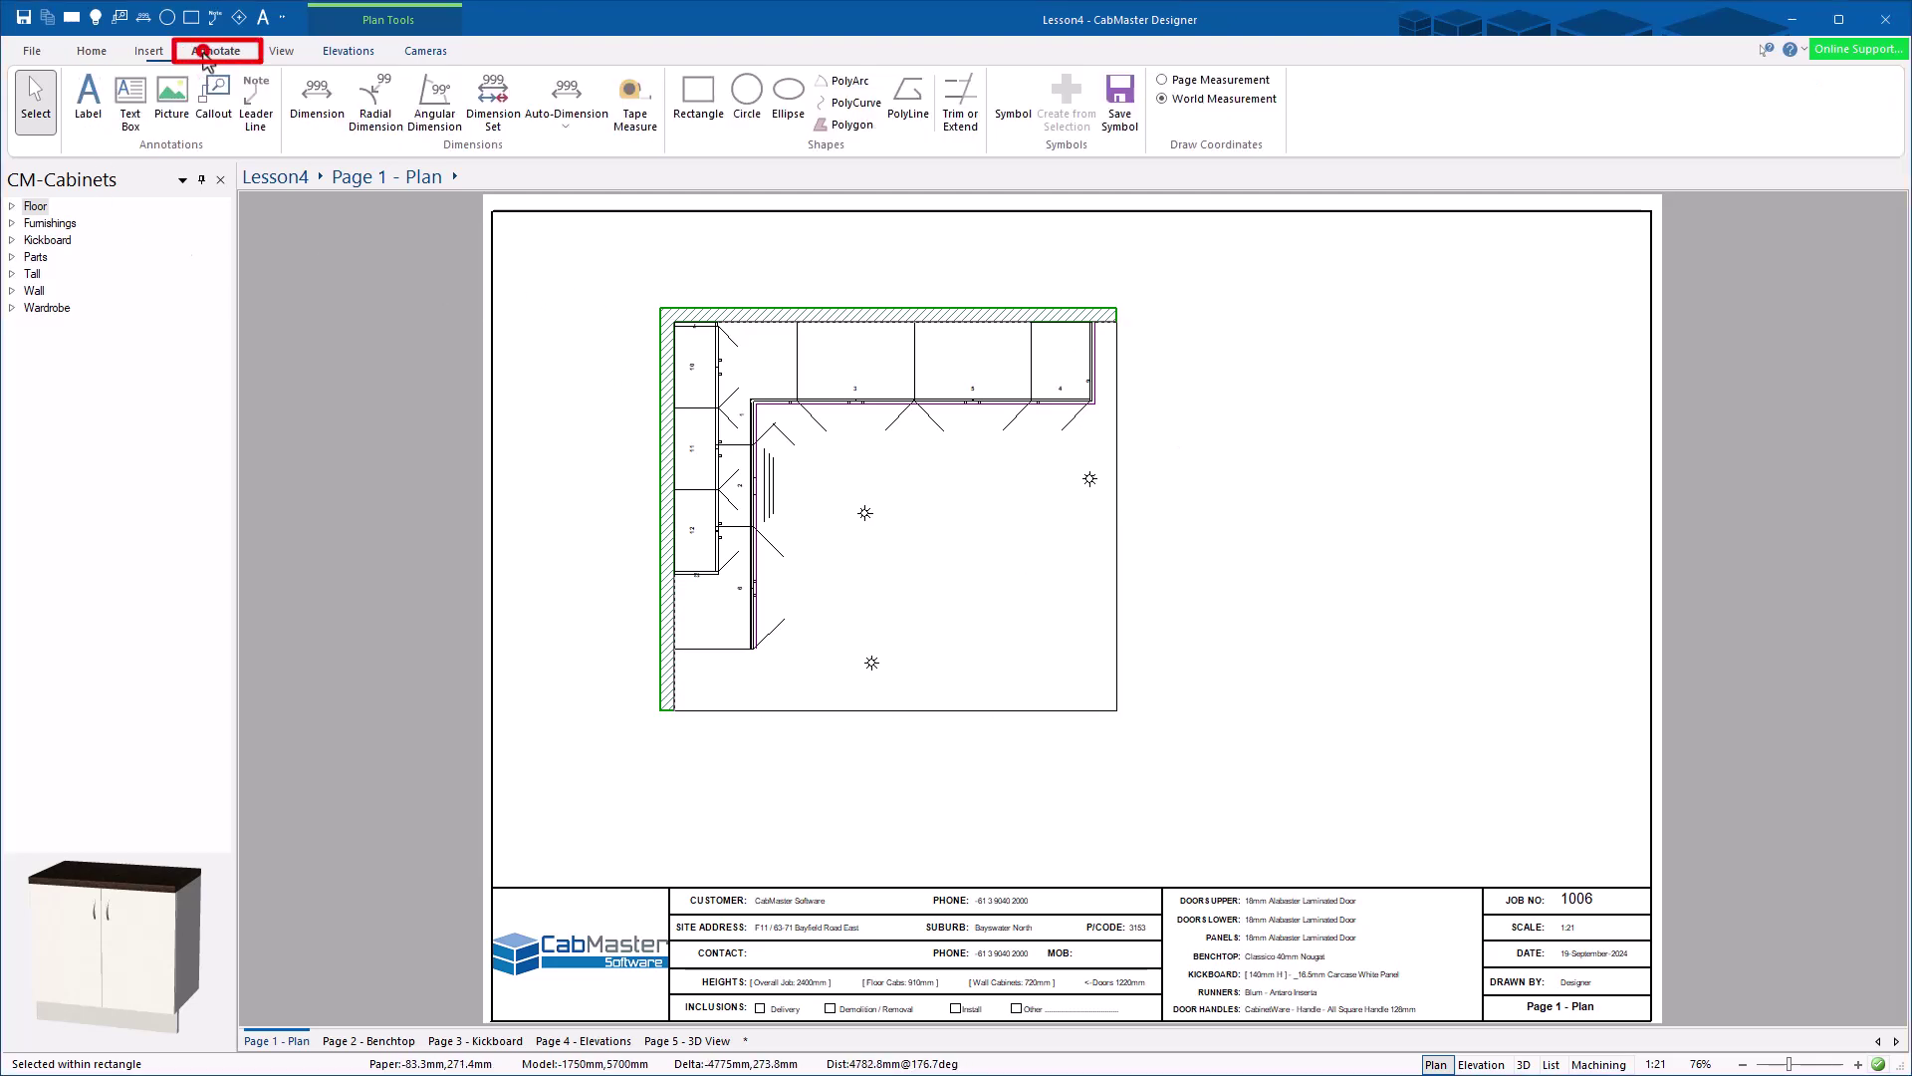
pyautogui.click(317, 102)
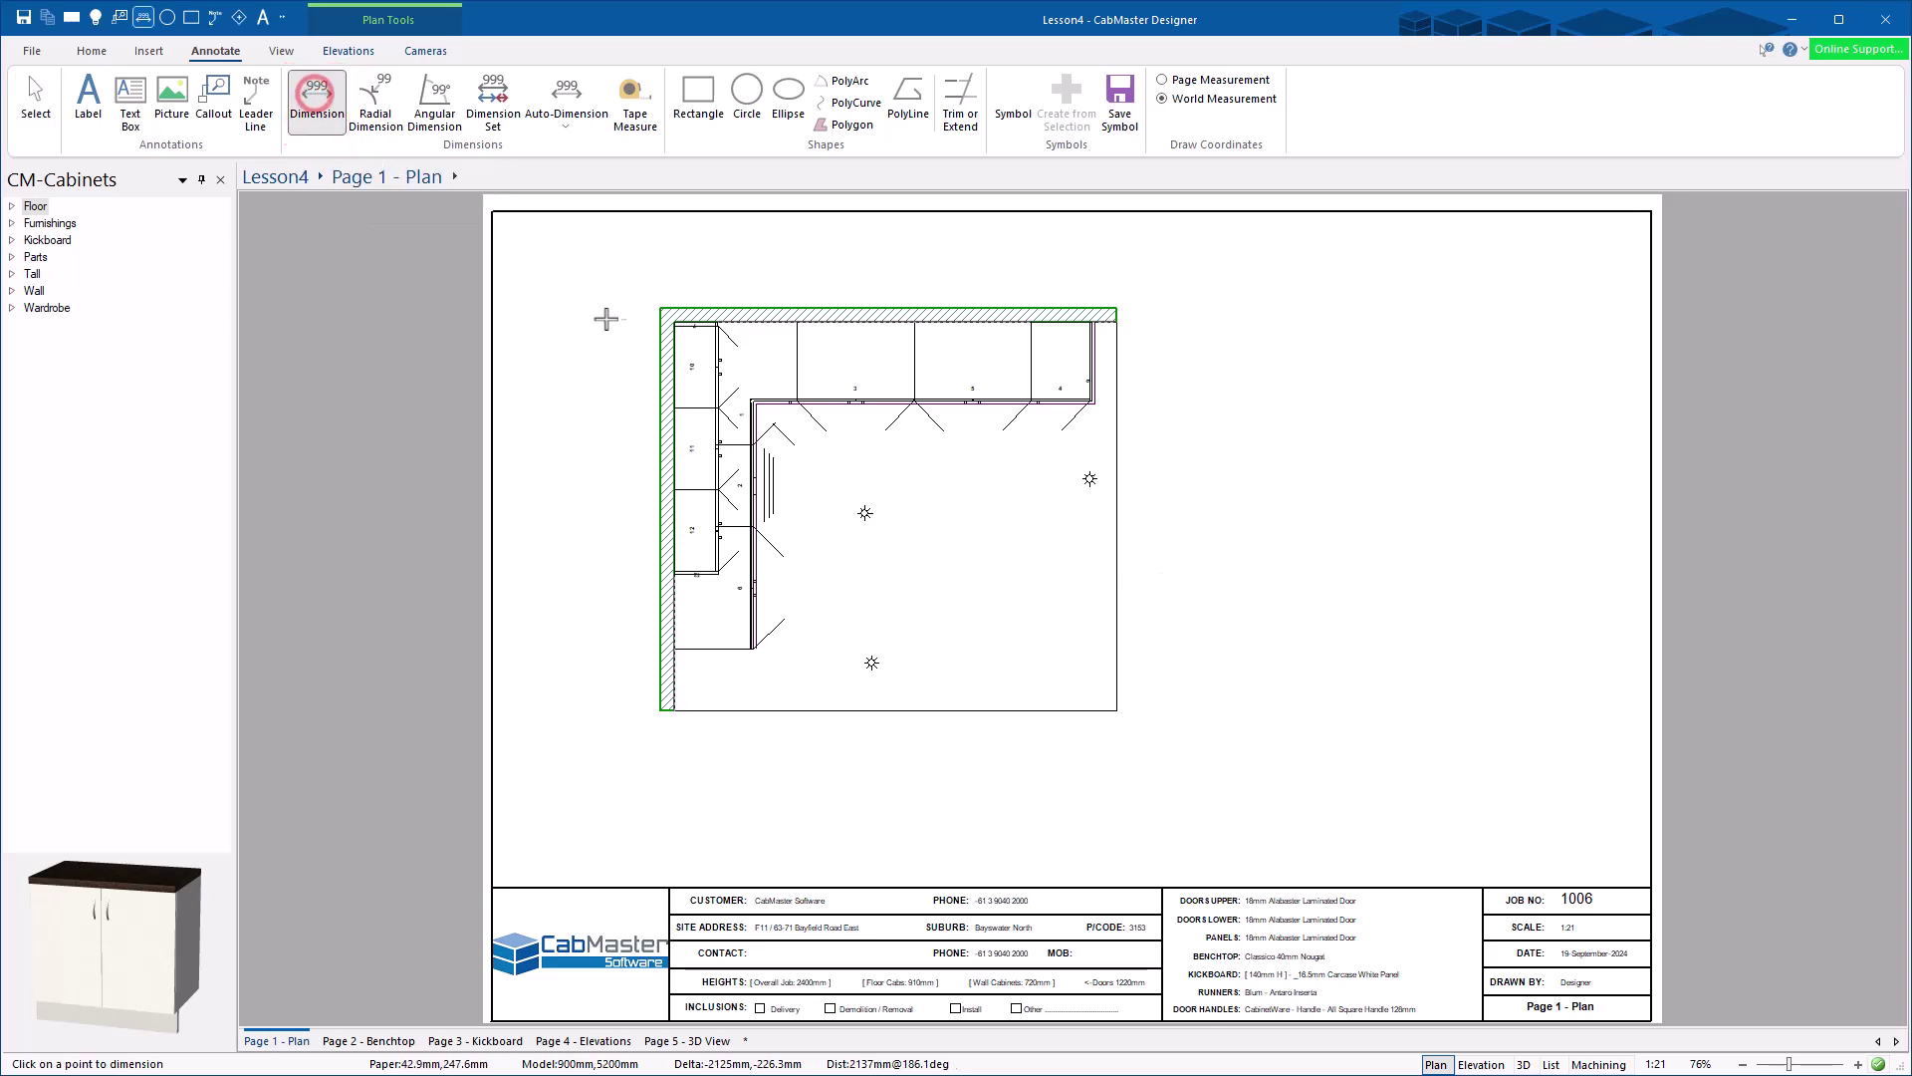
pyautogui.scroll(3, 619, 317)
pyautogui.scroll(2, 620, 317)
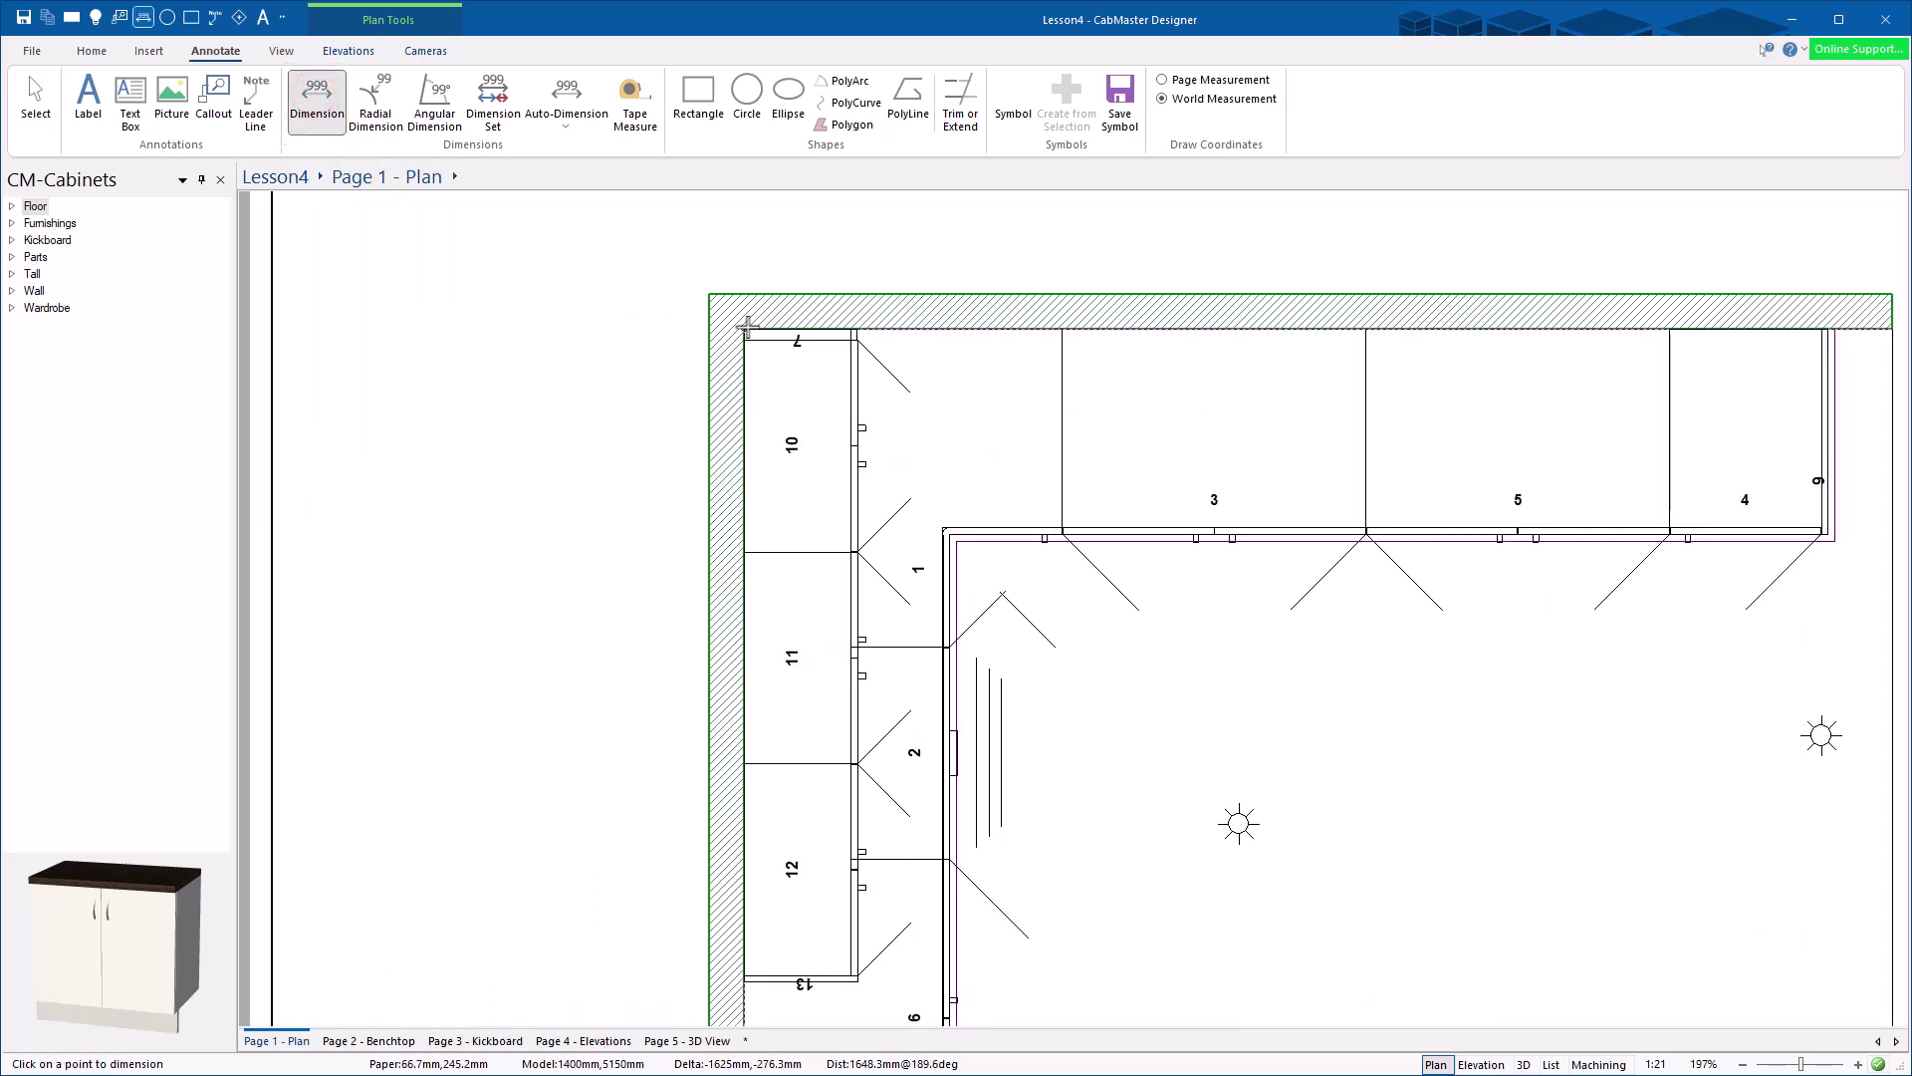
pyautogui.click(747, 325)
pyautogui.scroll(-2, 747, 323)
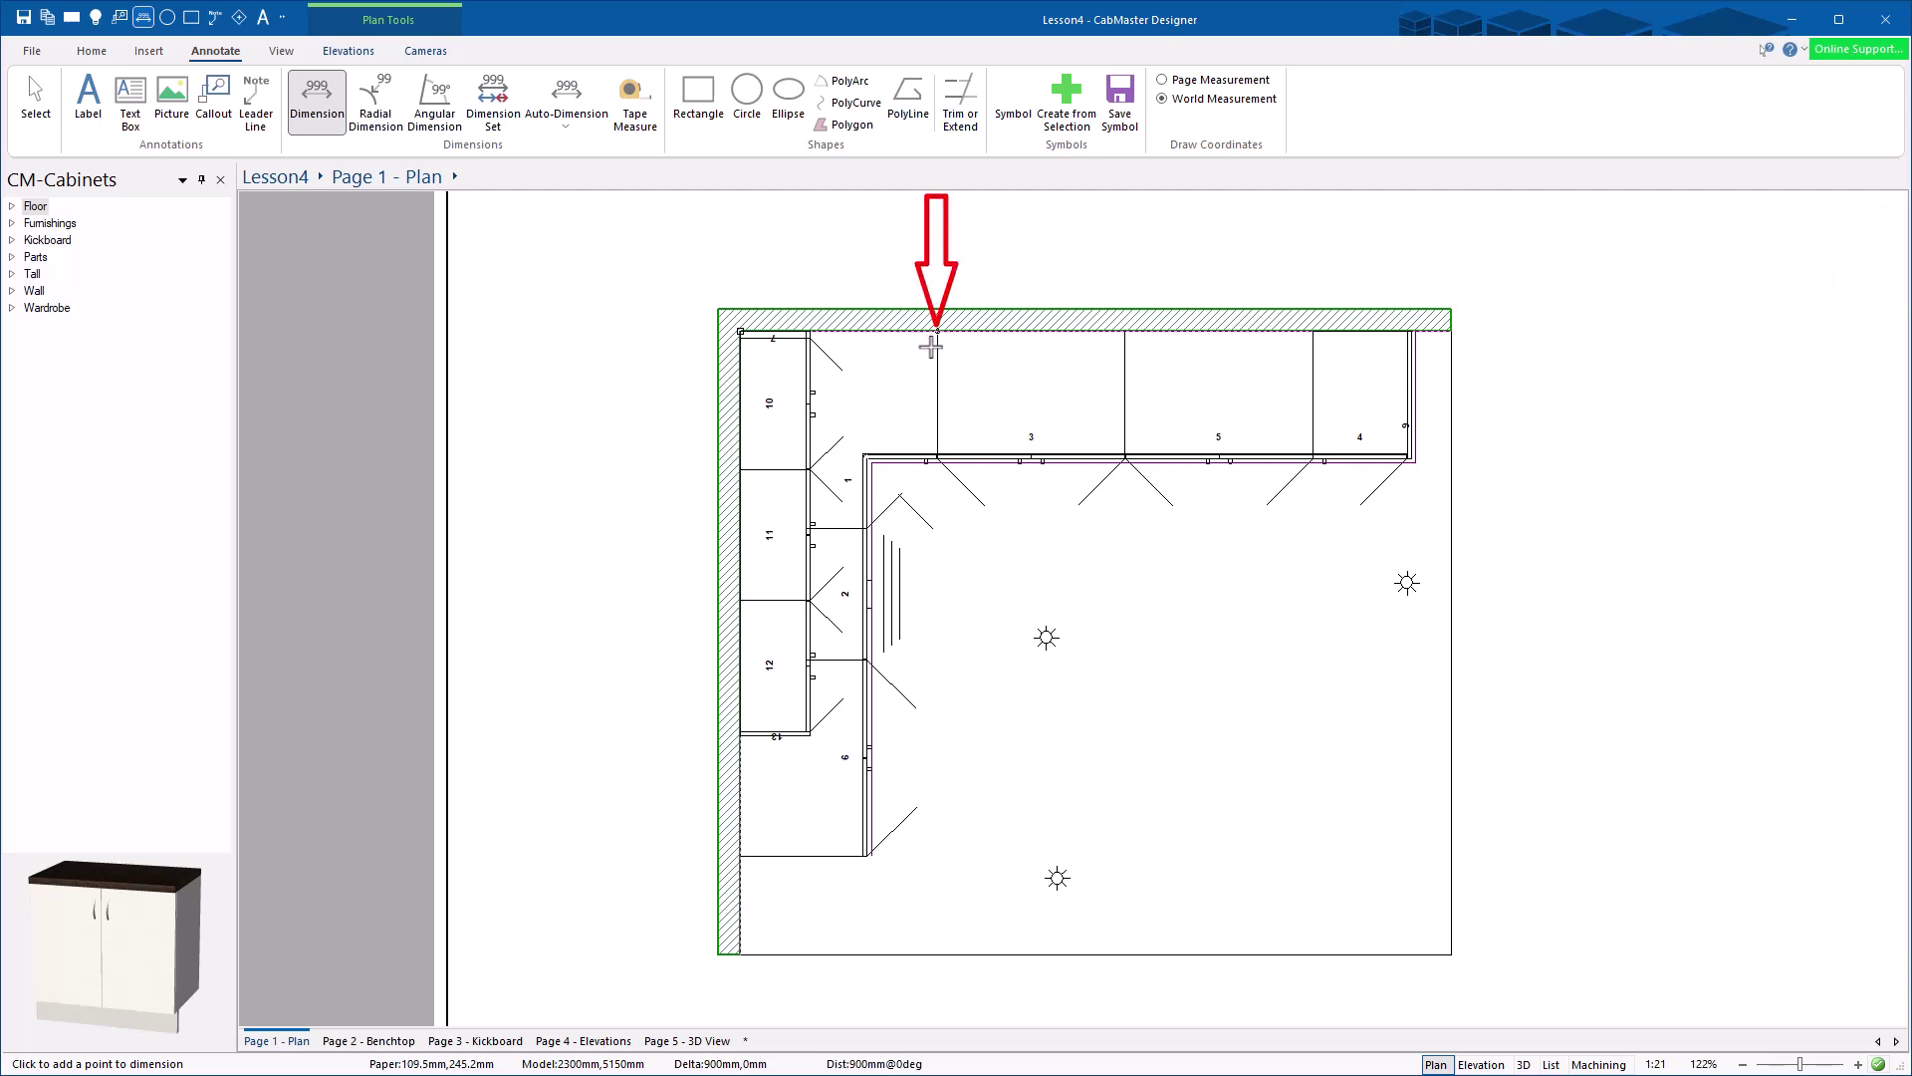
pyautogui.click(934, 346)
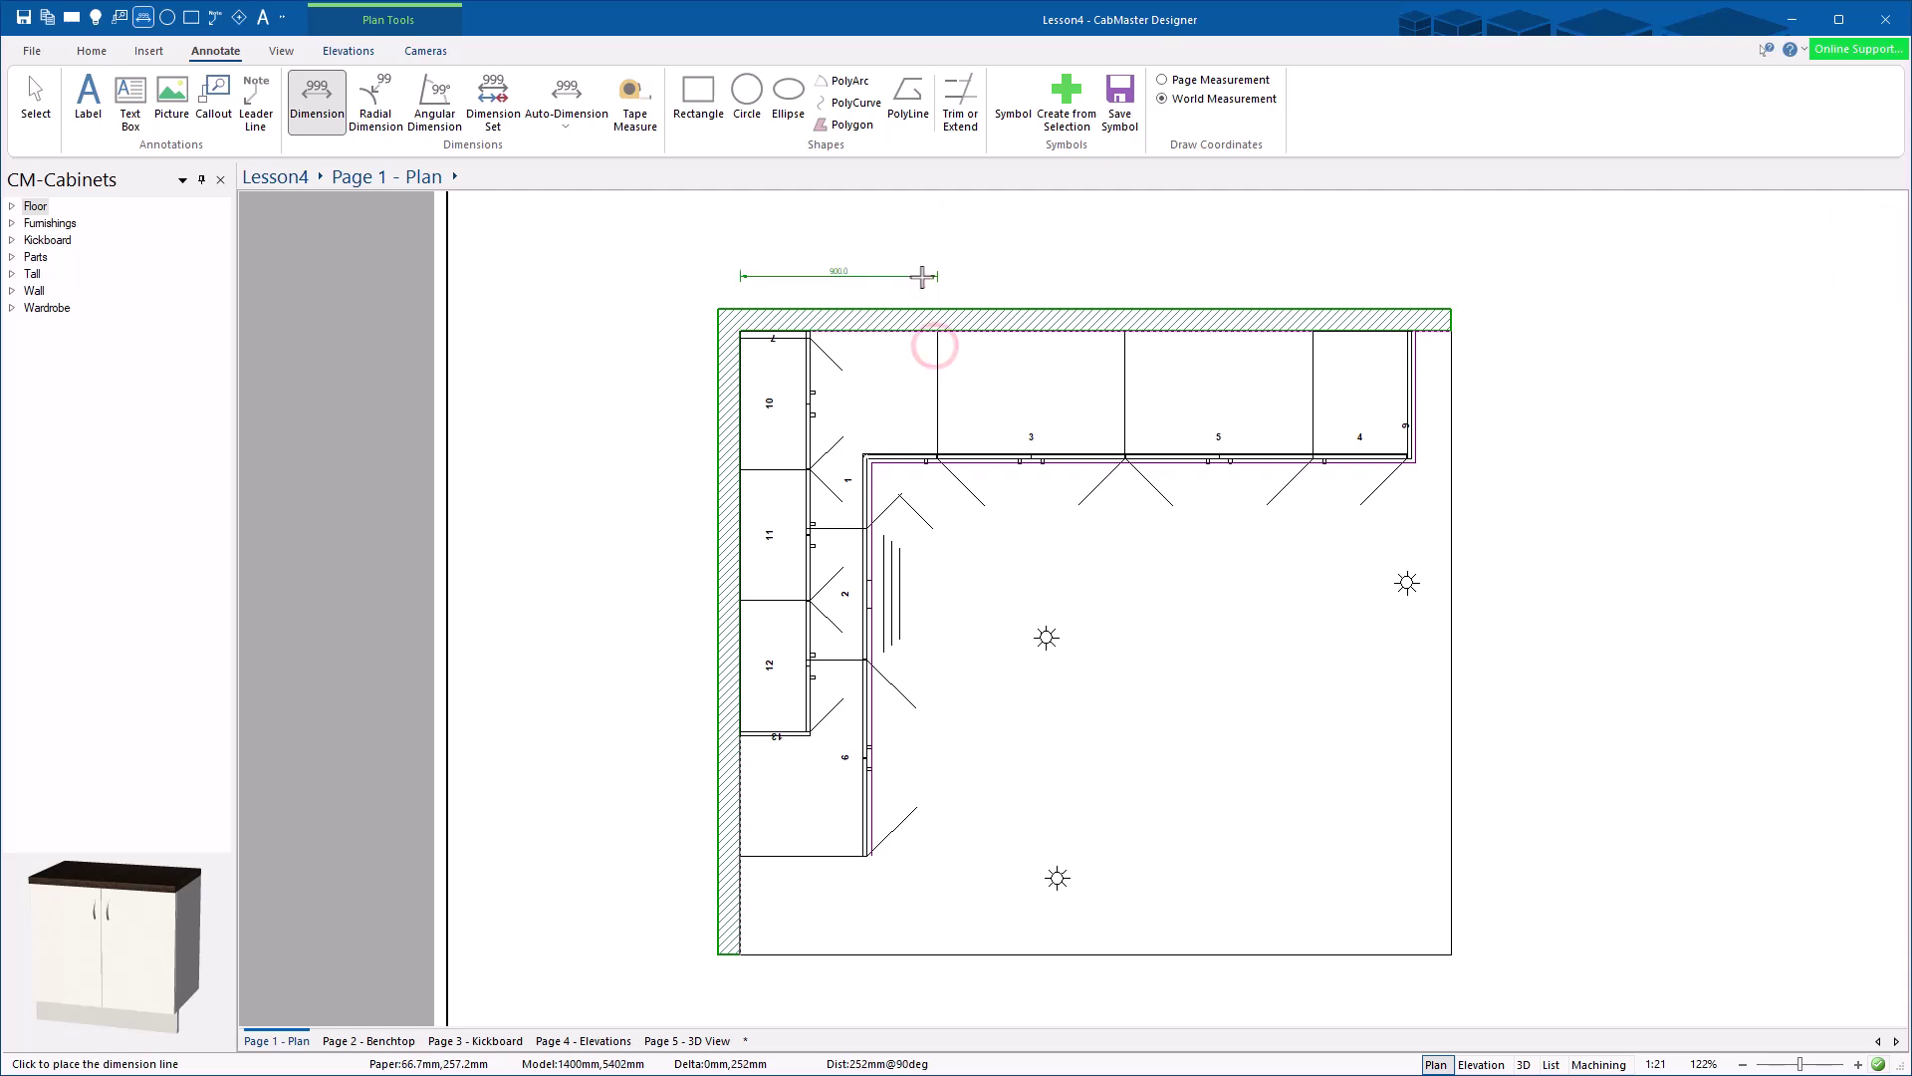
pyautogui.click(926, 275)
# Step: Continue the dimension chain along the back wall across cabinets 3, 5 and 4, ending at the outer edge of the end panel
pyautogui.click(1125, 335)
pyautogui.click(1313, 334)
pyautogui.click(1405, 337)
pyautogui.scroll(2, 1409, 339)
pyautogui.scroll(5, 1404, 339)
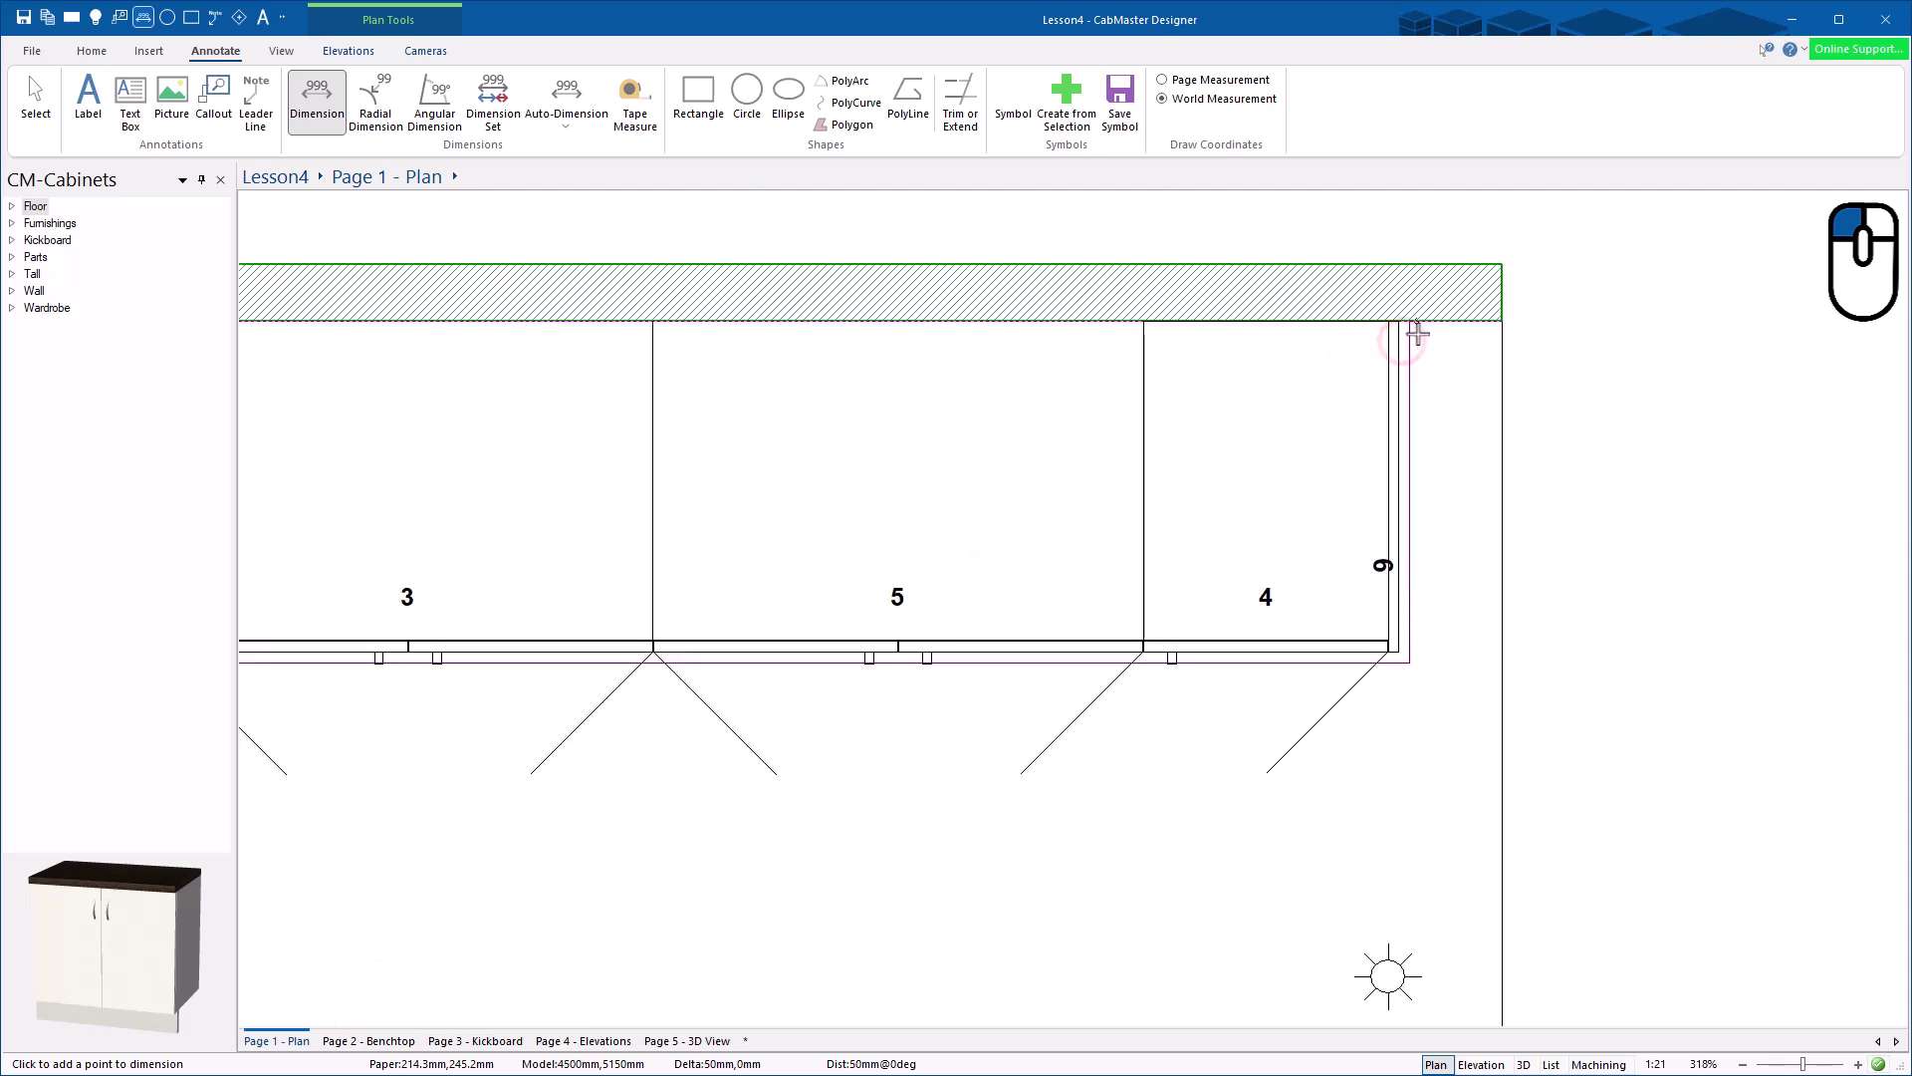
pyautogui.click(1386, 322)
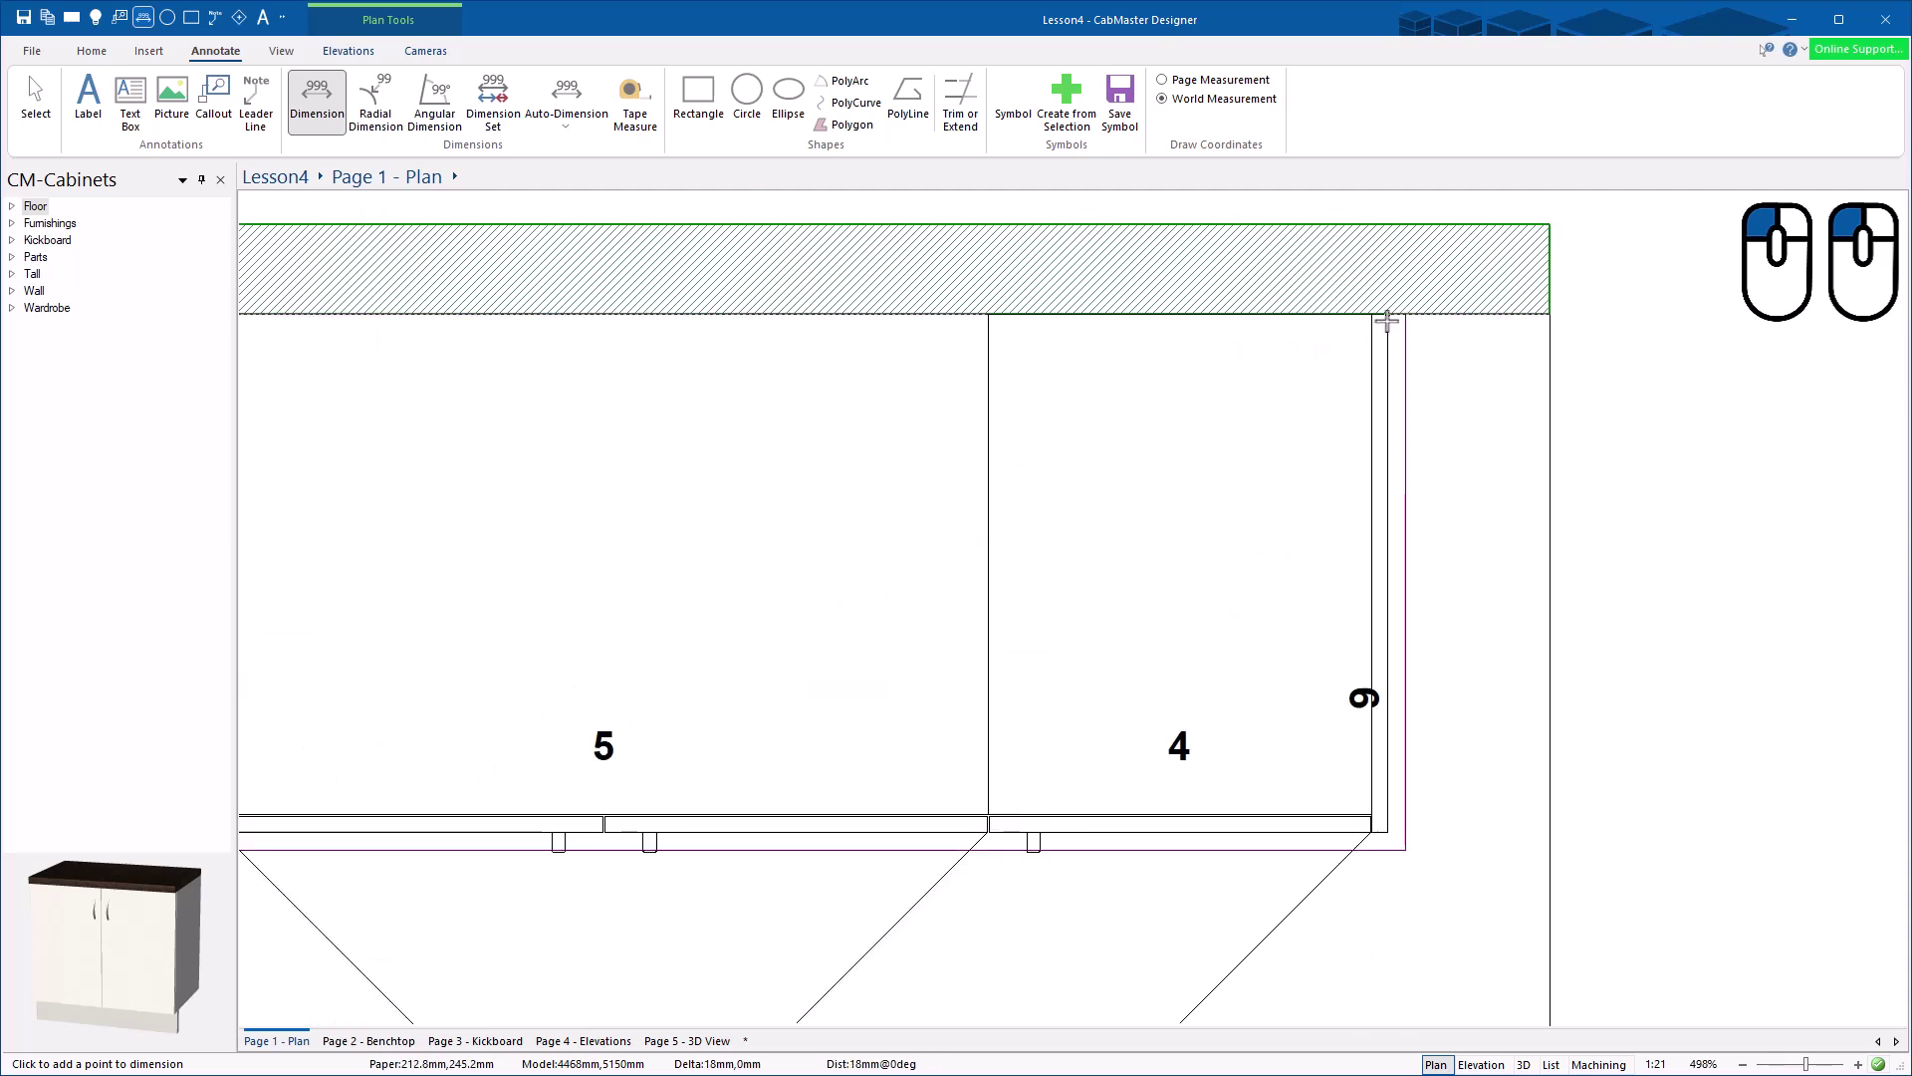
# Step: Add an overall dimension above the chain, from the inner wall corner to the end panel's outer edge
pyautogui.scroll(-5, 1386, 322)
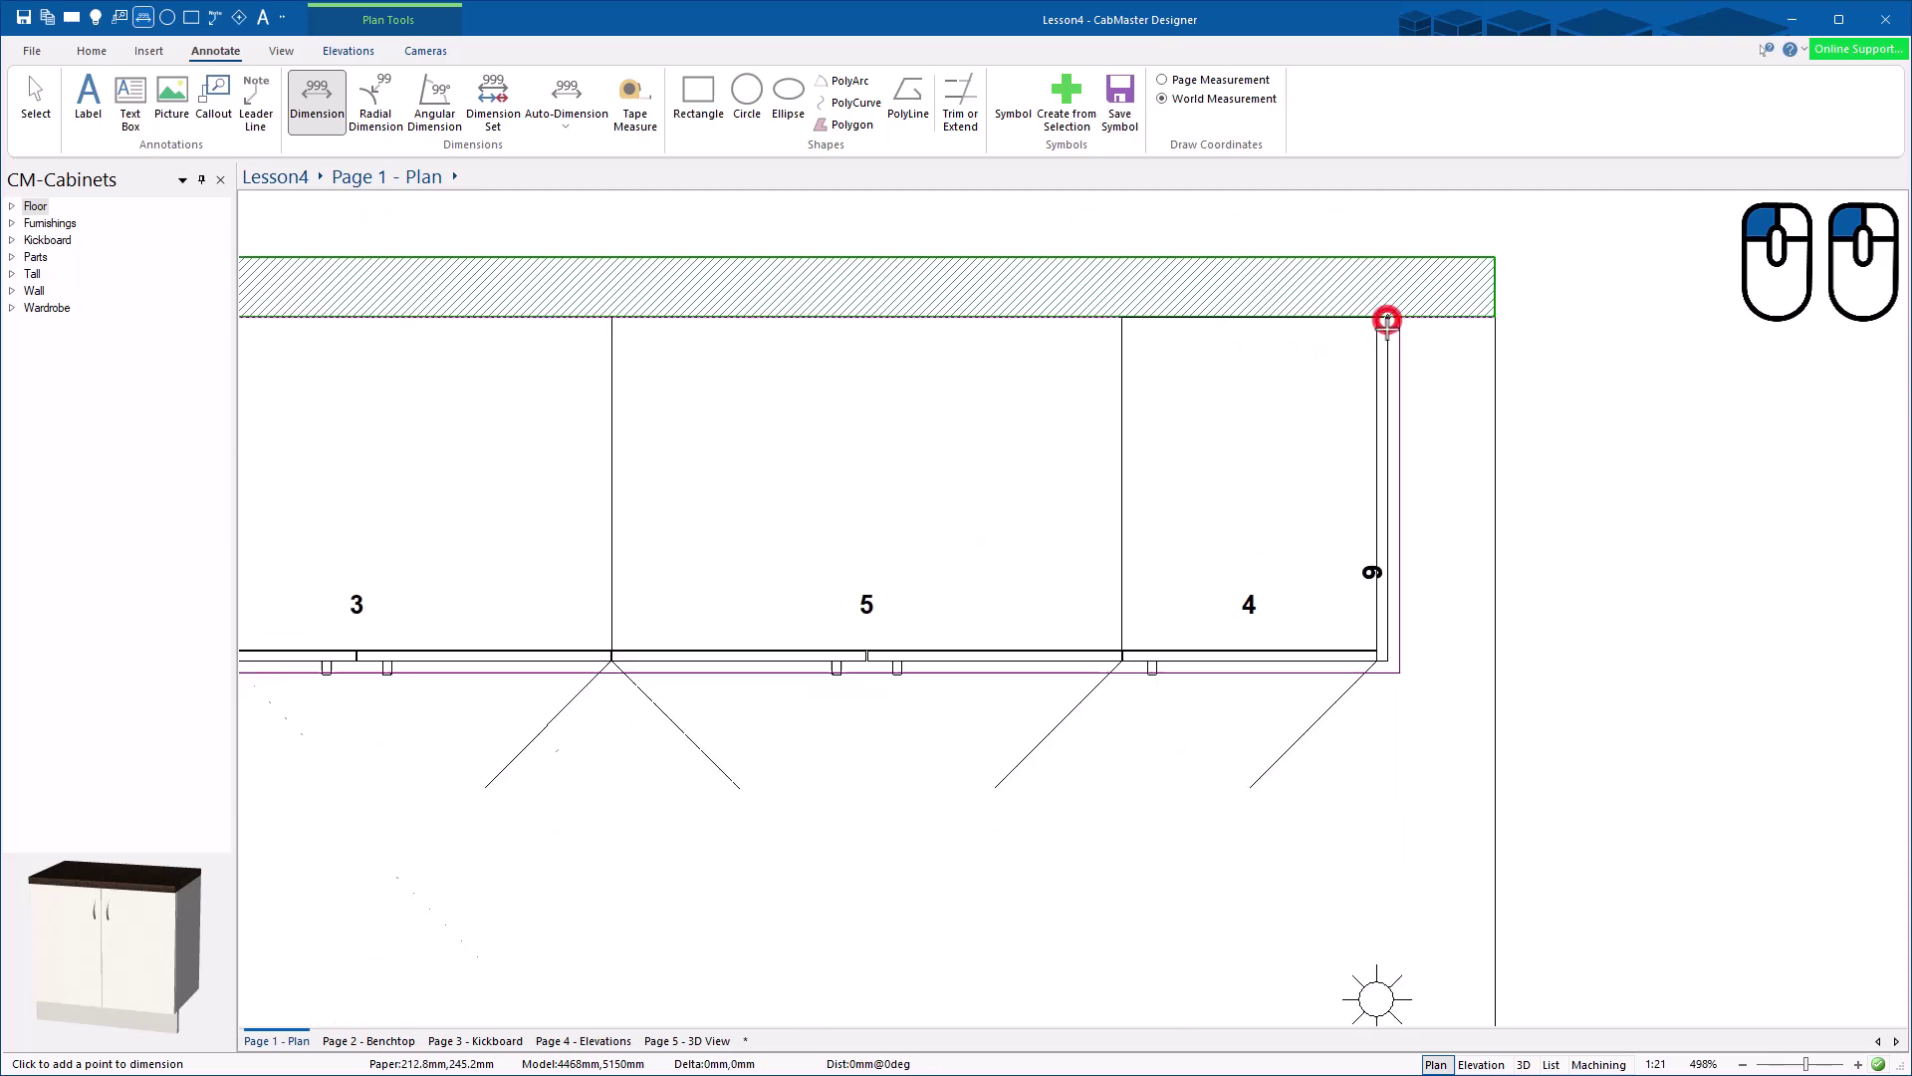
pyautogui.click(574, 331)
pyautogui.click(1387, 320)
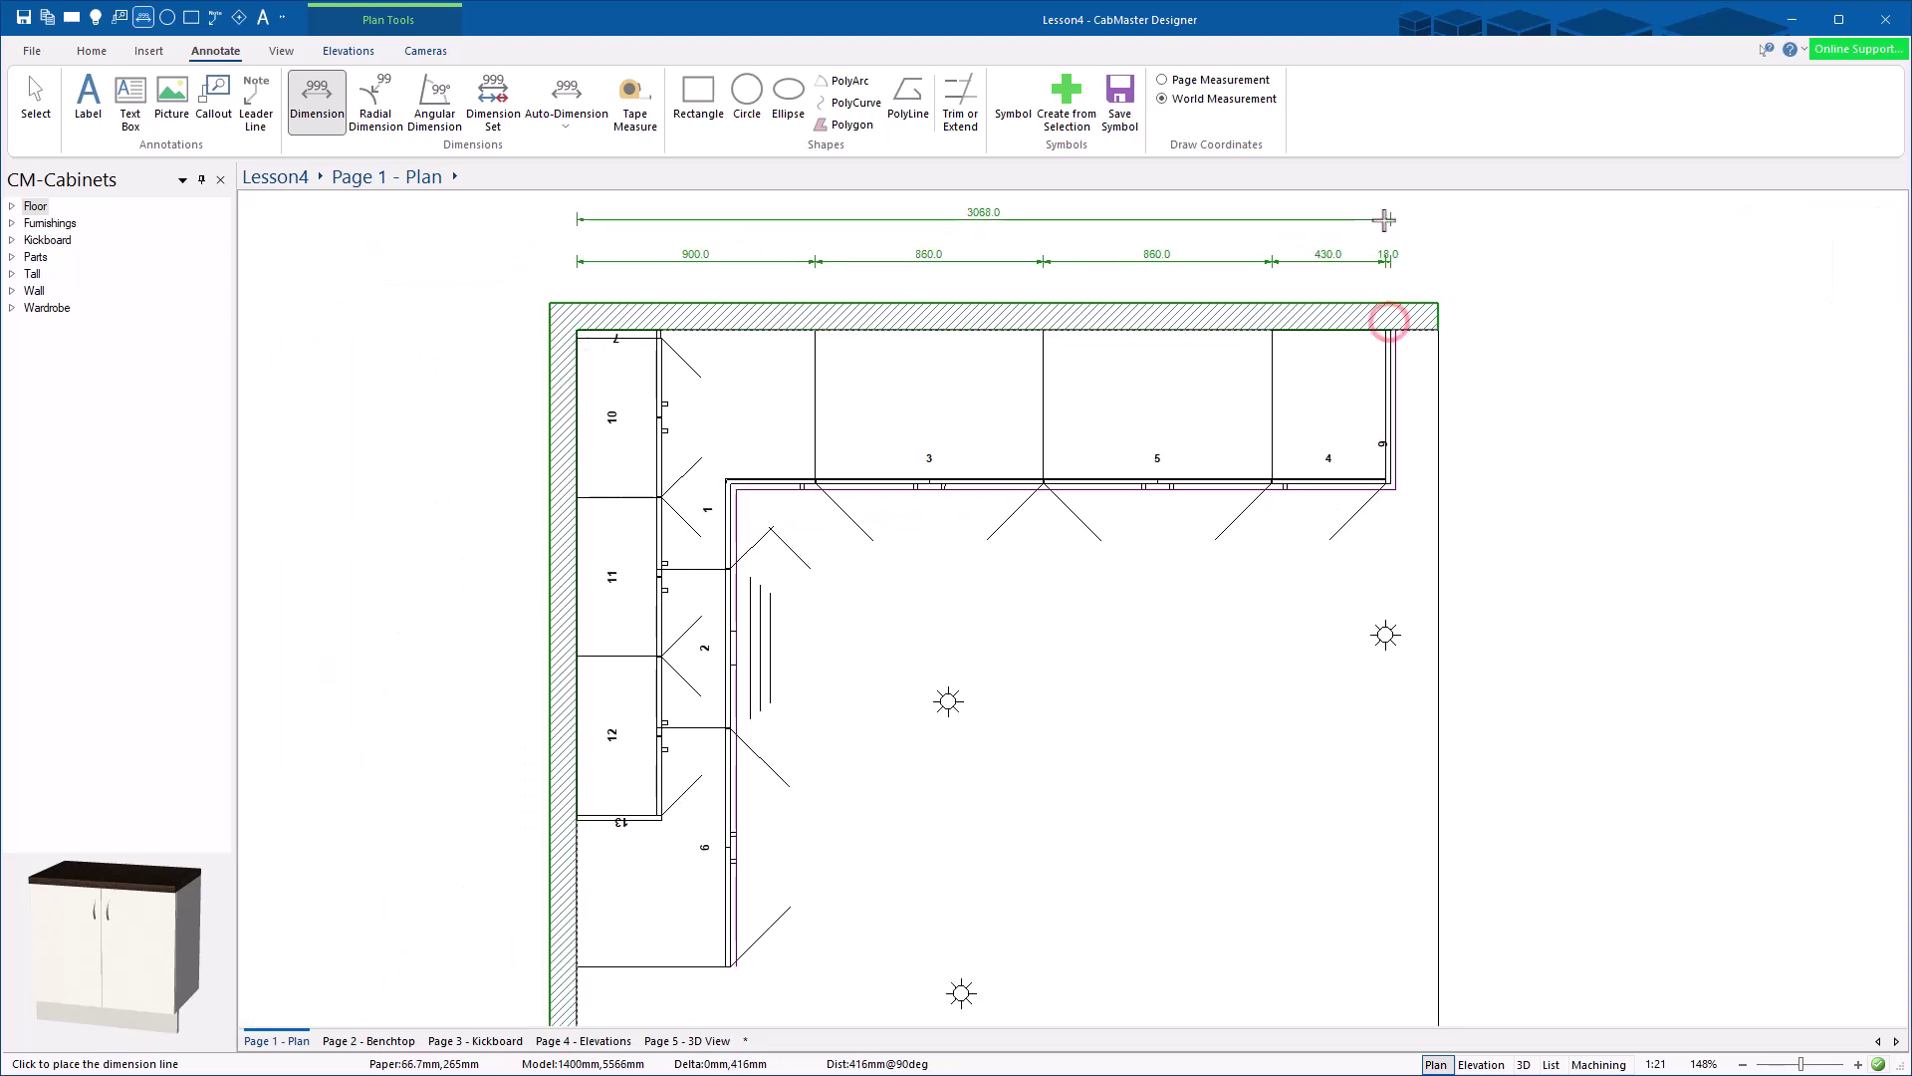
pyautogui.click(1384, 219)
# Step: Dimension cabinets 6, 2 and 1 along the left wall as a vertical chain placed outside the wall
pyautogui.click(575, 971)
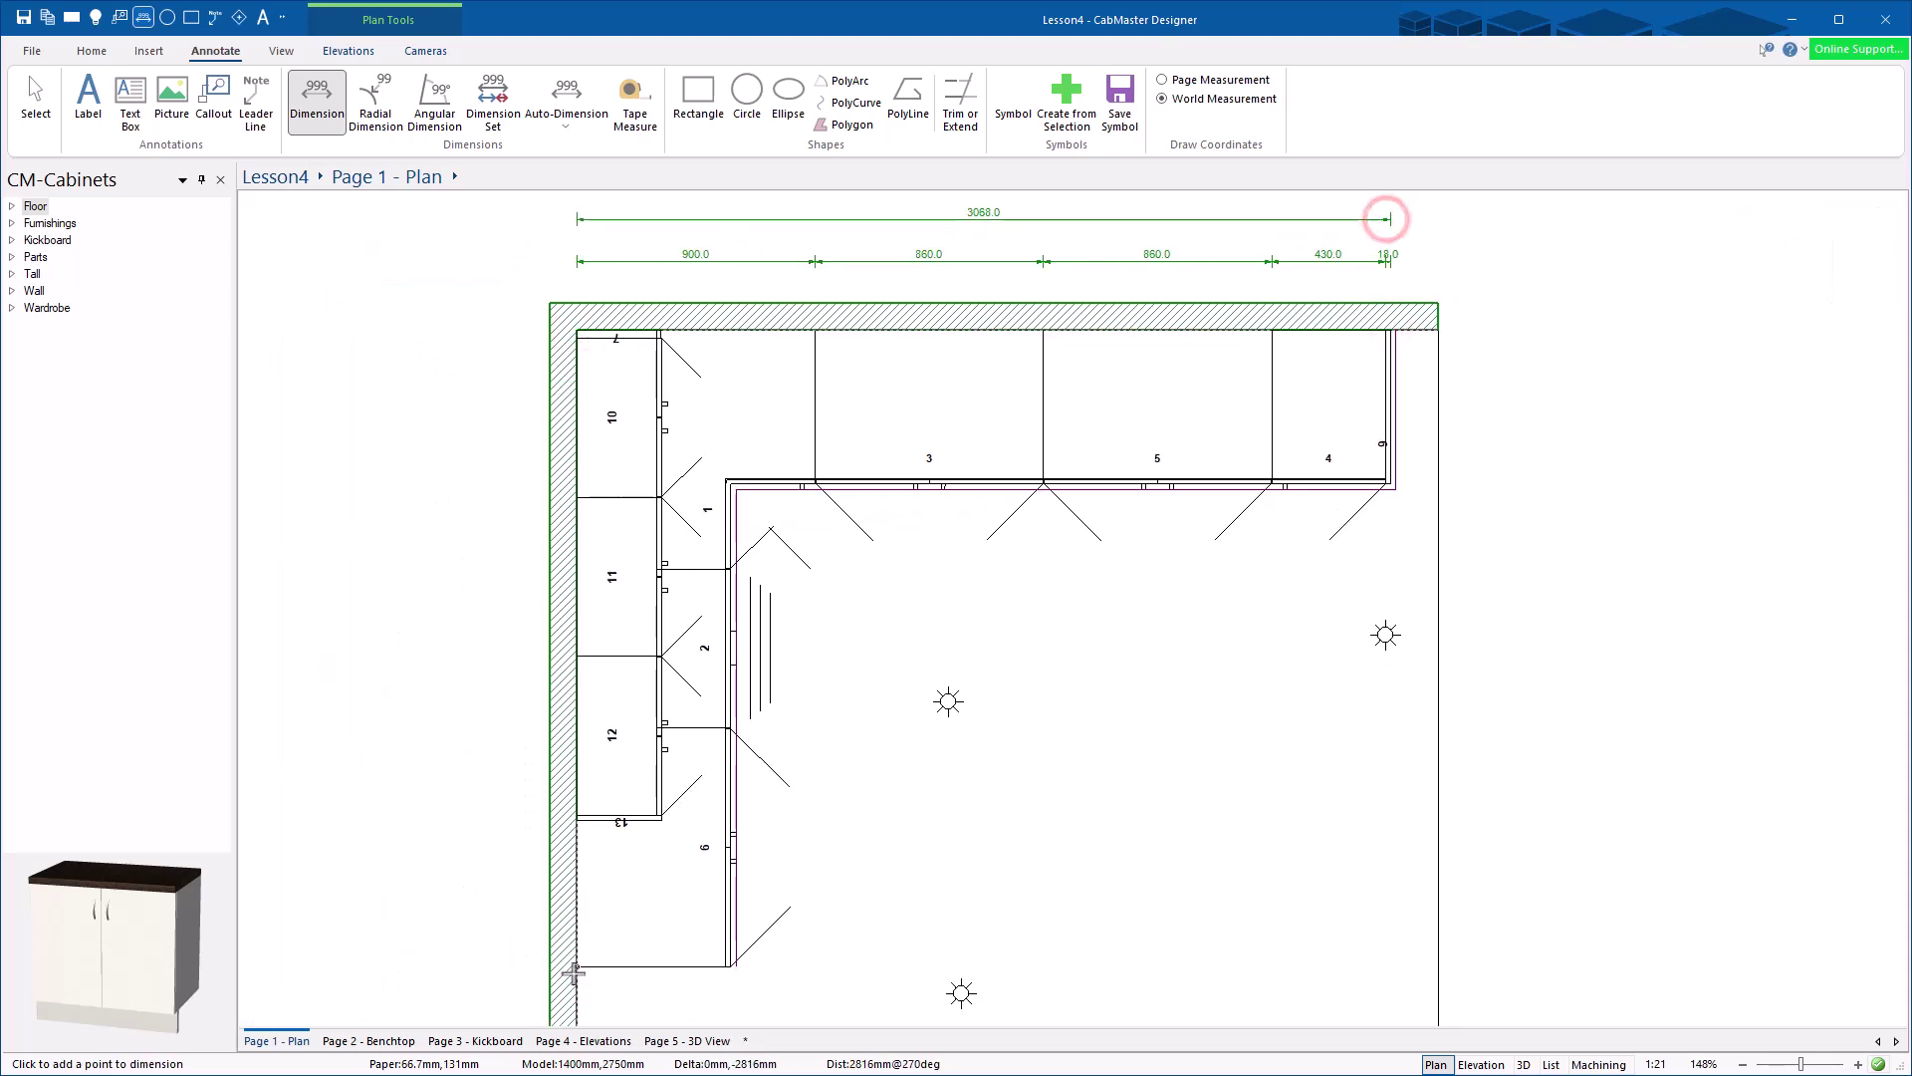
pyautogui.click(572, 730)
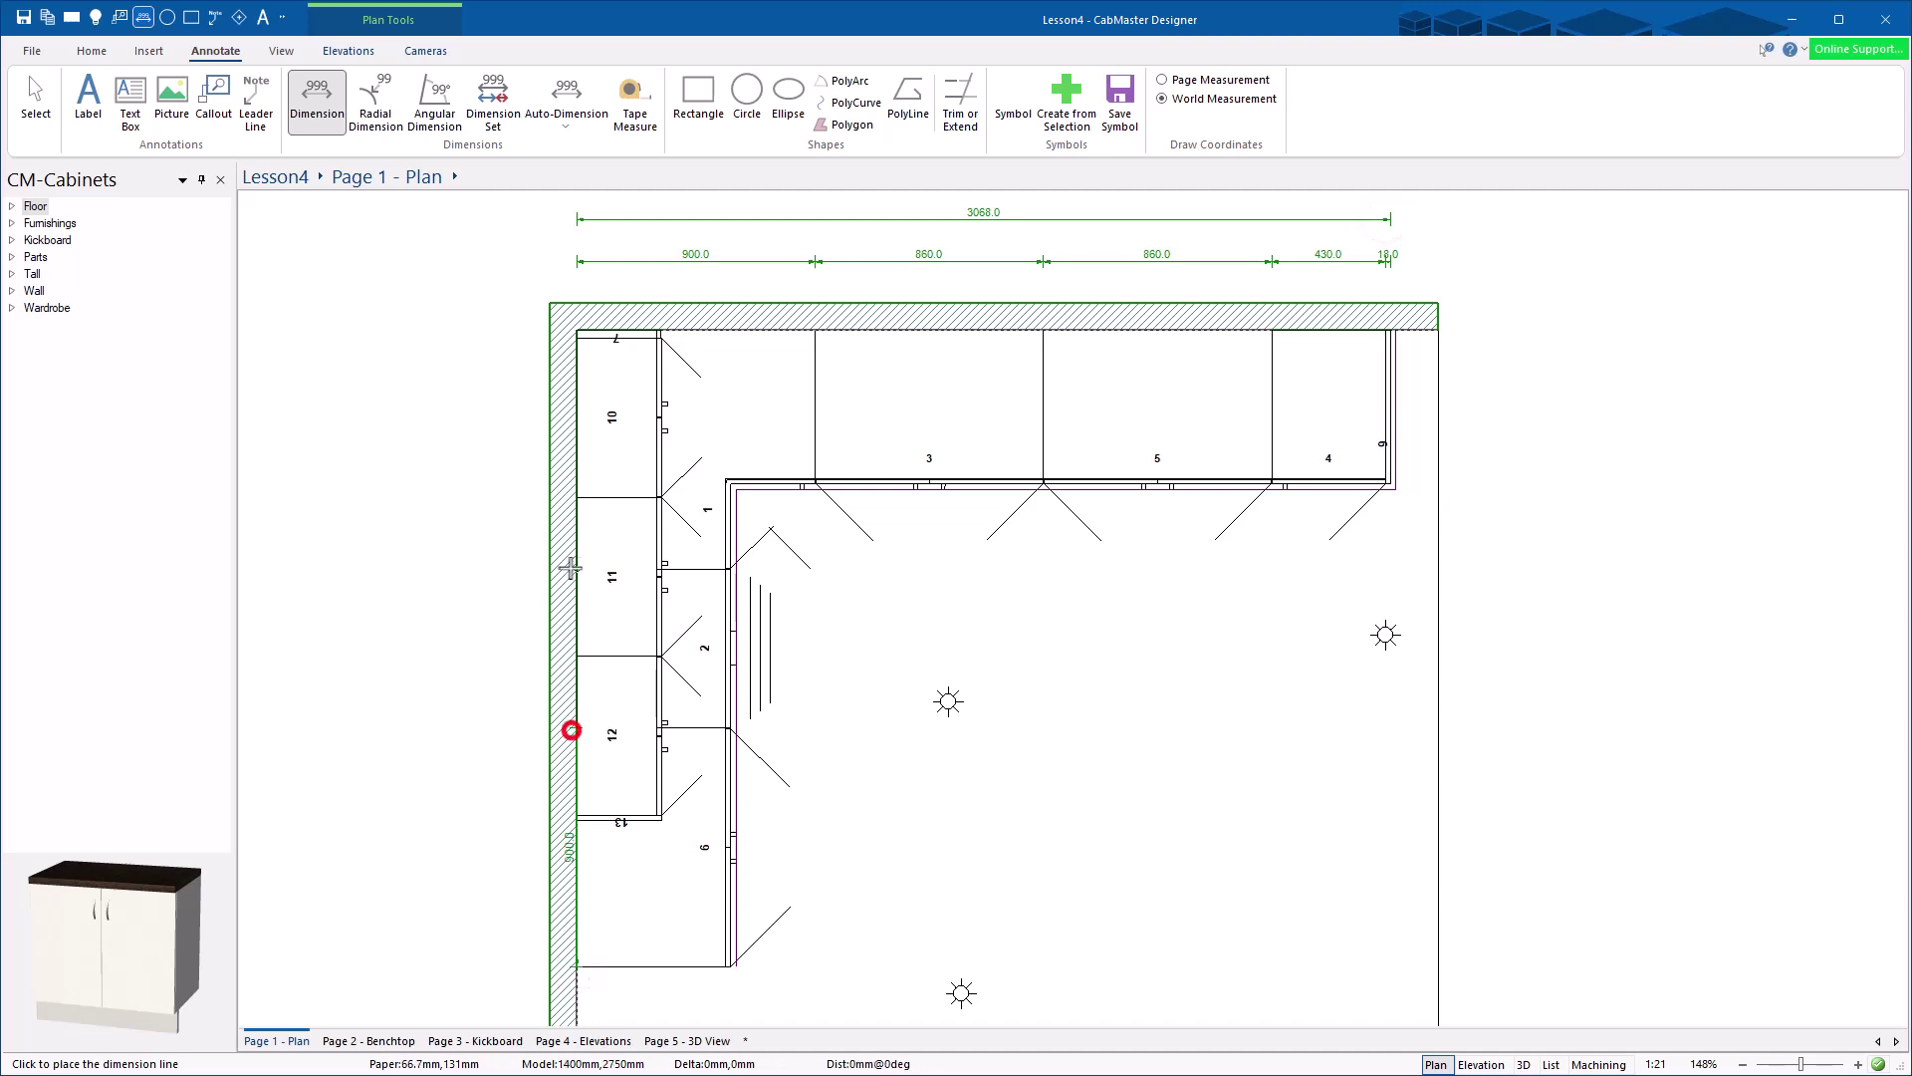
pyautogui.click(486, 739)
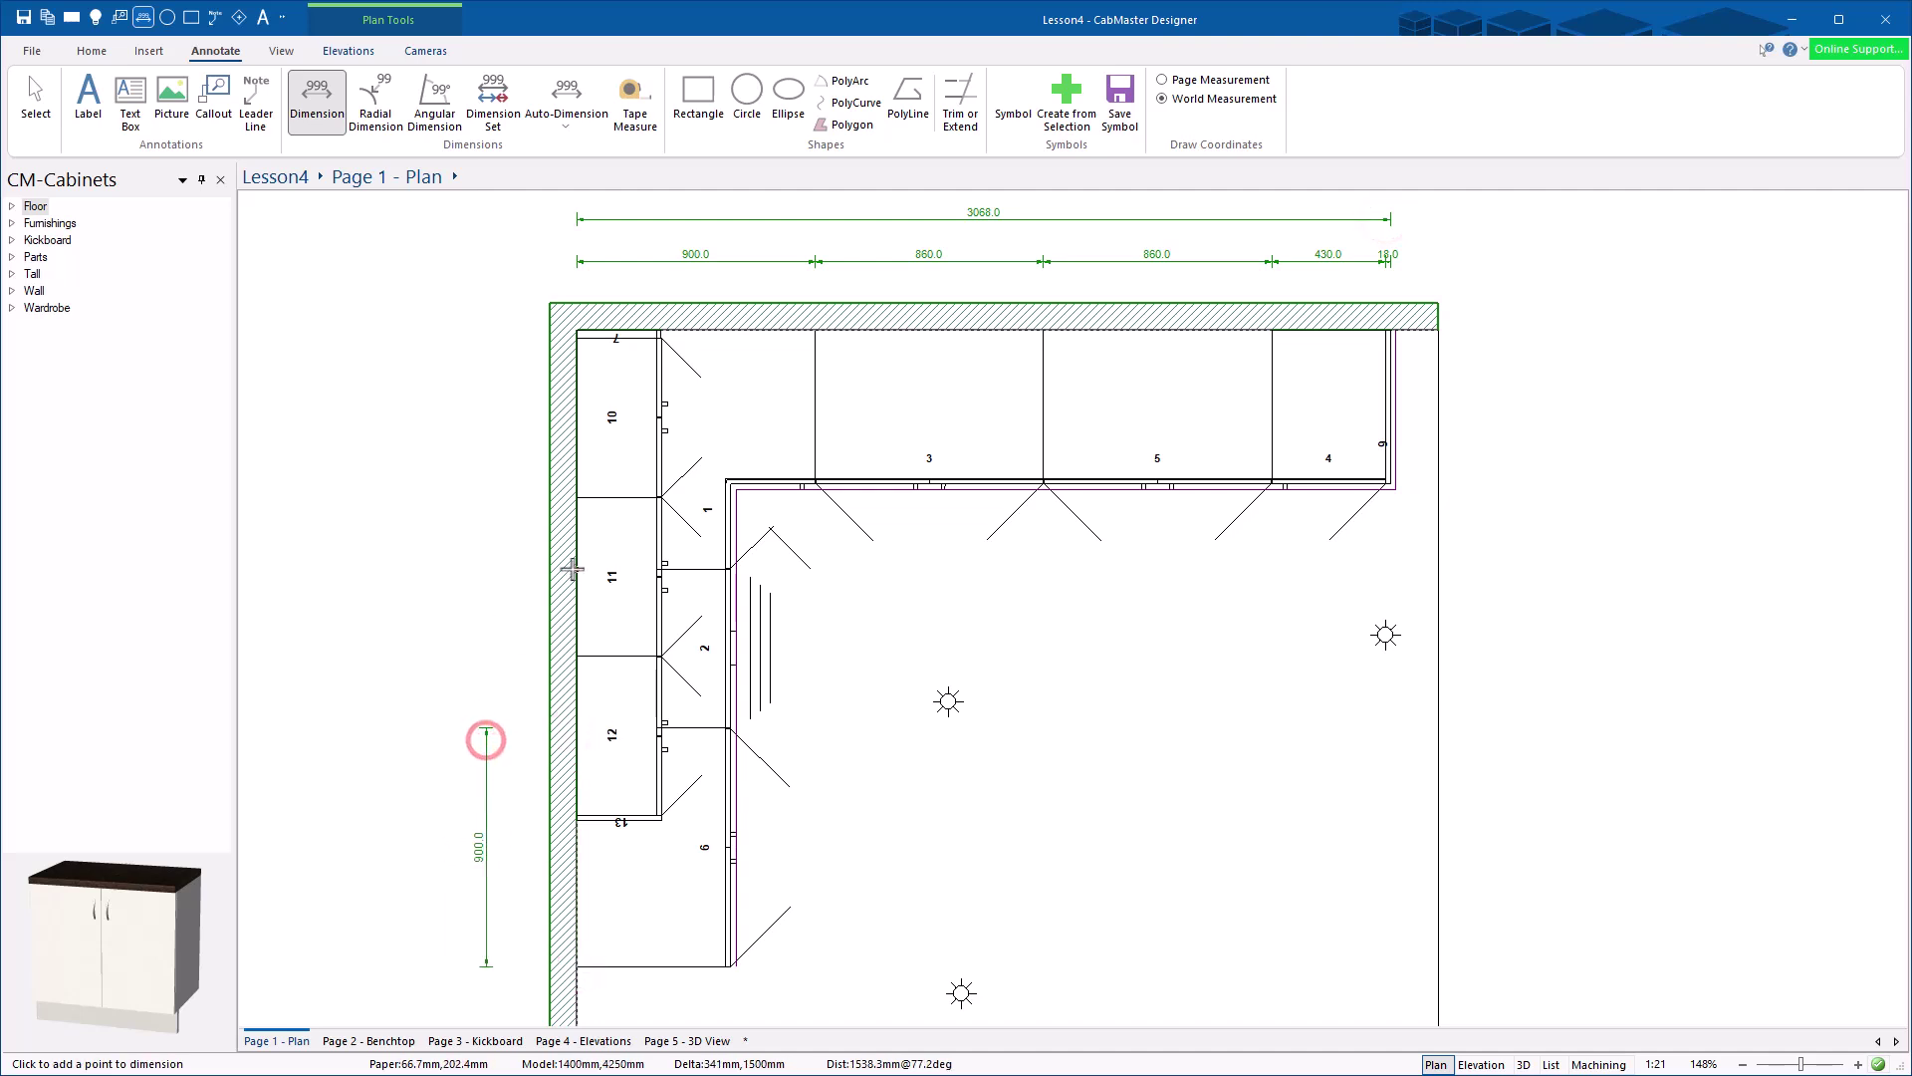
pyautogui.click(572, 569)
pyautogui.click(570, 326)
# Step: Add an overall vertical dimension for the left run of floor cabinets outside the chain, and end dimensioning
pyautogui.click(578, 965)
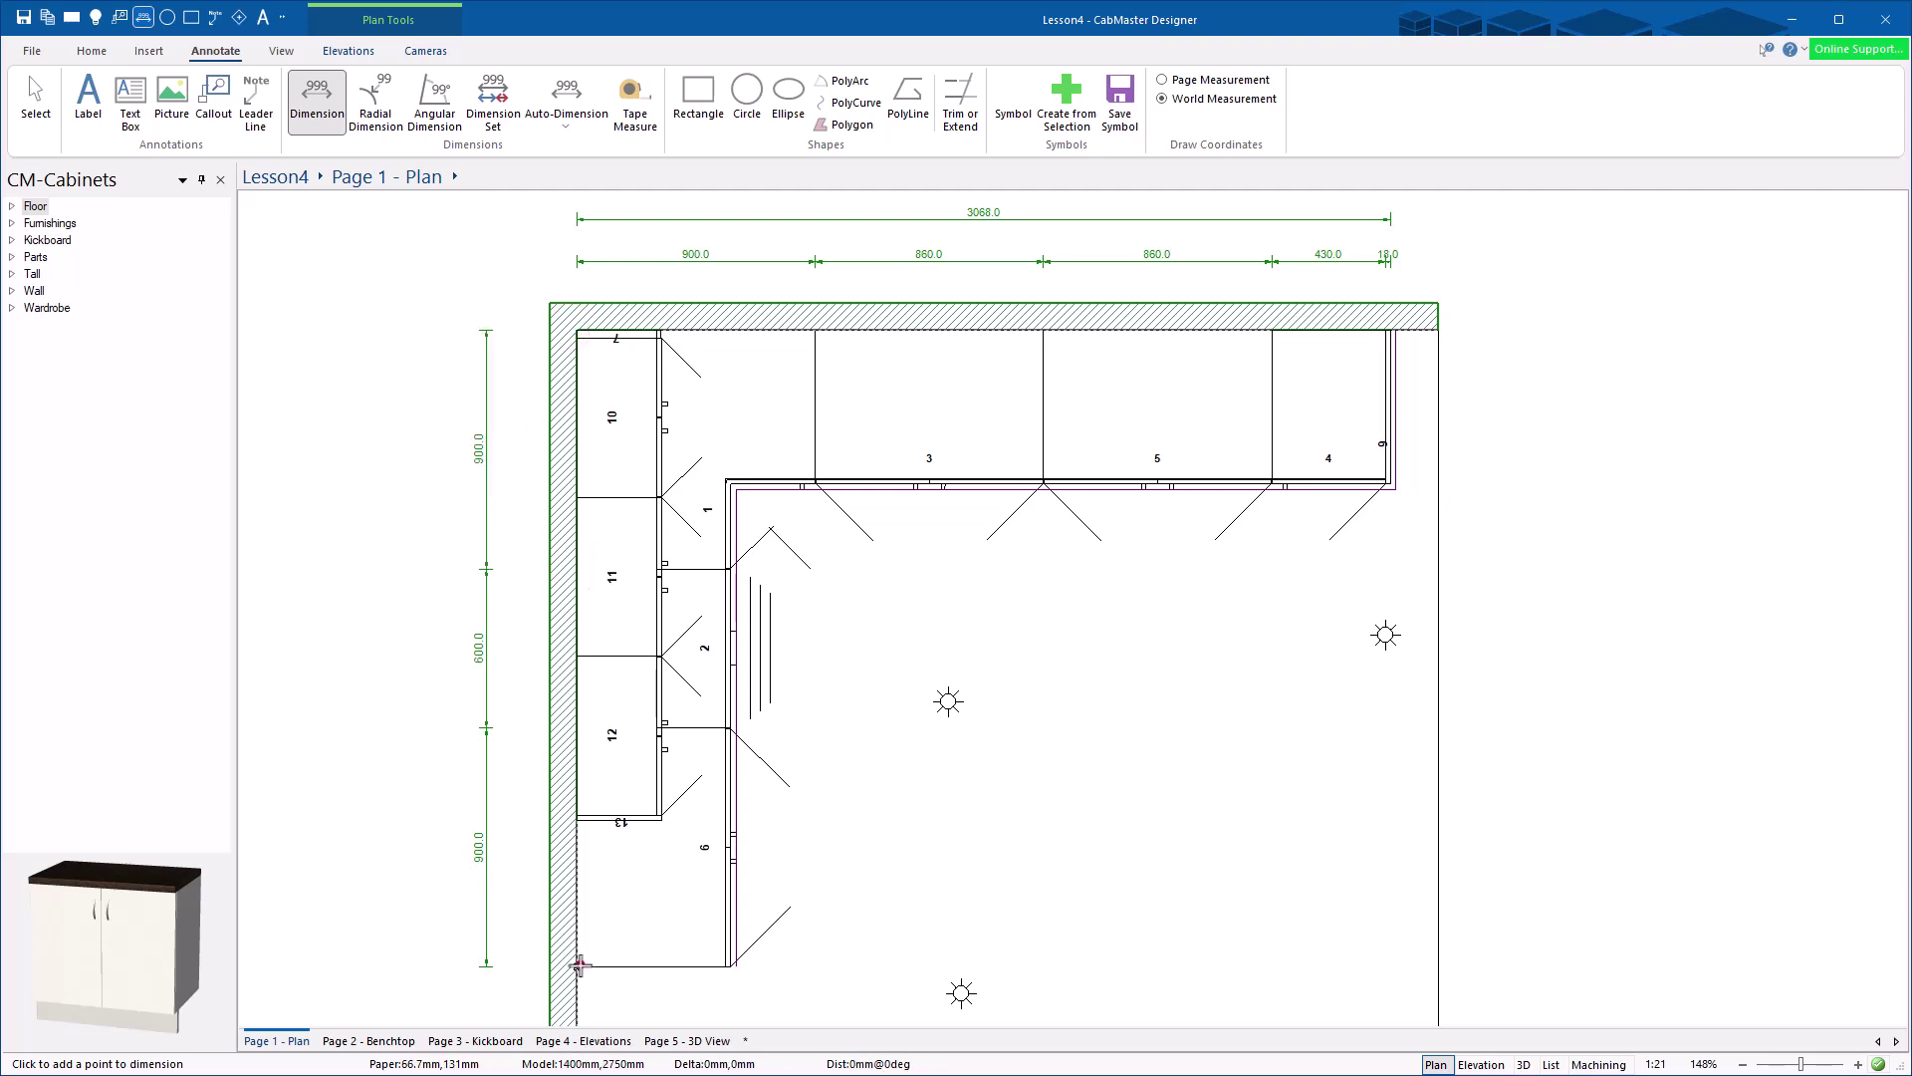
pyautogui.click(577, 327)
pyautogui.click(450, 340)
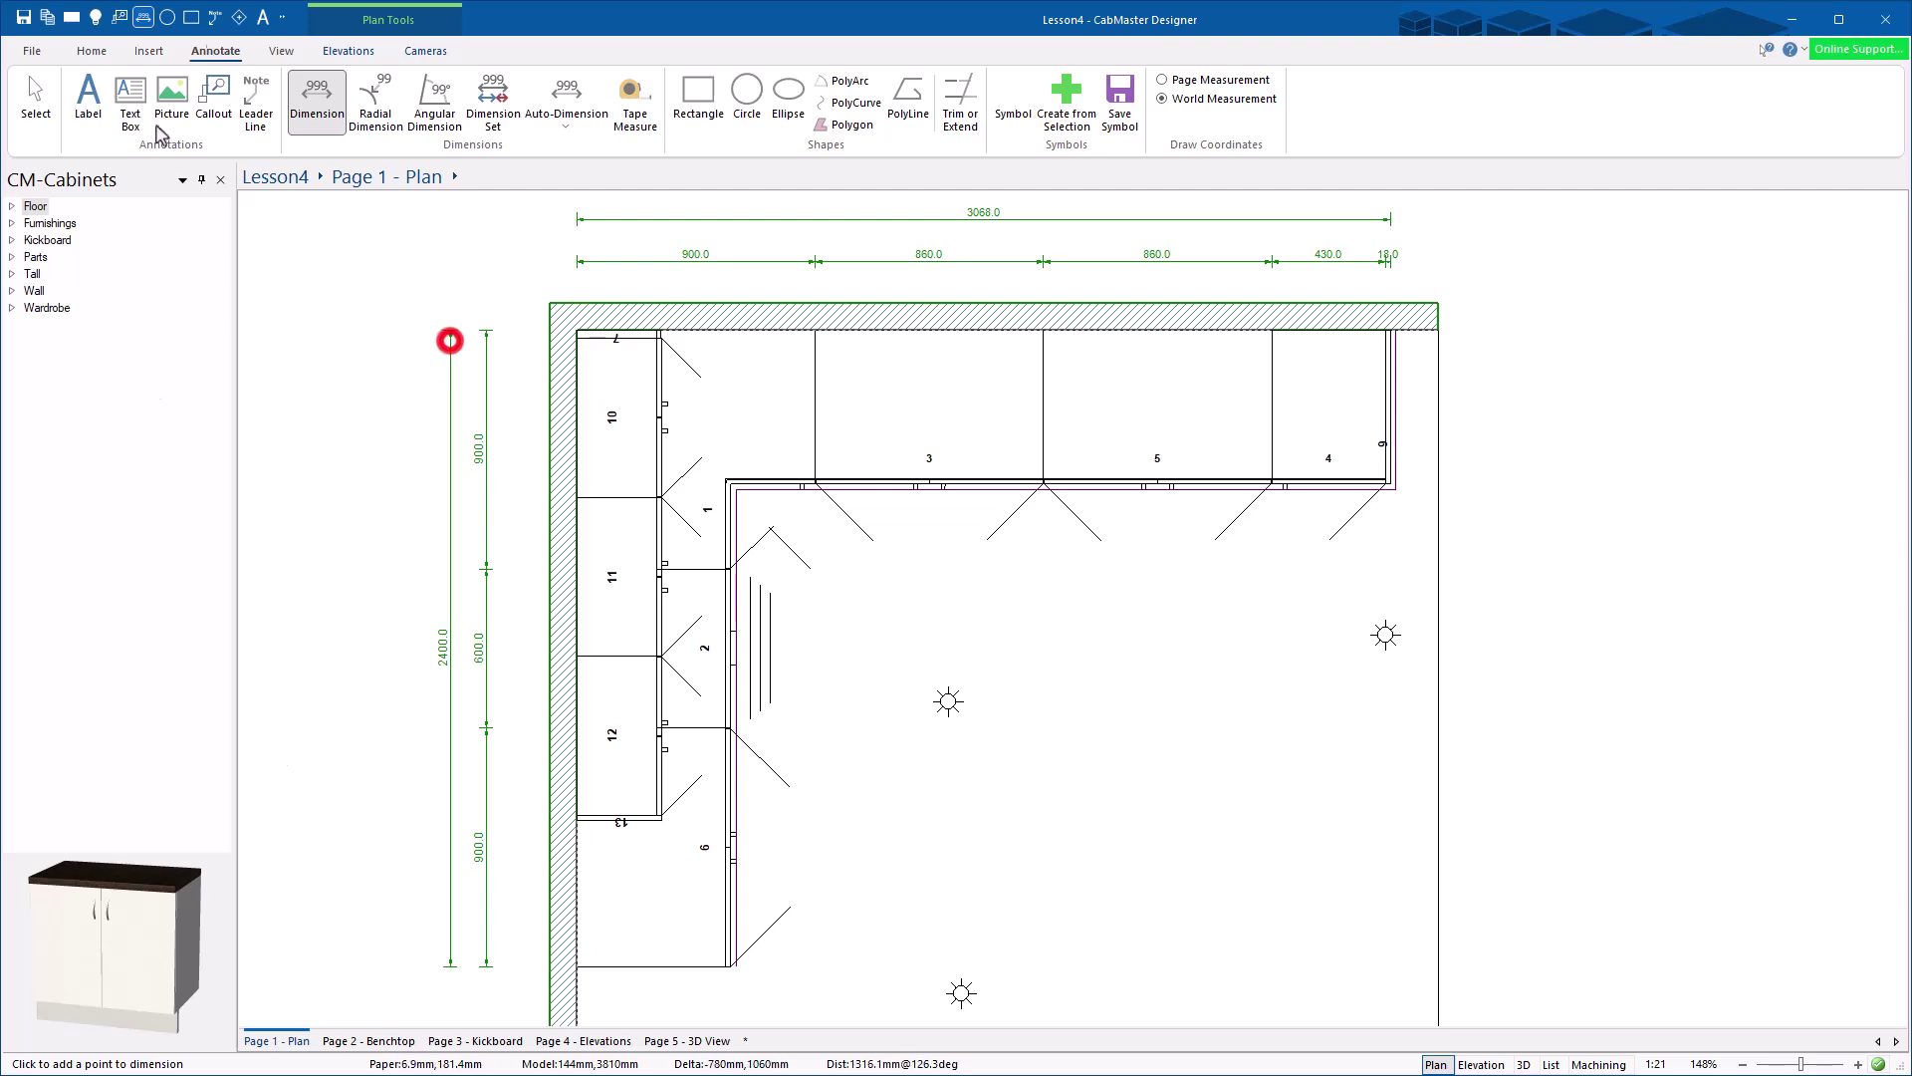
pyautogui.press('Escape')
# Step: Select both vertical dimensions beside the left wall and shift them farther away from it
pyautogui.moveTo(342, 267); pyautogui.dragTo(527, 408)
pyautogui.moveTo(453, 329)
pyautogui.mouseDown()
pyautogui.moveTo(404, 330)
pyautogui.moveTo(469, 341)
pyautogui.moveTo(439, 329)
pyautogui.mouseUp()
pyautogui.click(501, 413)
pyautogui.click(468, 325)
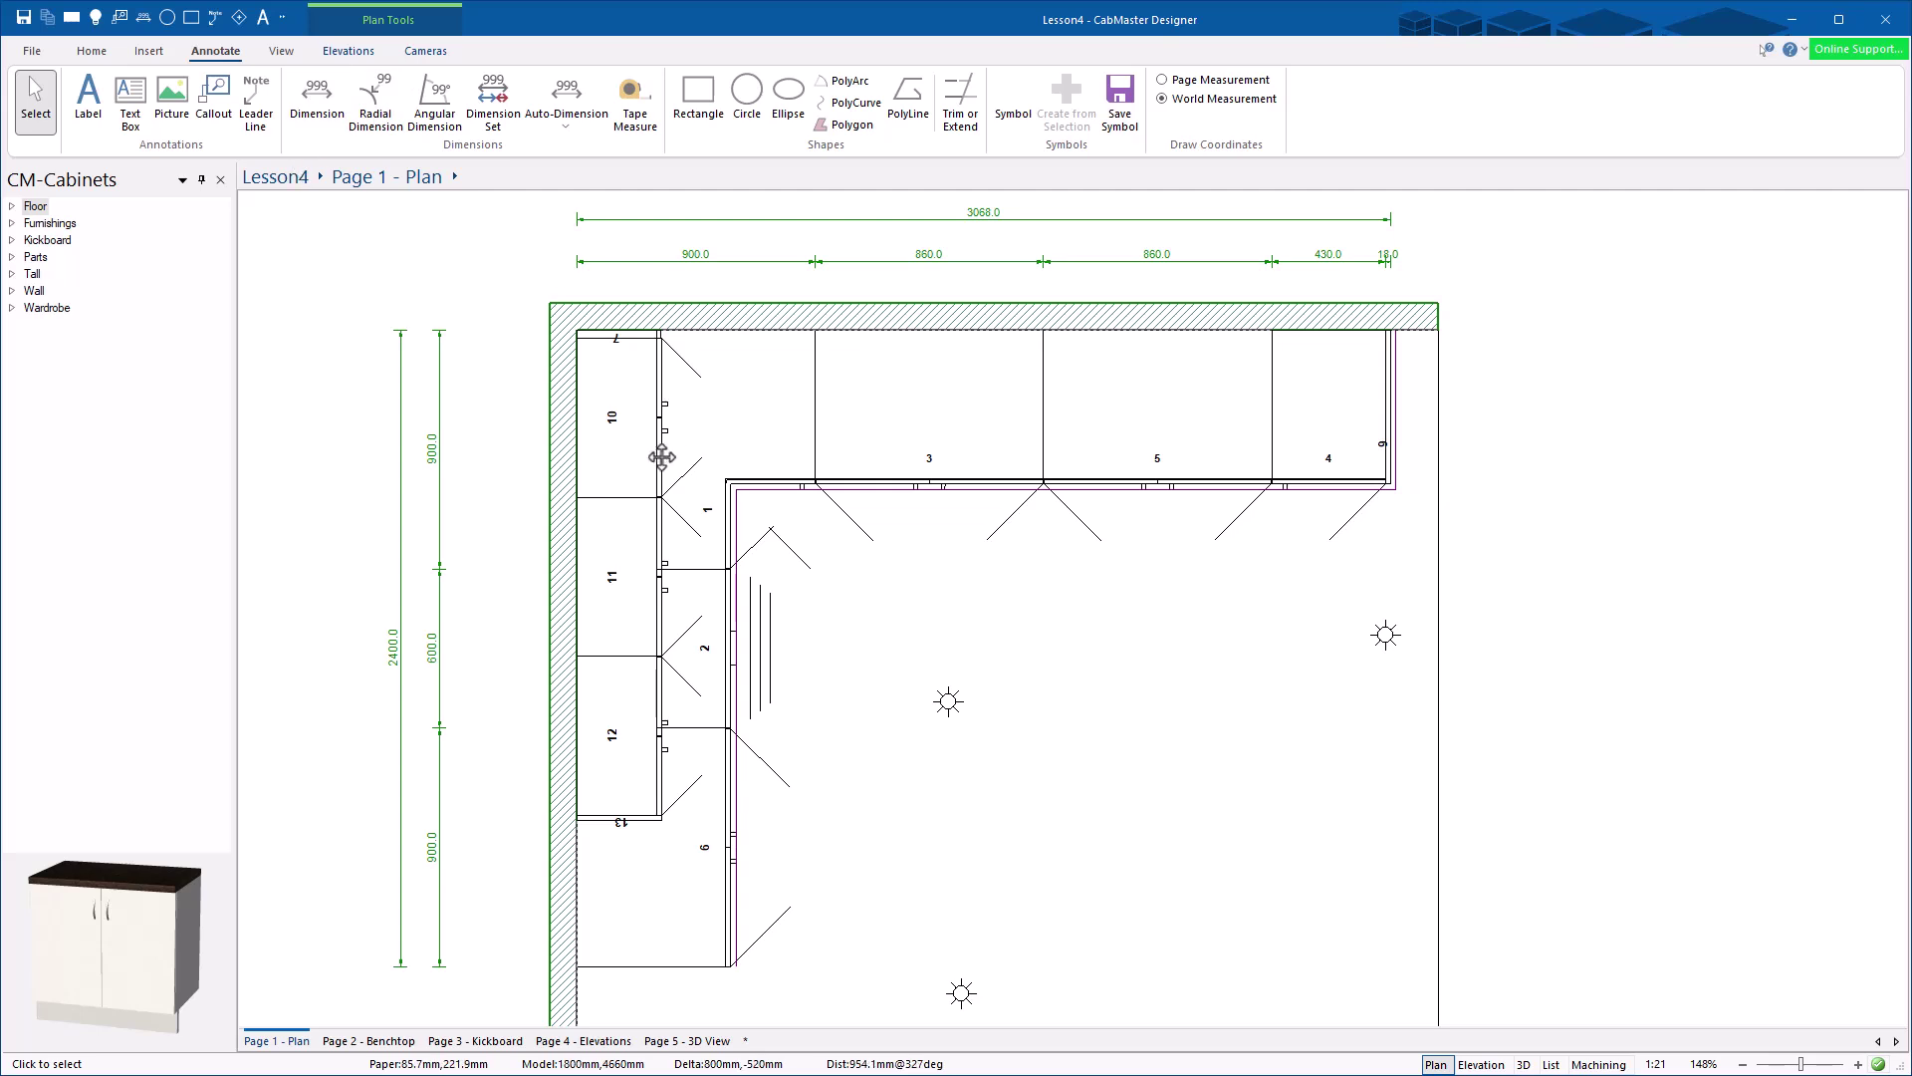
# Step: Dimension cabinet 6 along the left wall with a new vertical dimension line between the wall and the existing chain
pyautogui.click(315, 117)
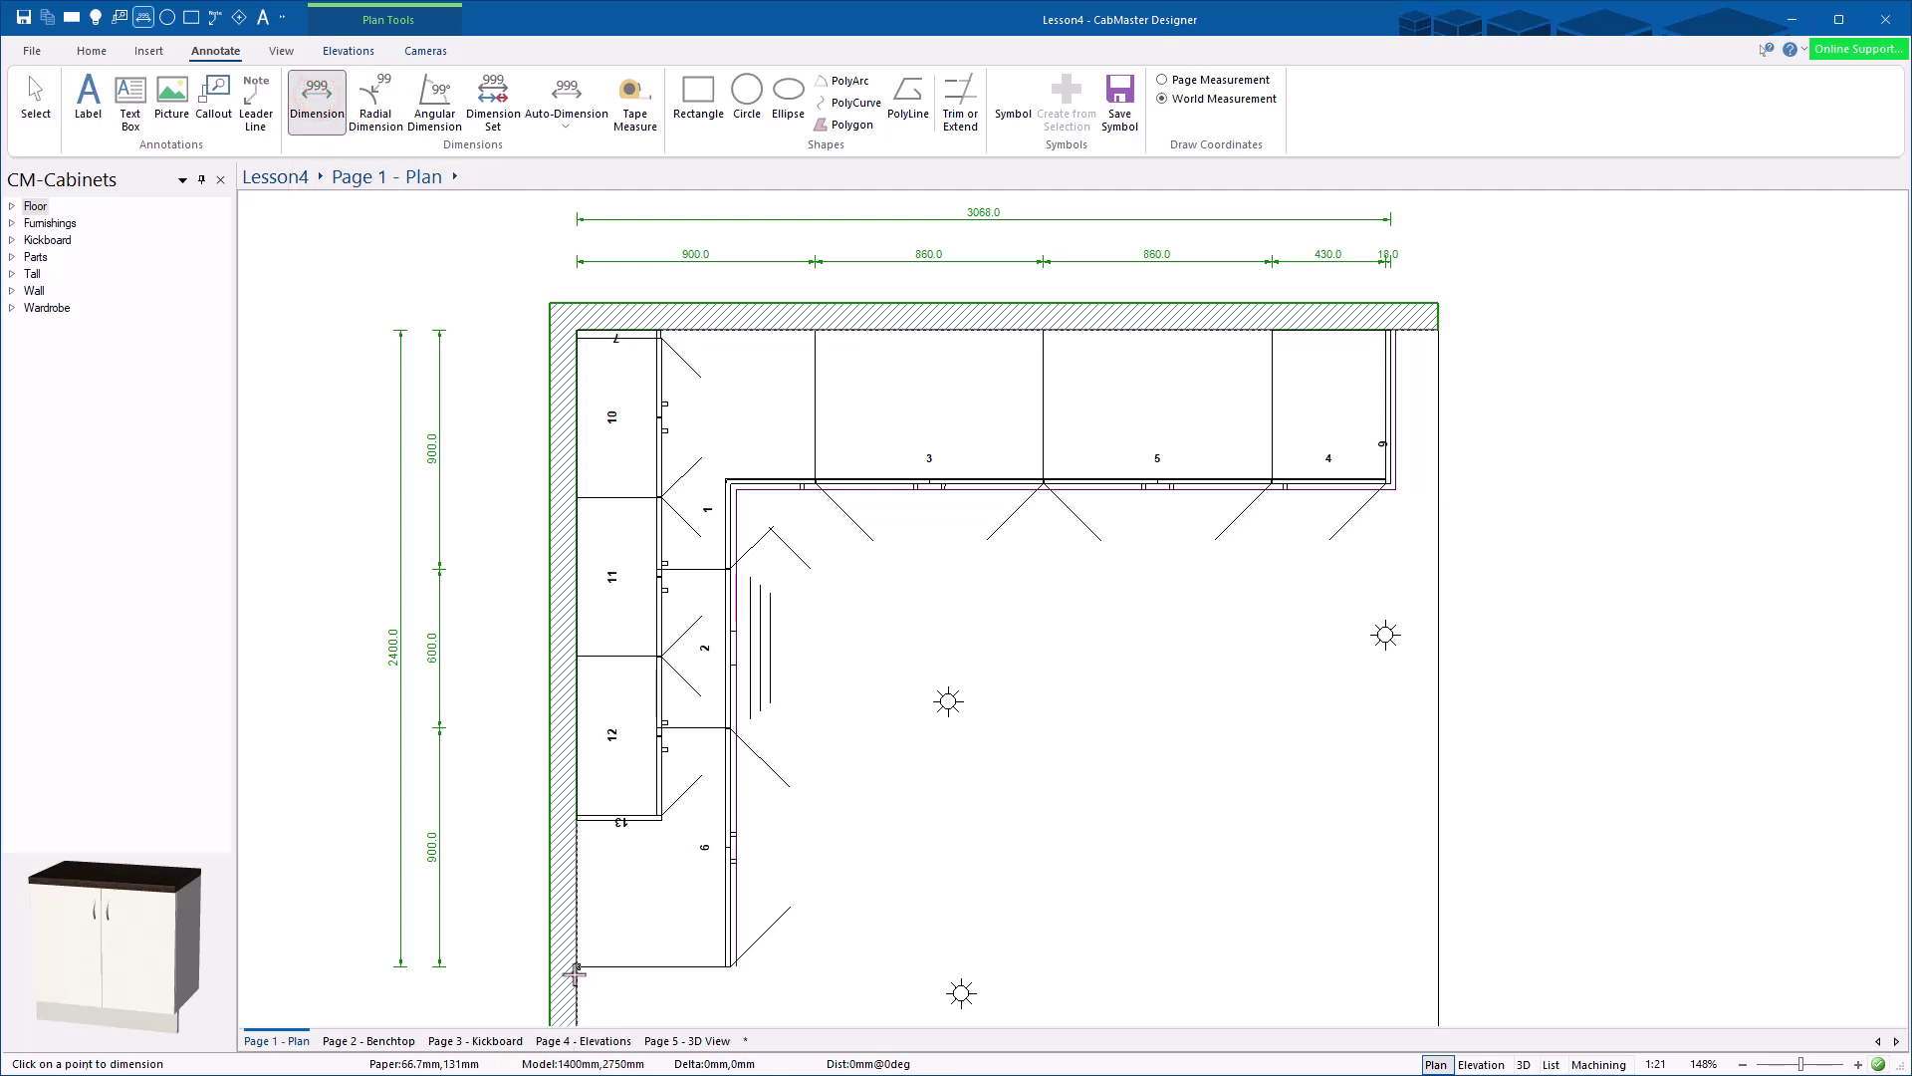
pyautogui.click(574, 974)
pyautogui.click(577, 728)
pyautogui.click(492, 735)
pyautogui.click(35, 97)
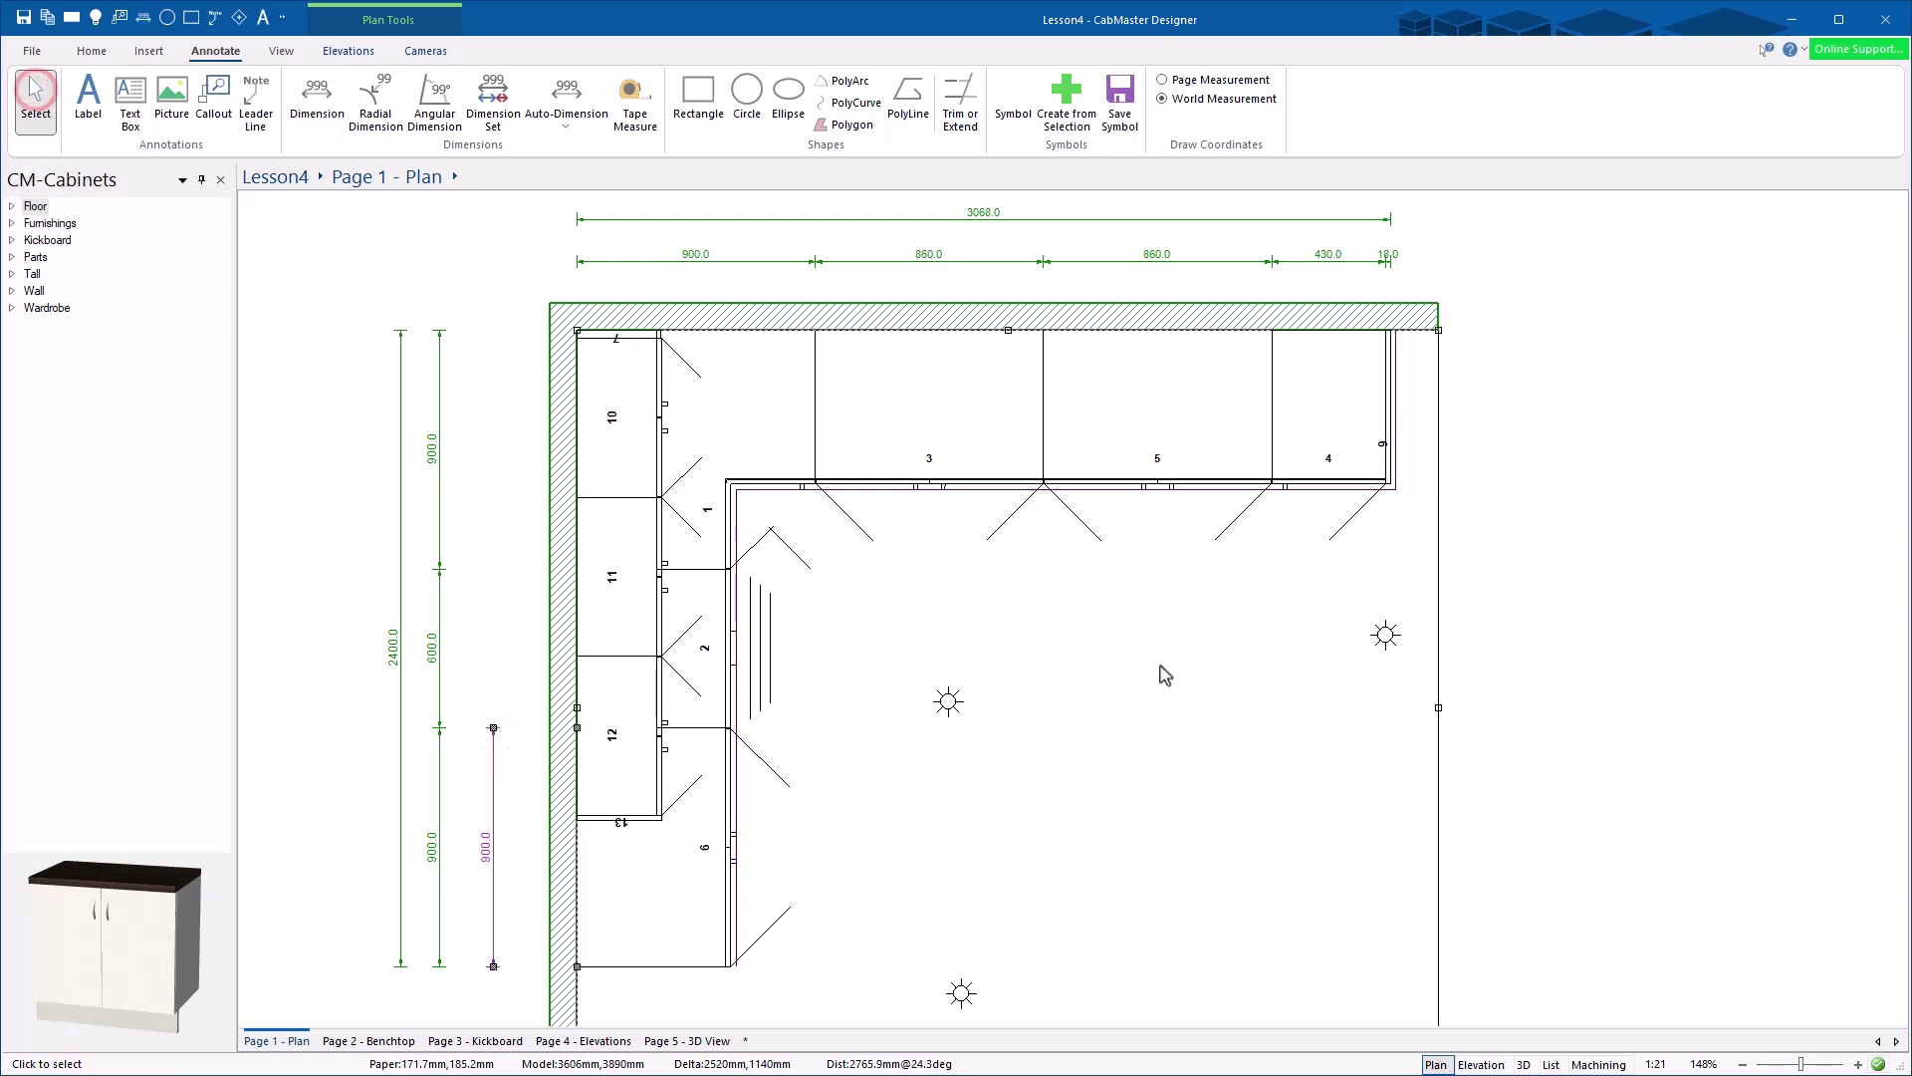
pyautogui.click(489, 647)
# Step: Resume the last dimension instead of starting a new one, and extend its chain past cabinets 2 and 1 to the wall corner
pyautogui.click(317, 101)
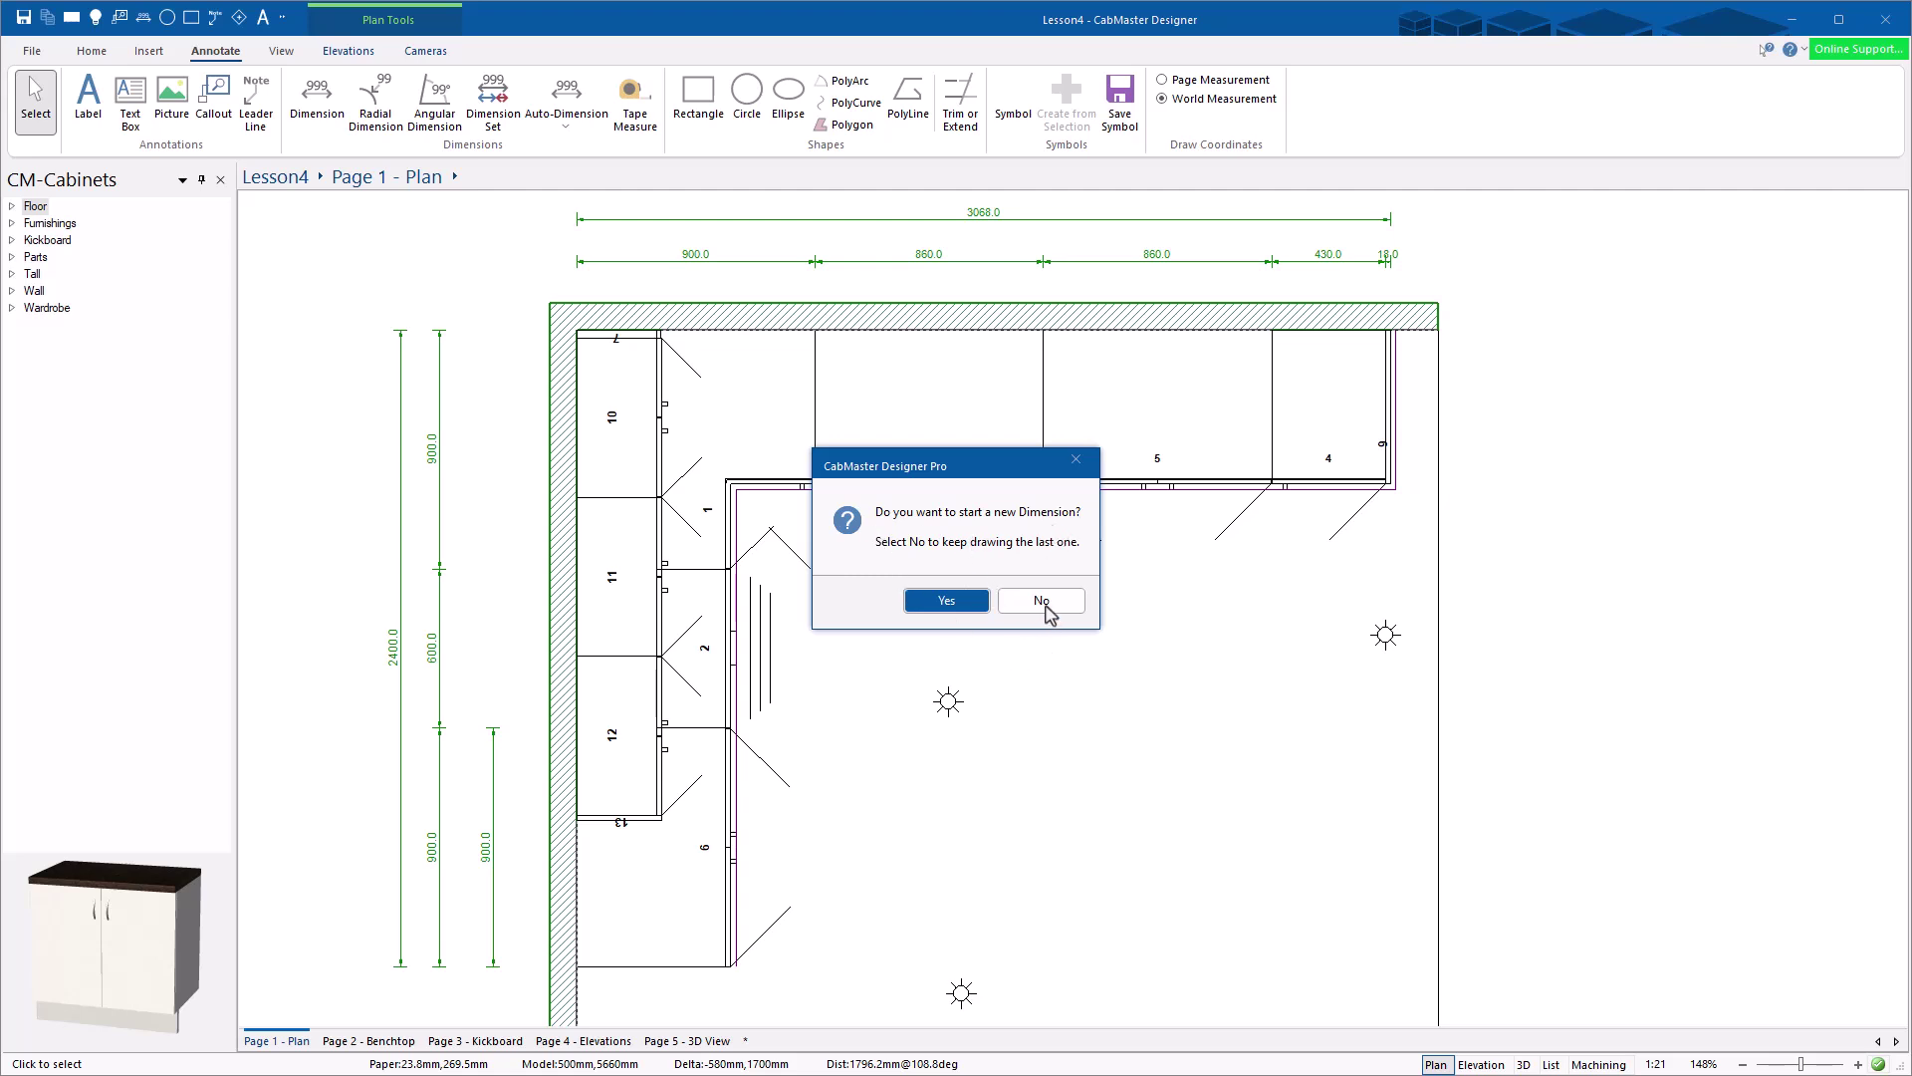
pyautogui.click(1044, 605)
pyautogui.click(576, 330)
pyautogui.click(36, 95)
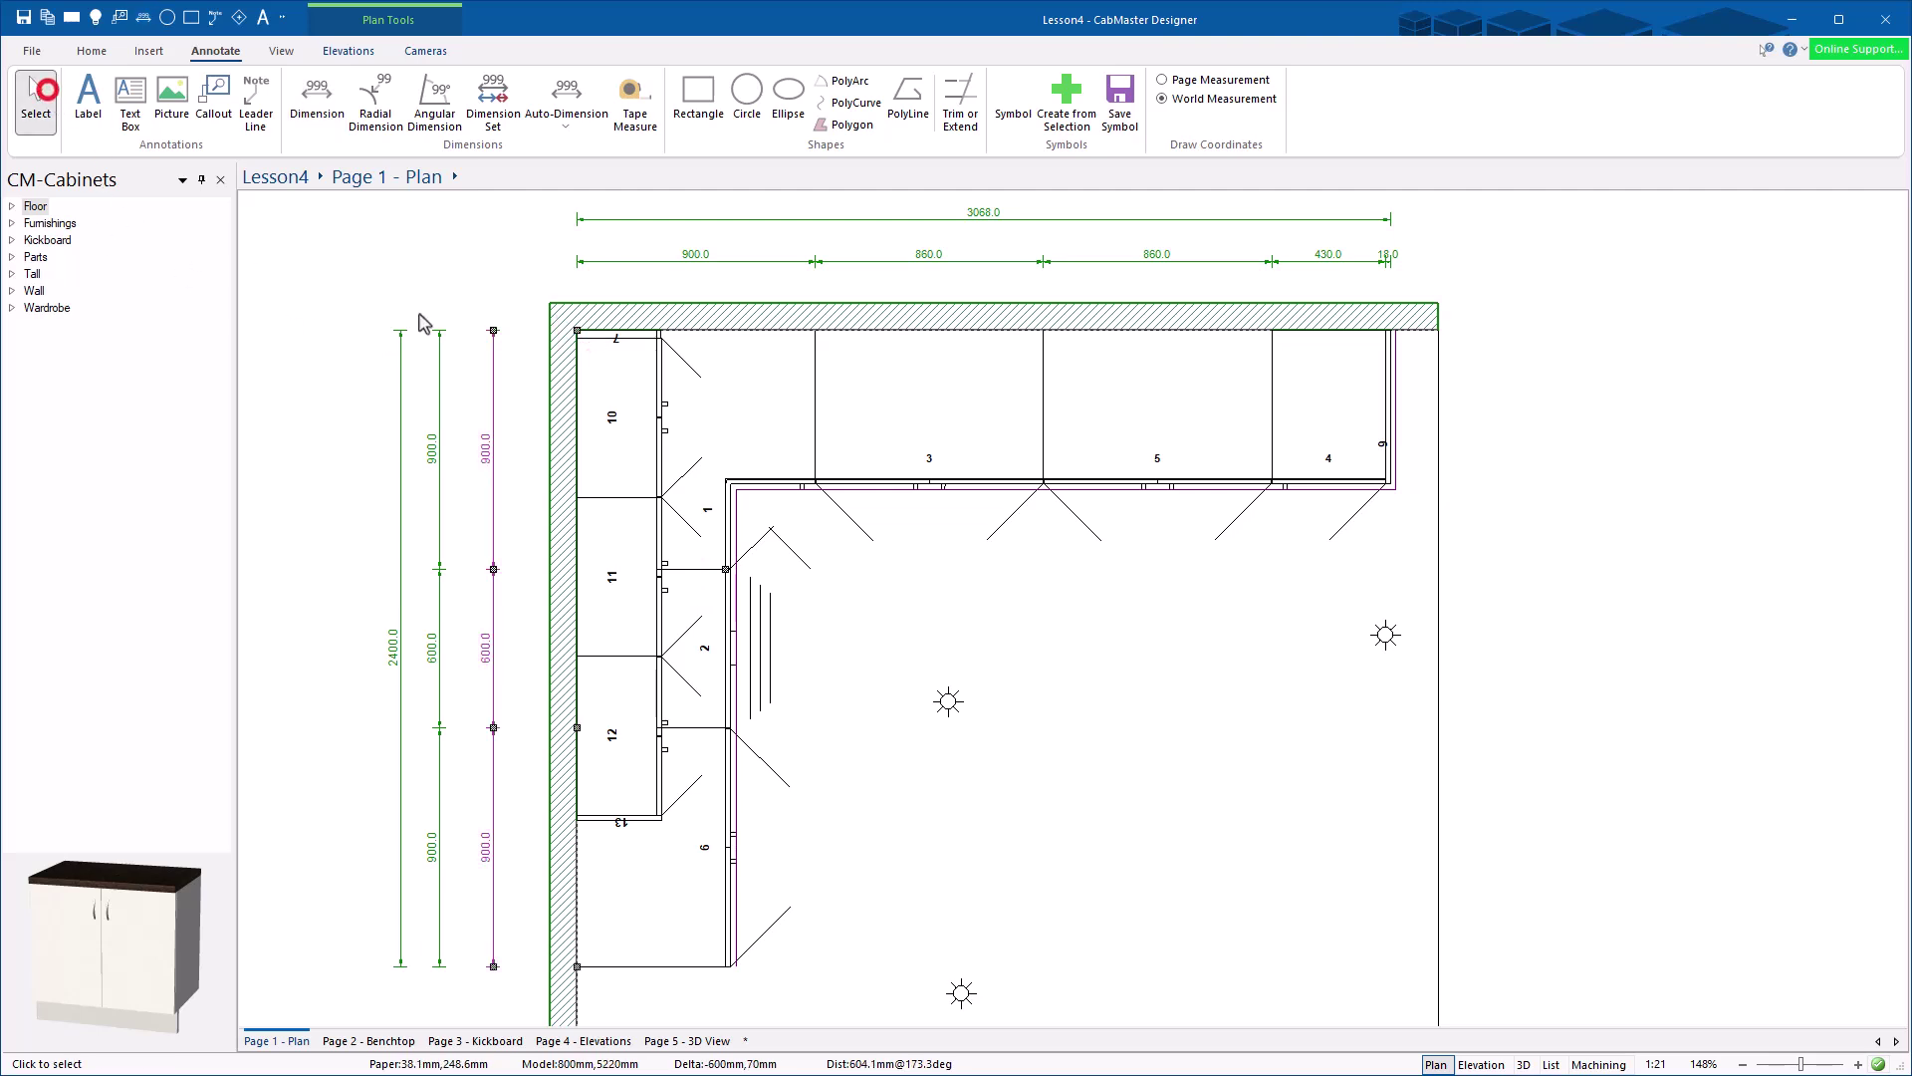
# Step: Shift the extended dimension line outward and delete all vertical dimensions beside the left wall
pyautogui.moveTo(493, 569); pyautogui.dragTo(472, 569)
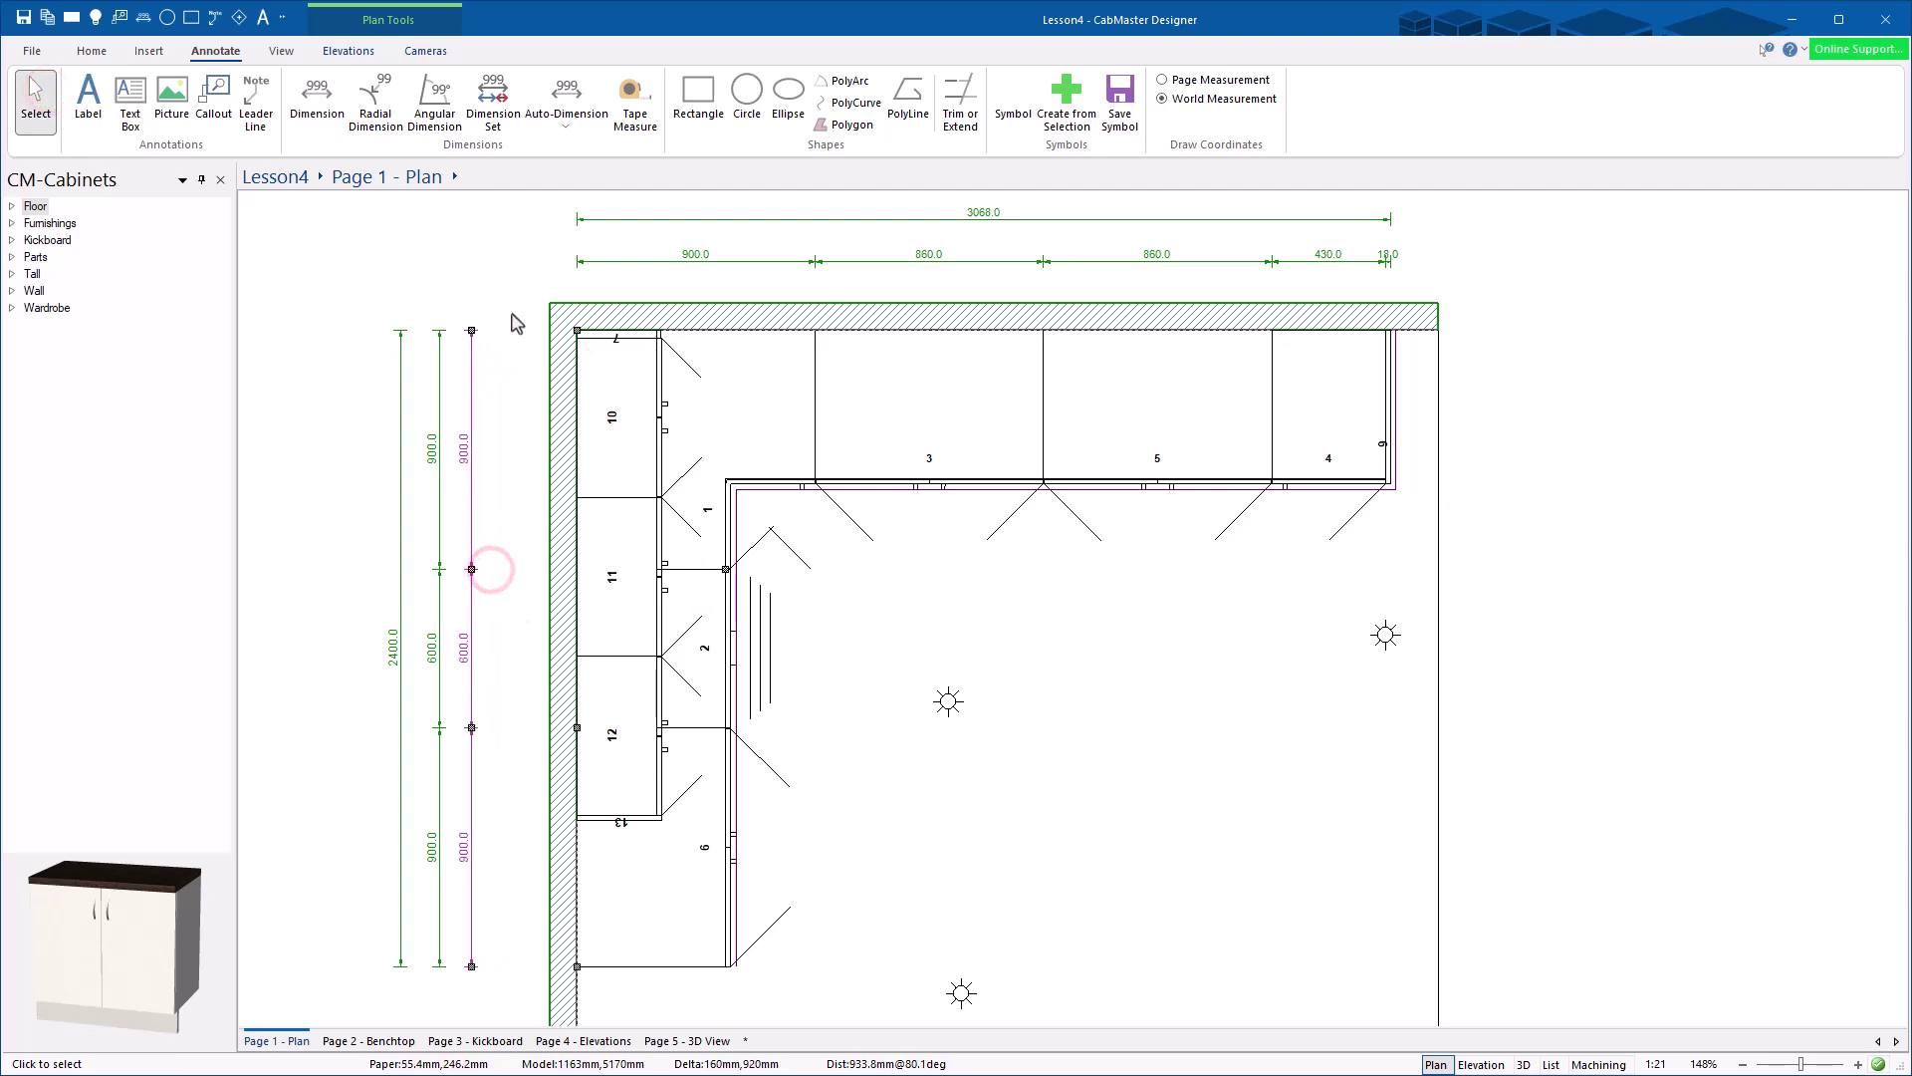
pyautogui.moveTo(508, 299); pyautogui.dragTo(457, 385)
pyautogui.press('Delete')
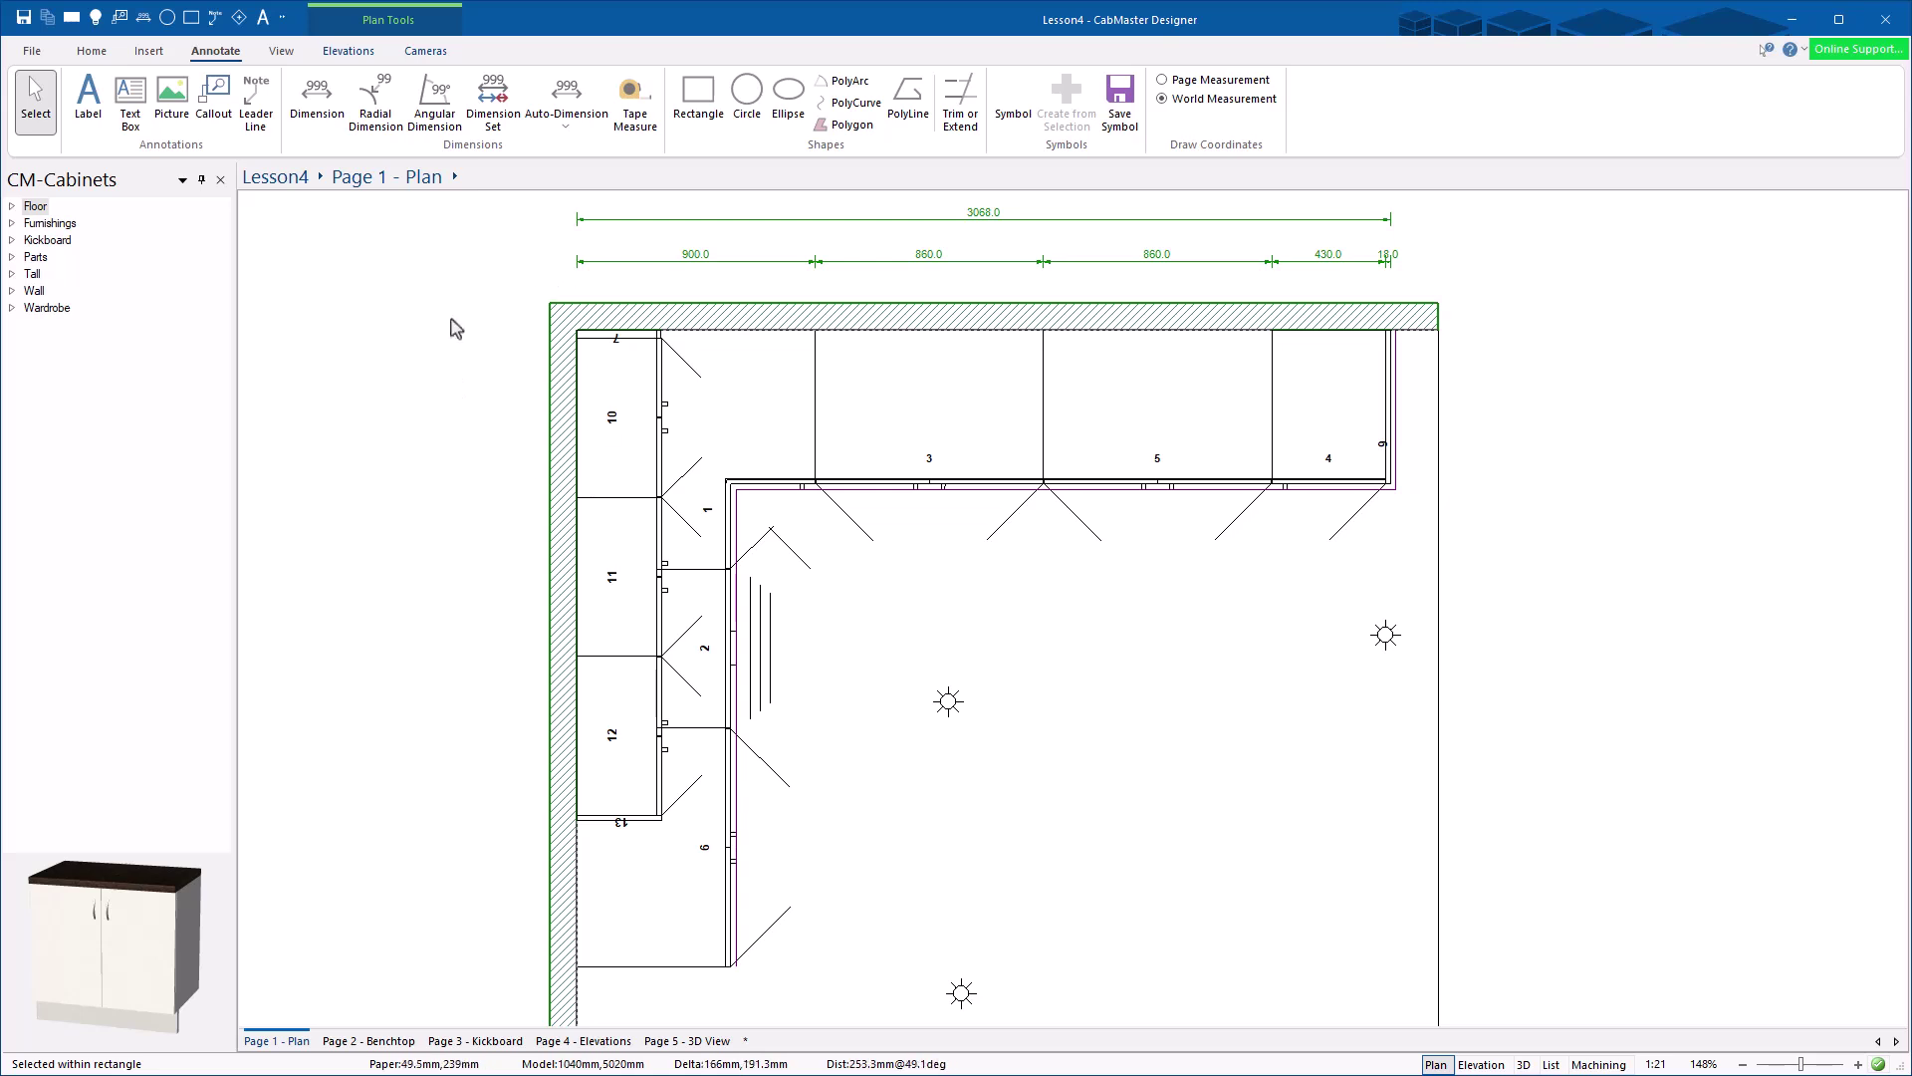
# Step: Place a dimension from cabinet 6's lower wall corner diagonally to its upper front corner, with the line outside the left wall
pyautogui.click(315, 104)
pyautogui.click(576, 976)
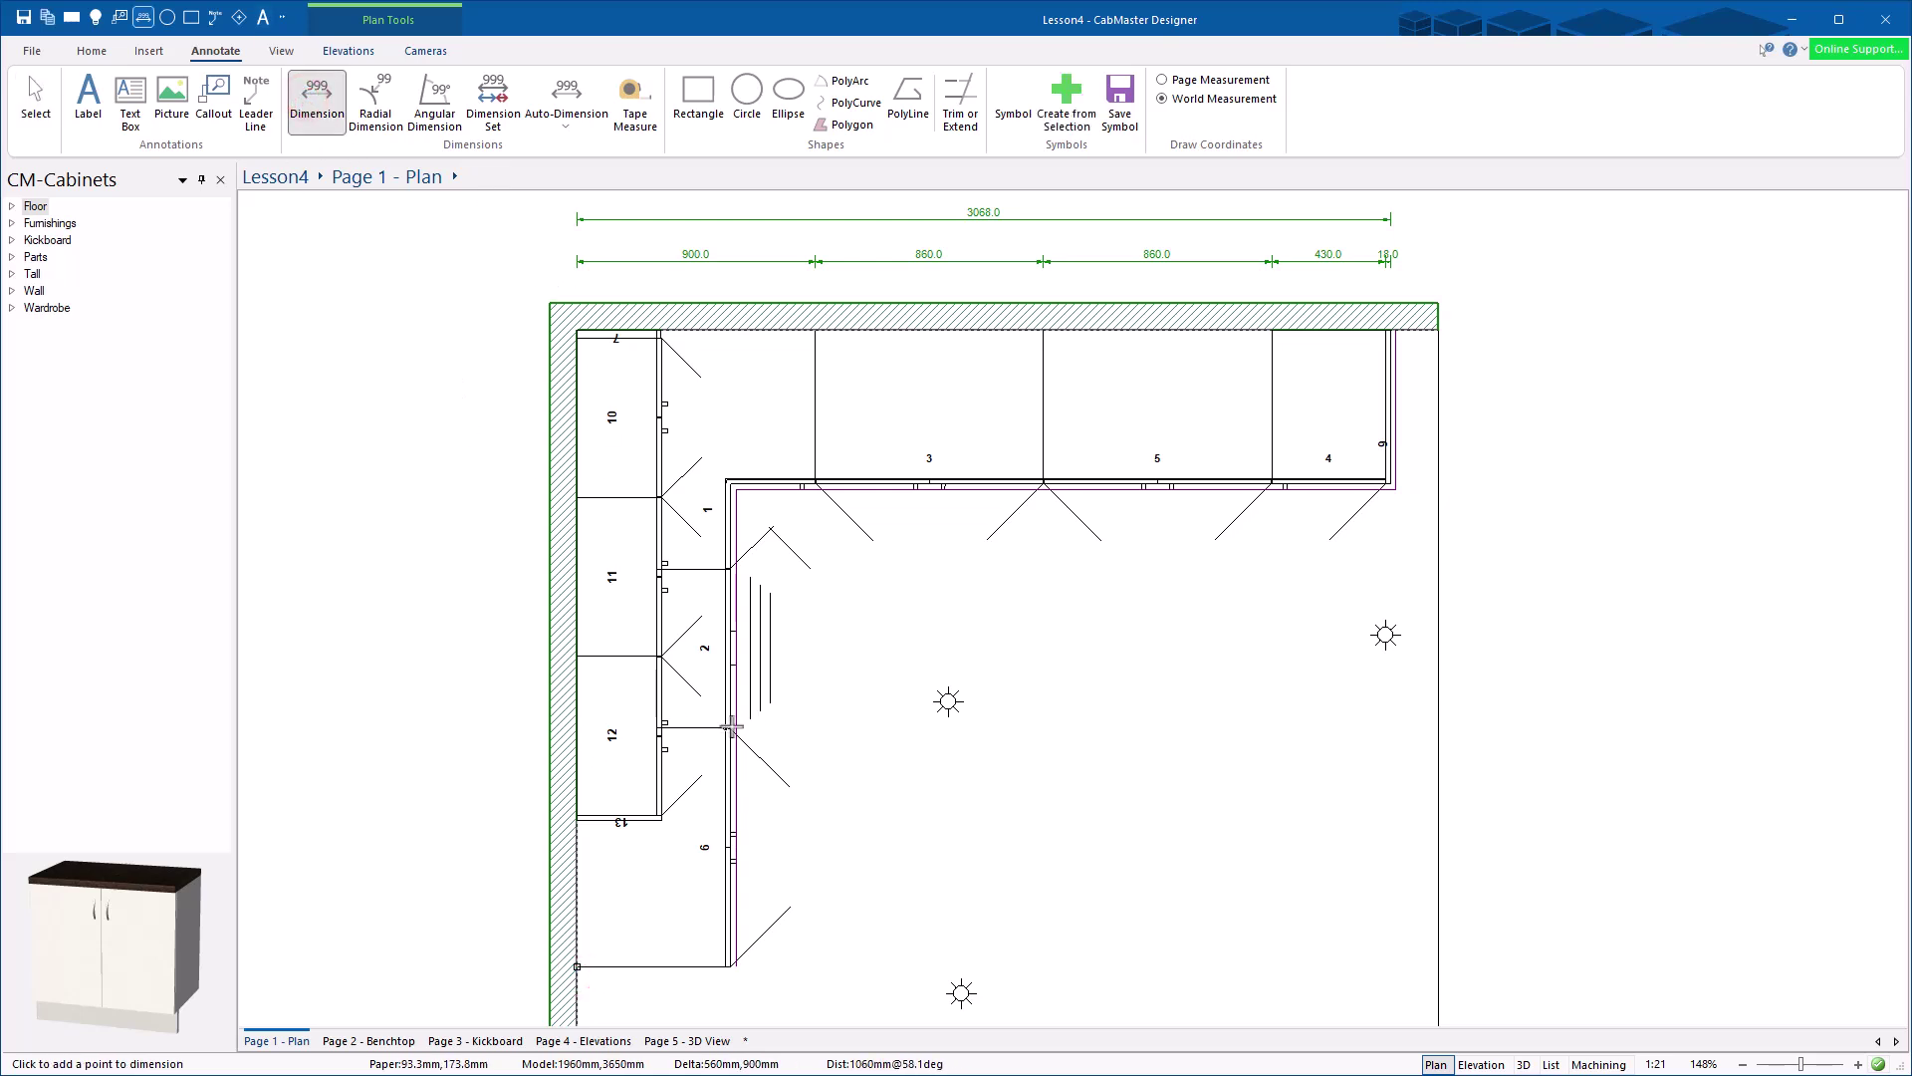
pyautogui.click(713, 728)
pyautogui.click(476, 747)
pyautogui.click(35, 100)
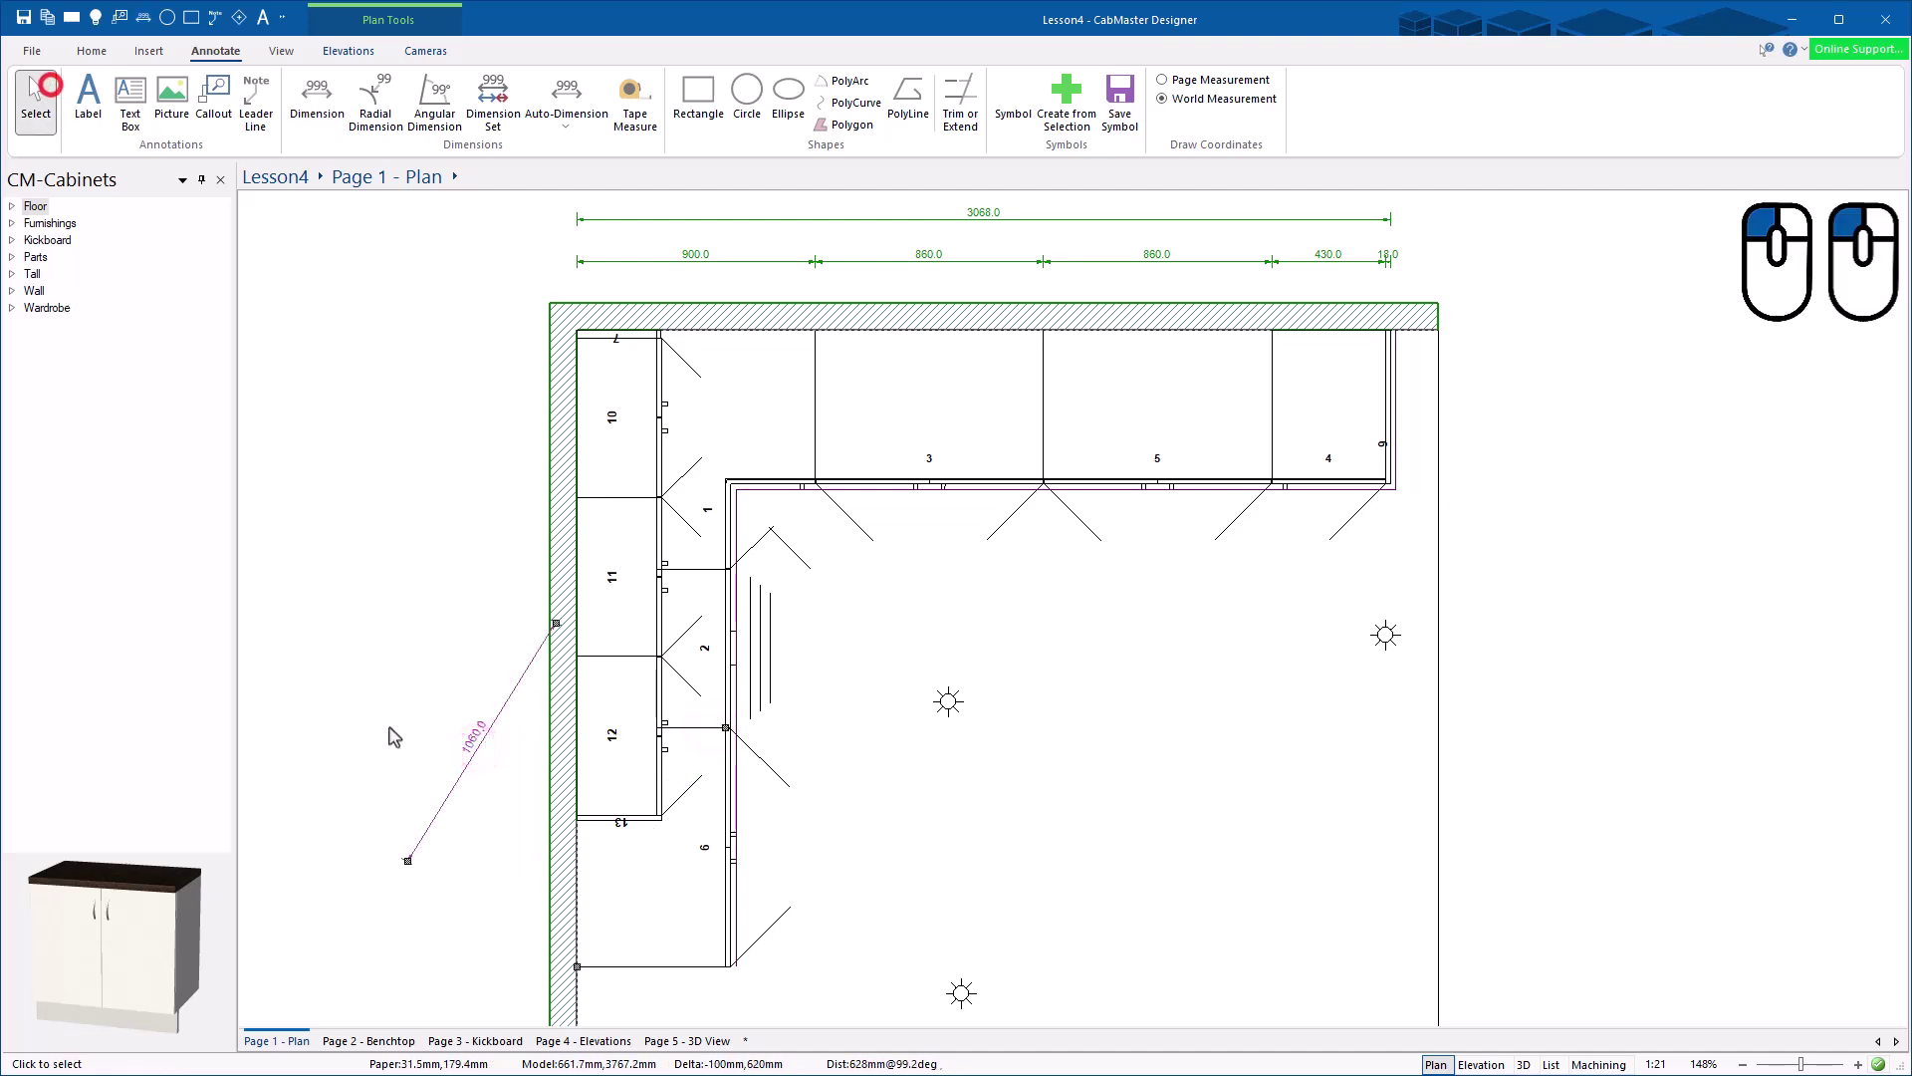
# Step: Open the diagonal dimension's style properties and set its angle to 90 degrees
pyautogui.doubleClick(409, 862)
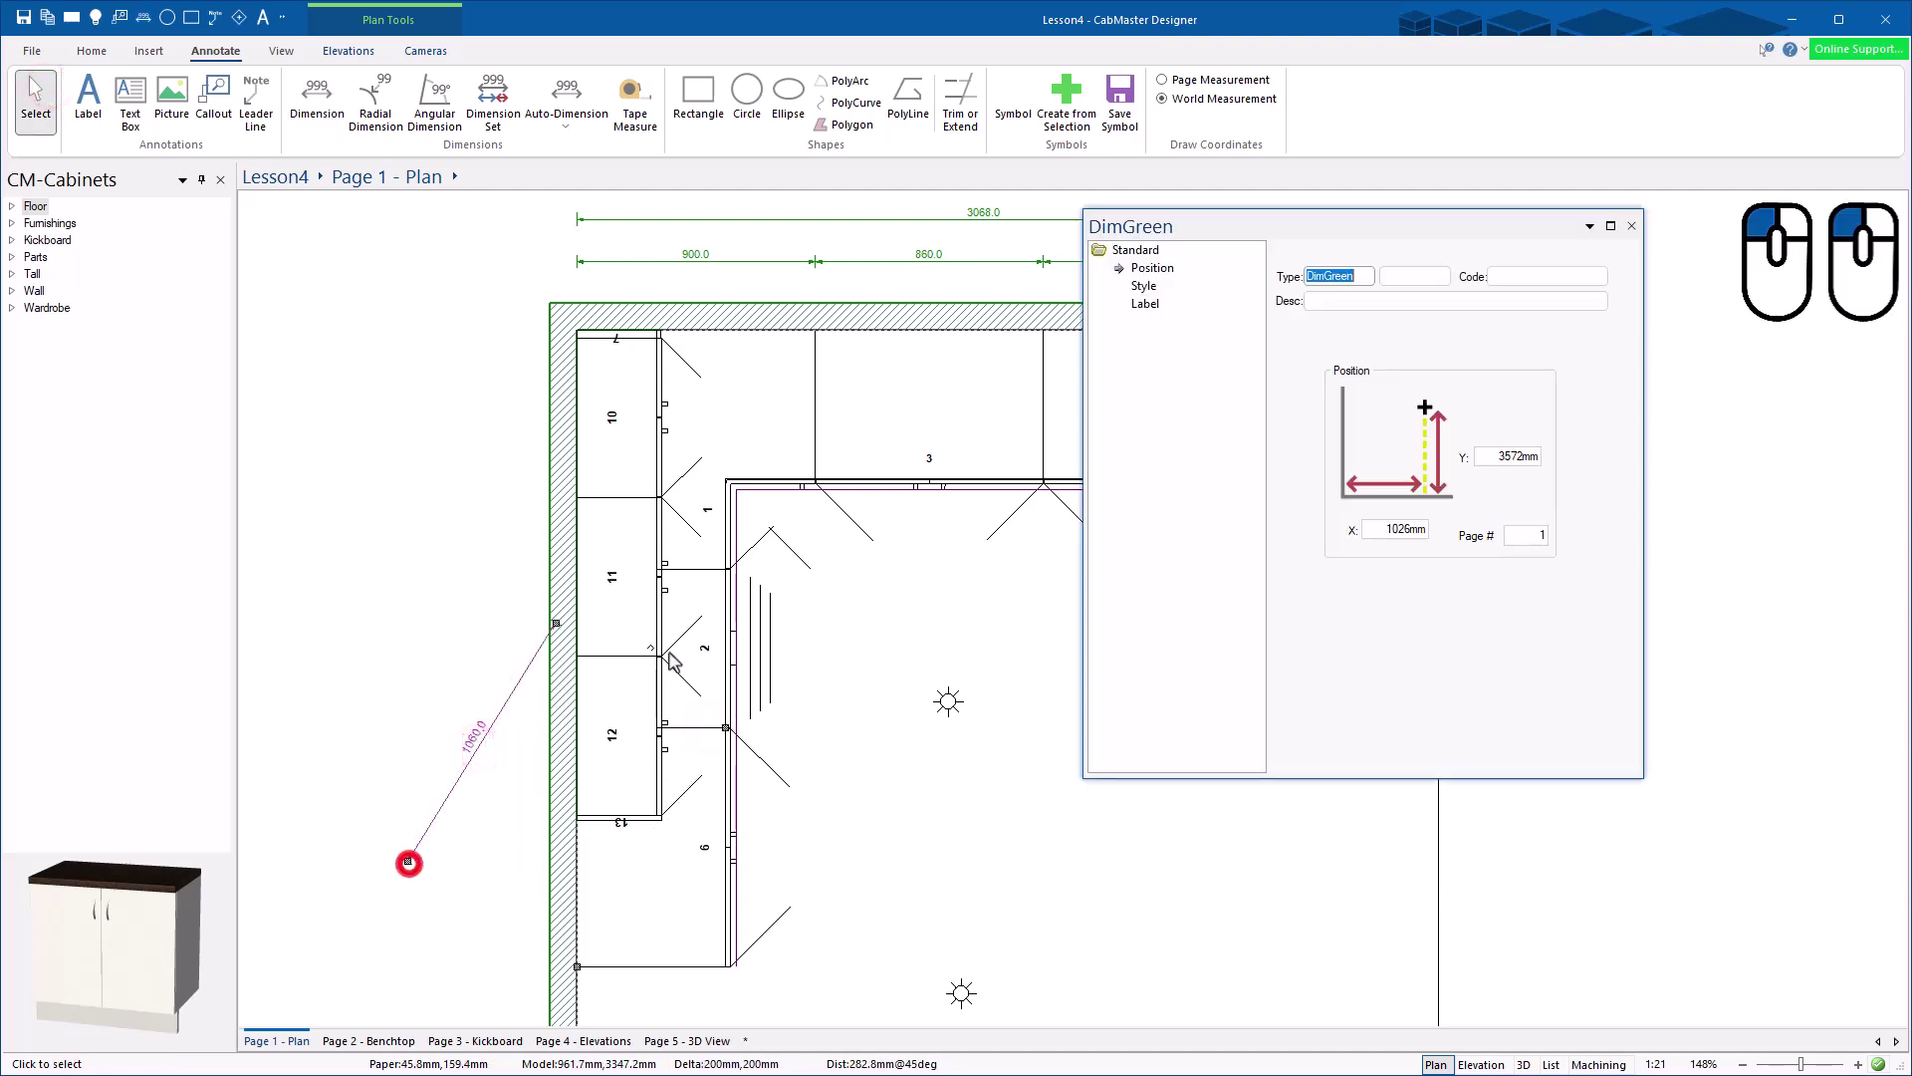
pyautogui.click(1149, 289)
pyautogui.click(1538, 387)
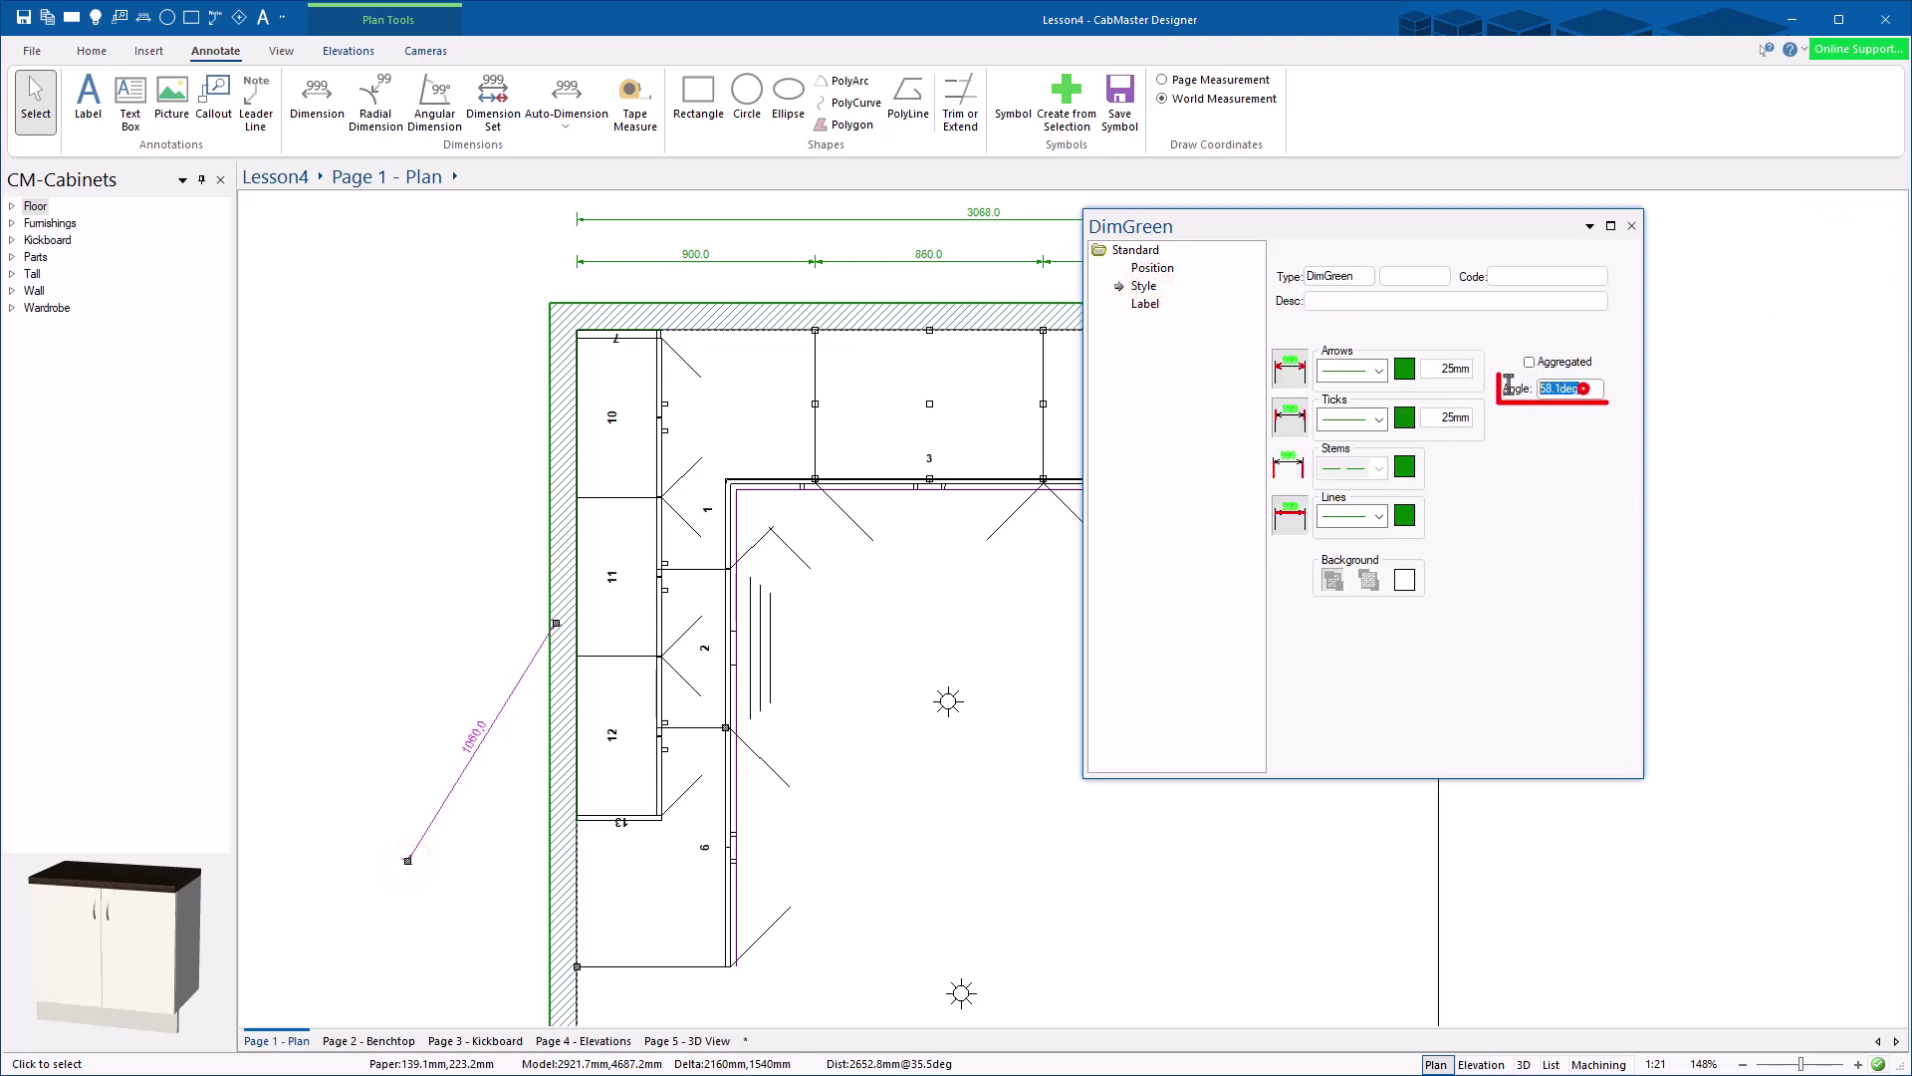
pyautogui.press('Return')
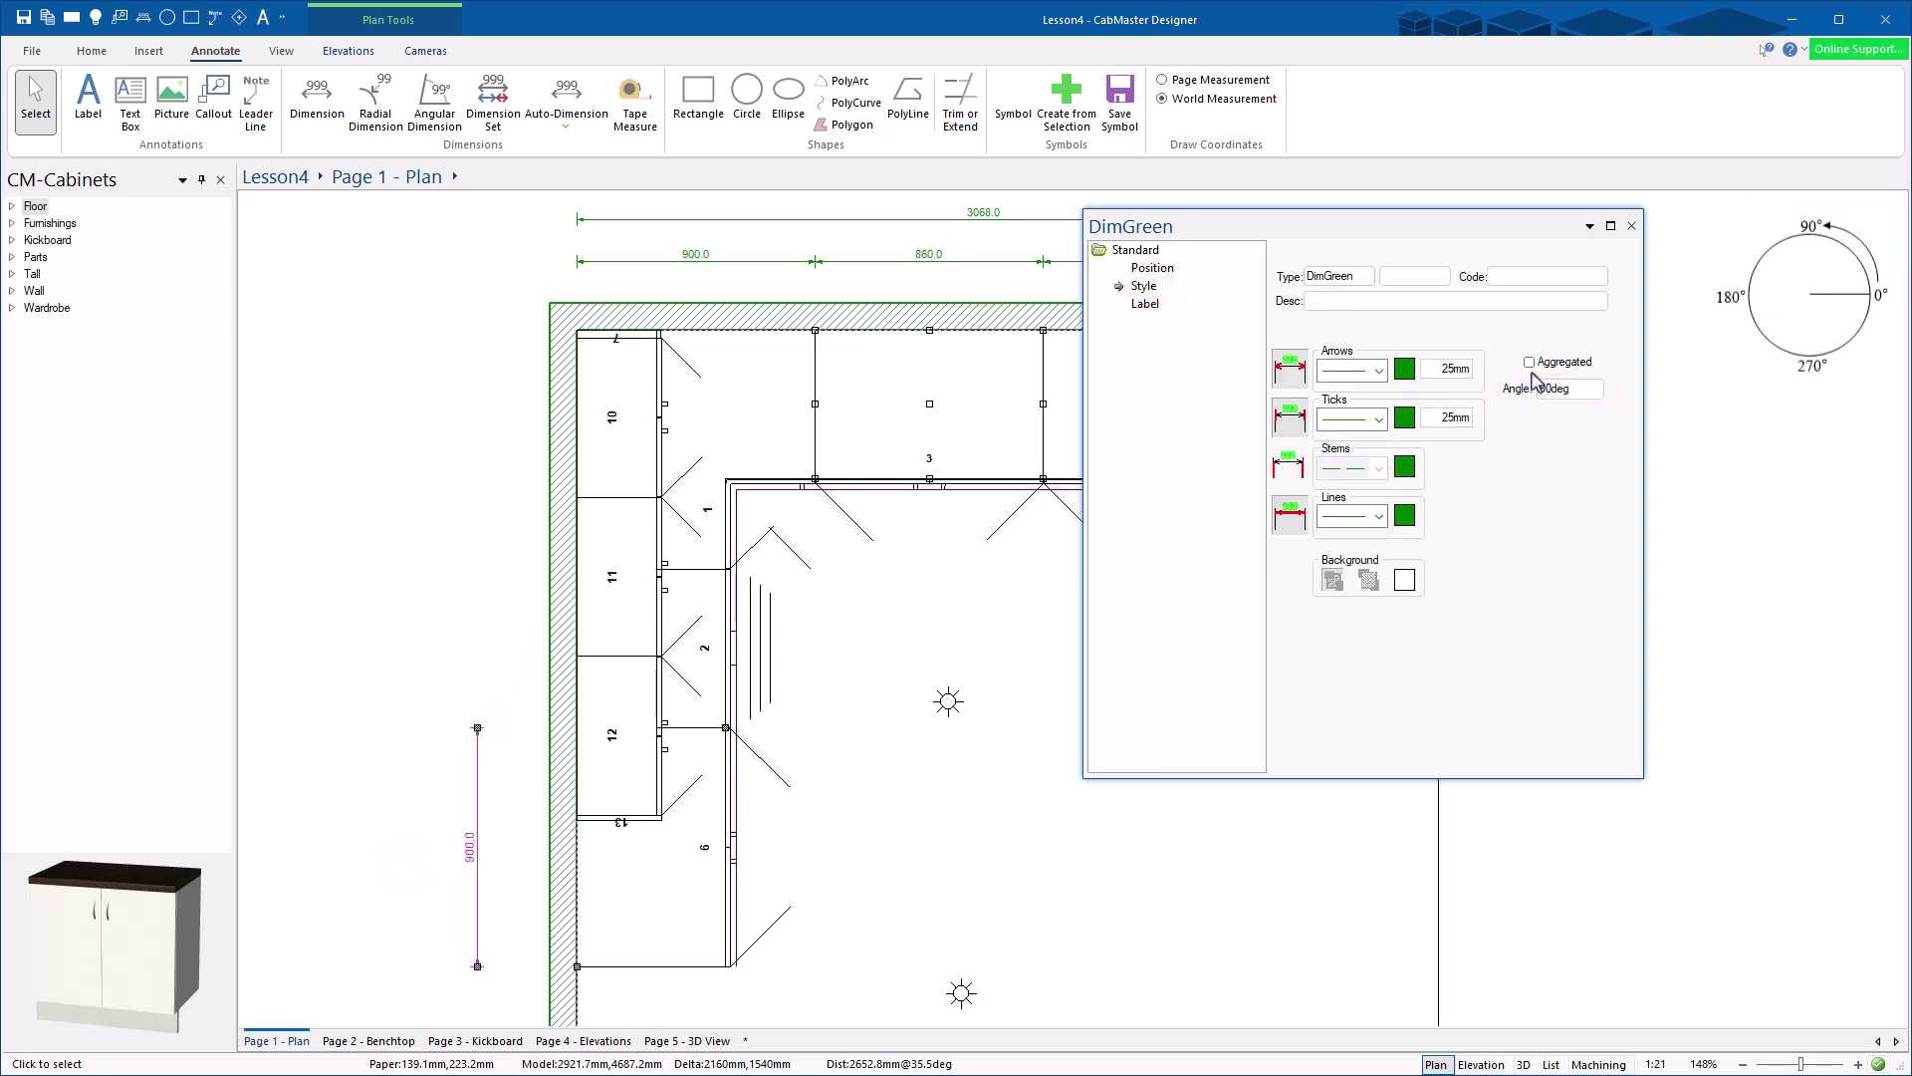
pyautogui.press('Return')
pyautogui.write('90')
pyautogui.press('Return')
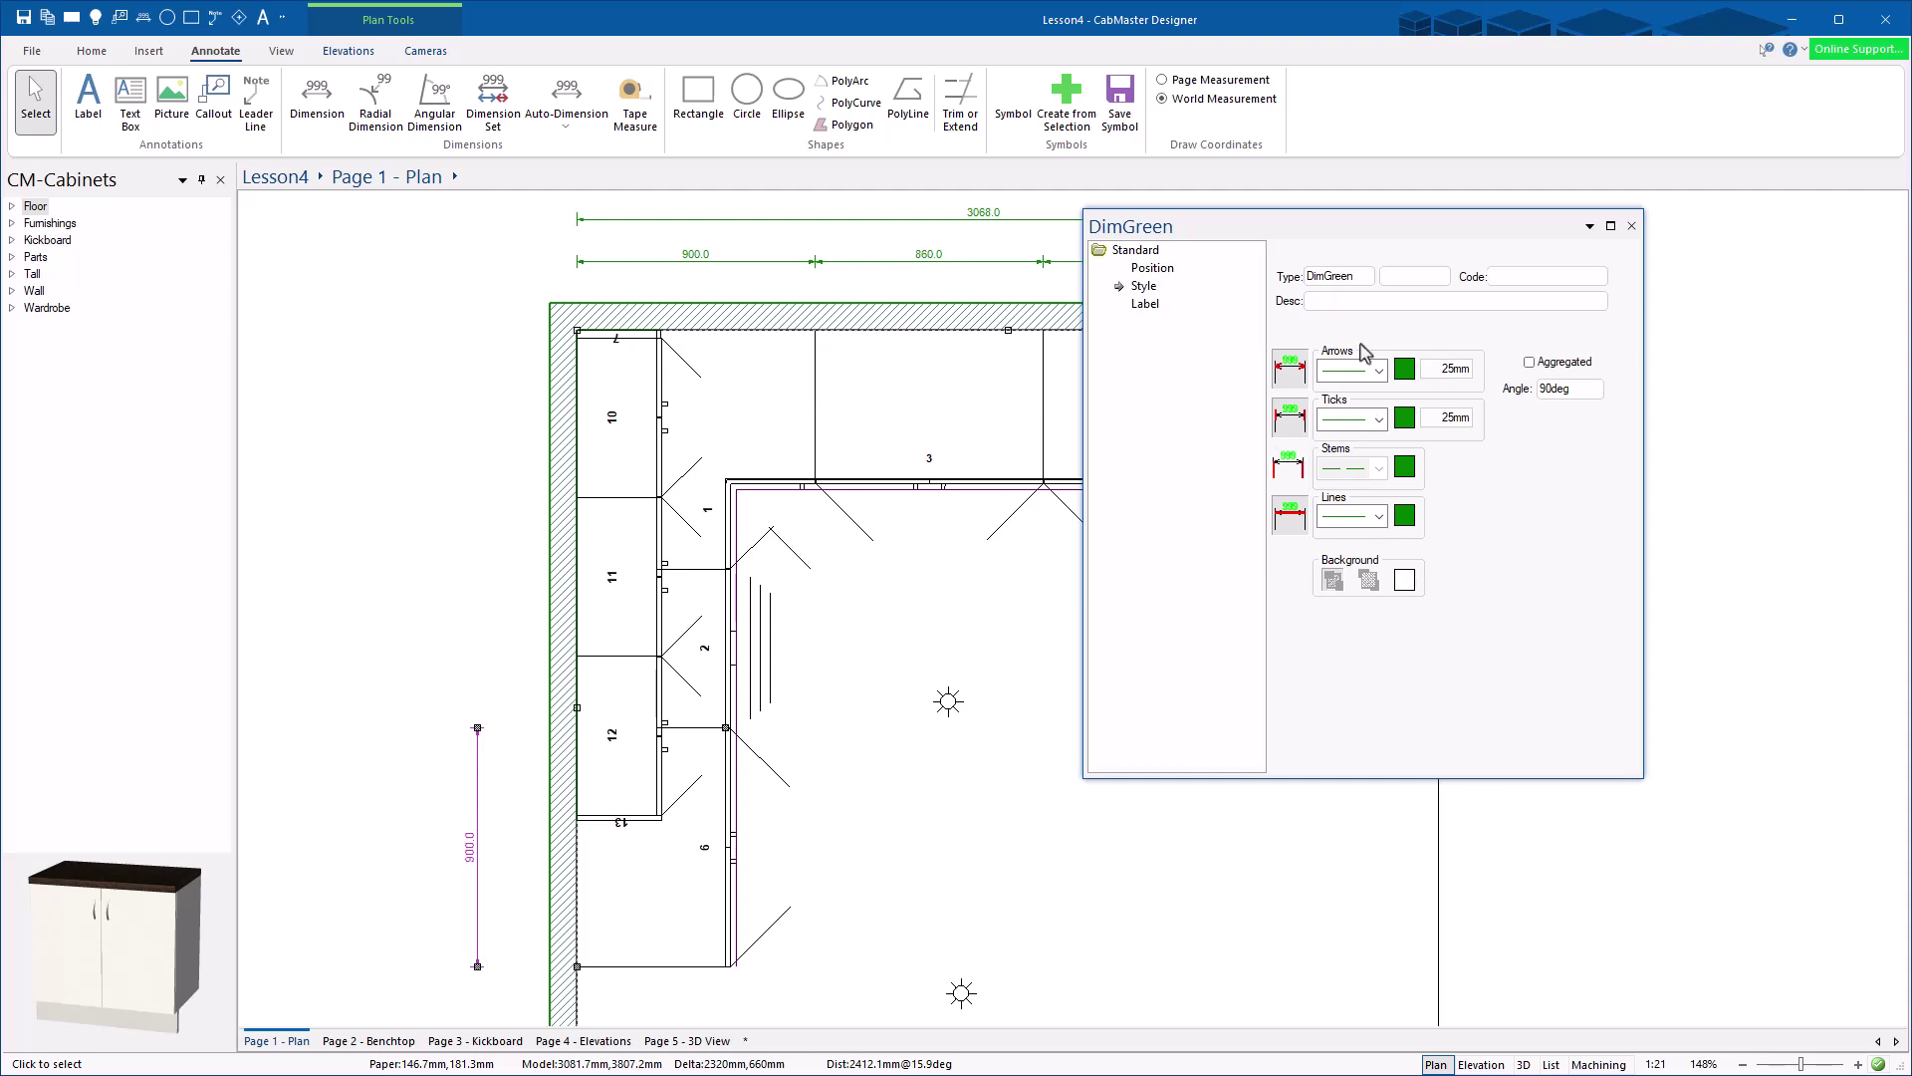
# Step: Set the dimension's arrow size to 50 mm
pyautogui.click(1297, 368)
pyautogui.scroll(8, 478, 962)
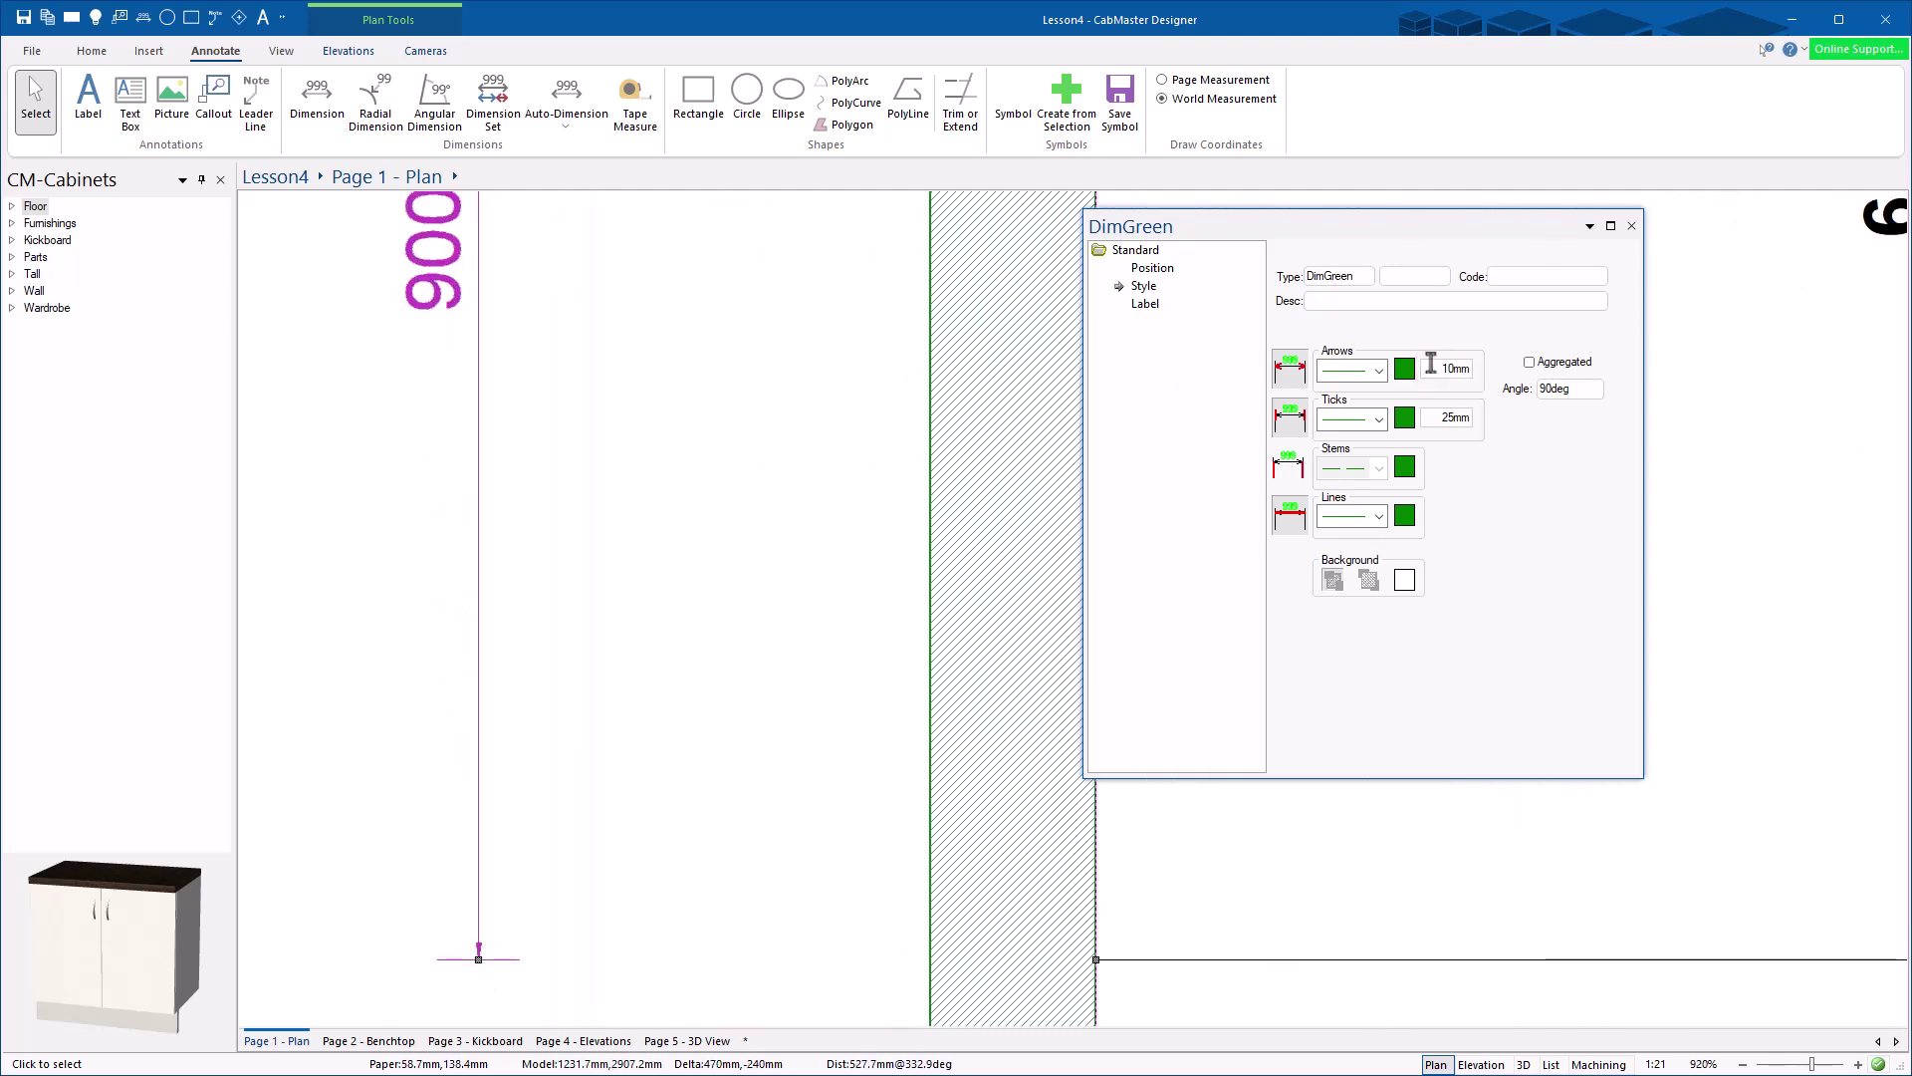
pyautogui.press('Return')
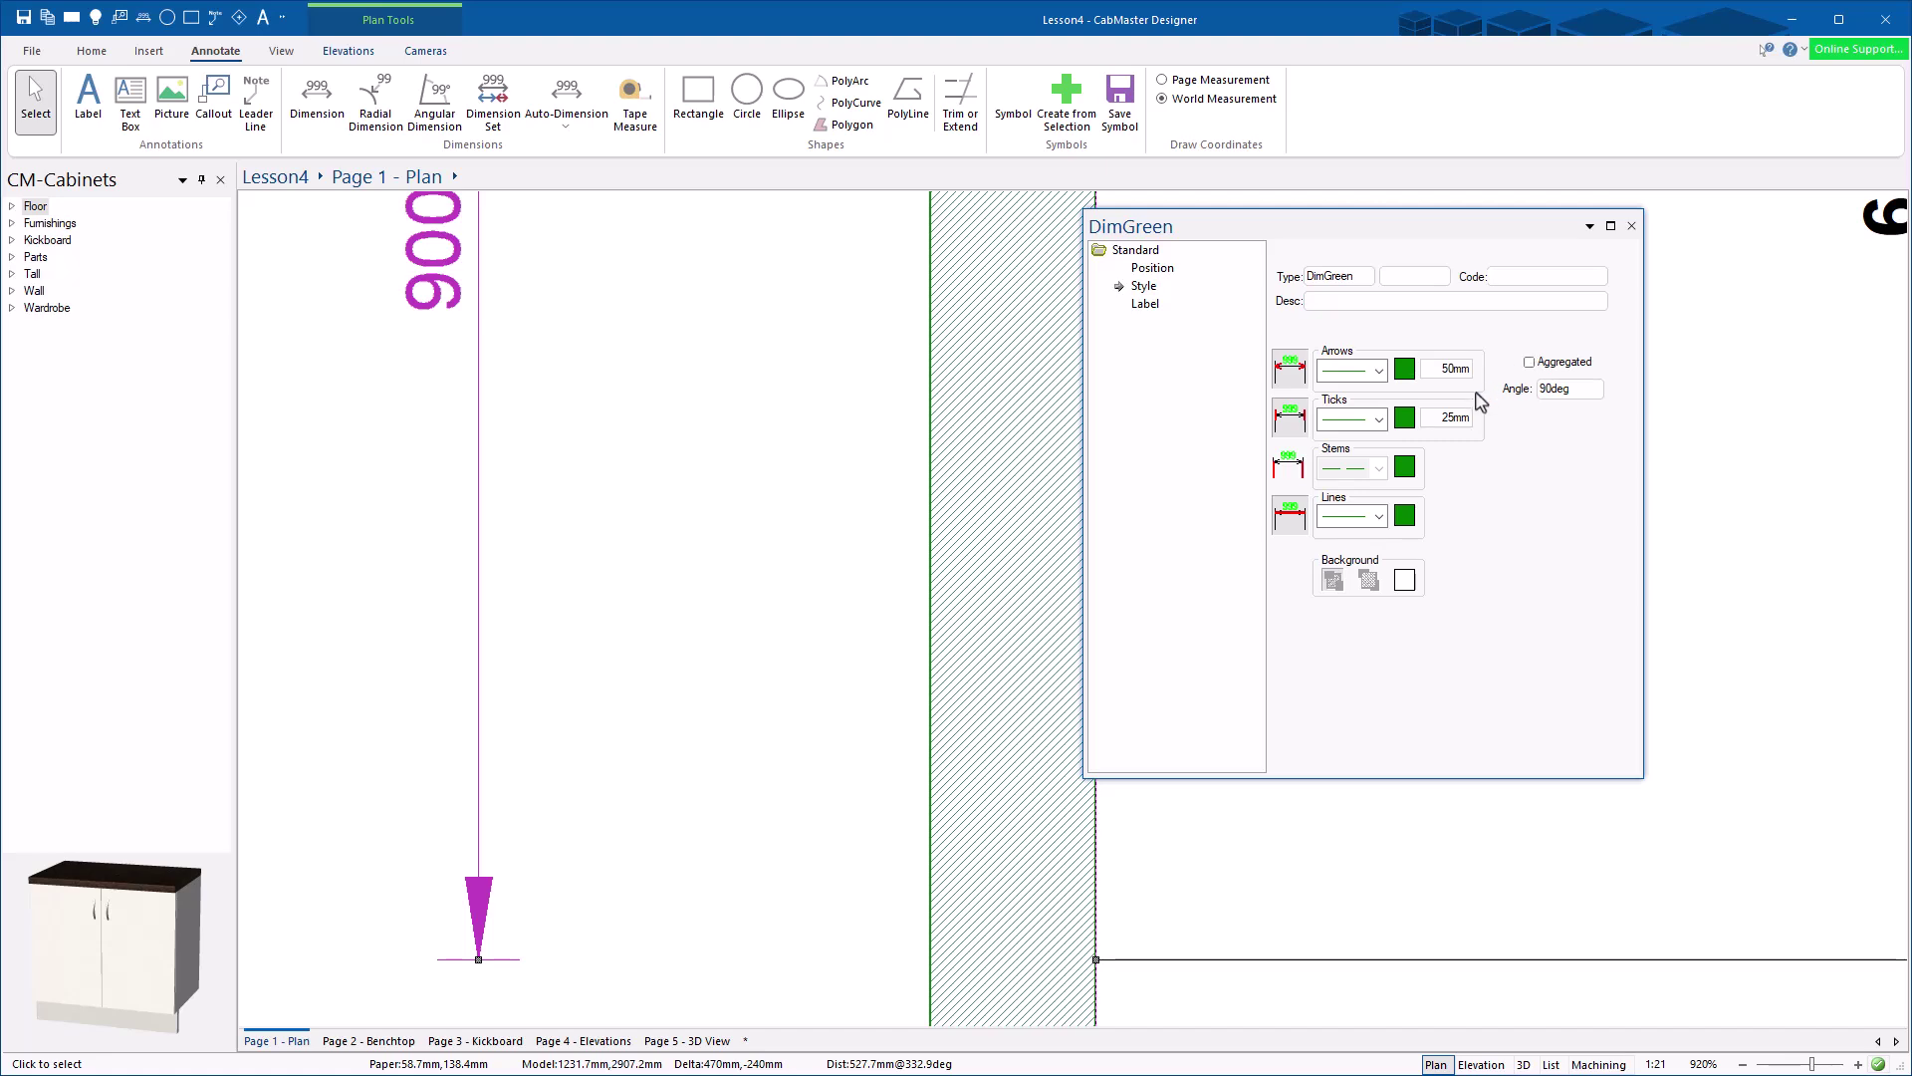
# Step: Check the available arrow line styles and change the dimension line to a dotted style
pyautogui.click(1377, 371)
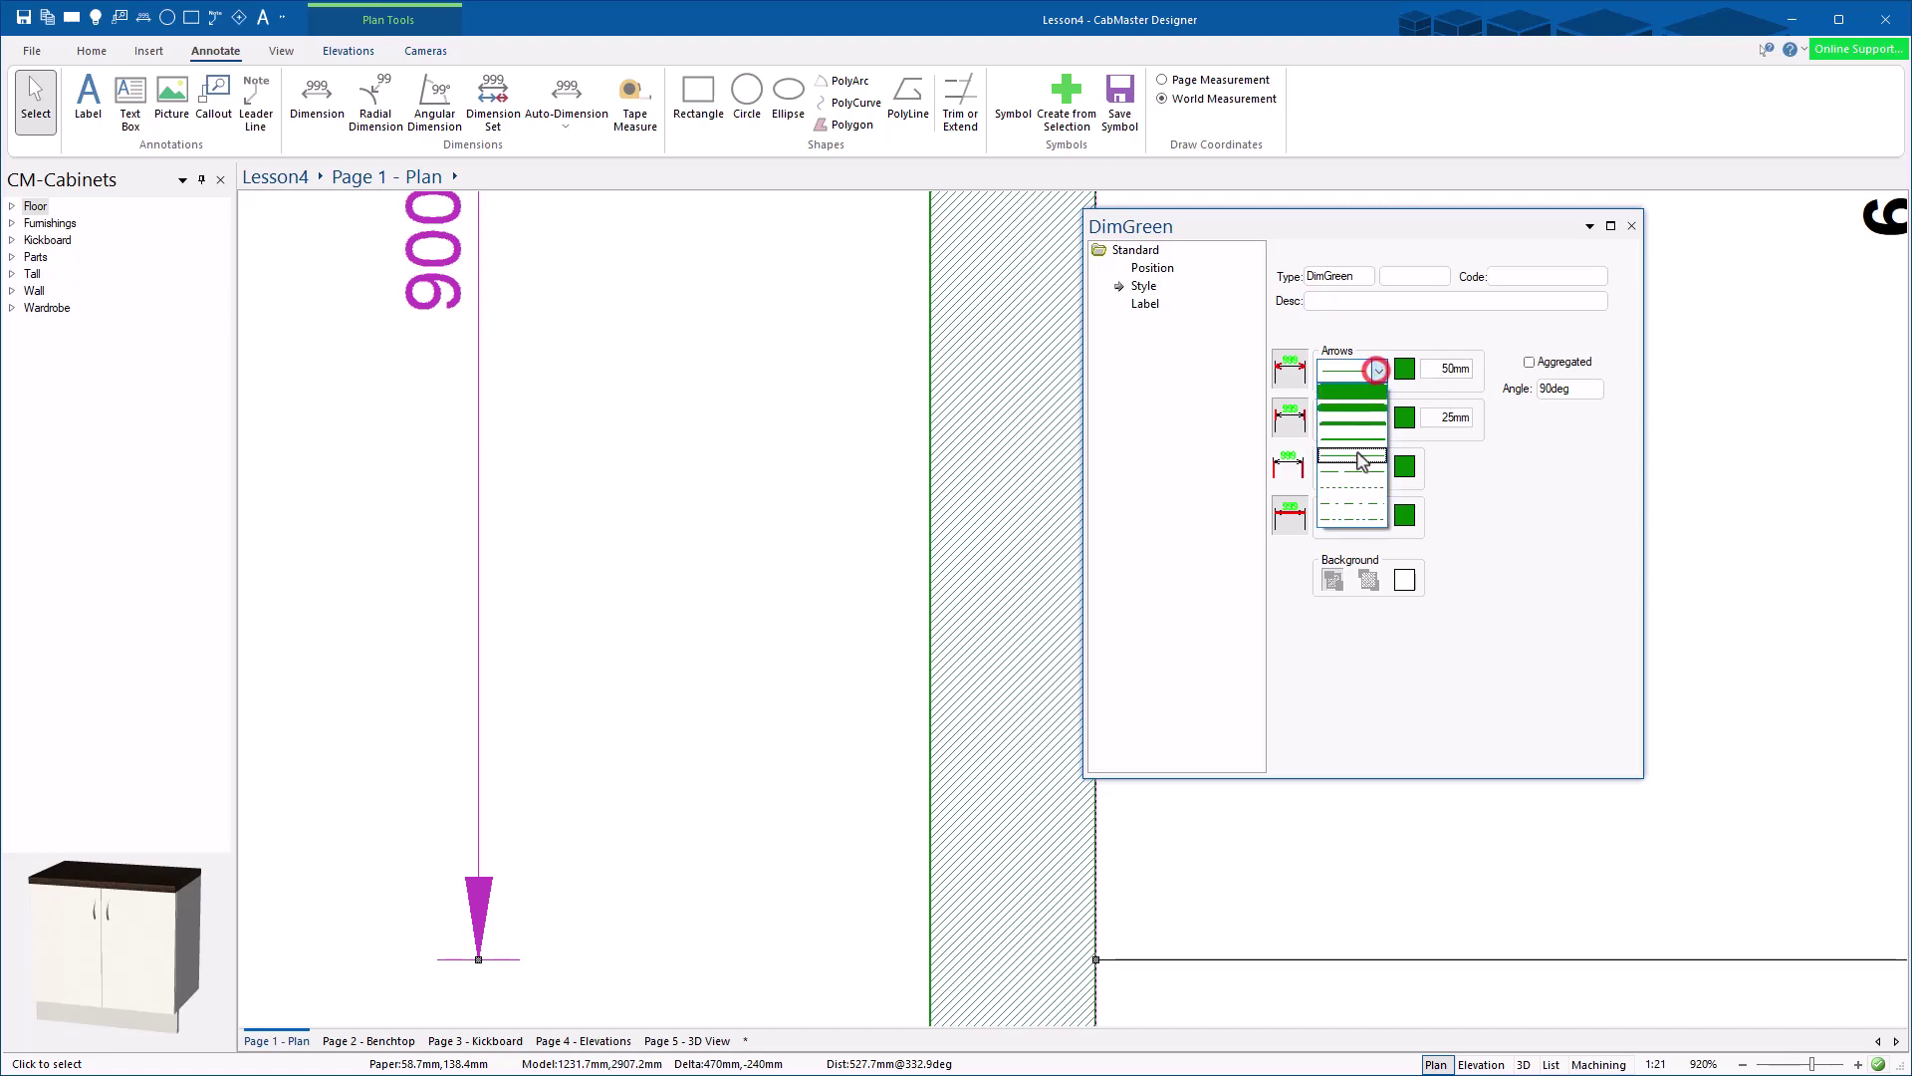
pyautogui.click(1377, 360)
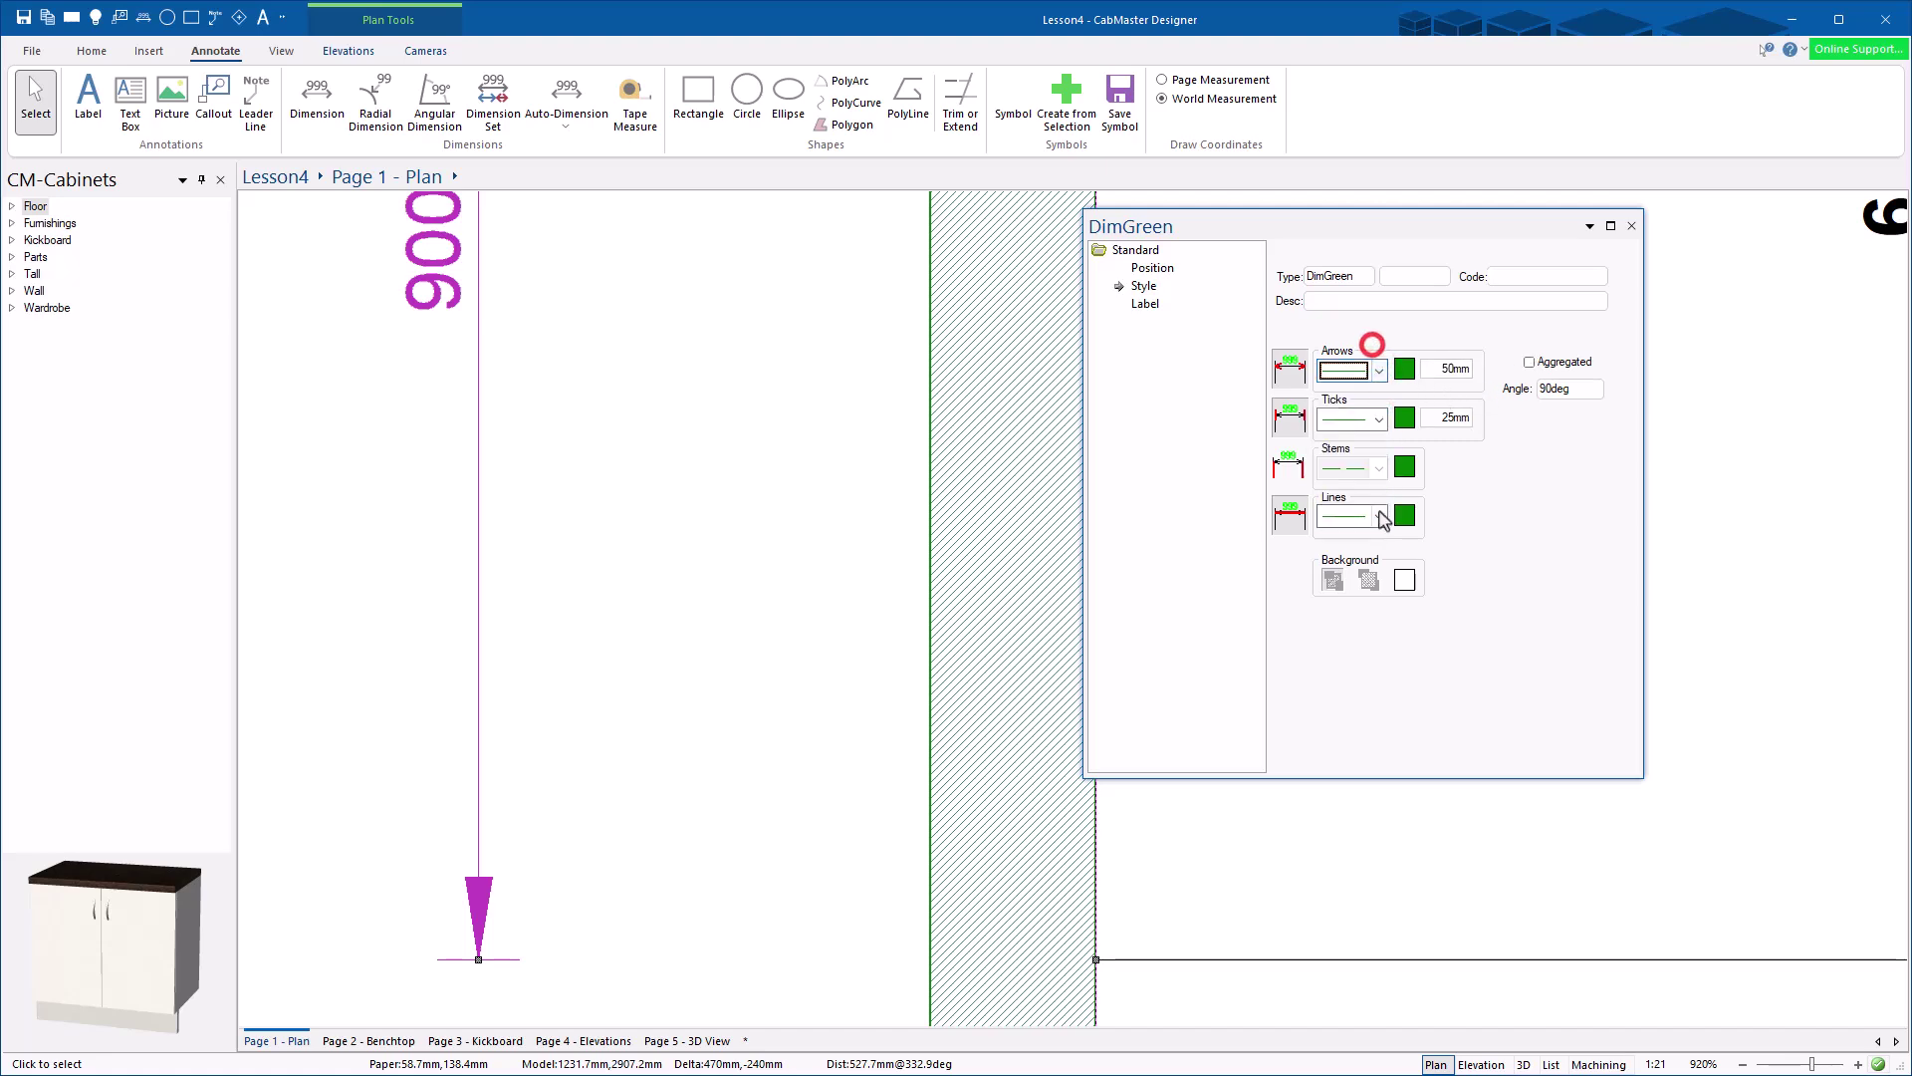
pyautogui.click(1379, 516)
pyautogui.click(1357, 634)
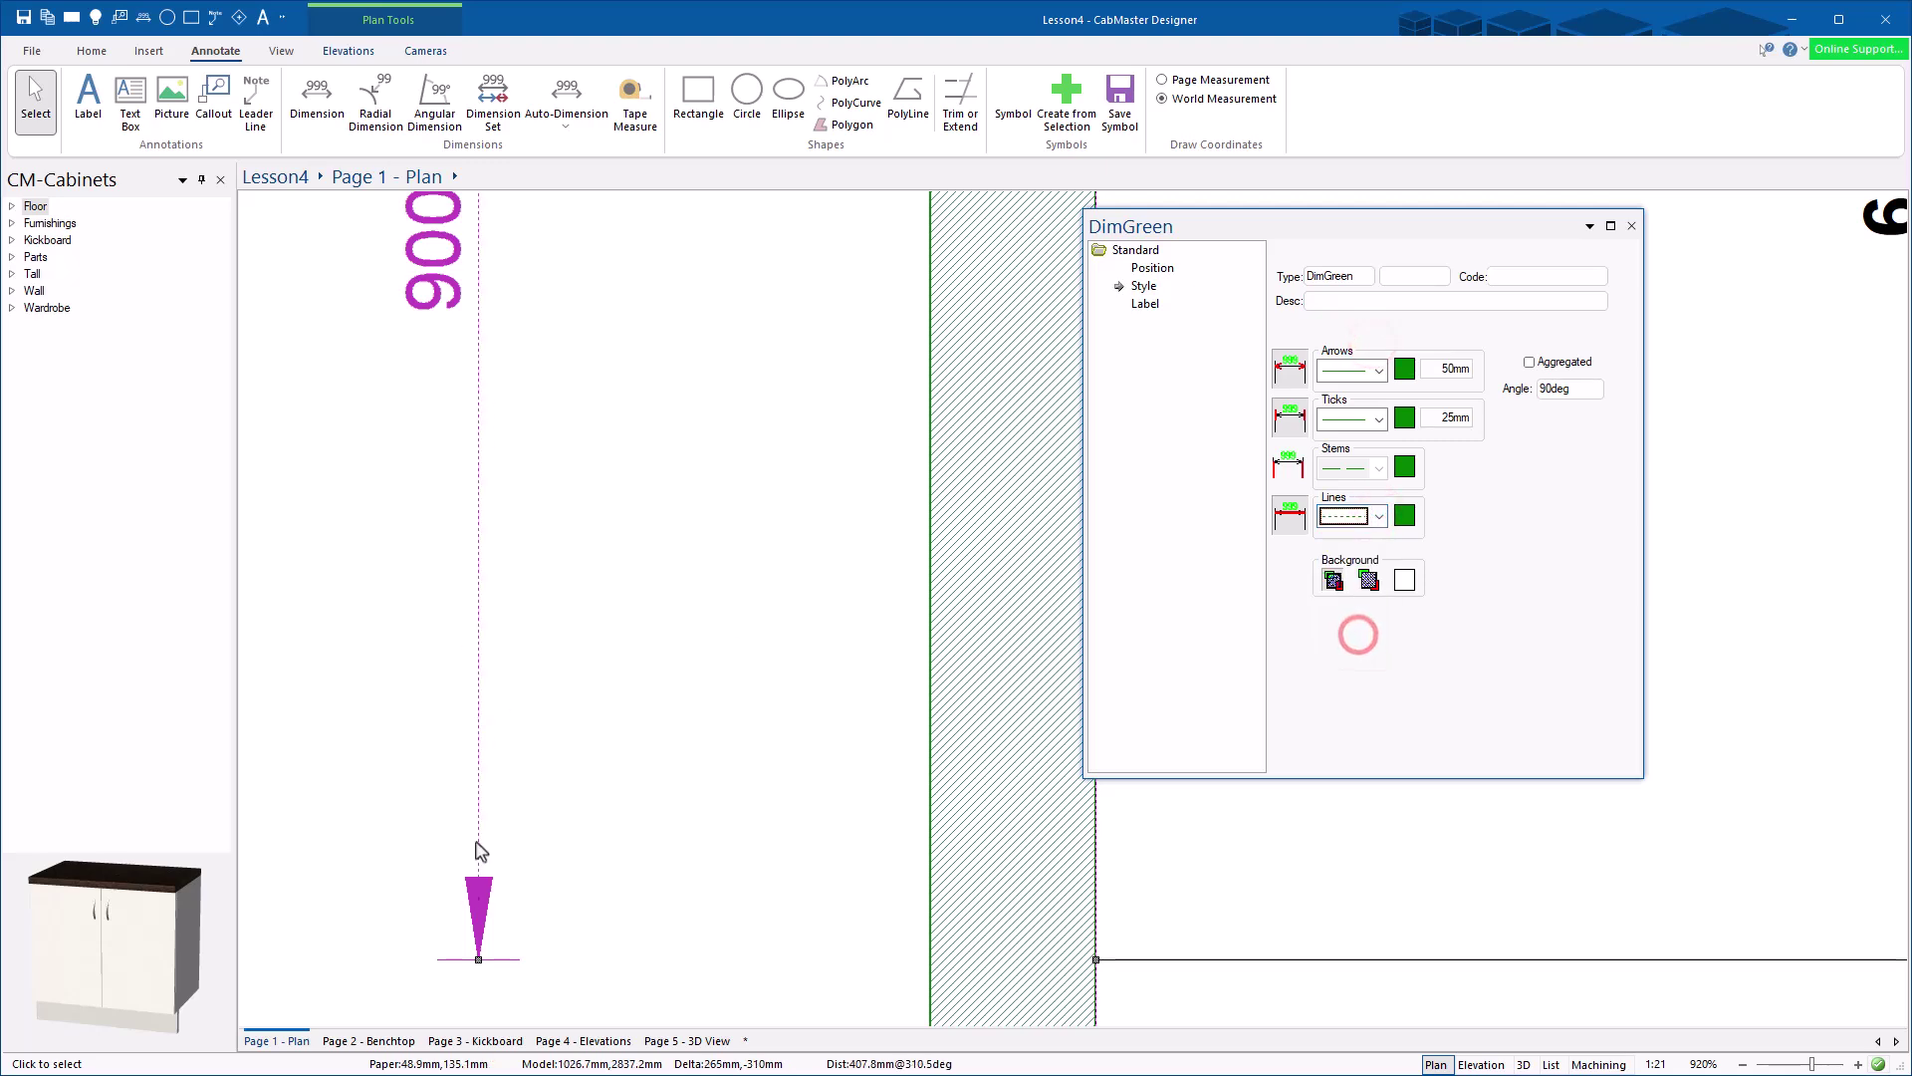
# Step: Set the dimension's label text format to %.0f so it uses no decimal places
pyautogui.click(1146, 304)
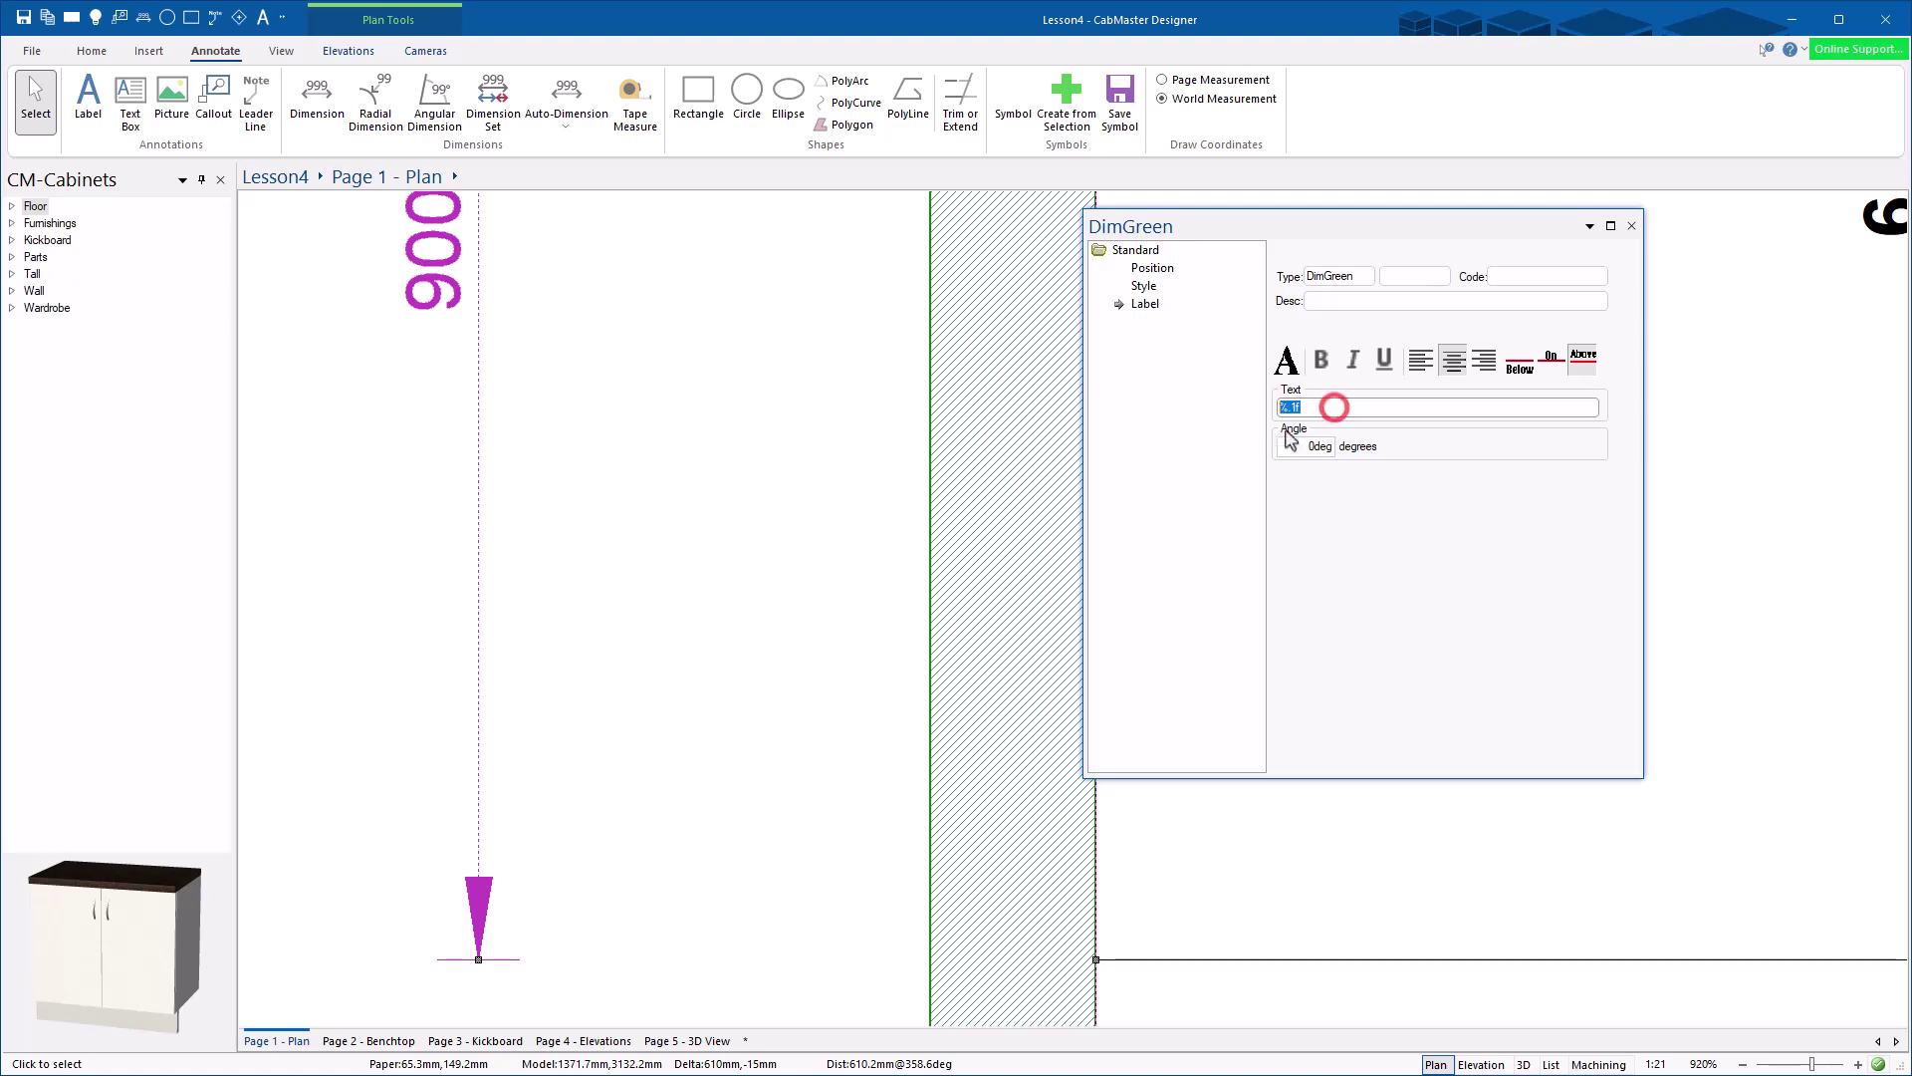
pyautogui.click(1345, 411)
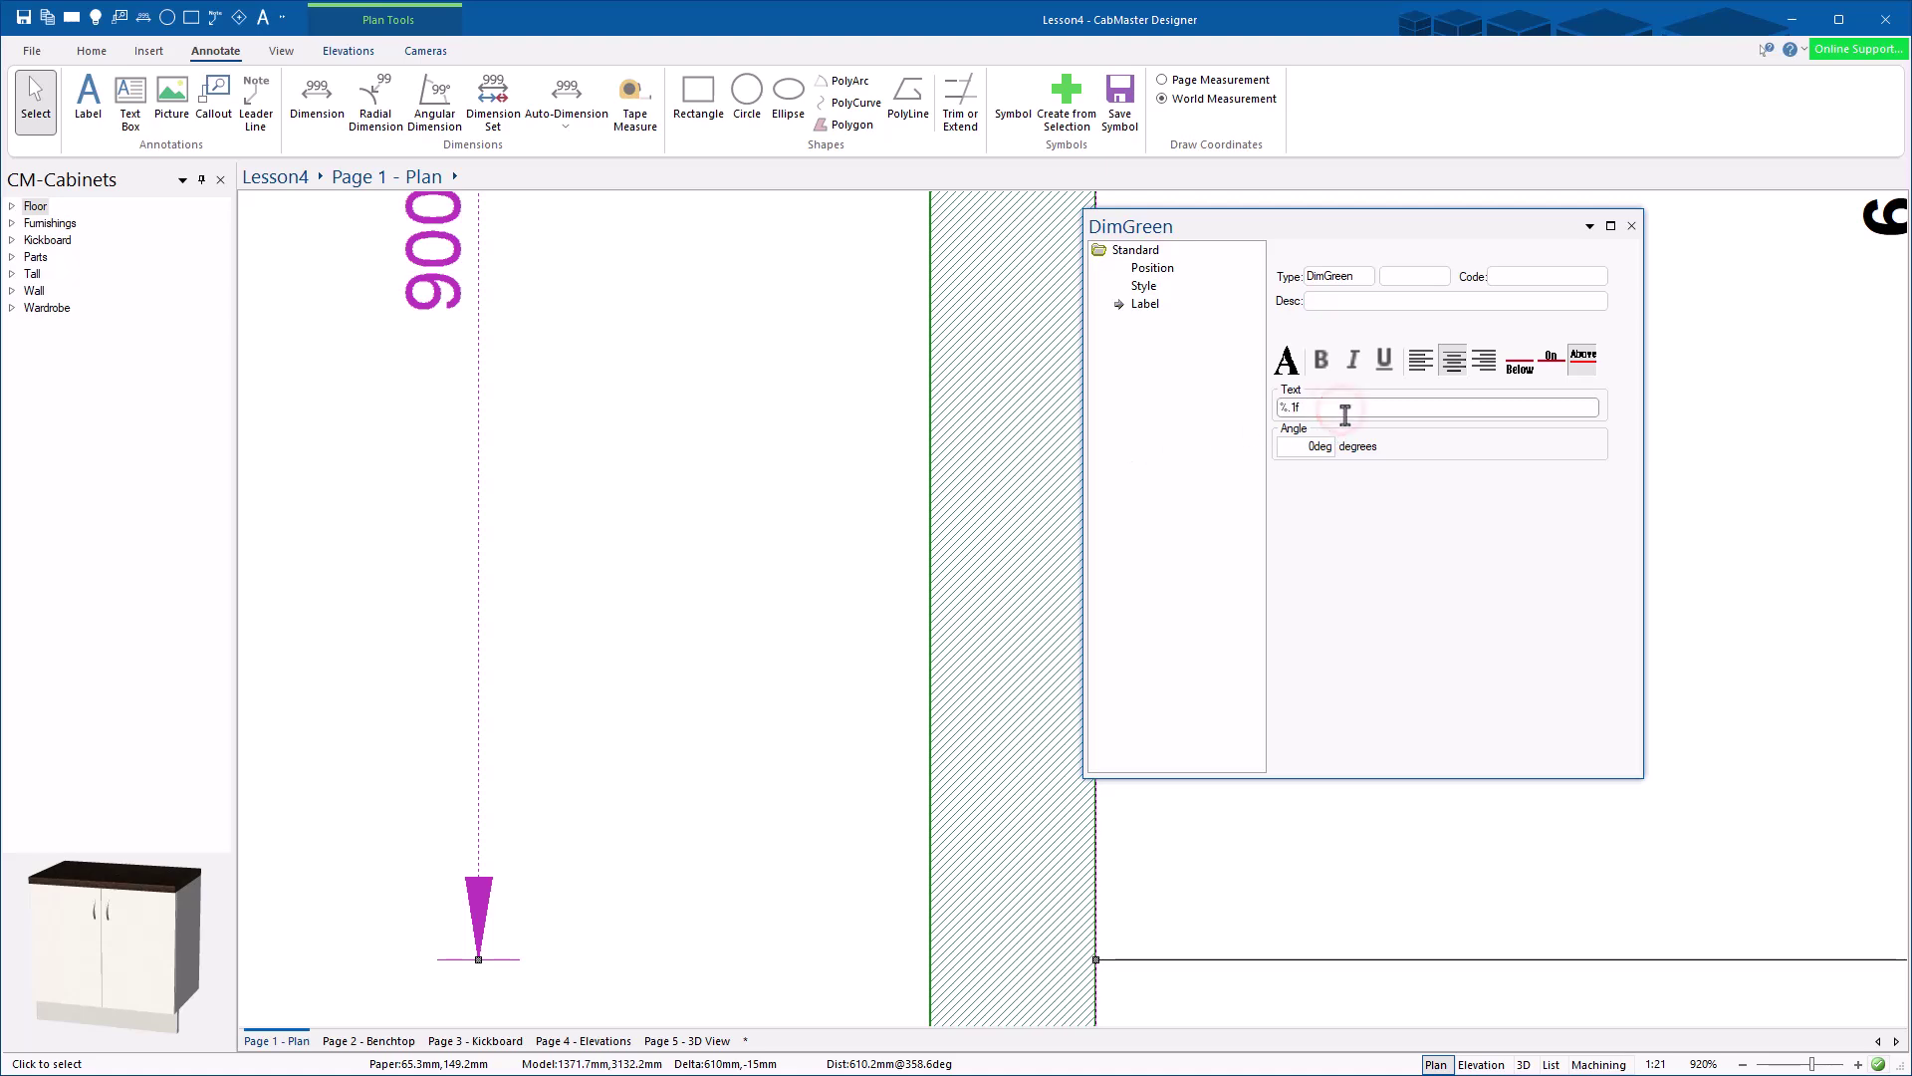
pyautogui.click(1295, 408)
pyautogui.write('0')
pyautogui.press('Tab')
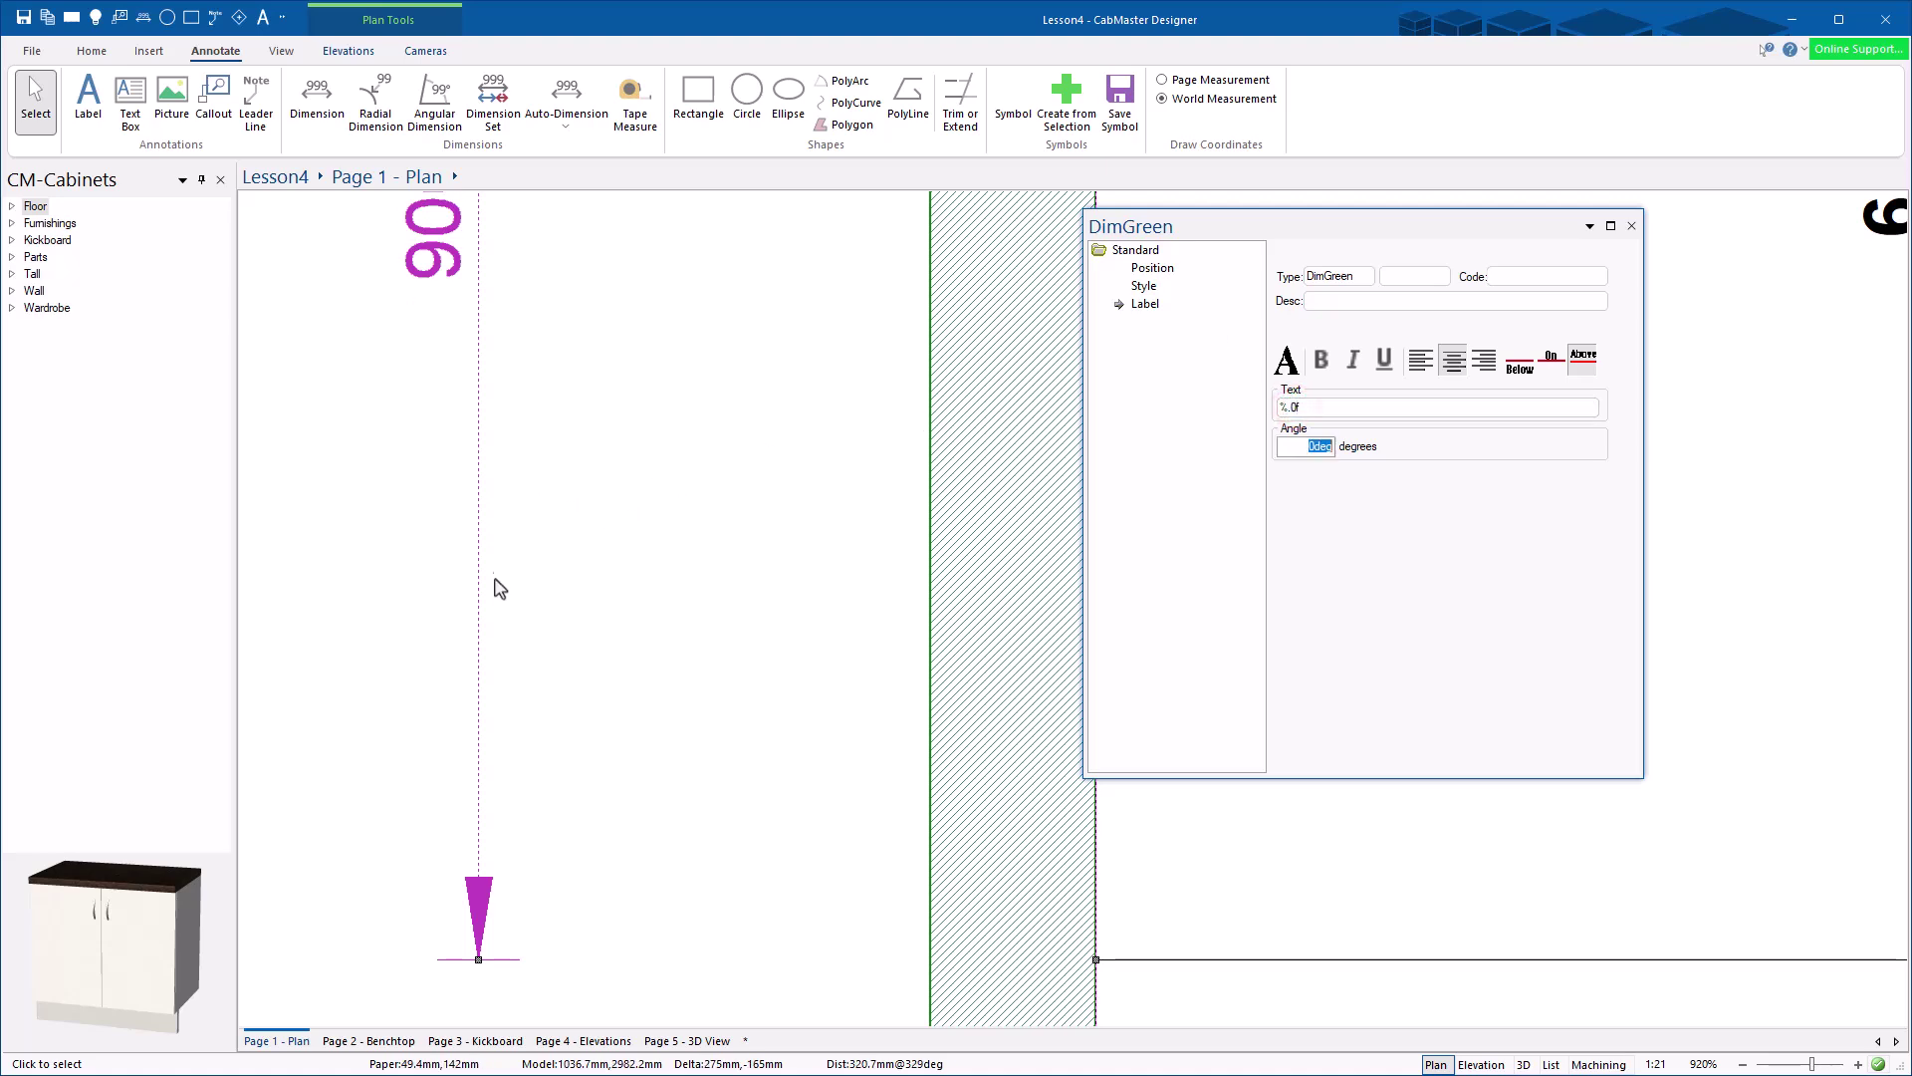
# Step: Try the label text formats %.3f and %.3F on the dimension, and set the format to %.1f
pyautogui.click(494, 576)
pyautogui.scroll(-2, 519, 622)
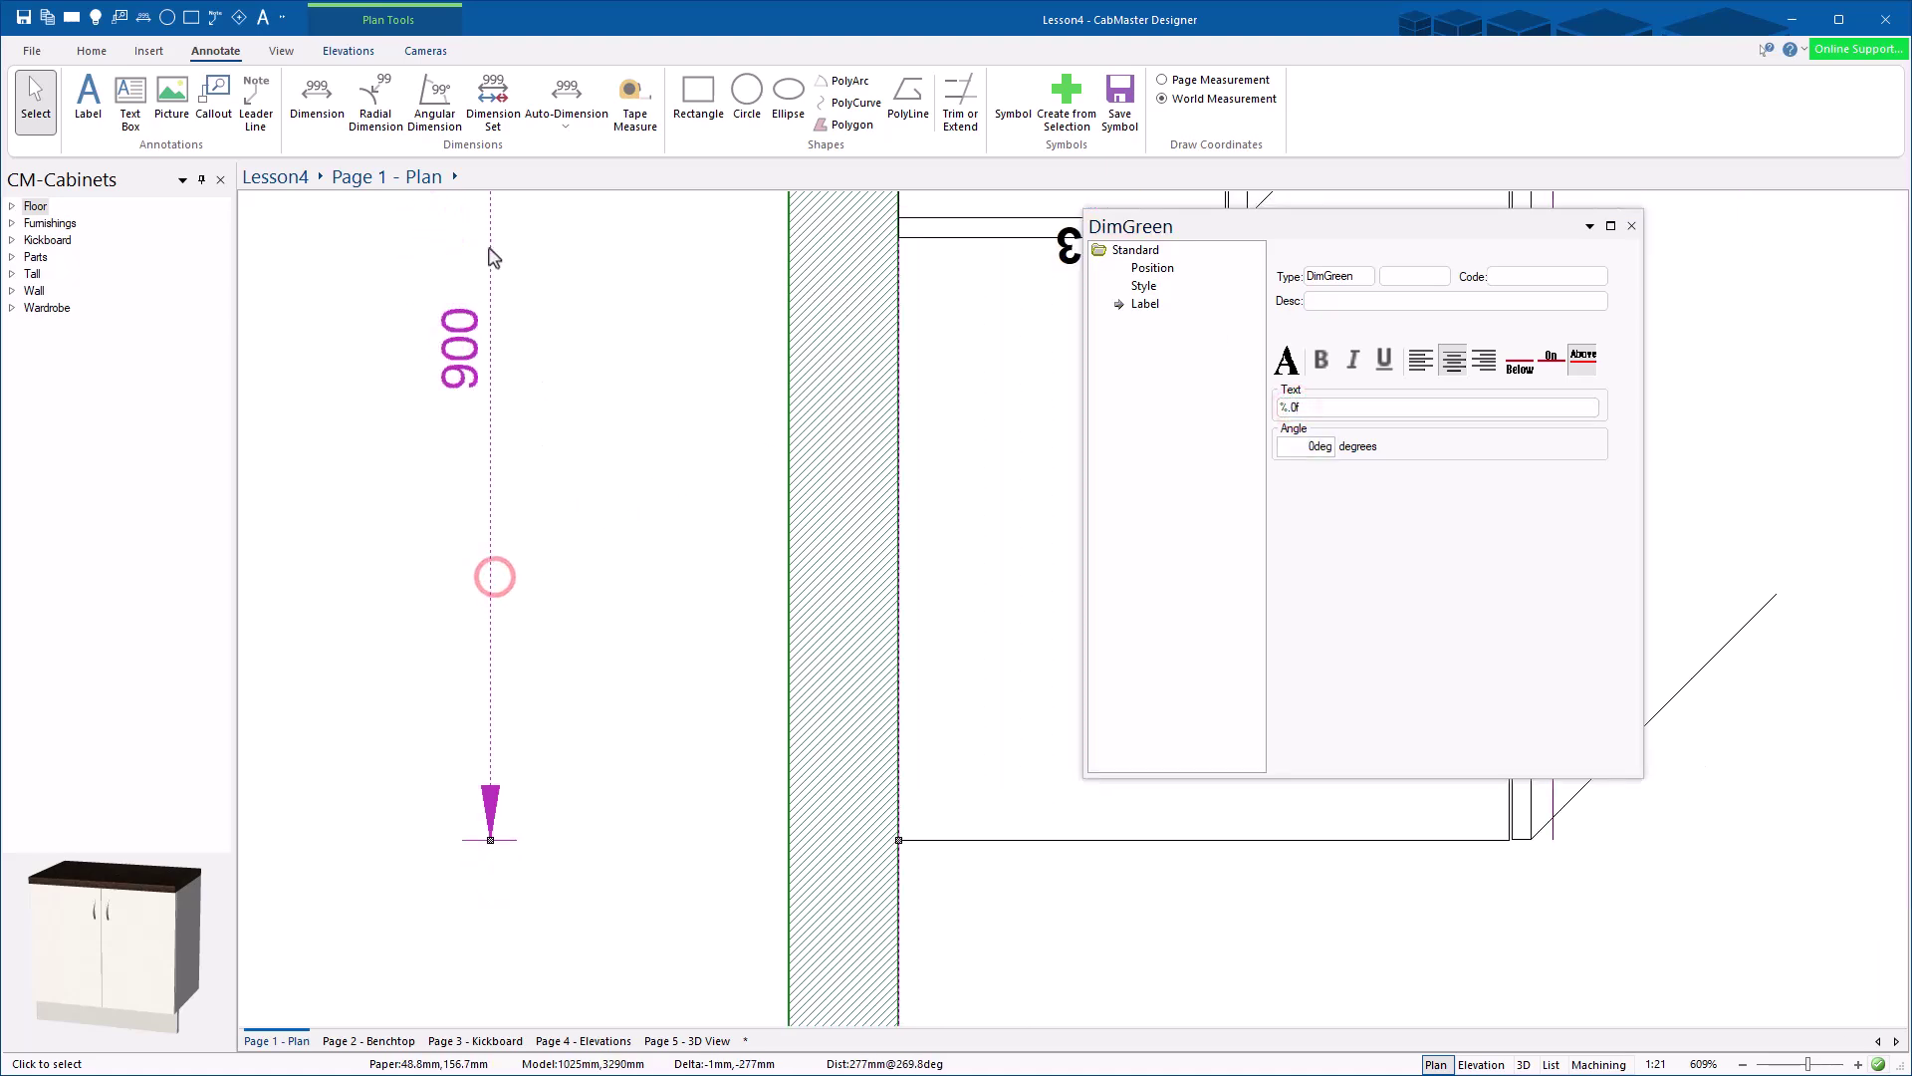
pyautogui.click(1295, 407)
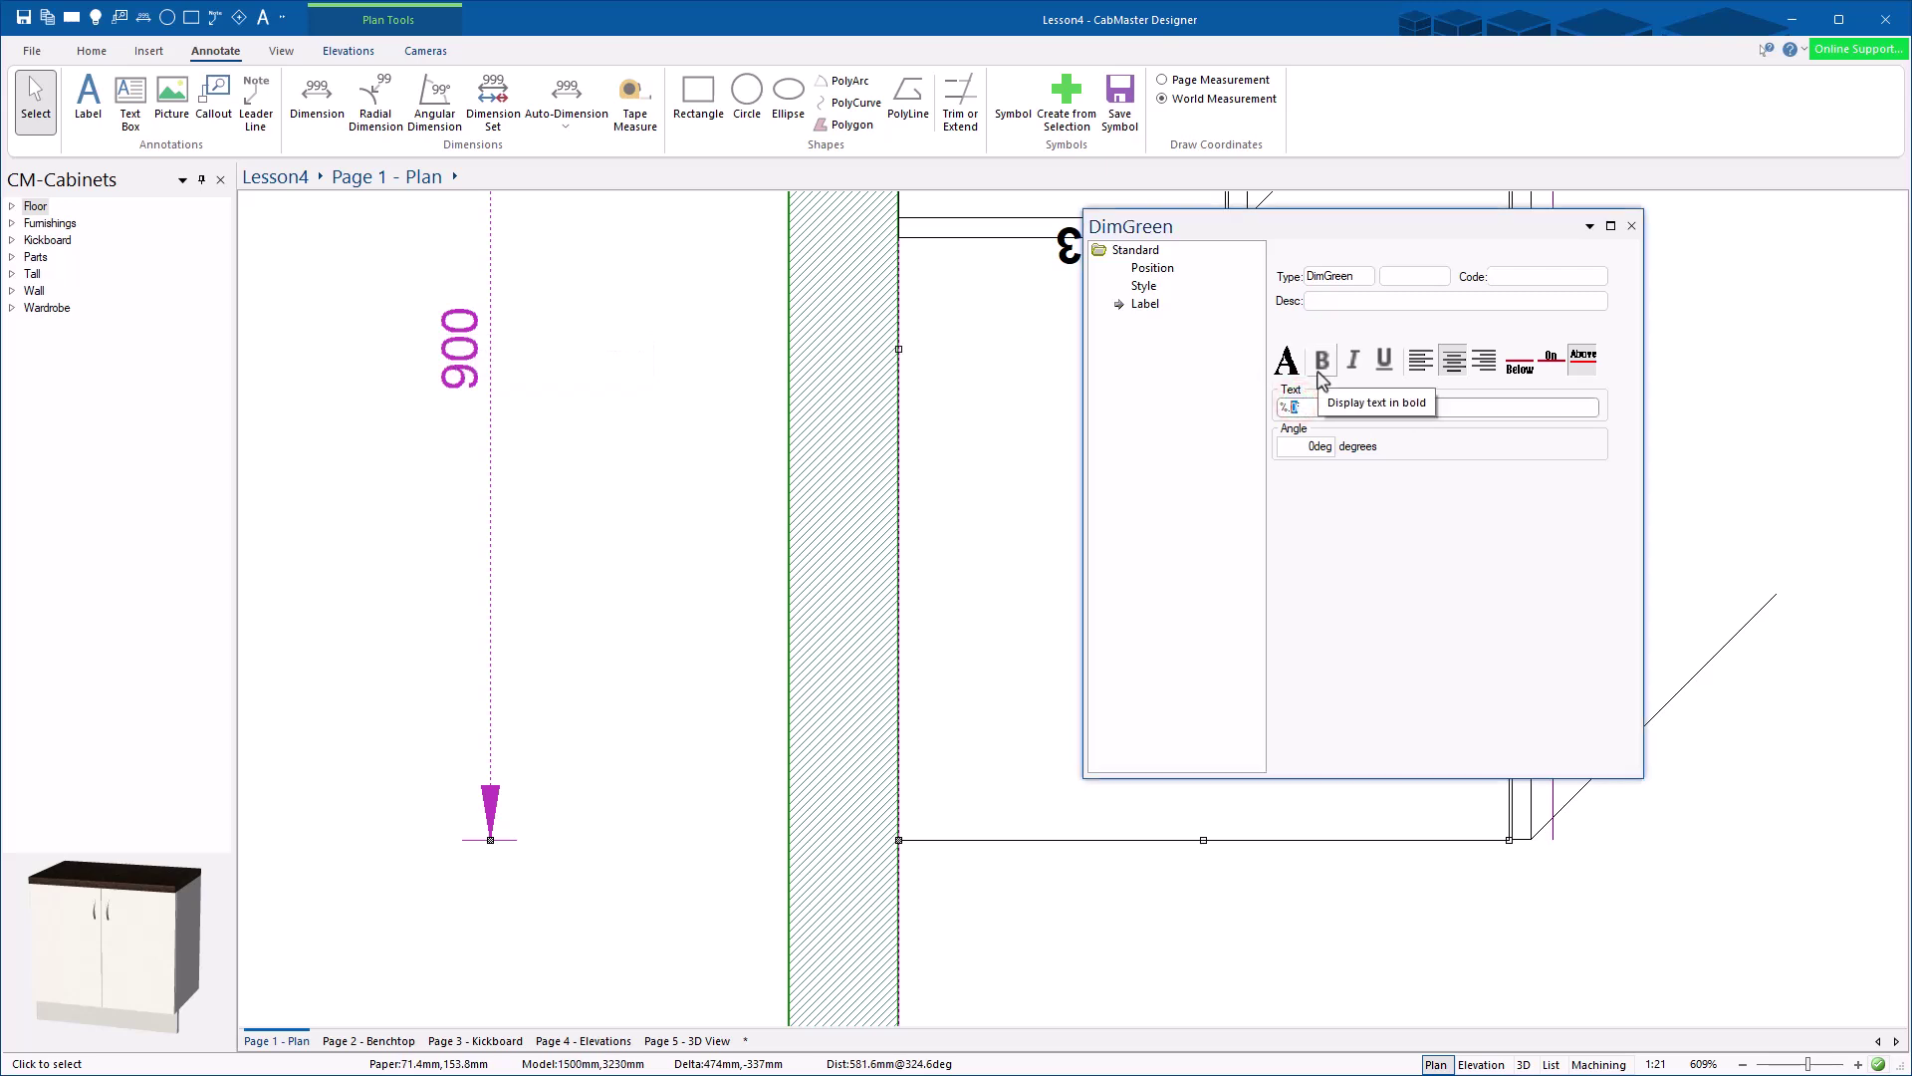
pyautogui.write('3')
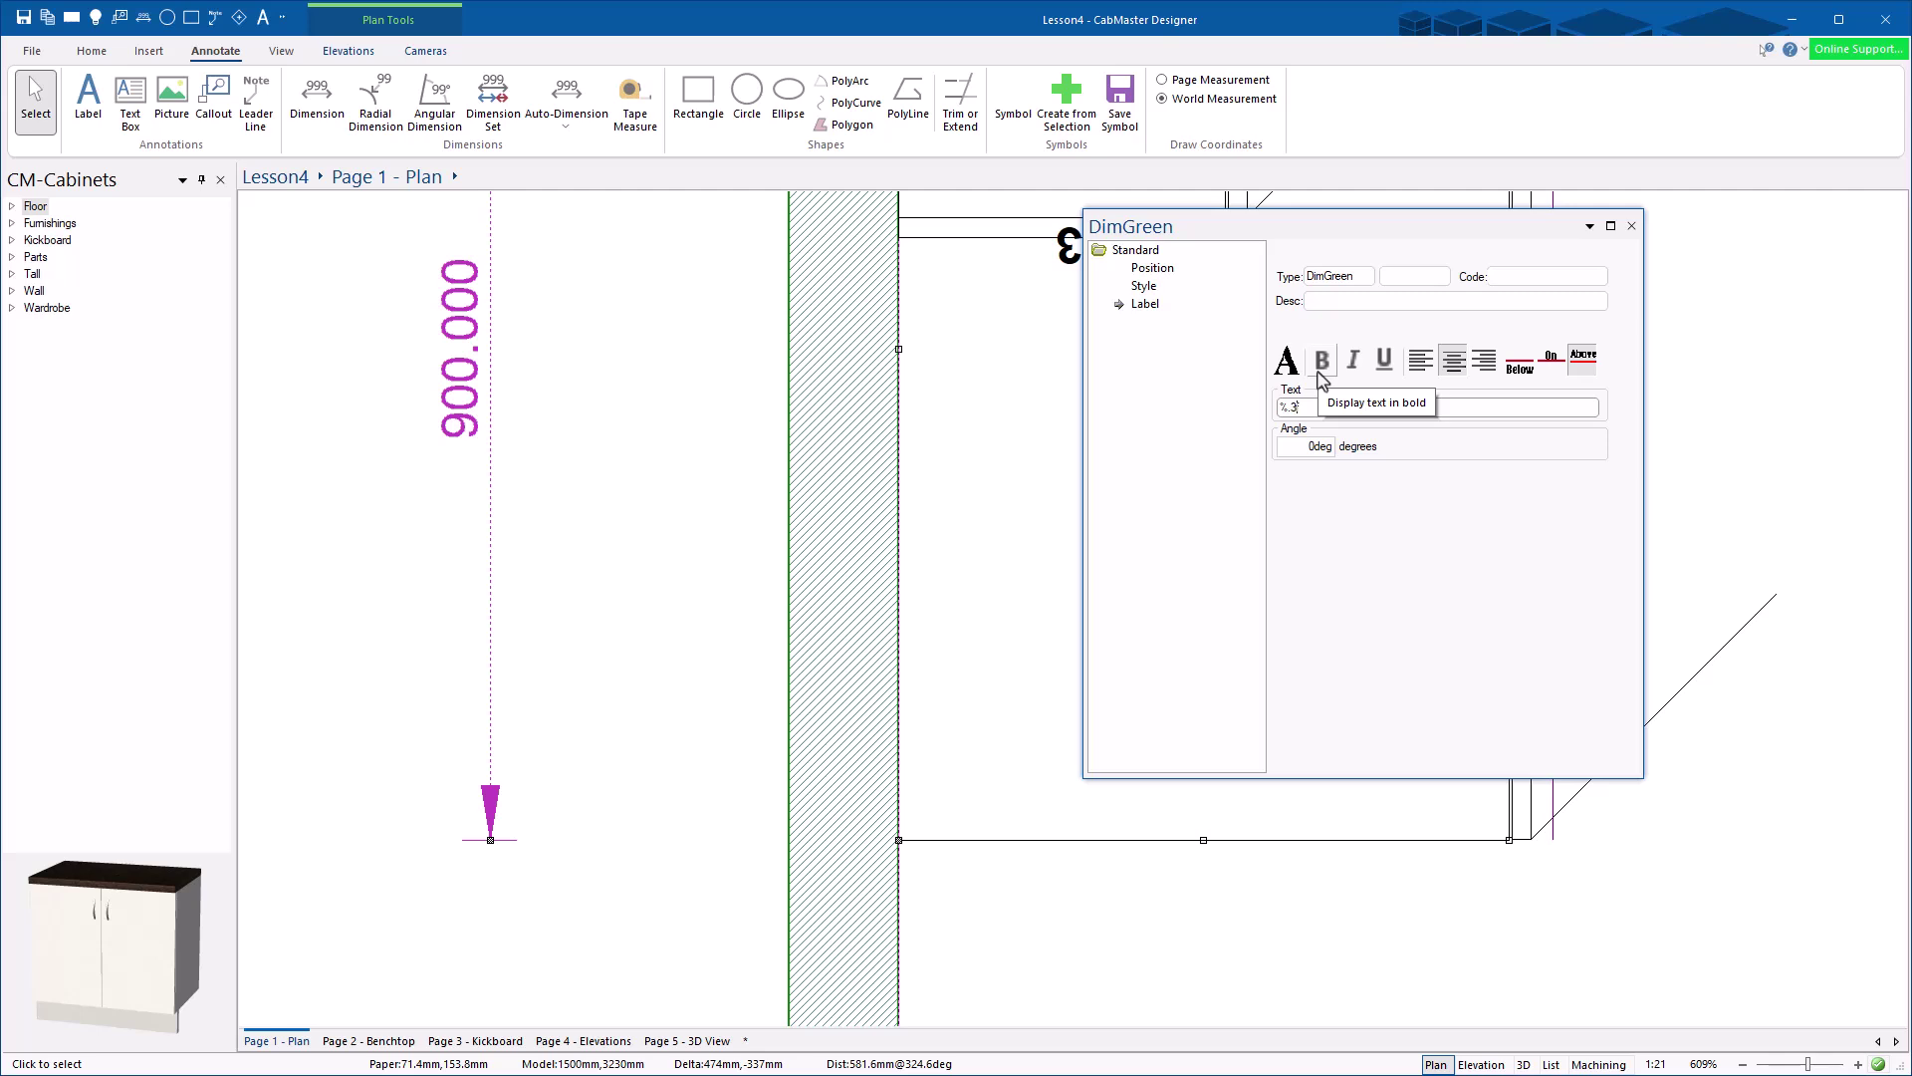
pyautogui.write('F')
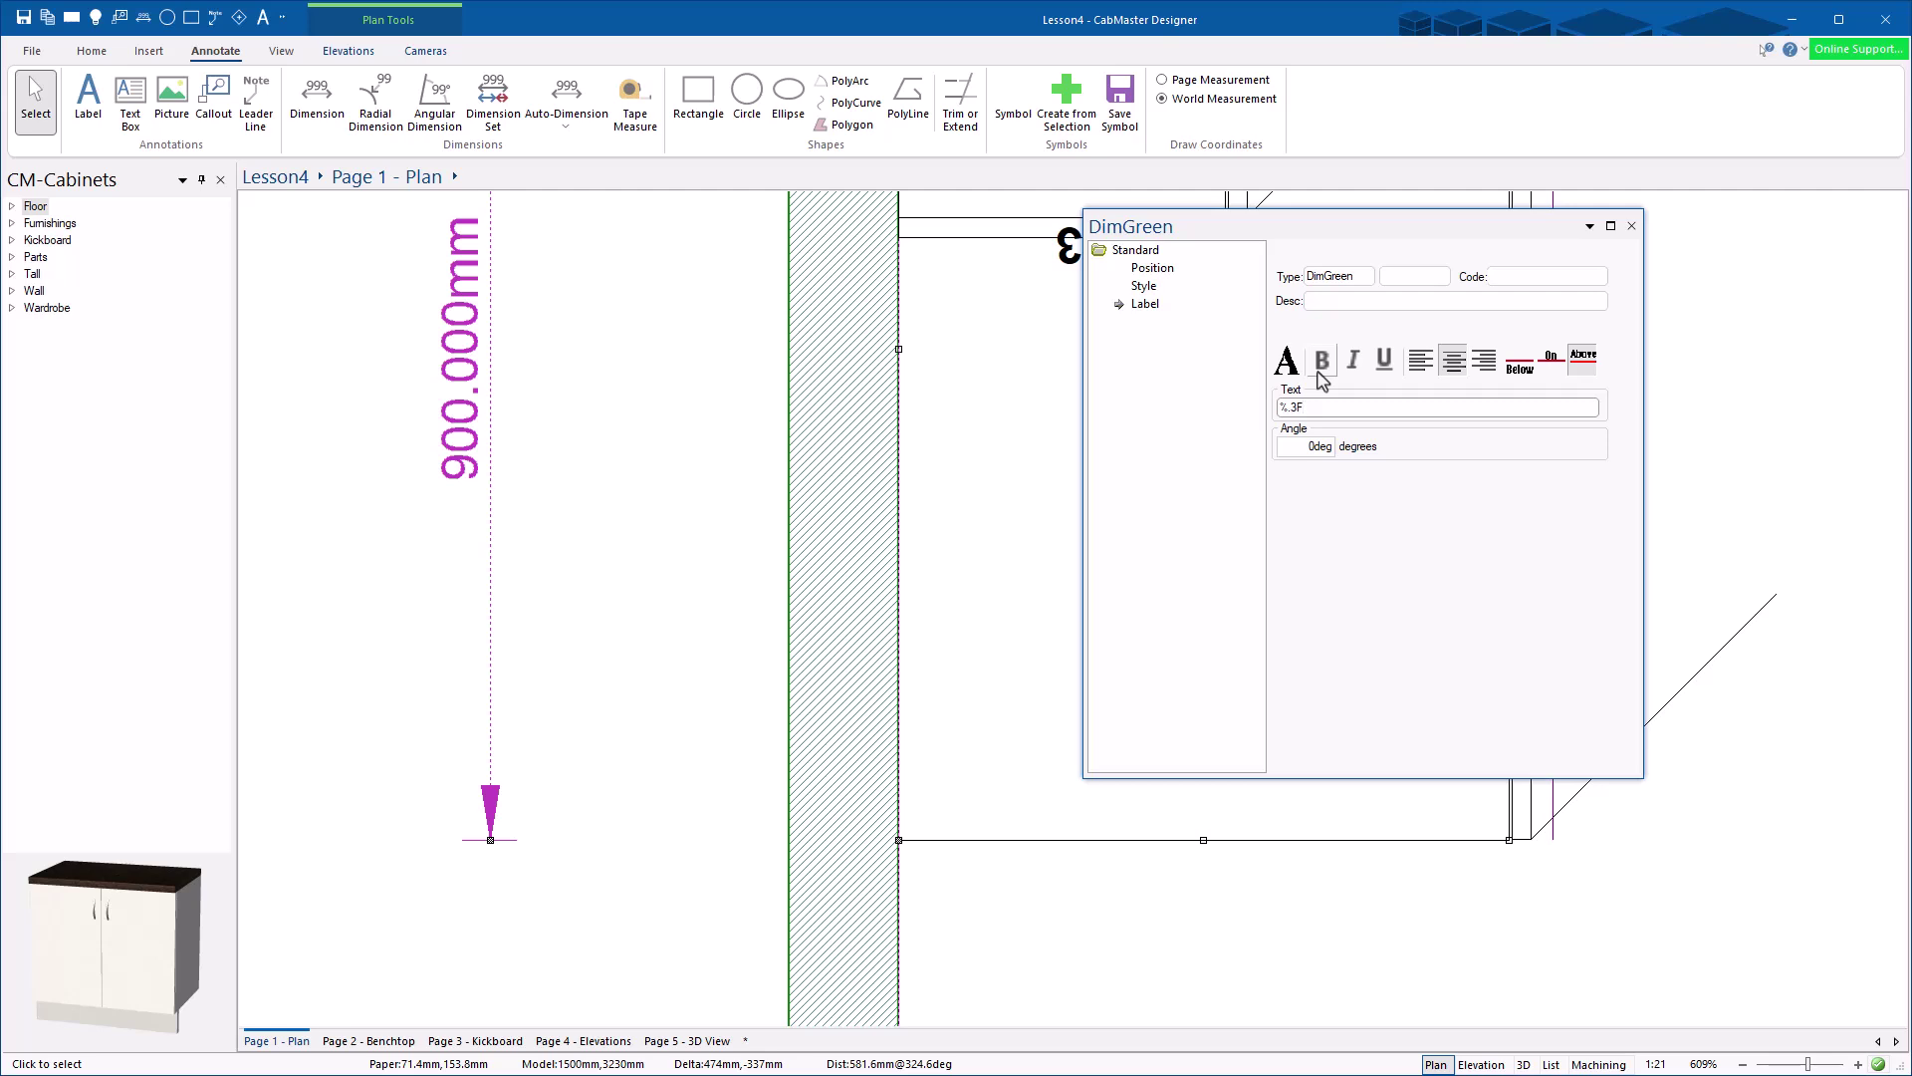
pyautogui.press('BackSpace')
pyautogui.write('1')
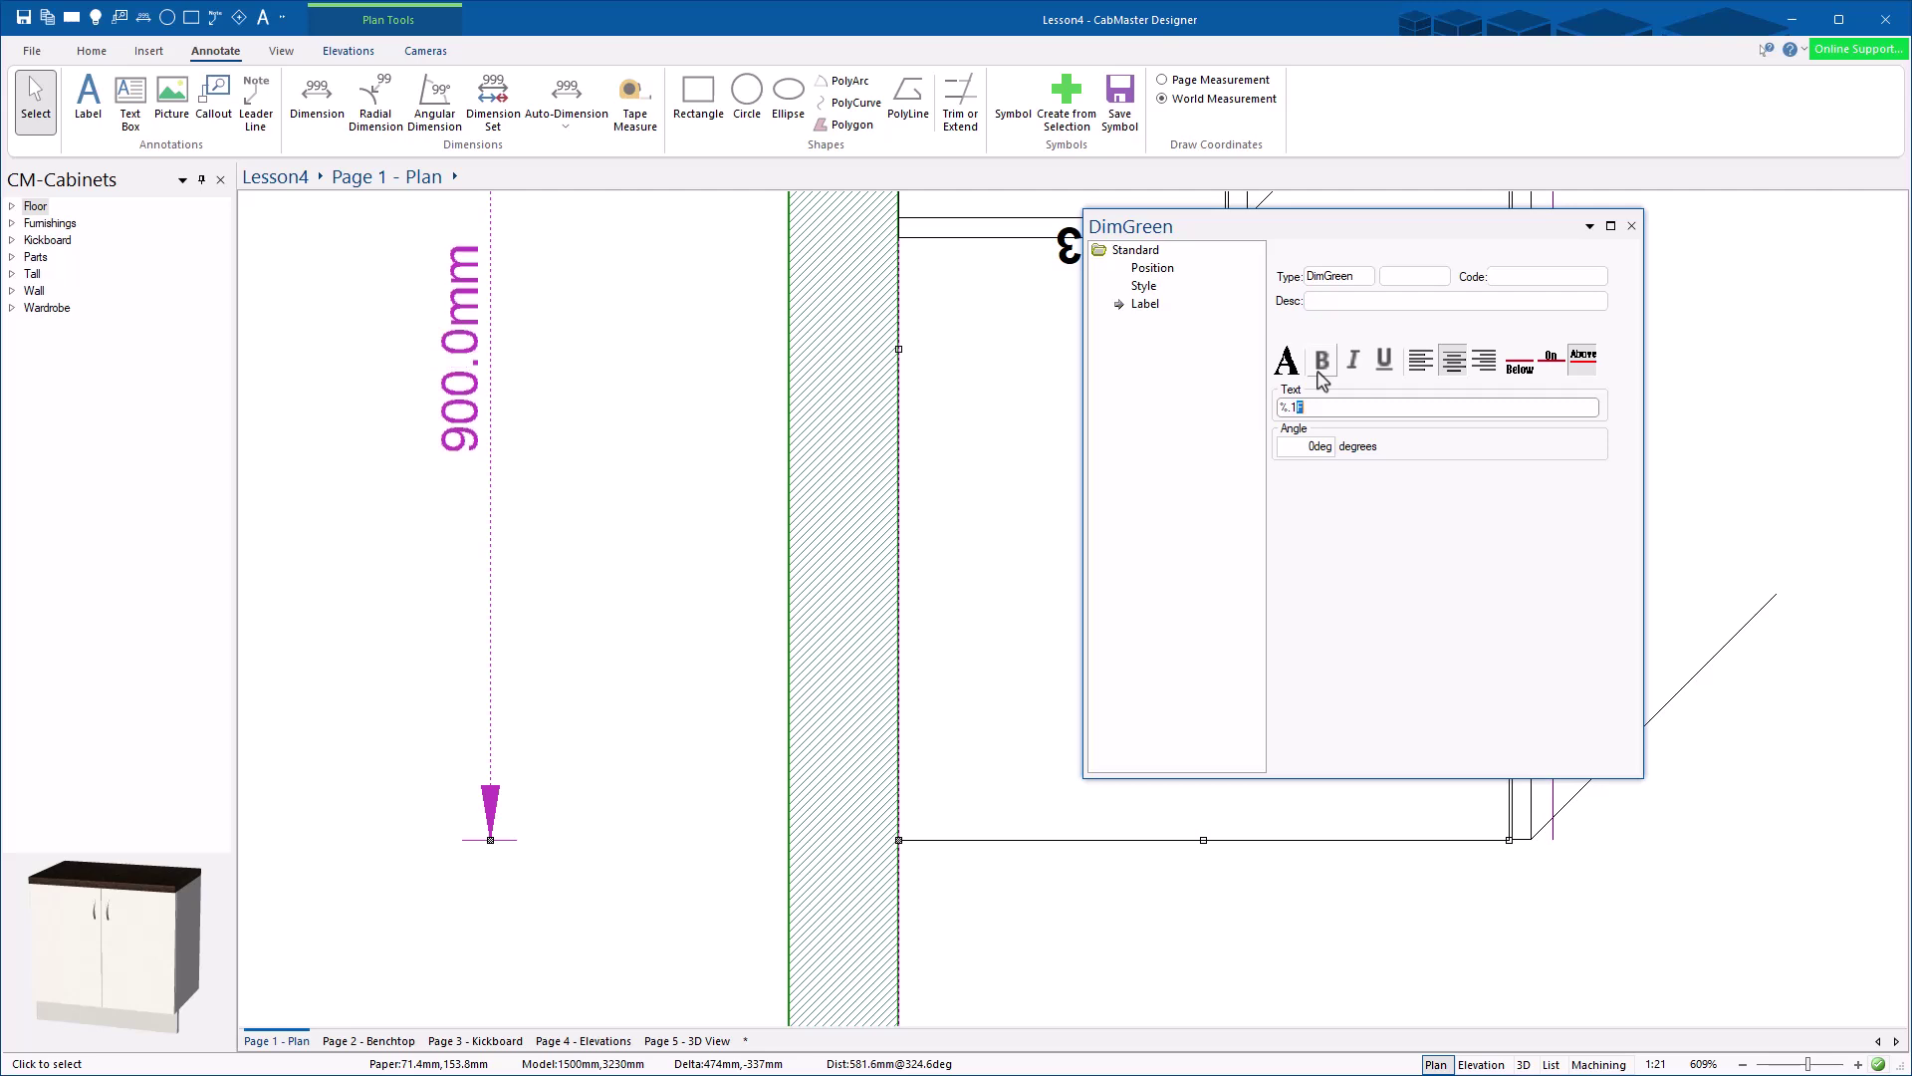
pyautogui.write('f')
pyautogui.press('Tab')
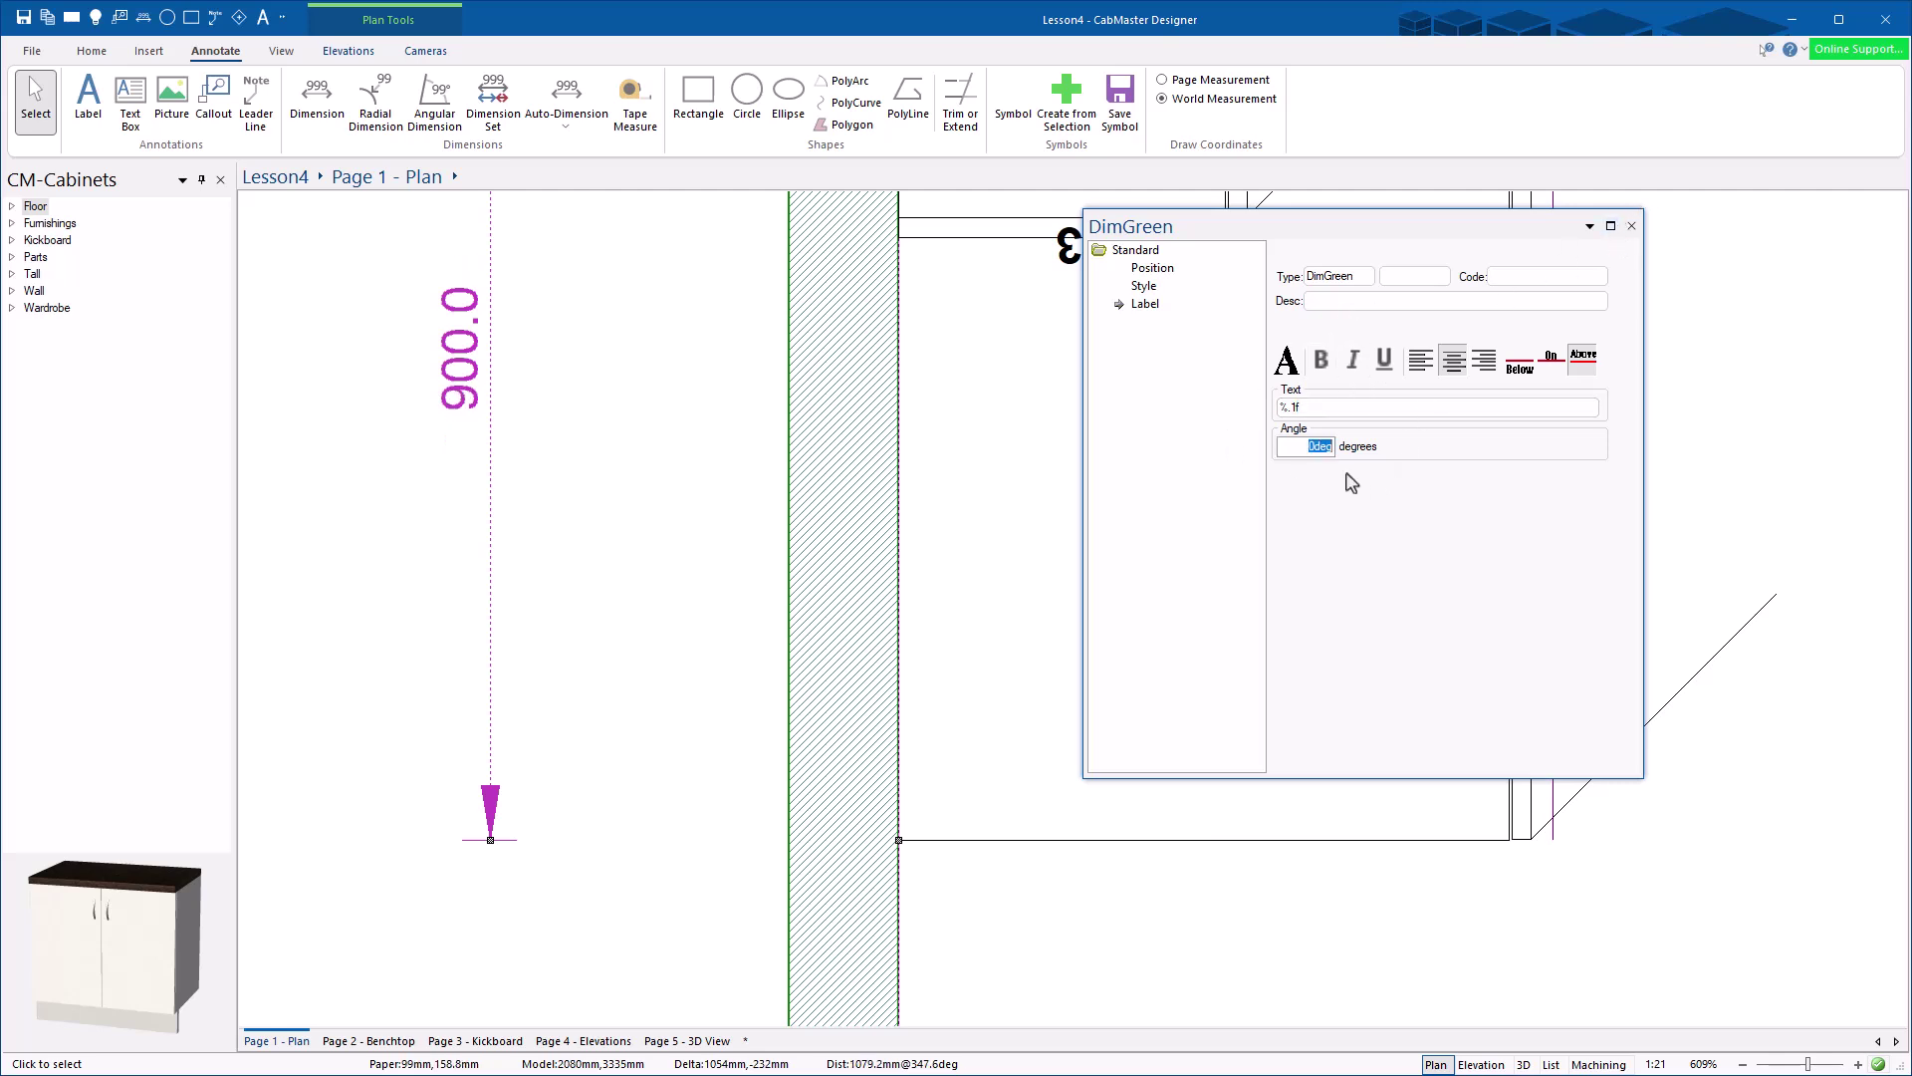
# Step: Set the dimension label's font to Ink Free, oblique, size 12, and make the text bold
pyautogui.click(1288, 363)
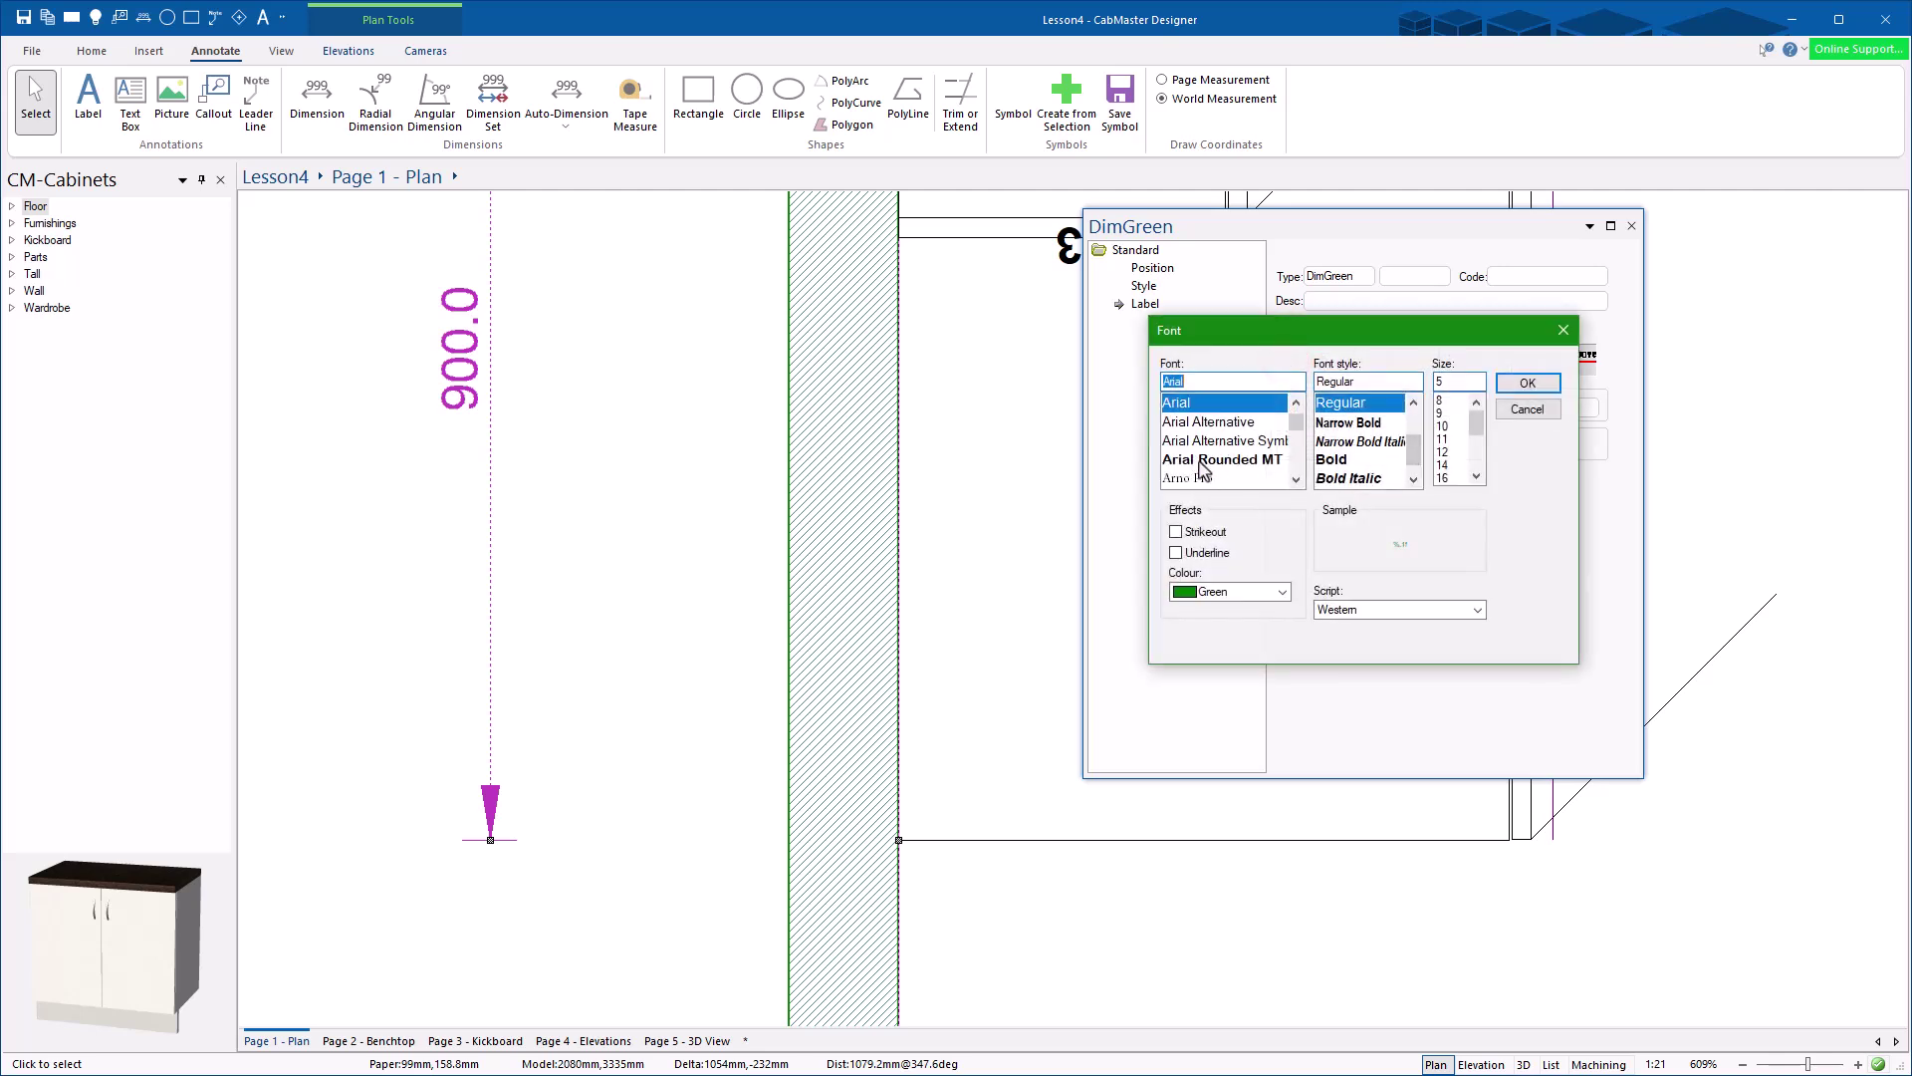
pyautogui.click(1190, 478)
pyautogui.moveTo(1295, 420); pyautogui.dragTo(1296, 440)
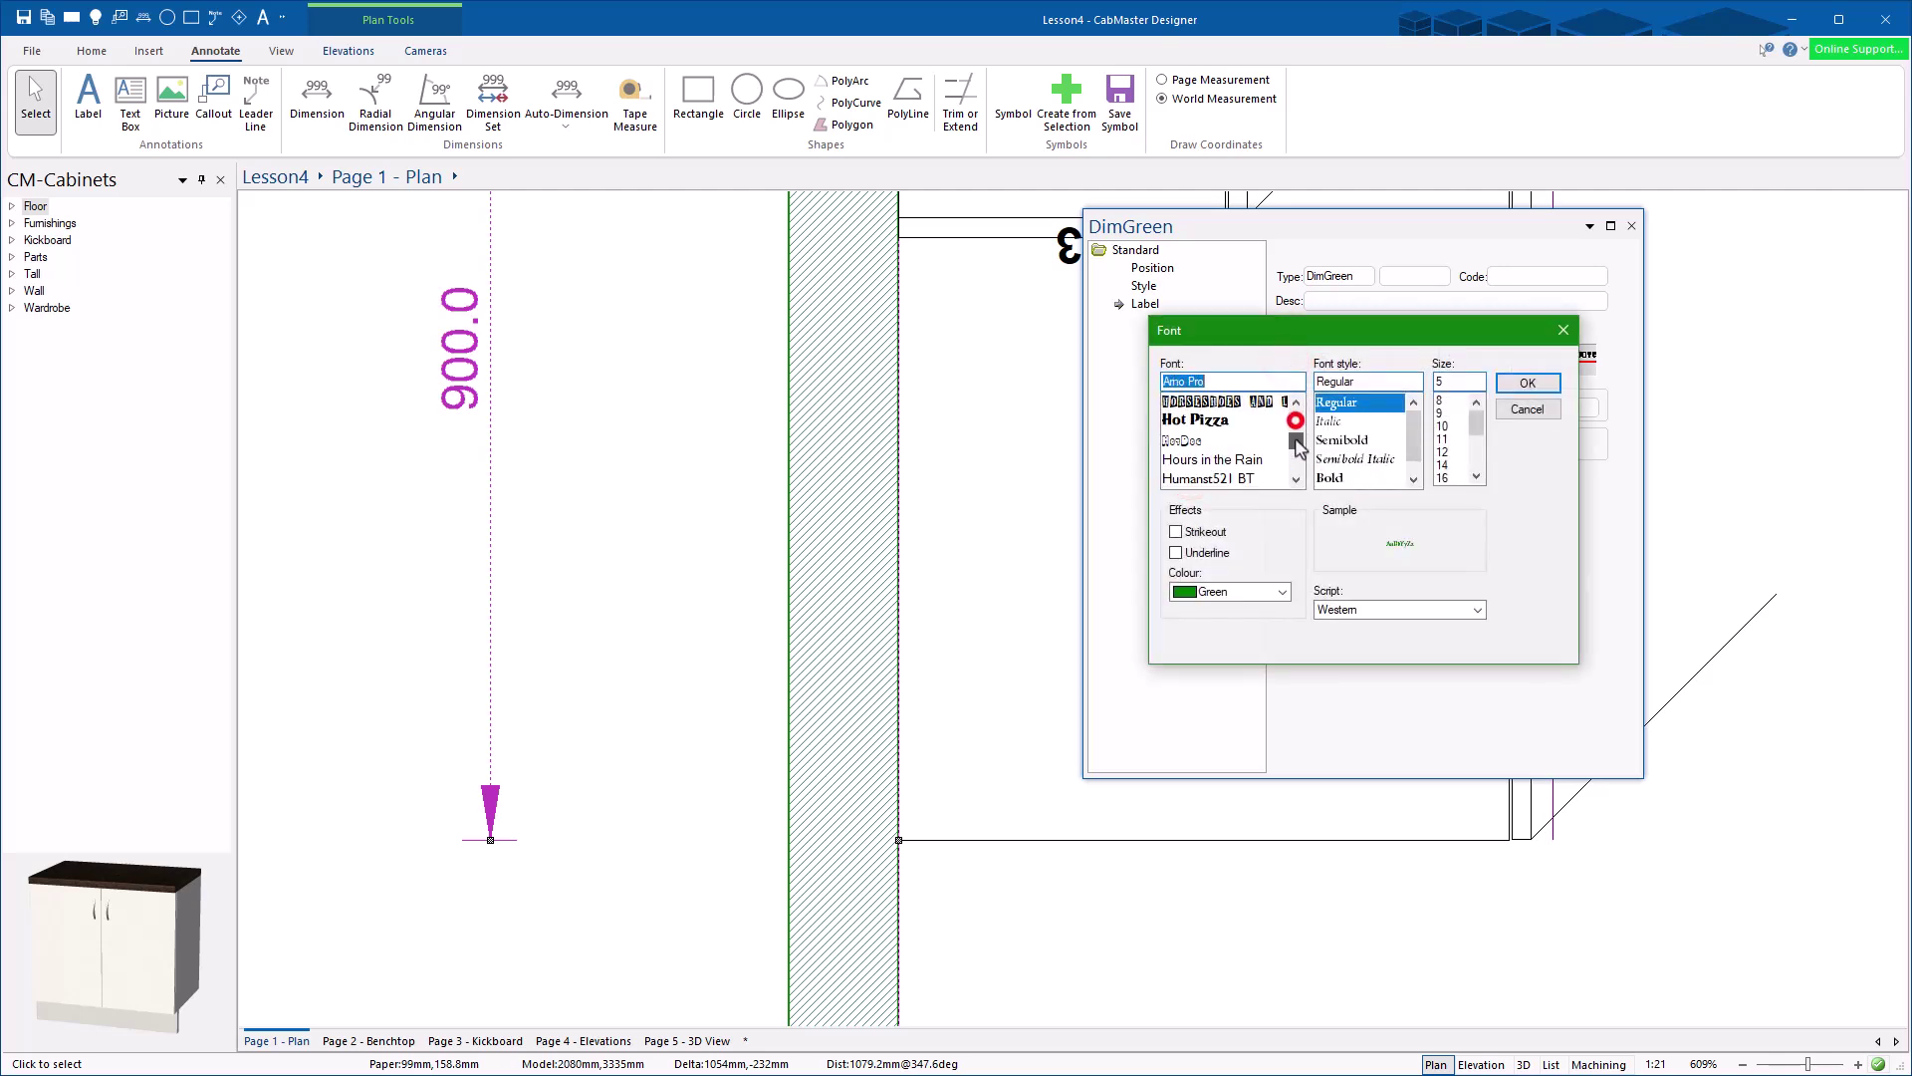
pyautogui.click(1217, 479)
pyautogui.click(1221, 460)
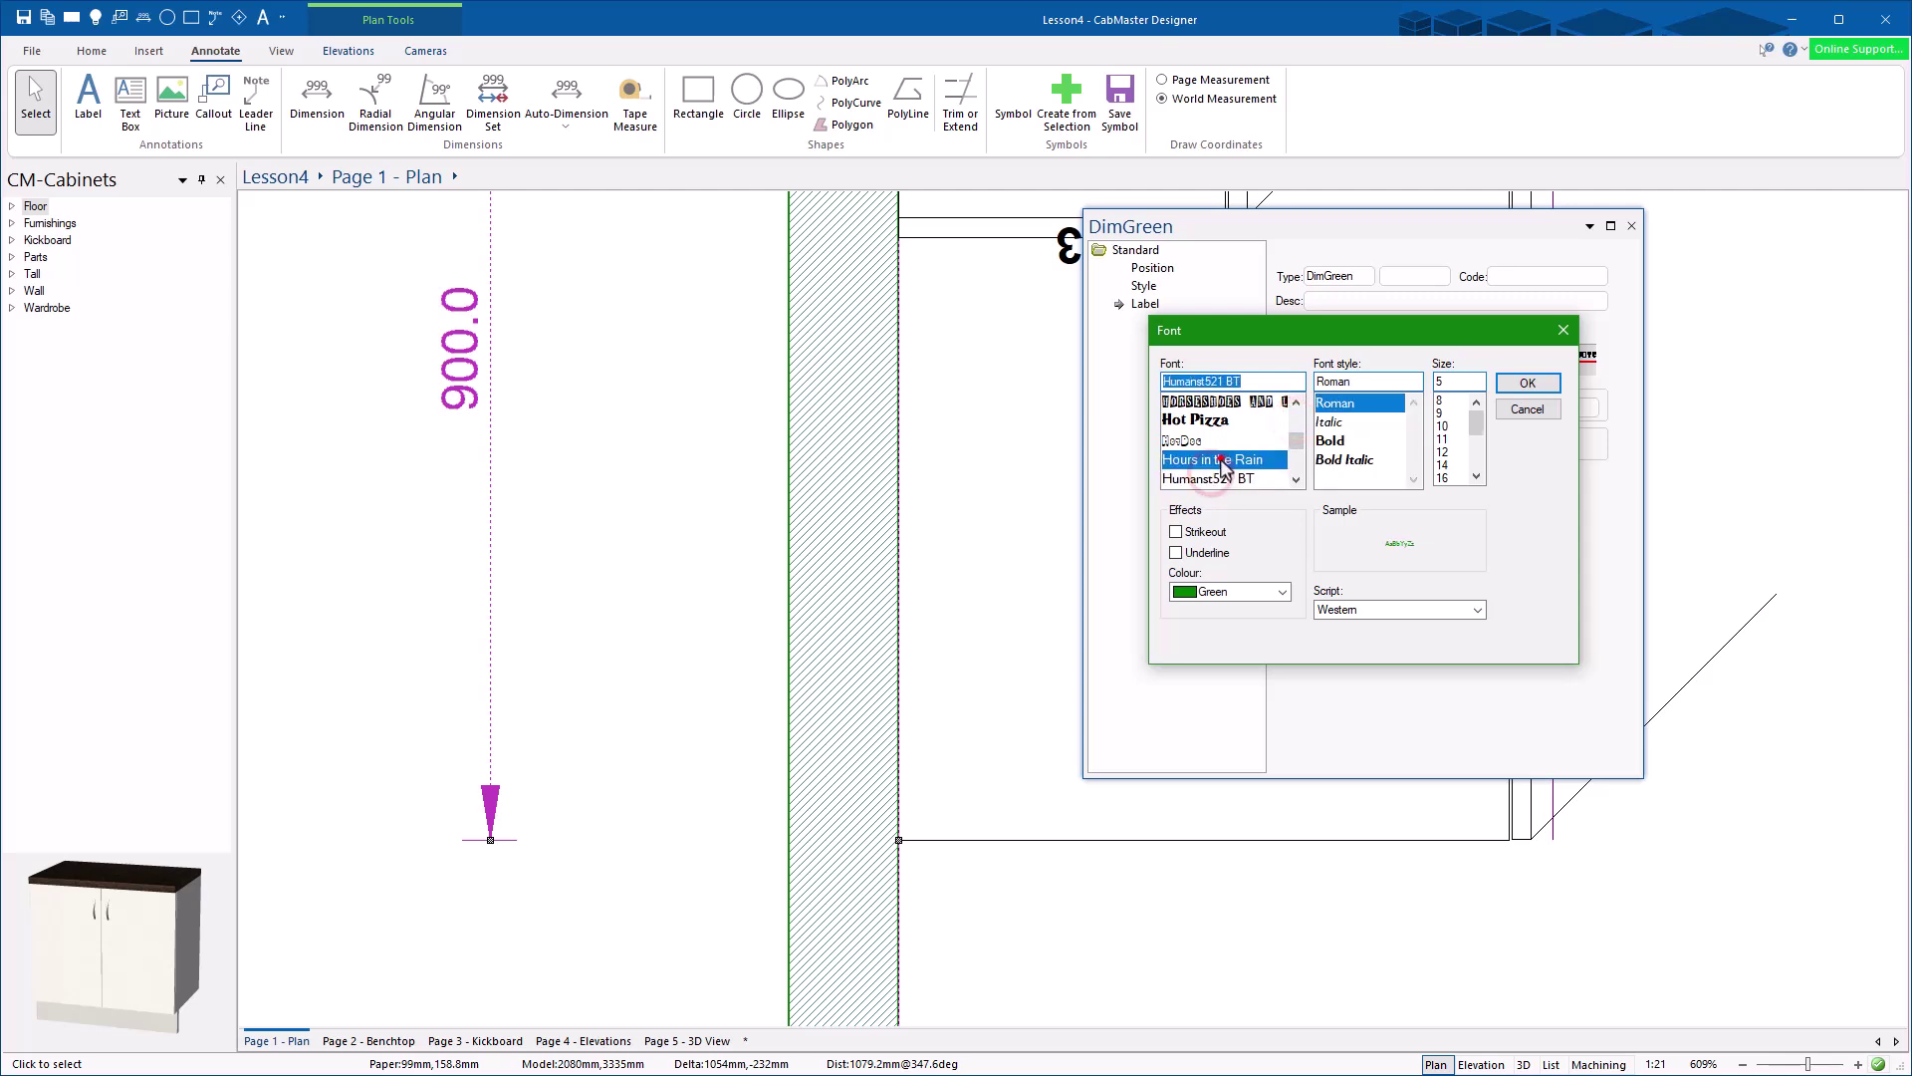
pyautogui.scroll(-3, 1244, 454)
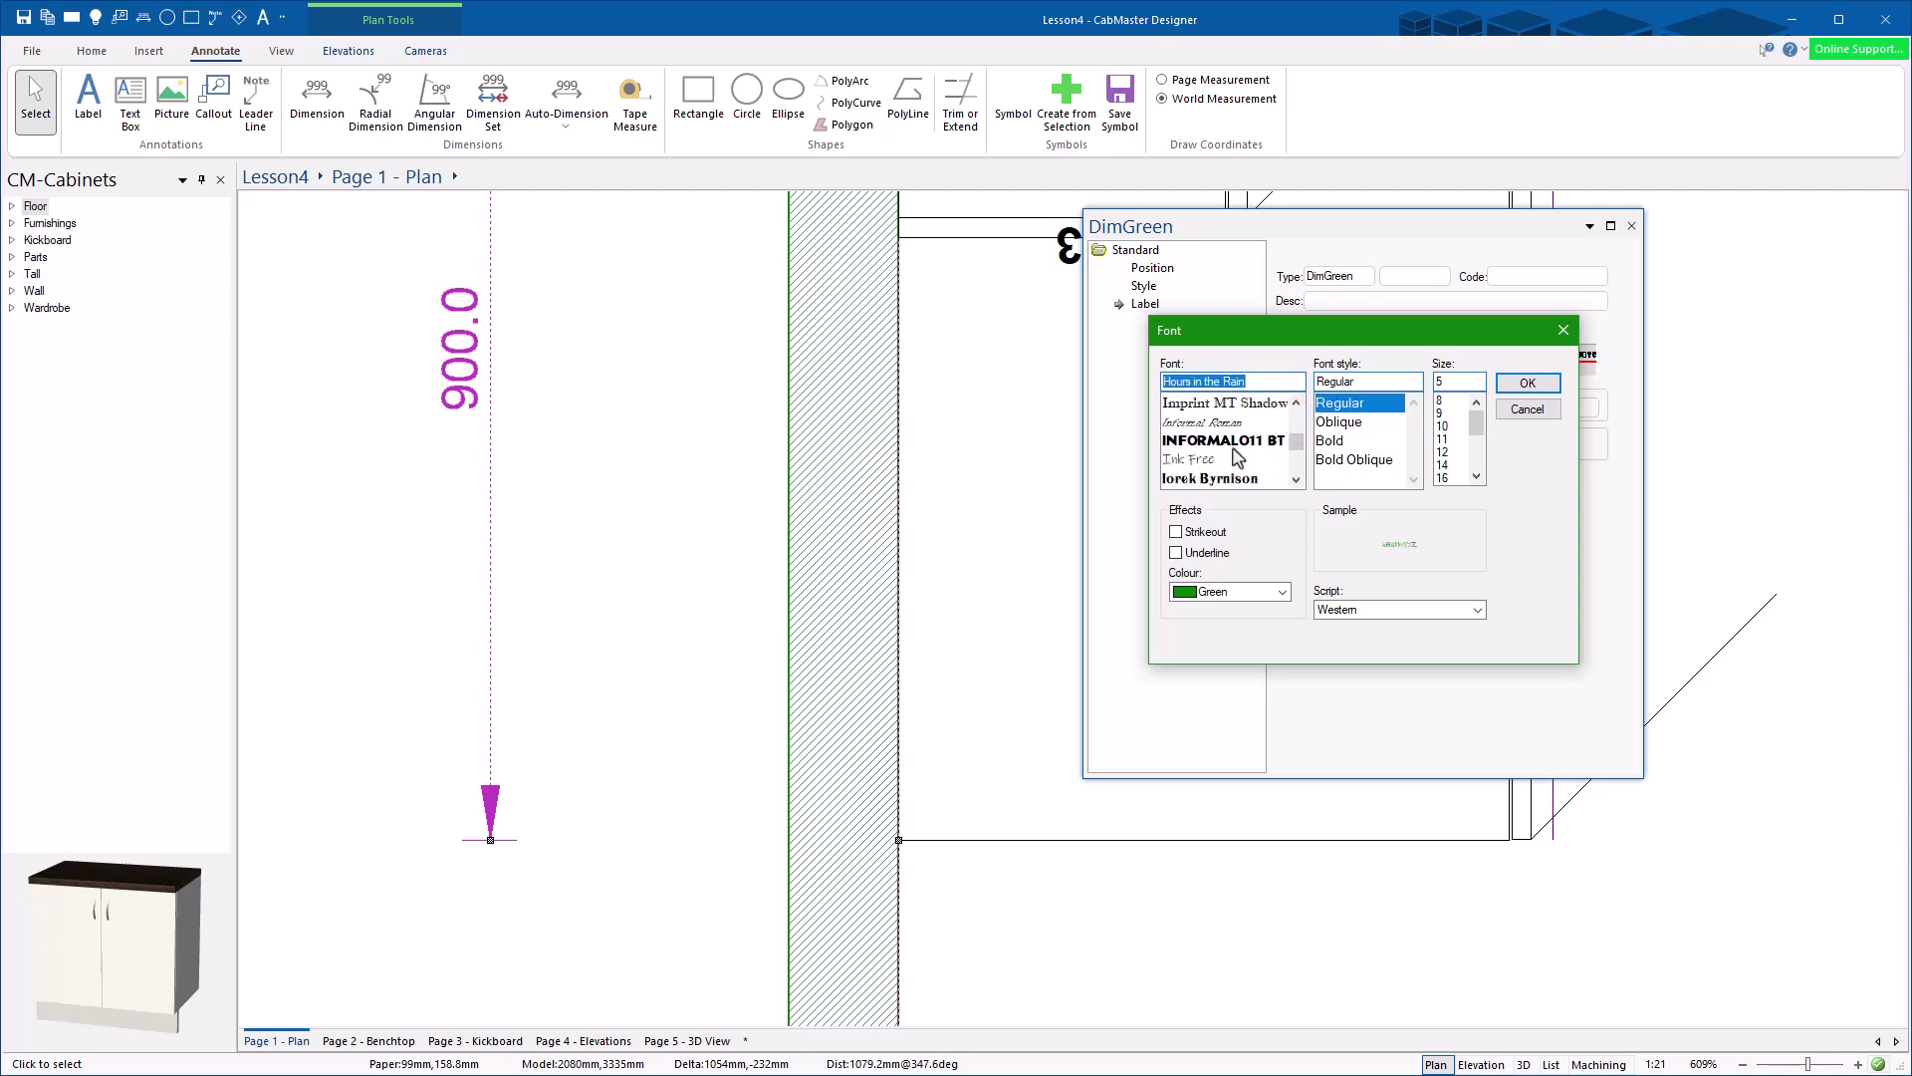
pyautogui.click(1235, 459)
pyautogui.click(1445, 452)
pyautogui.click(1358, 423)
pyautogui.click(1526, 384)
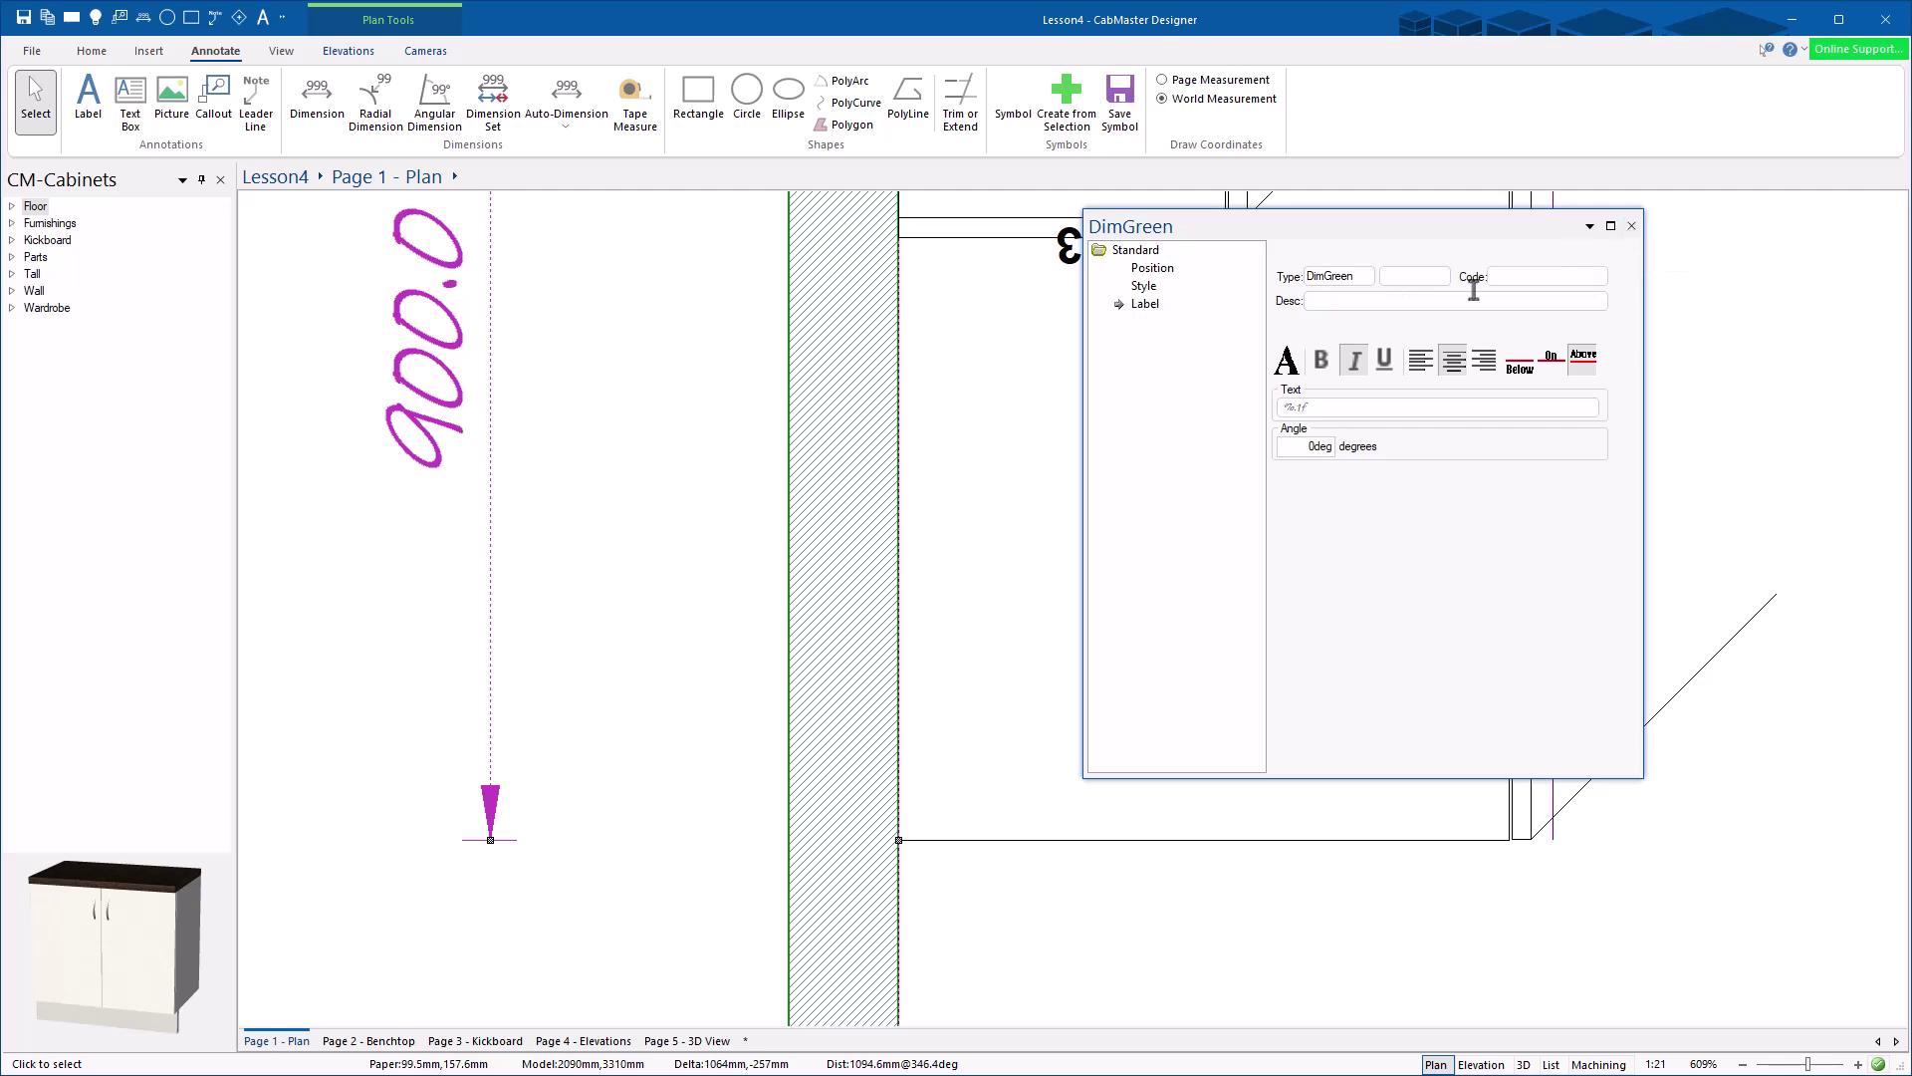
pyautogui.click(1321, 364)
pyautogui.click(1382, 363)
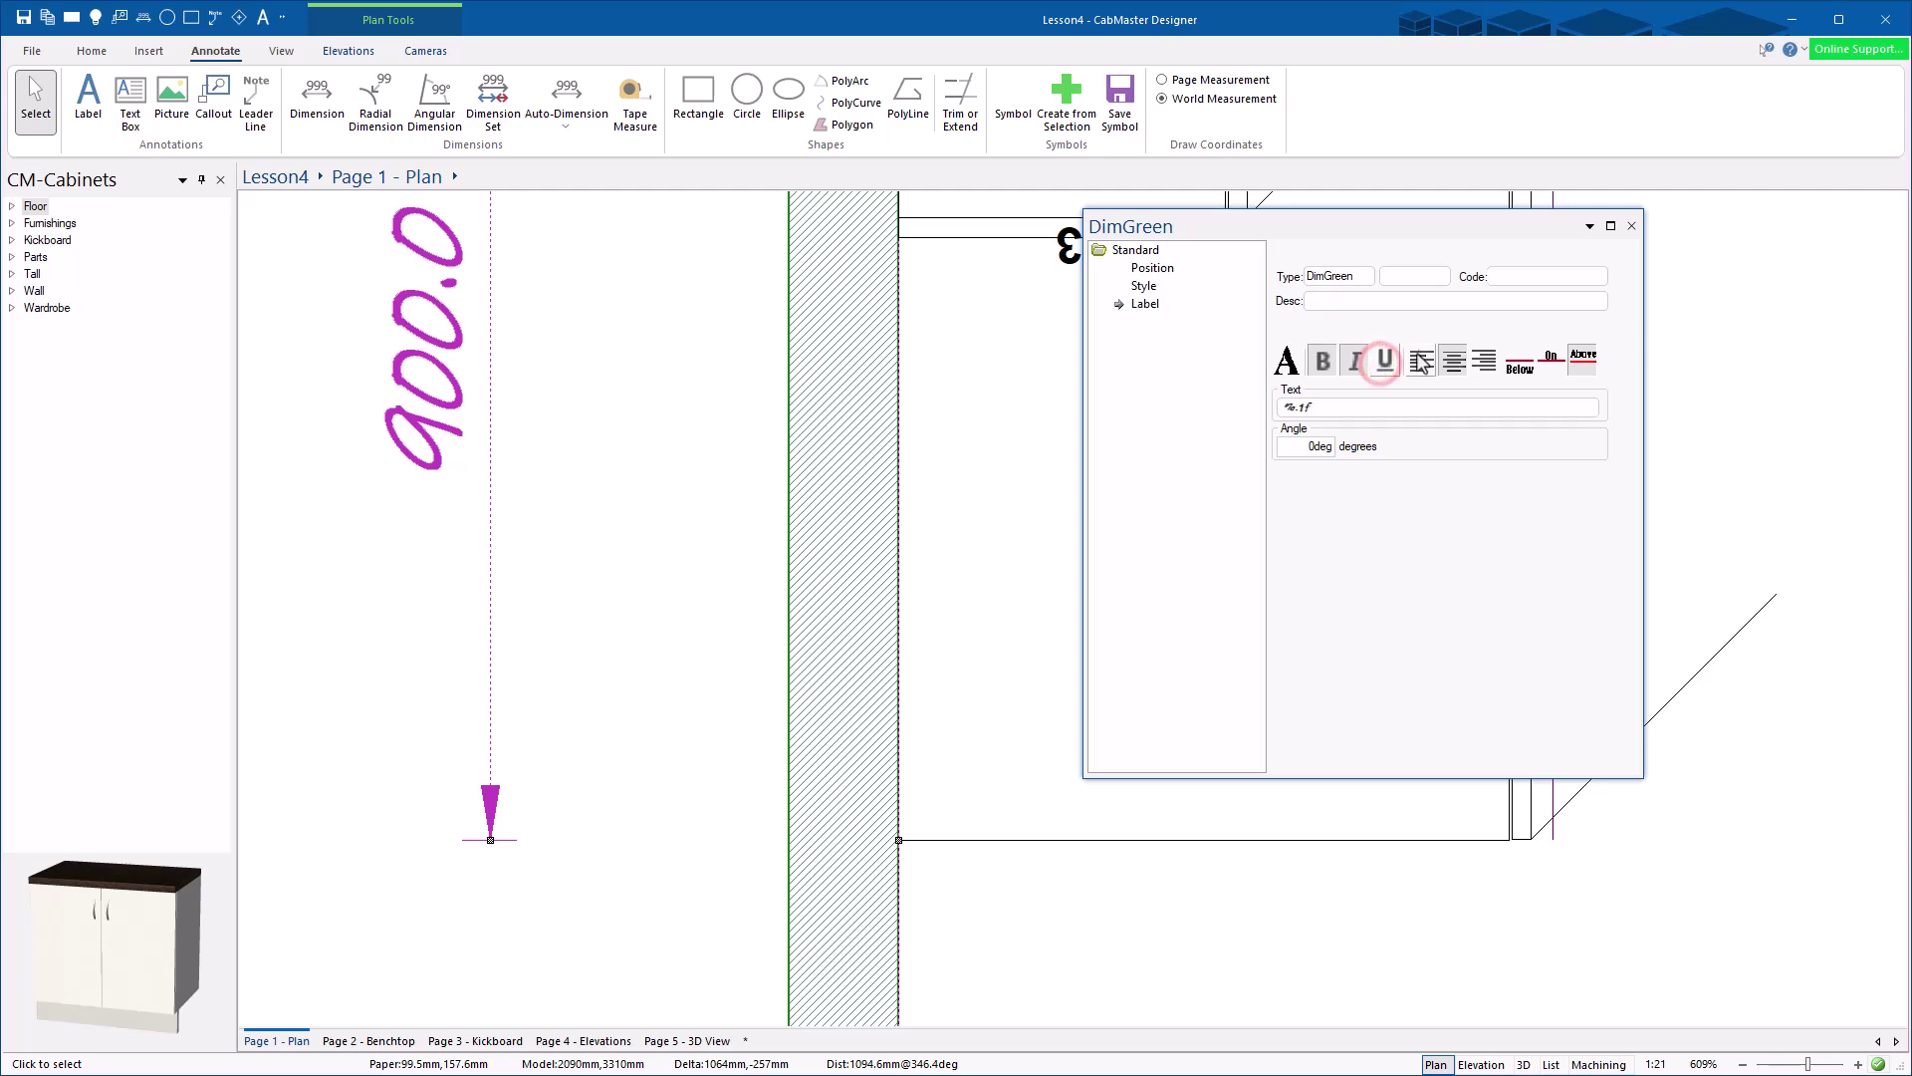
# Step: Try the label's left, centre and right alignments and below, on and above placements, ending with it centred above the line
pyautogui.click(1418, 359)
pyautogui.click(1453, 360)
pyautogui.click(1483, 360)
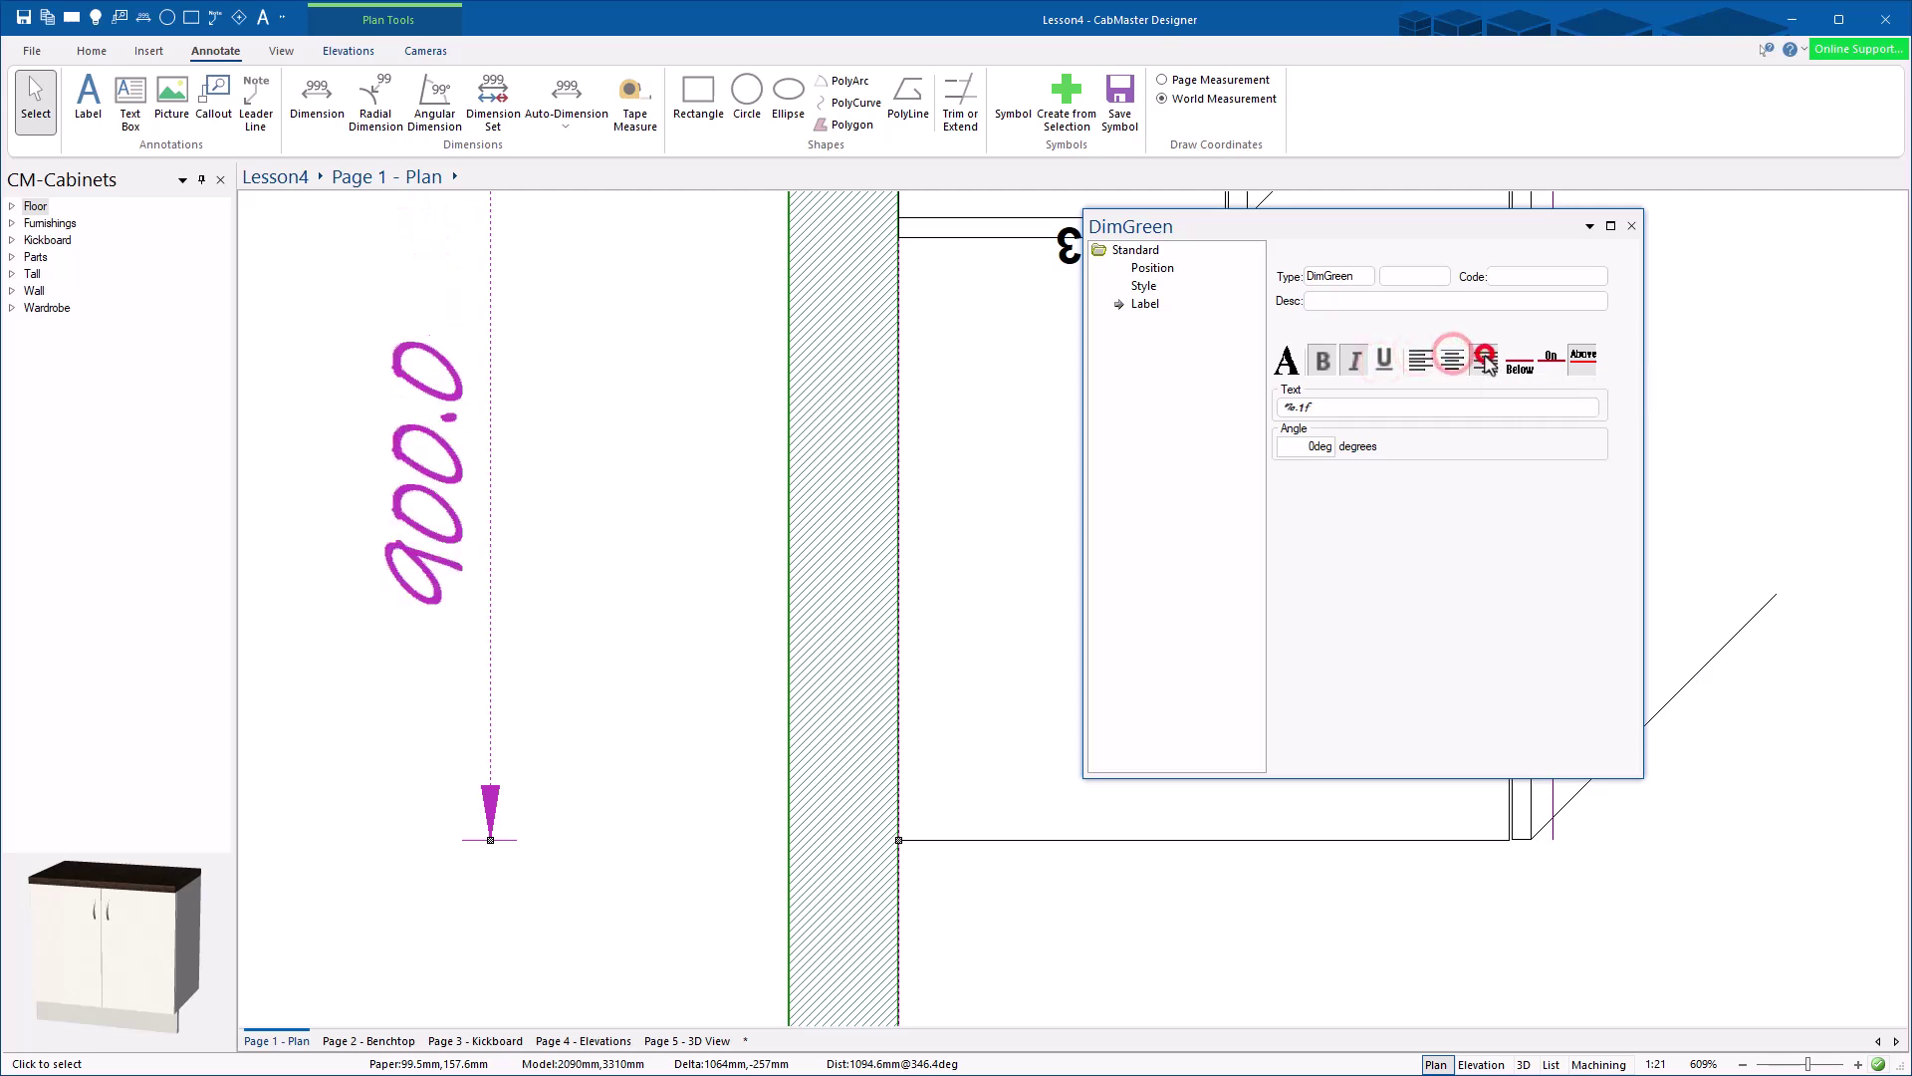
pyautogui.click(1451, 360)
pyautogui.click(1520, 363)
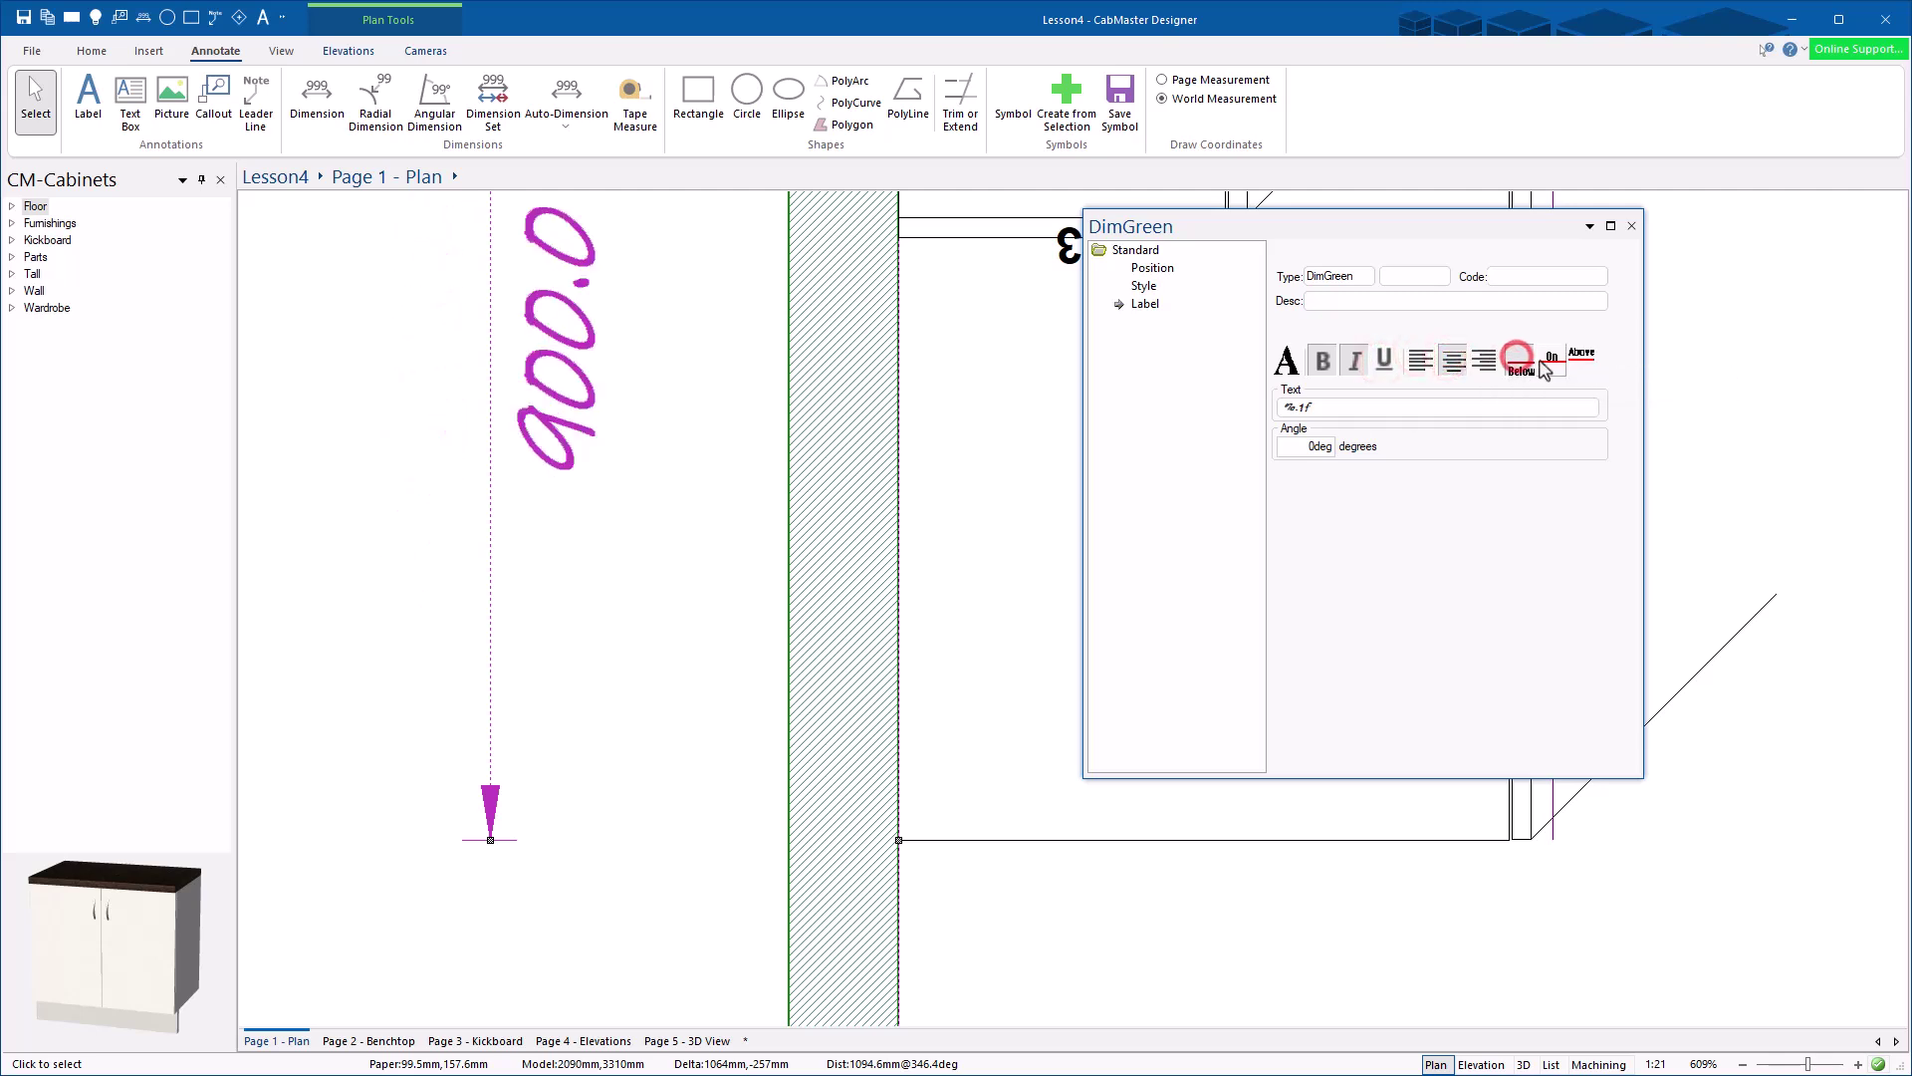
pyautogui.click(1545, 358)
pyautogui.click(1585, 360)
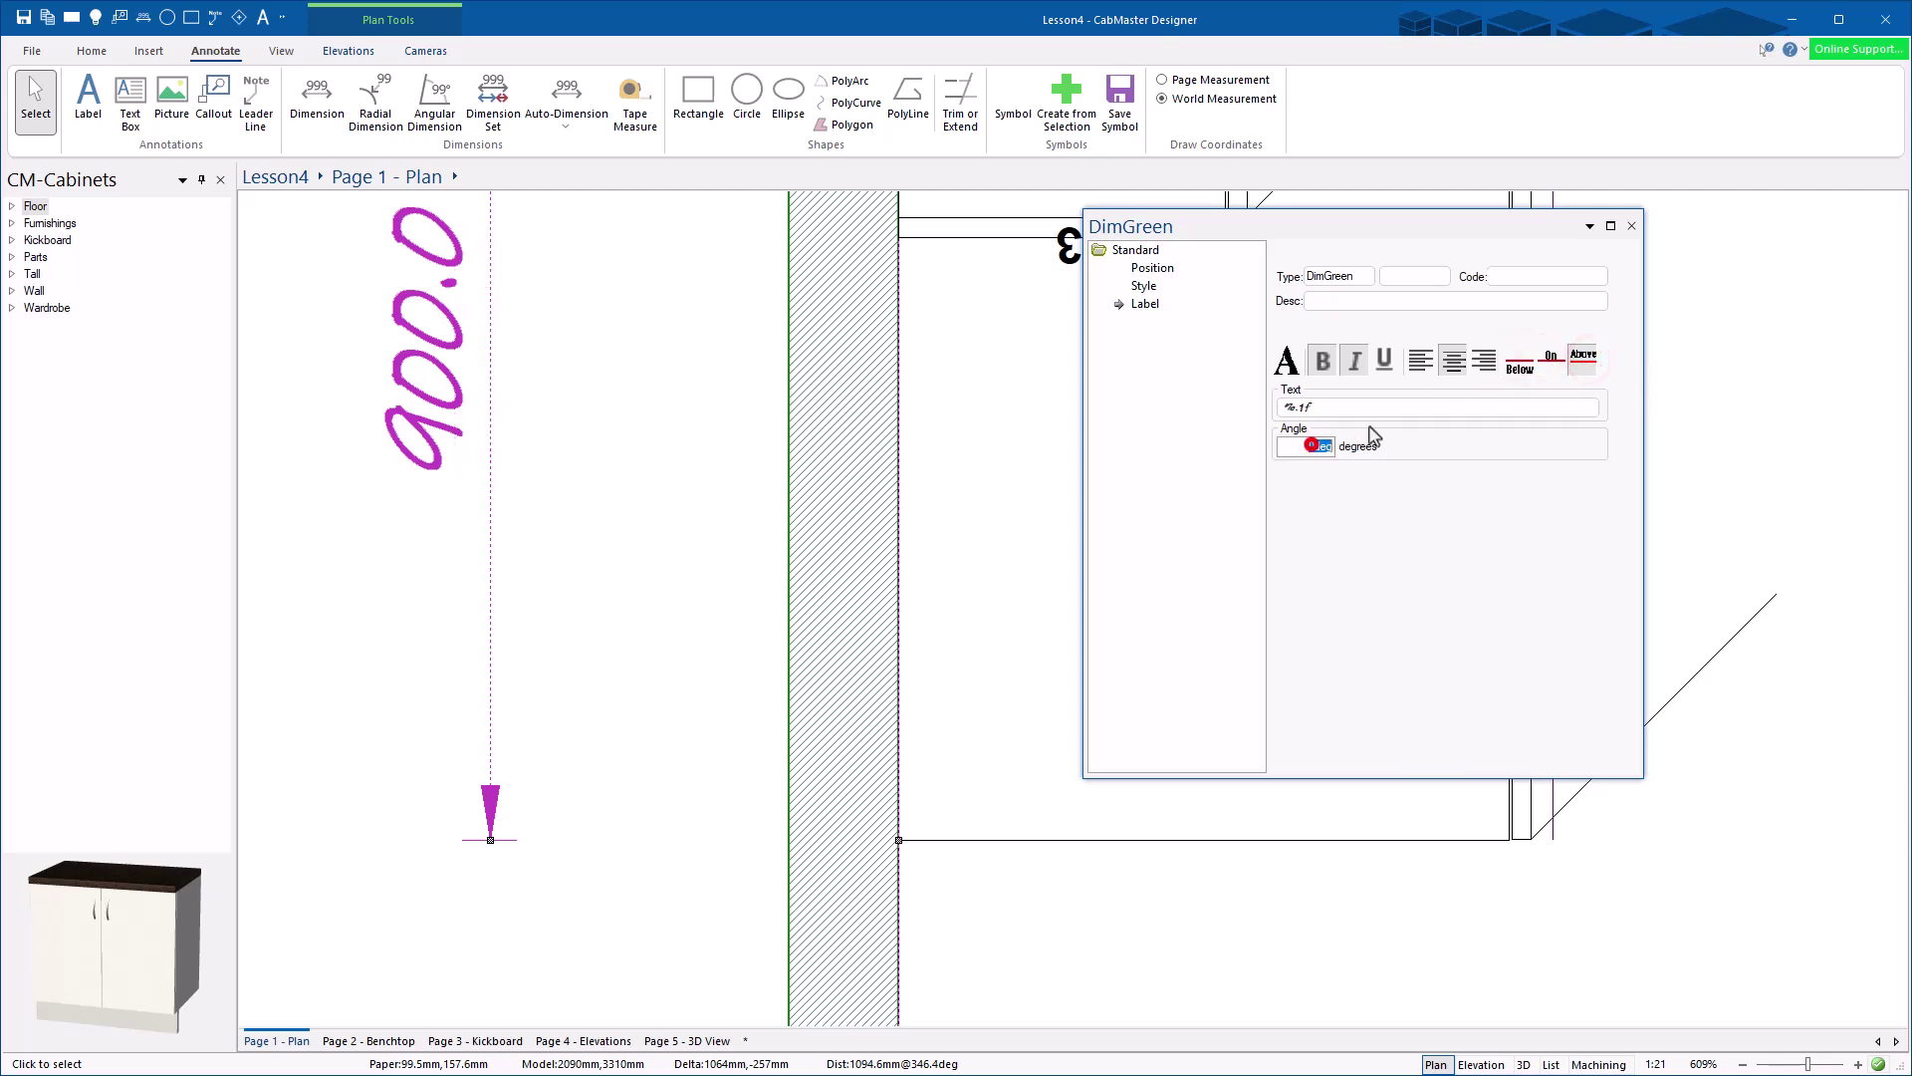
# Step: Try a label angle of 15 degrees and set it back to 0 degrees
pyautogui.write('15')
pyautogui.press('Return')
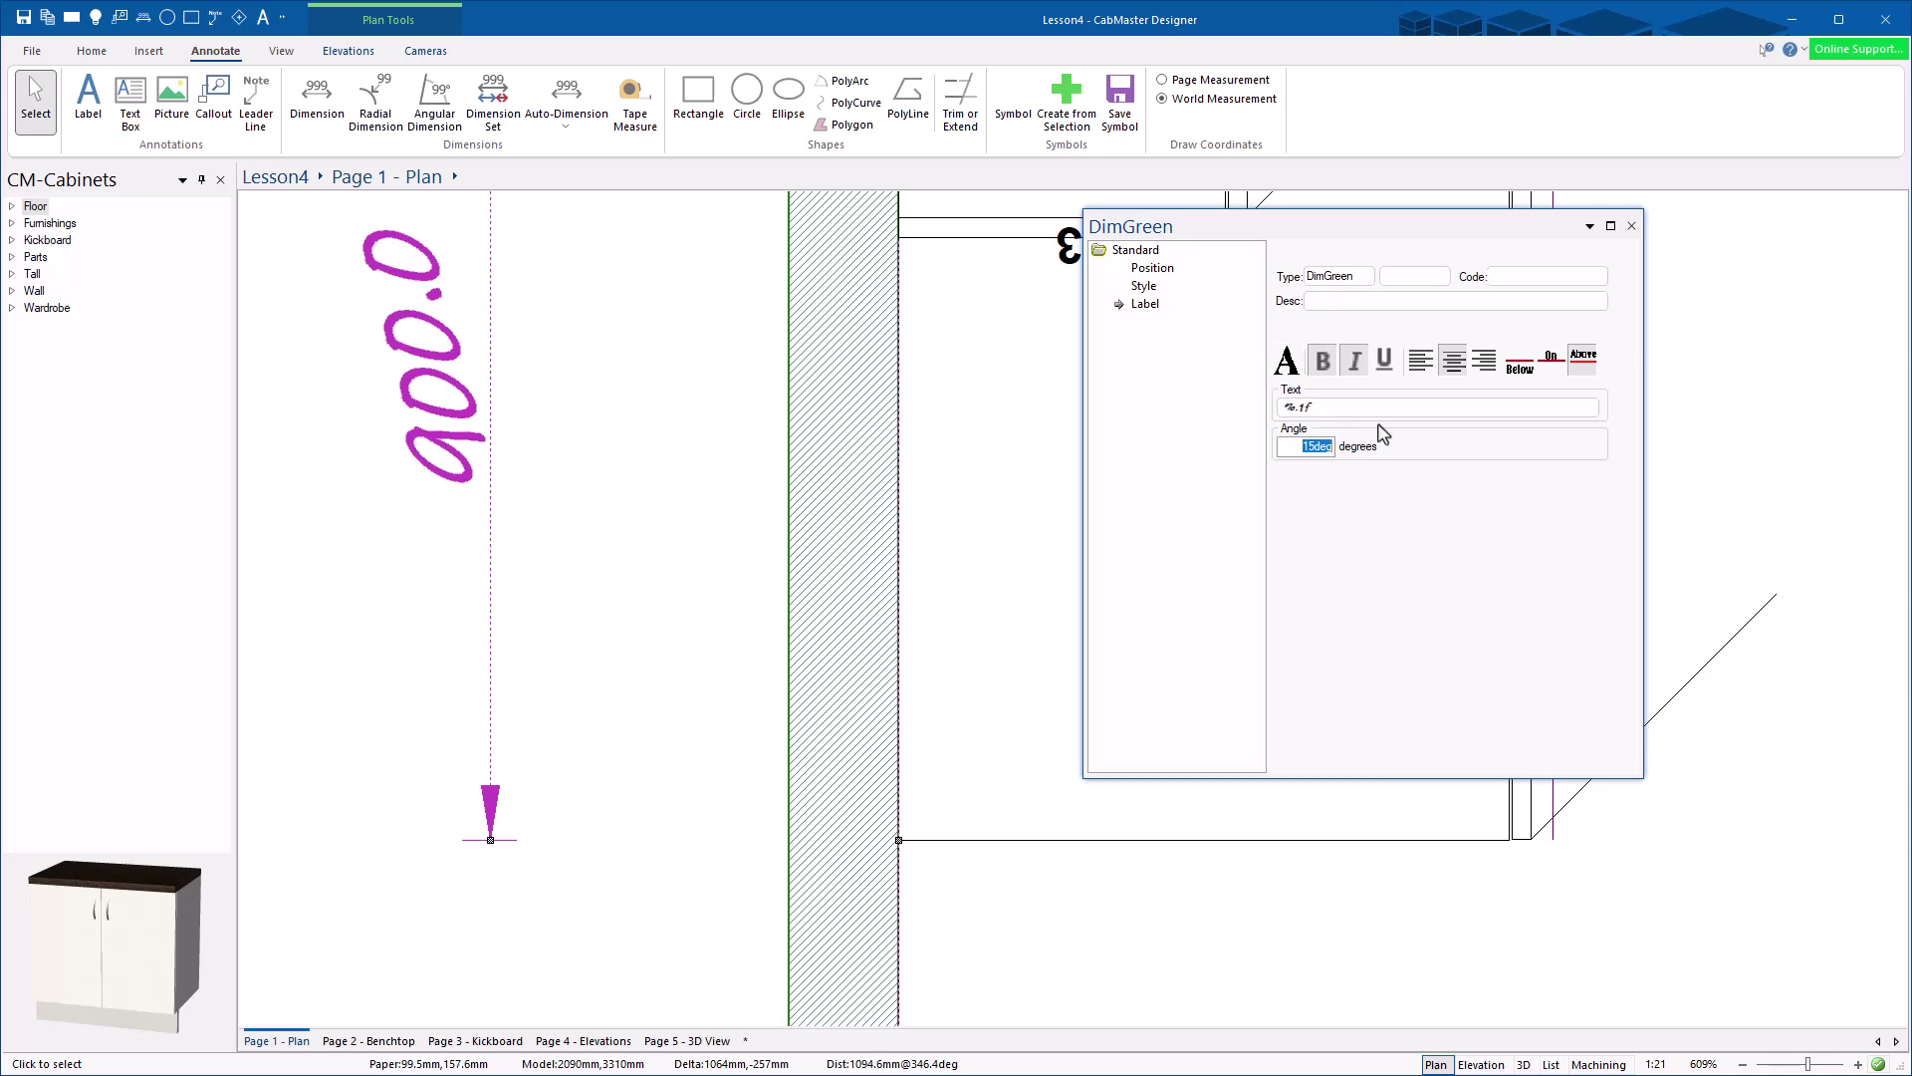
pyautogui.write('0')
pyautogui.press('Return')
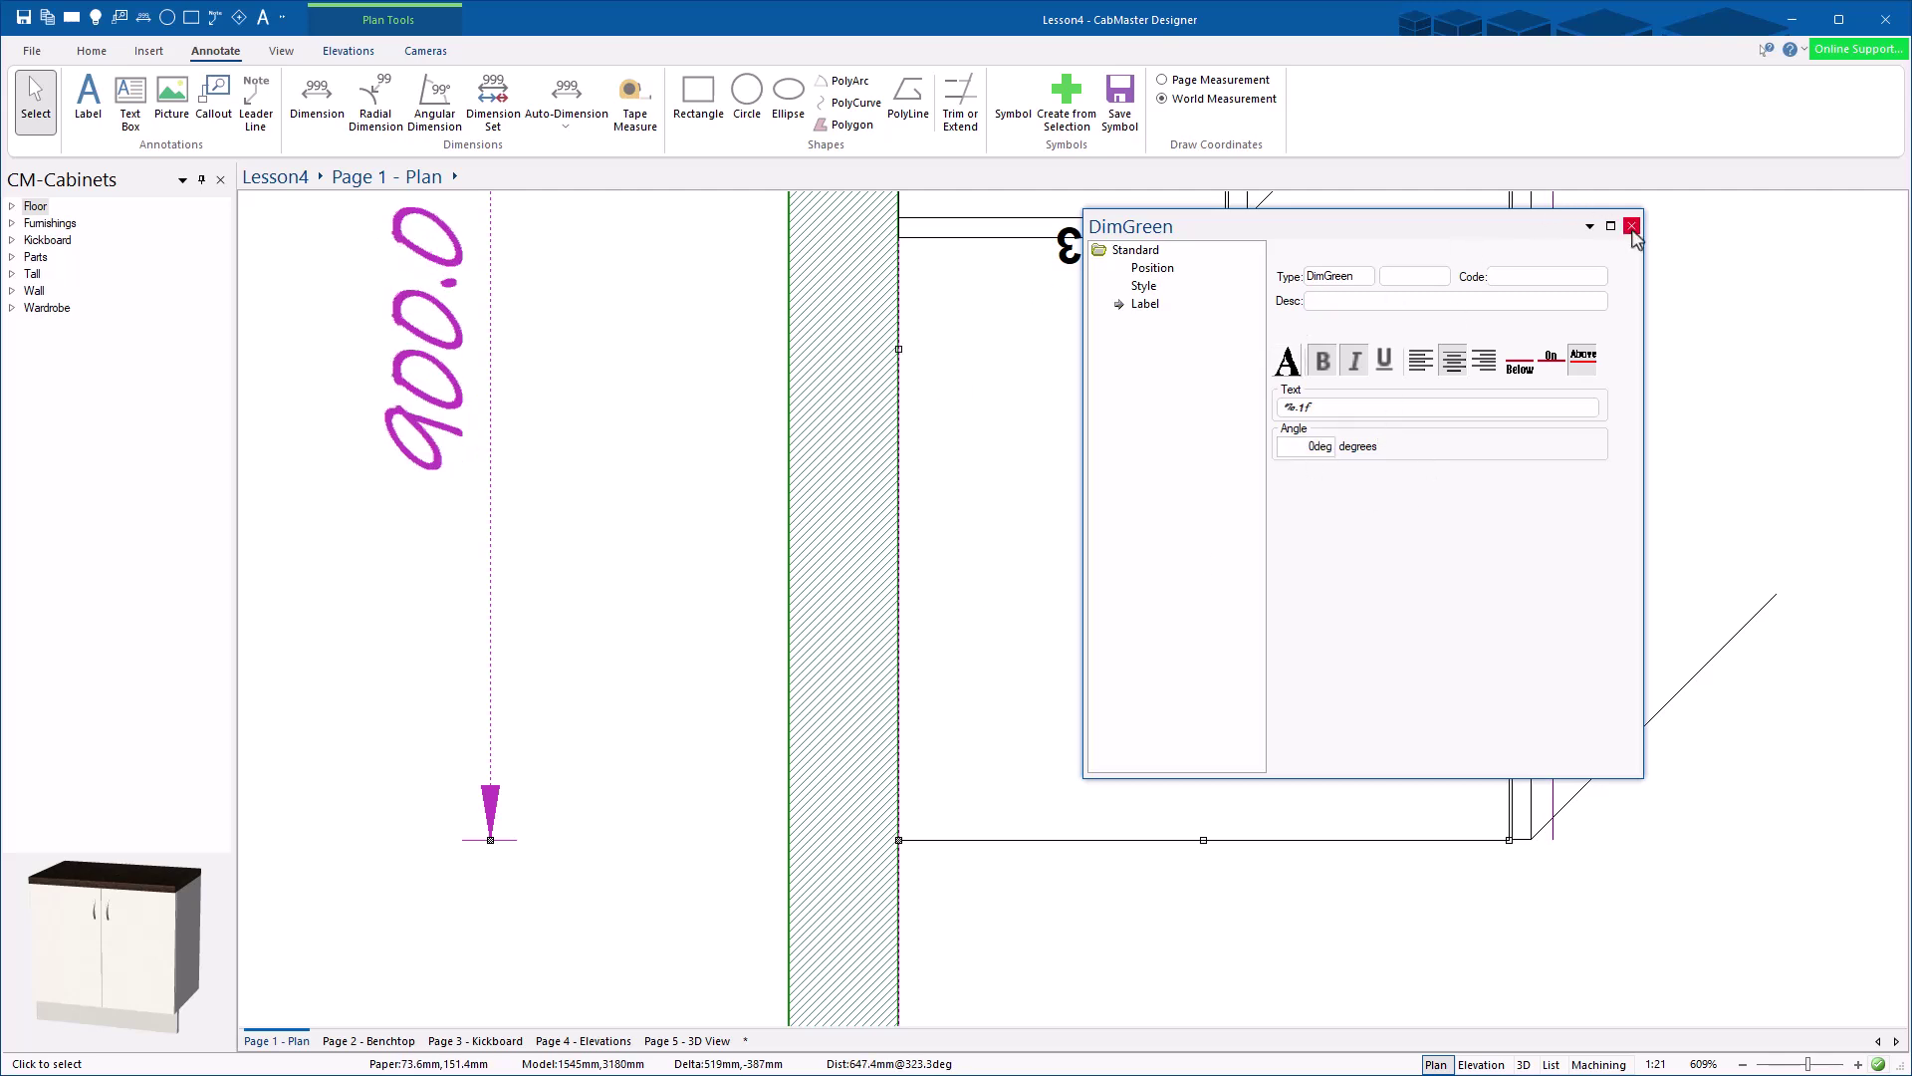
# Step: Close the dimension's properties and delete the dimension beside the left wall and all dimensions above the upper wall
pyautogui.click(1631, 226)
pyautogui.scroll(-10, 597, 717)
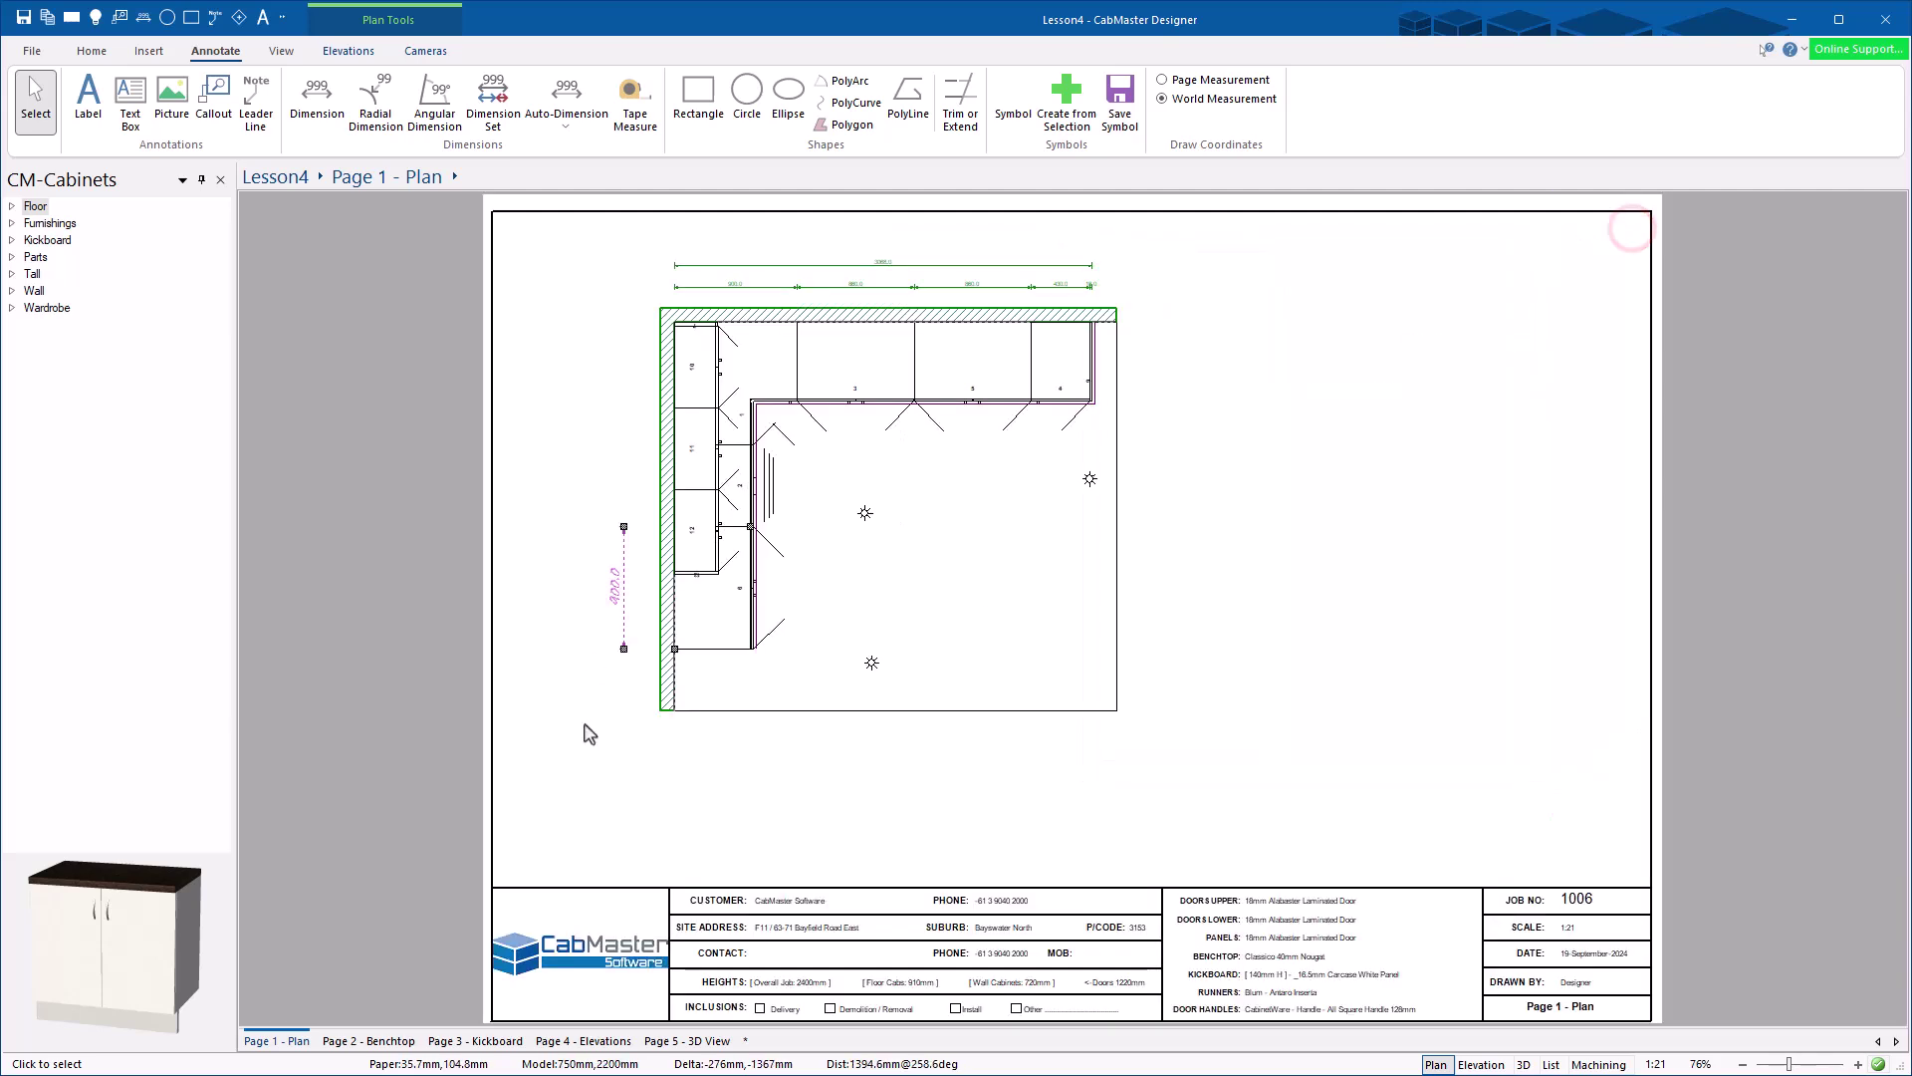
pyautogui.doubleClick(622, 648)
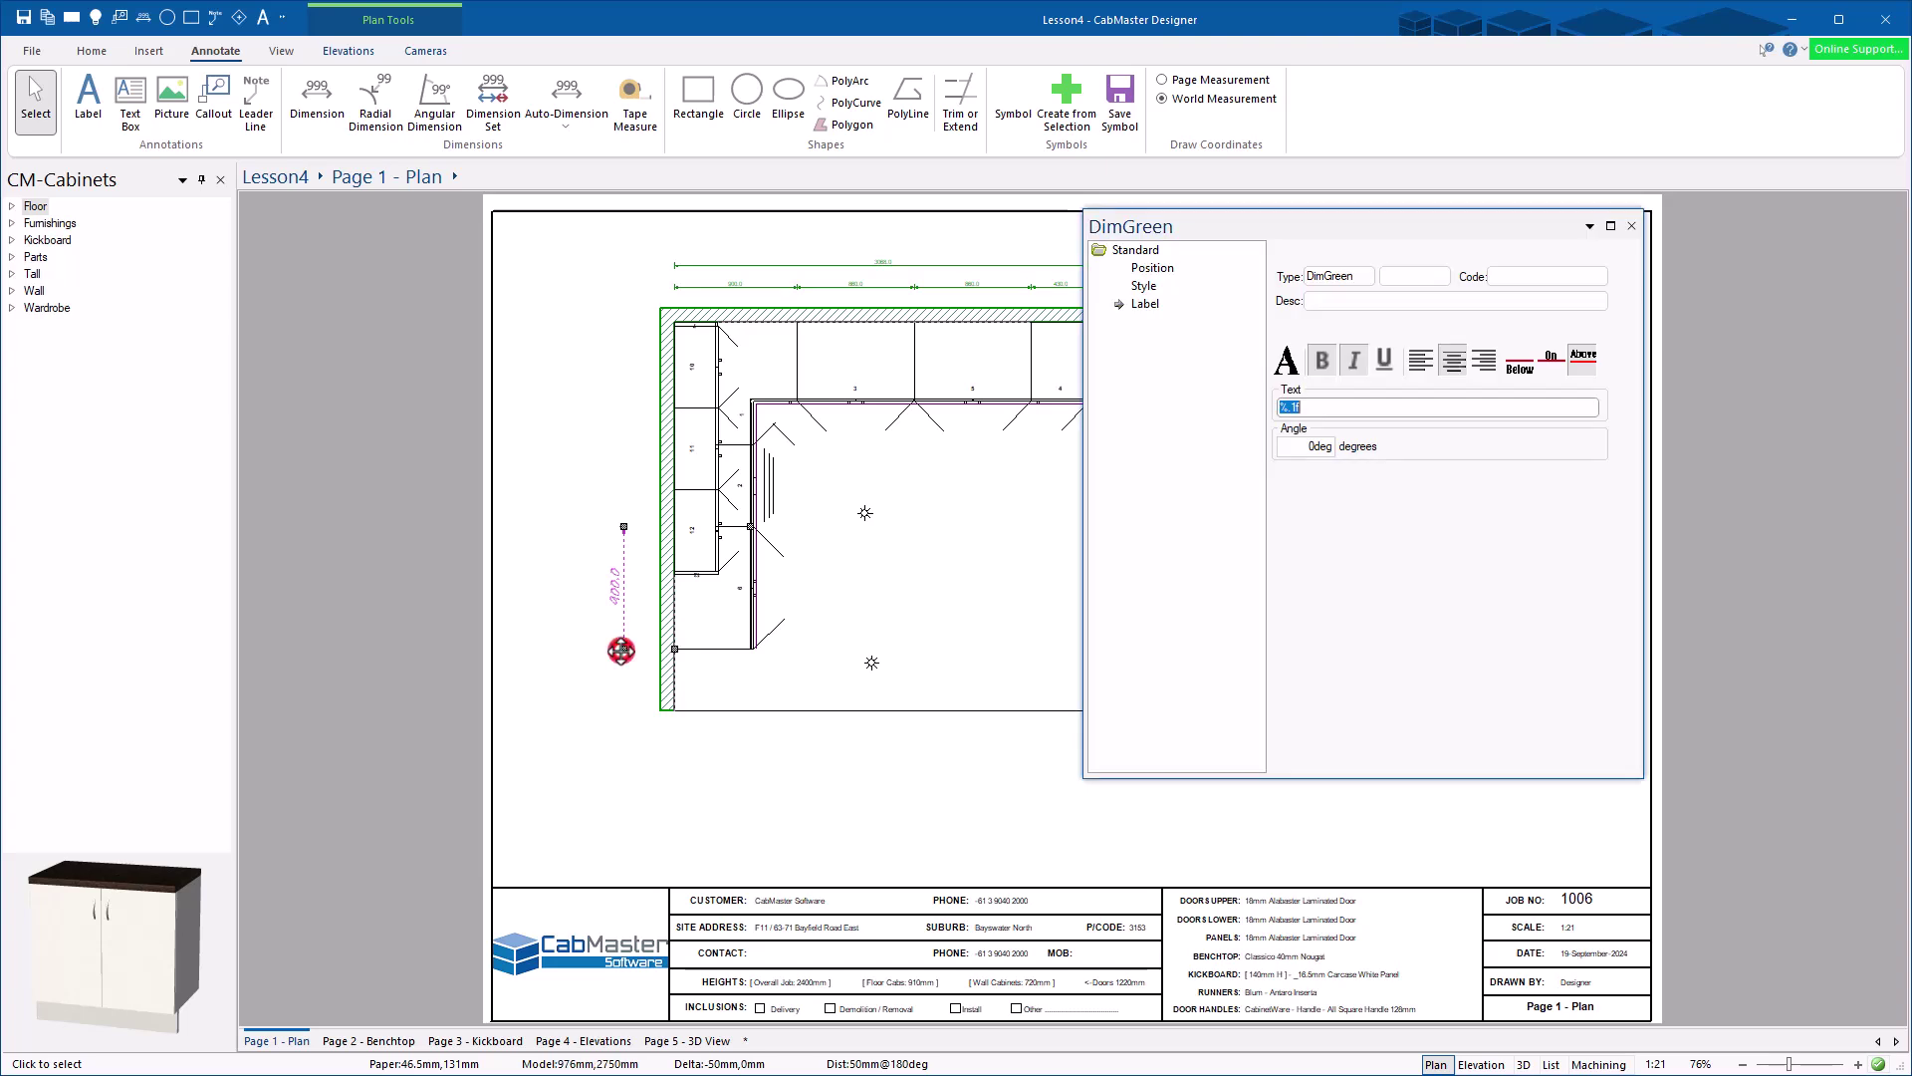
pyautogui.click(1609, 227)
pyautogui.moveTo(553, 488); pyautogui.dragTo(619, 533)
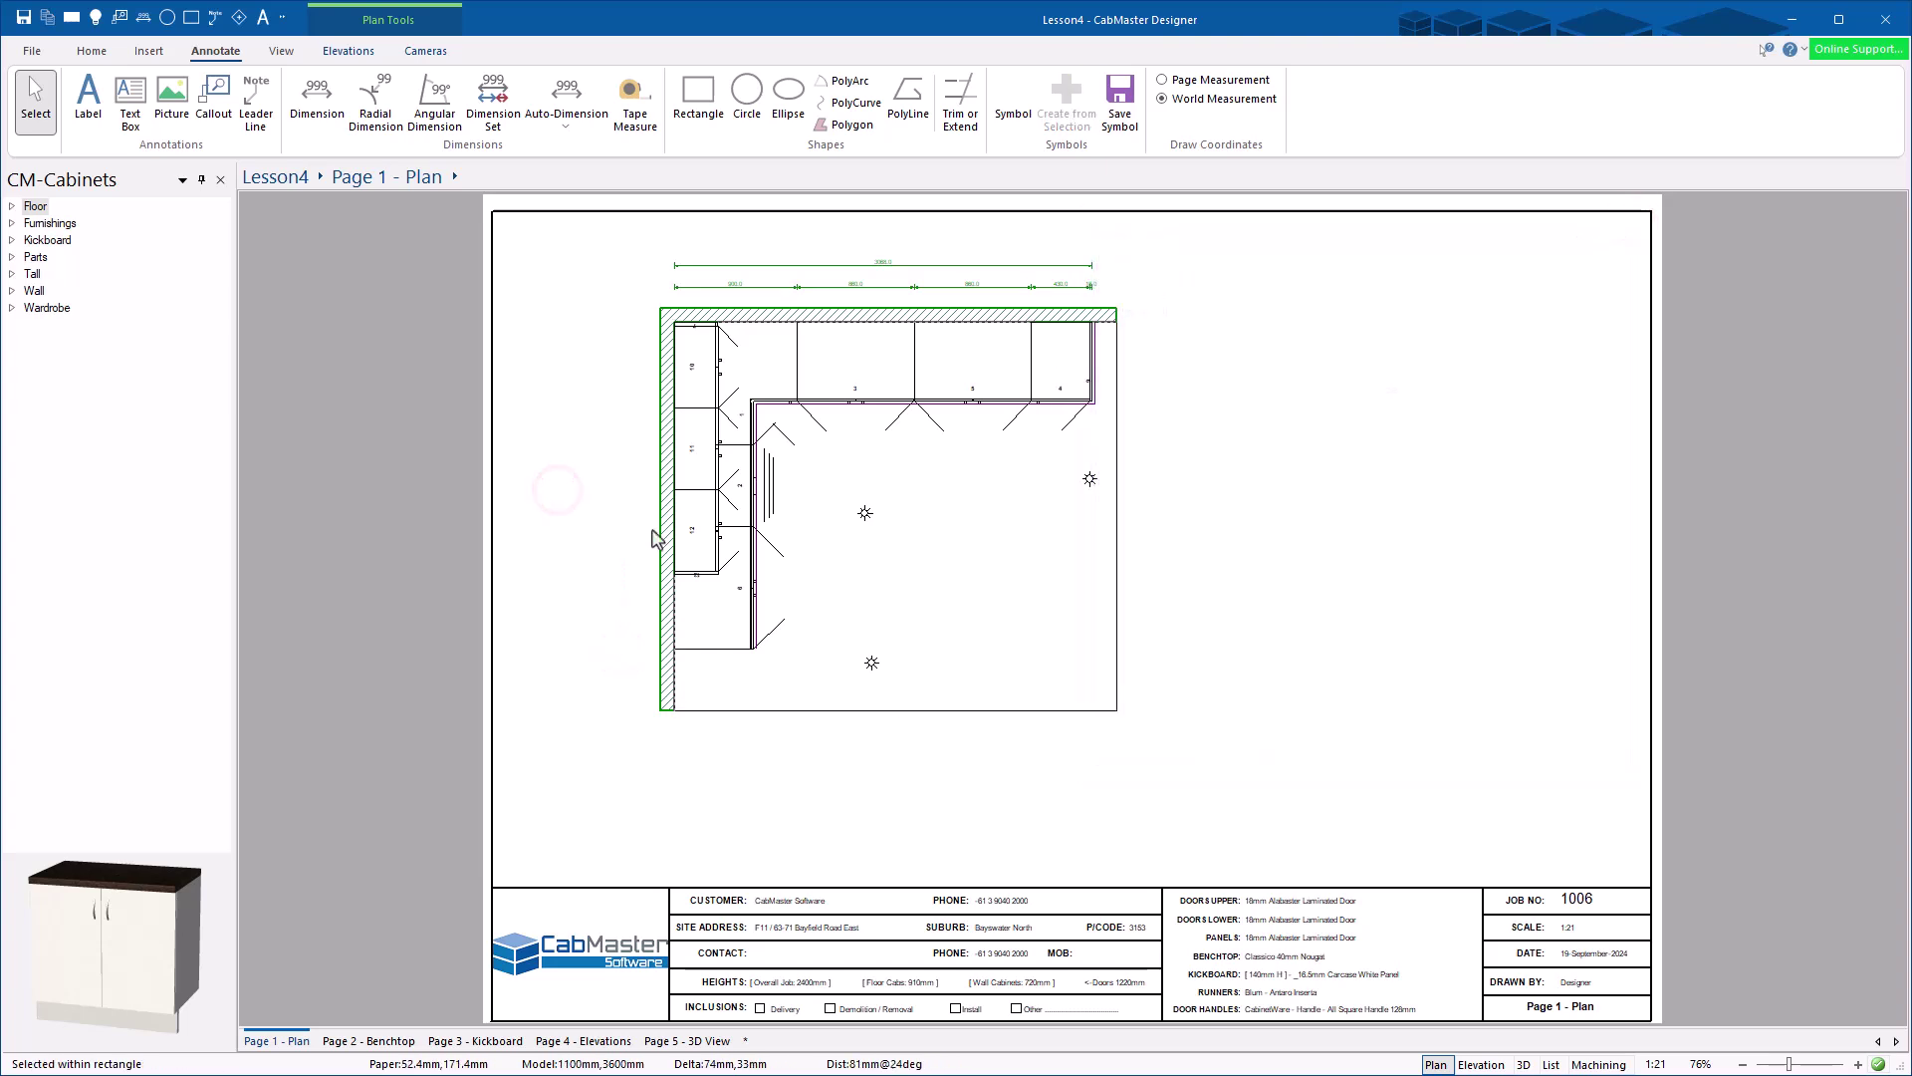
pyautogui.moveTo(613, 228); pyautogui.dragTo(717, 289)
pyautogui.press('Delete')
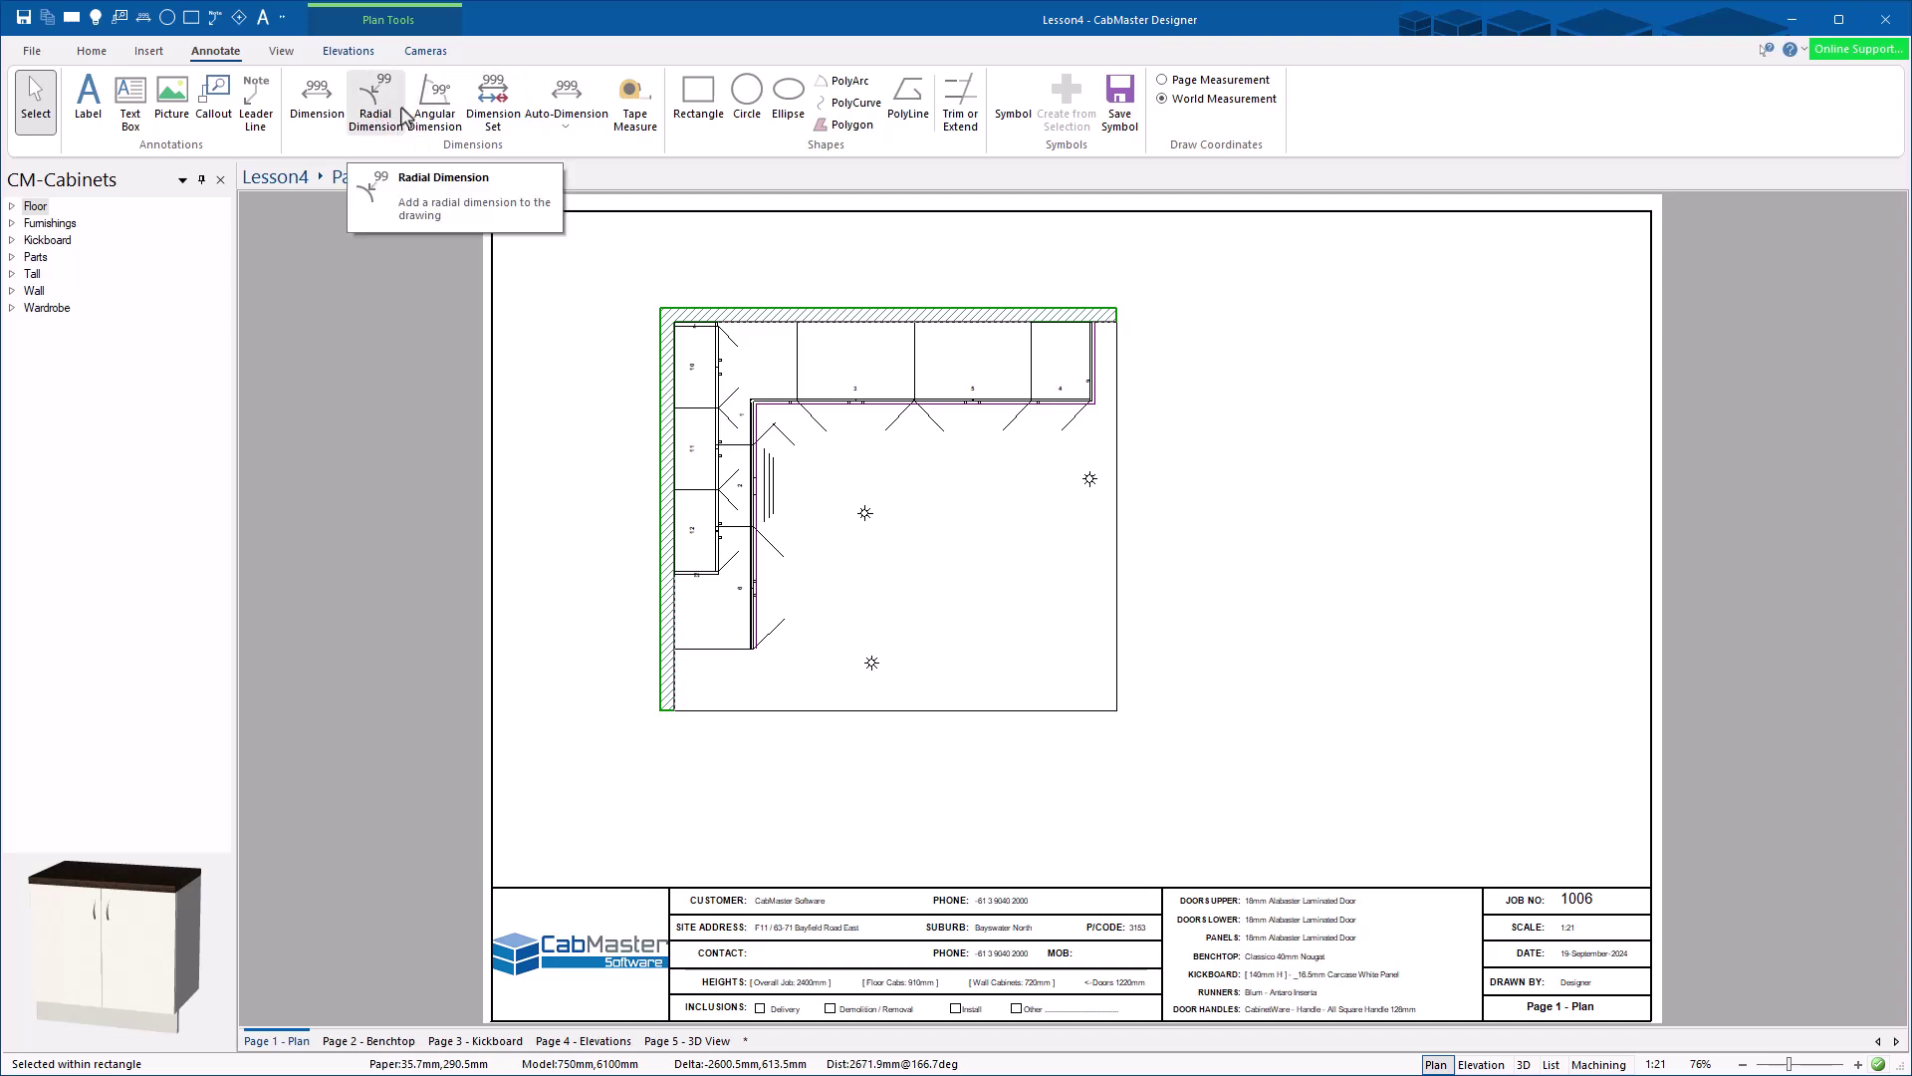
# Step: Add an angular dimension between the left and upper walls at their inside corner, and delete it again
pyautogui.click(434, 99)
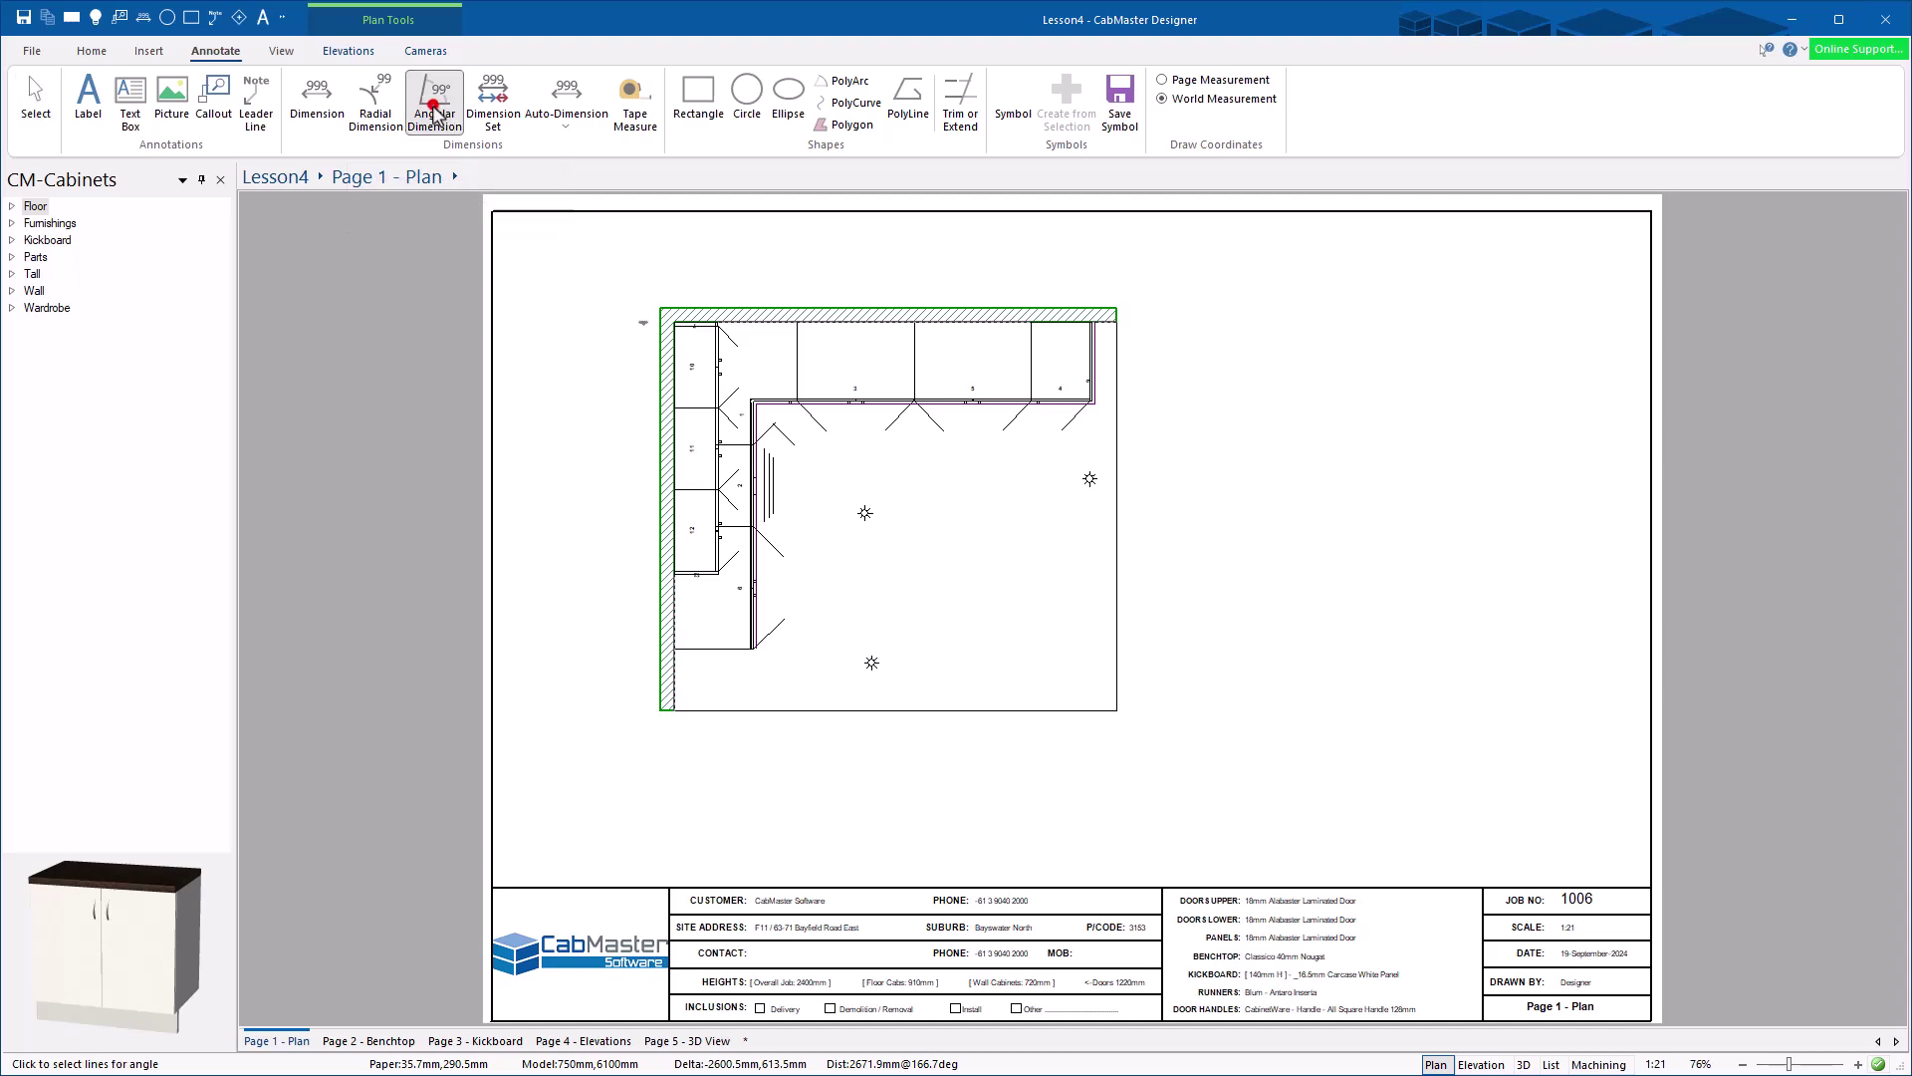
pyautogui.scroll(3, 662, 379)
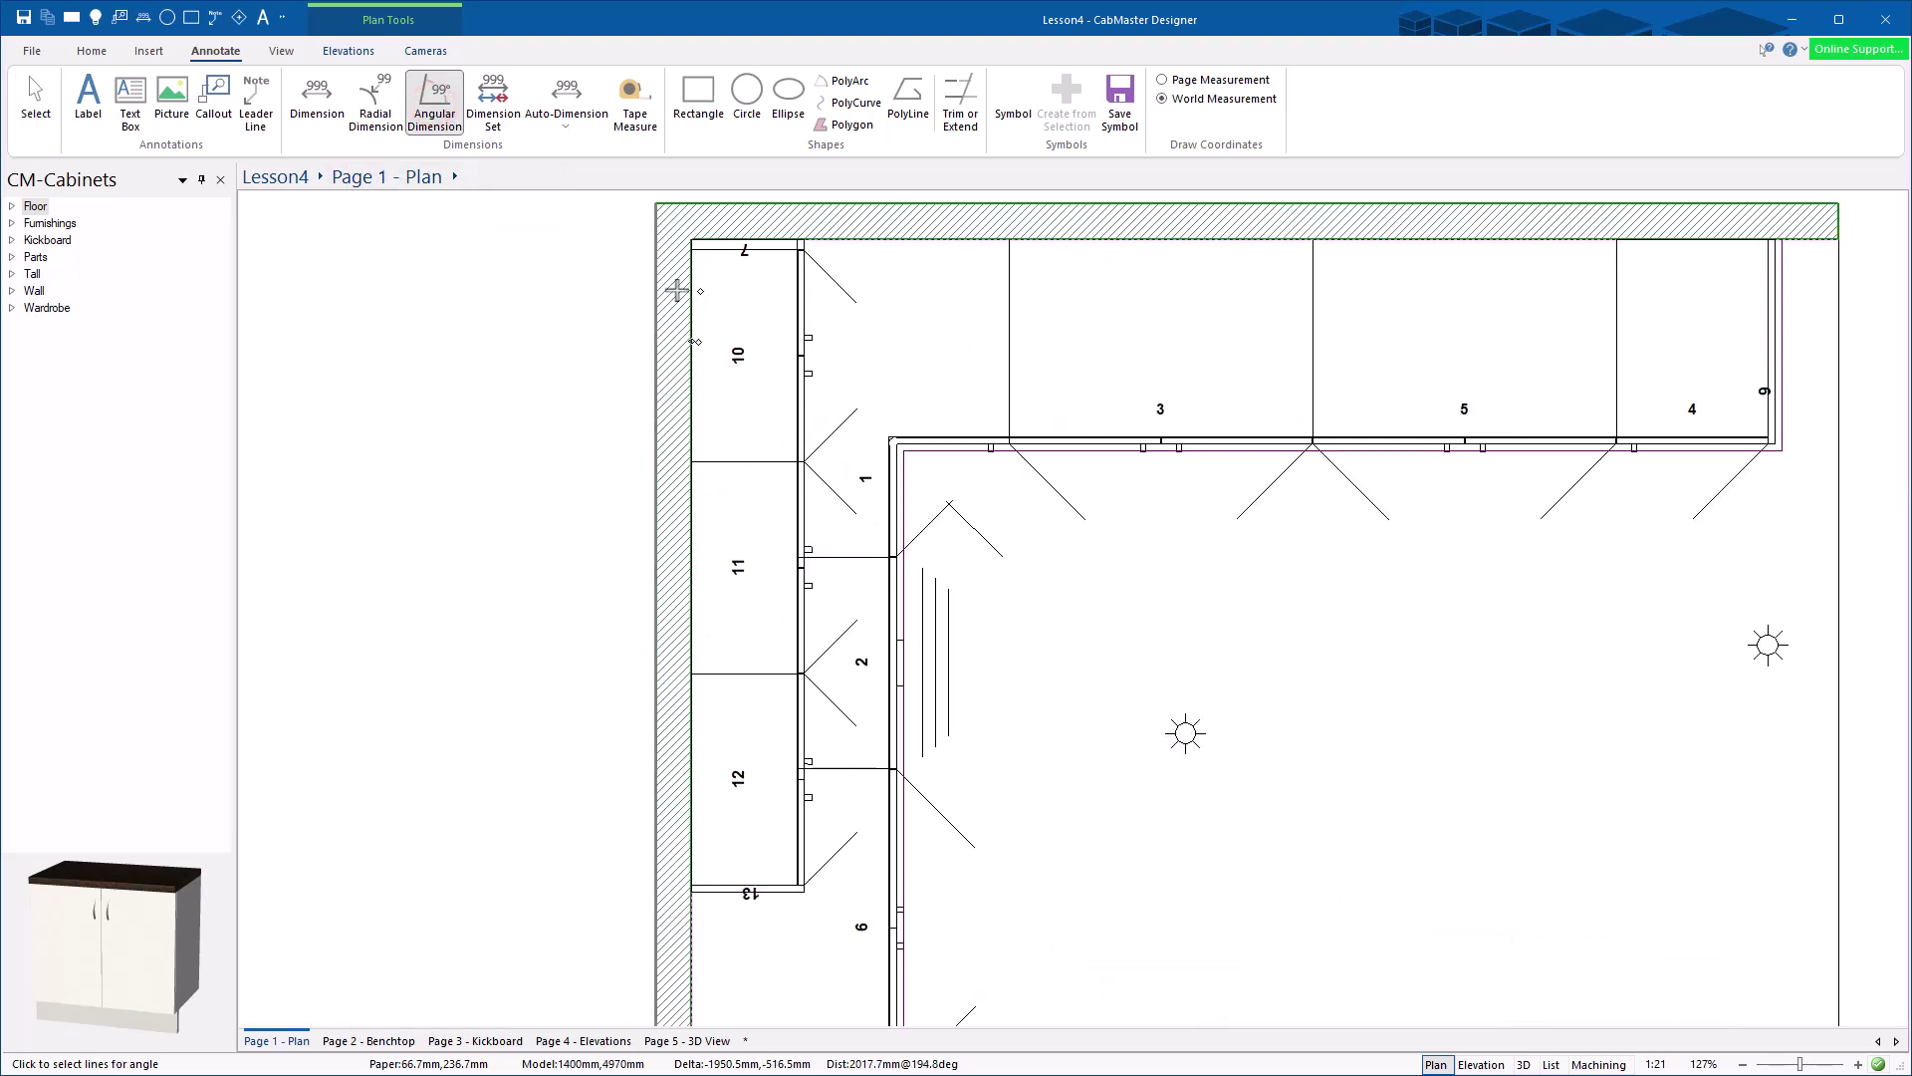
pyautogui.scroll(2, 674, 282)
pyautogui.click(695, 325)
pyautogui.scroll(-1, 697, 329)
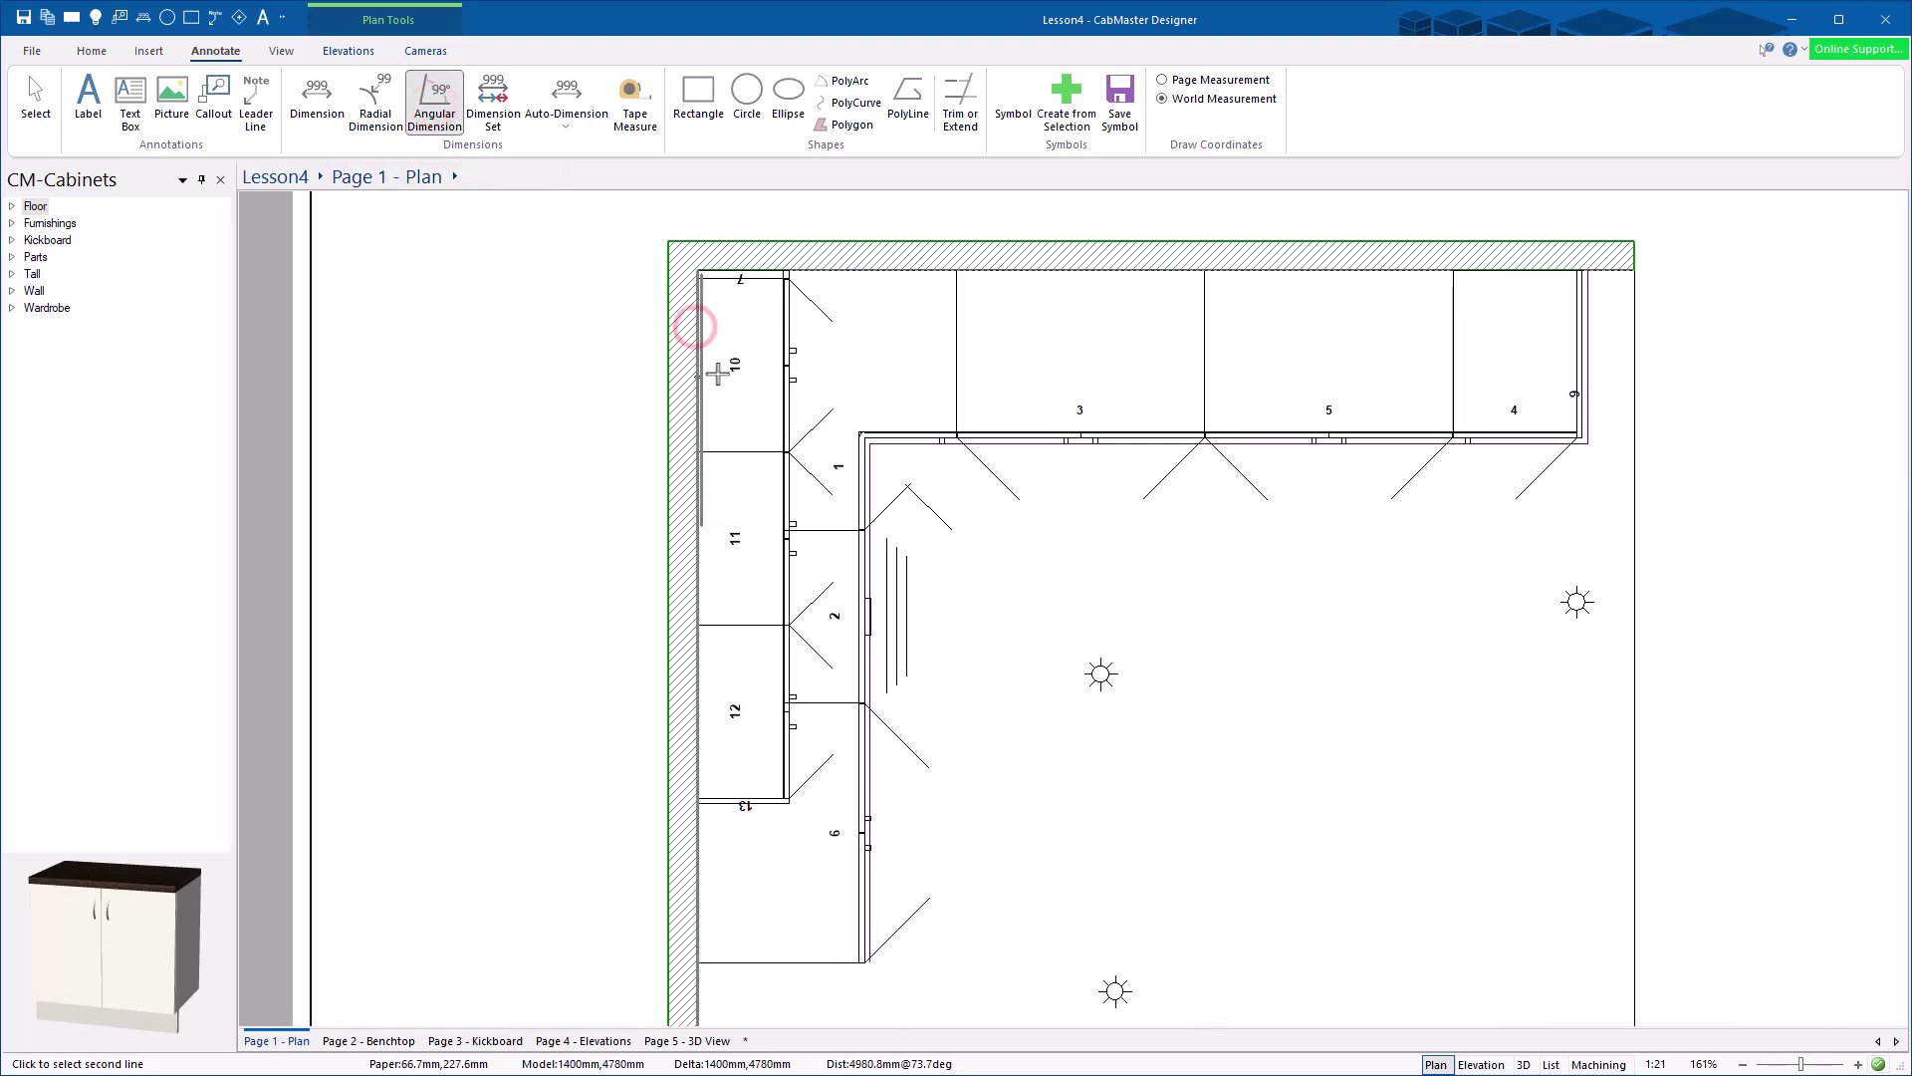
pyautogui.click(840, 264)
pyautogui.click(754, 331)
pyautogui.click(35, 105)
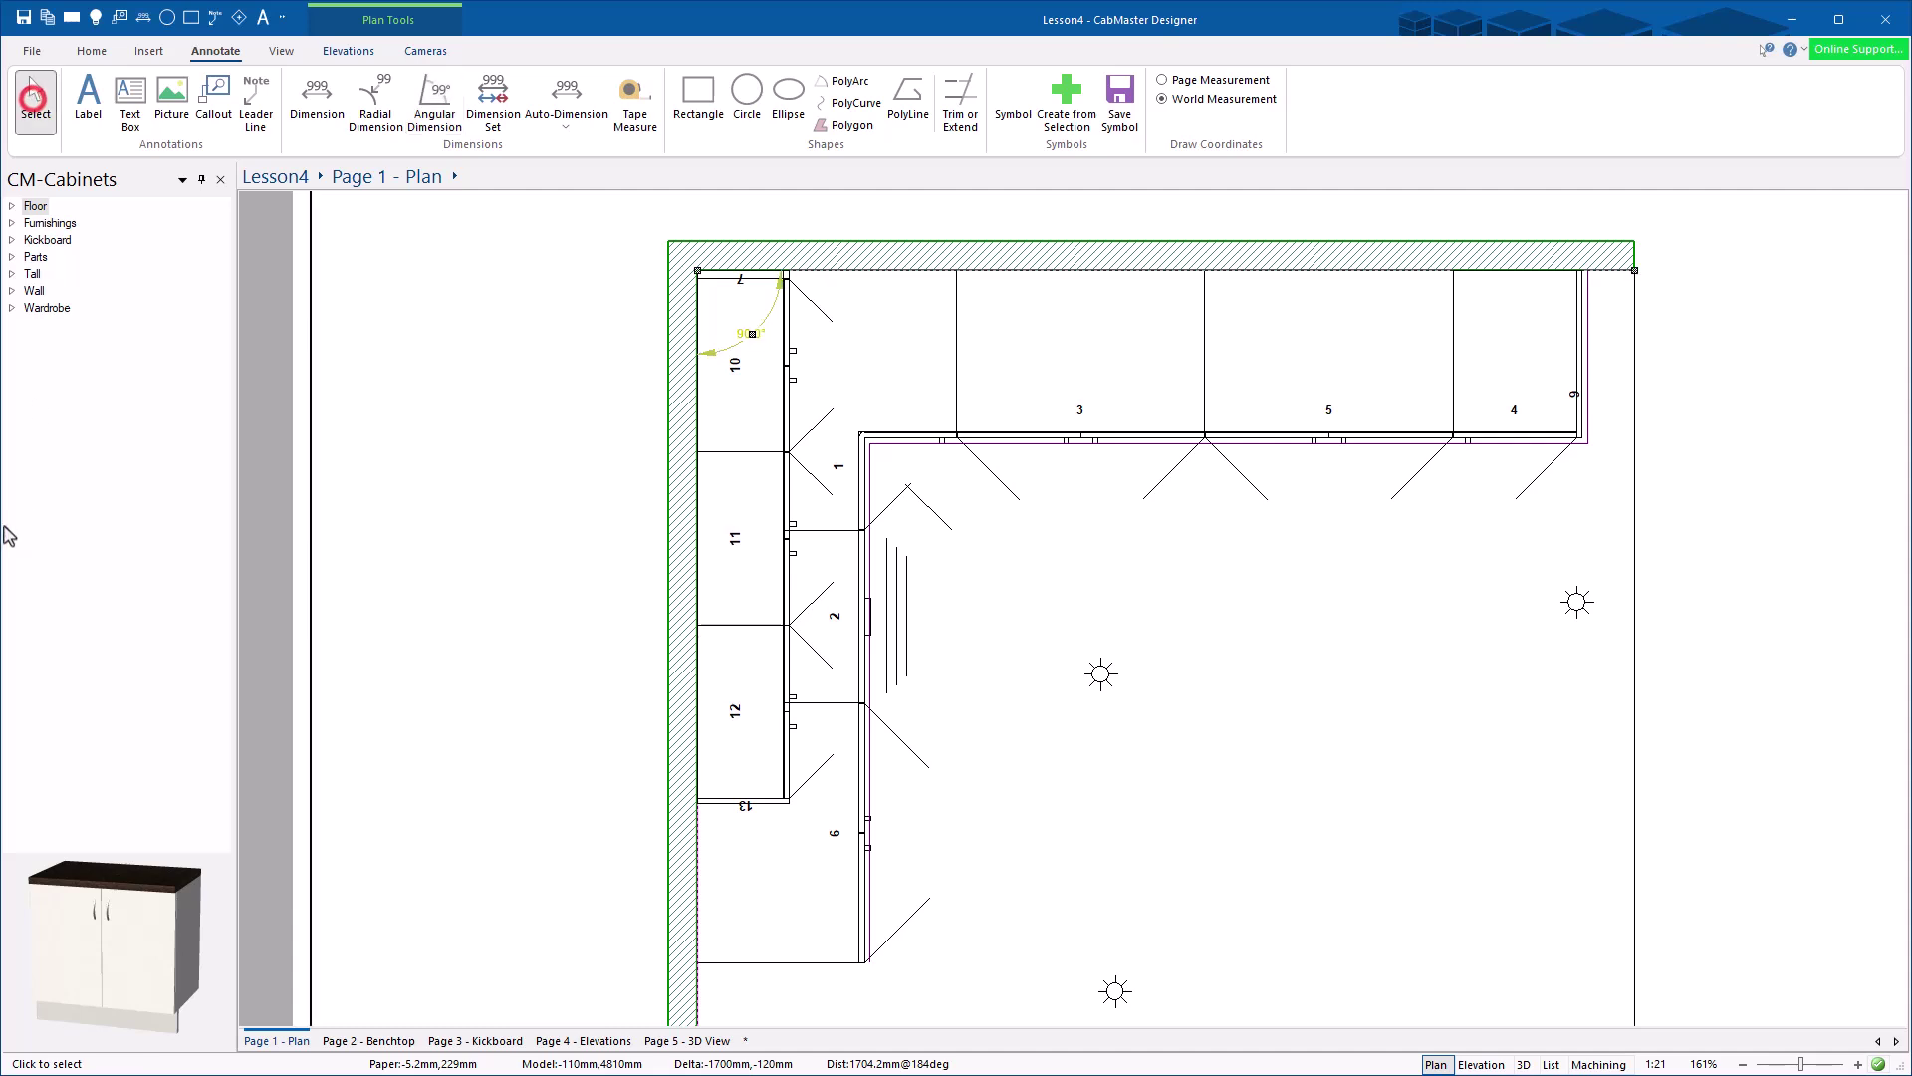
pyautogui.press('Delete')
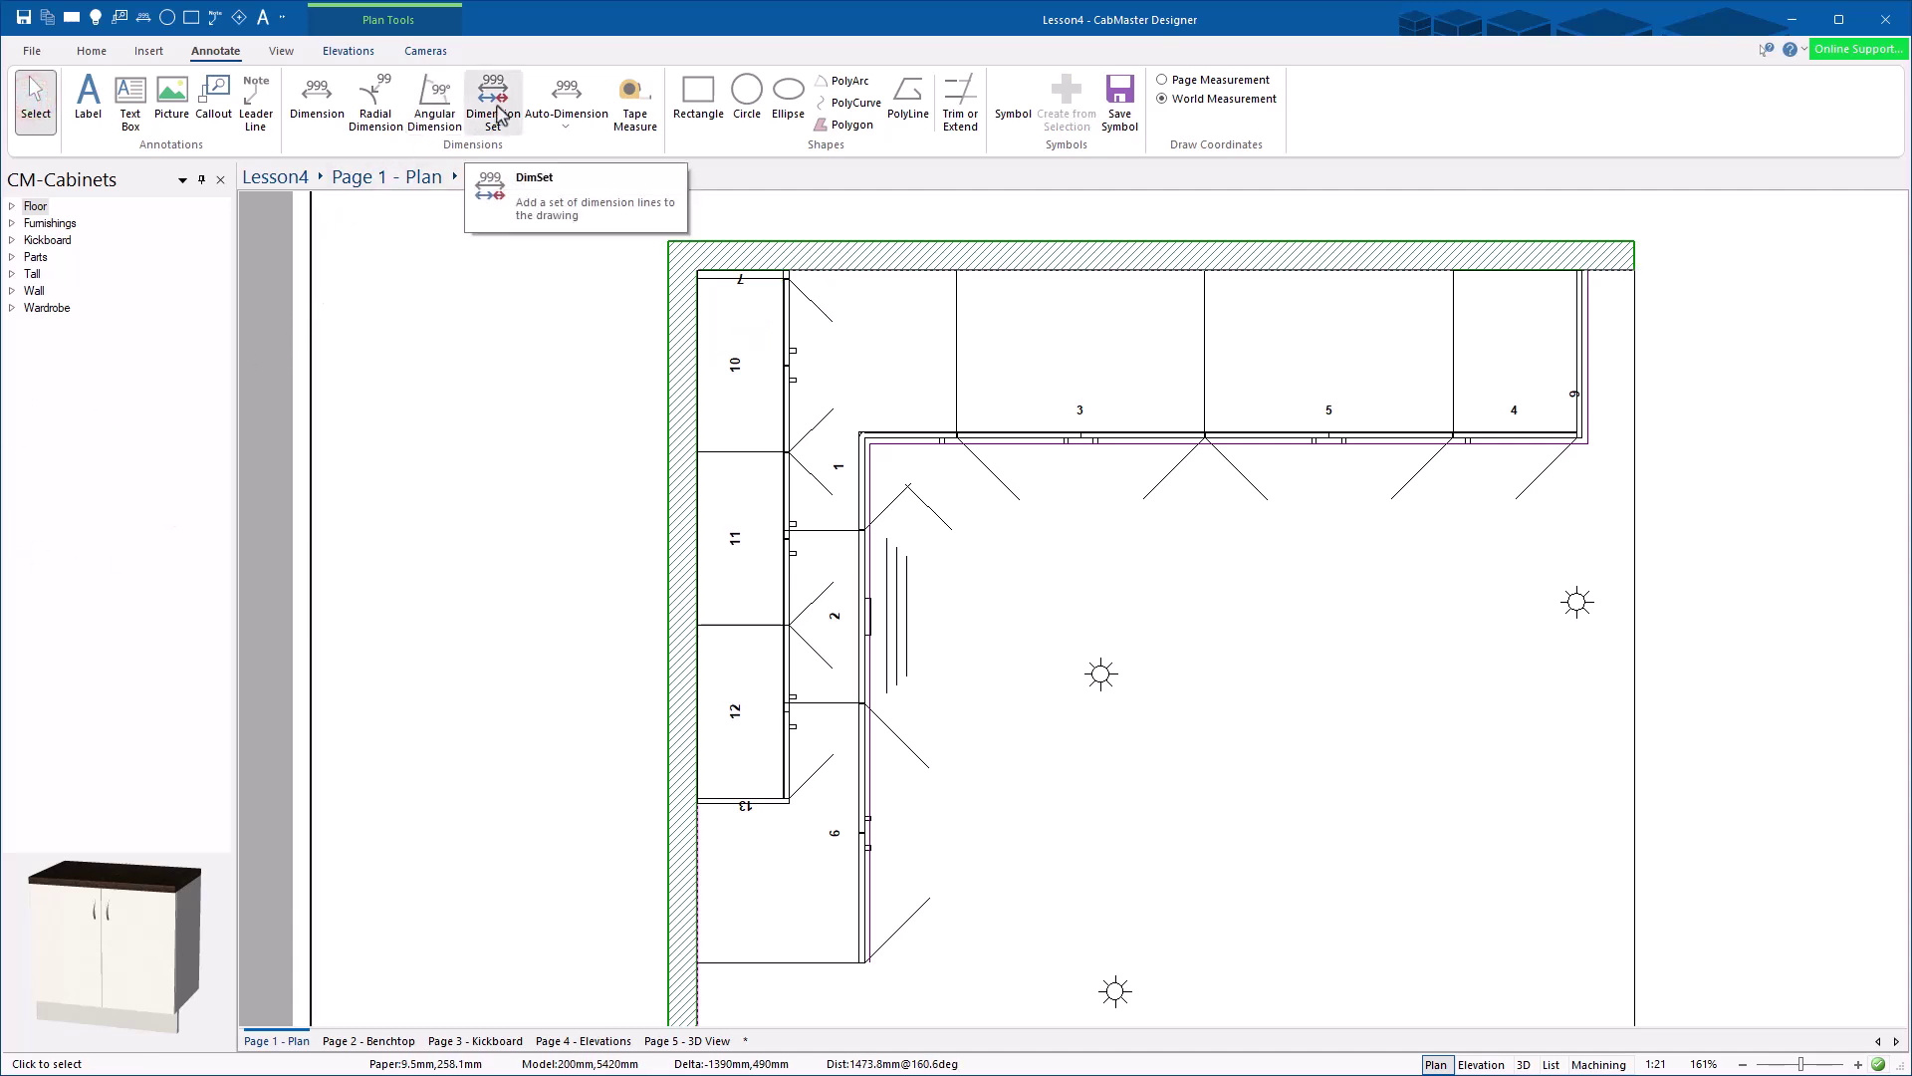
pyautogui.click(570, 100)
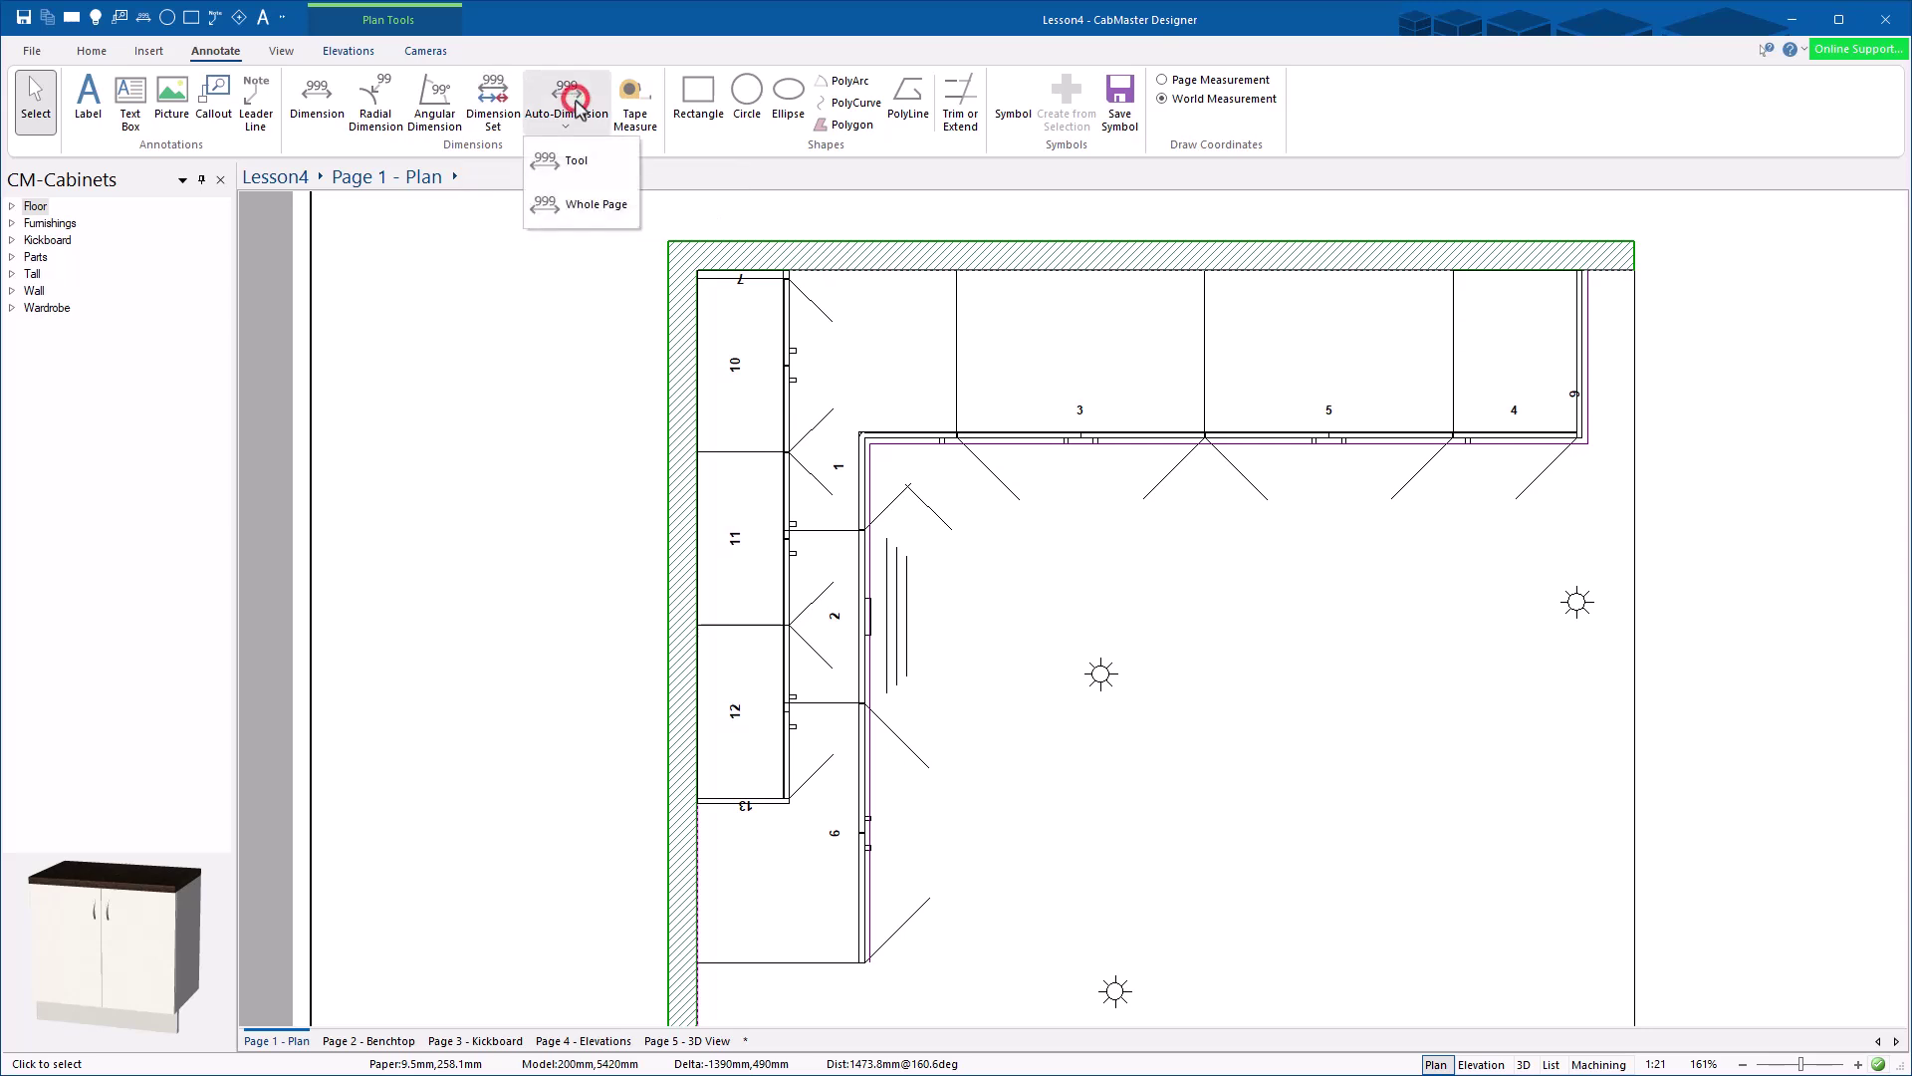
pyautogui.click(572, 95)
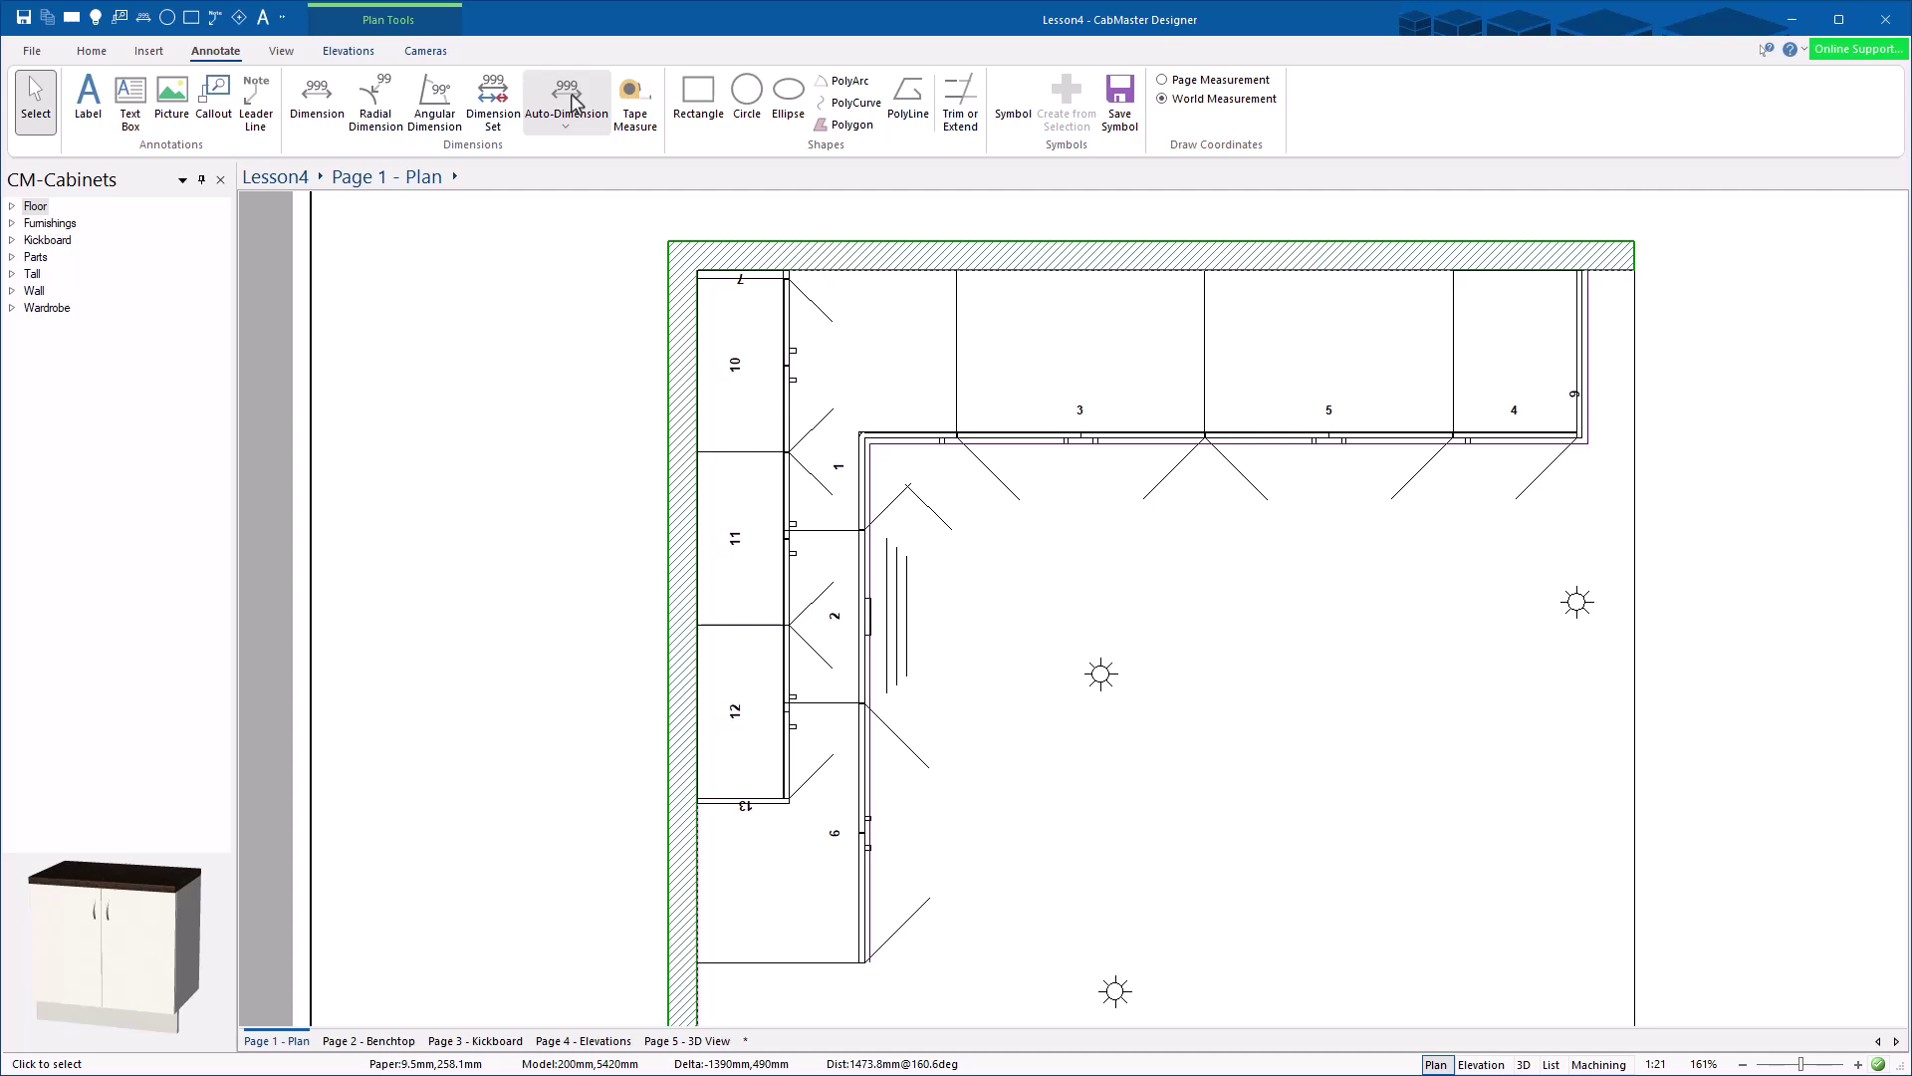
pyautogui.click(490, 97)
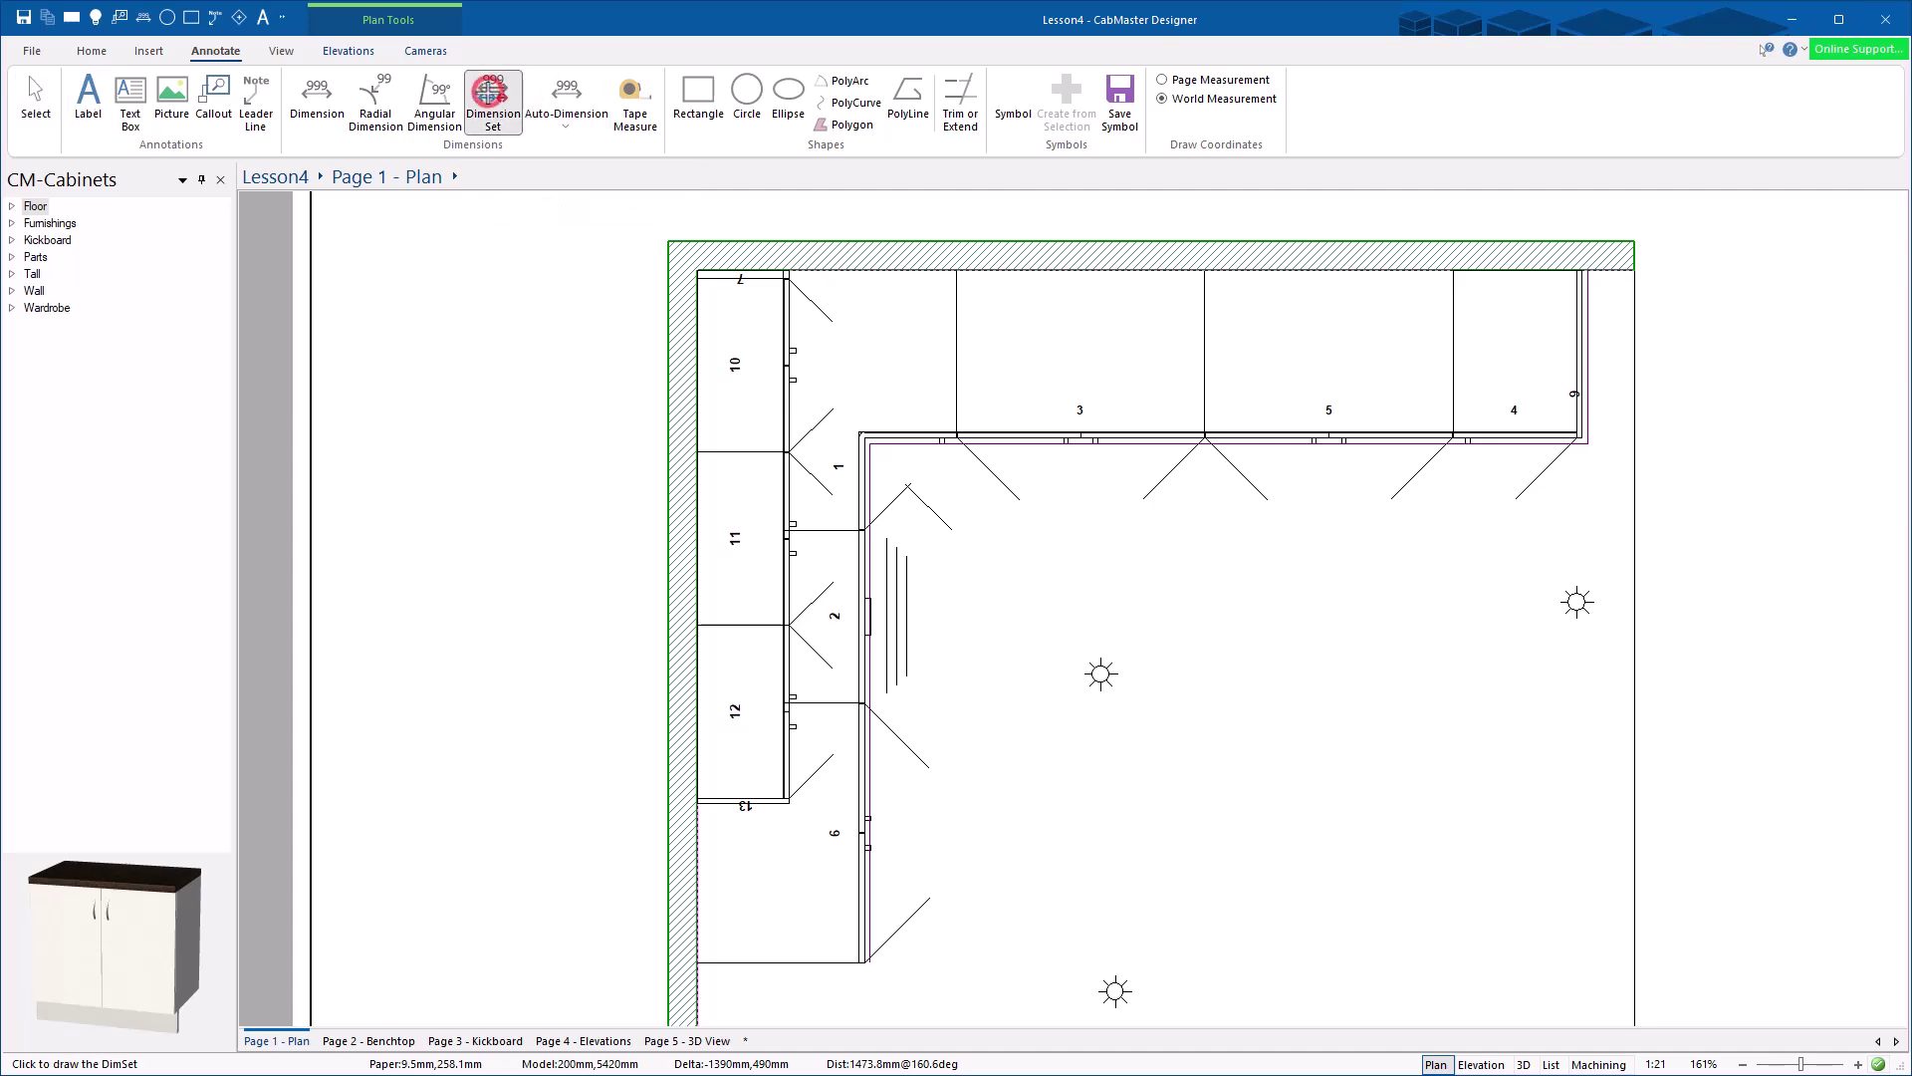
pyautogui.click(33, 101)
# Step: Generate automatic dimensions for the upper wall of the plan
pyautogui.click(1028, 250)
pyautogui.rightClick(1029, 251)
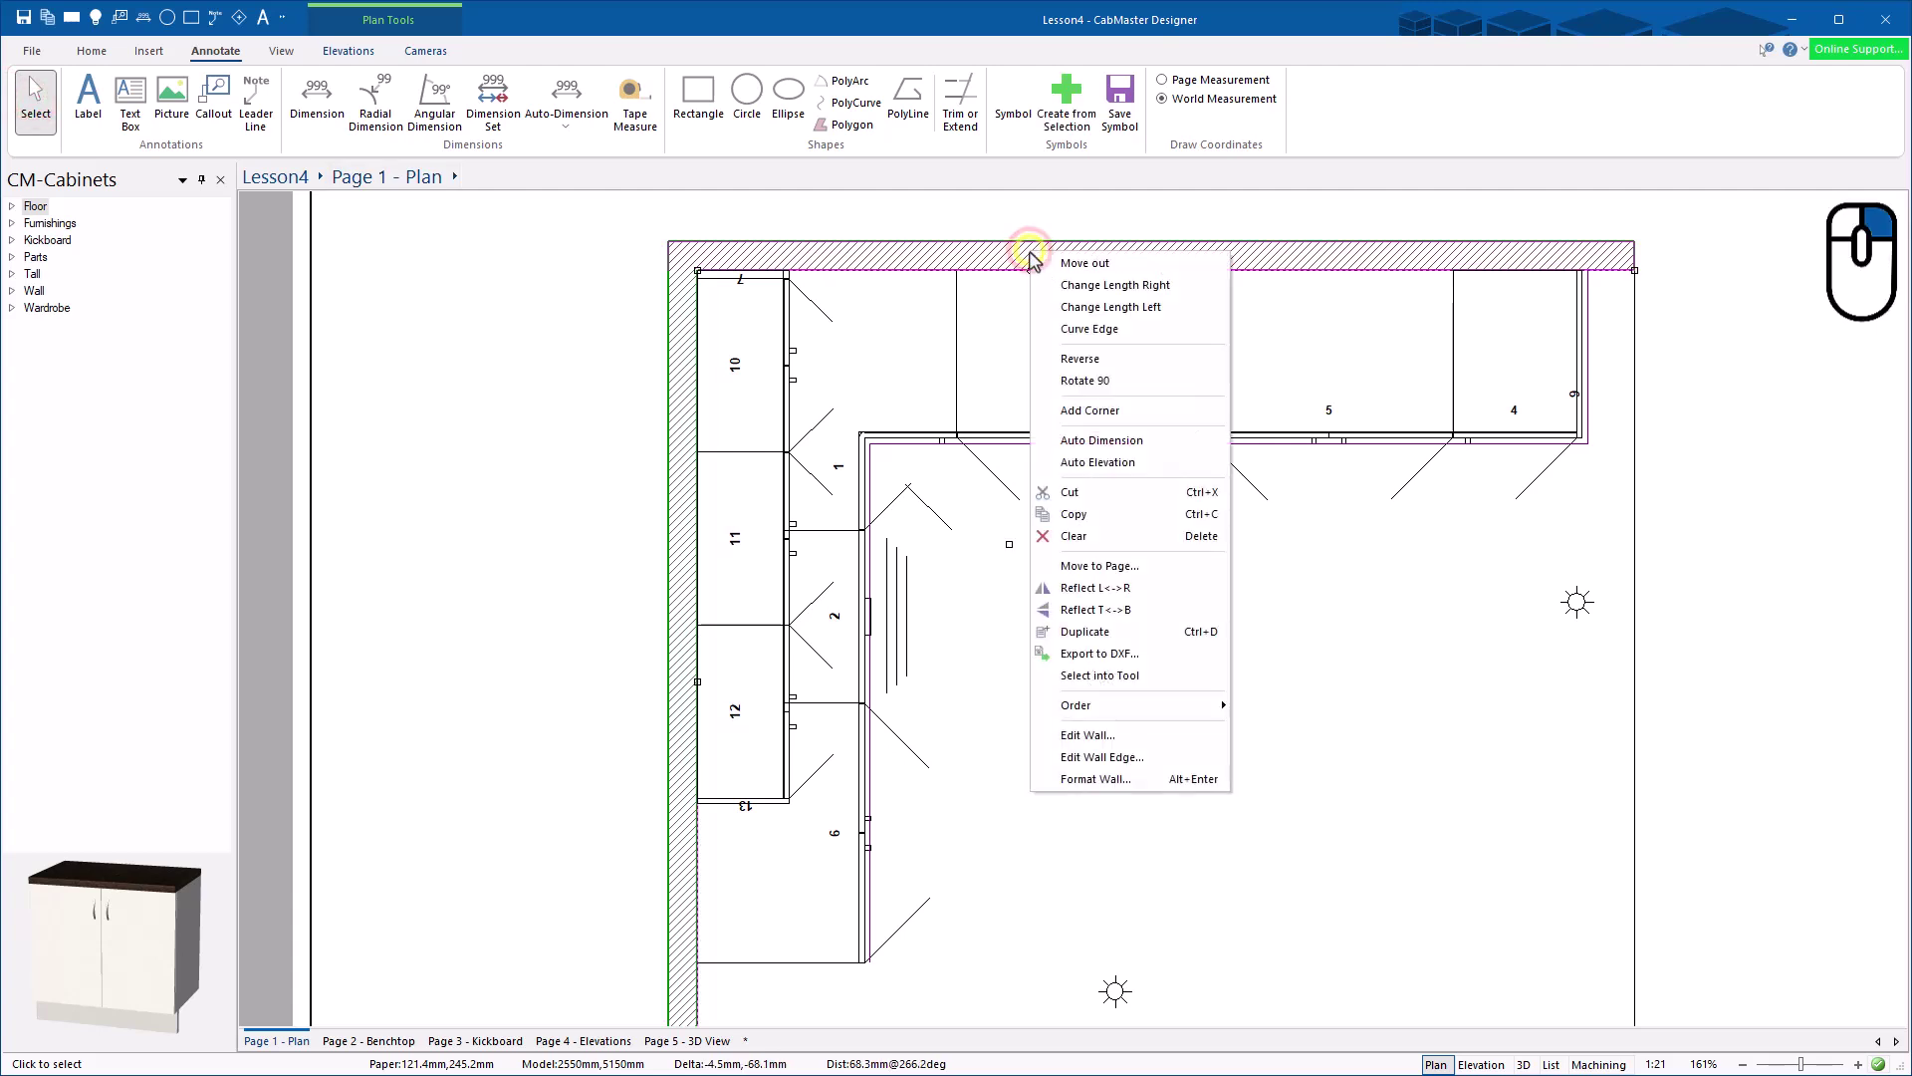
pyautogui.click(1116, 444)
pyautogui.scroll(-3, 1136, 652)
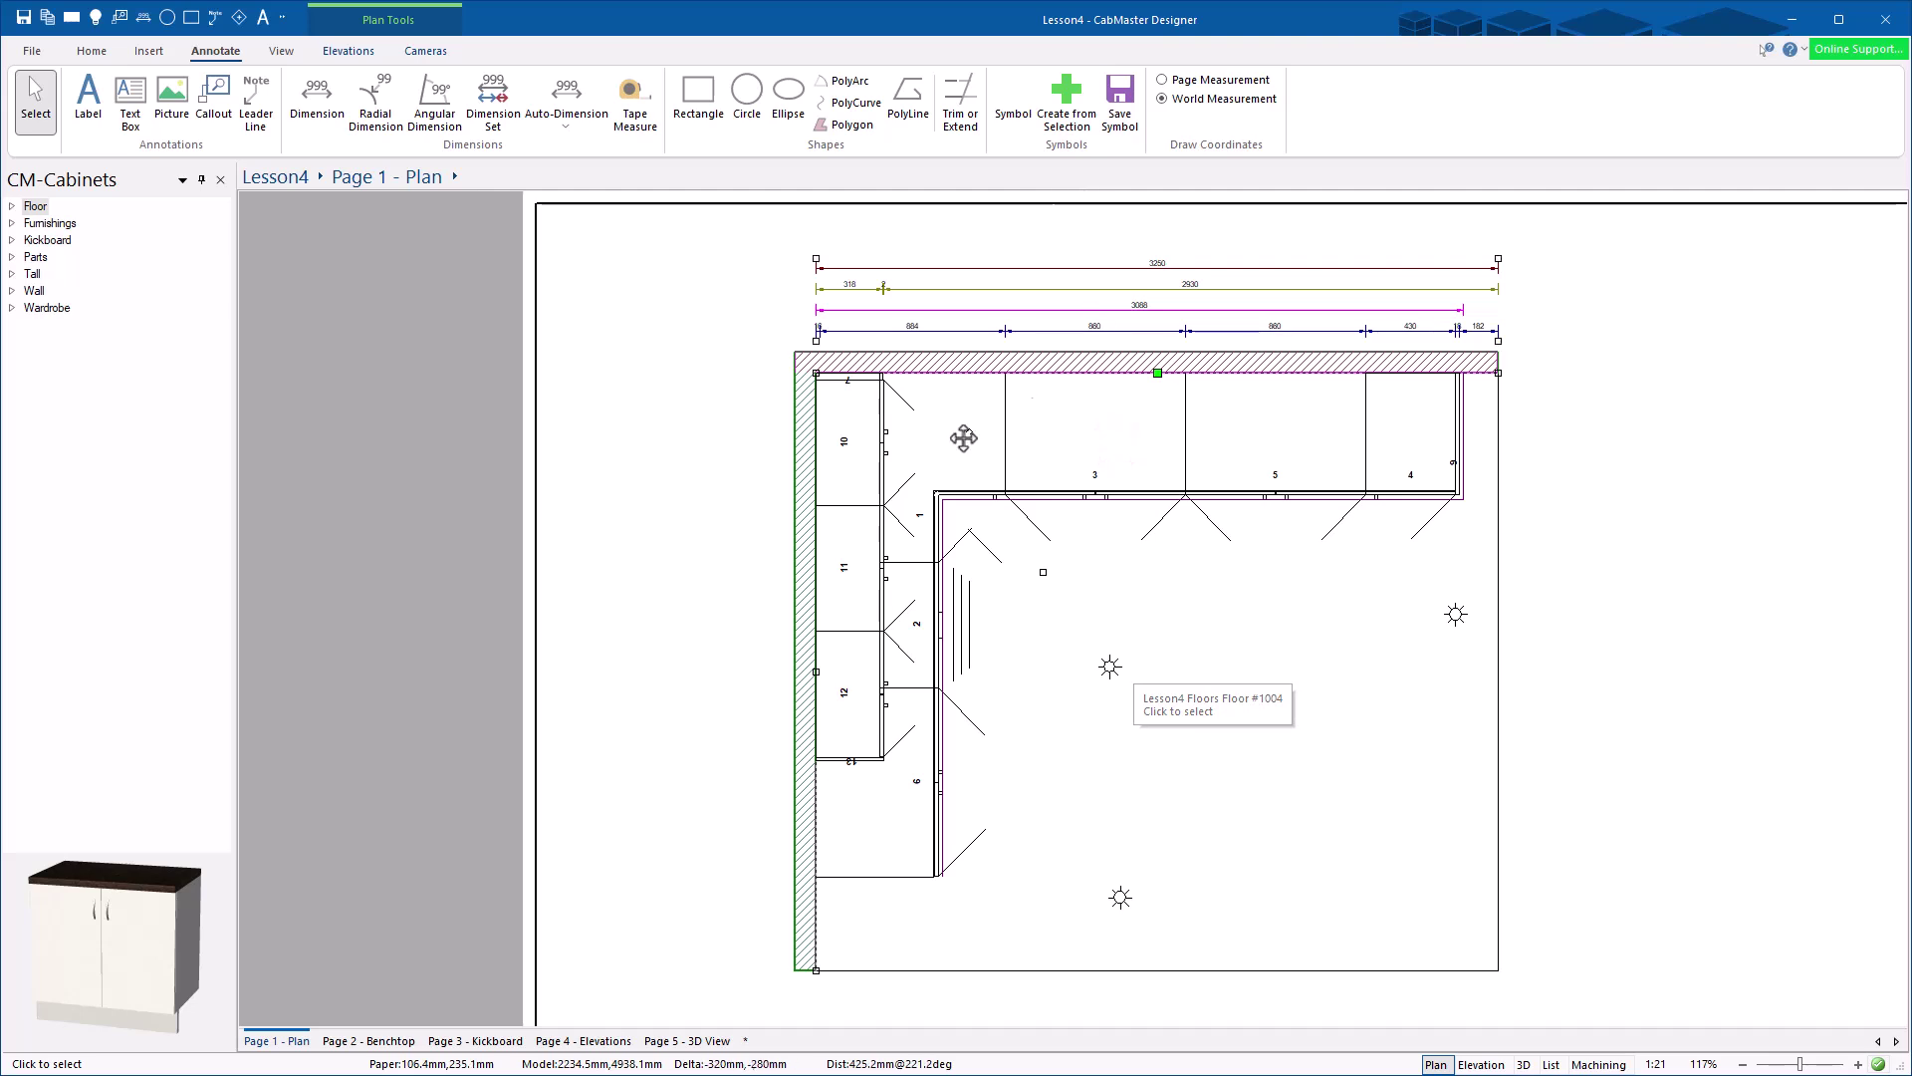
# Step: Generate automatic dimensions for the left wall of the plan
pyautogui.click(819, 539)
pyautogui.rightClick(819, 538)
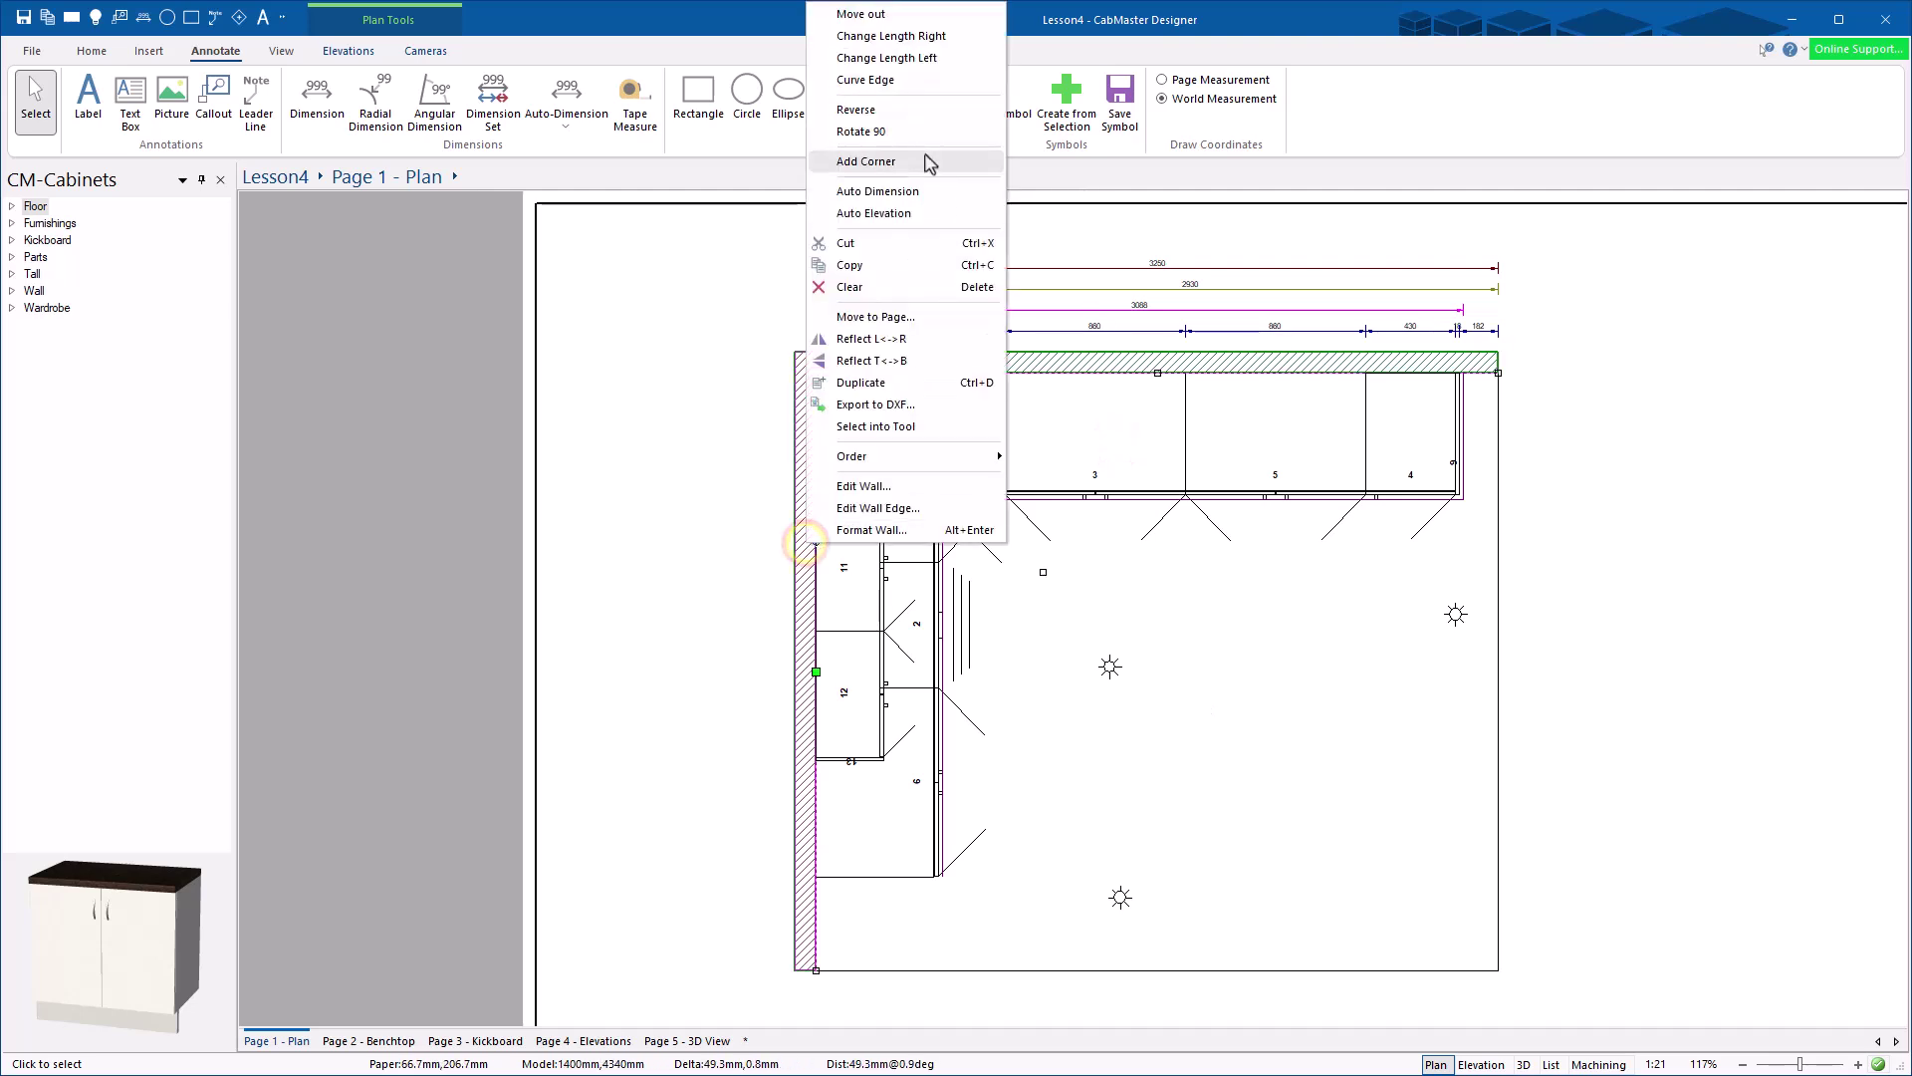
pyautogui.click(939, 204)
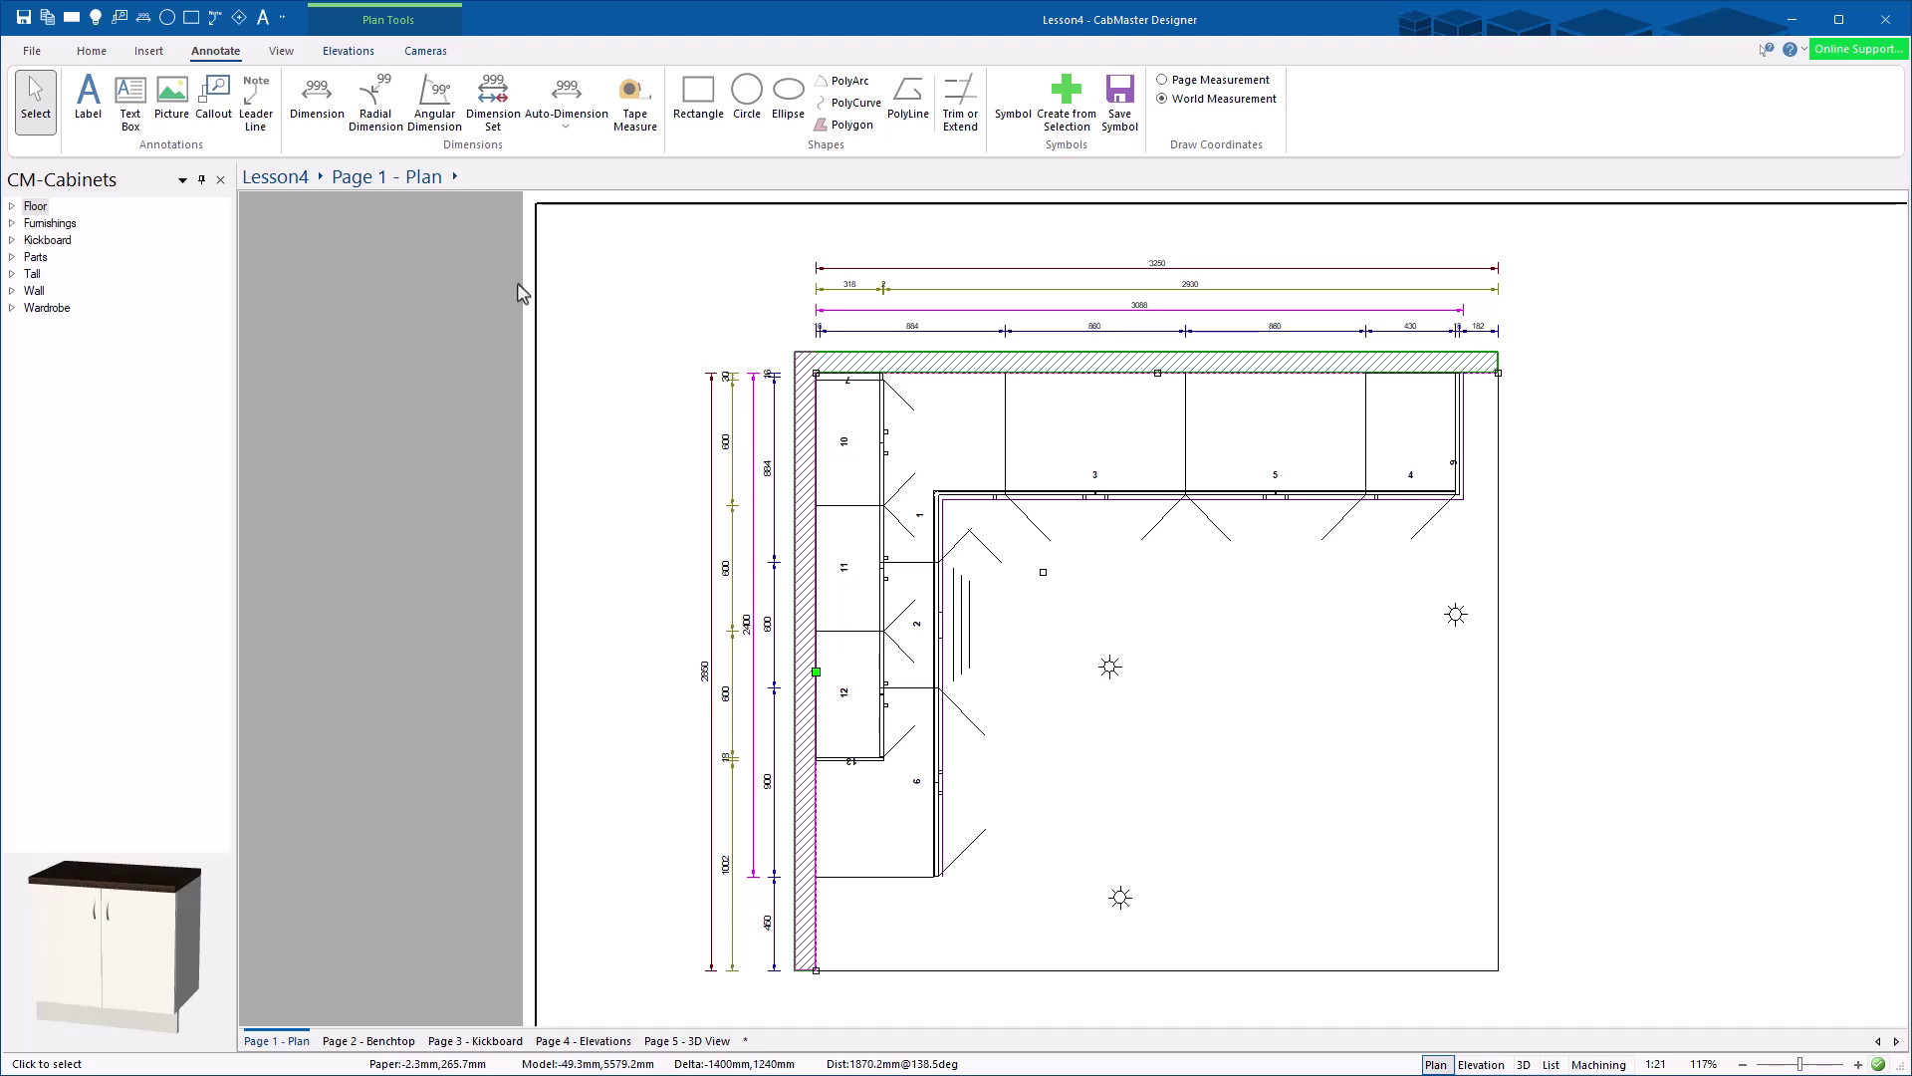
# Step: Move the 16 and 30 labels at the upper end of the left wall's dimension chains clear of their lines
pyautogui.scroll(5, 699, 388)
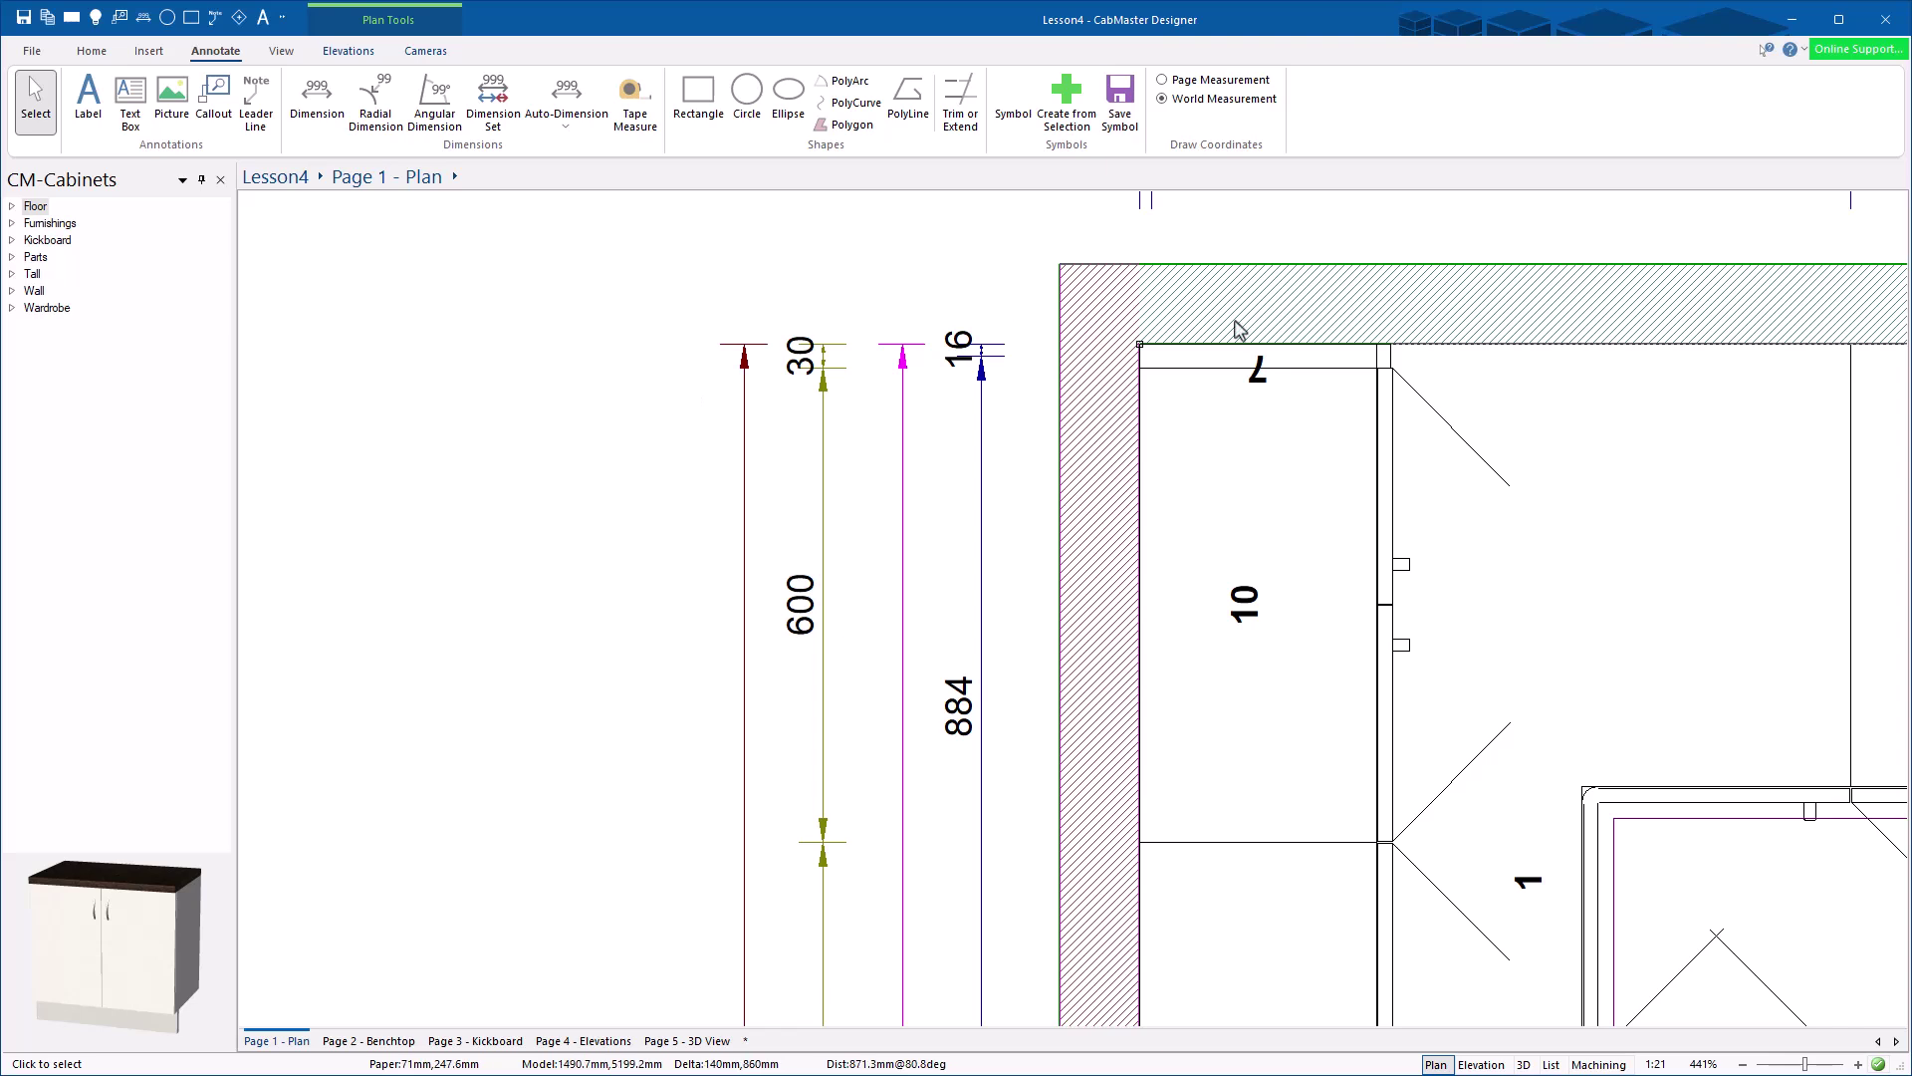
pyautogui.keyDown('ctrl'); pyautogui.click(989, 345); pyautogui.keyUp('ctrl')
pyautogui.keyDown('ctrl'); pyautogui.moveTo(989, 344); pyautogui.dragTo(966, 312); pyautogui.keyUp('ctrl')
pyautogui.keyDown('ctrl'); pyautogui.moveTo(799, 351); pyautogui.dragTo(802, 316); pyautogui.keyUp('ctrl')
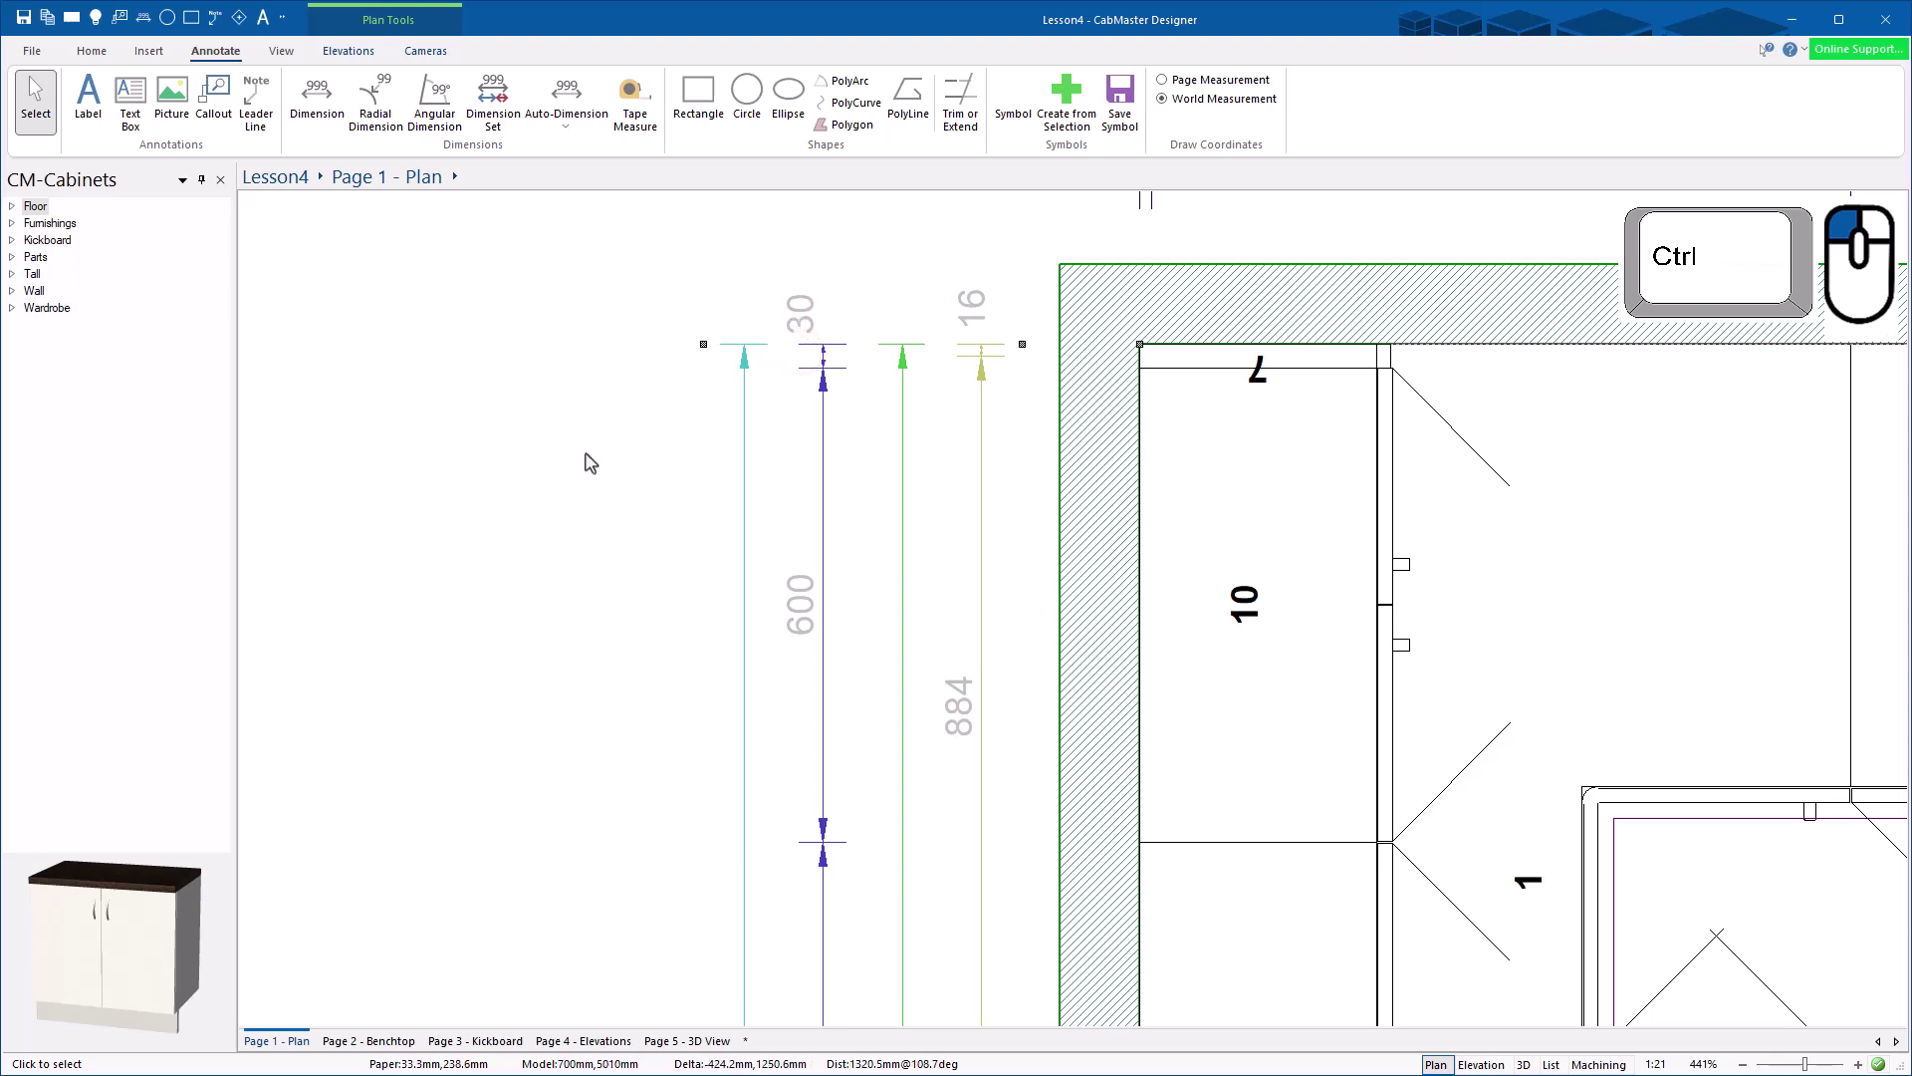
# Step: Open the upper wall's dimension set and toggle the Base_Cabinets, Benchtop and Overall_Wall lines off and back on
pyautogui.press('Home')
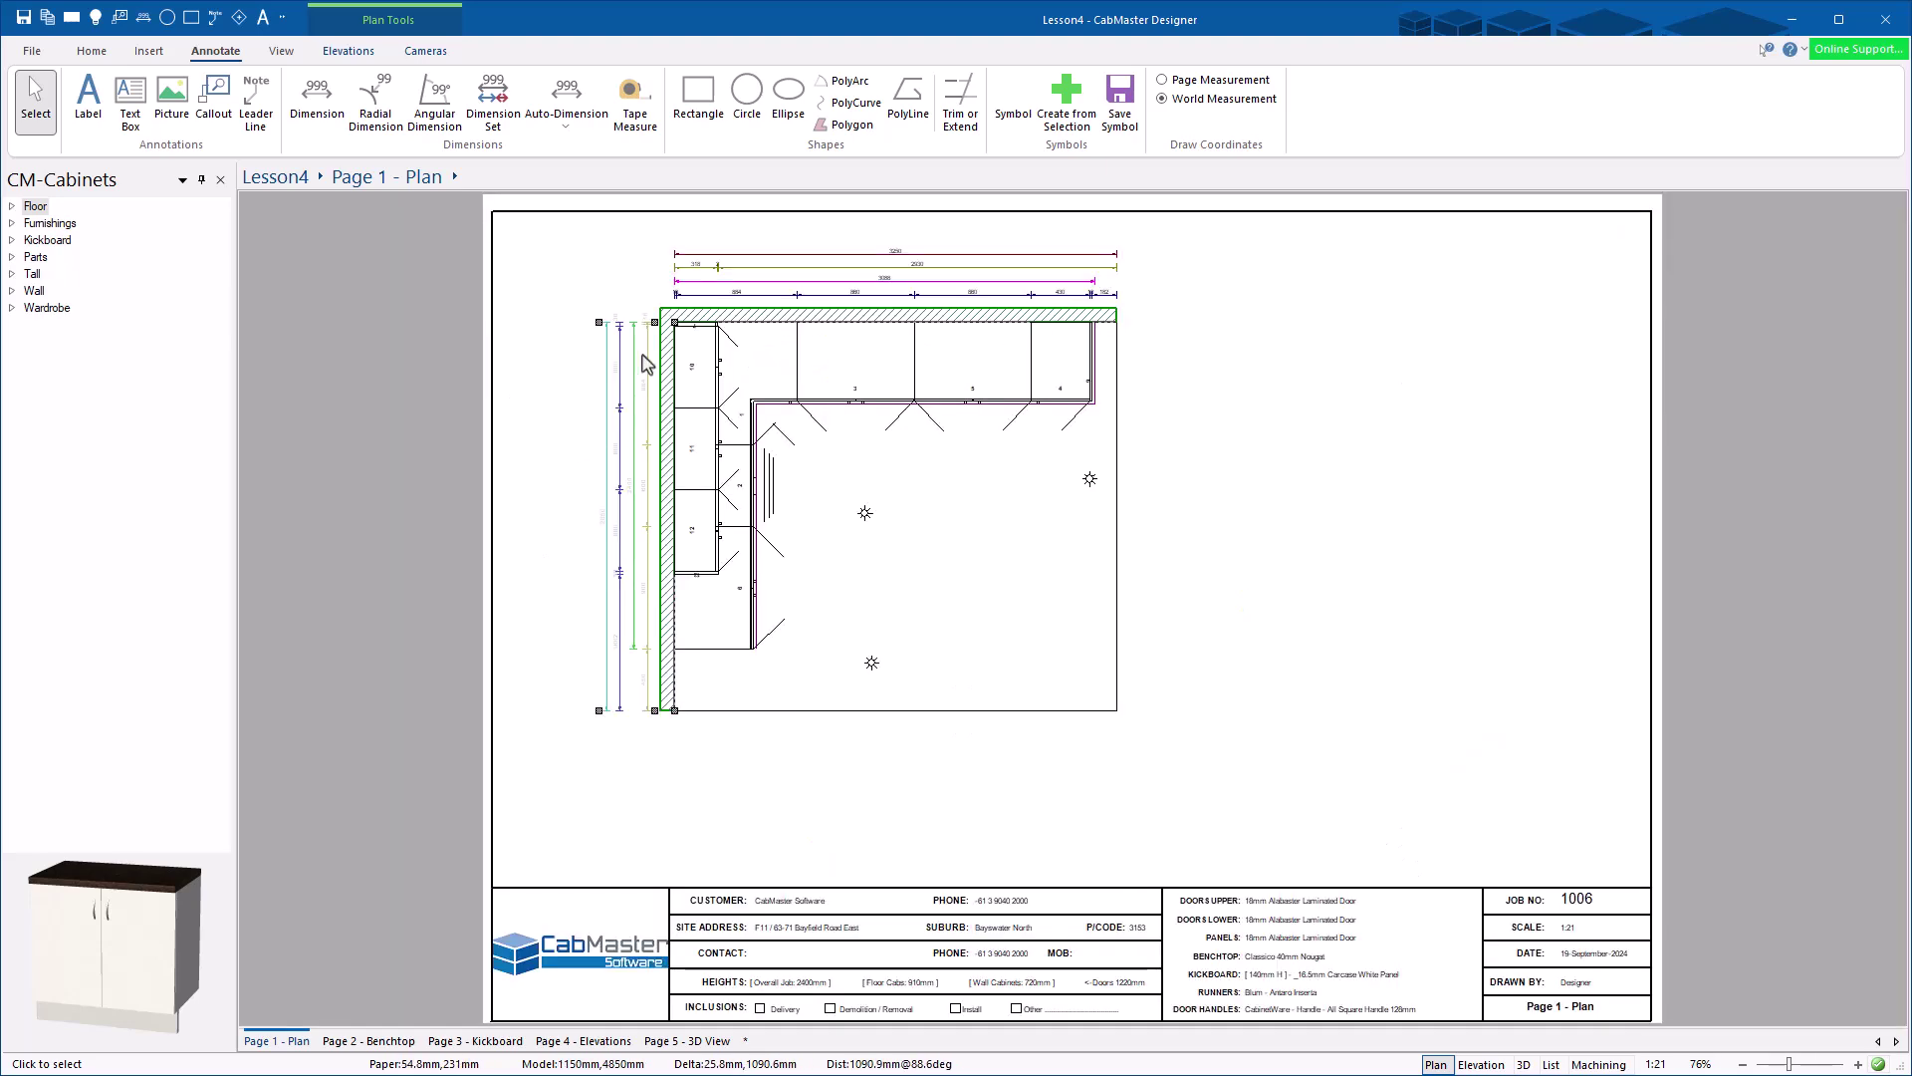
pyautogui.click(614, 300)
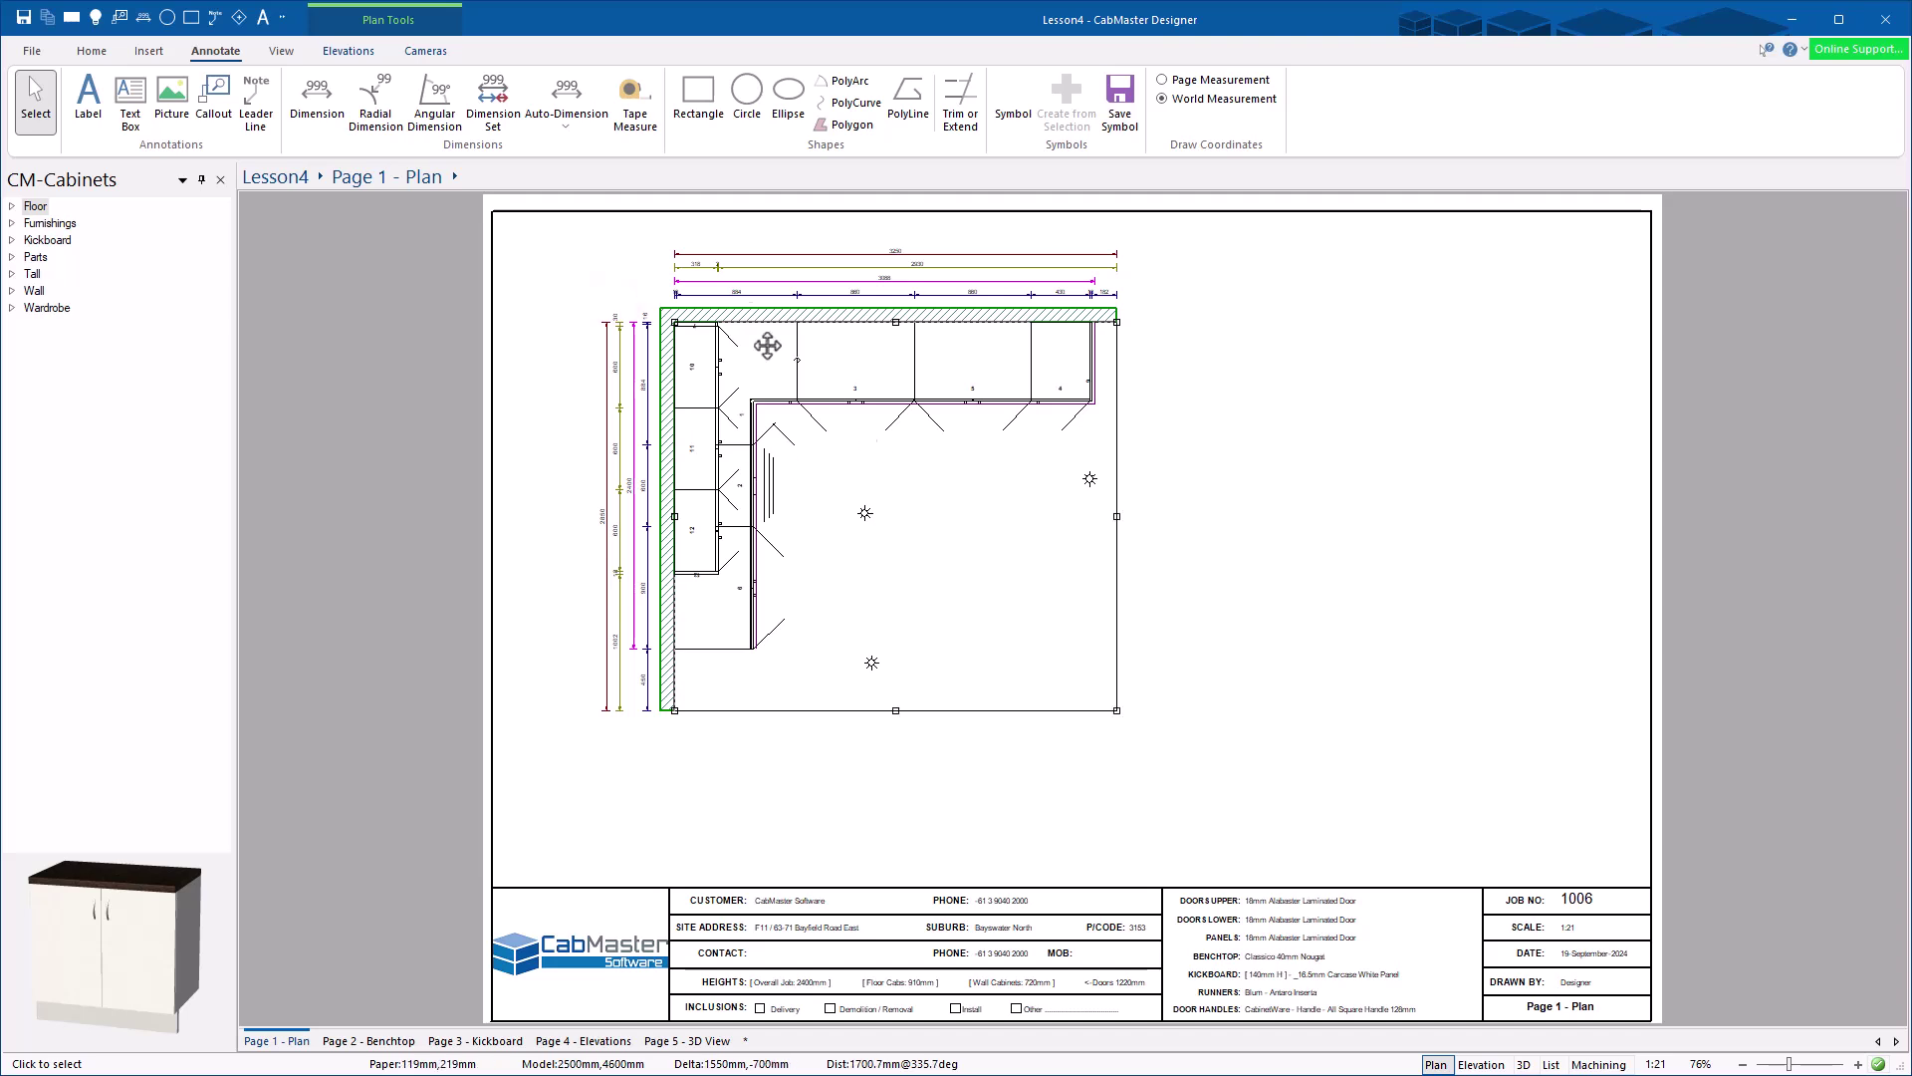
pyautogui.doubleClick(742, 283)
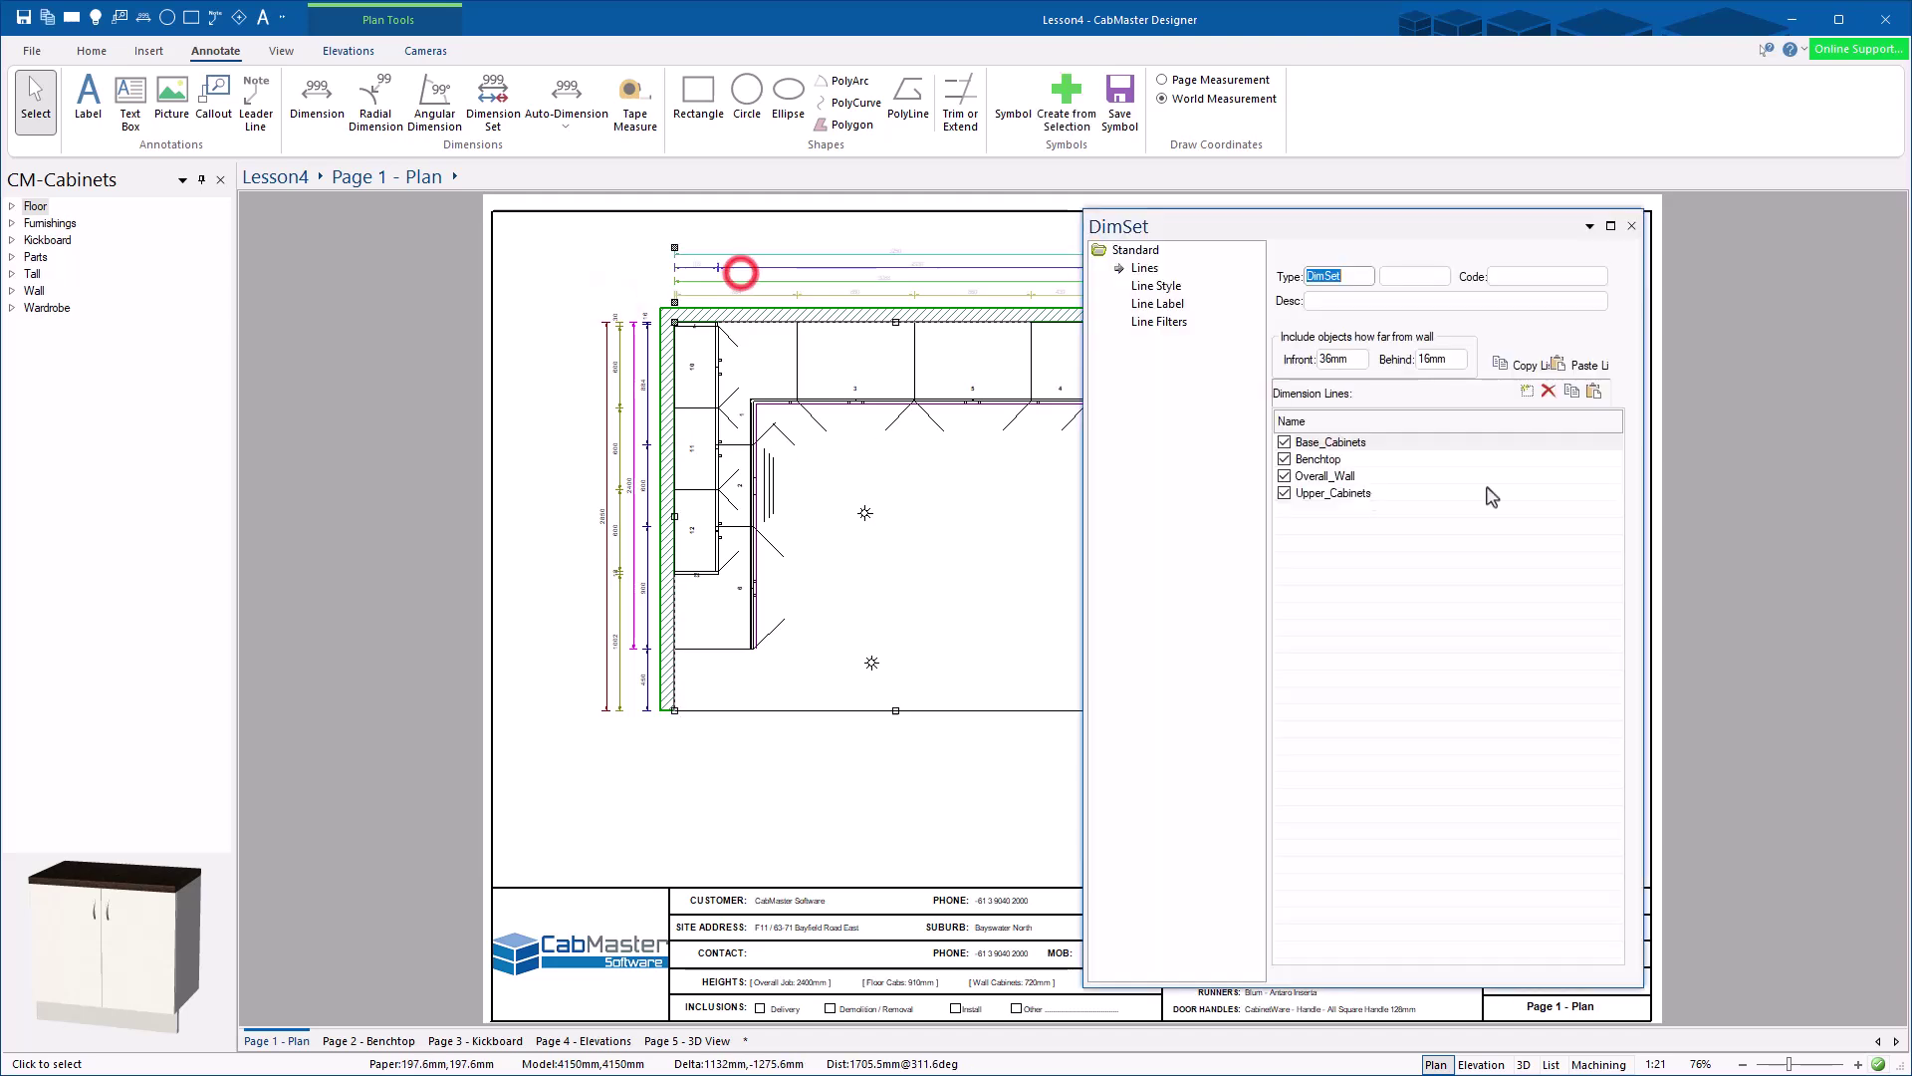
pyautogui.click(1284, 442)
pyautogui.click(1284, 458)
pyautogui.click(1283, 475)
pyautogui.click(1283, 459)
pyautogui.click(1284, 475)
pyautogui.click(1283, 441)
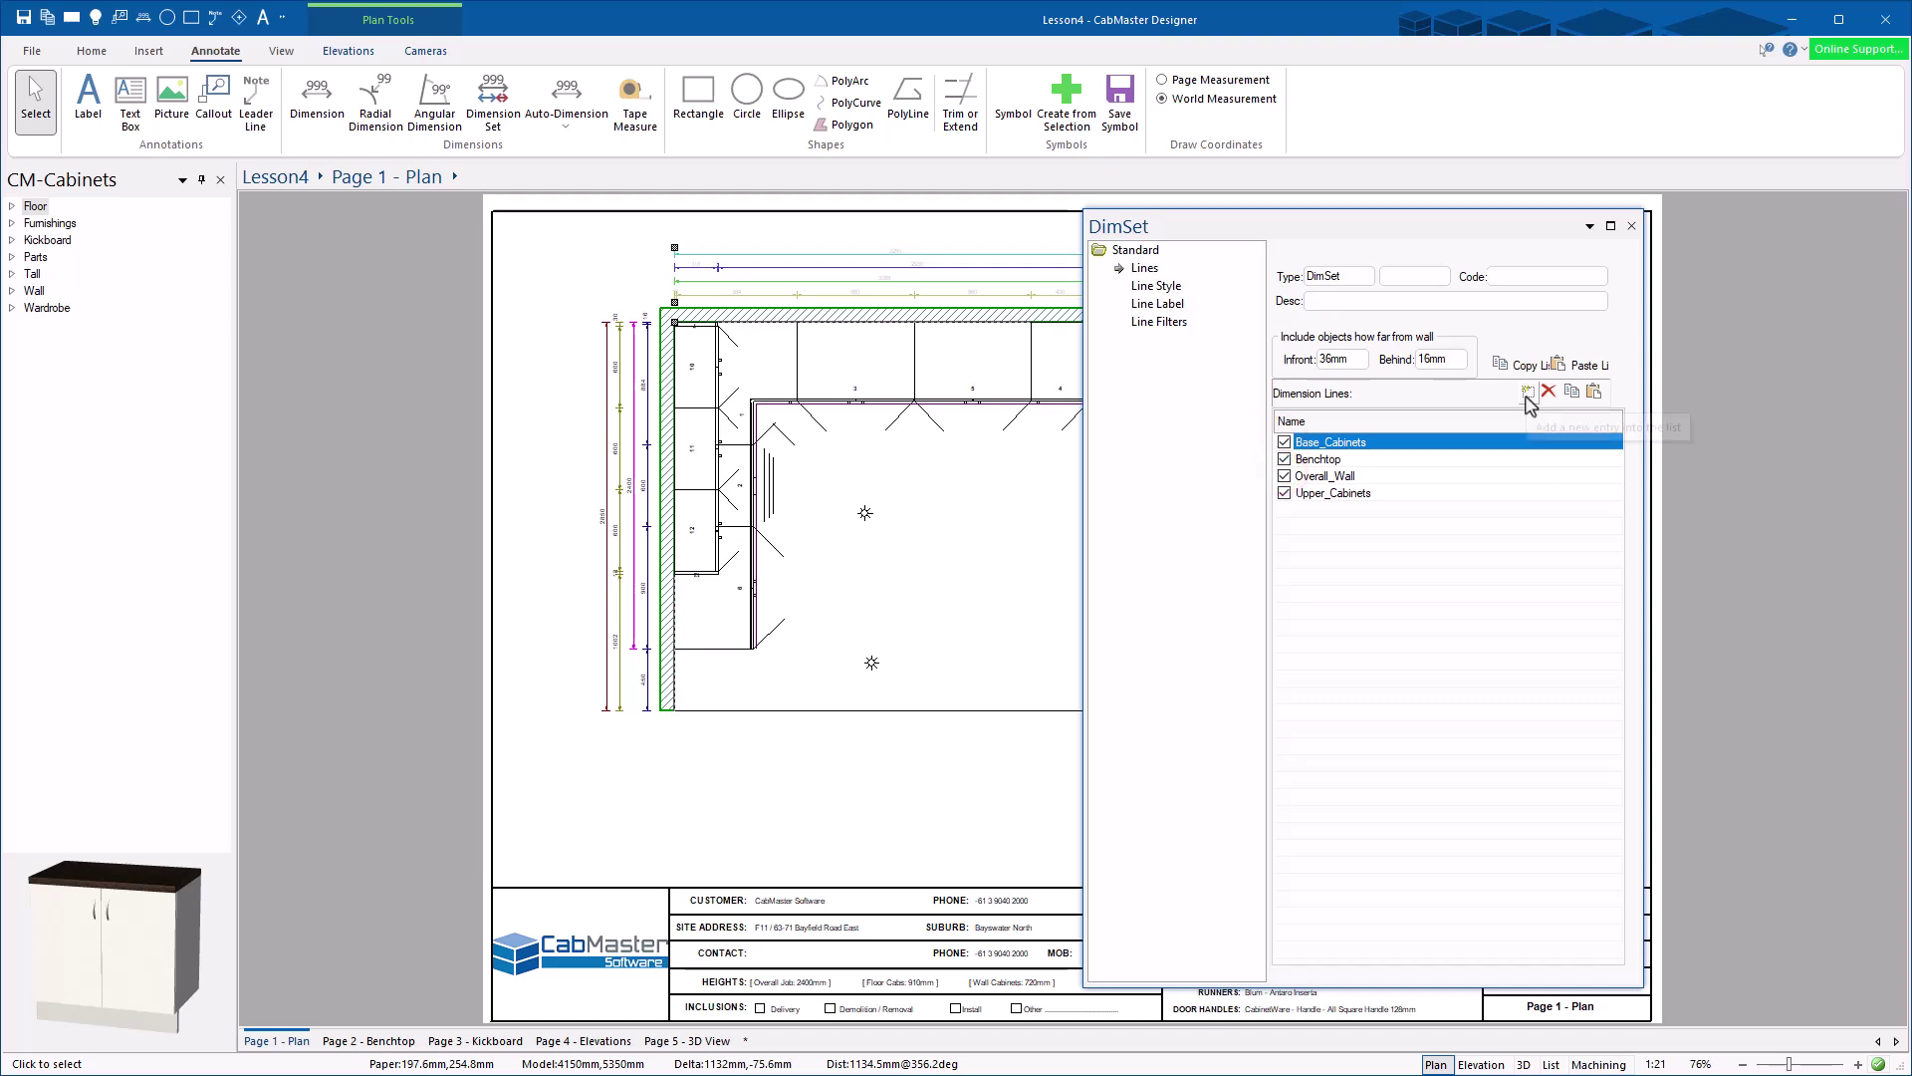
# Step: Set the Base_Cabinets dimension line to a dash-dot pattern and try the display toggles for its line, ticks and arrows
pyautogui.click(1157, 288)
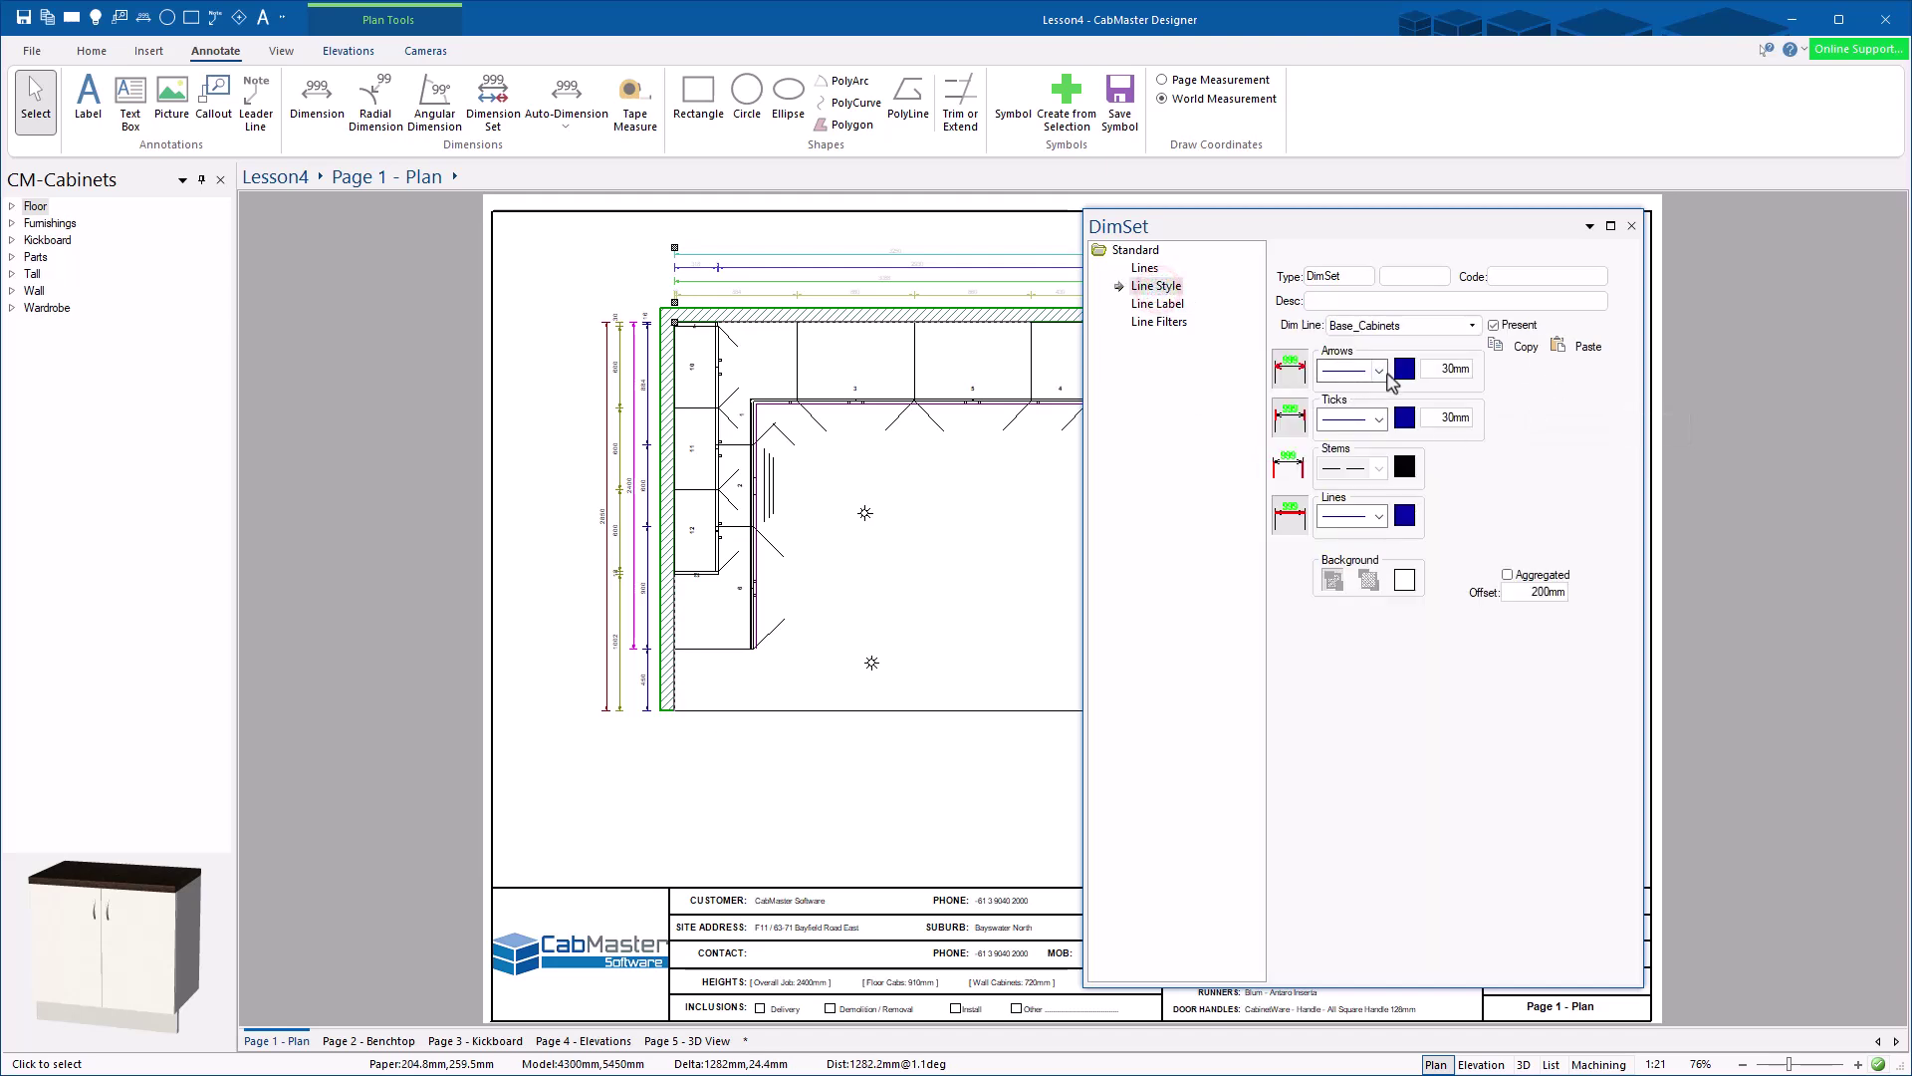
pyautogui.click(1379, 517)
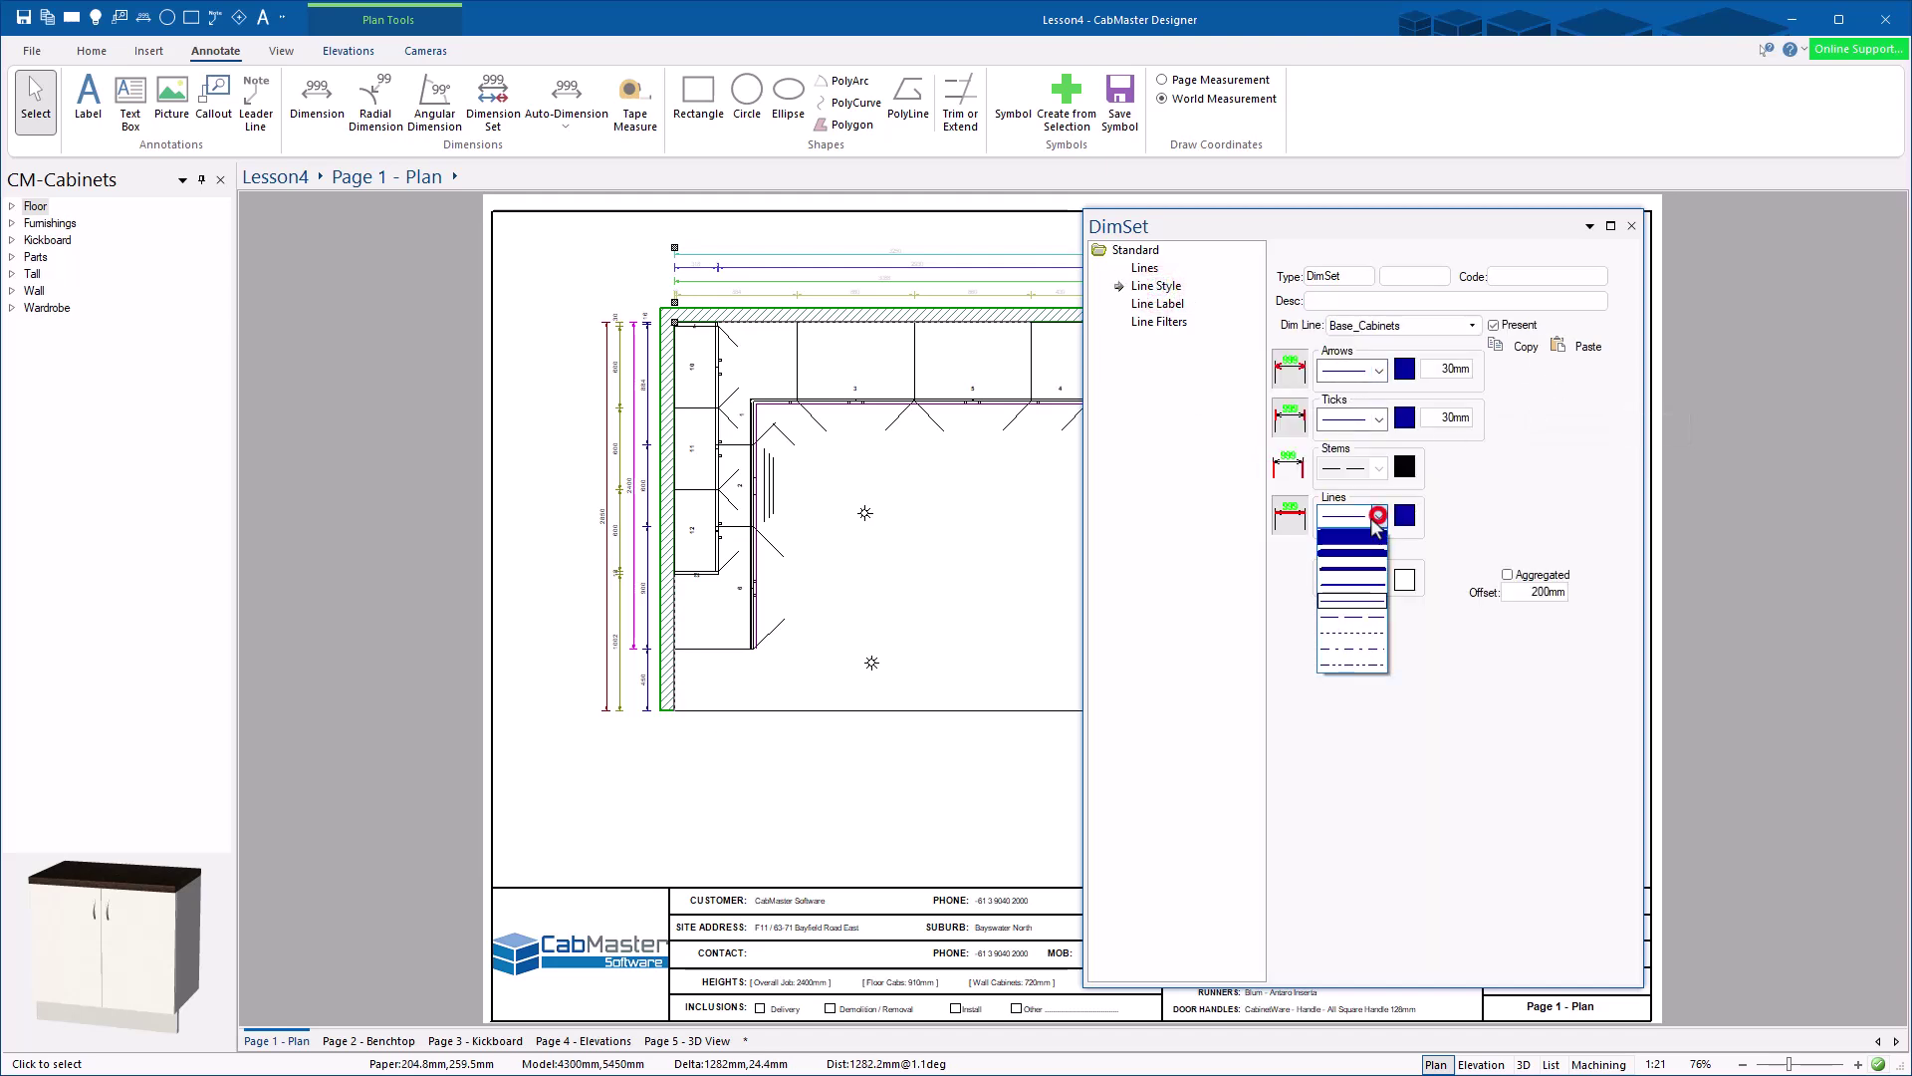
pyautogui.click(1355, 648)
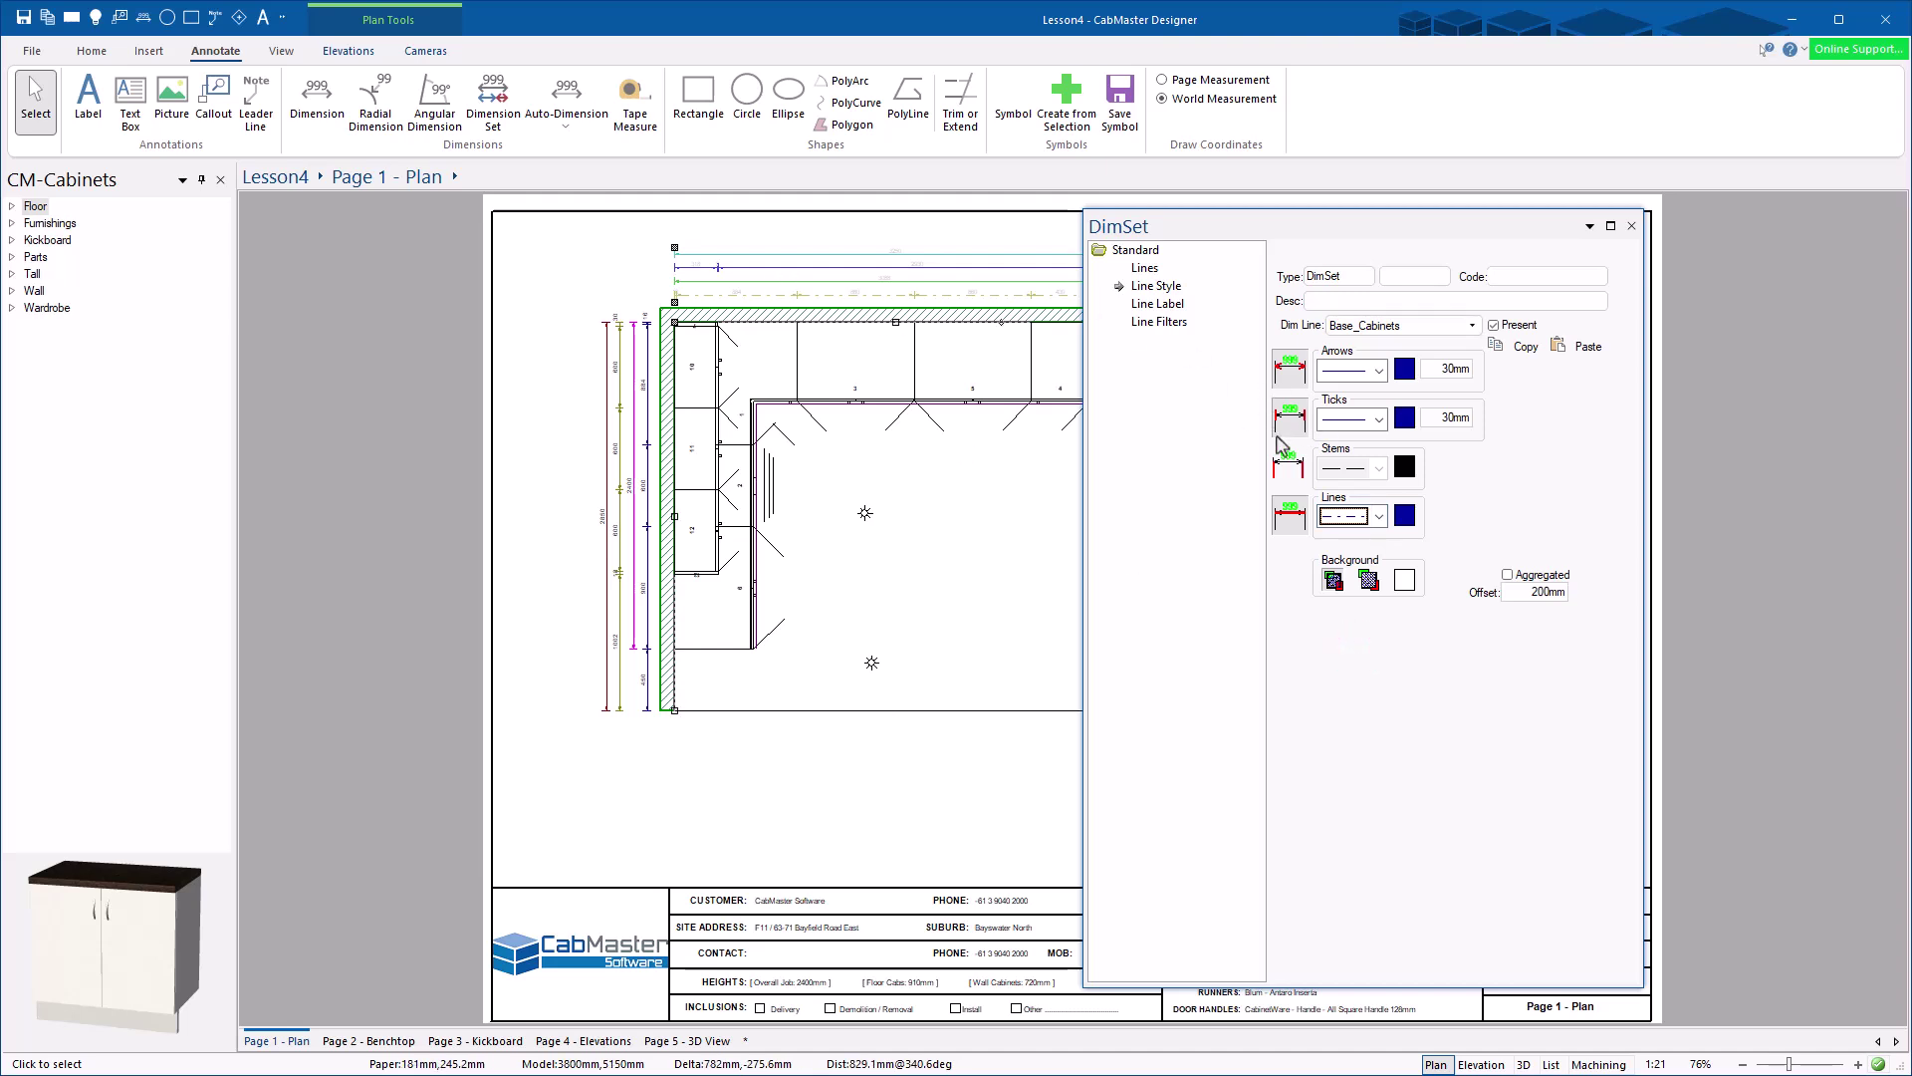
pyautogui.click(1293, 520)
pyautogui.click(1279, 514)
pyautogui.click(1281, 430)
pyautogui.click(1280, 389)
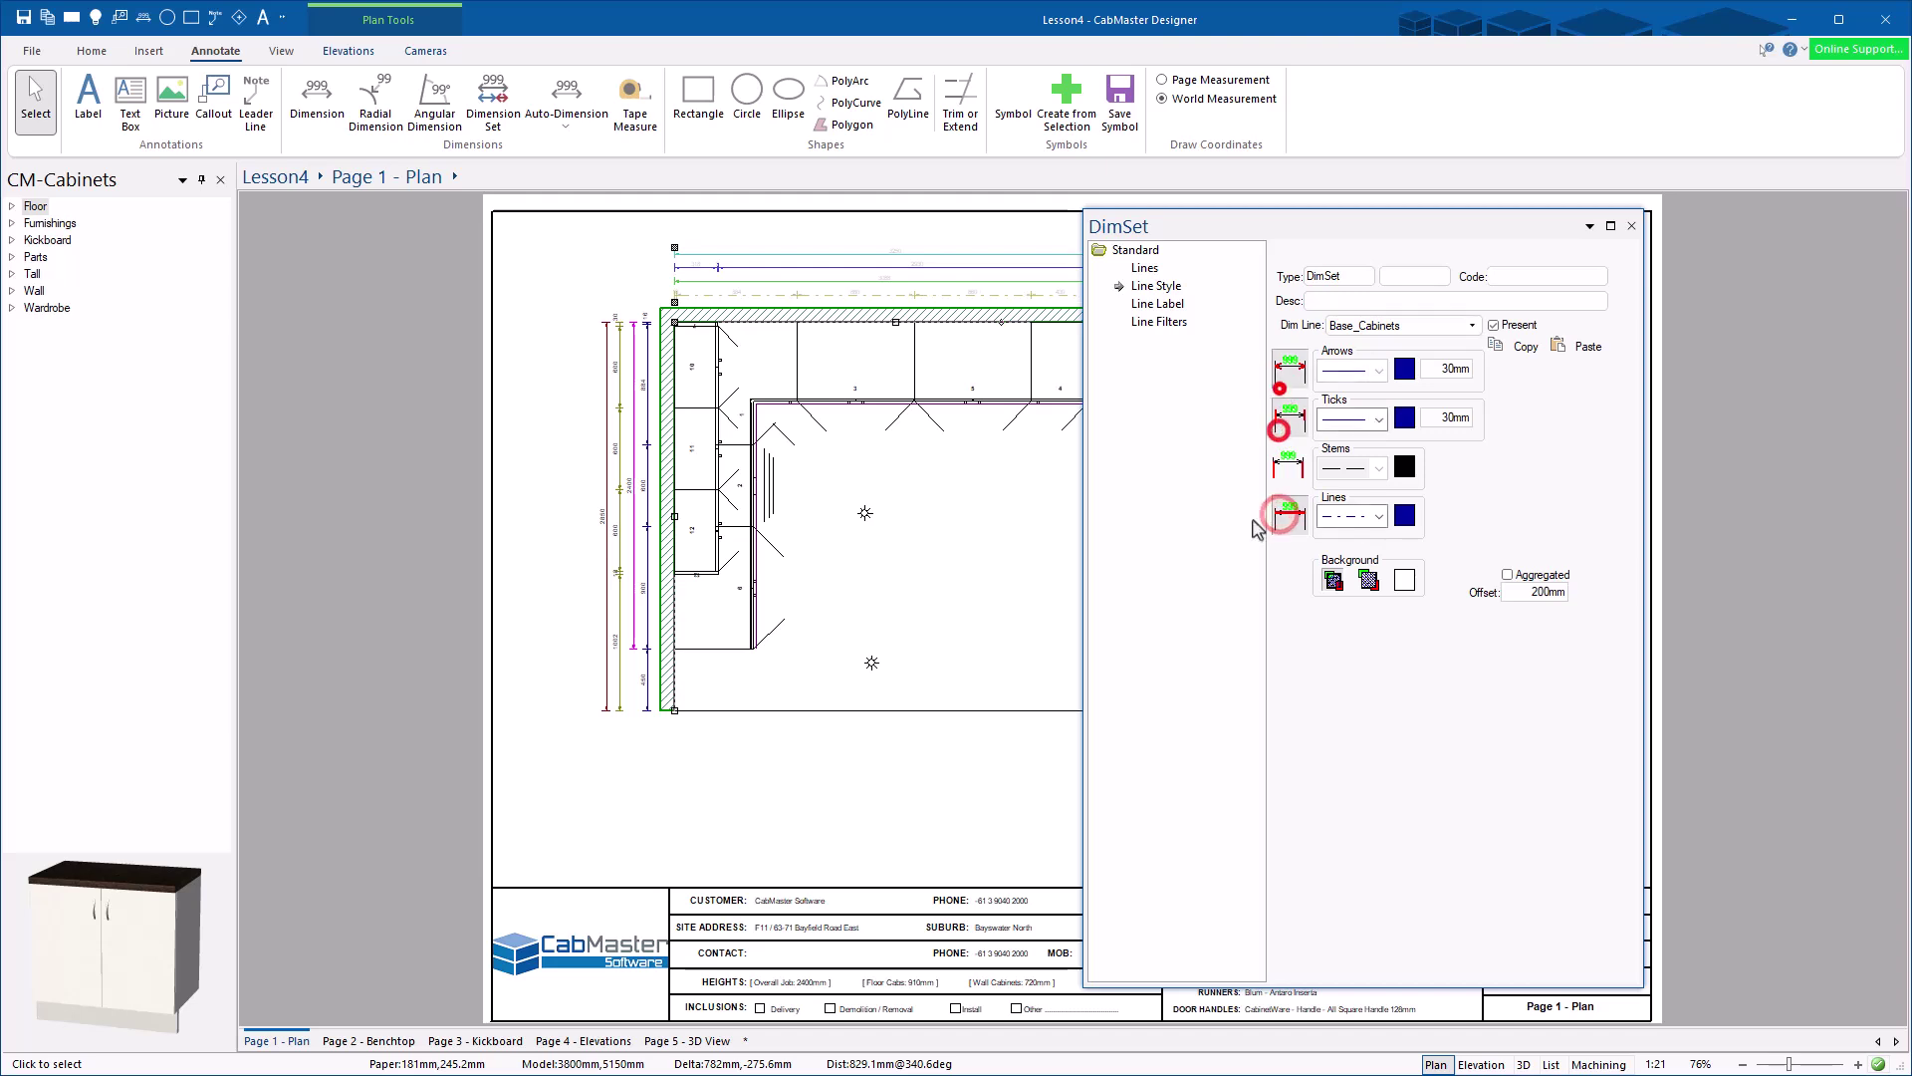
# Step: Review the Base_Cabinets label settings and line filters, comparing the depth range with the cabinets at the plan's wall corner
pyautogui.click(1164, 301)
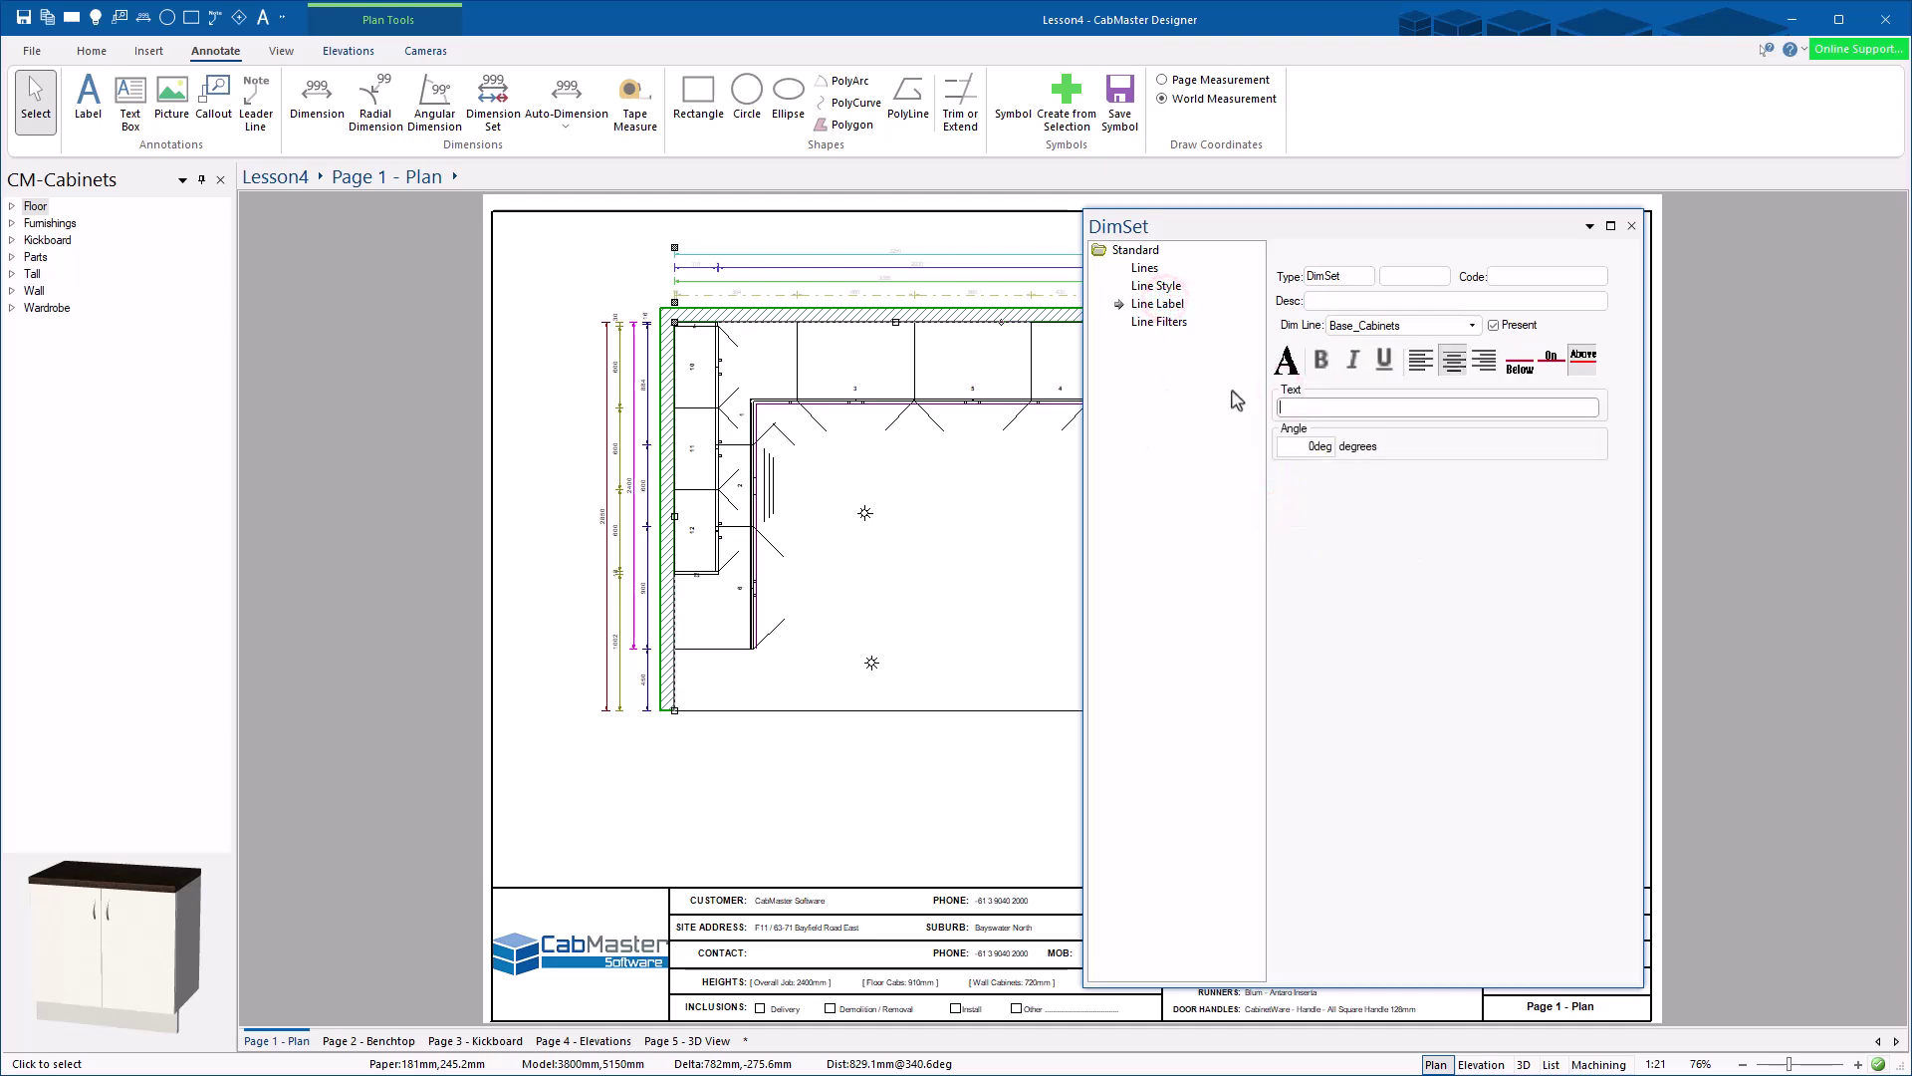
pyautogui.click(1159, 325)
pyautogui.moveTo(1448, 528); pyautogui.dragTo(1506, 529)
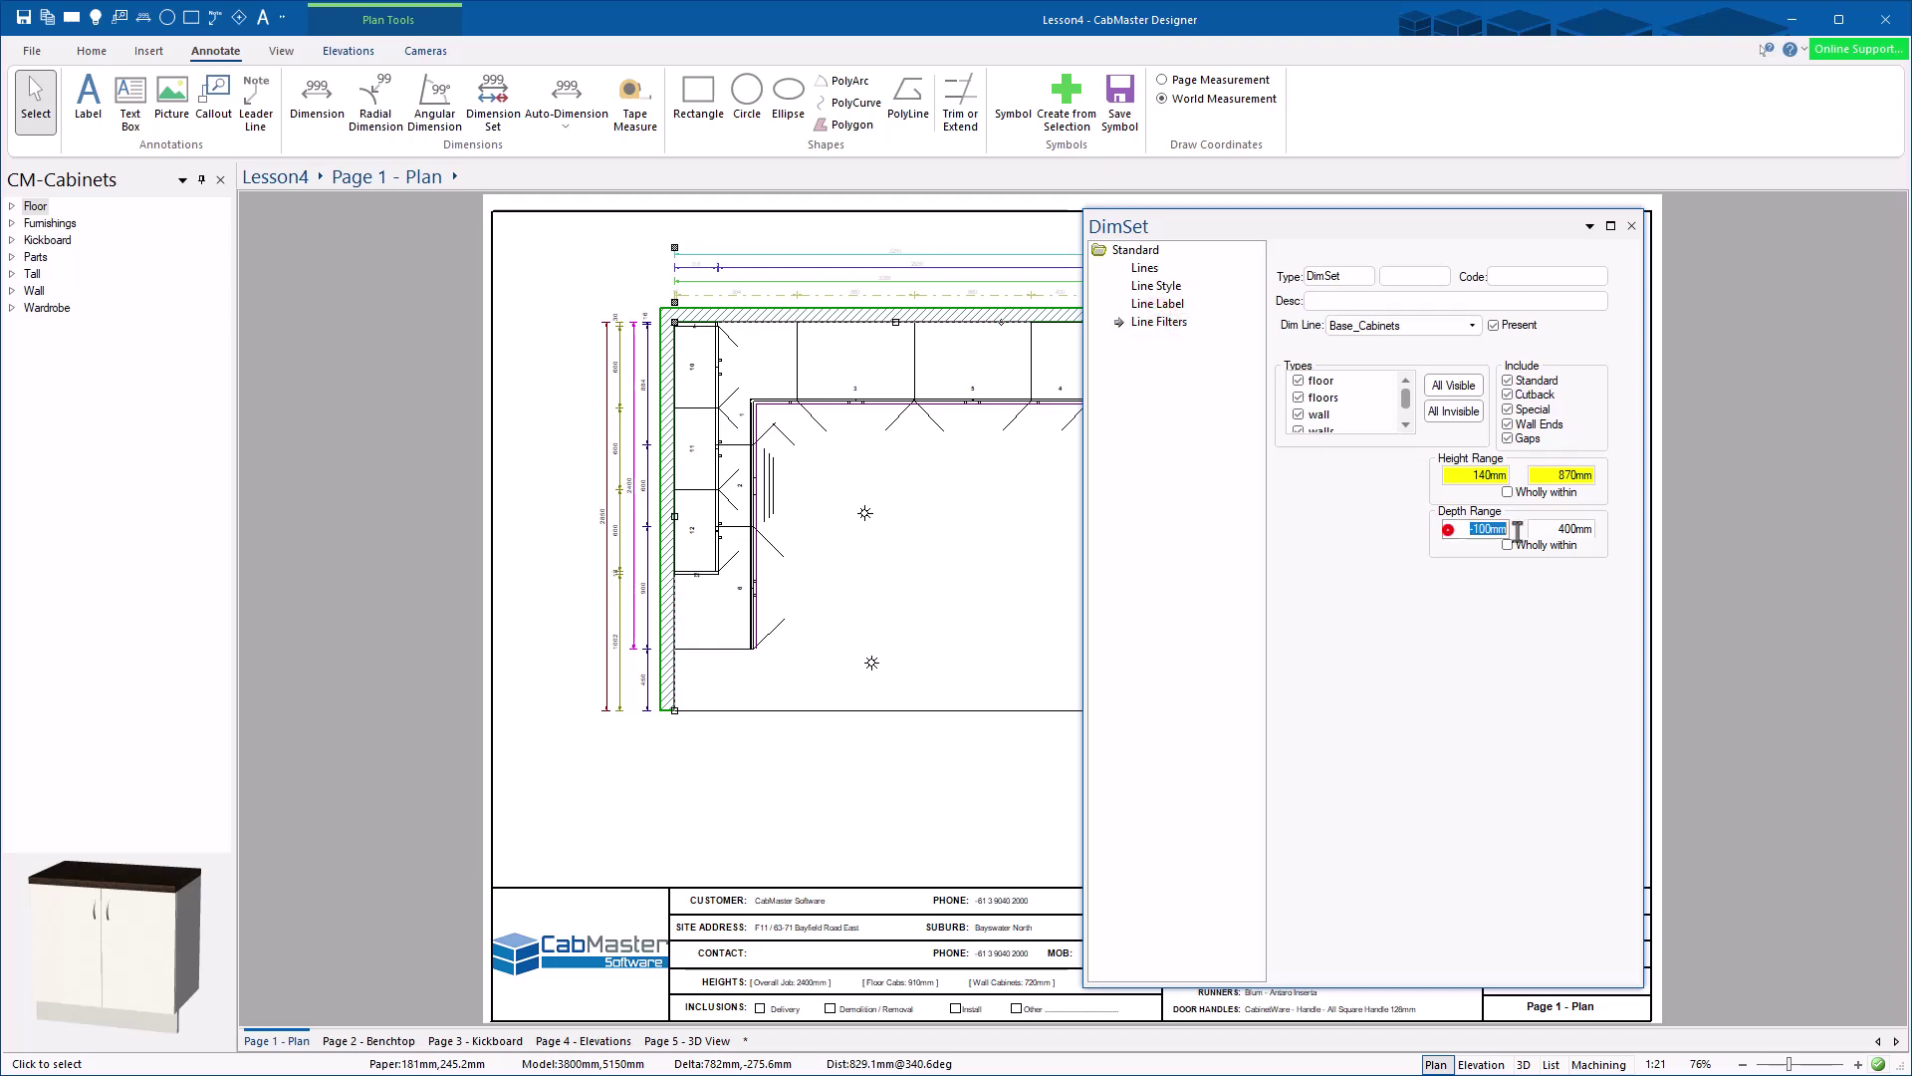
pyautogui.click(1539, 529)
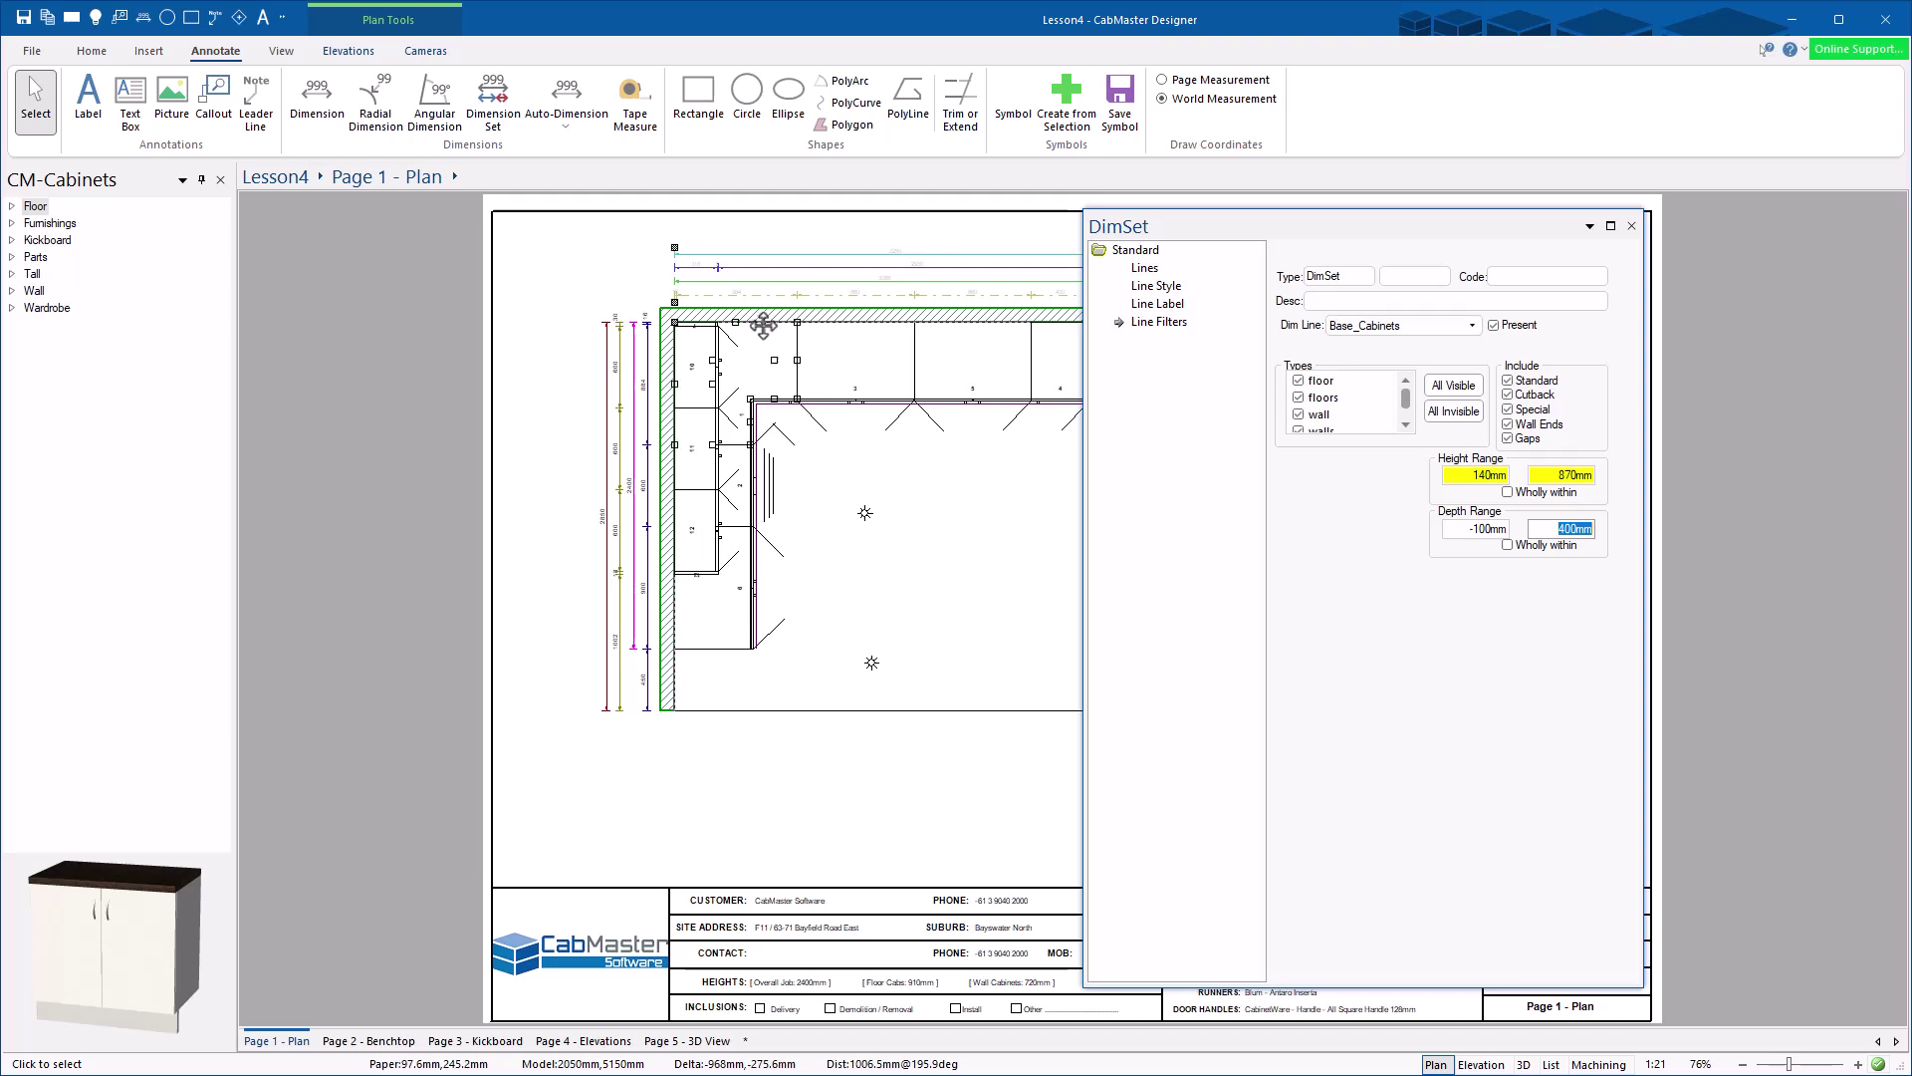
pyautogui.scroll(3, 697, 323)
pyautogui.scroll(5, 698, 324)
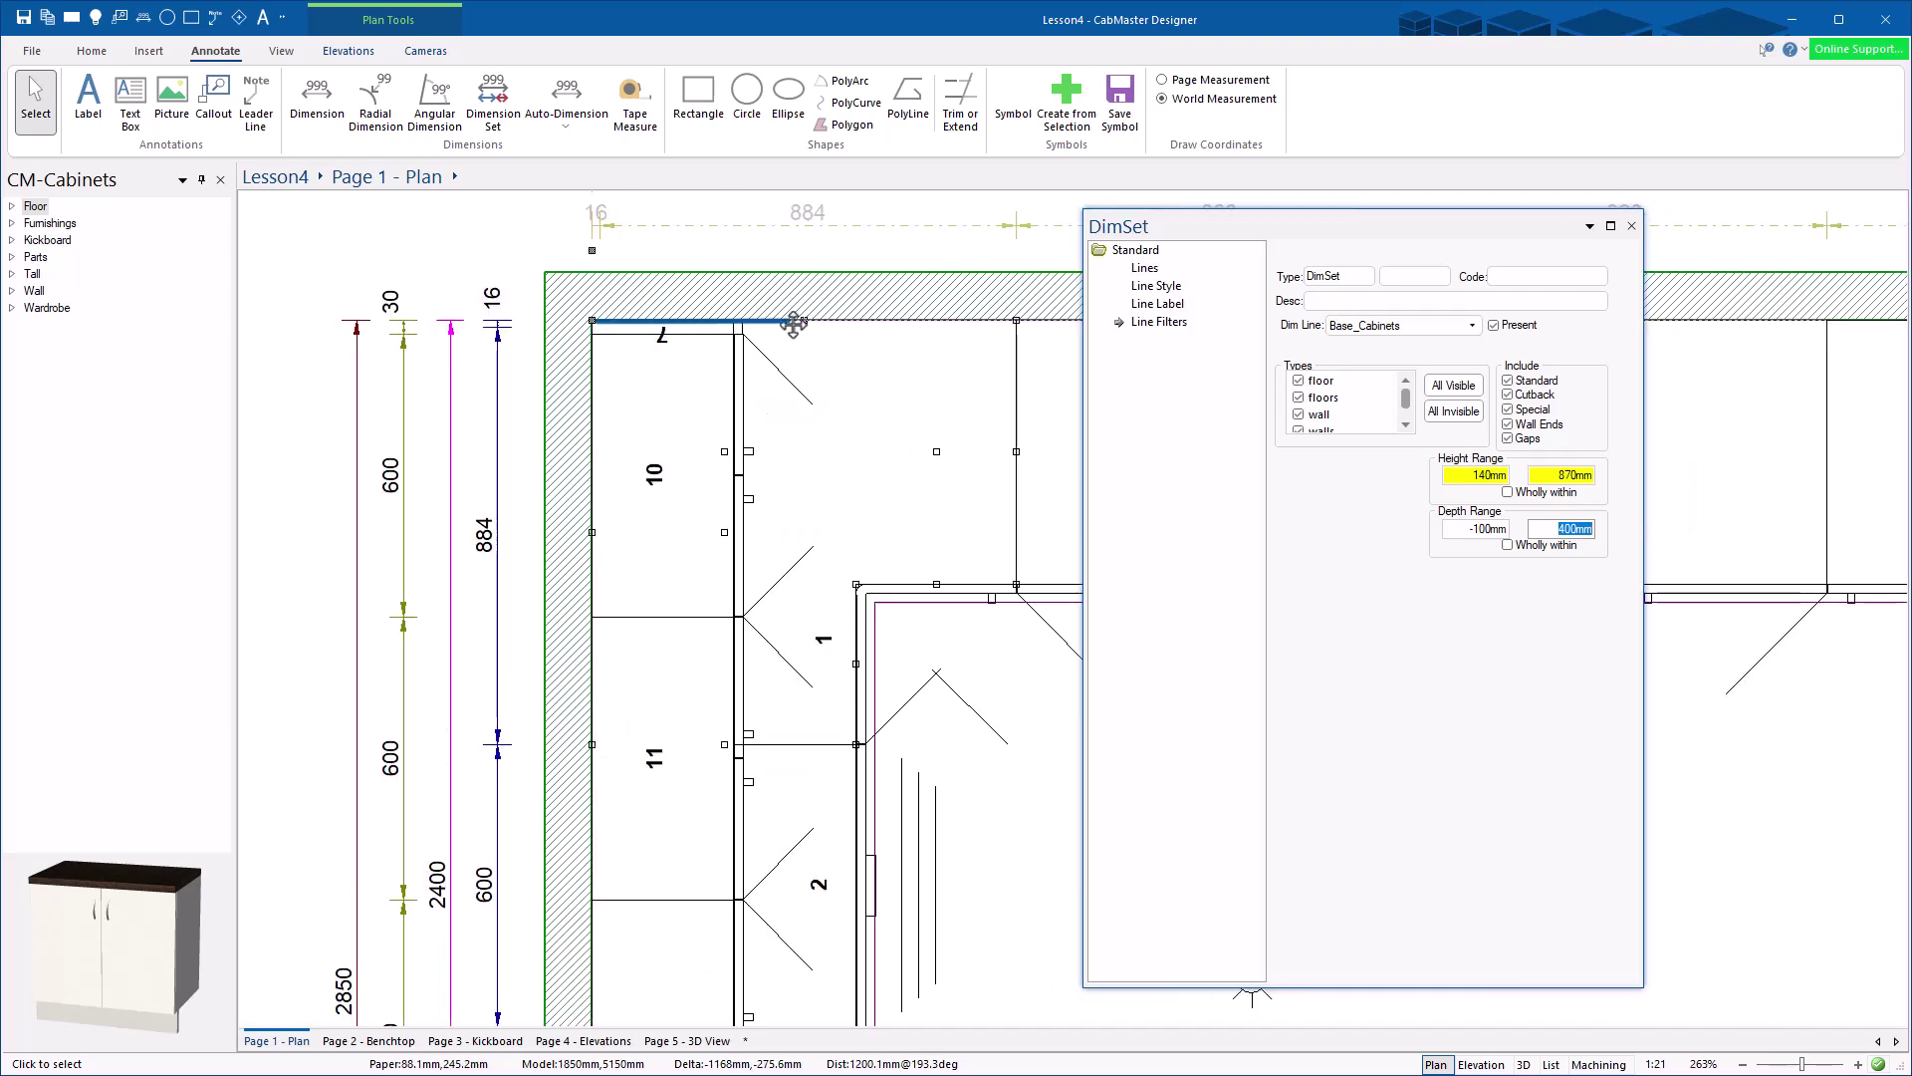
pyautogui.click(885, 284)
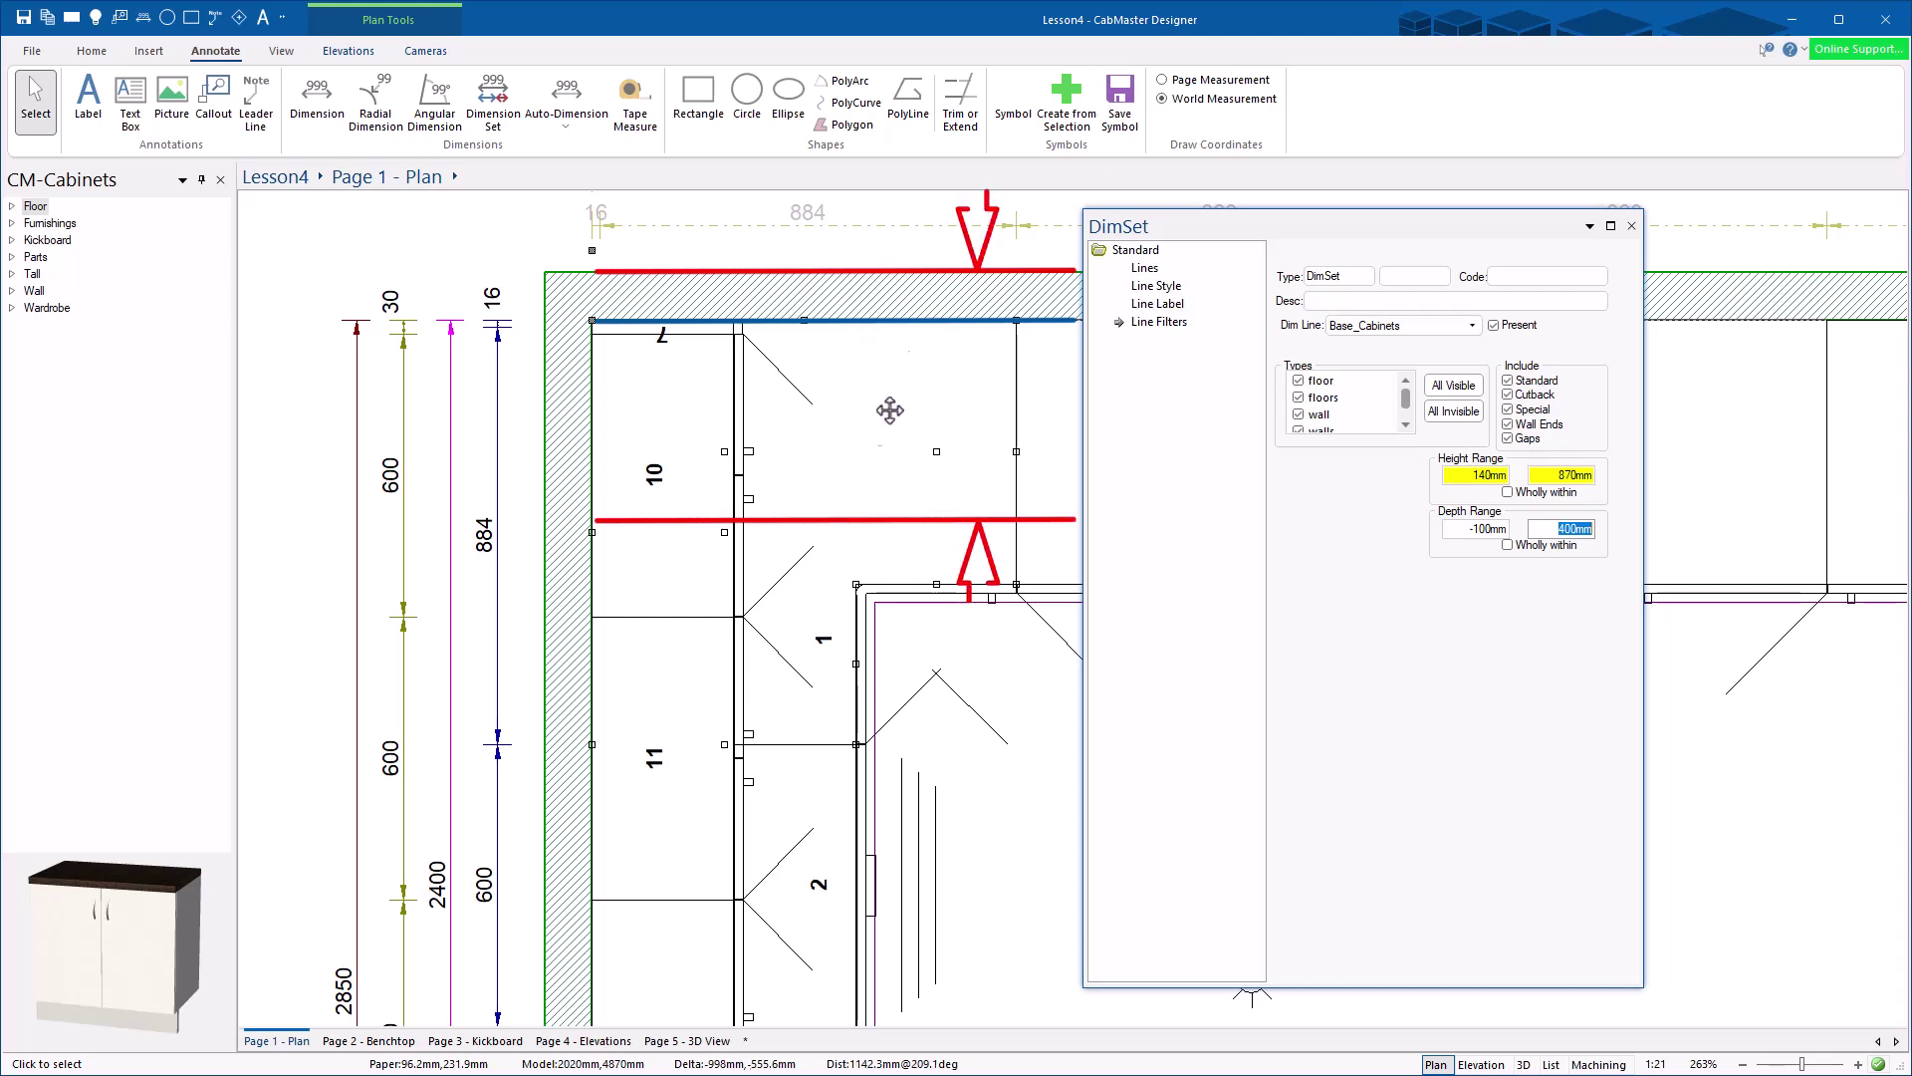
pyautogui.scroll(-3, 874, 456)
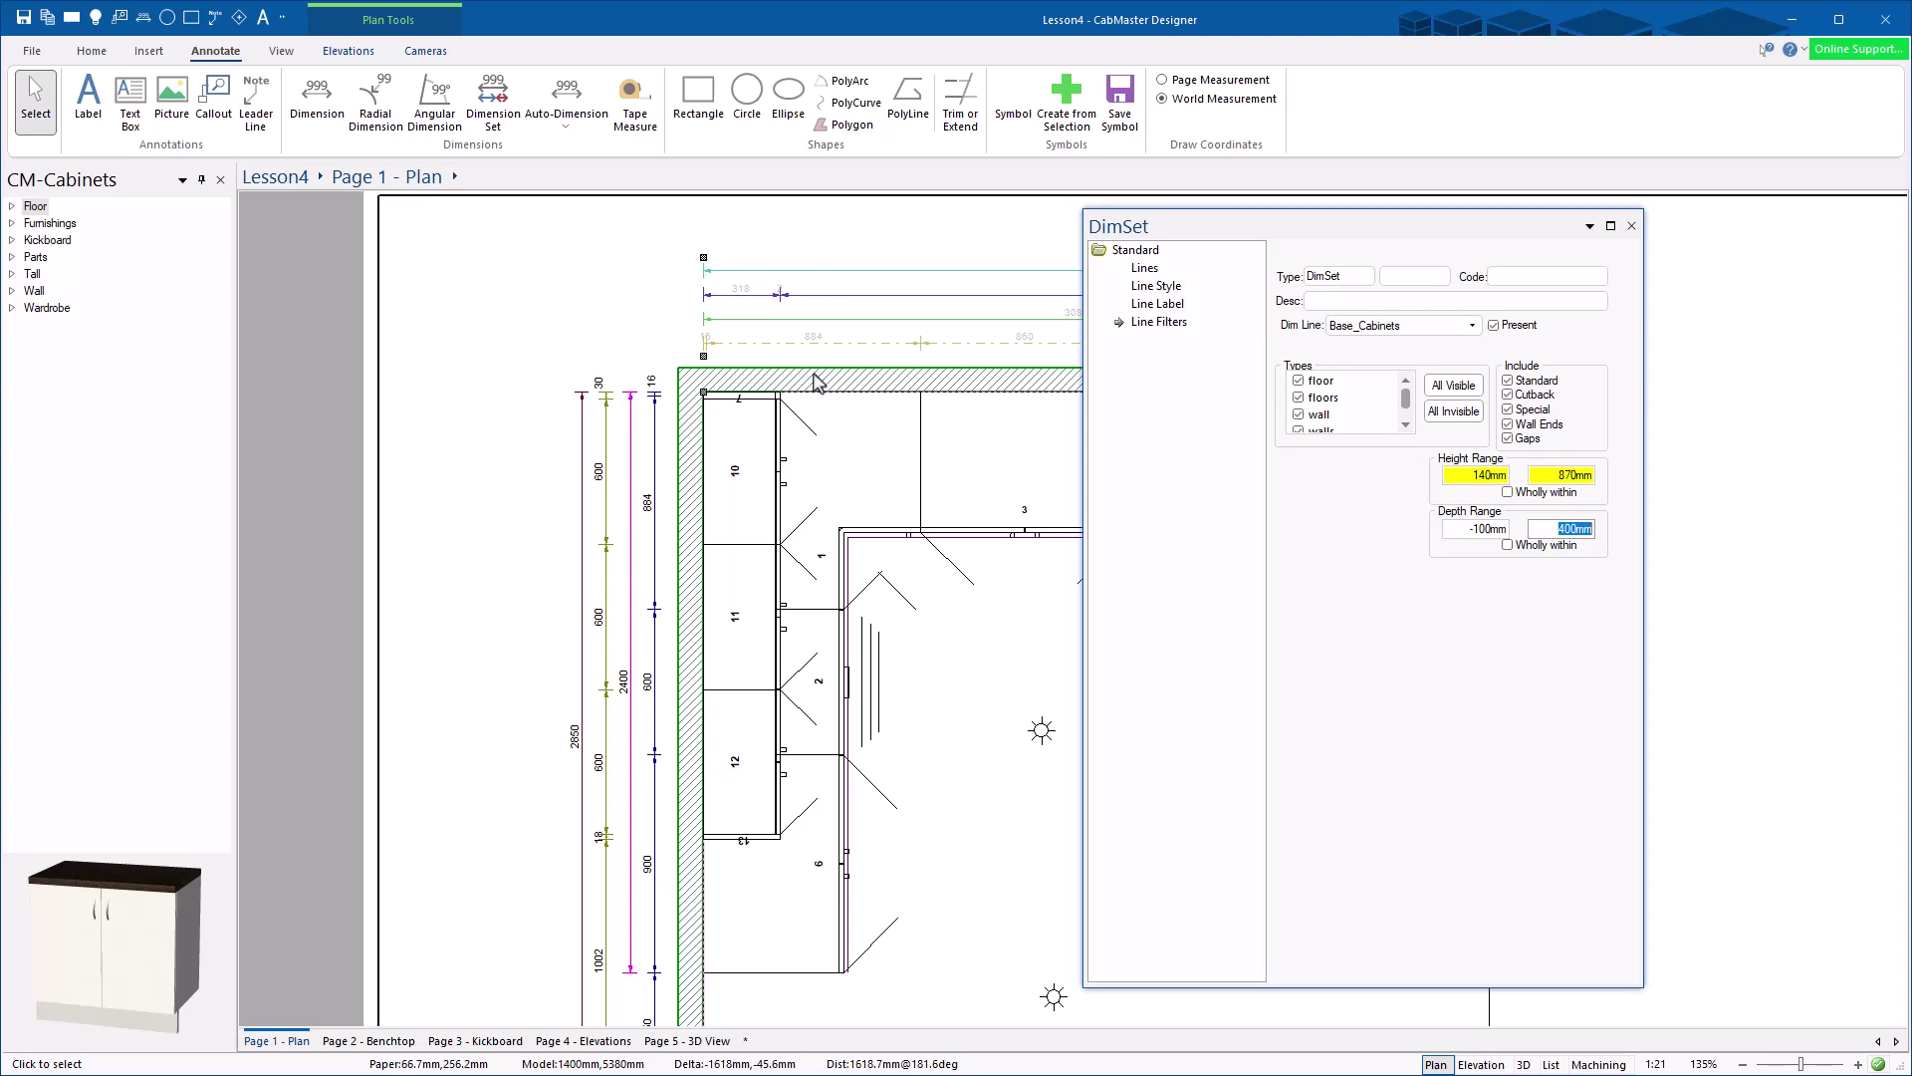
pyautogui.scroll(-1, 733, 468)
# Step: Move wall cabinet 10 and wall filler 7 away from the upper wall, and return both to the corner
pyautogui.click(737, 468)
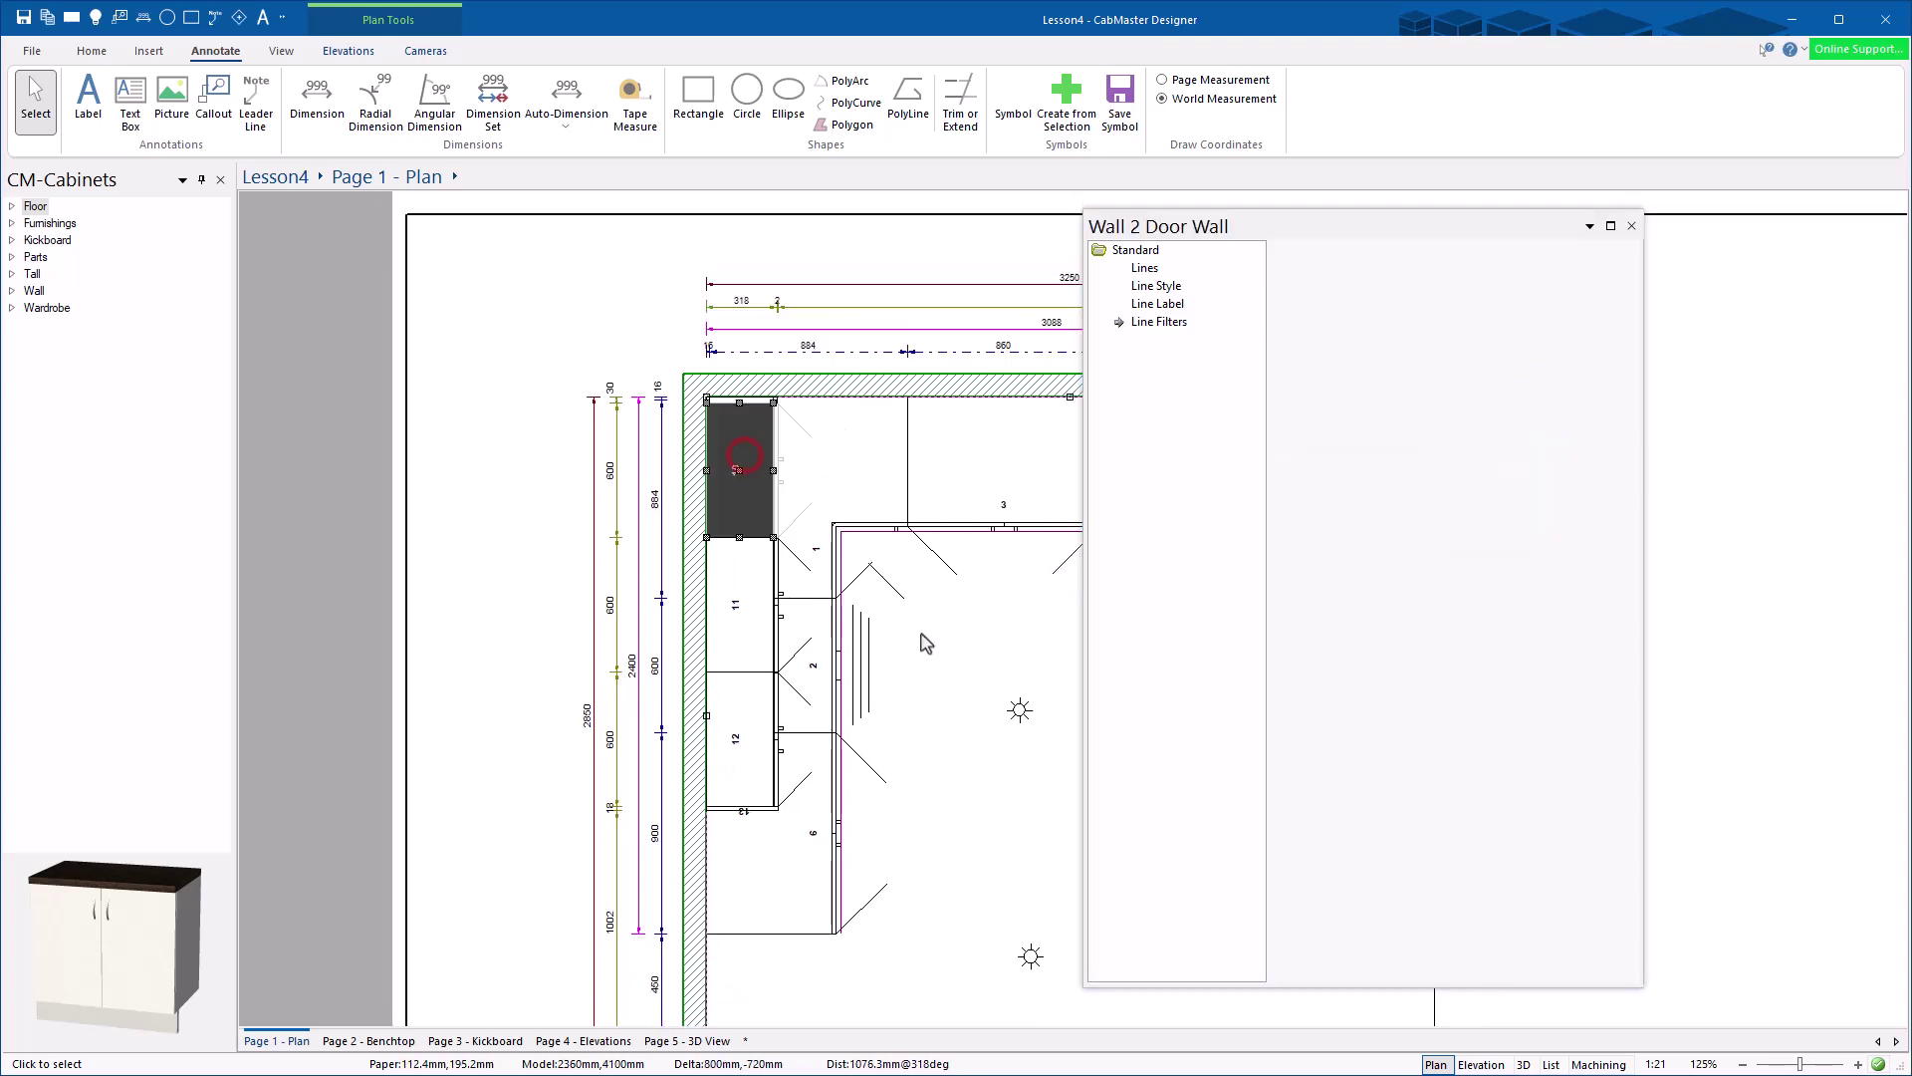
pyautogui.moveTo(743, 439); pyautogui.dragTo(765, 409)
pyautogui.click(760, 400)
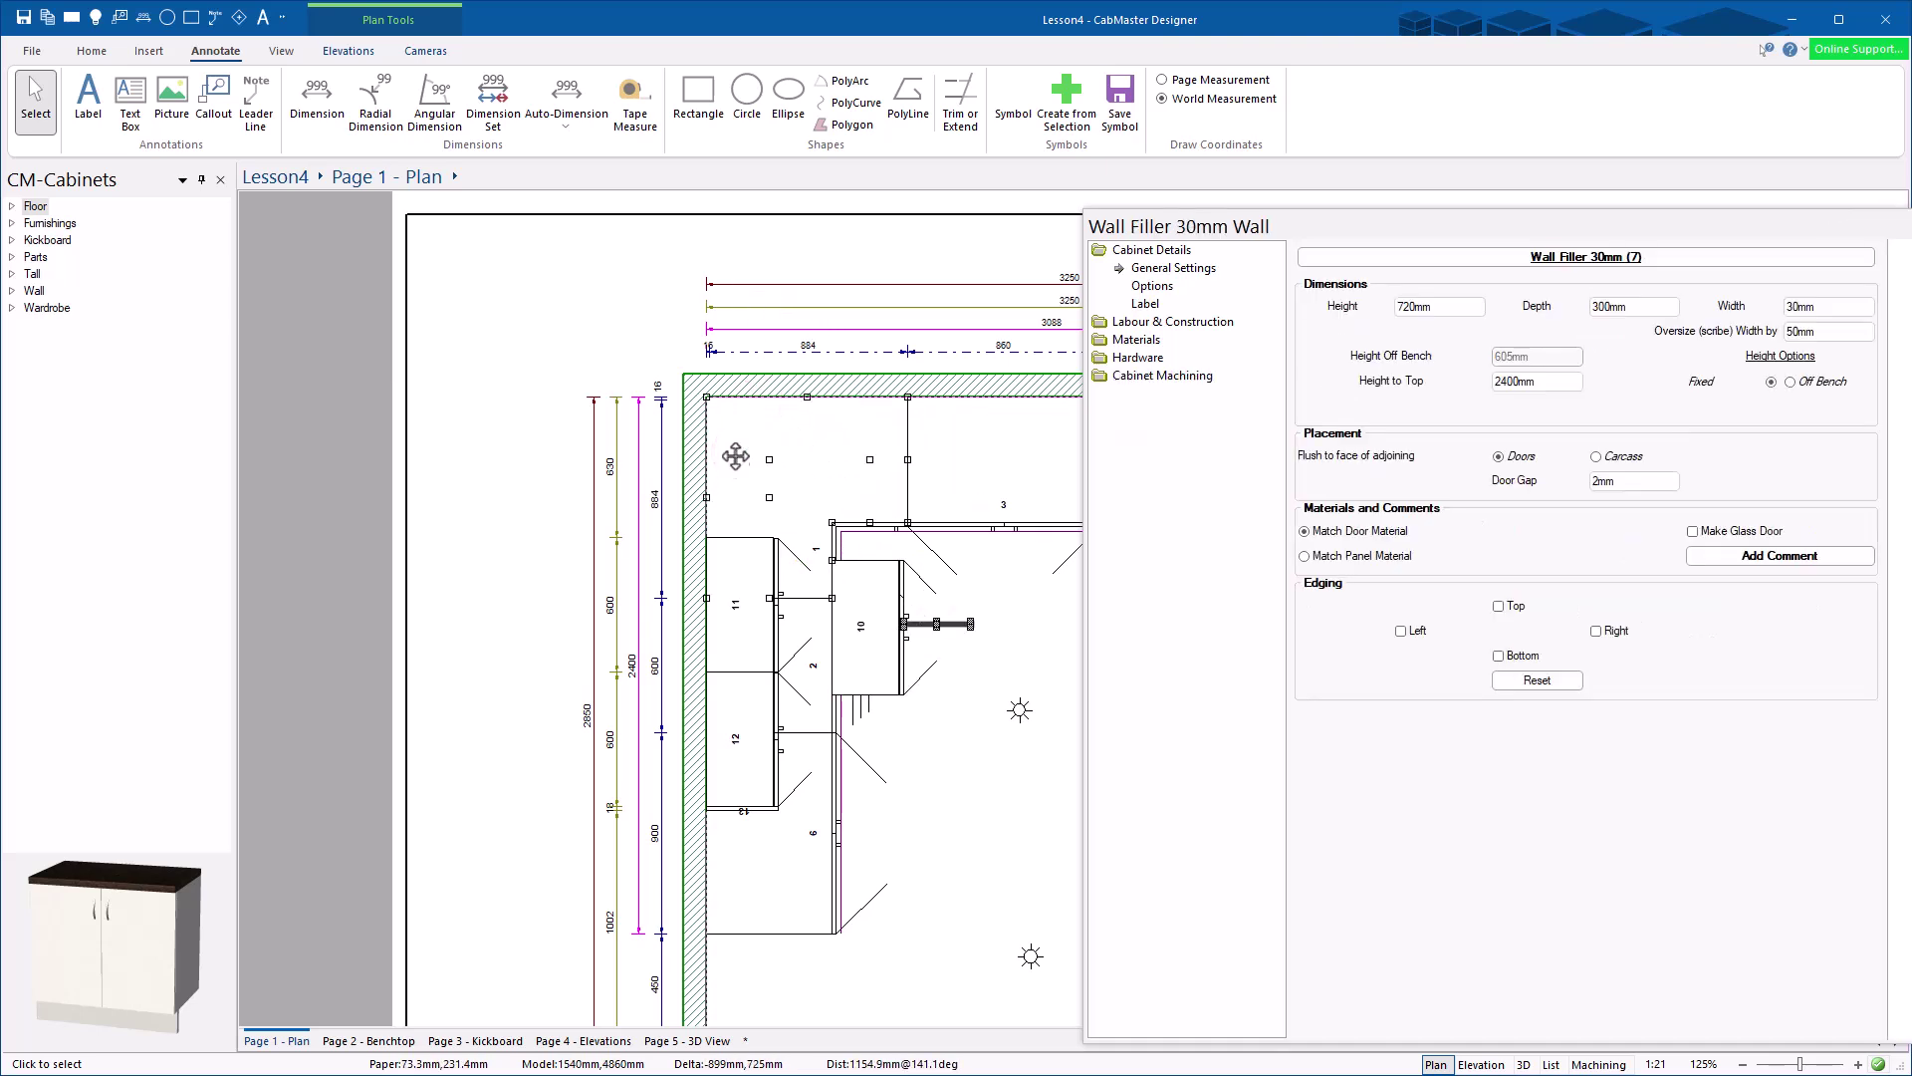
pyautogui.moveTo(847, 629); pyautogui.dragTo(735, 402)
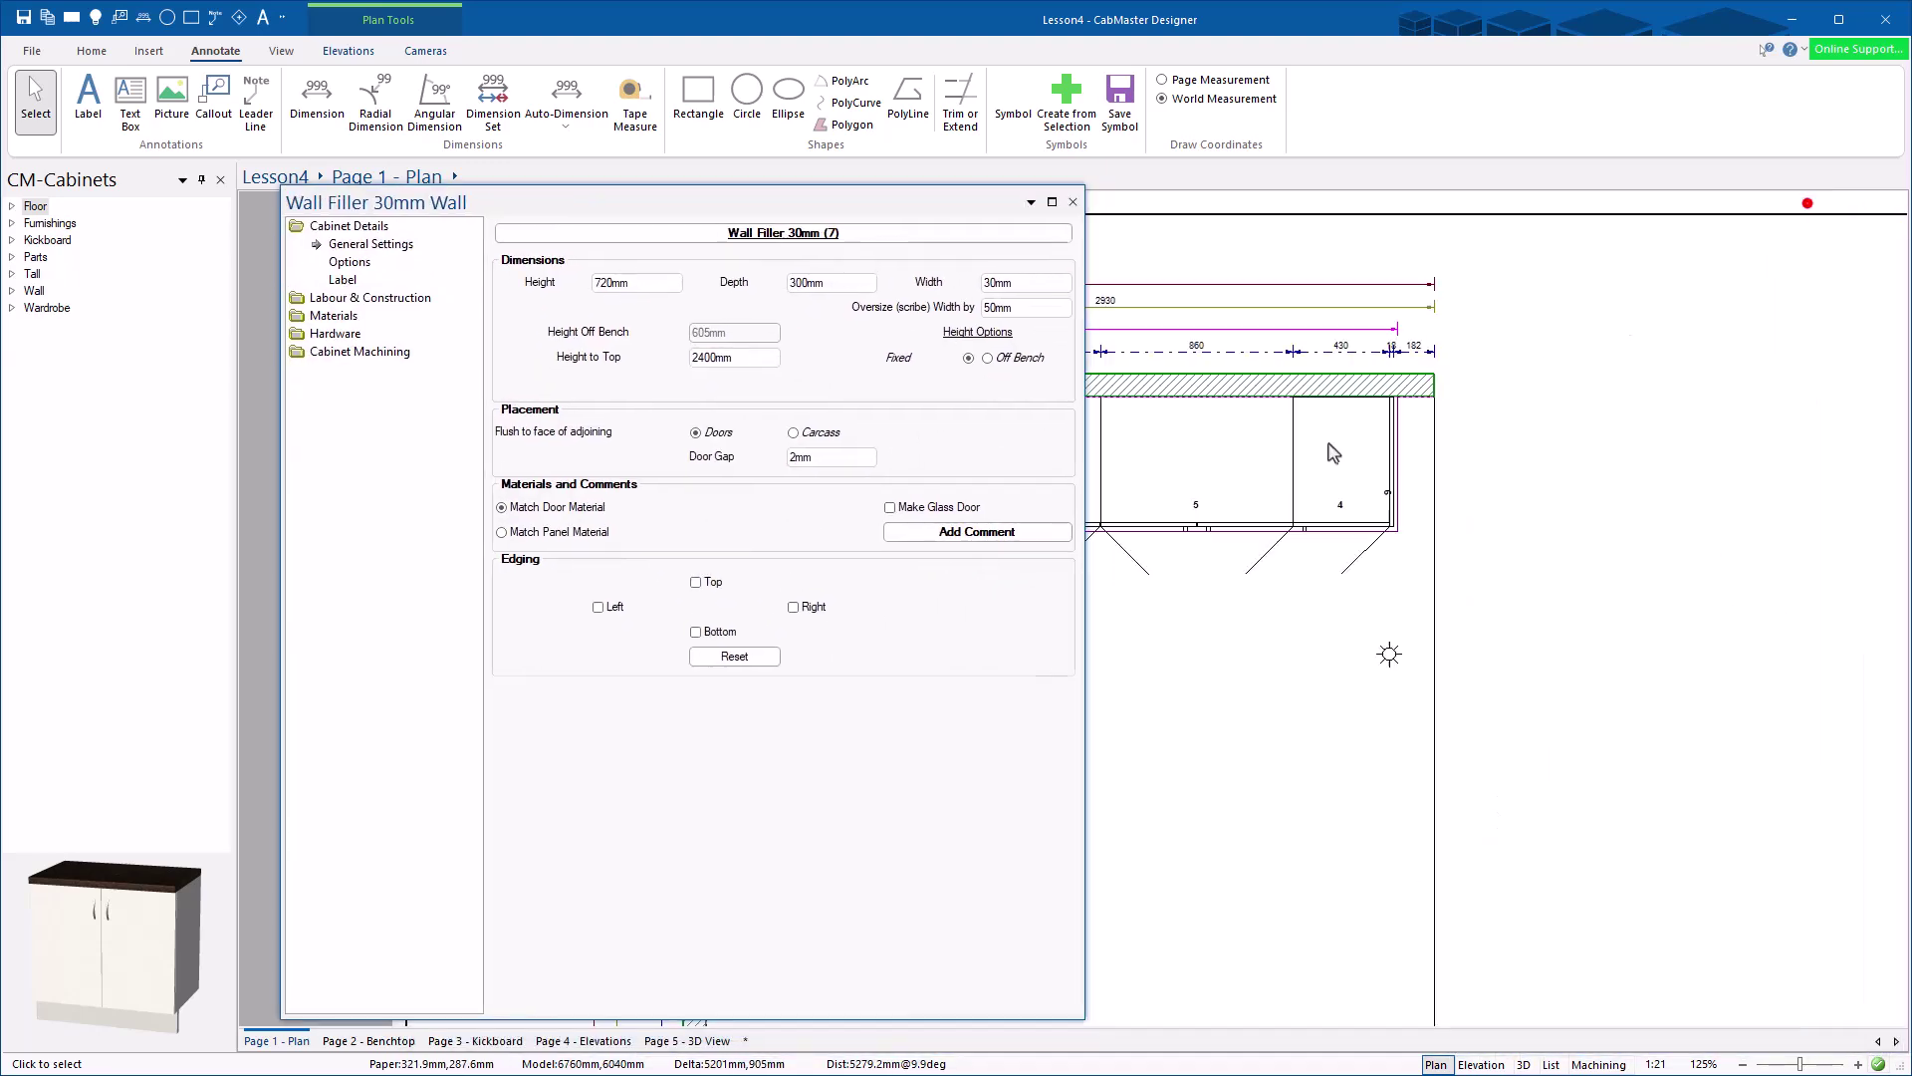
pyautogui.click(1807, 203)
pyautogui.click(680, 256)
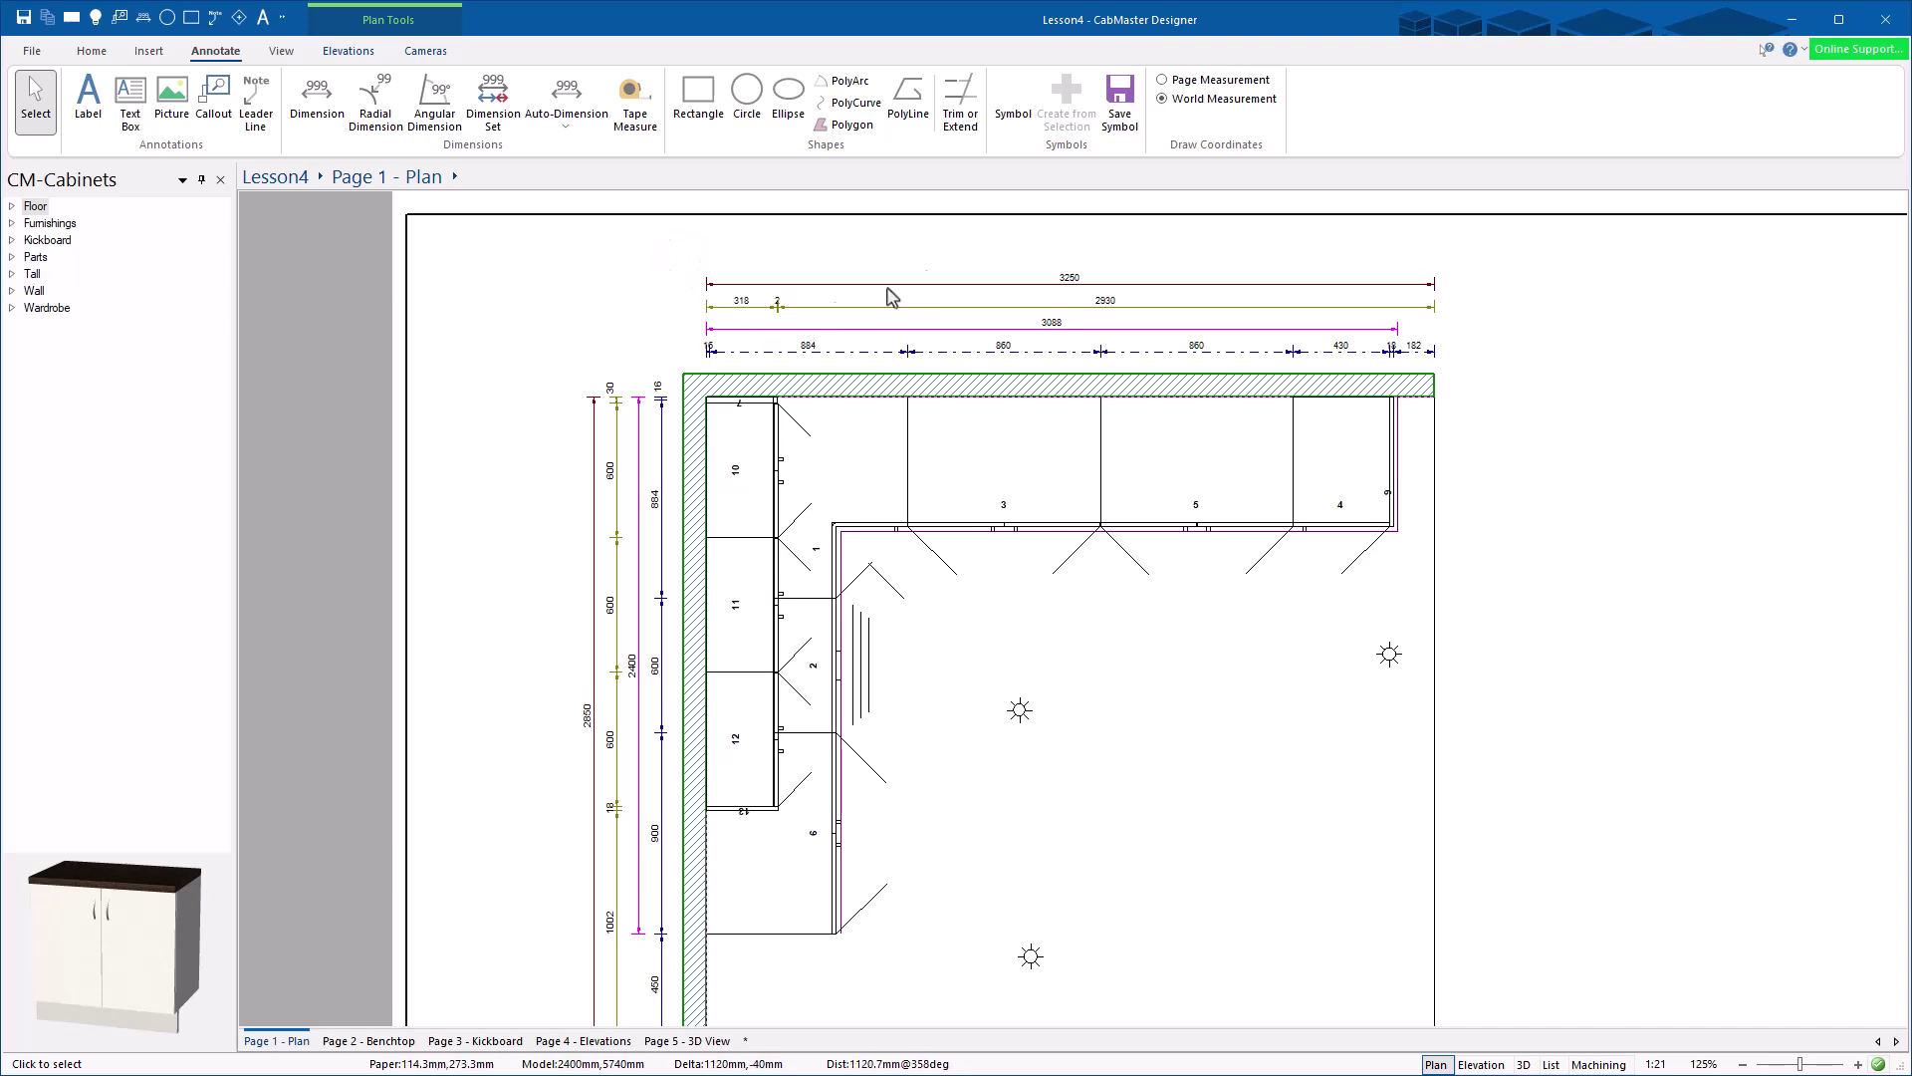
# Step: Delete the automatic dimension sets of the upper and left walls
pyautogui.moveTo(661, 260); pyautogui.dragTo(1441, 353)
pyautogui.press('Delete')
pyautogui.moveTo(499, 371); pyautogui.dragTo(667, 453)
pyautogui.press('Delete')
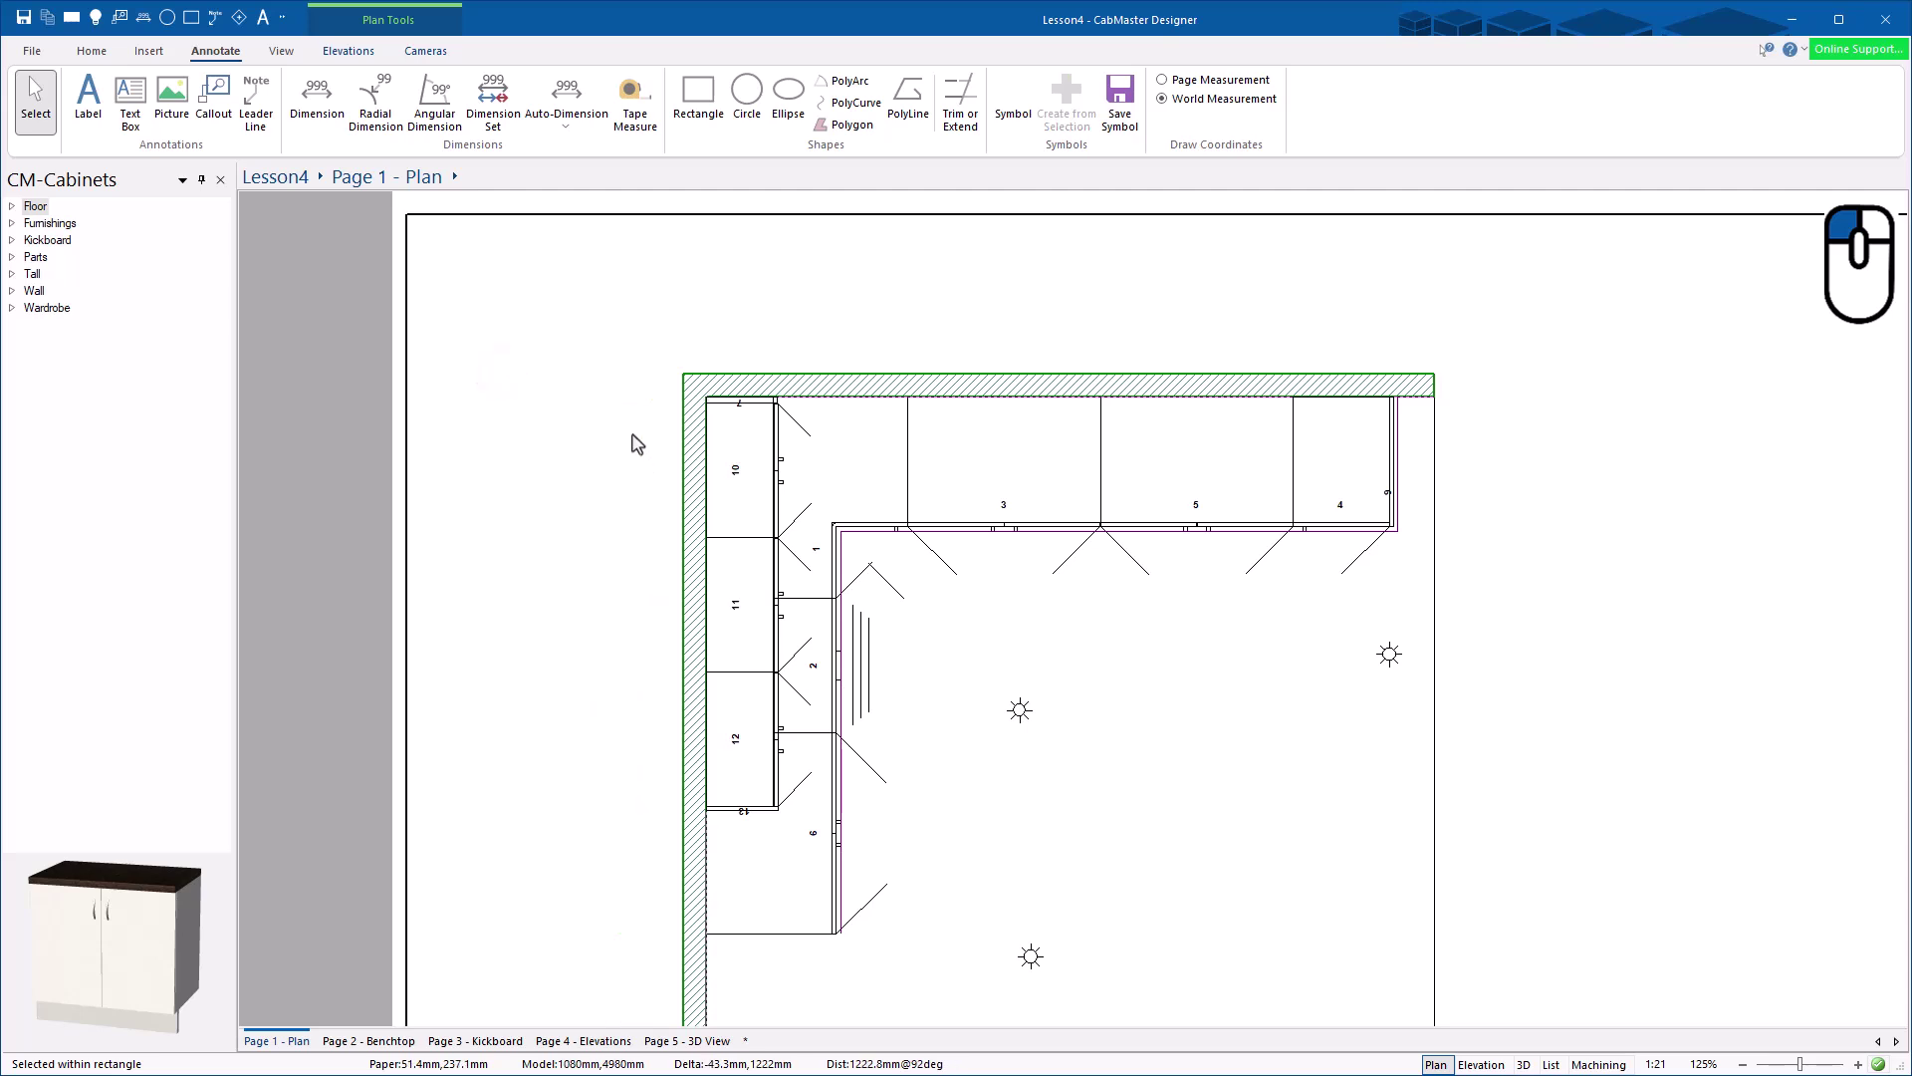
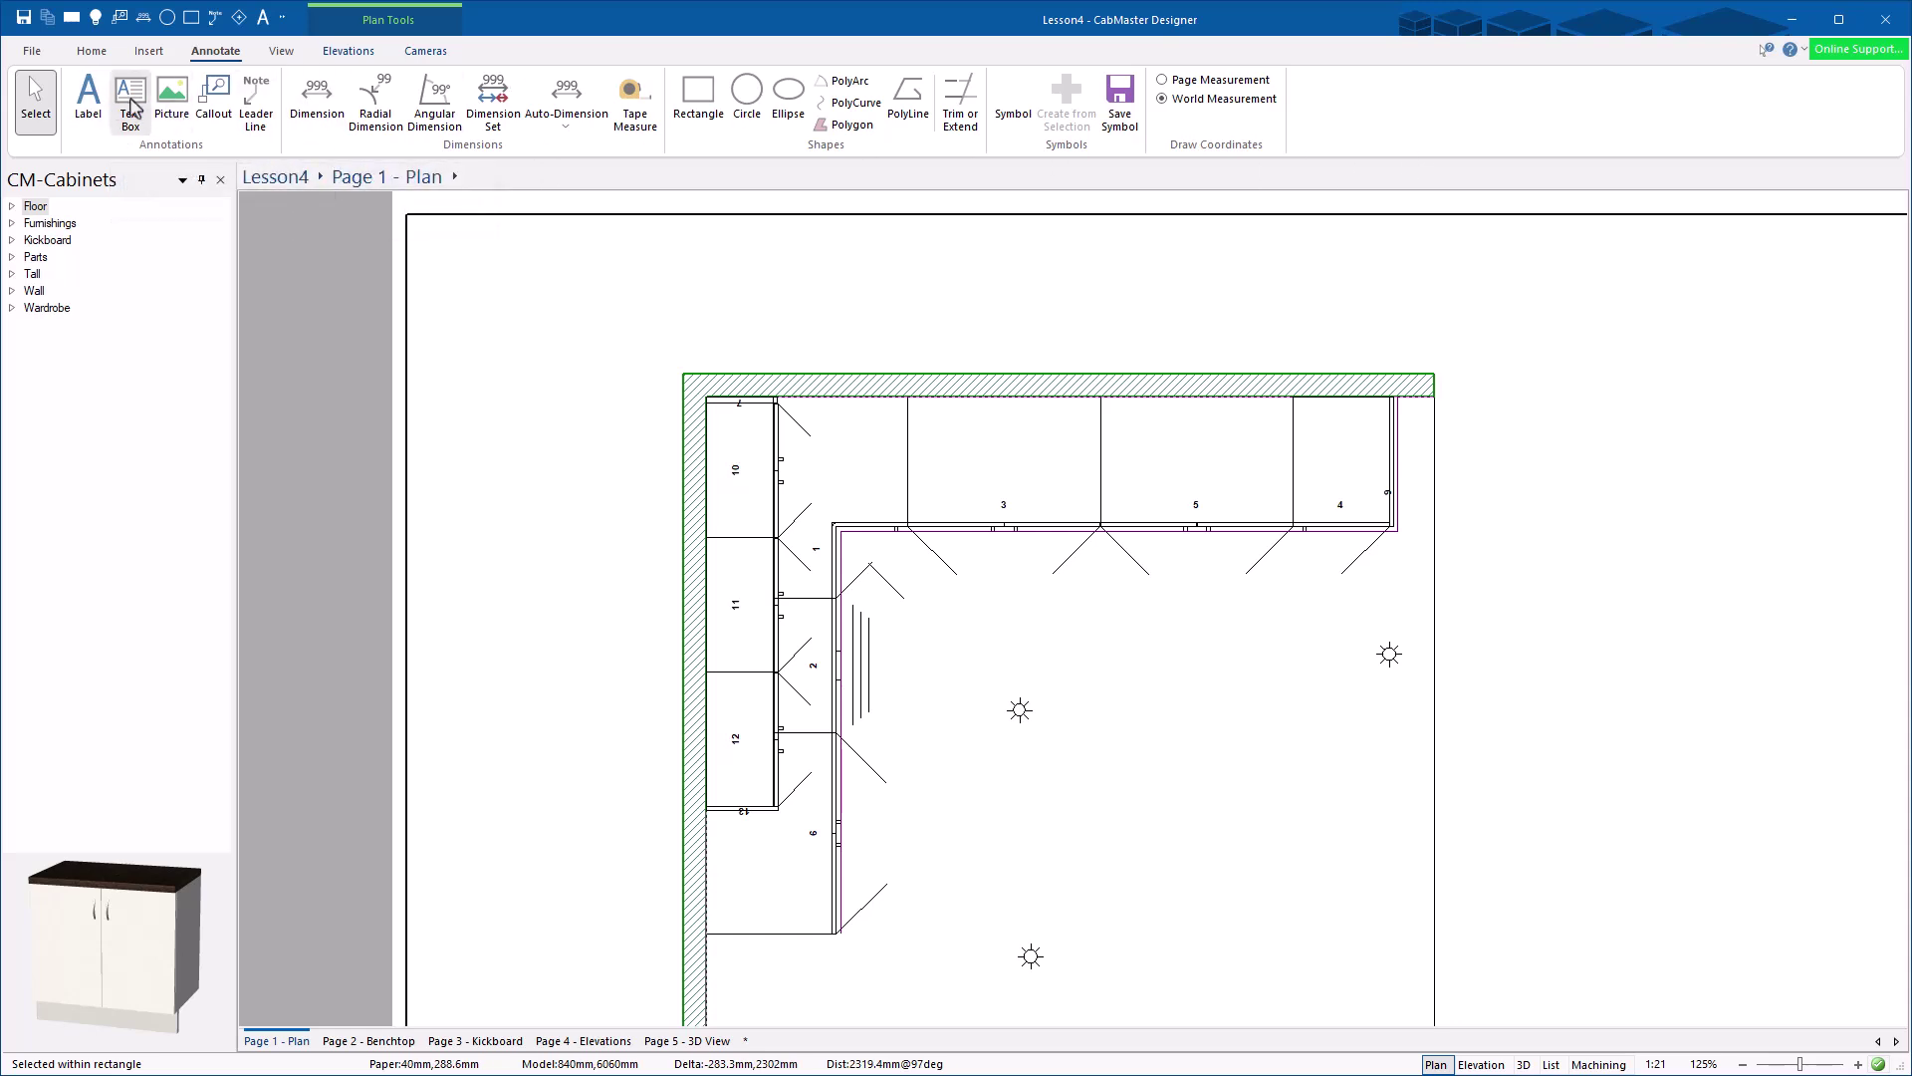
# Step: Place a label in the open floor area of the kitchen plan
pyautogui.click(89, 102)
pyautogui.click(1103, 656)
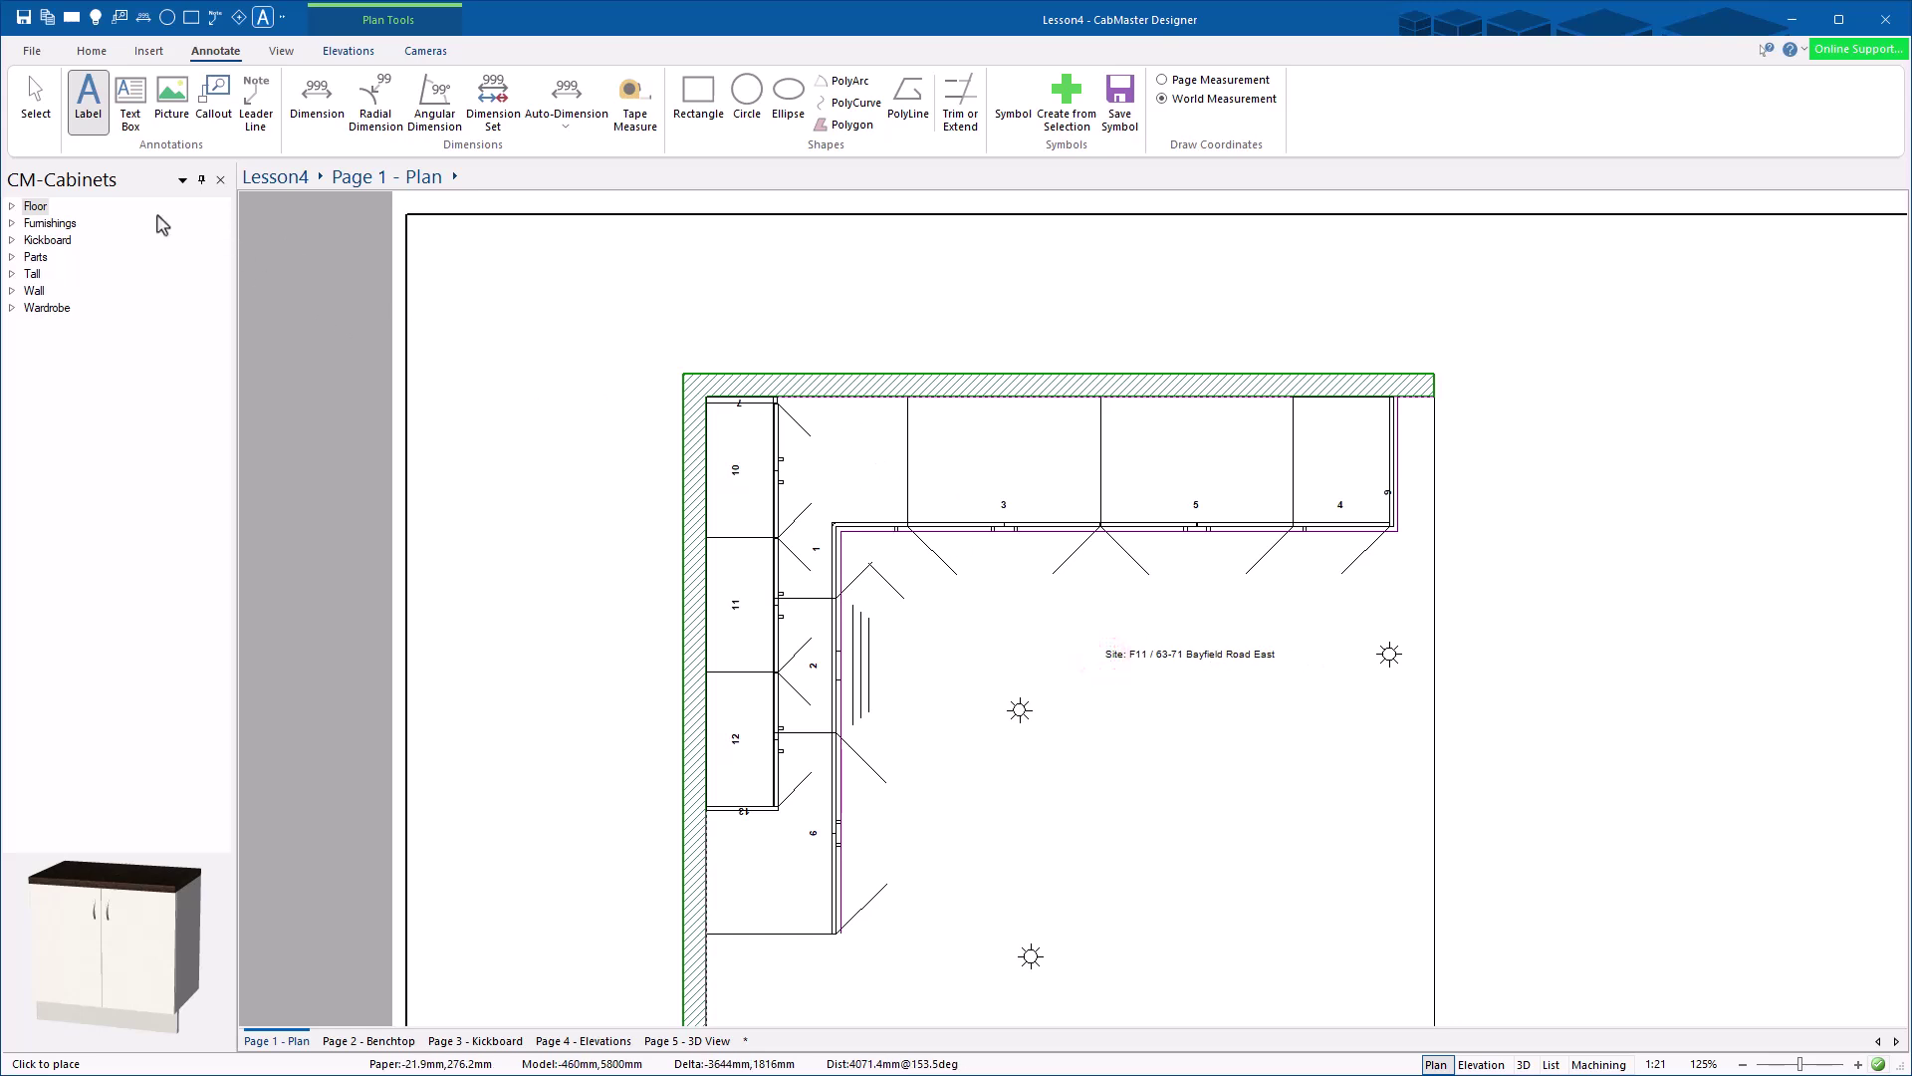
pyautogui.click(36, 99)
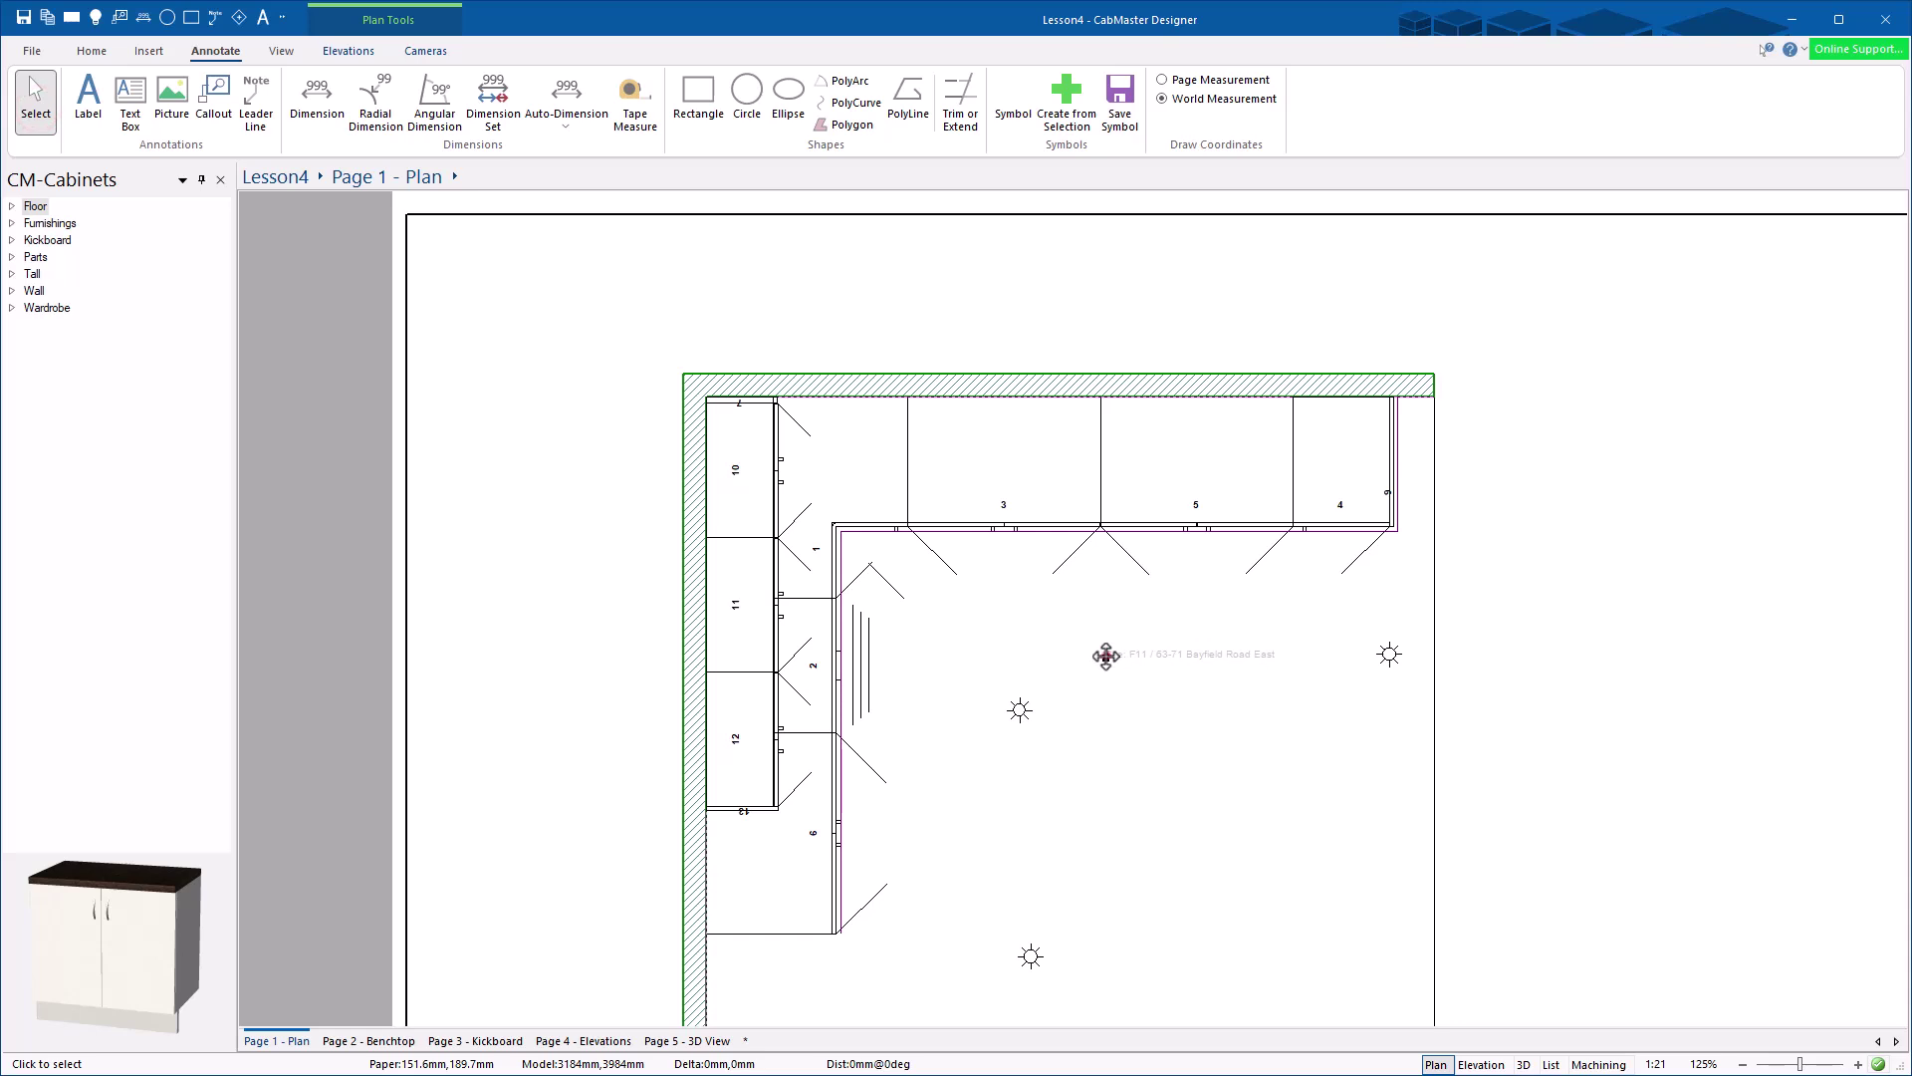
# Step: Replace the label's text with "Test1" and move the label onto cabinet 5
pyautogui.doubleClick(1106, 656)
pyautogui.click(346, 261)
pyautogui.moveTo(658, 383); pyautogui.dragTo(452, 381)
pyautogui.press('Delete')
pyautogui.press('Tab')
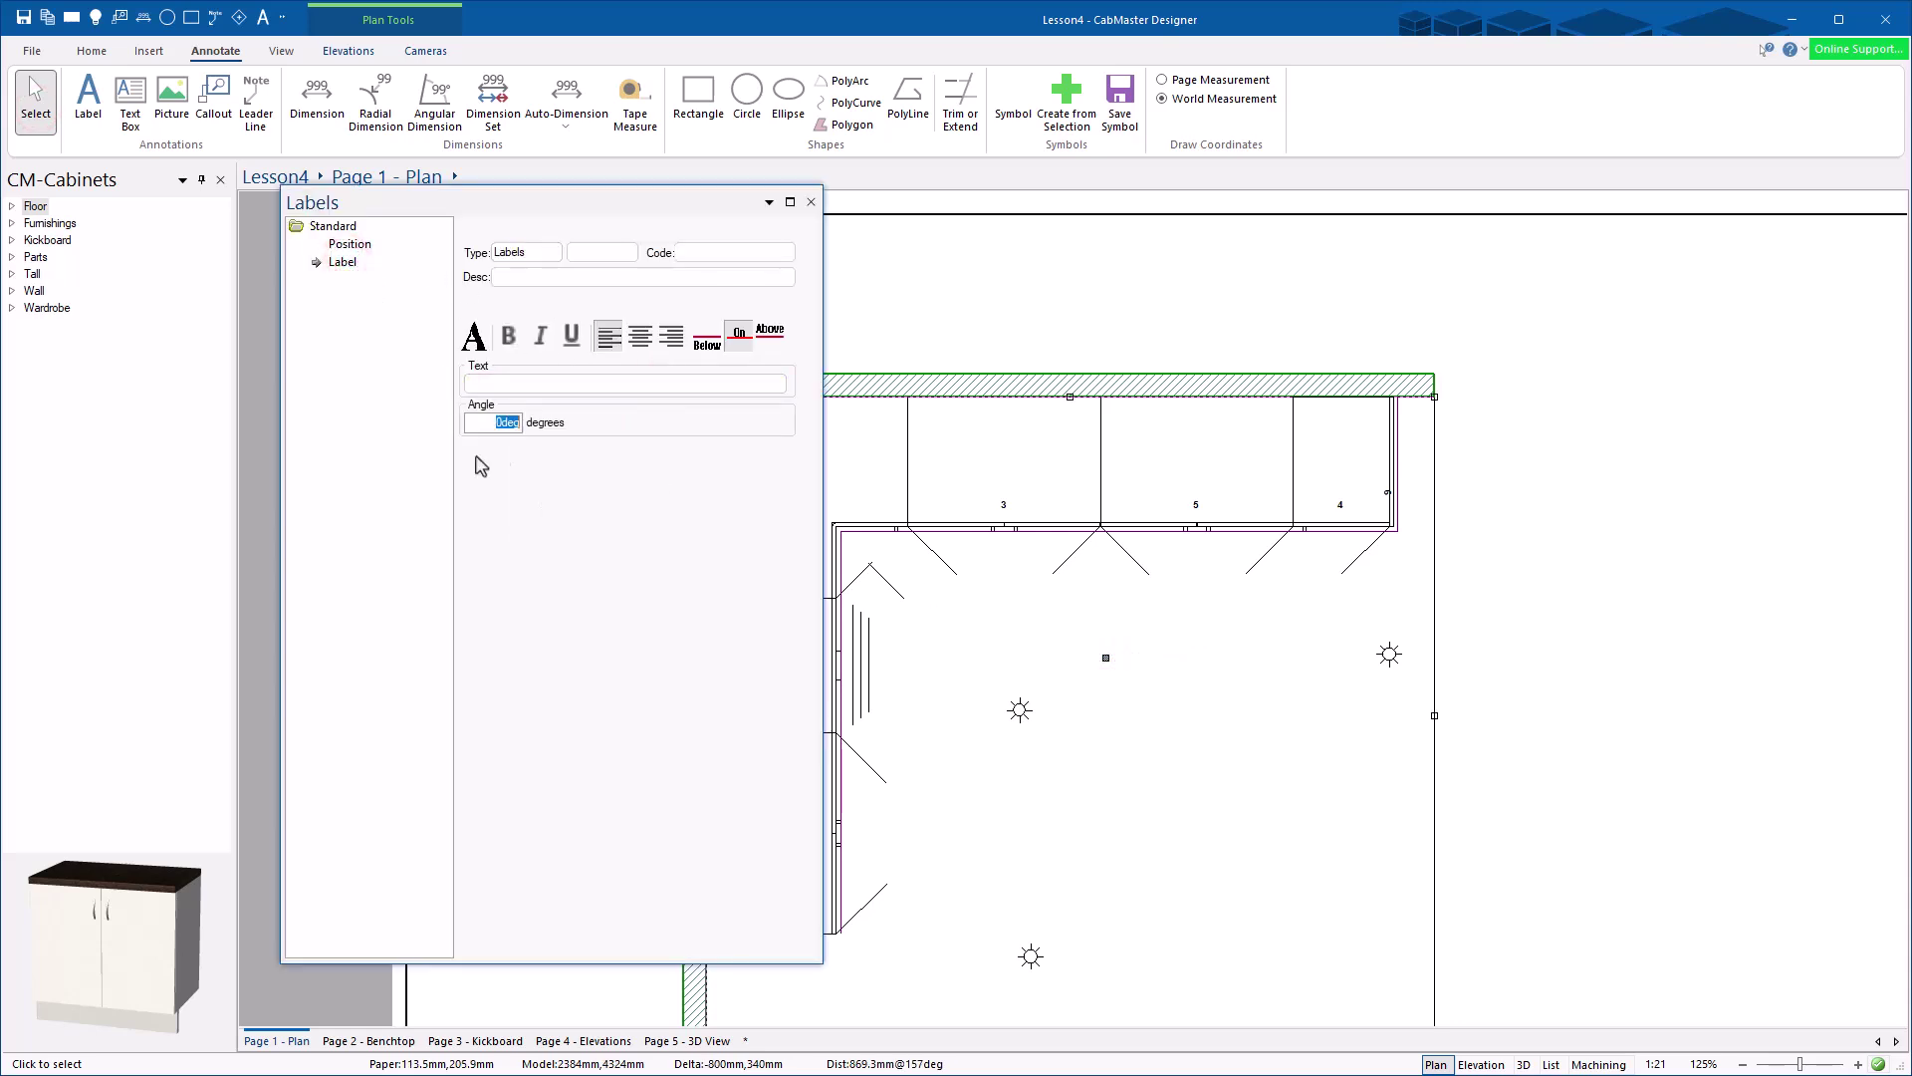
pyautogui.click(485, 384)
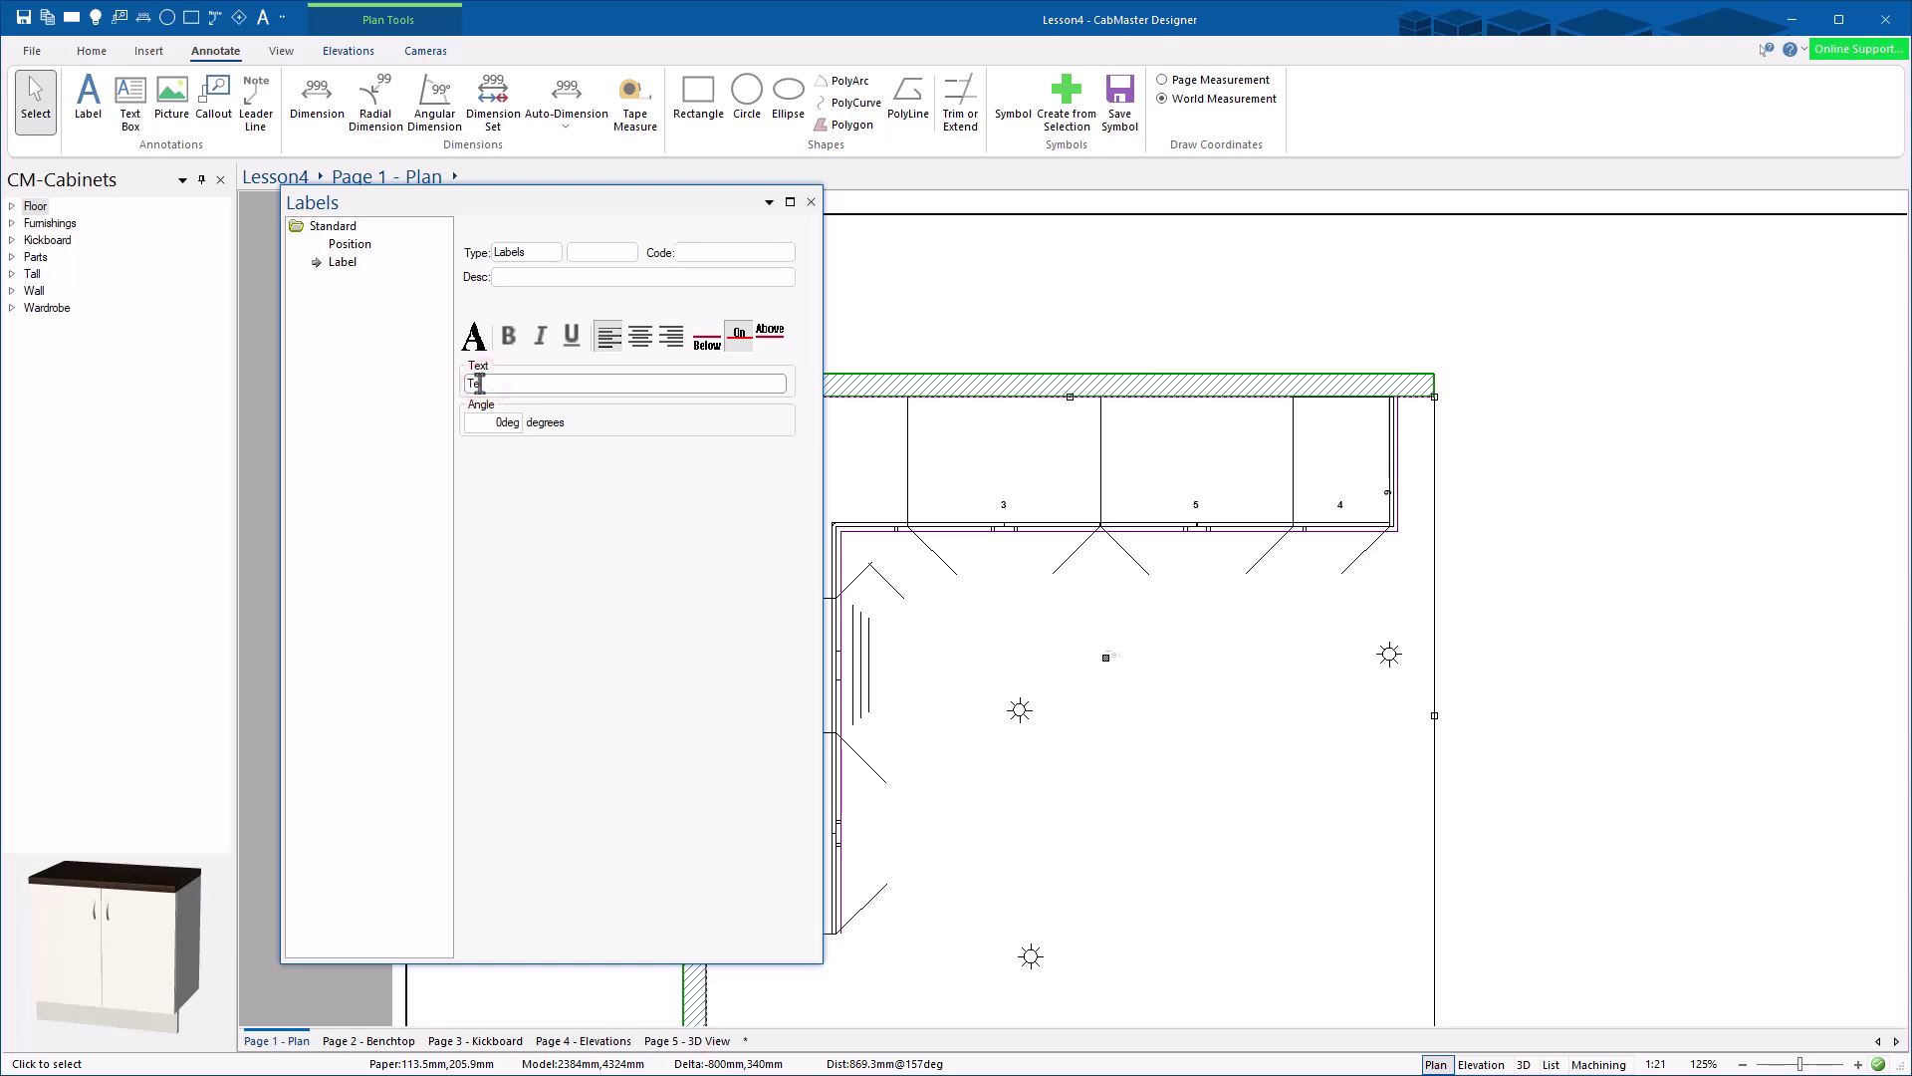
pyautogui.press('Tab')
pyautogui.click(488, 383)
pyautogui.write('t')
pyautogui.click(811, 203)
pyautogui.click(1220, 695)
pyautogui.moveTo(1105, 656); pyautogui.dragTo(1195, 457)
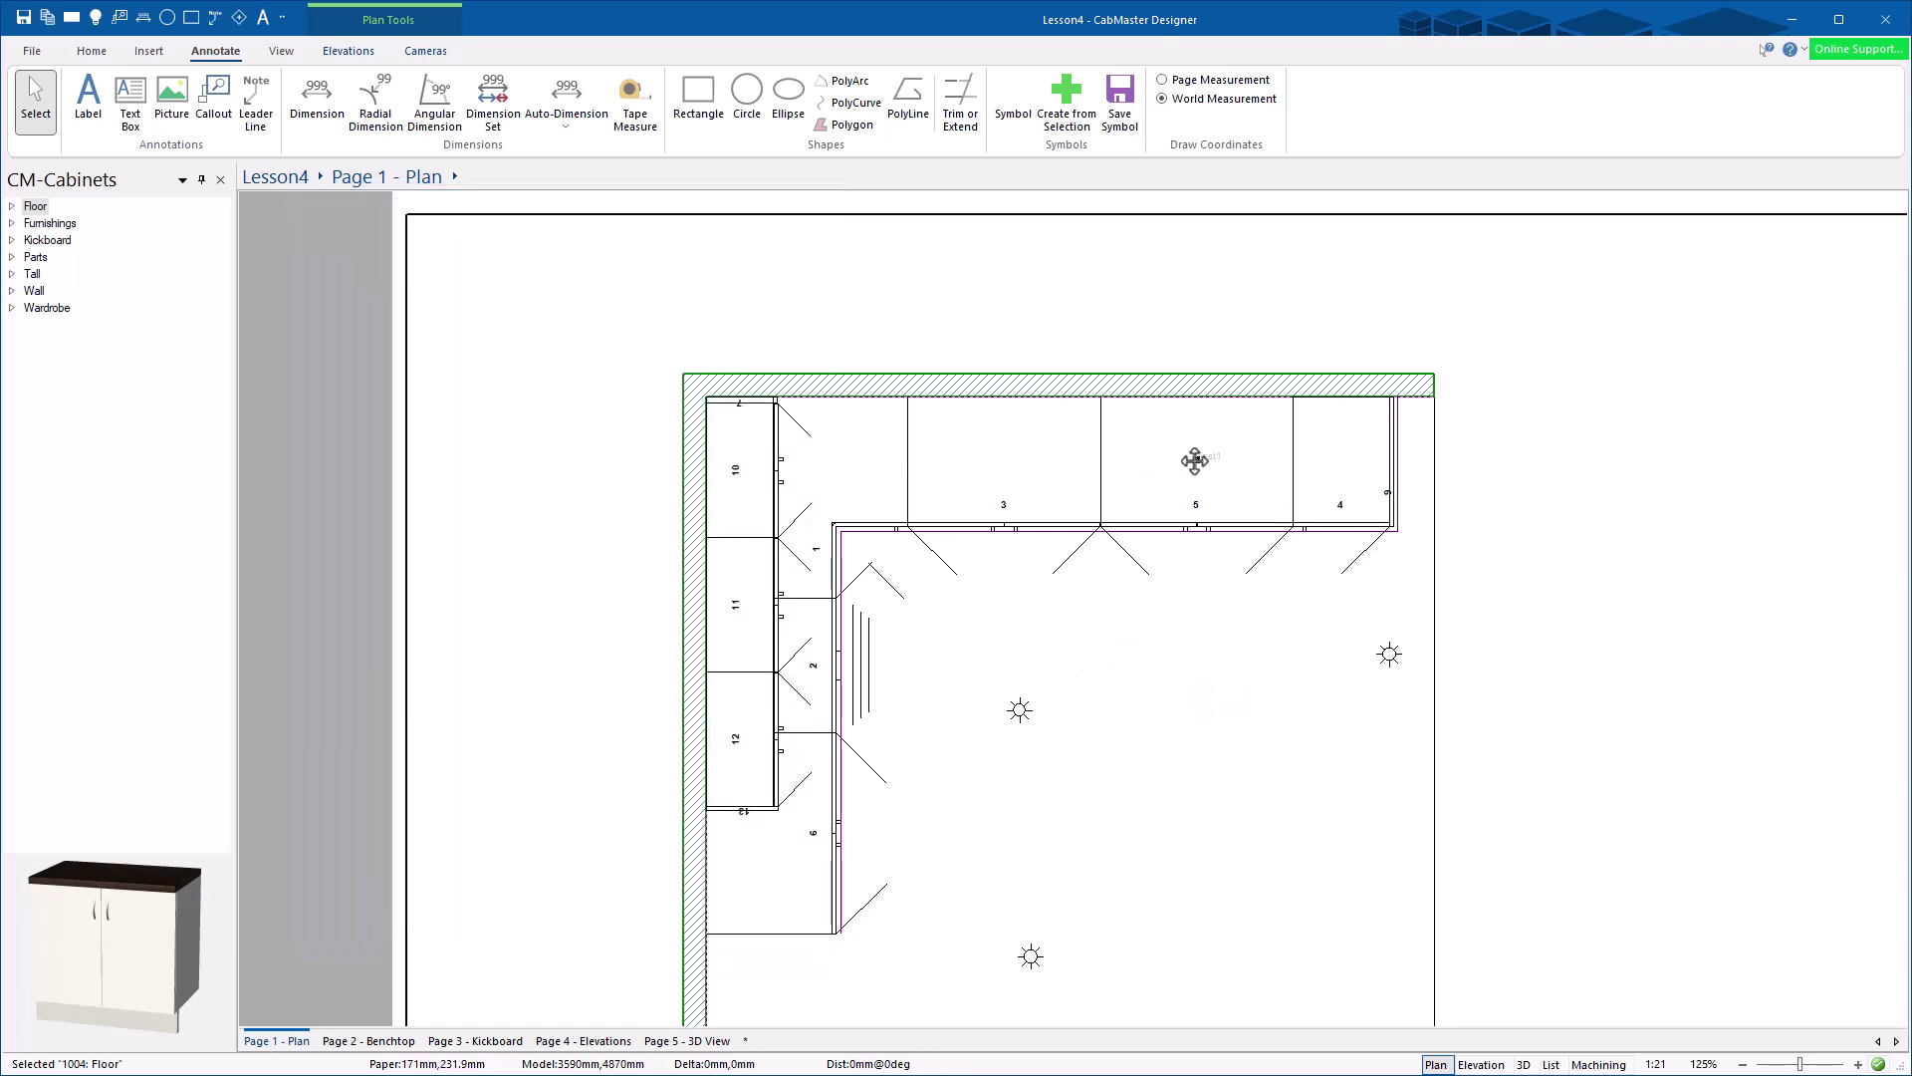
# Step: Set the Test1 label's font size to 18 and reposition it centrally within cabinet 5
pyautogui.doubleClick(1195, 461)
pyautogui.click(487, 339)
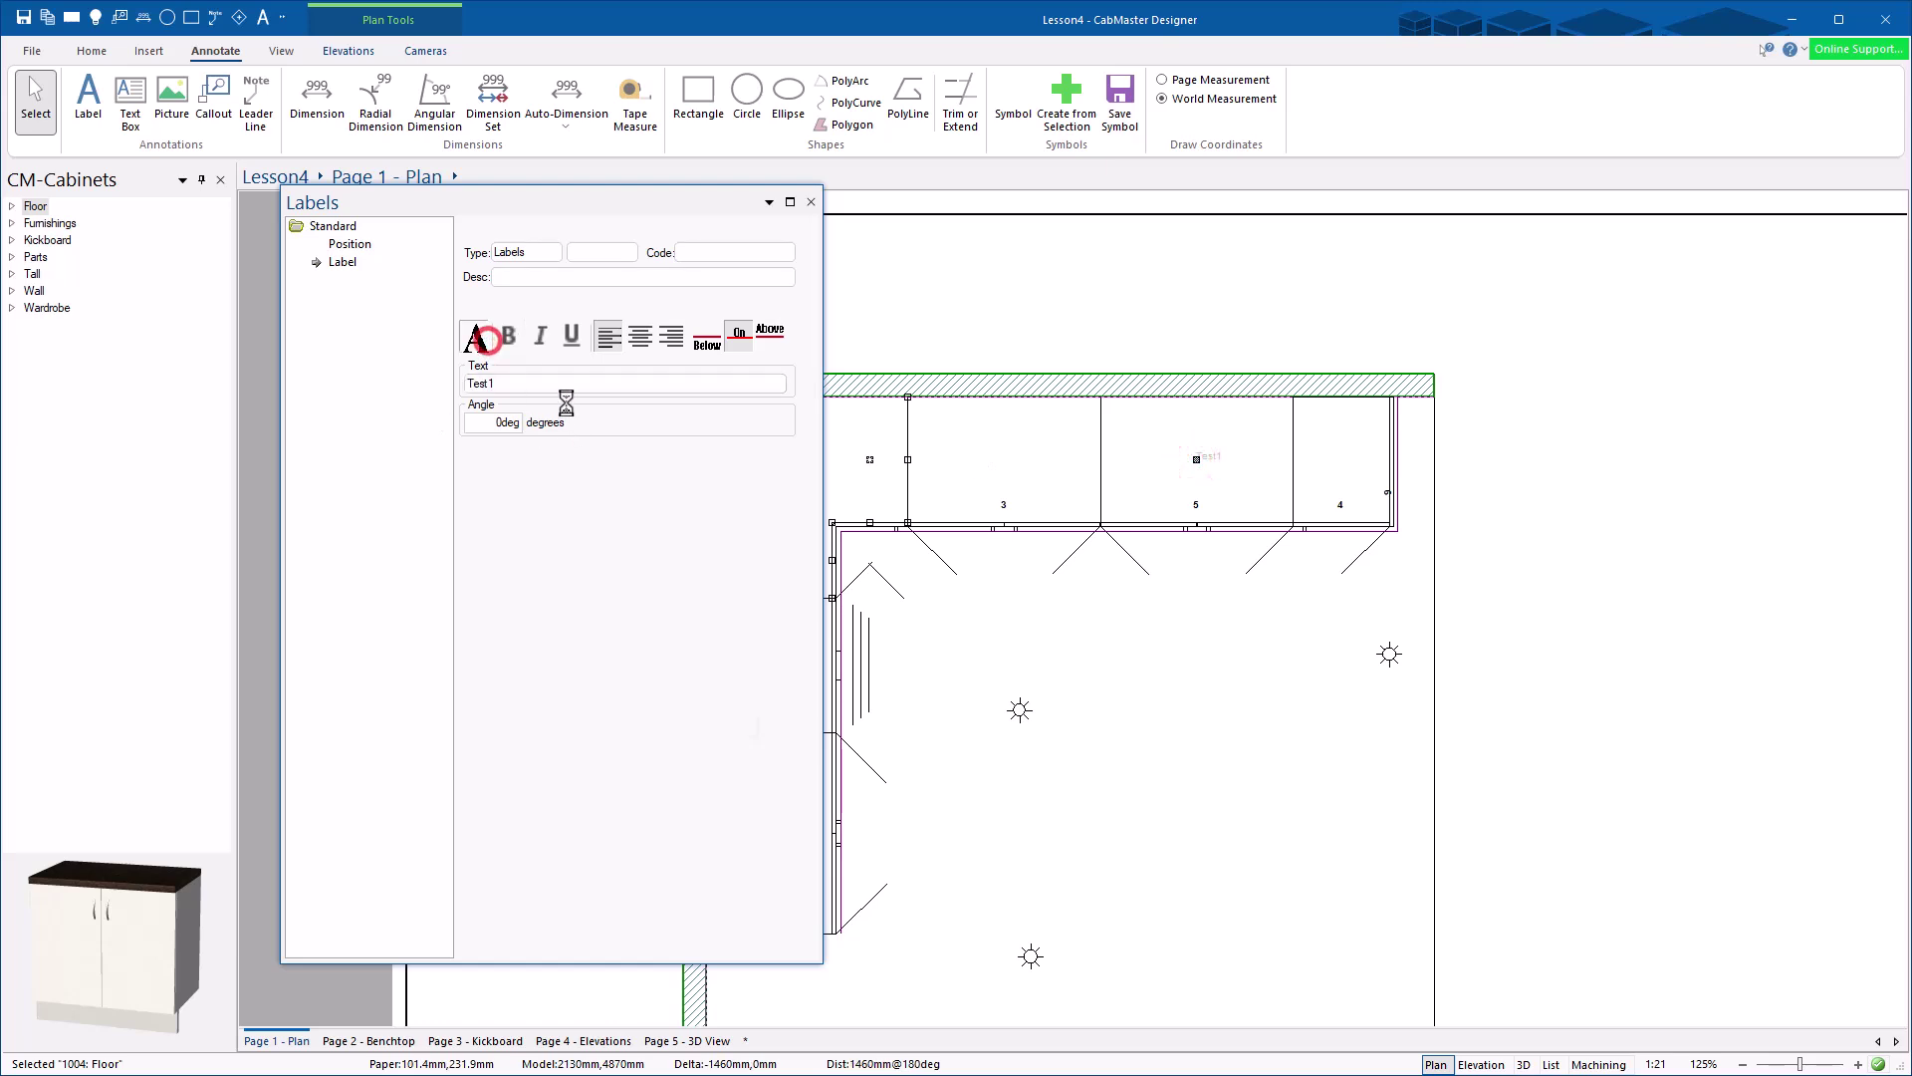
pyautogui.moveTo(663, 518); pyautogui.dragTo(664, 552)
pyautogui.click(638, 545)
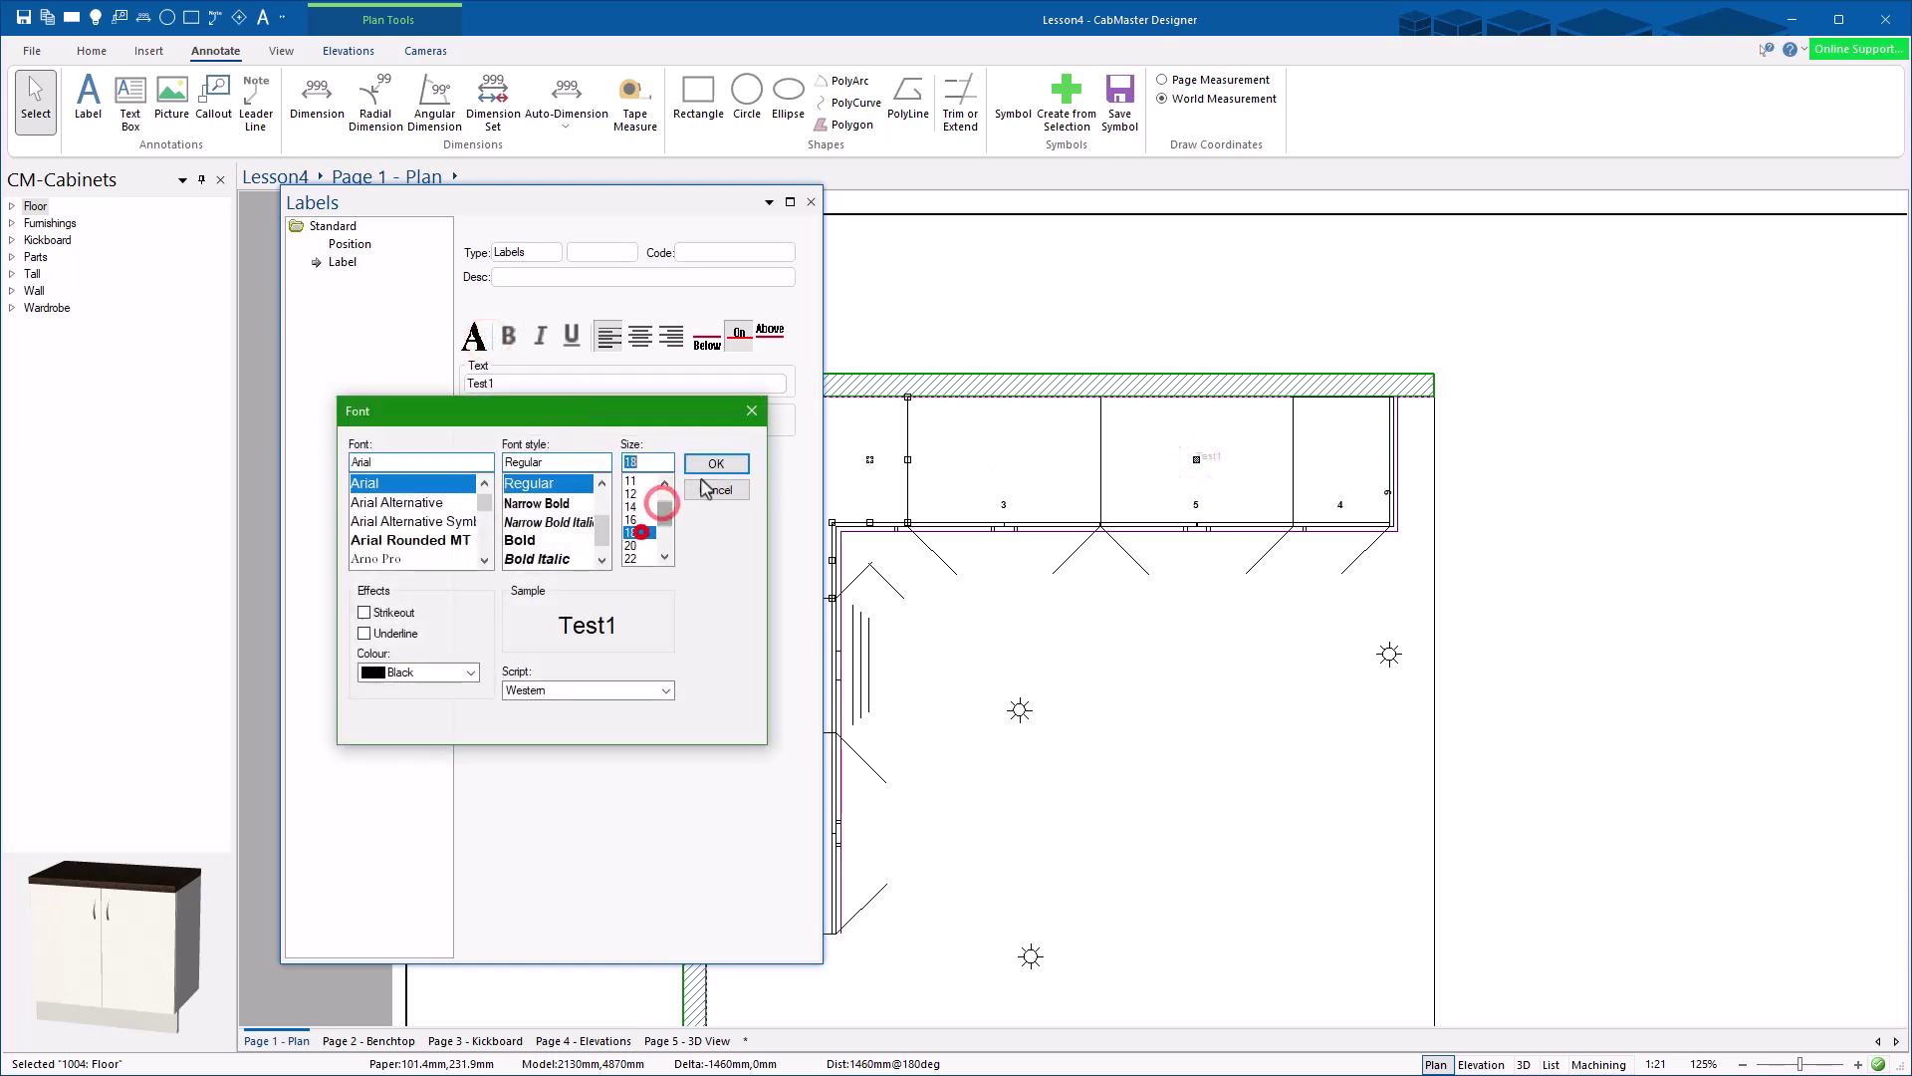
pyautogui.click(716, 463)
pyautogui.click(809, 203)
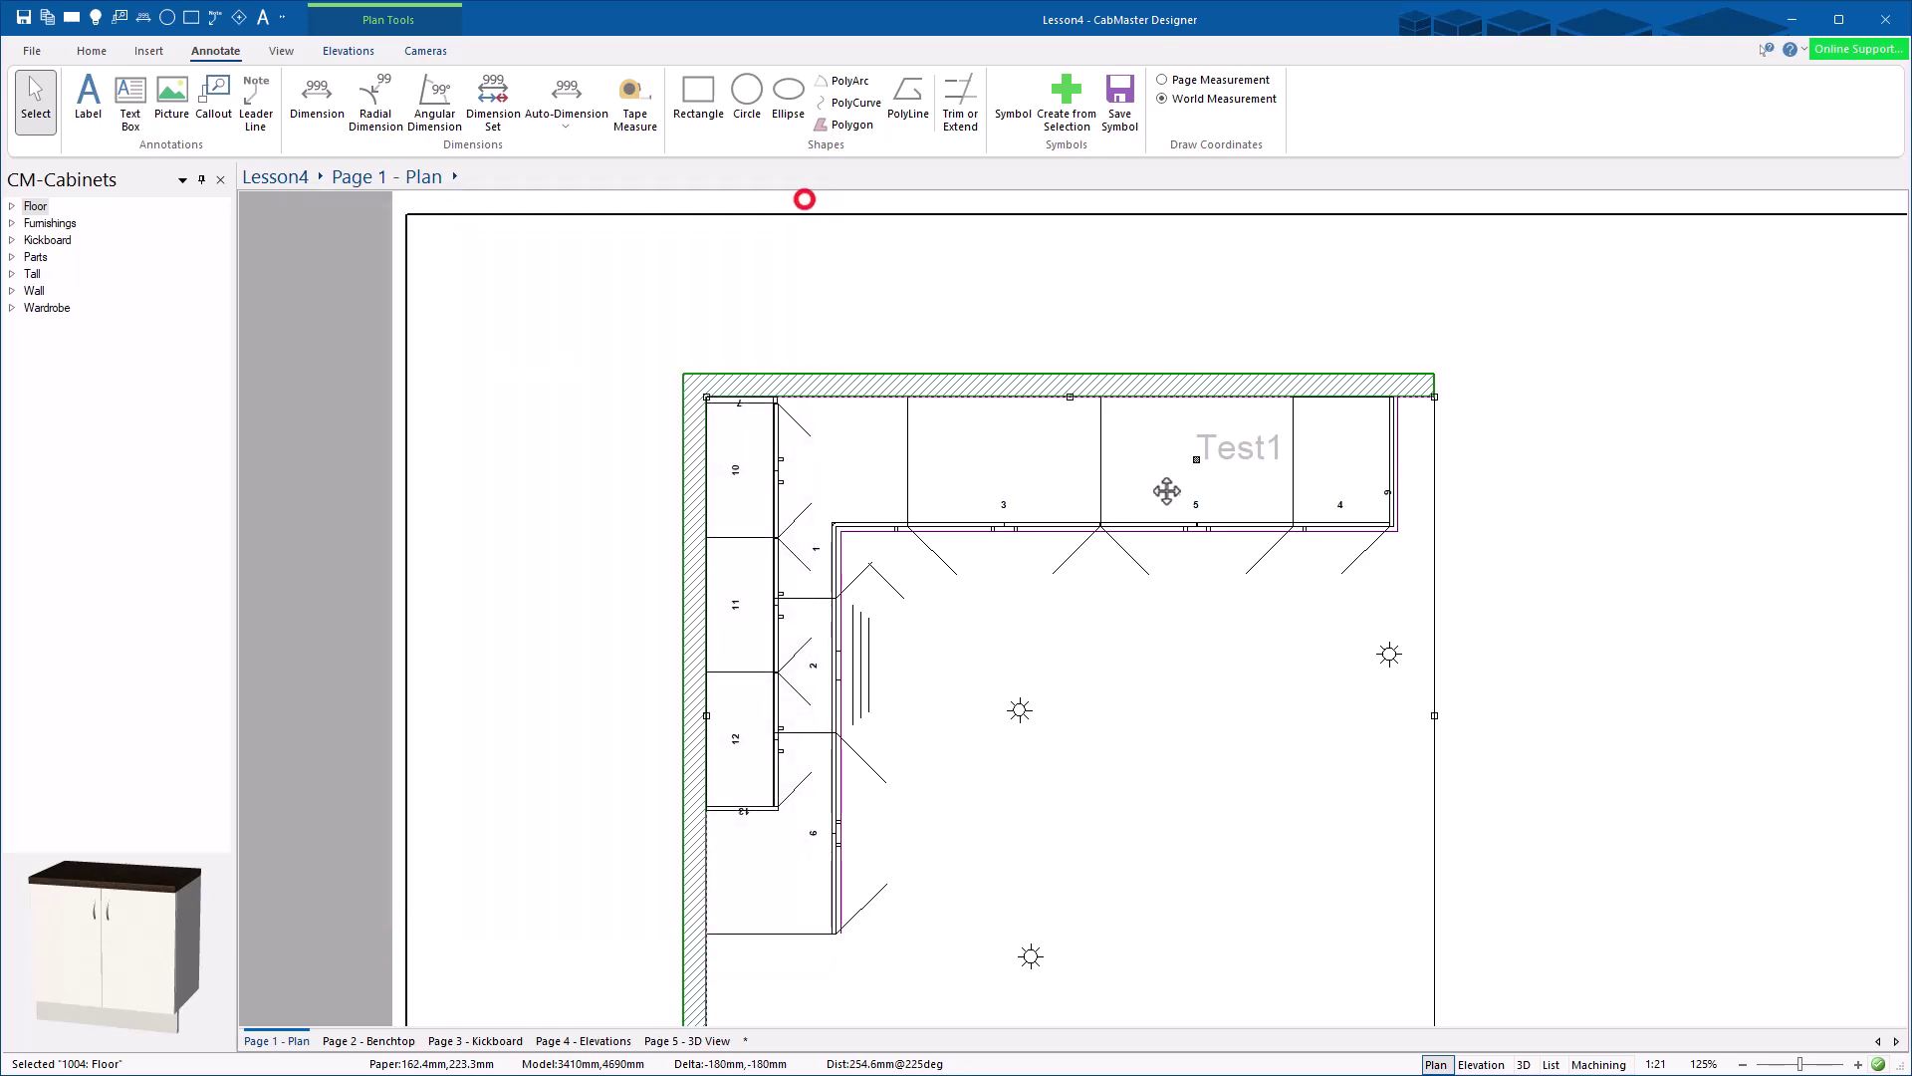
pyautogui.moveTo(1195, 459); pyautogui.dragTo(1160, 469)
pyautogui.click(1584, 491)
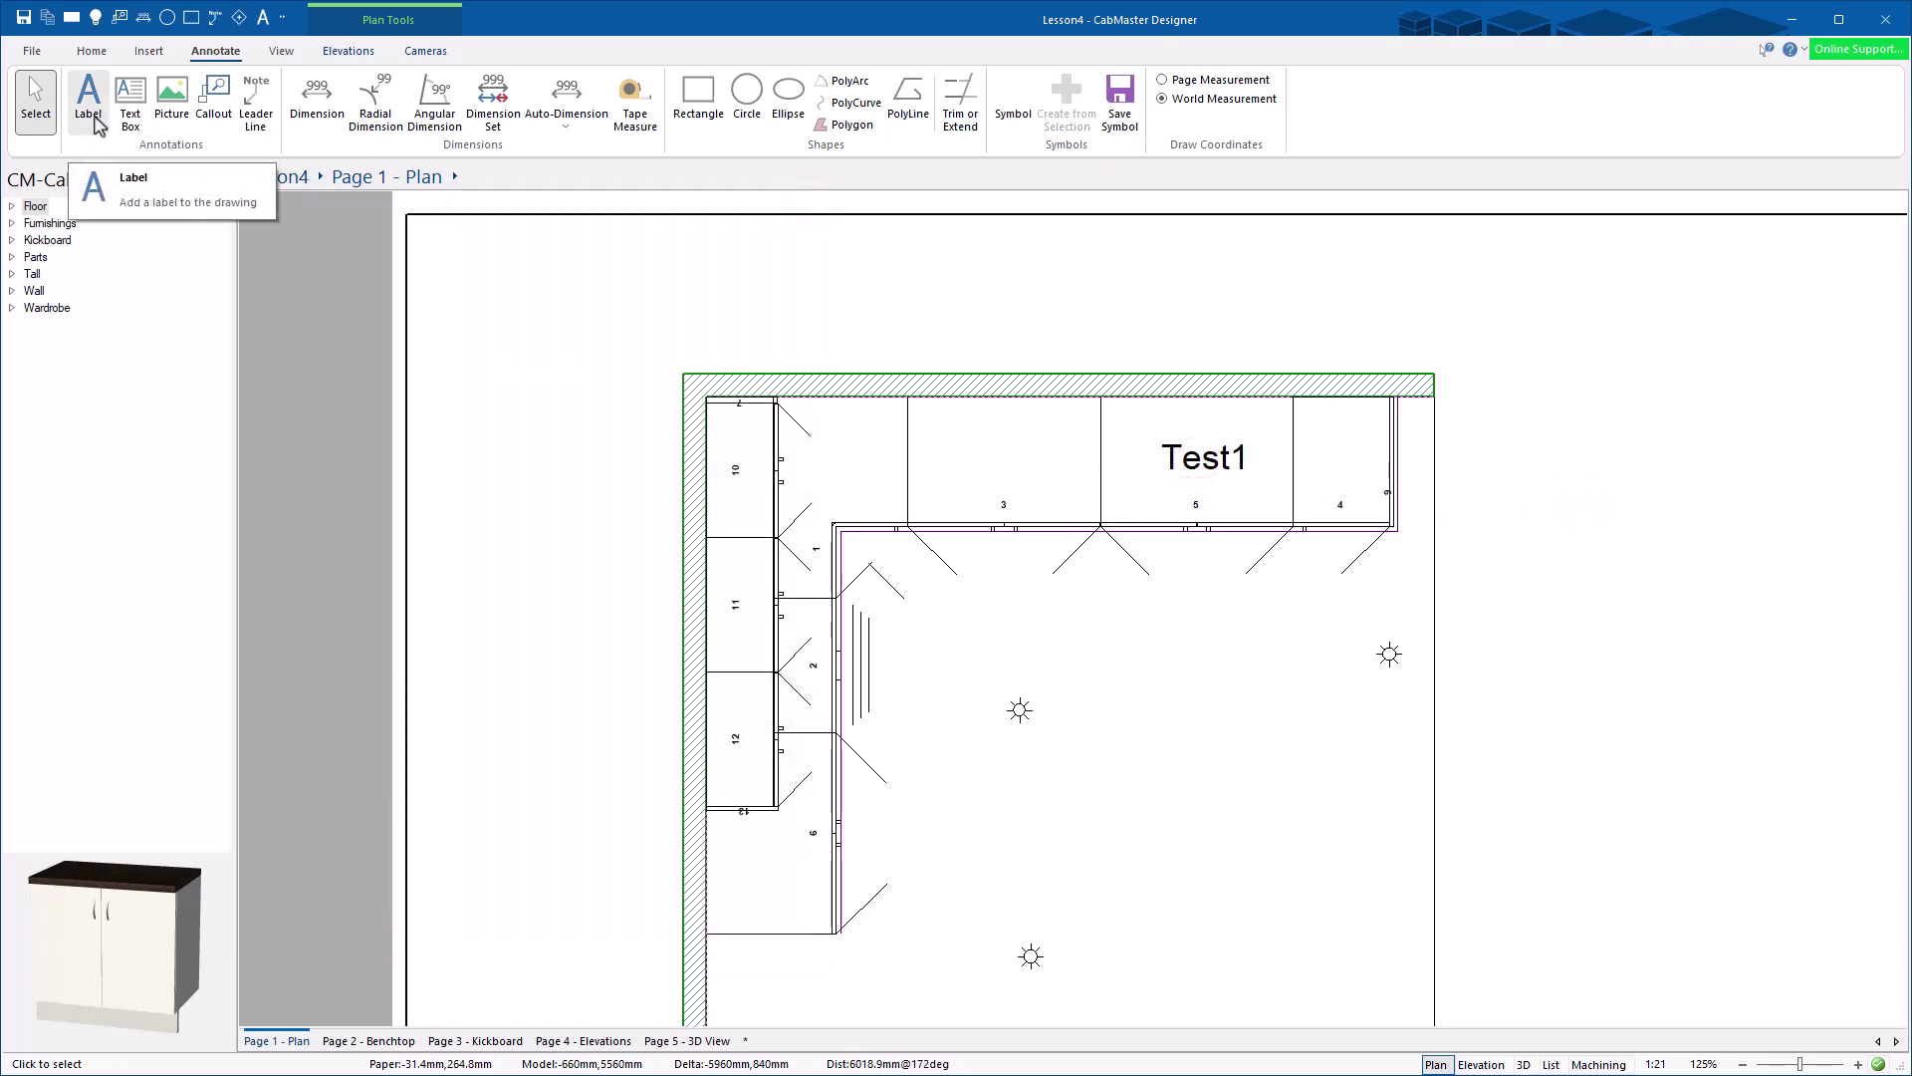
# Step: Draw a text box in the open floor area containing "Hello" and "Today is lesson 4" on two lines
pyautogui.click(133, 99)
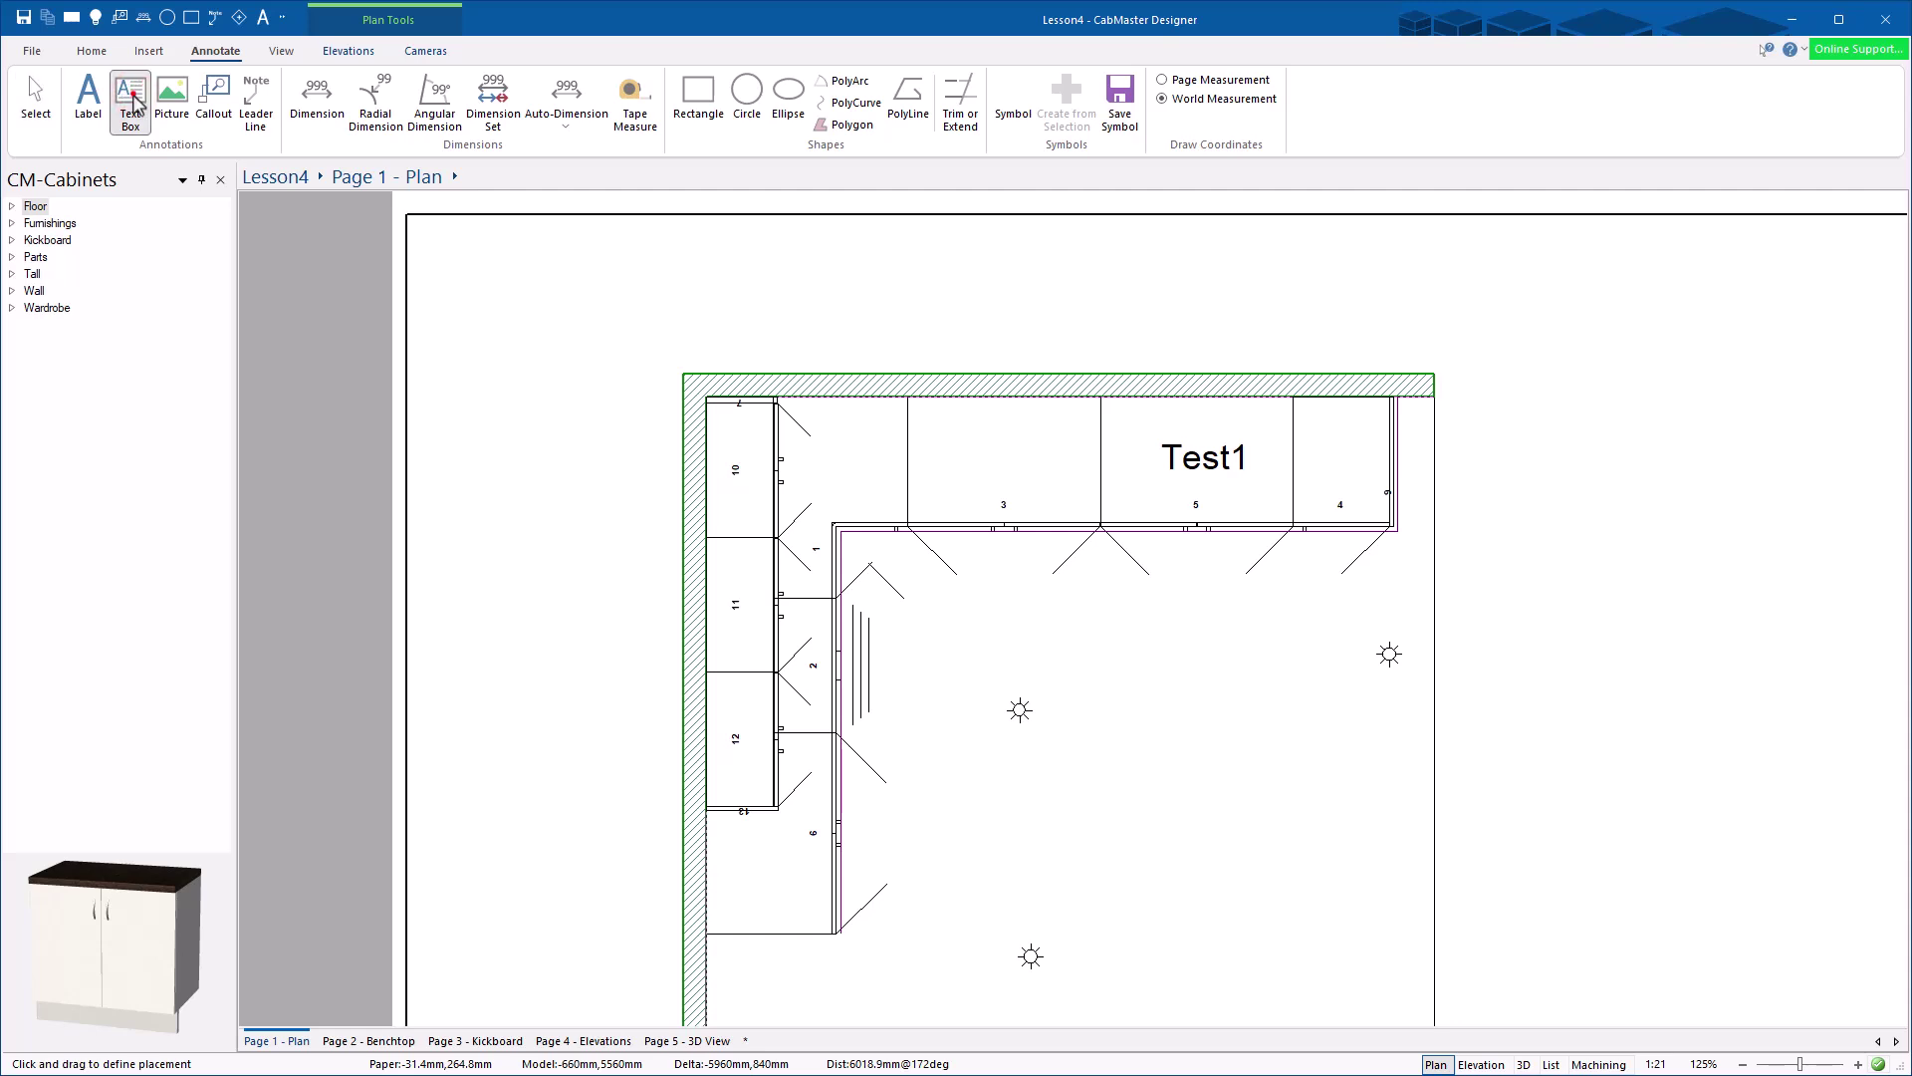
pyautogui.click(132, 95)
pyautogui.click(343, 280)
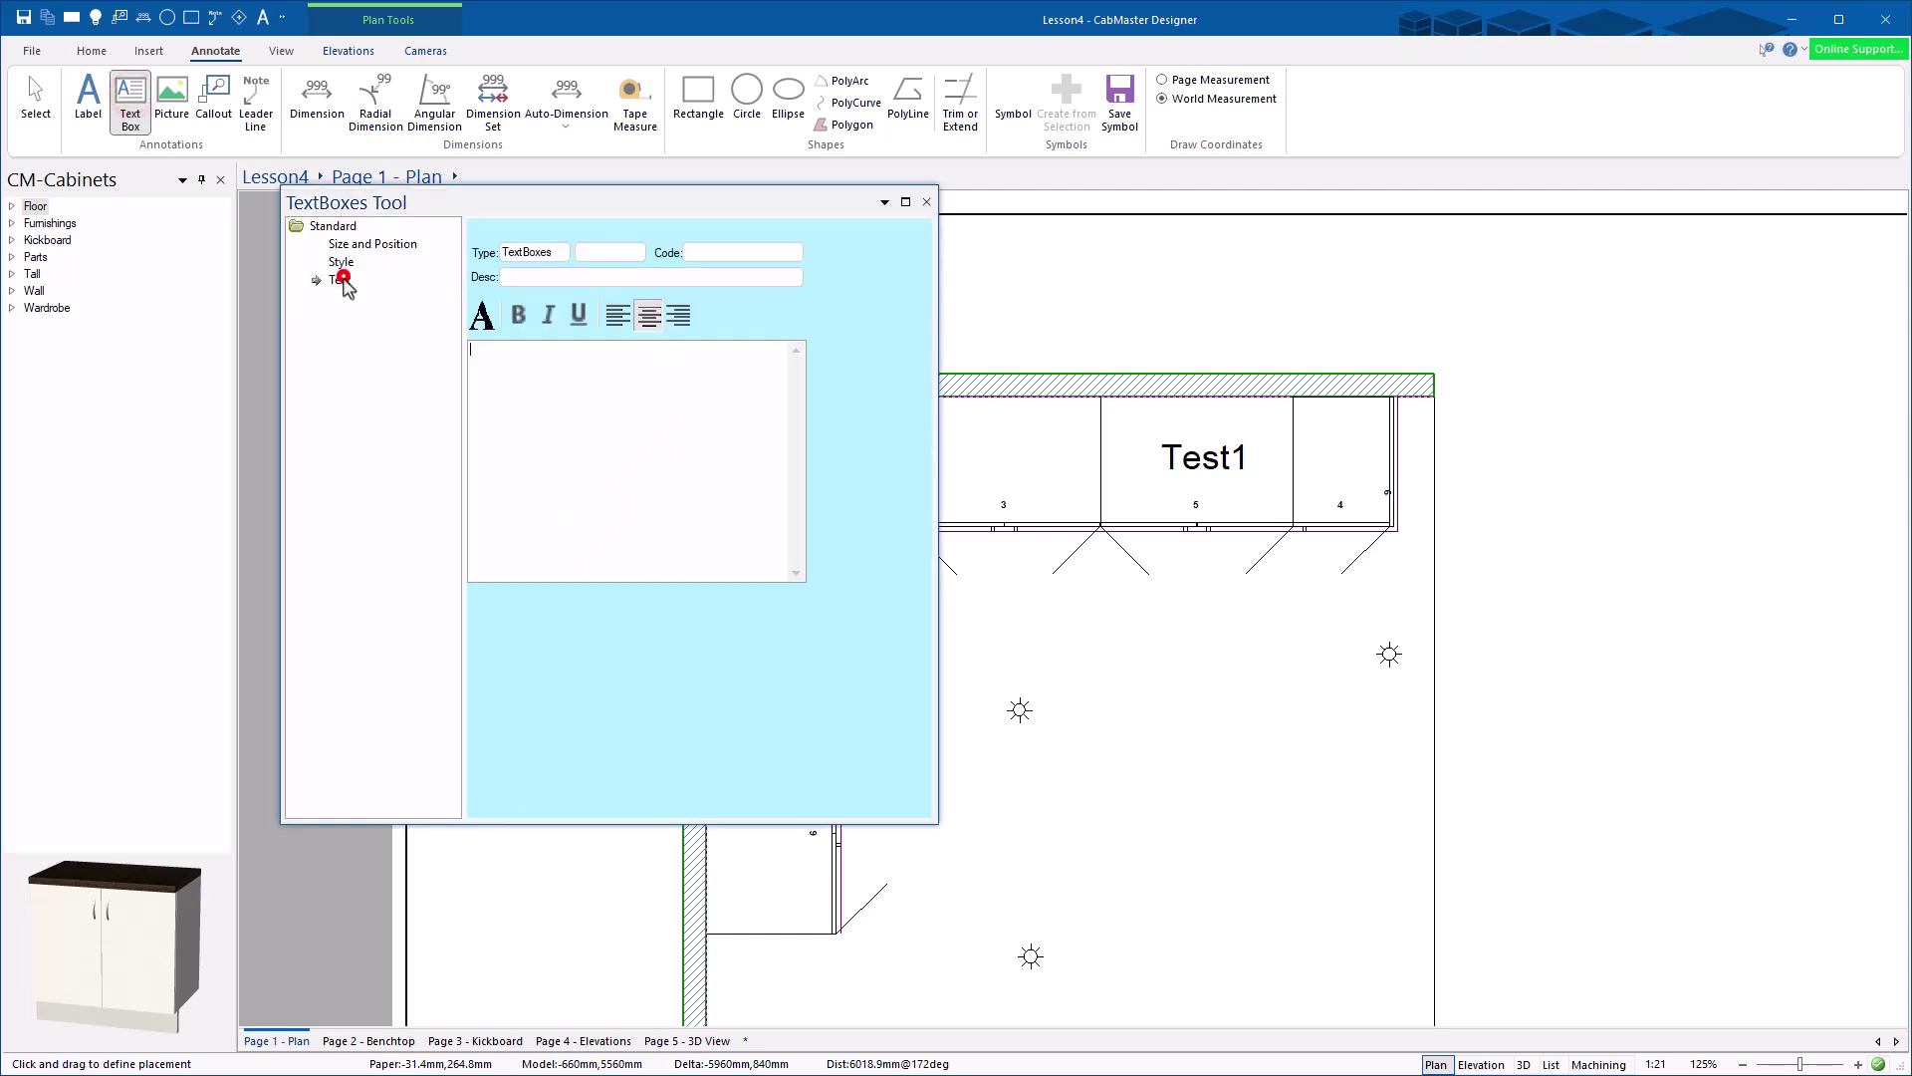
pyautogui.write('Hell')
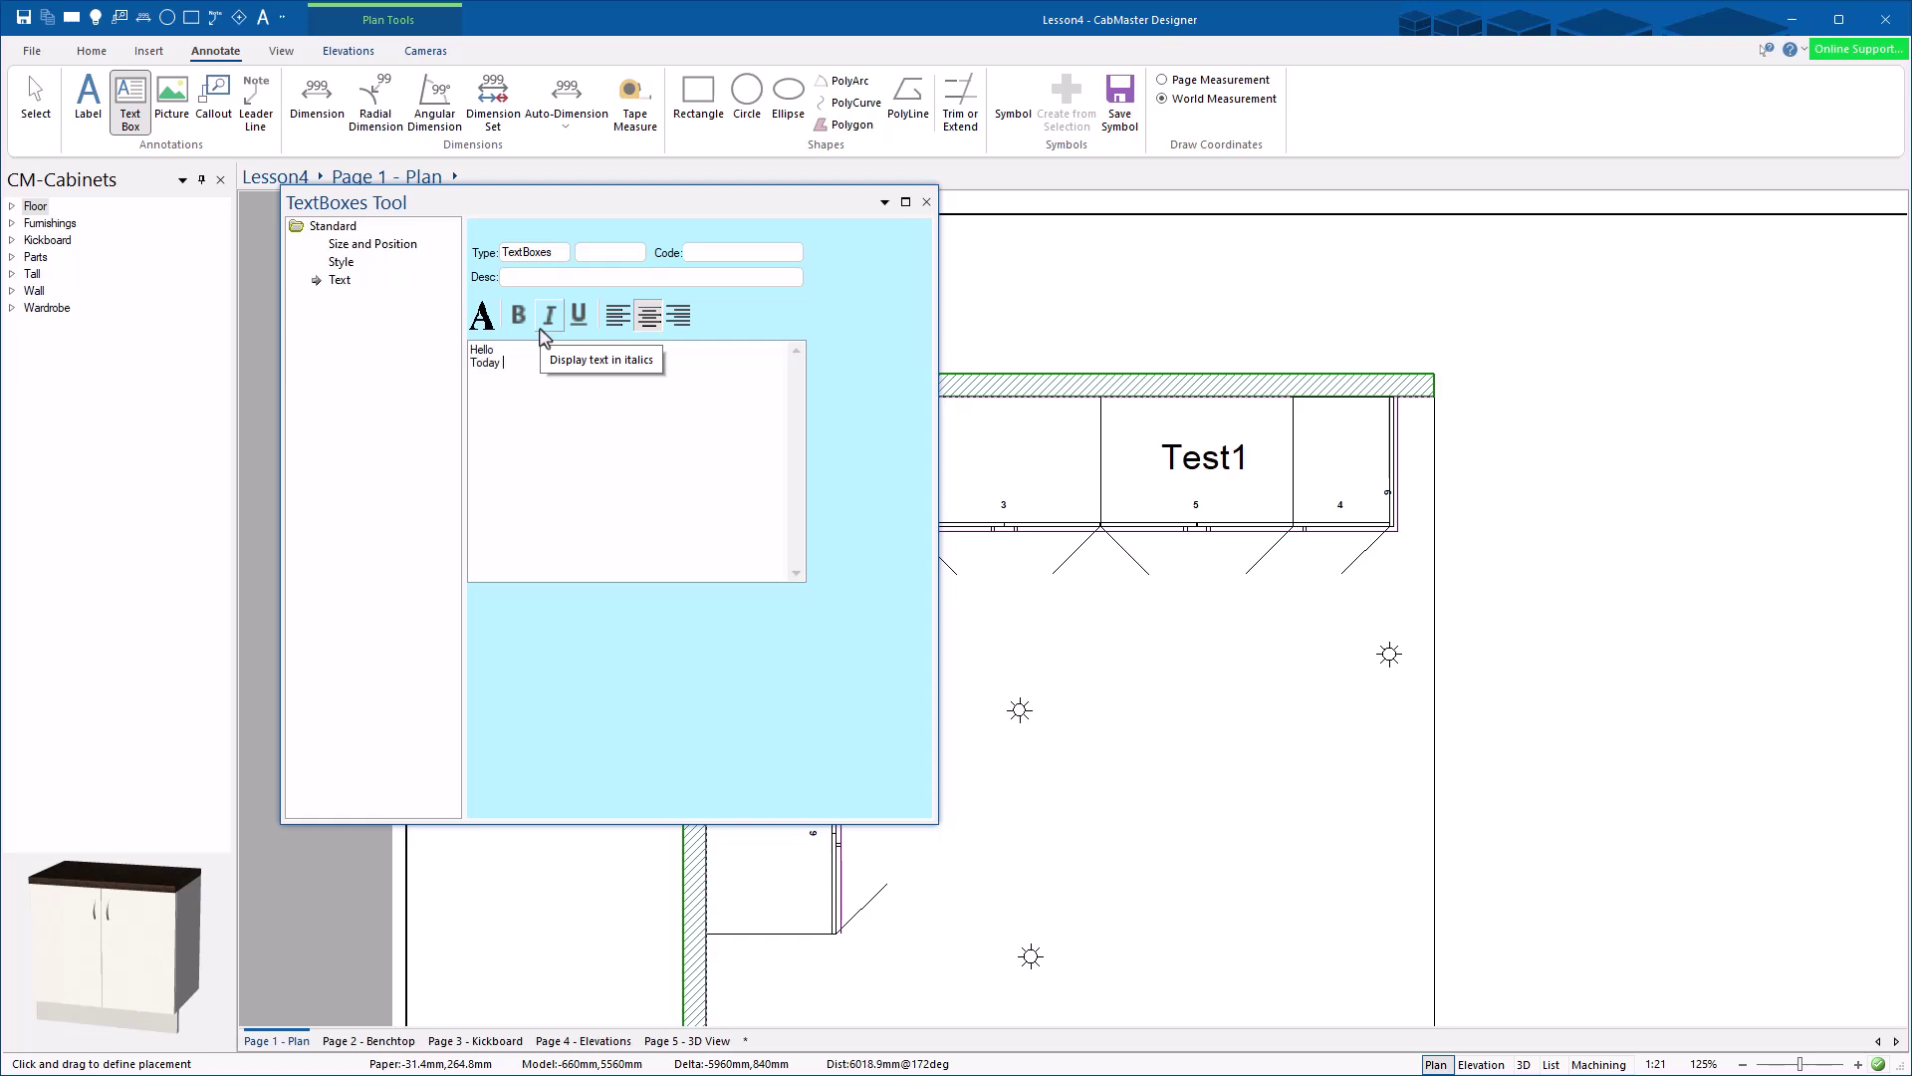
pyautogui.write('o')
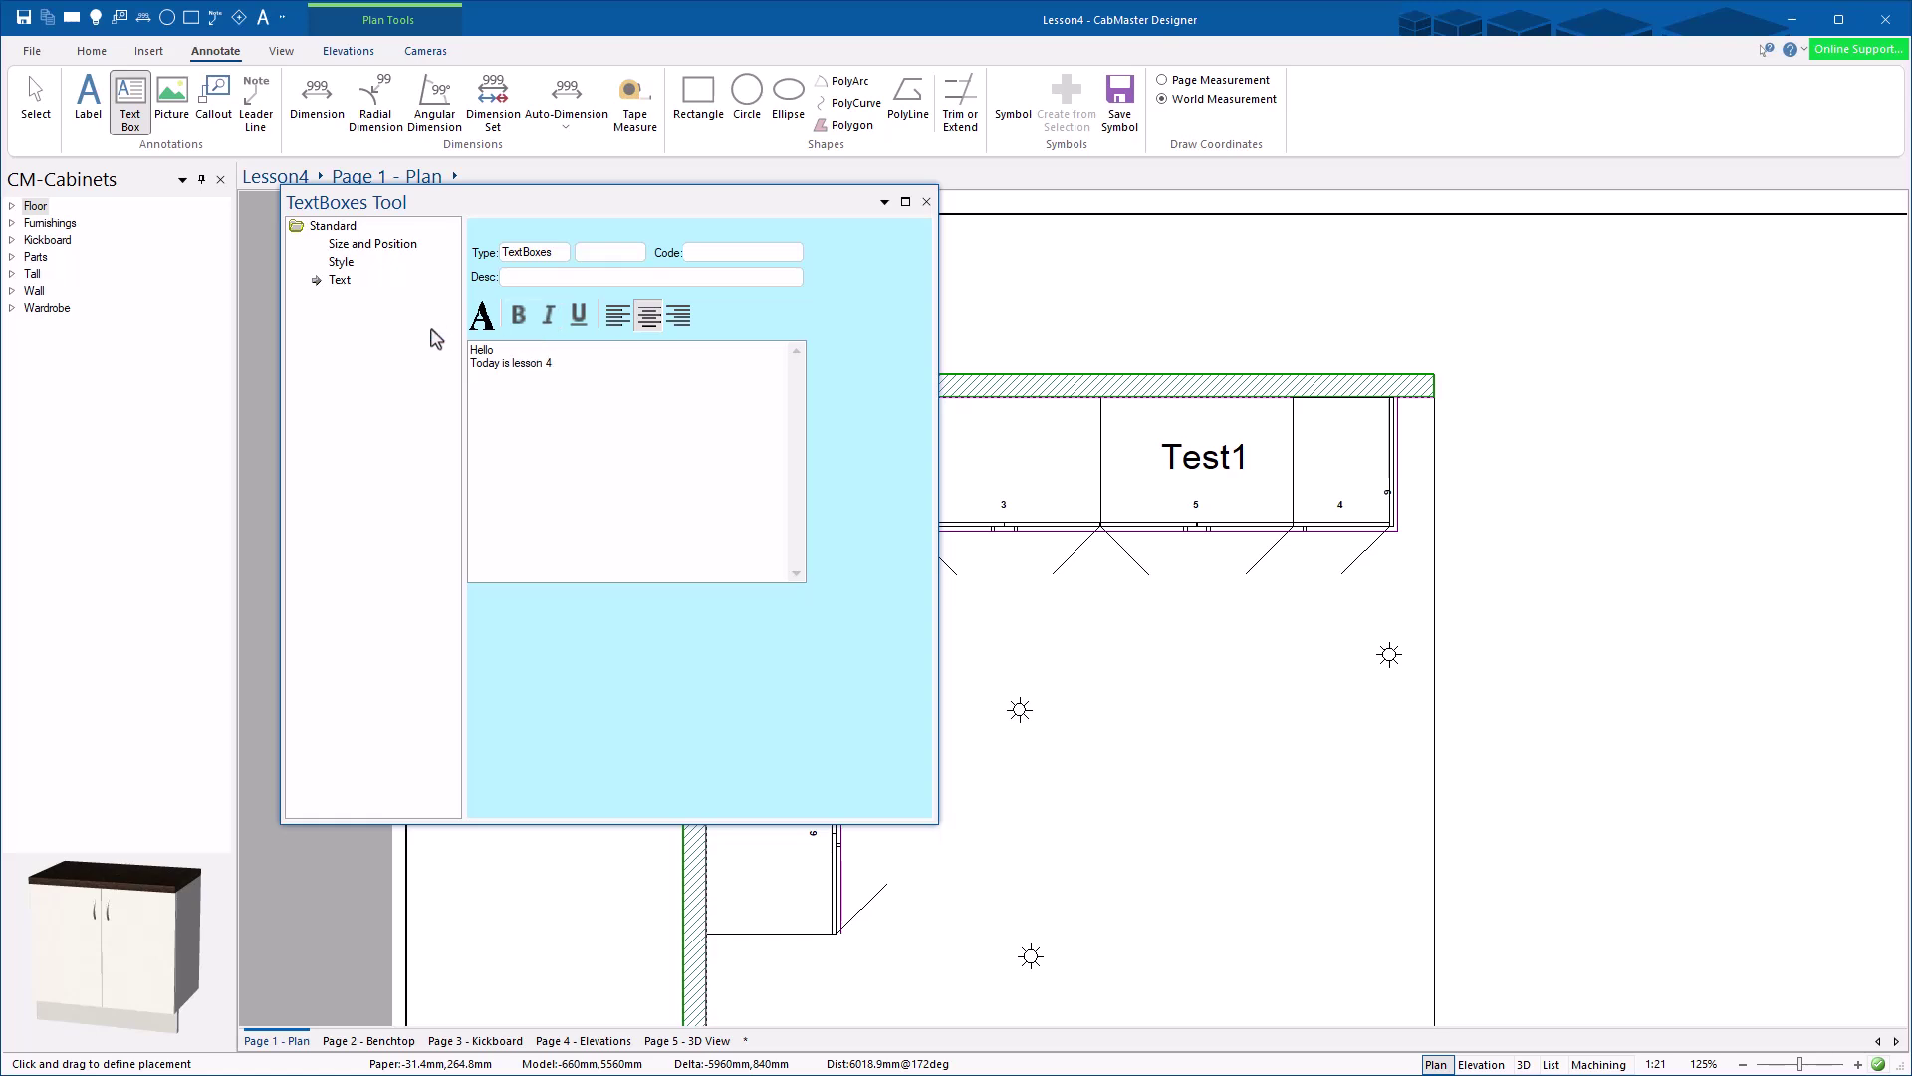
pyautogui.click(926, 201)
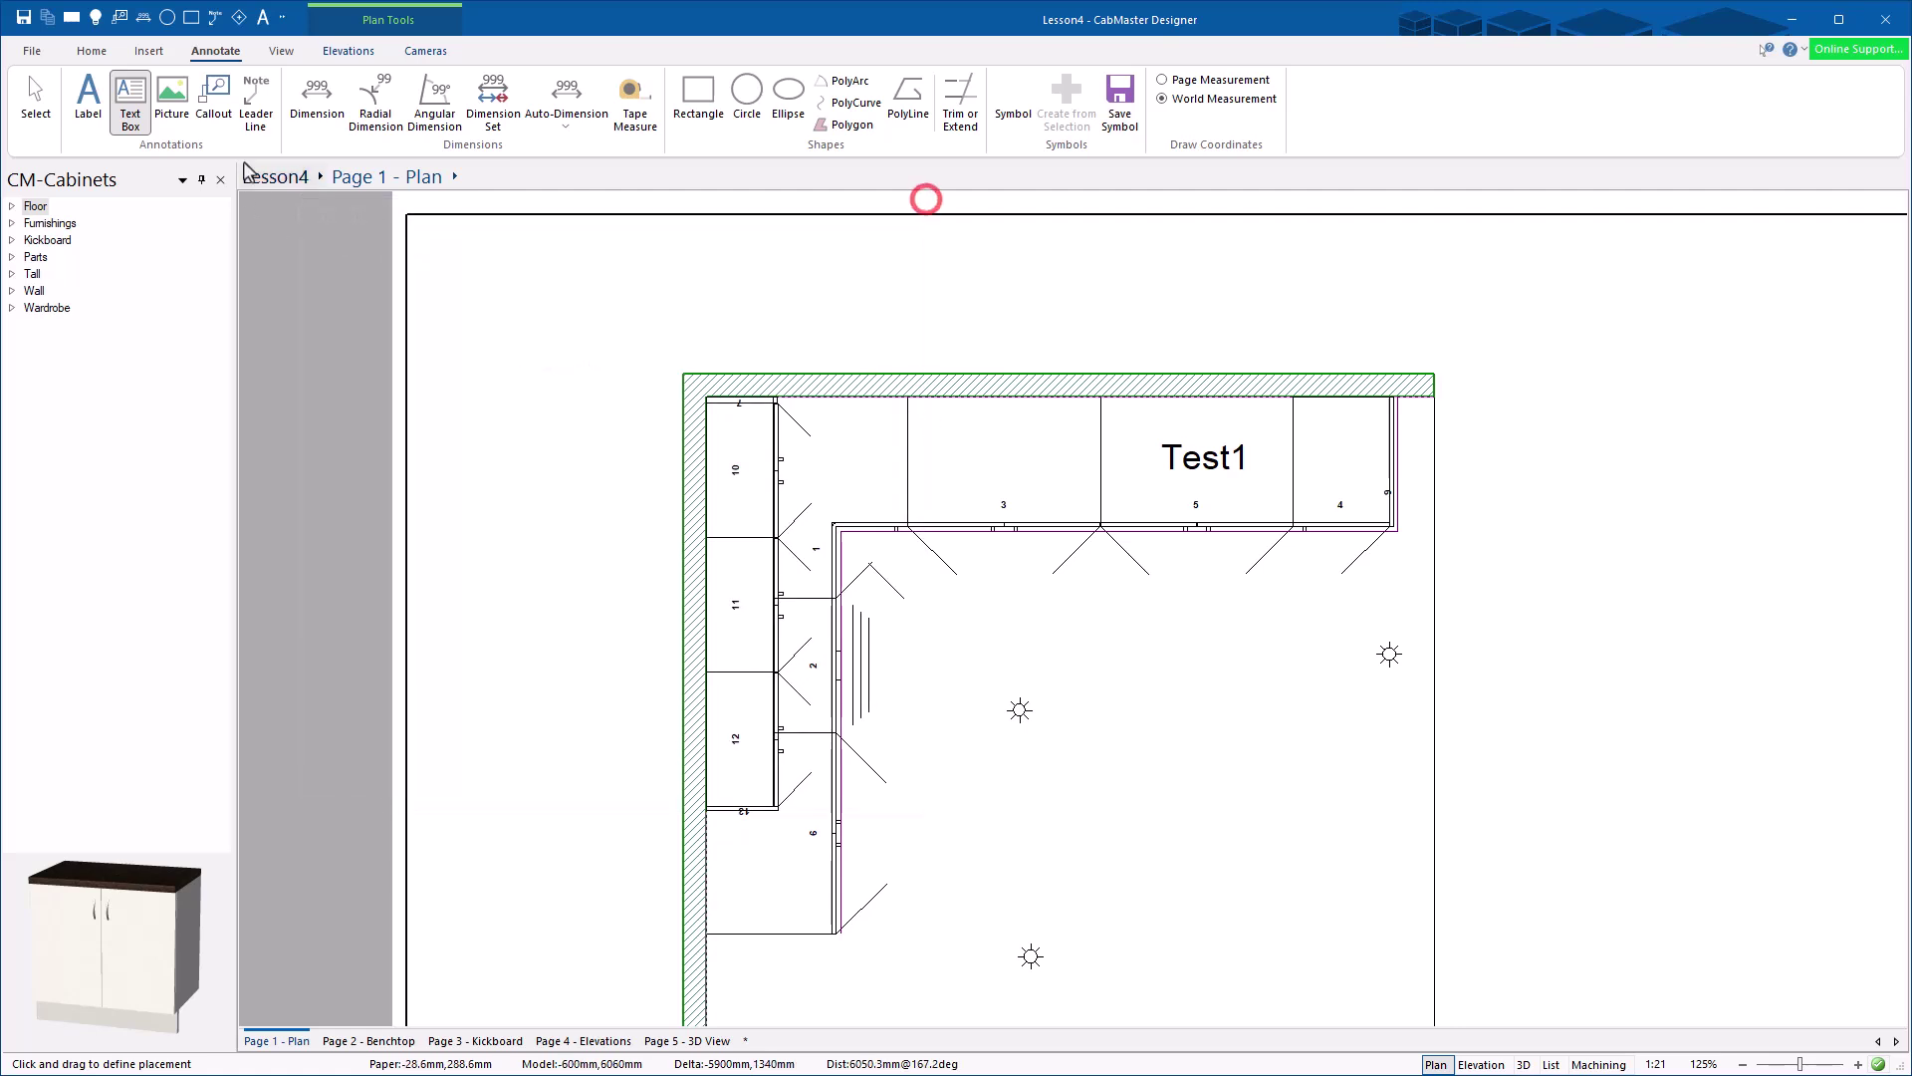
pyautogui.moveTo(1047, 626); pyautogui.dragTo(1244, 712)
# Step: Move the text box outside the room, beyond the right end of the upper wall, and open its text properties
pyautogui.click(36, 99)
pyautogui.moveTo(1118, 666); pyautogui.dragTo(1558, 498)
pyautogui.click(1584, 614)
pyautogui.doubleClick(1554, 488)
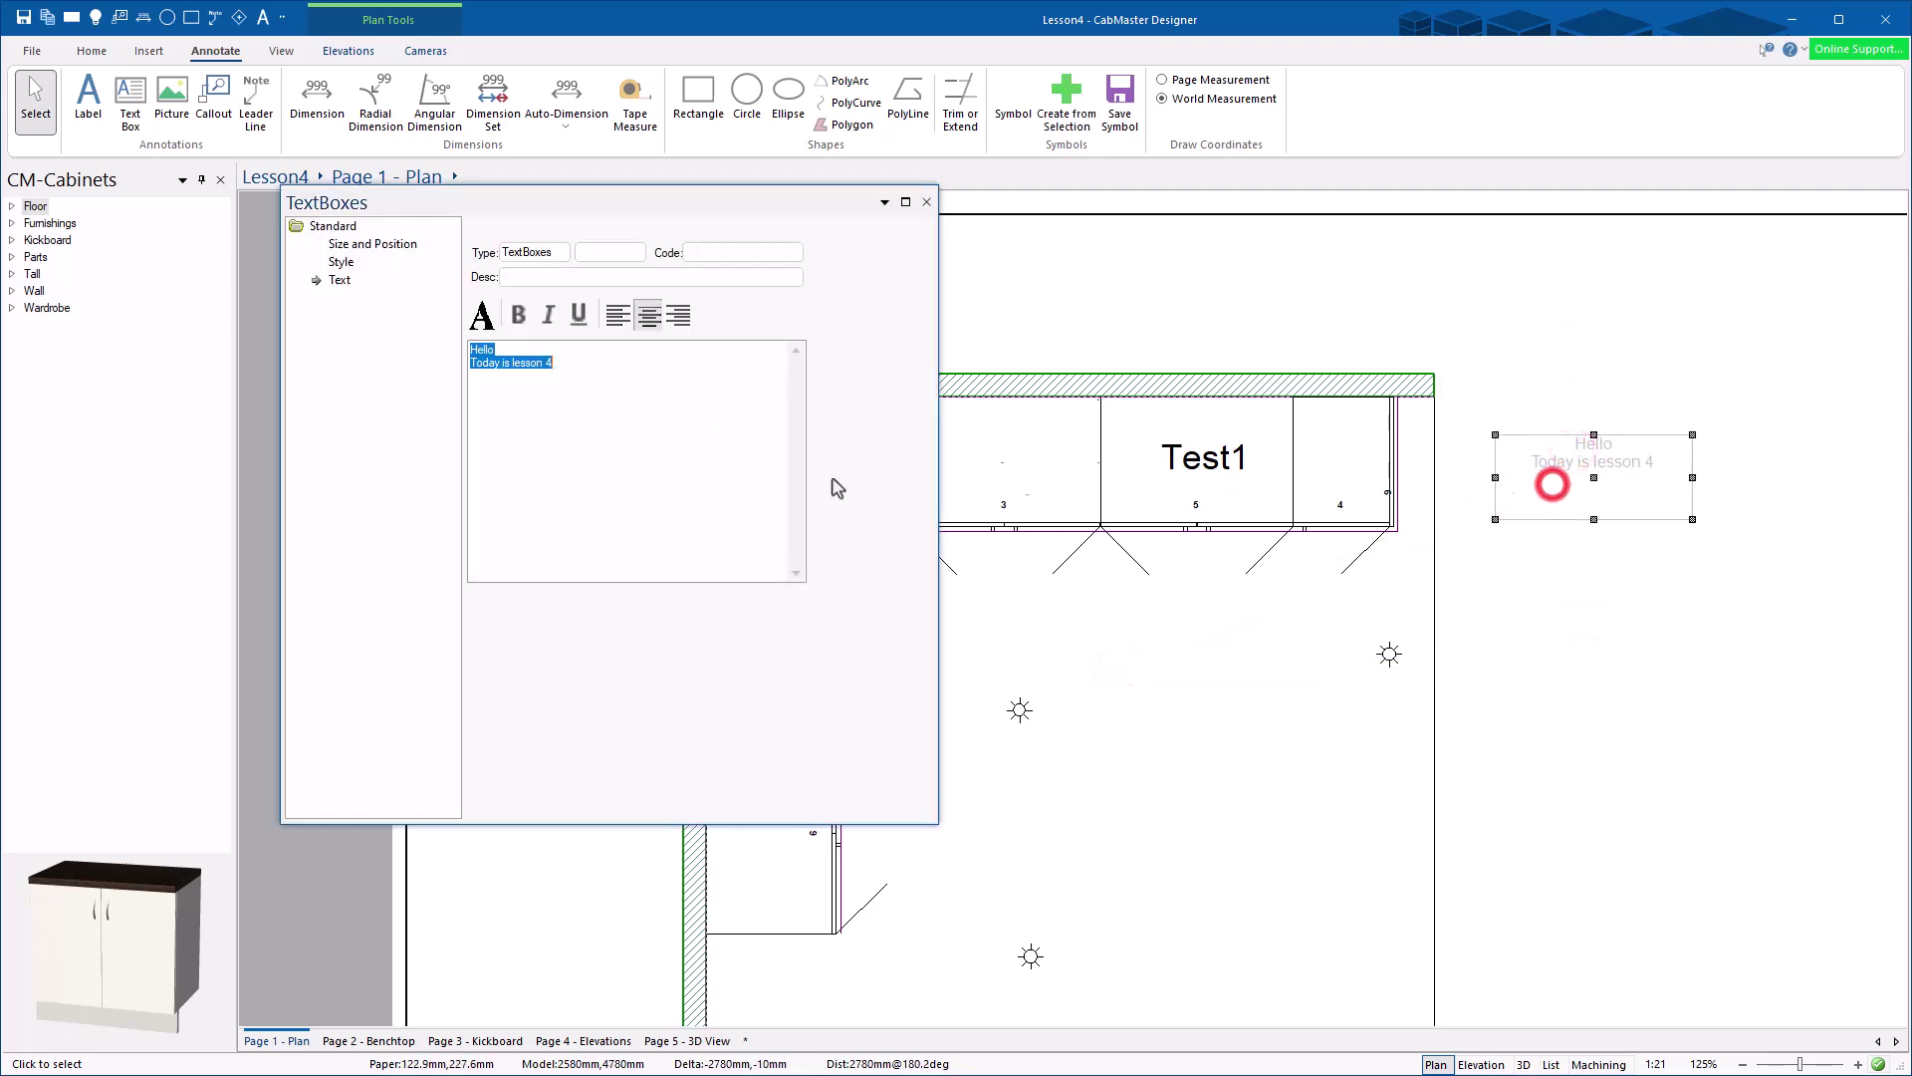
# Step: Try the open-sided shape, solid fill and no-outline styles on the text box, returning it to an empty outlined rectangle
pyautogui.click(339, 263)
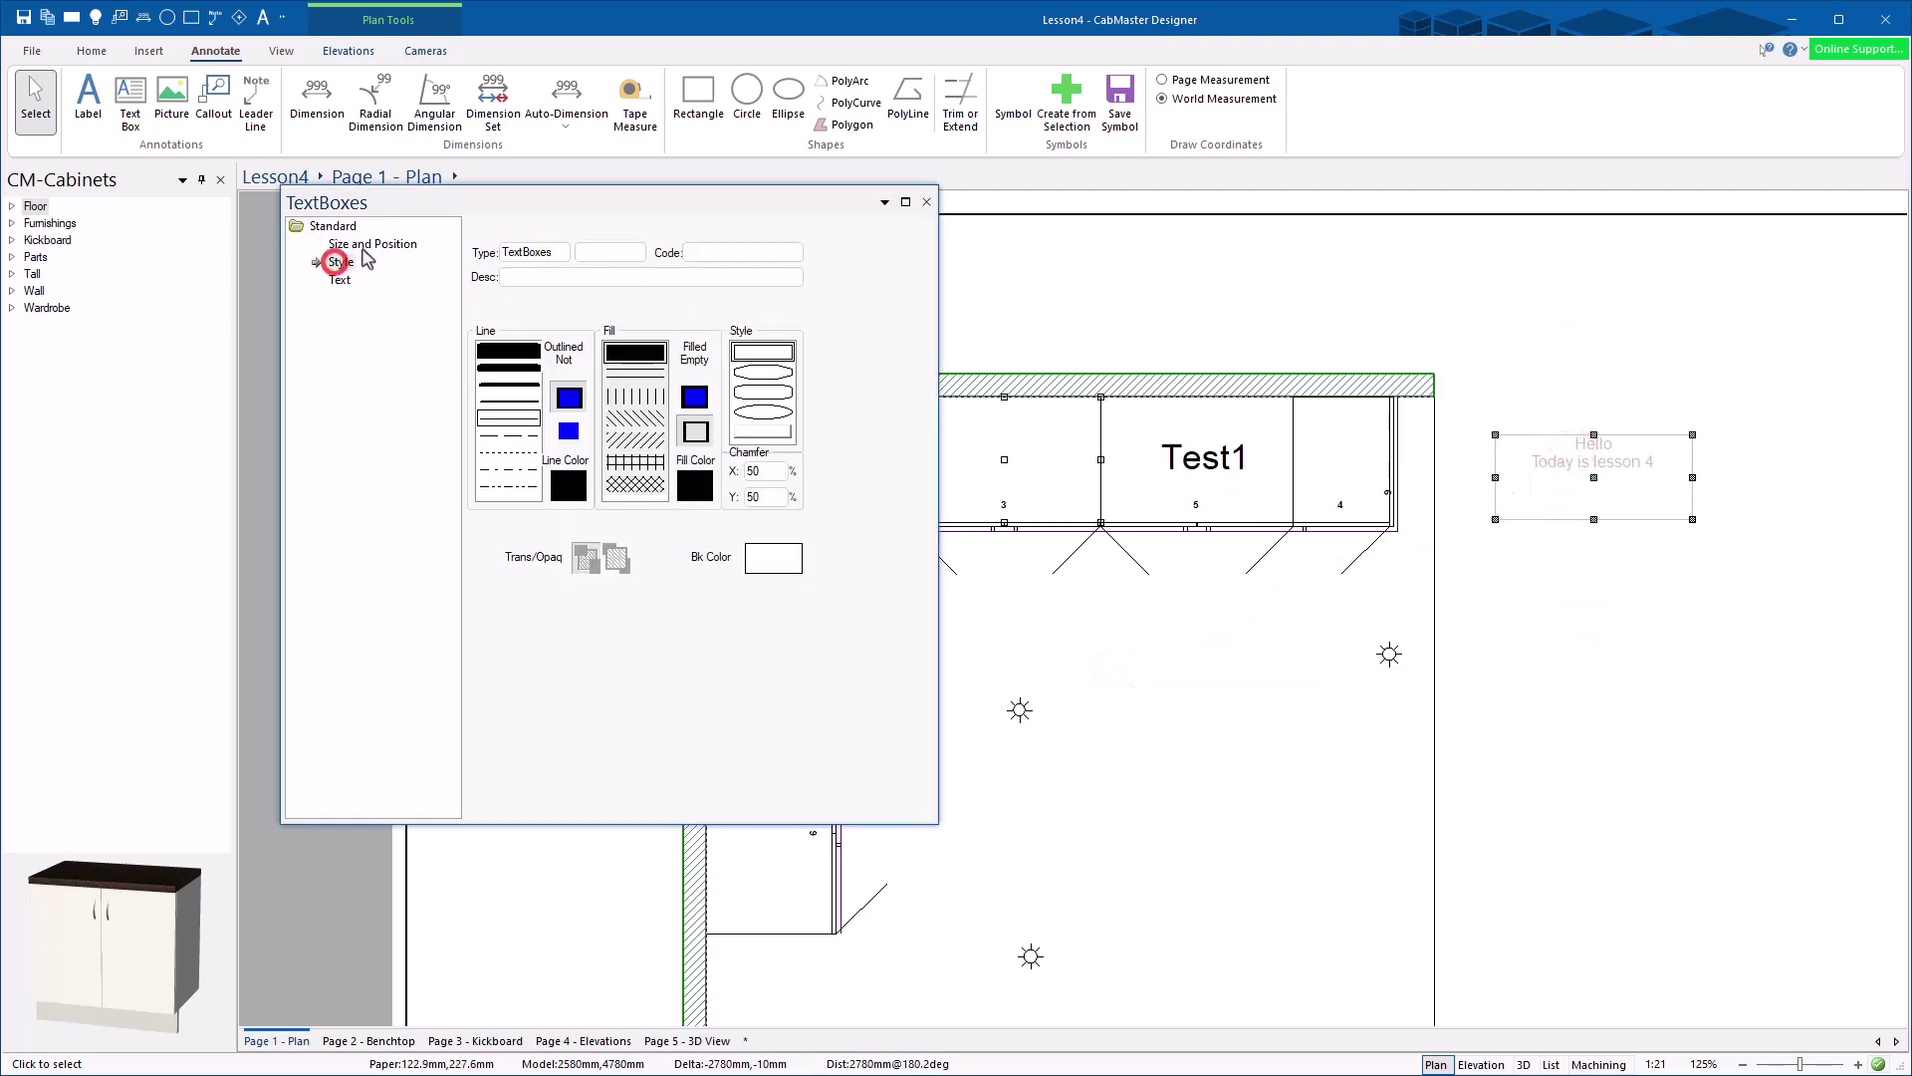
pyautogui.click(763, 374)
pyautogui.click(775, 431)
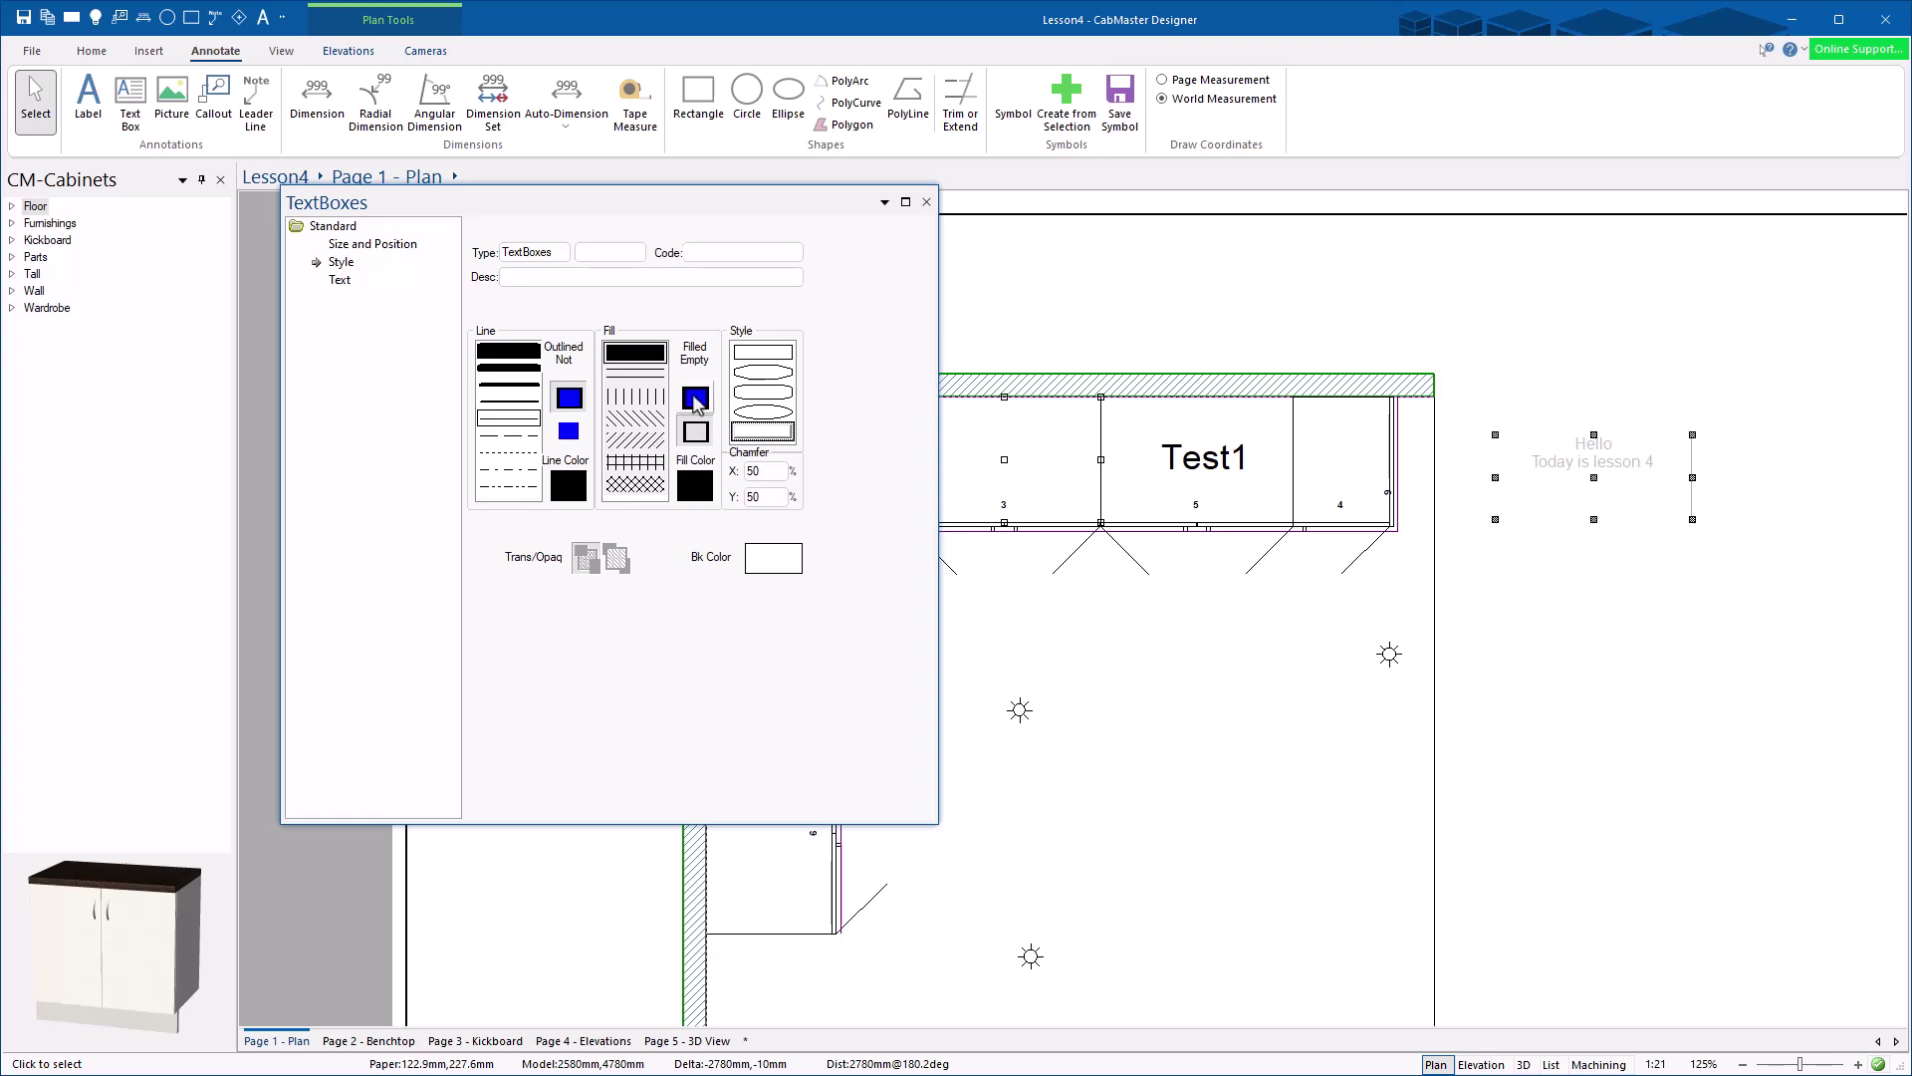
pyautogui.click(695, 398)
pyautogui.click(695, 430)
pyautogui.click(568, 431)
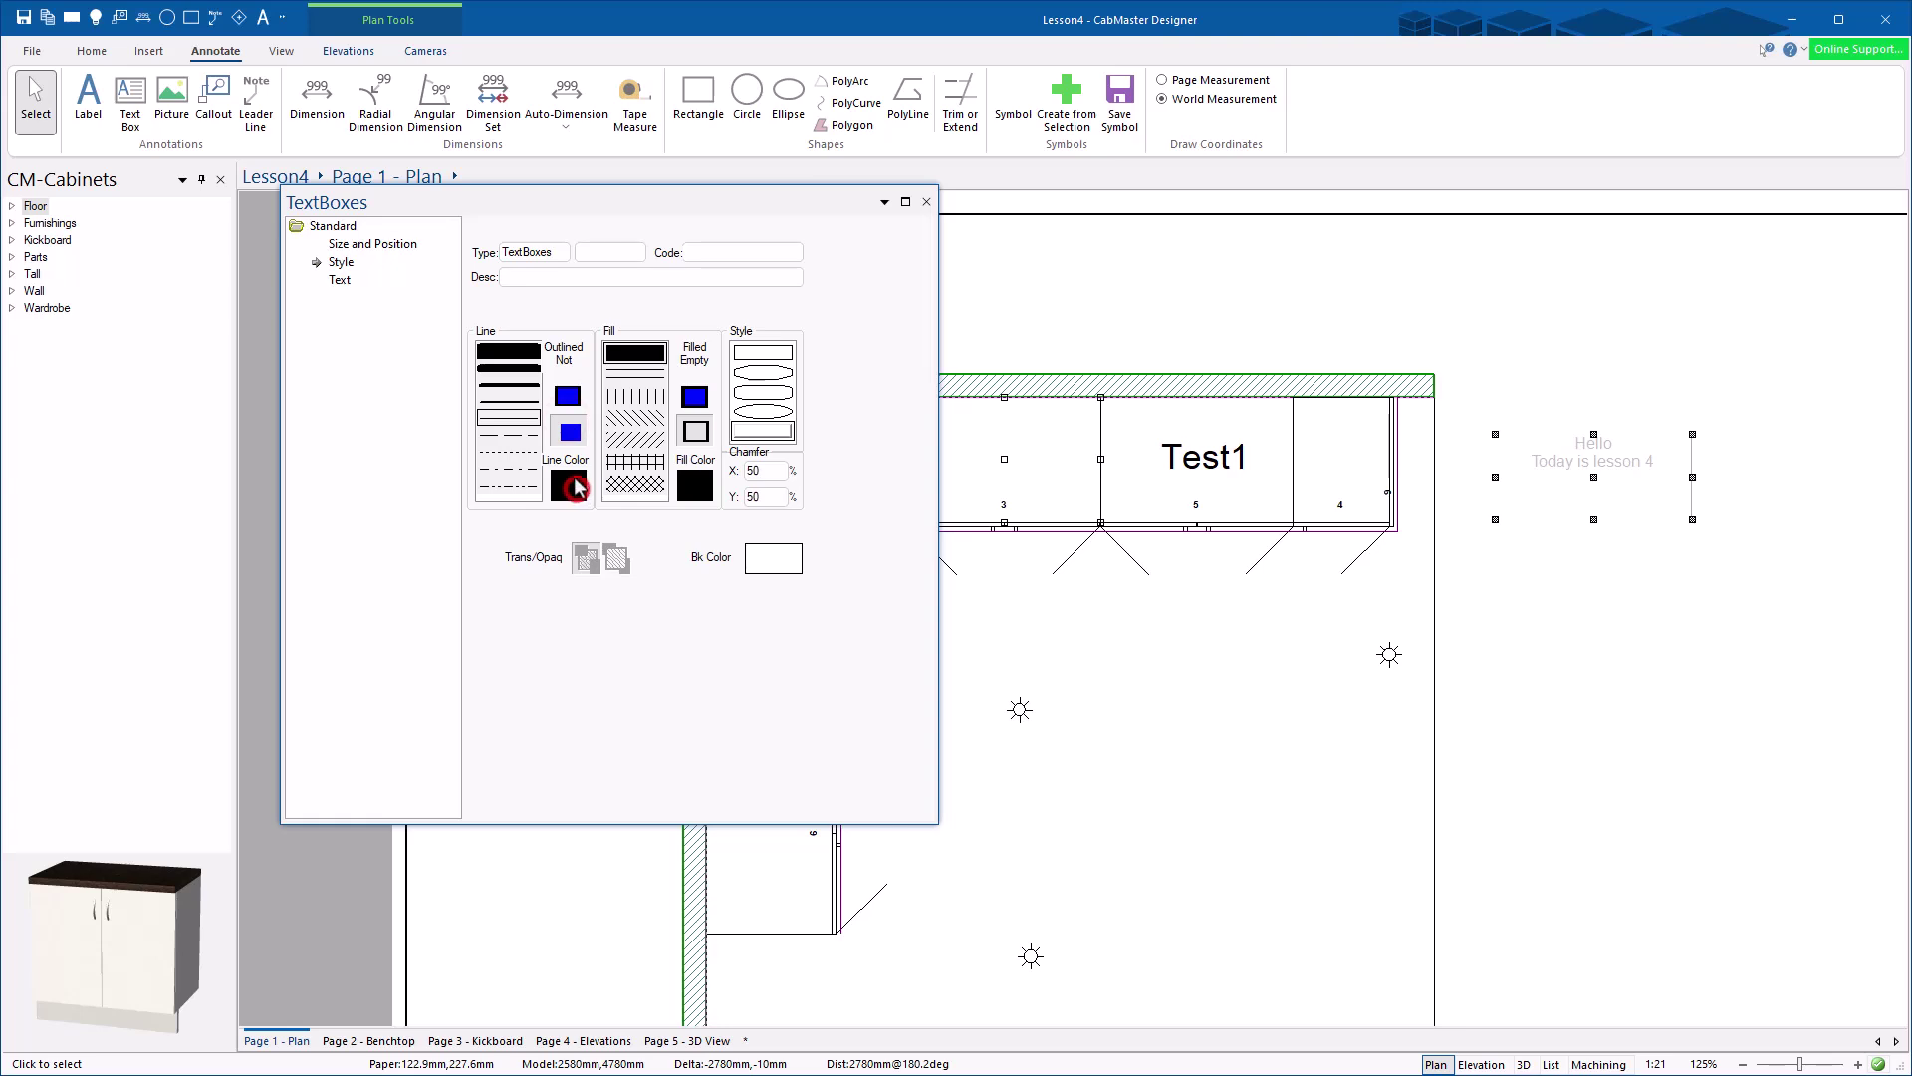
pyautogui.click(519, 403)
pyautogui.click(760, 392)
pyautogui.click(769, 354)
pyautogui.click(578, 398)
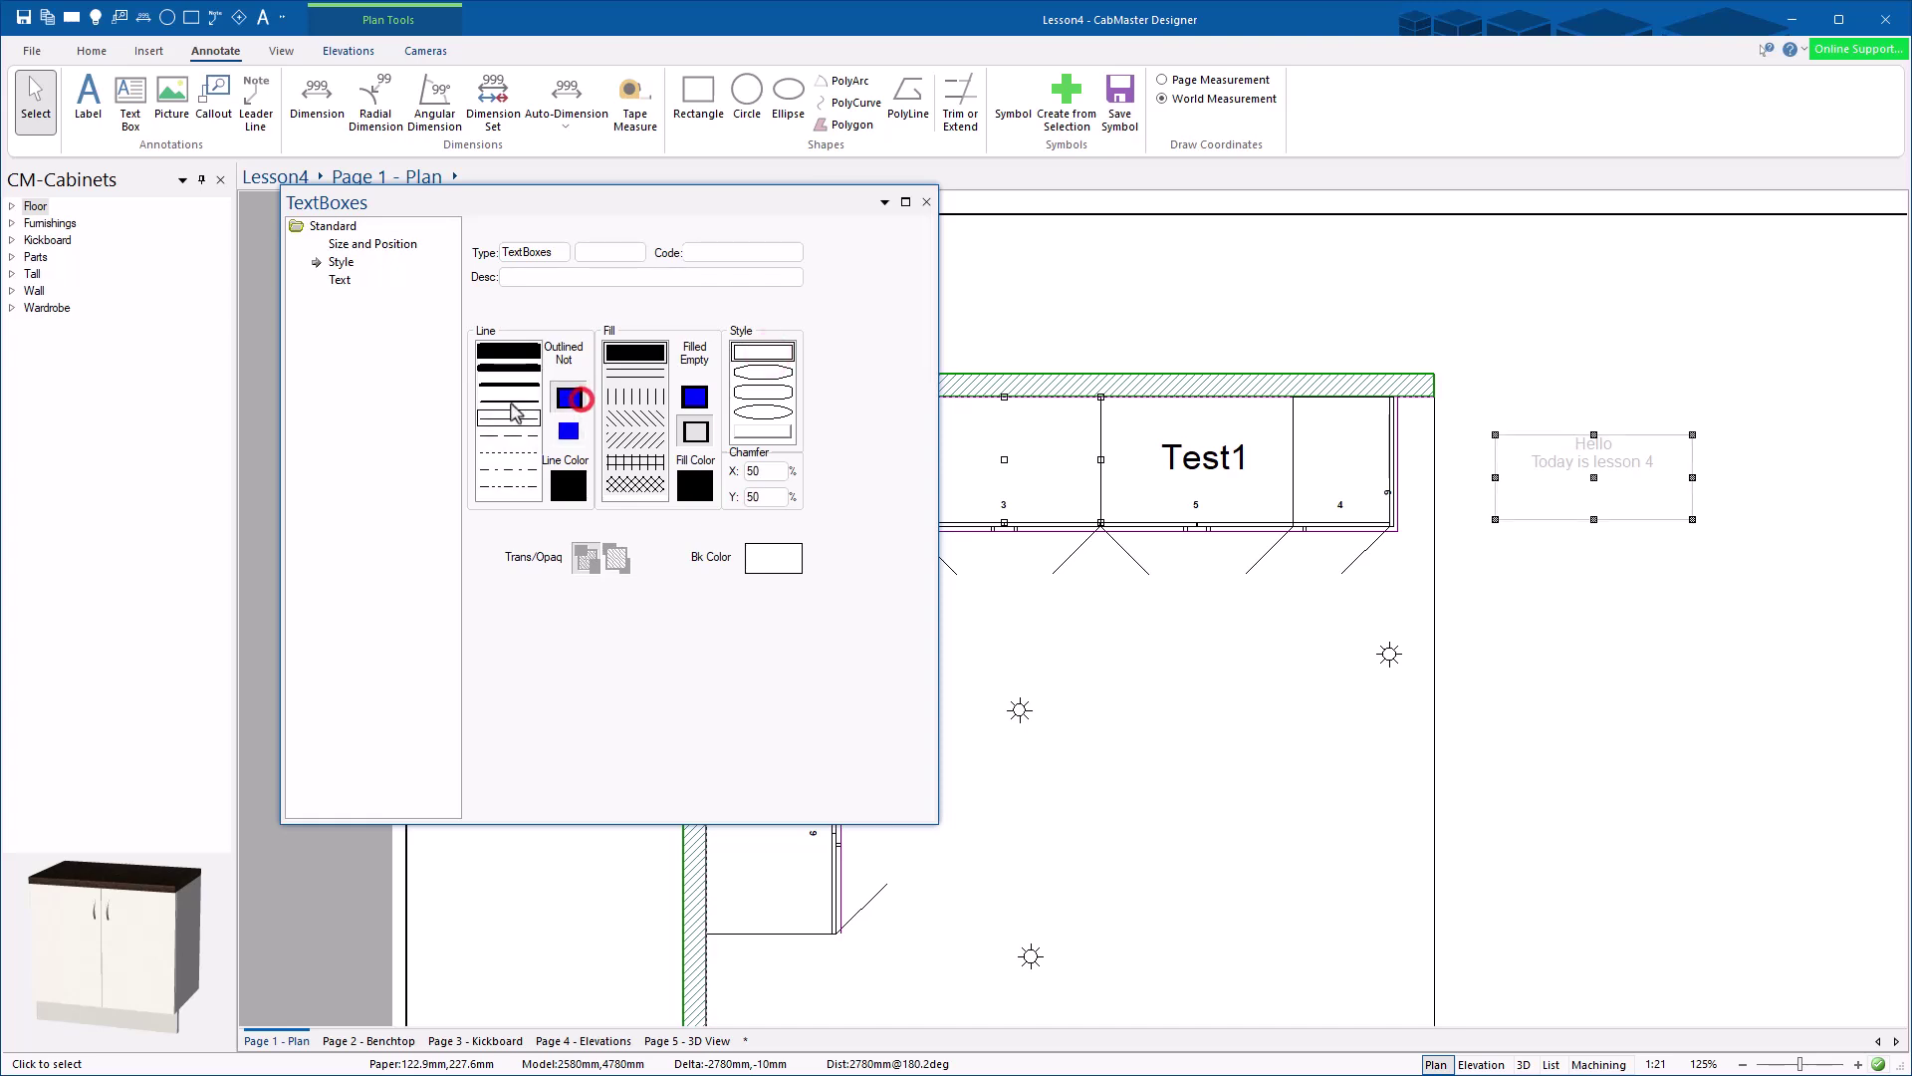
# Step: Set the text box's outline to the last dash-dot line pattern and close its properties
pyautogui.click(501, 453)
pyautogui.click(503, 487)
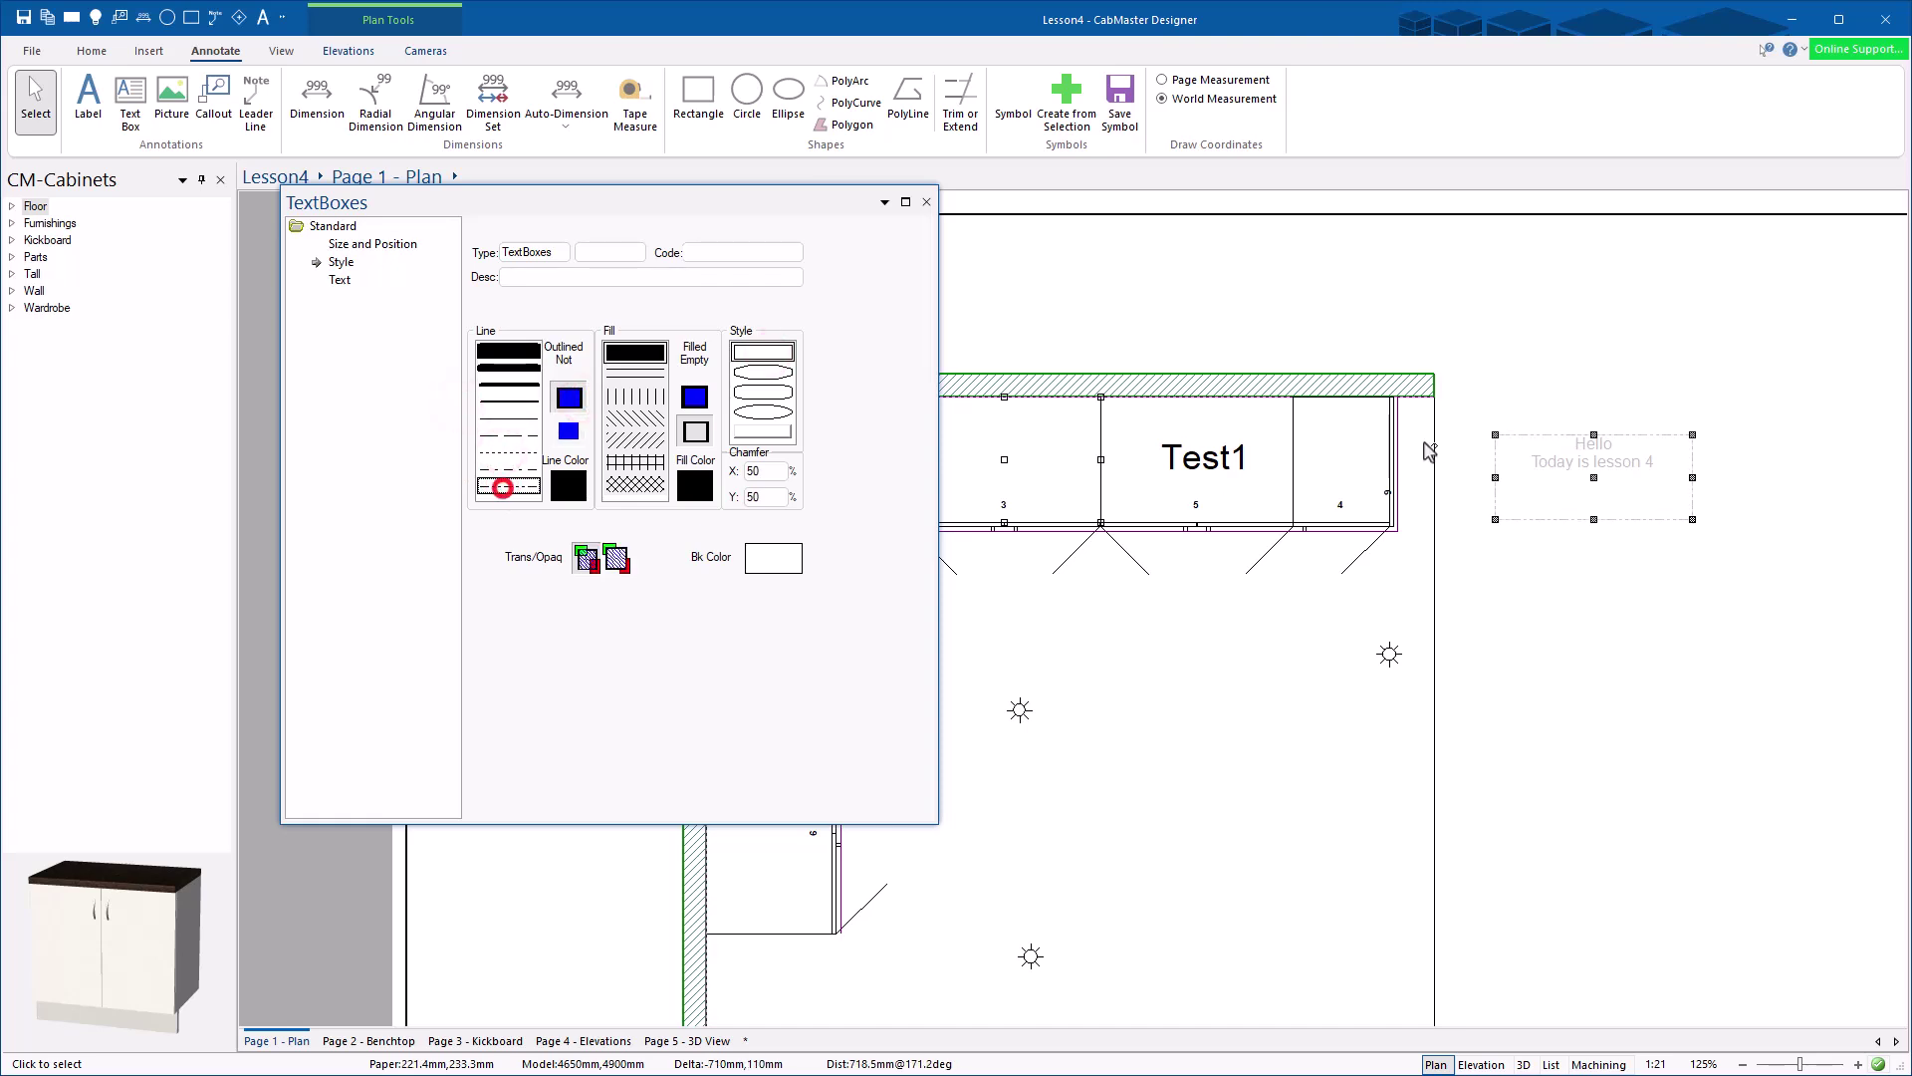
pyautogui.click(926, 202)
pyautogui.click(1545, 653)
# Step: Resize the text box and move it outside the room, near the upper-left corner of the plan page
pyautogui.moveTo(1564, 492); pyautogui.dragTo(1568, 406)
pyautogui.moveTo(1696, 434); pyautogui.dragTo(1784, 547)
pyautogui.moveTo(1717, 490); pyautogui.dragTo(567, 461)
pyautogui.moveTo(481, 408); pyautogui.dragTo(476, 323)
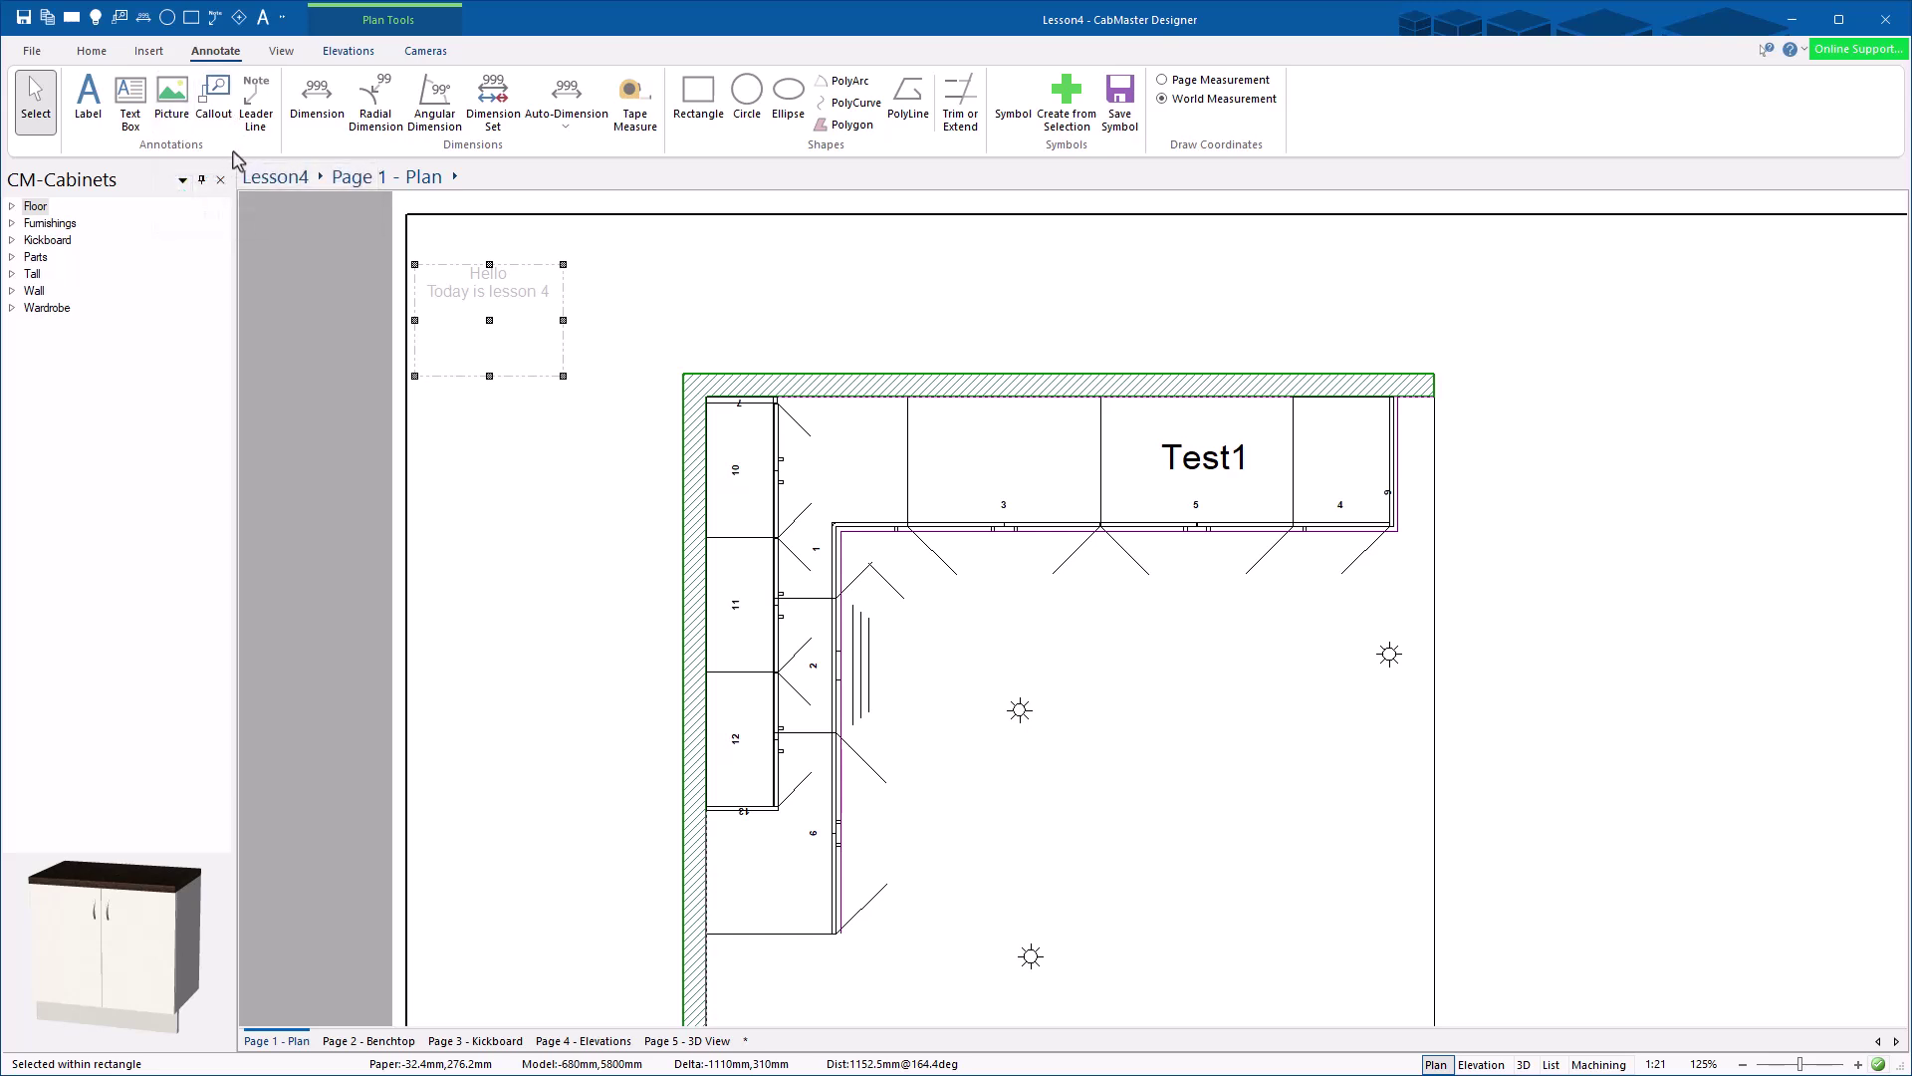
# Step: Try to draw a short leader line pointing at cabinet 3's front from inside the cabinet
pyautogui.click(256, 105)
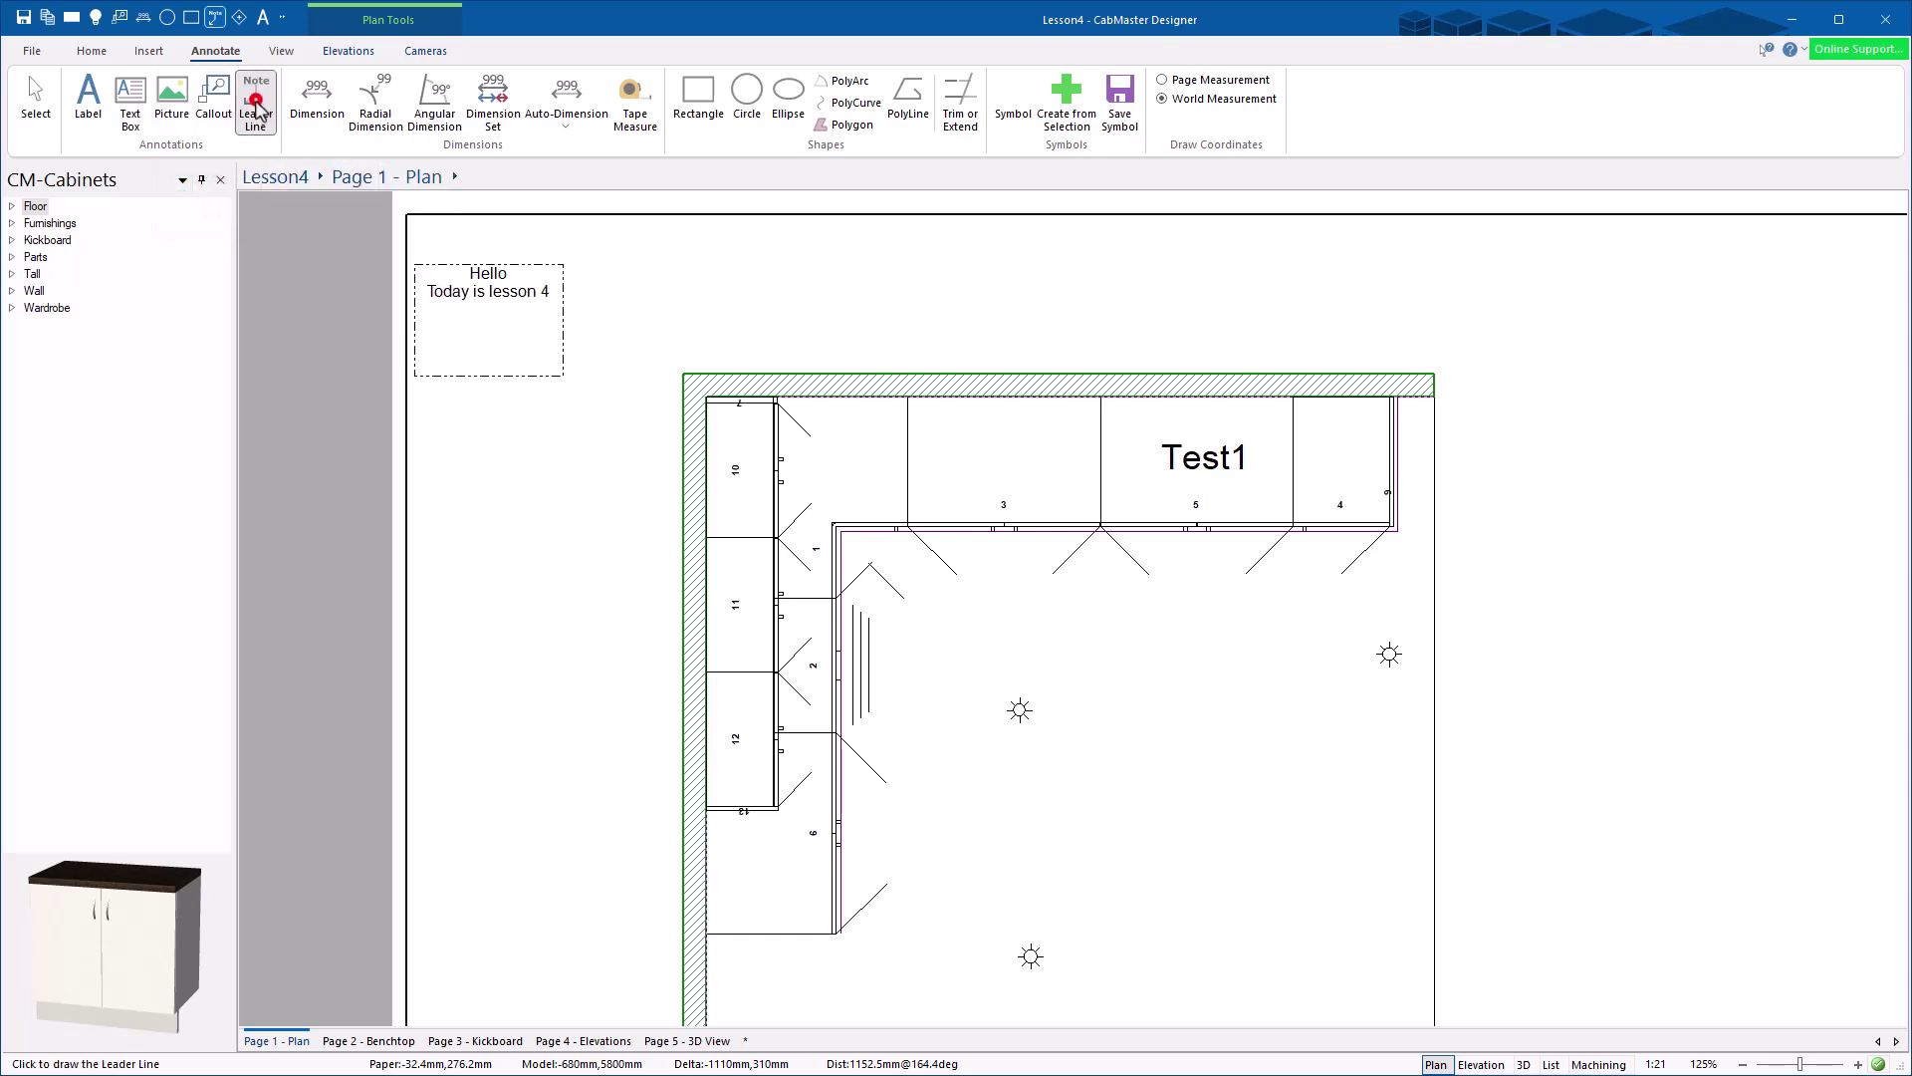
pyautogui.click(1006, 503)
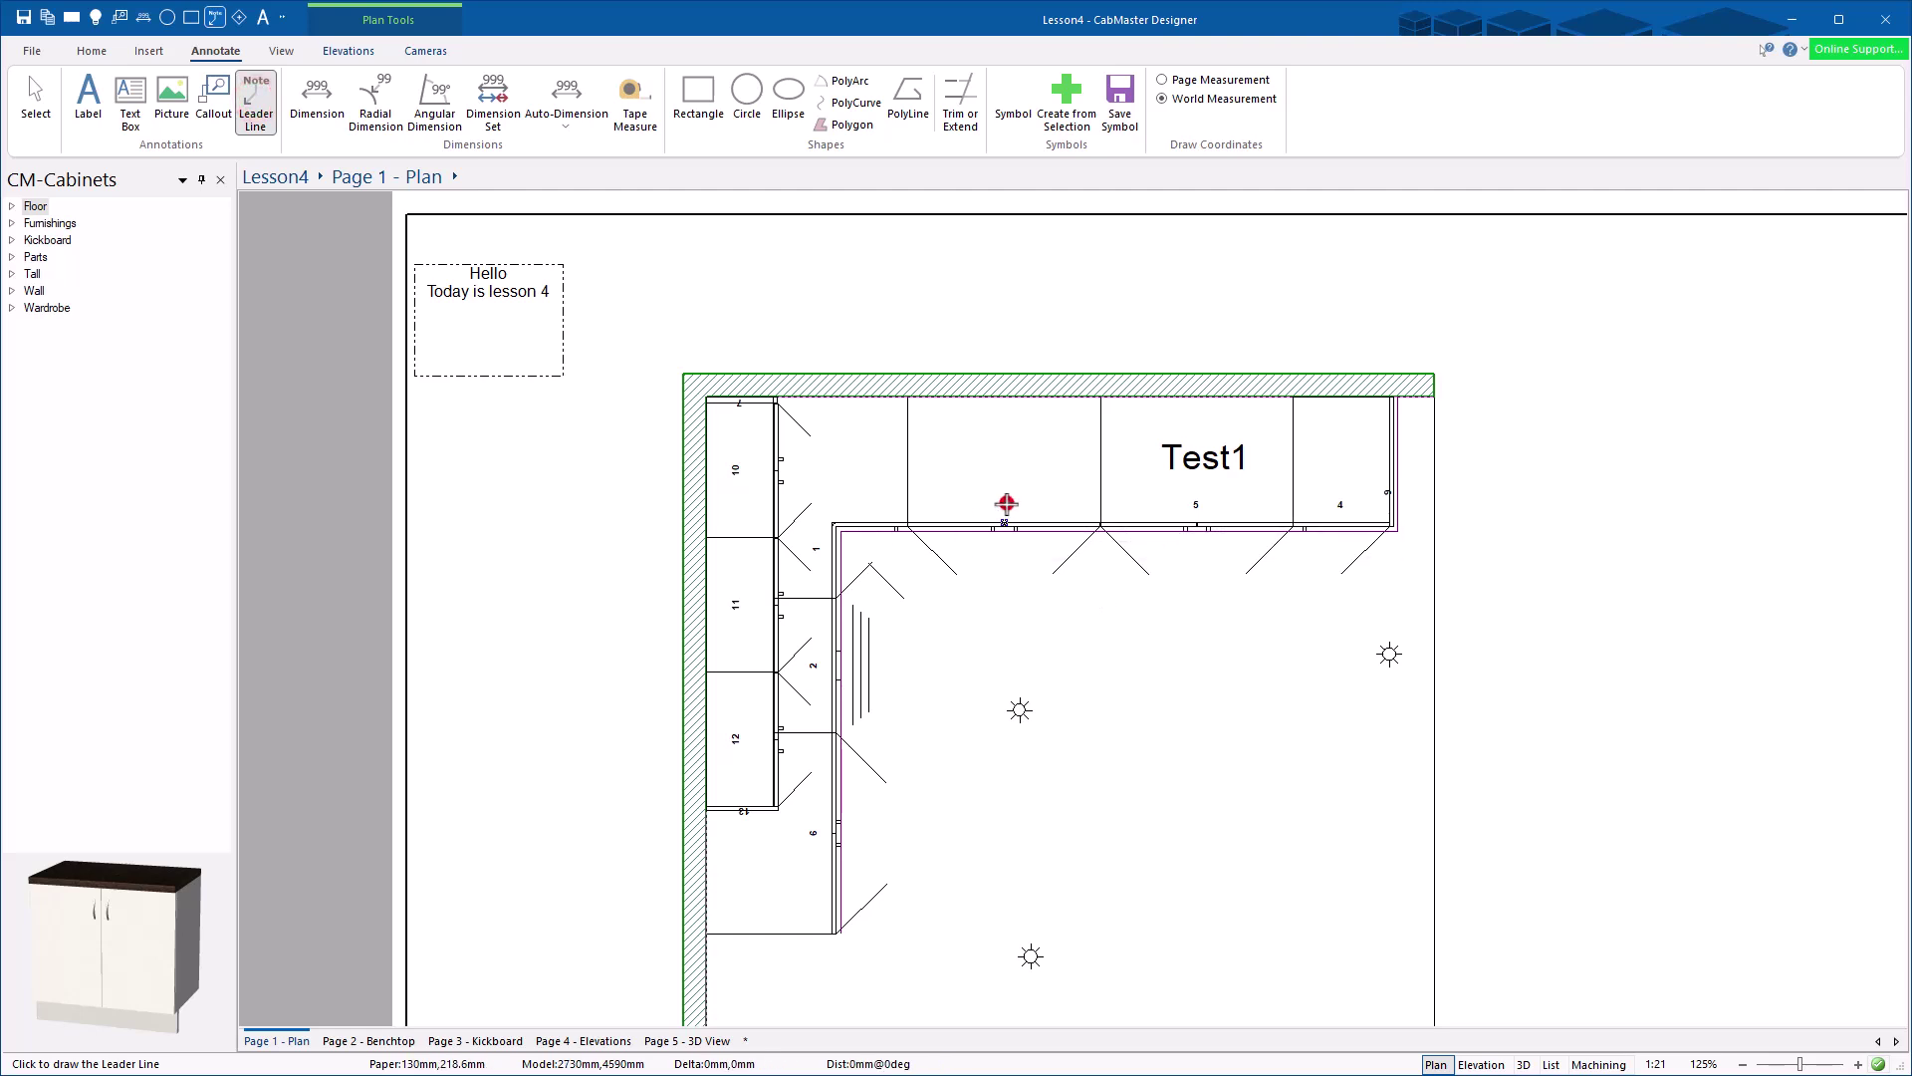
pyautogui.click(1020, 474)
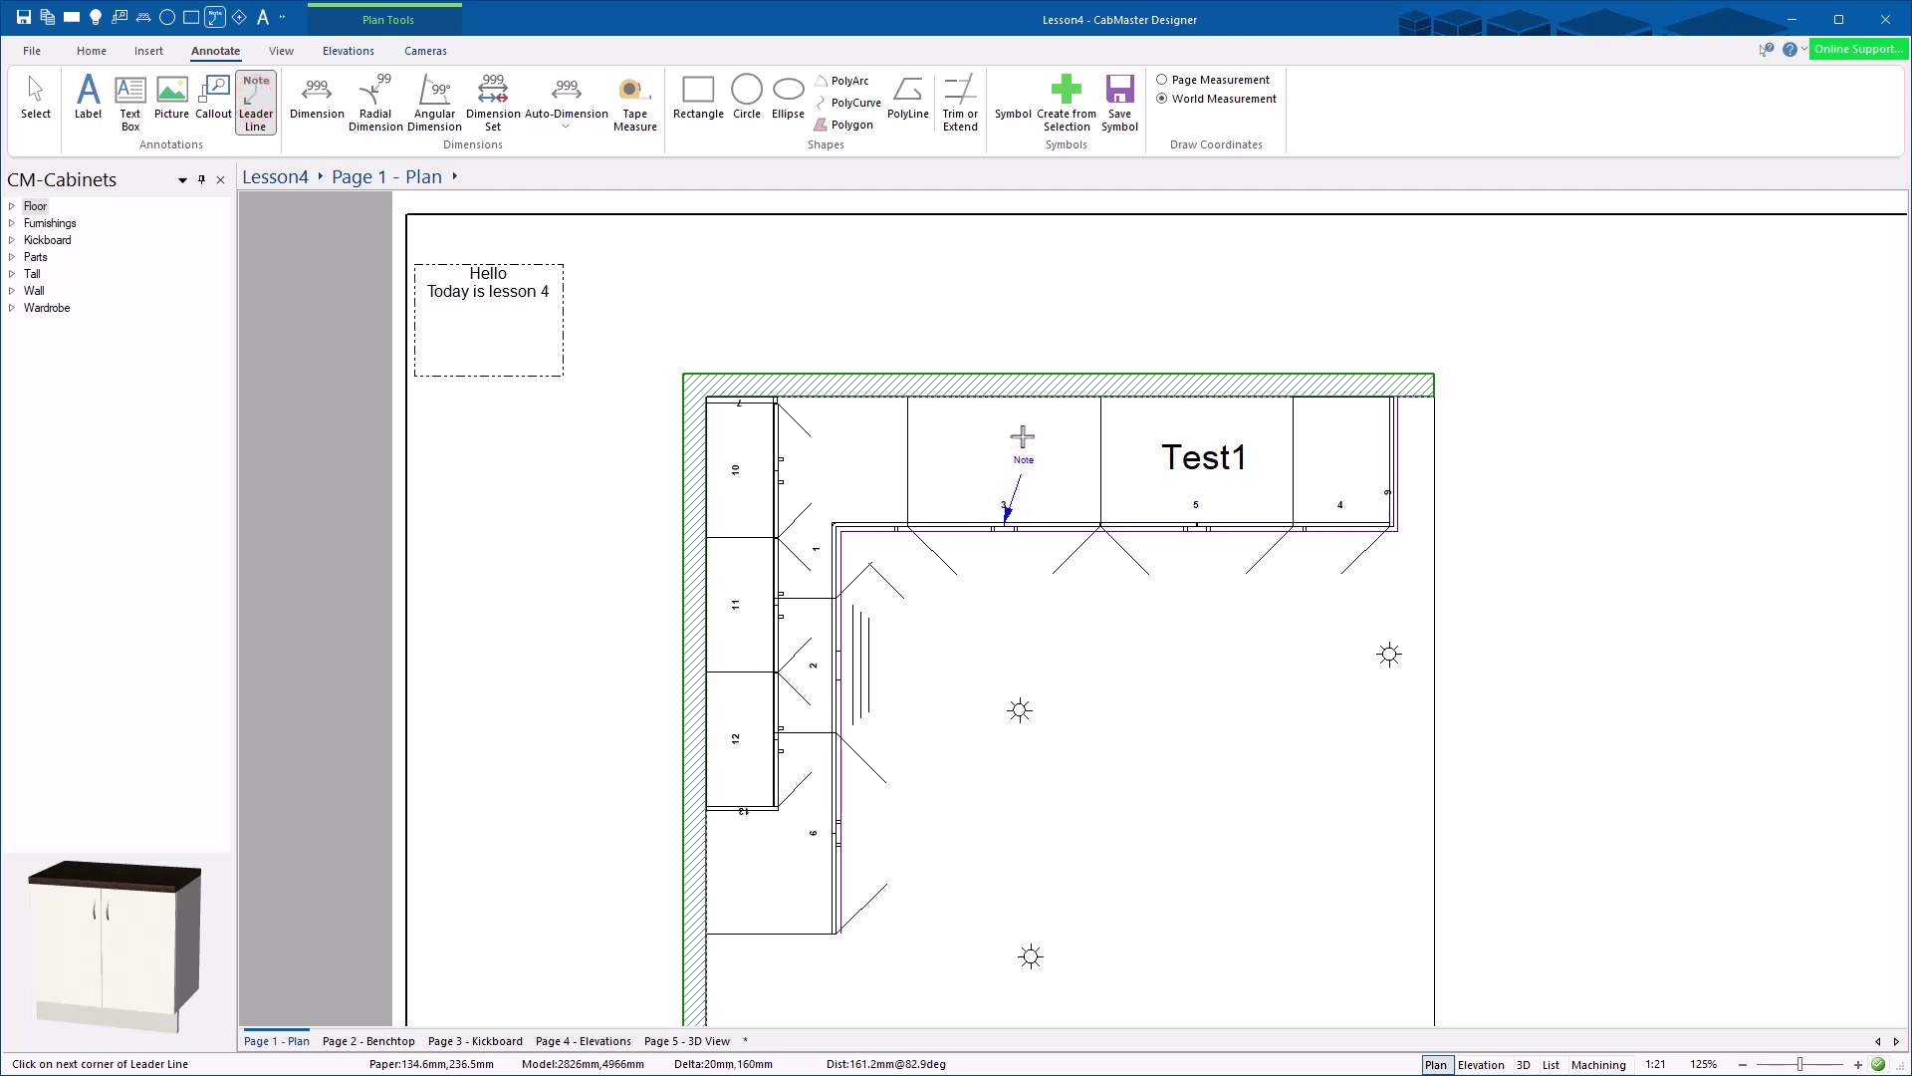
pyautogui.press('Escape')
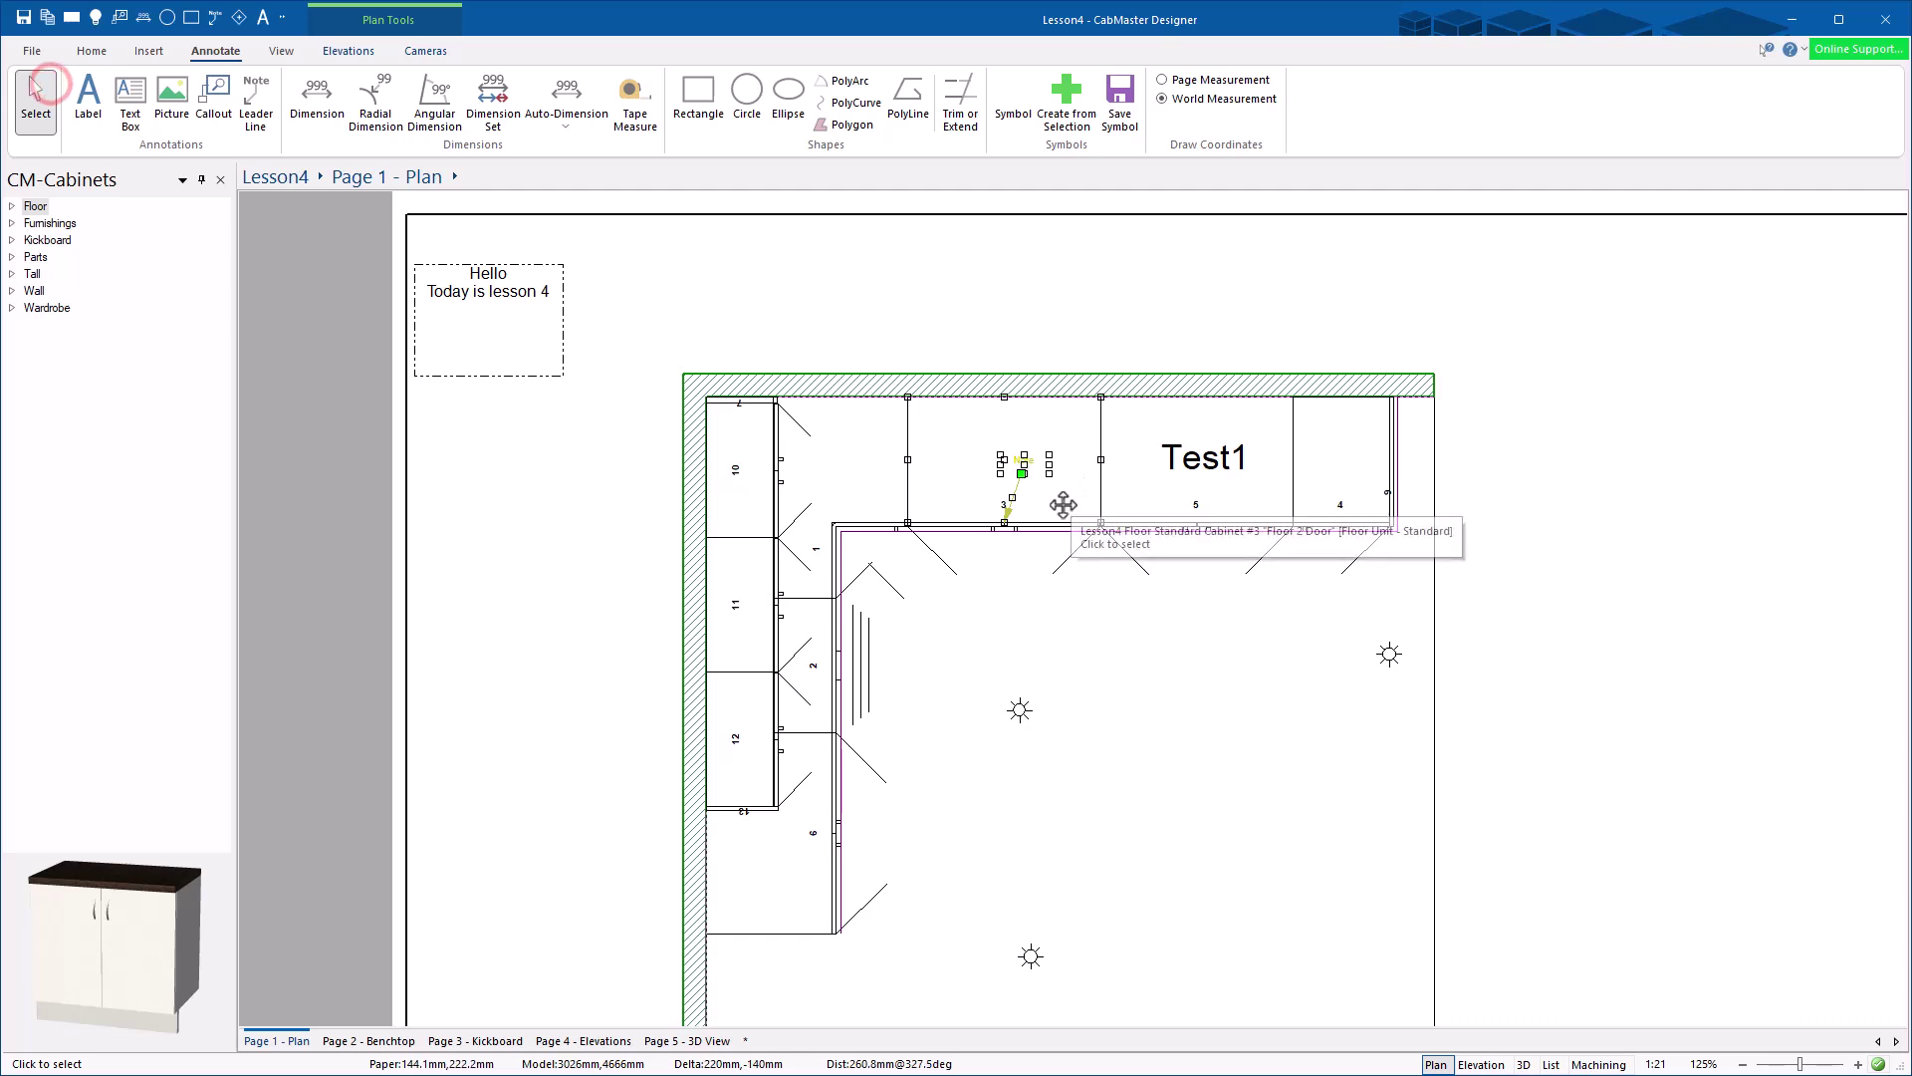
# Step: Draw a leader line with its arrow on cabinet 3 and its note outside the room's right side
pyautogui.click(251, 95)
pyautogui.click(1011, 500)
pyautogui.click(1542, 619)
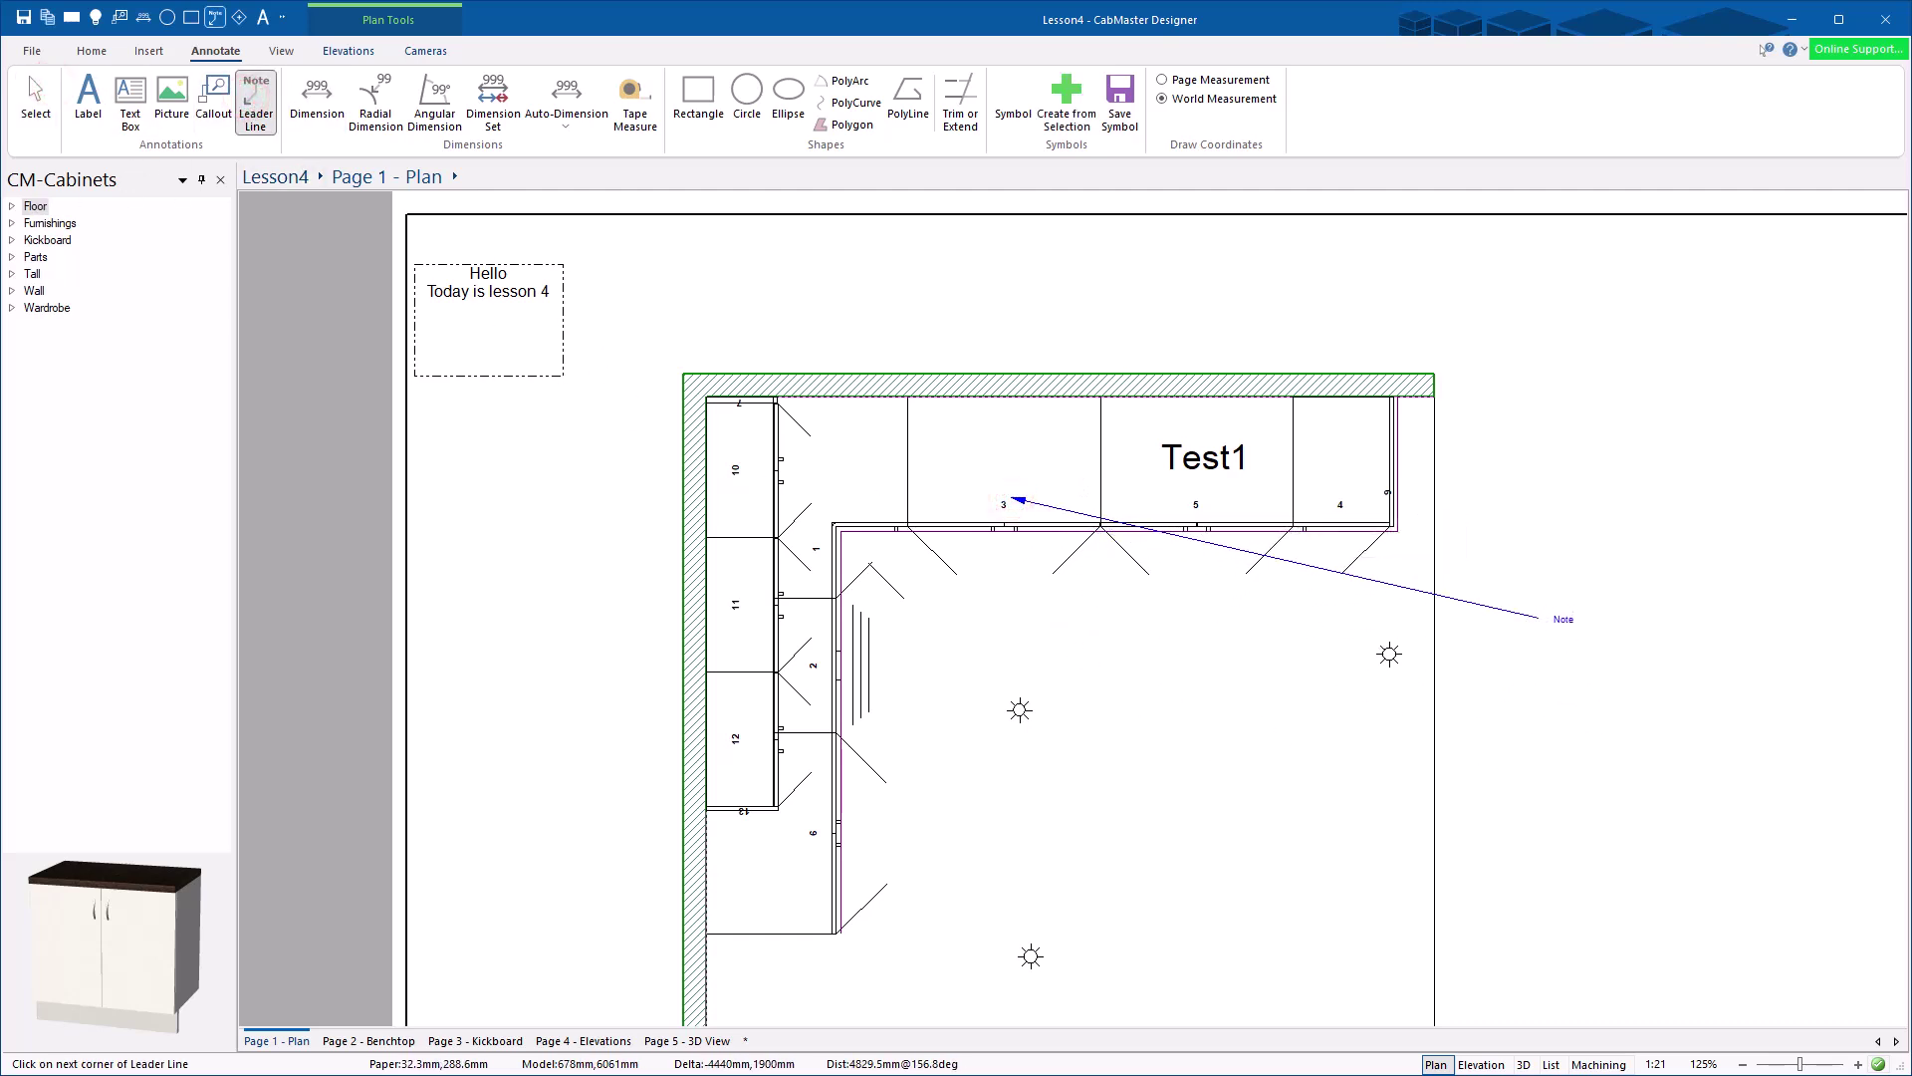
pyautogui.click(33, 104)
# Step: Replace the leader line's note text with "Hello Lesson4" and close its properties
pyautogui.doubleClick(1561, 619)
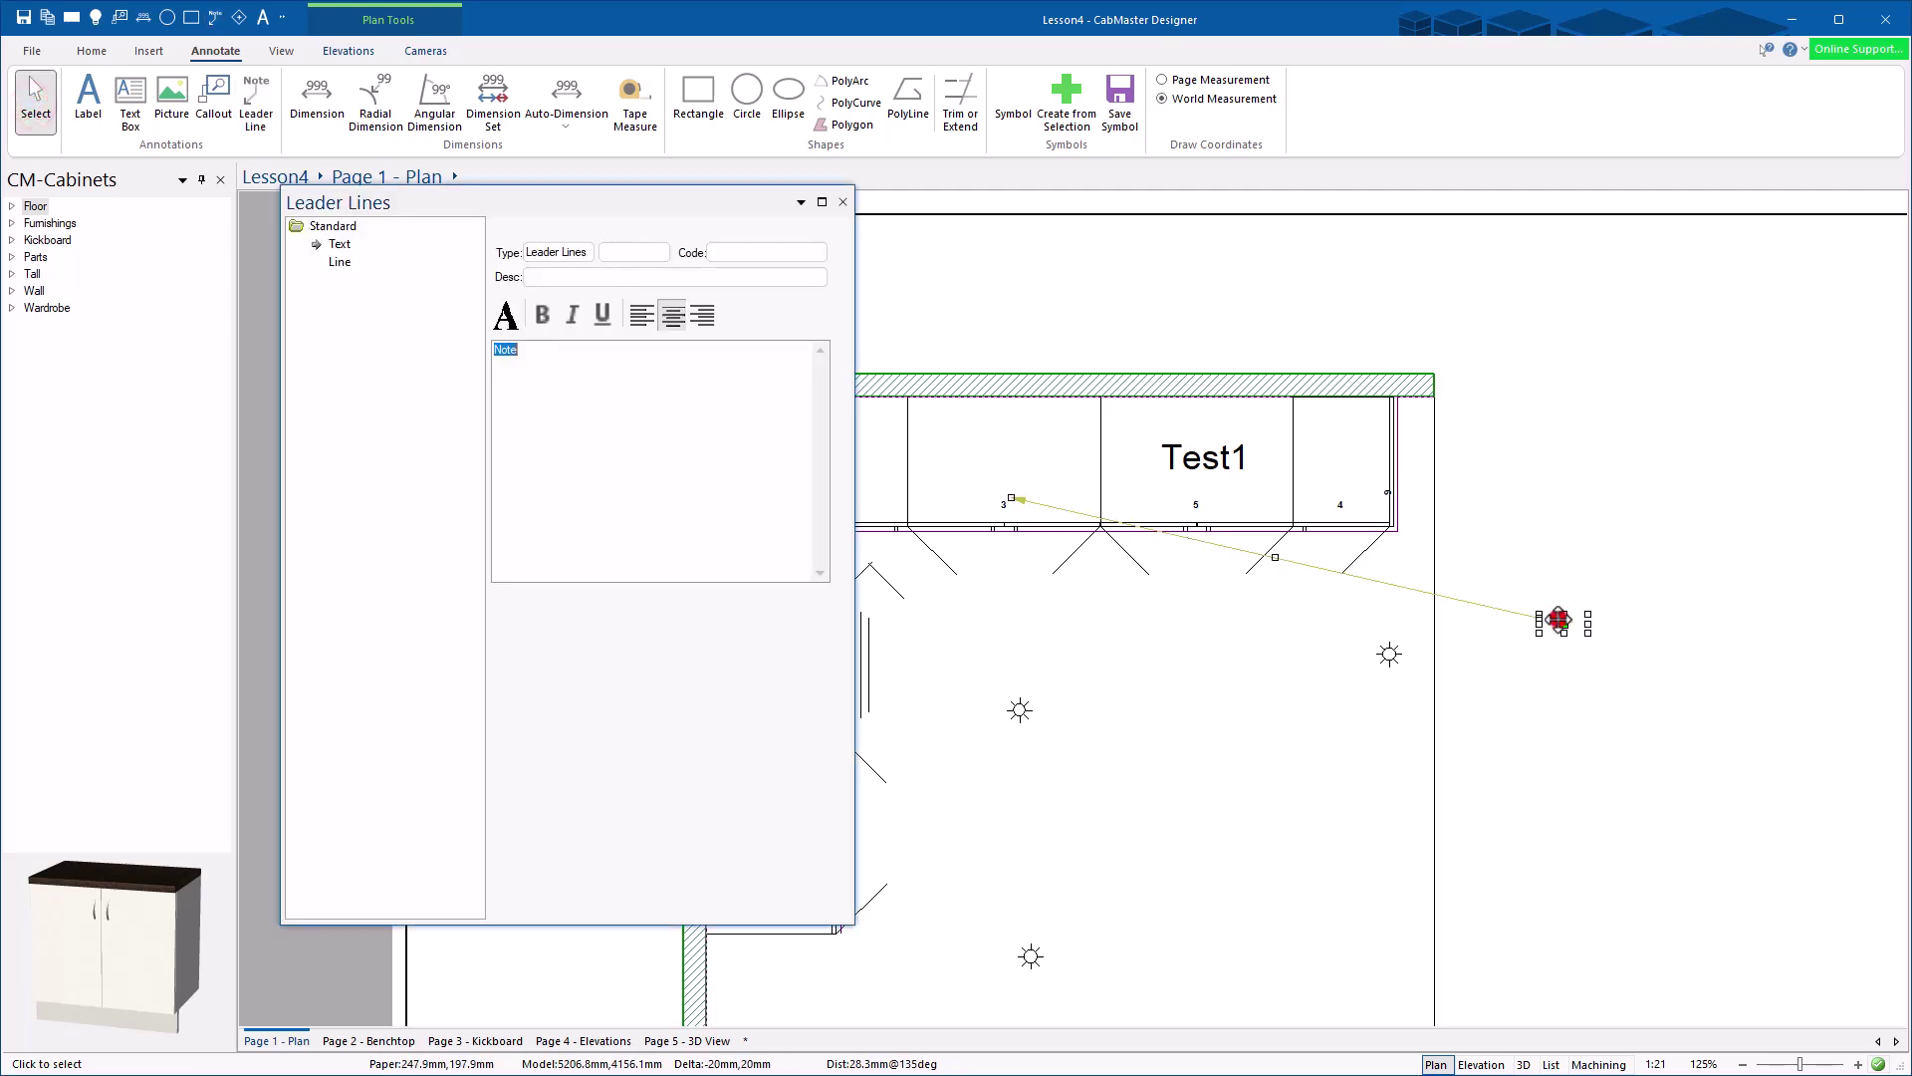
pyautogui.moveTo(522, 353); pyautogui.dragTo(465, 361)
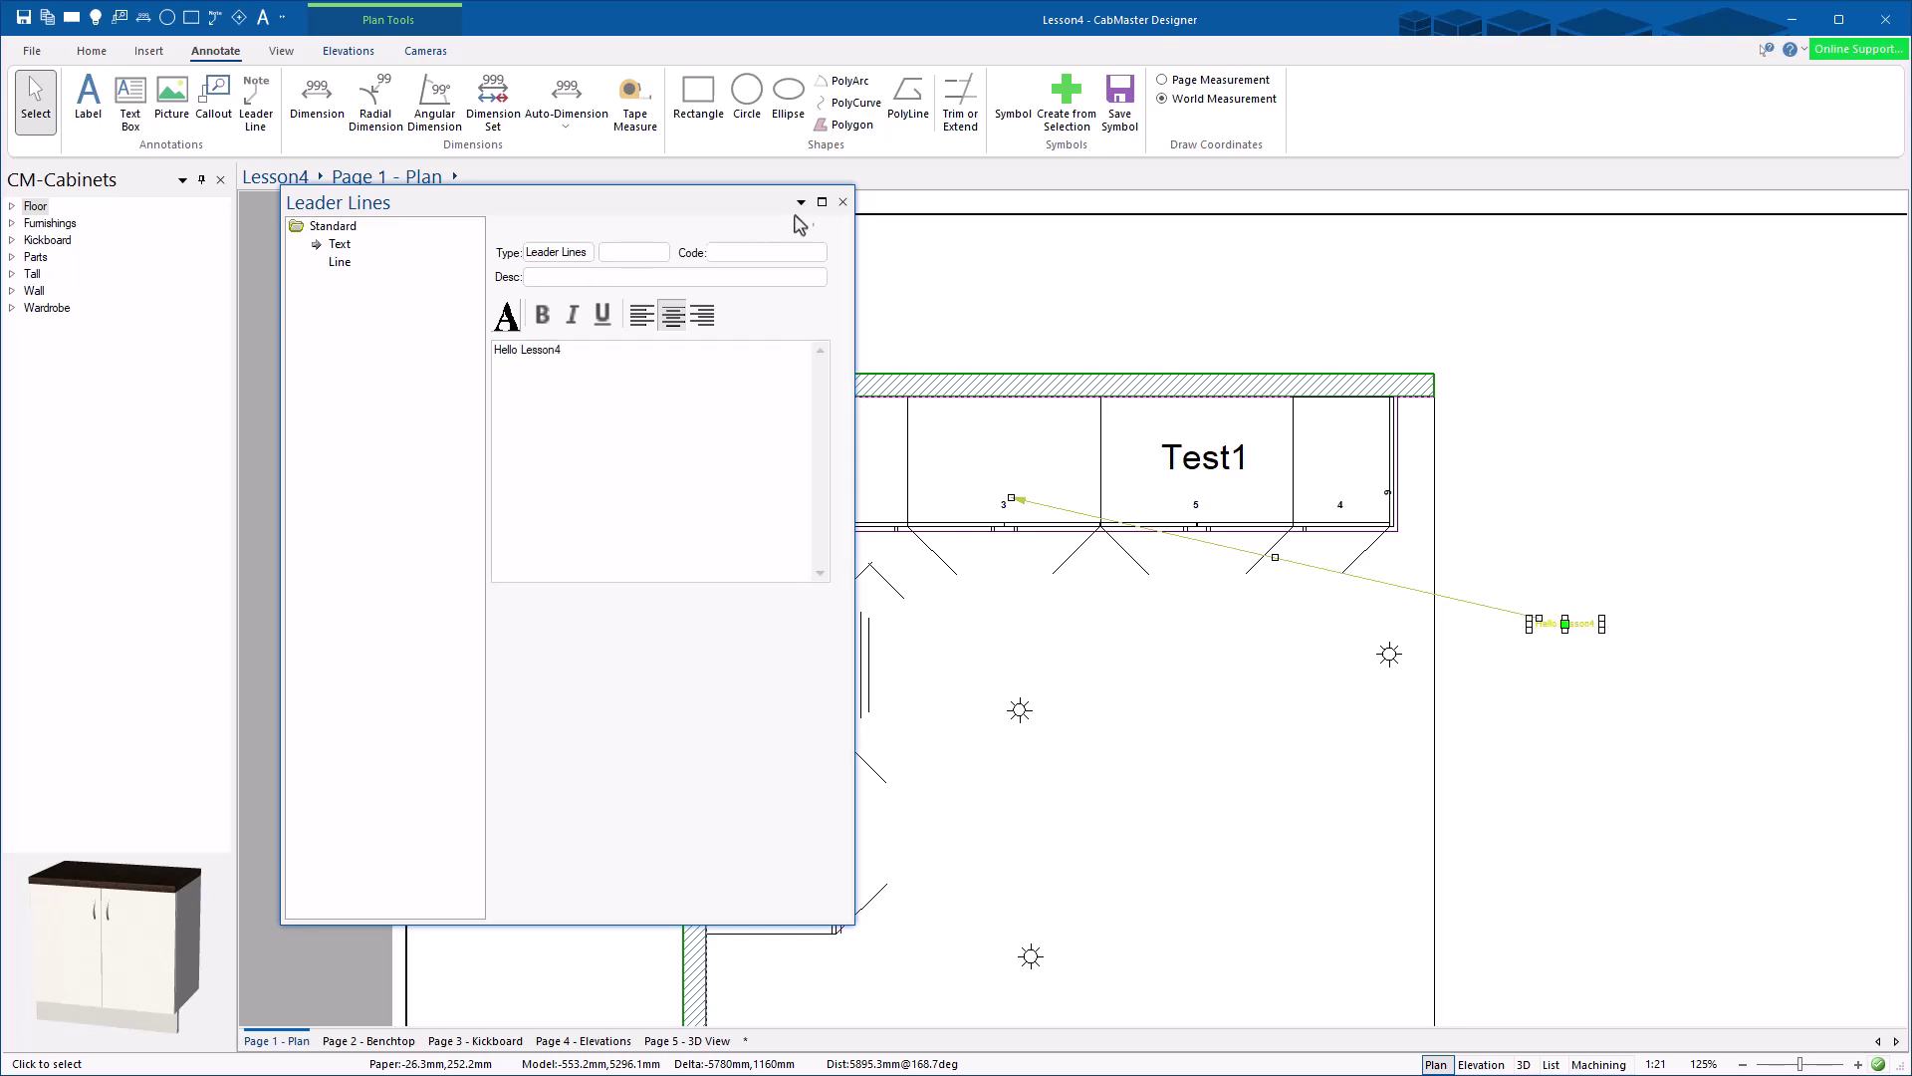
pyautogui.click(842, 201)
pyautogui.click(1575, 680)
# Step: Move the leader's note above the upper wall and reposition its arrow tip just above cabinet 3's number
pyautogui.moveTo(1561, 619); pyautogui.dragTo(1007, 293)
pyautogui.click(1015, 496)
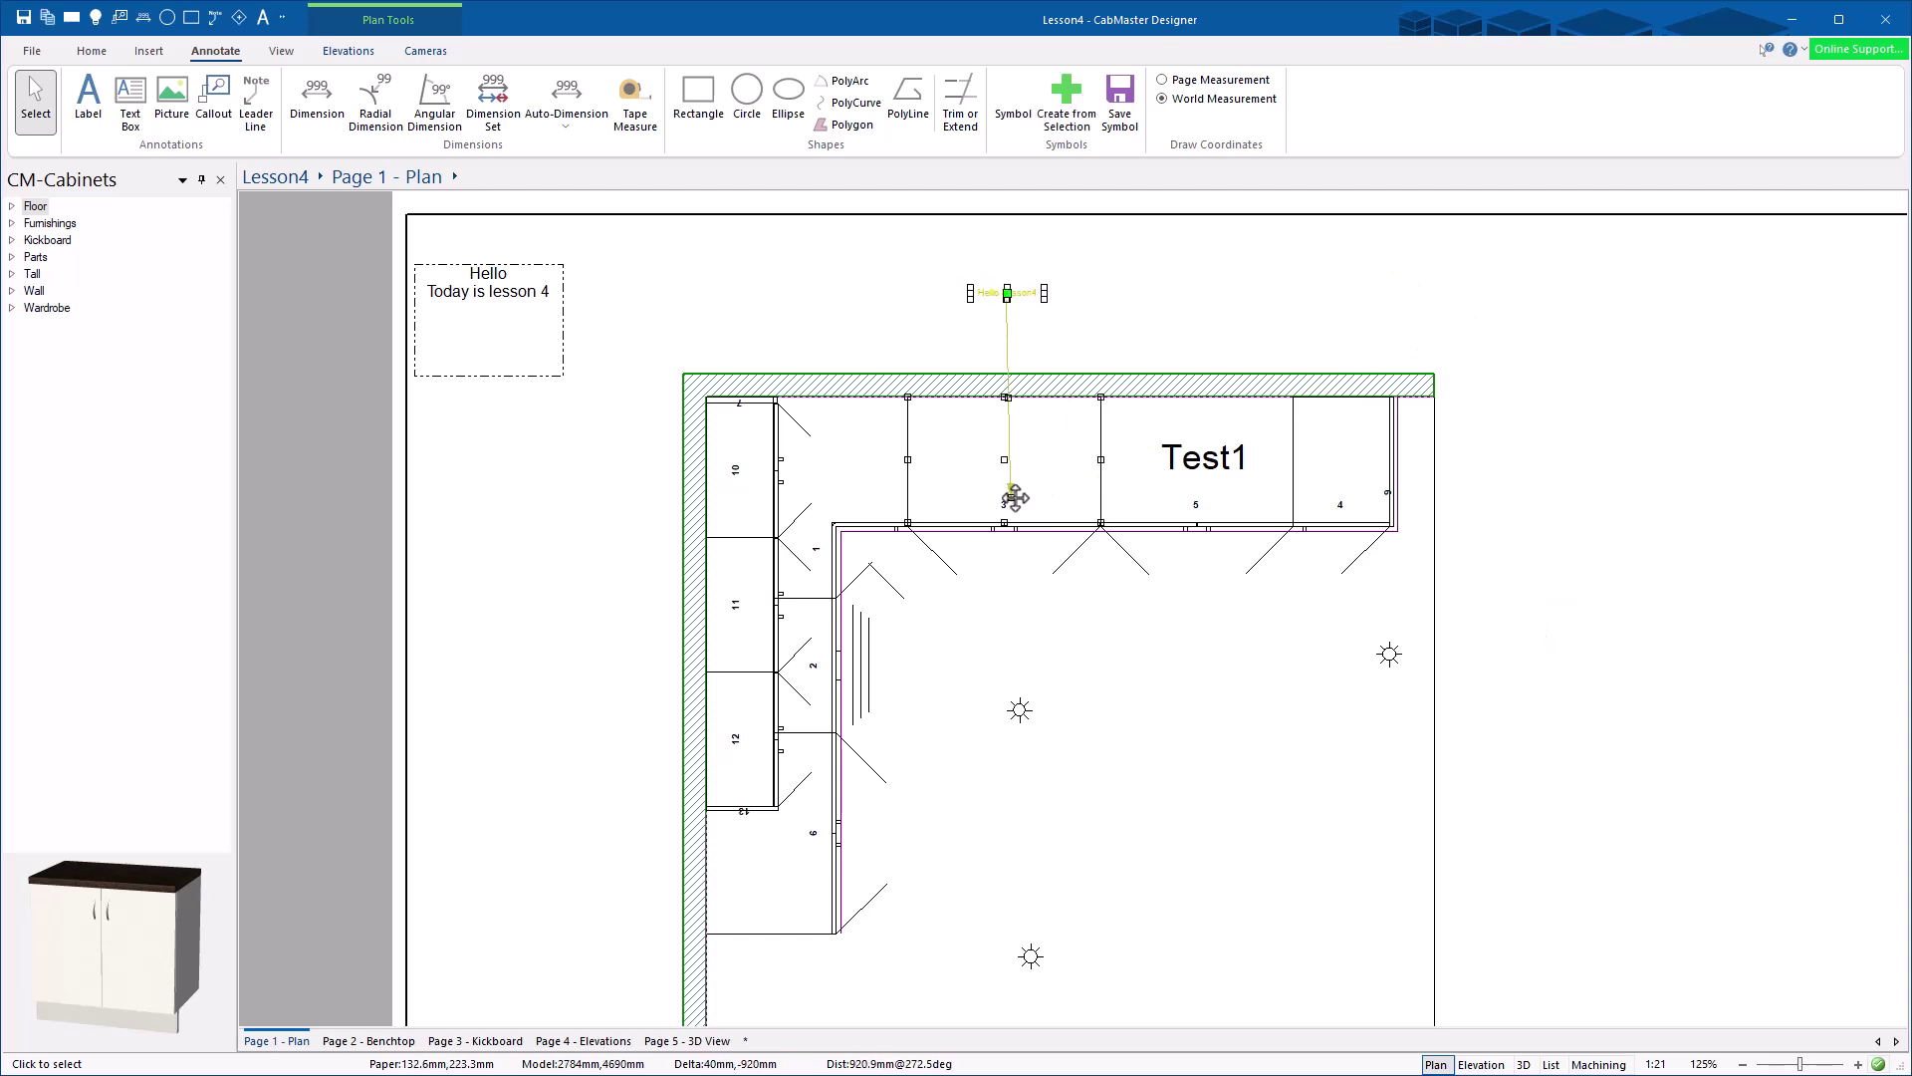
pyautogui.moveTo(1008, 495); pyautogui.dragTo(950, 495)
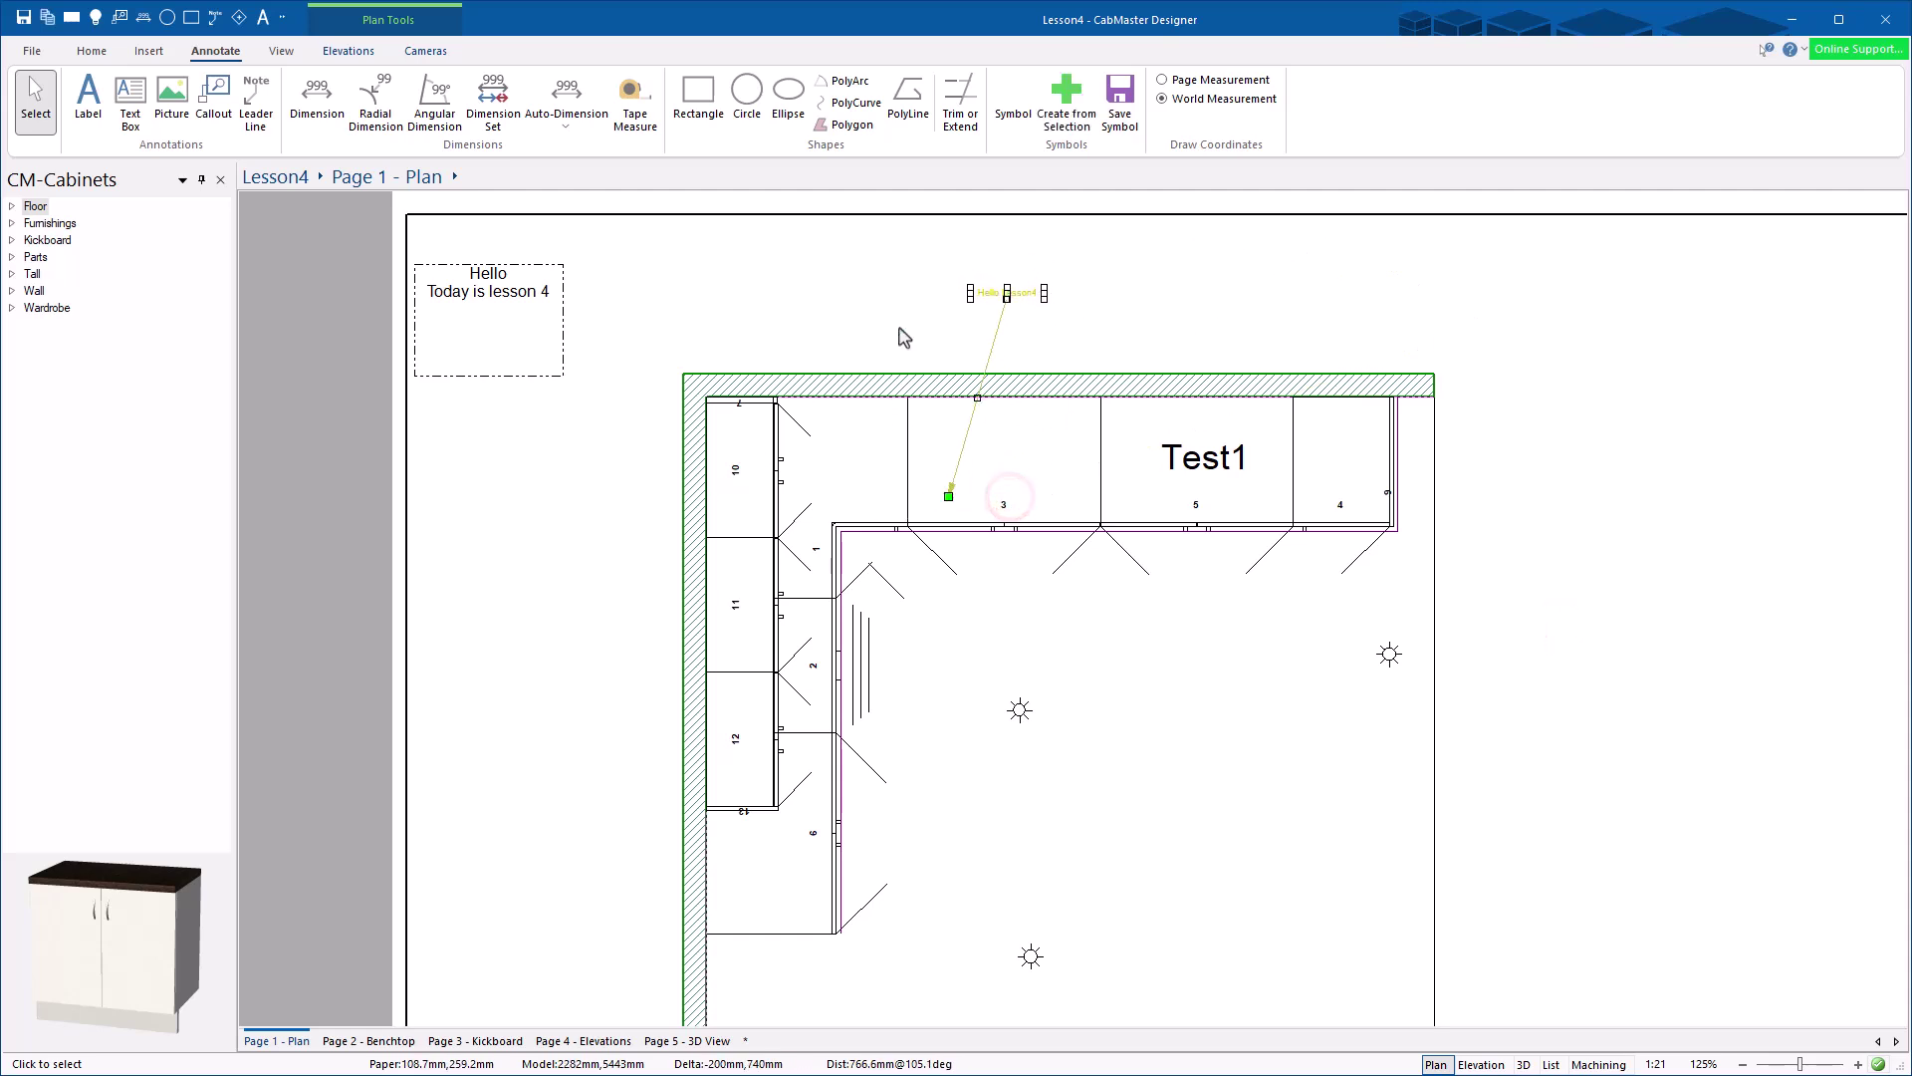
pyautogui.moveTo(995, 294); pyautogui.dragTo(983, 318)
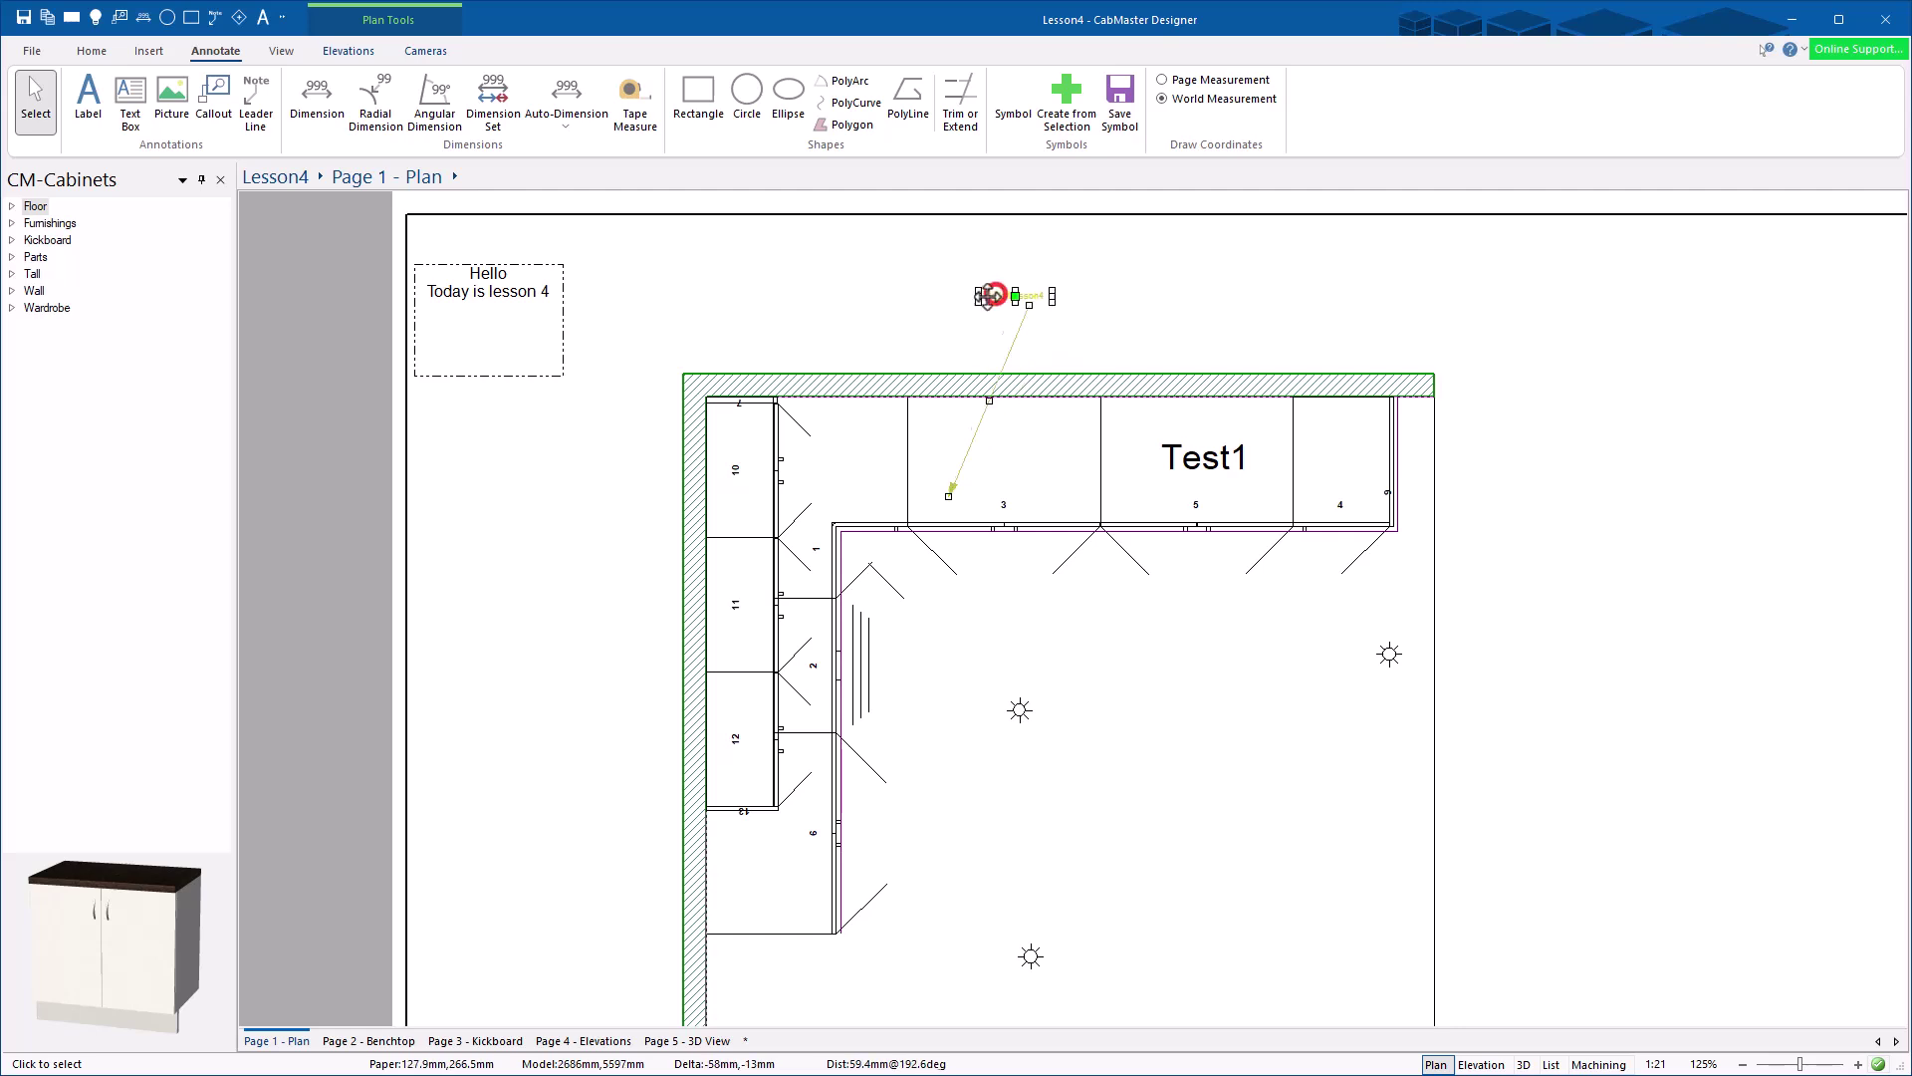
pyautogui.moveTo(950, 498); pyautogui.dragTo(1003, 508)
pyautogui.click(817, 313)
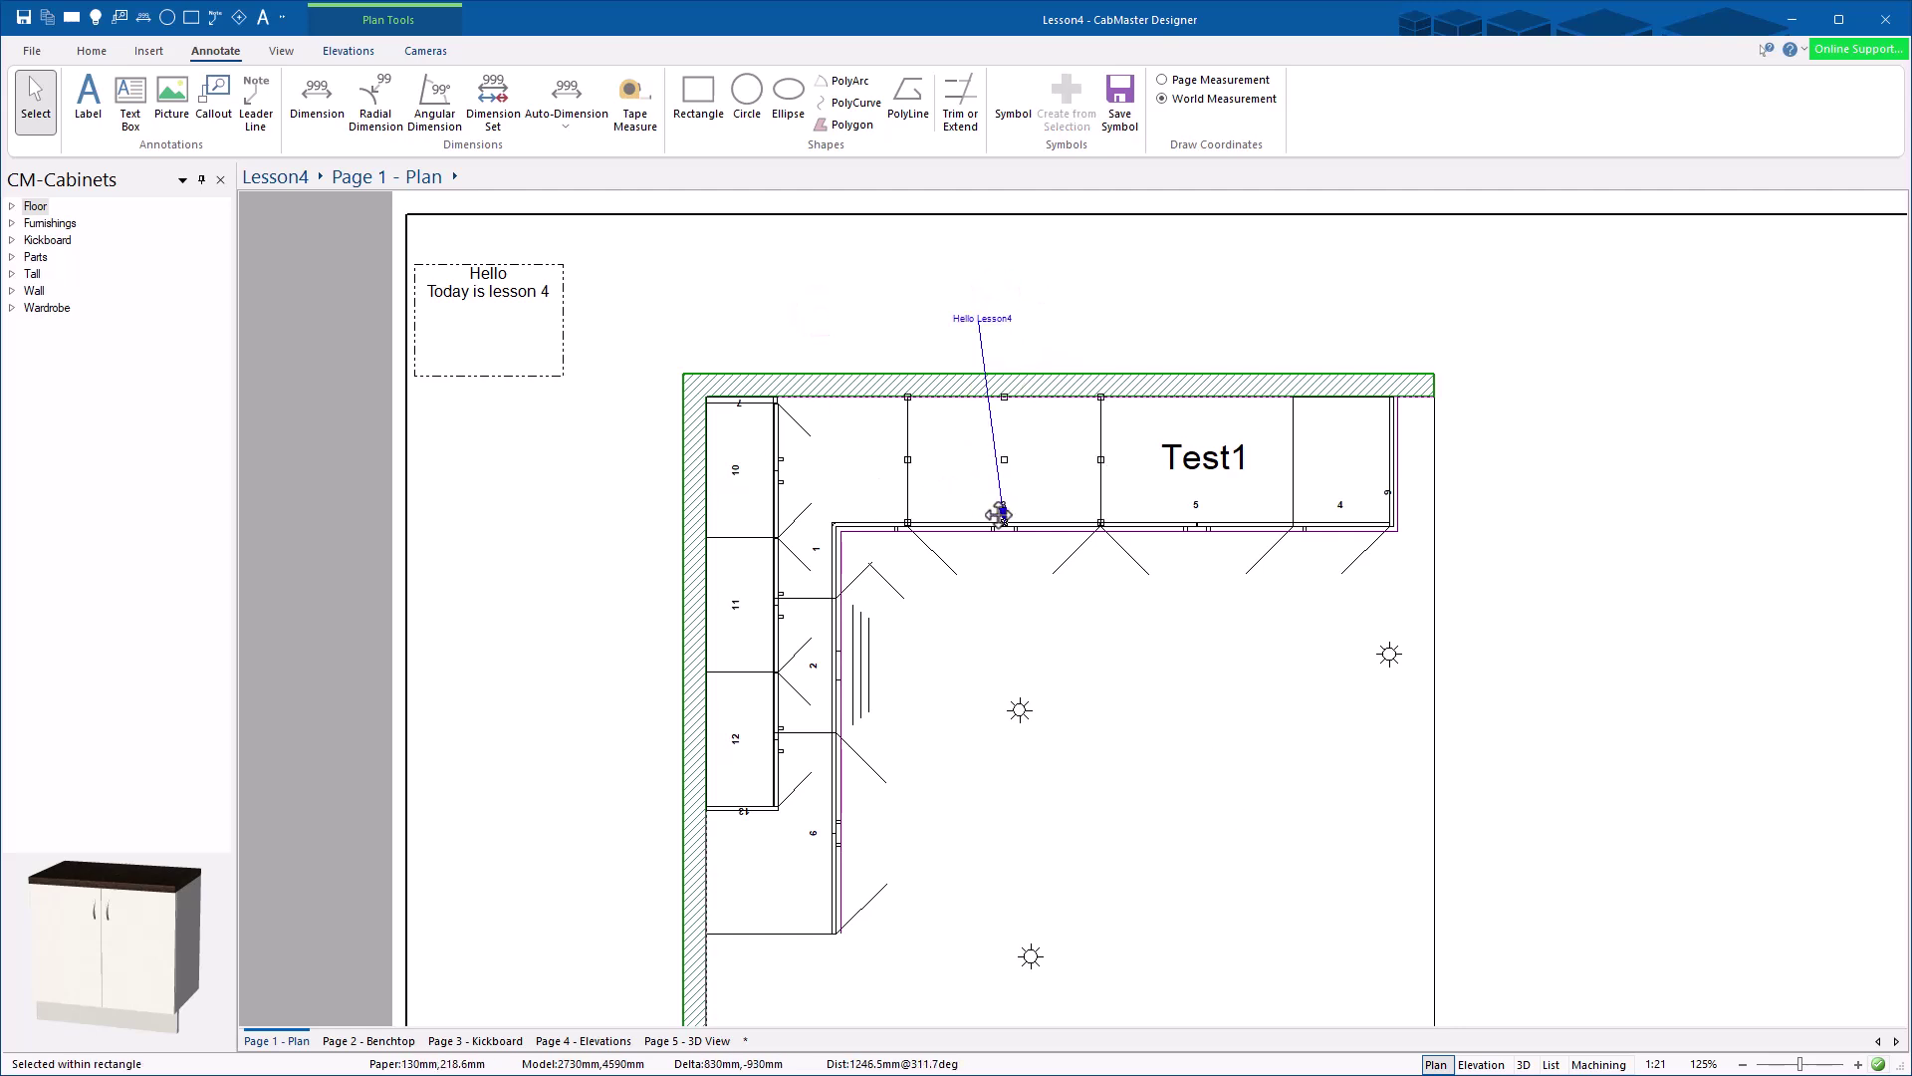
pyautogui.moveTo(1005, 519); pyautogui.dragTo(996, 485)
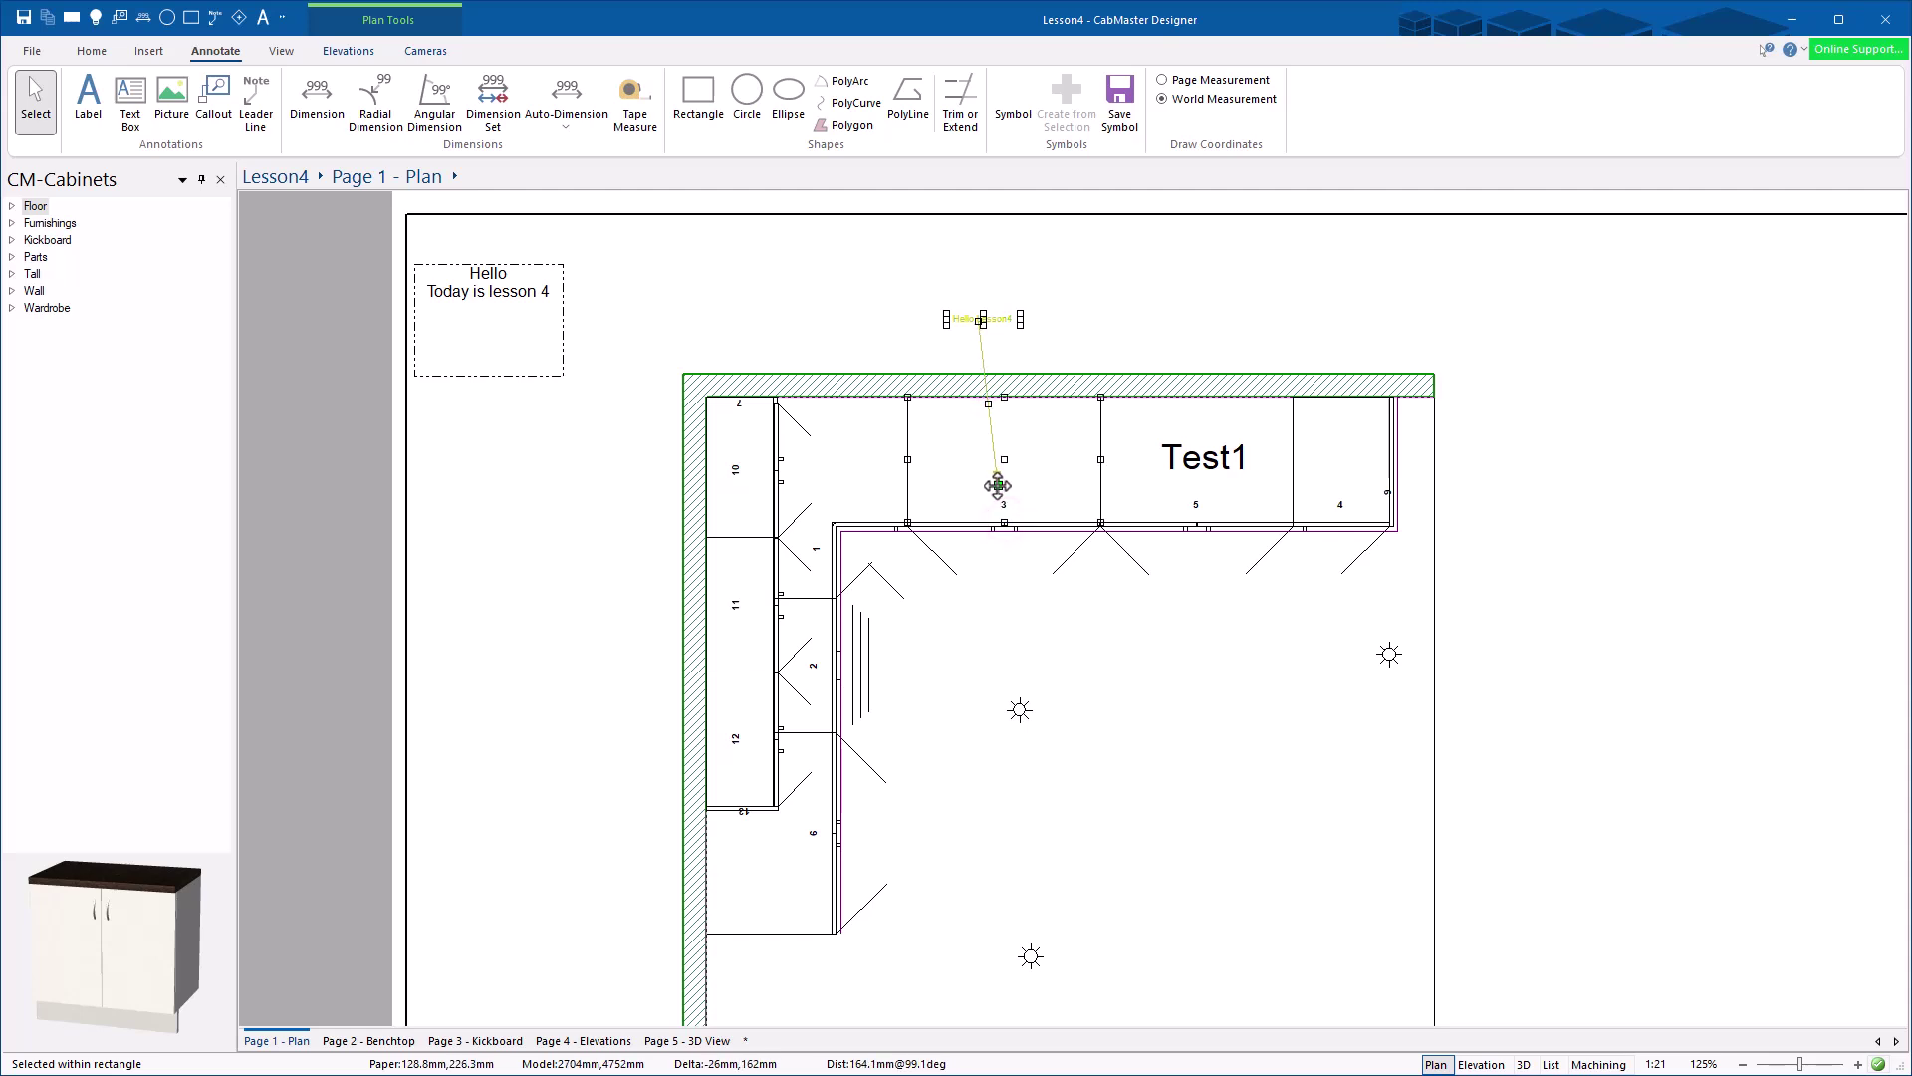
pyautogui.click(1622, 438)
# Step: Set the "Hello Lesson4" leader's line colour to bright green
pyautogui.scroll(3, 864, 361)
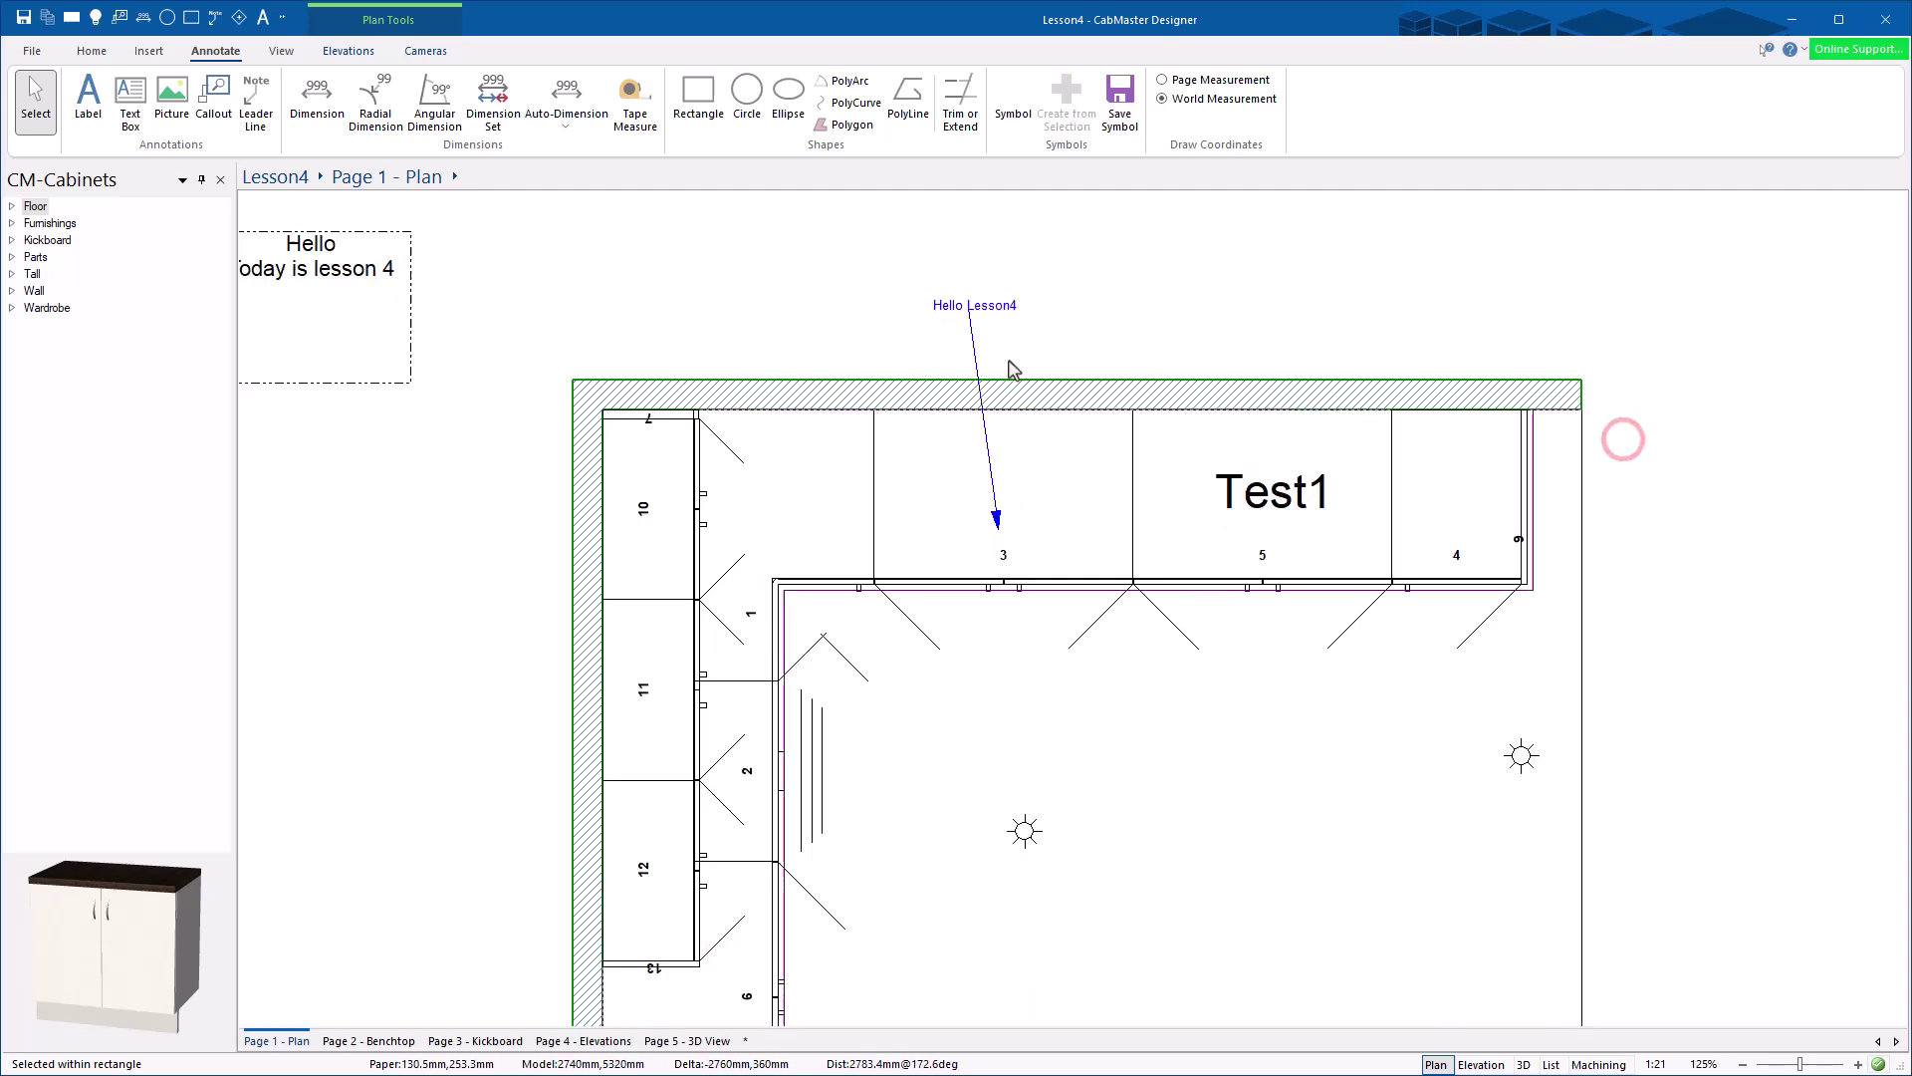
pyautogui.scroll(-2, 986, 286)
pyautogui.doubleClick(1003, 290)
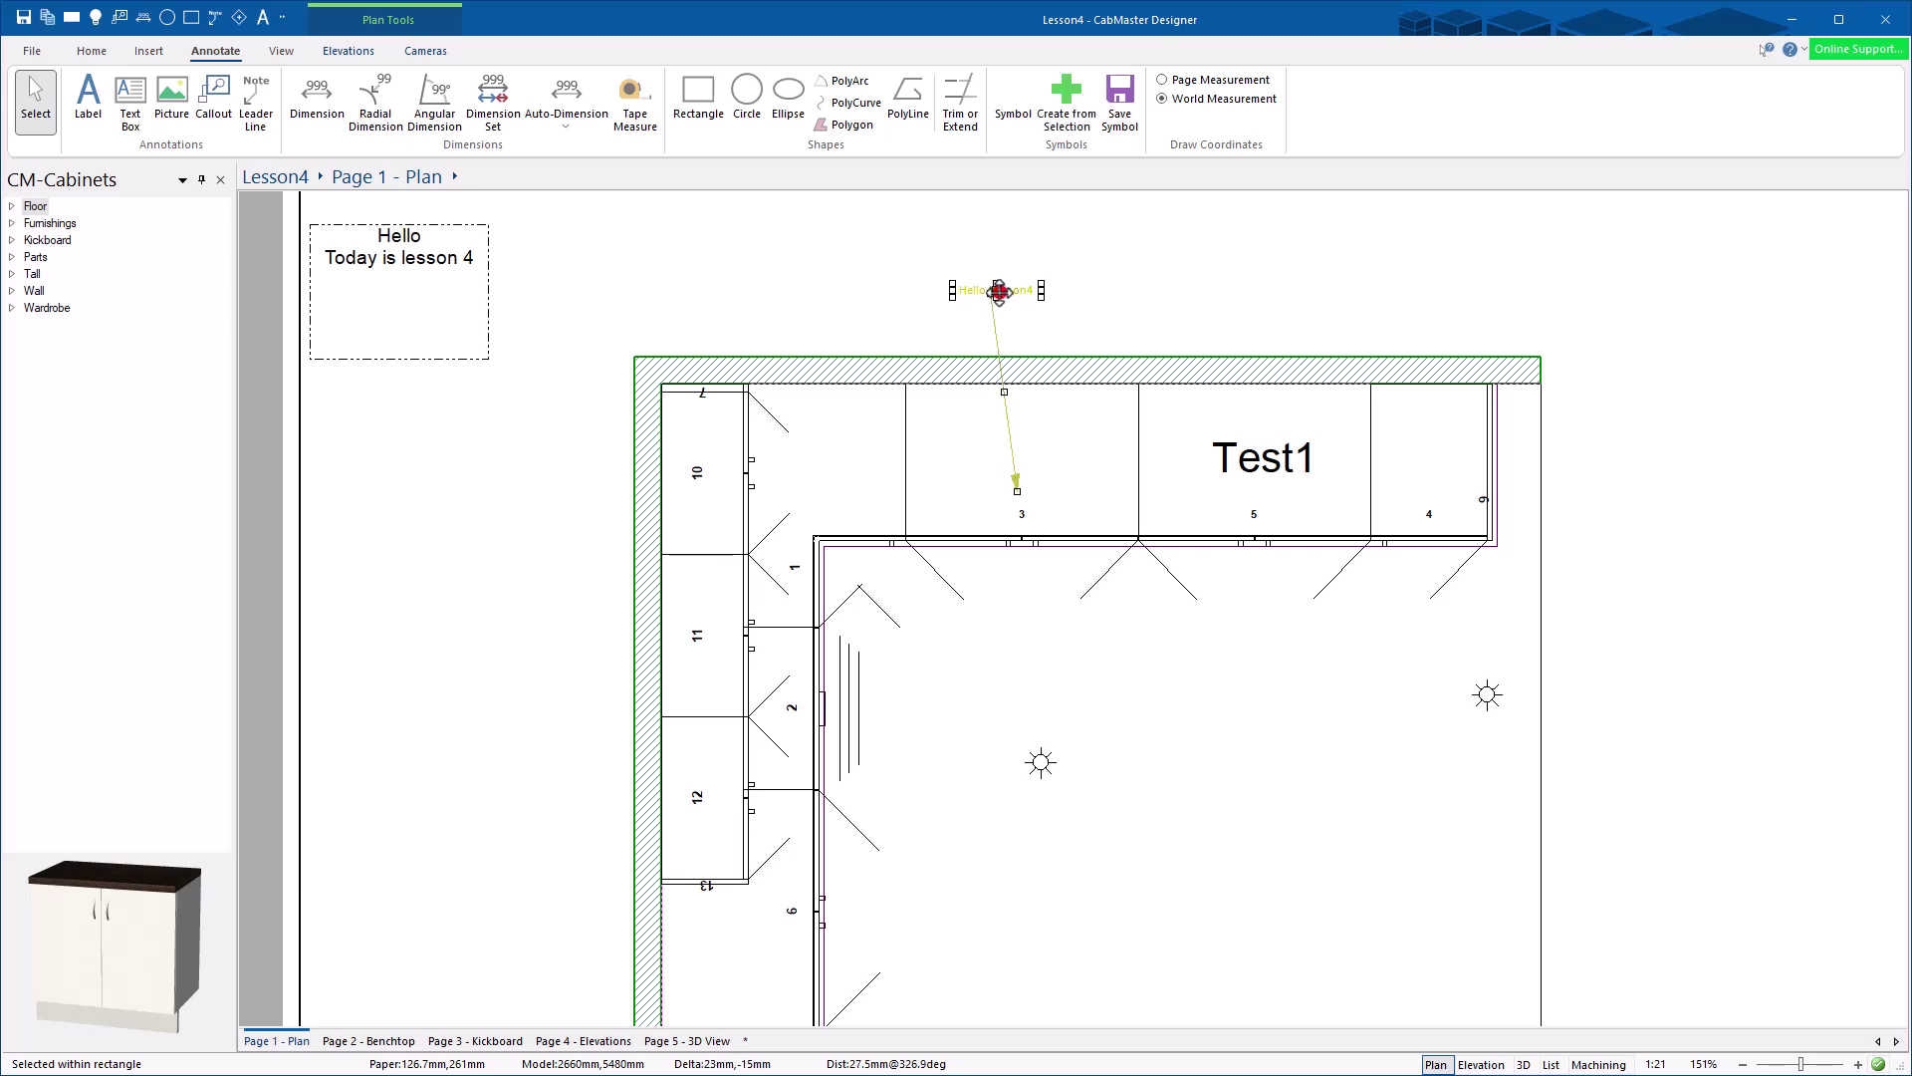
pyautogui.click(336, 262)
pyautogui.click(611, 459)
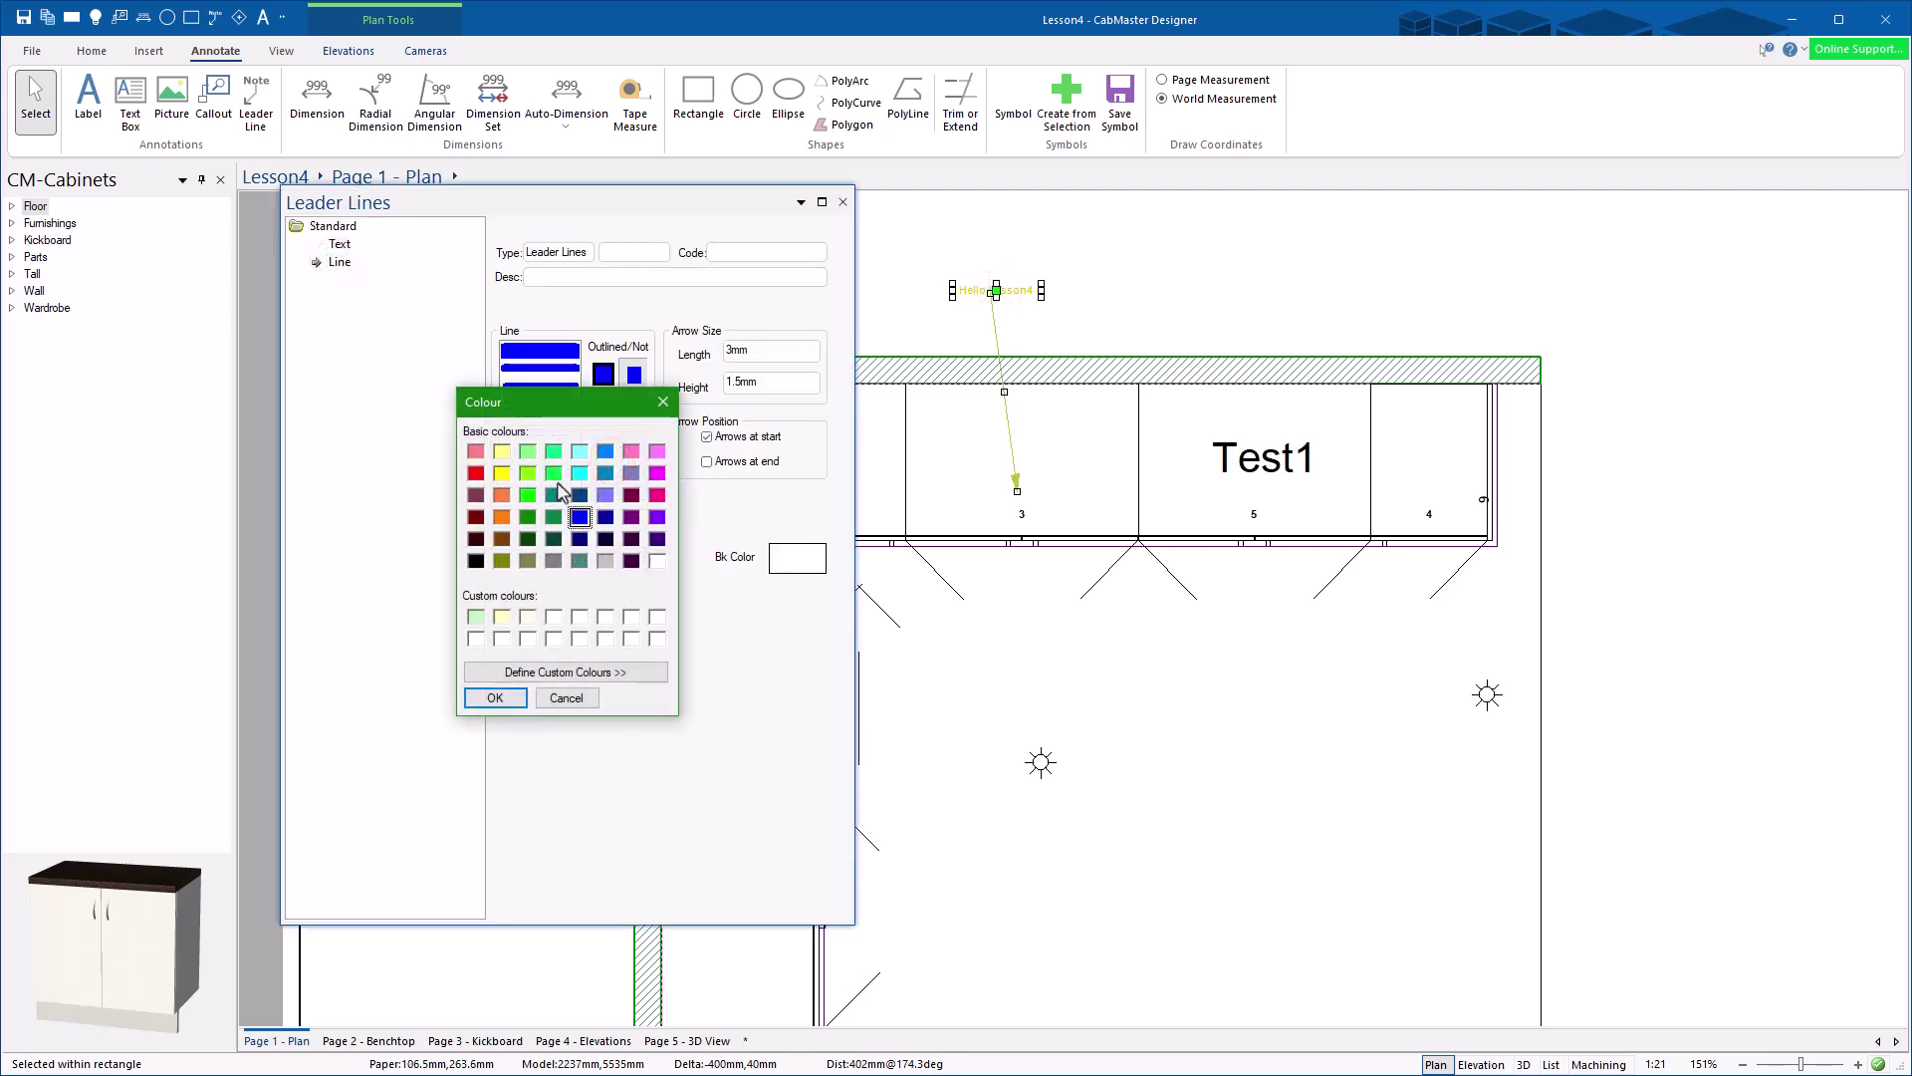
pyautogui.click(503, 693)
pyautogui.click(843, 202)
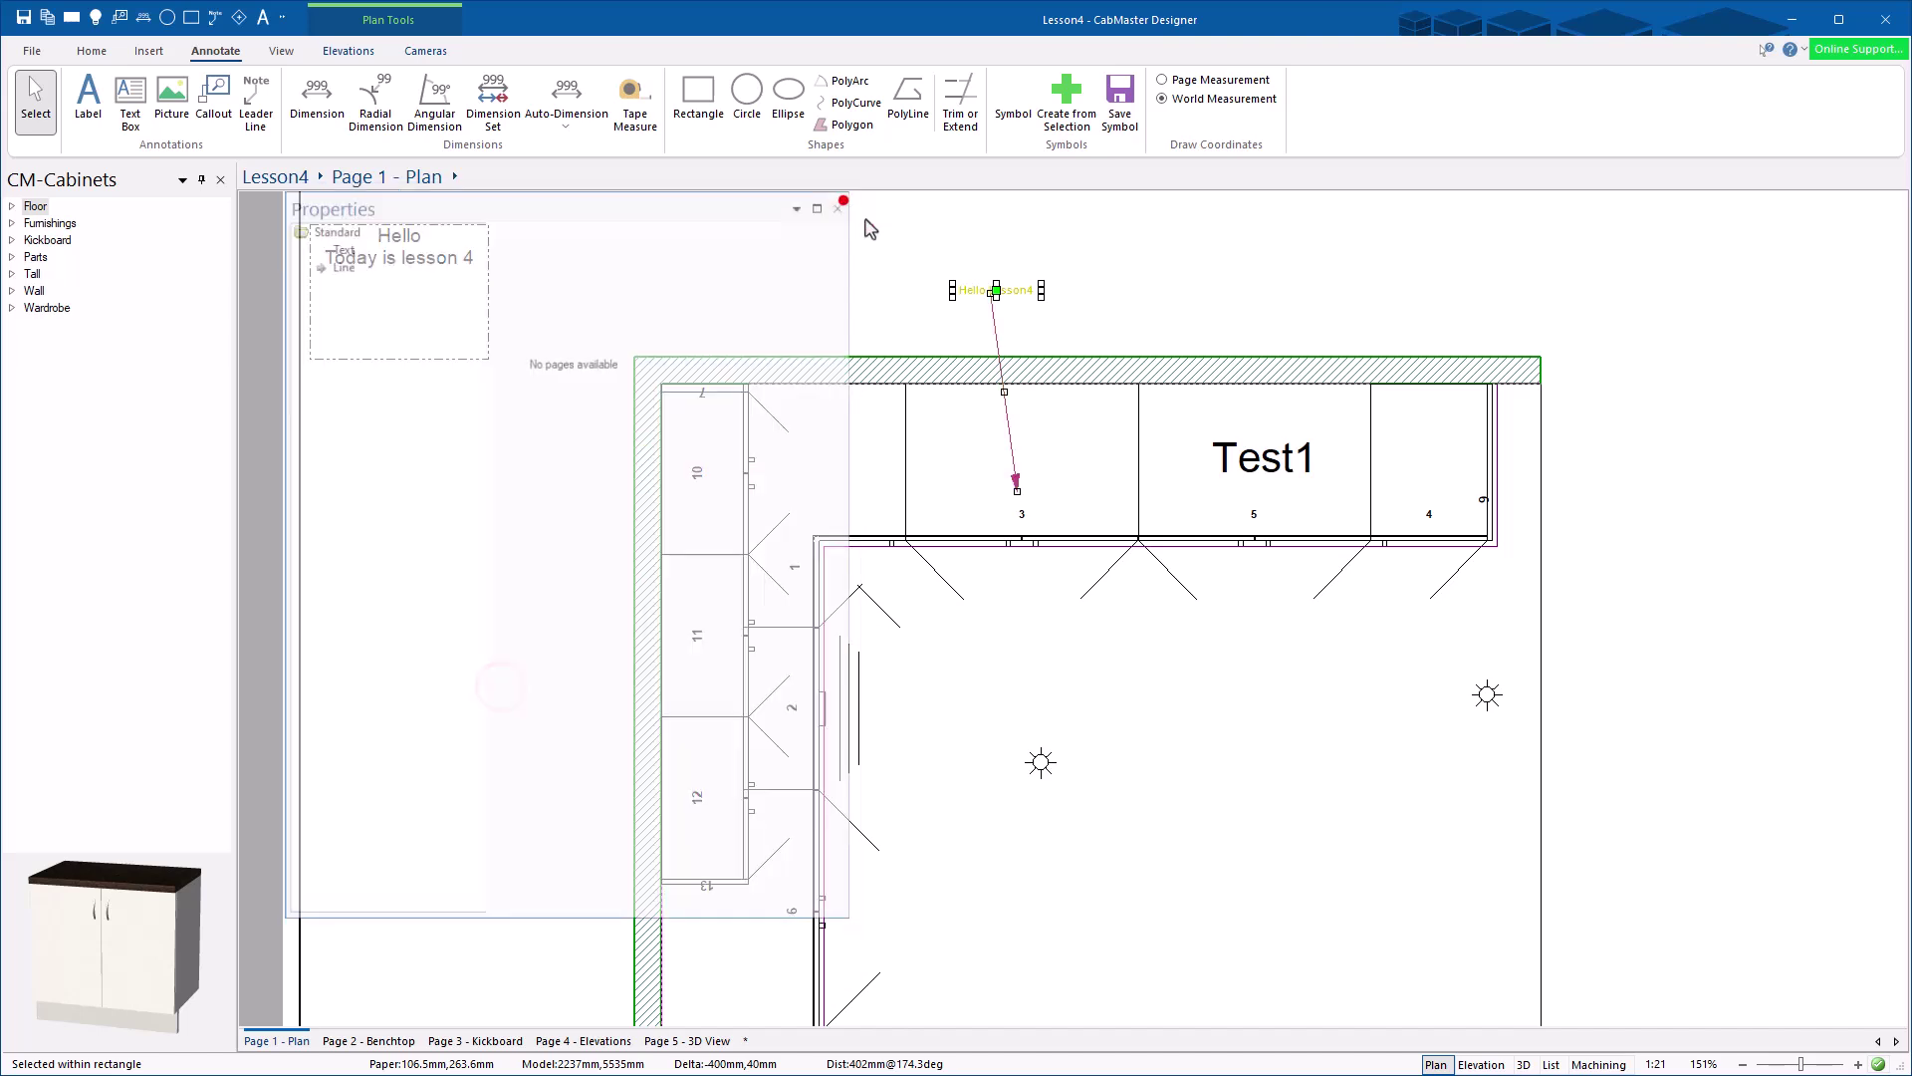
pyautogui.click(1259, 316)
# Step: Set the font colour of the leader's "Hello Lesson4" note to Green
pyautogui.doubleClick(992, 292)
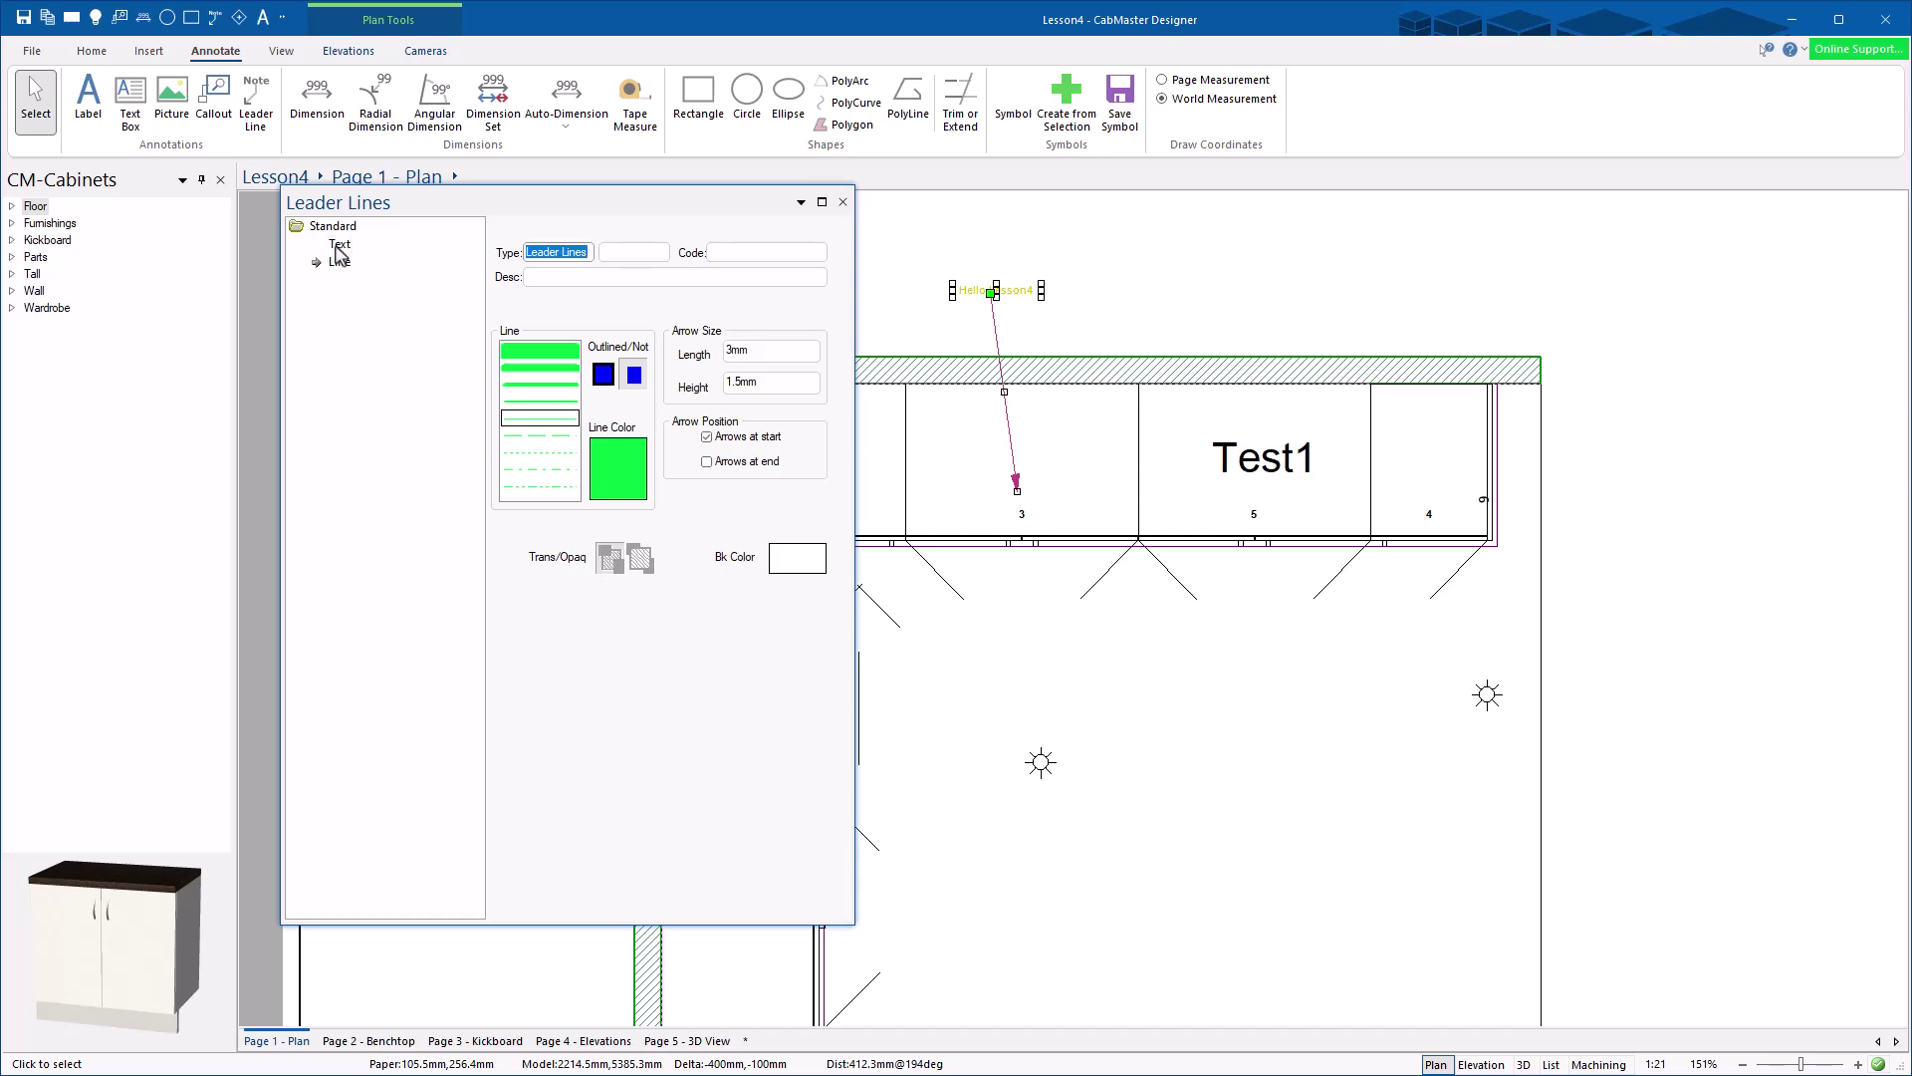
pyautogui.click(336, 245)
pyautogui.click(506, 316)
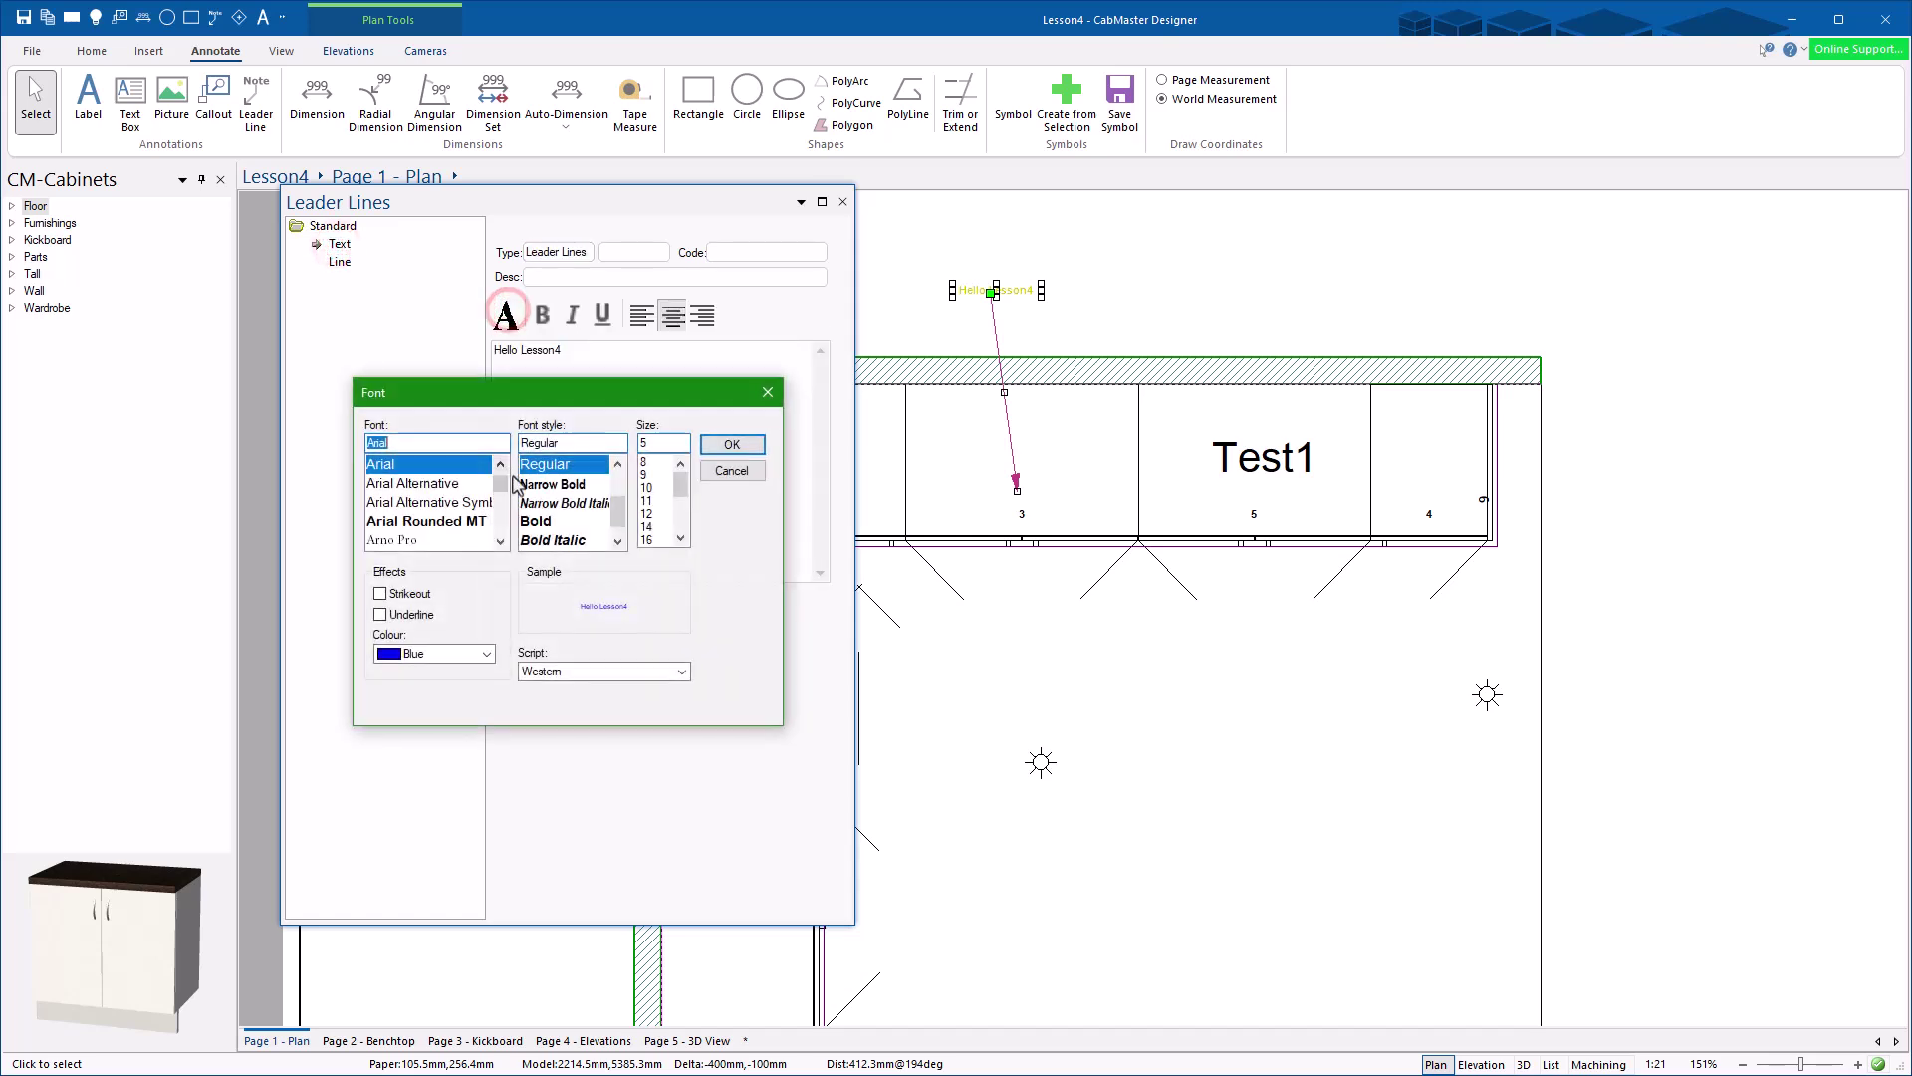
pyautogui.click(428, 656)
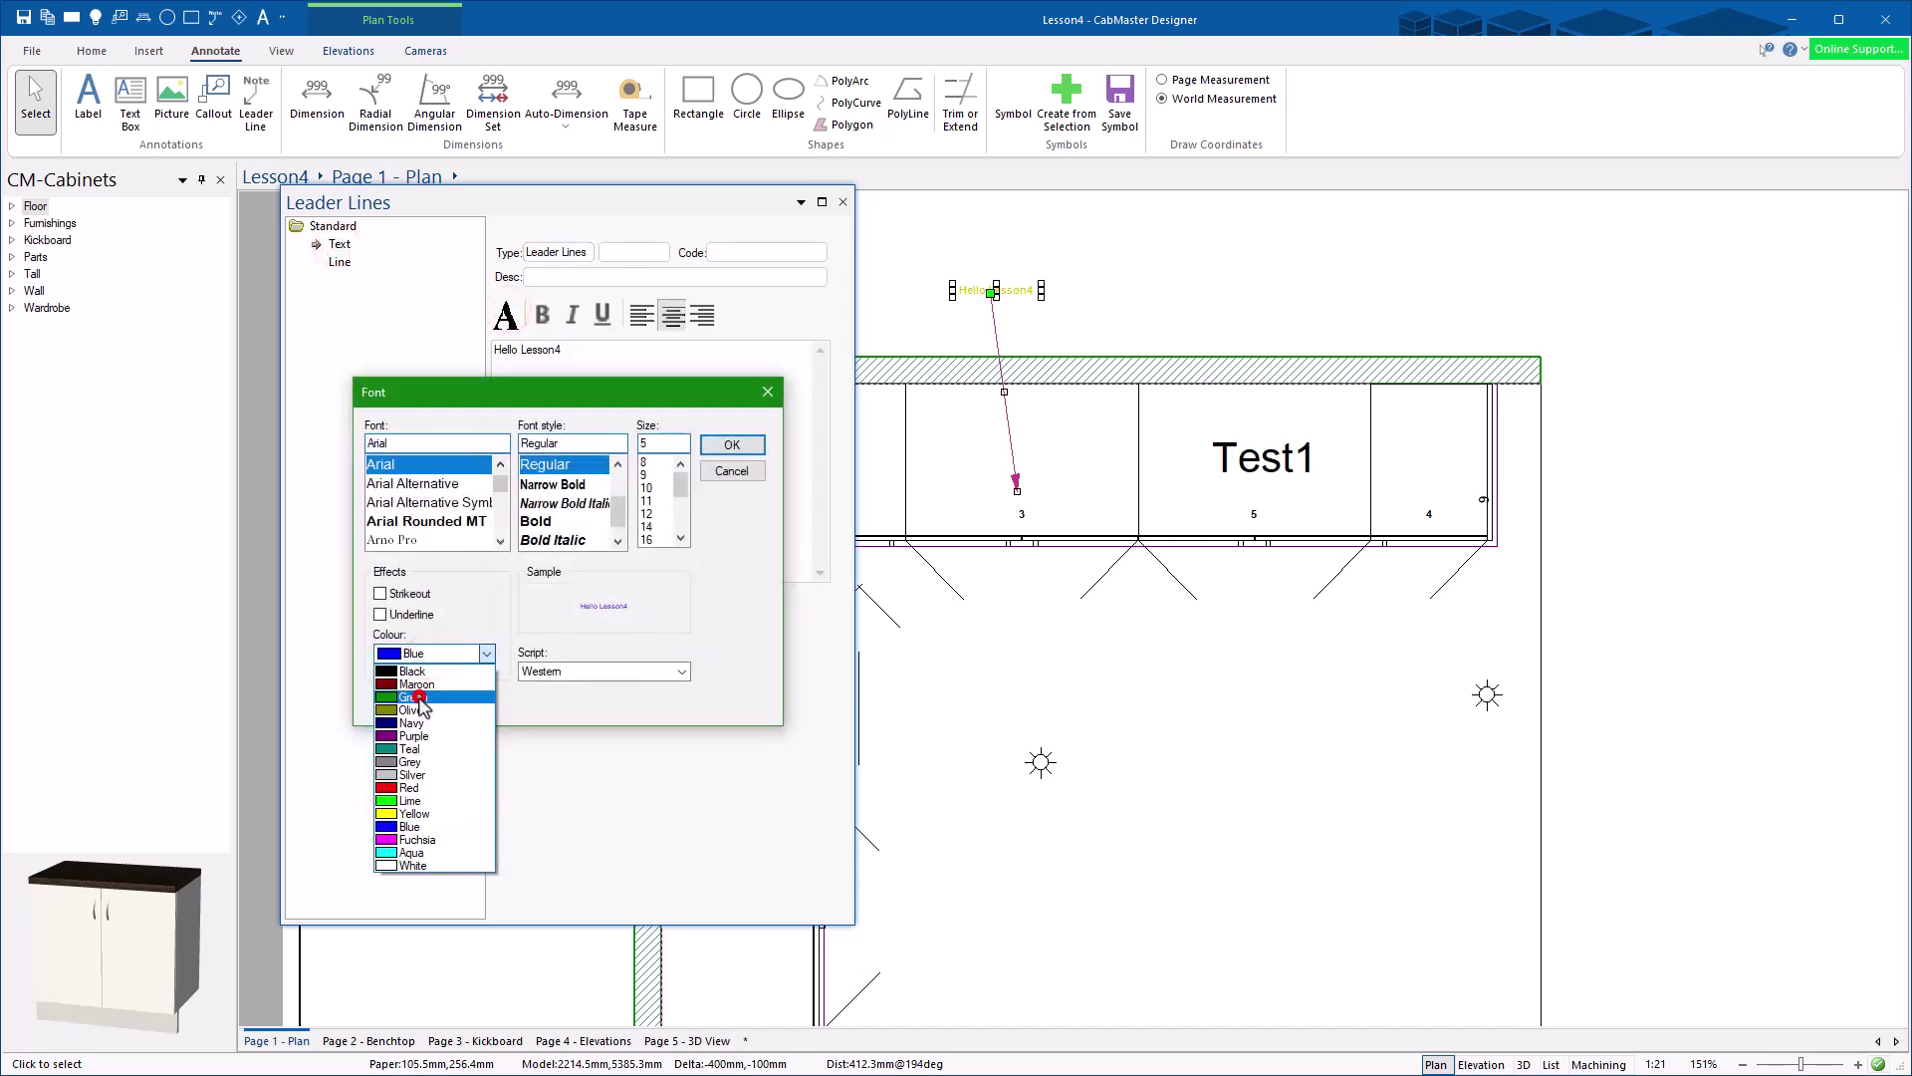
pyautogui.click(418, 697)
pyautogui.click(732, 445)
pyautogui.click(843, 202)
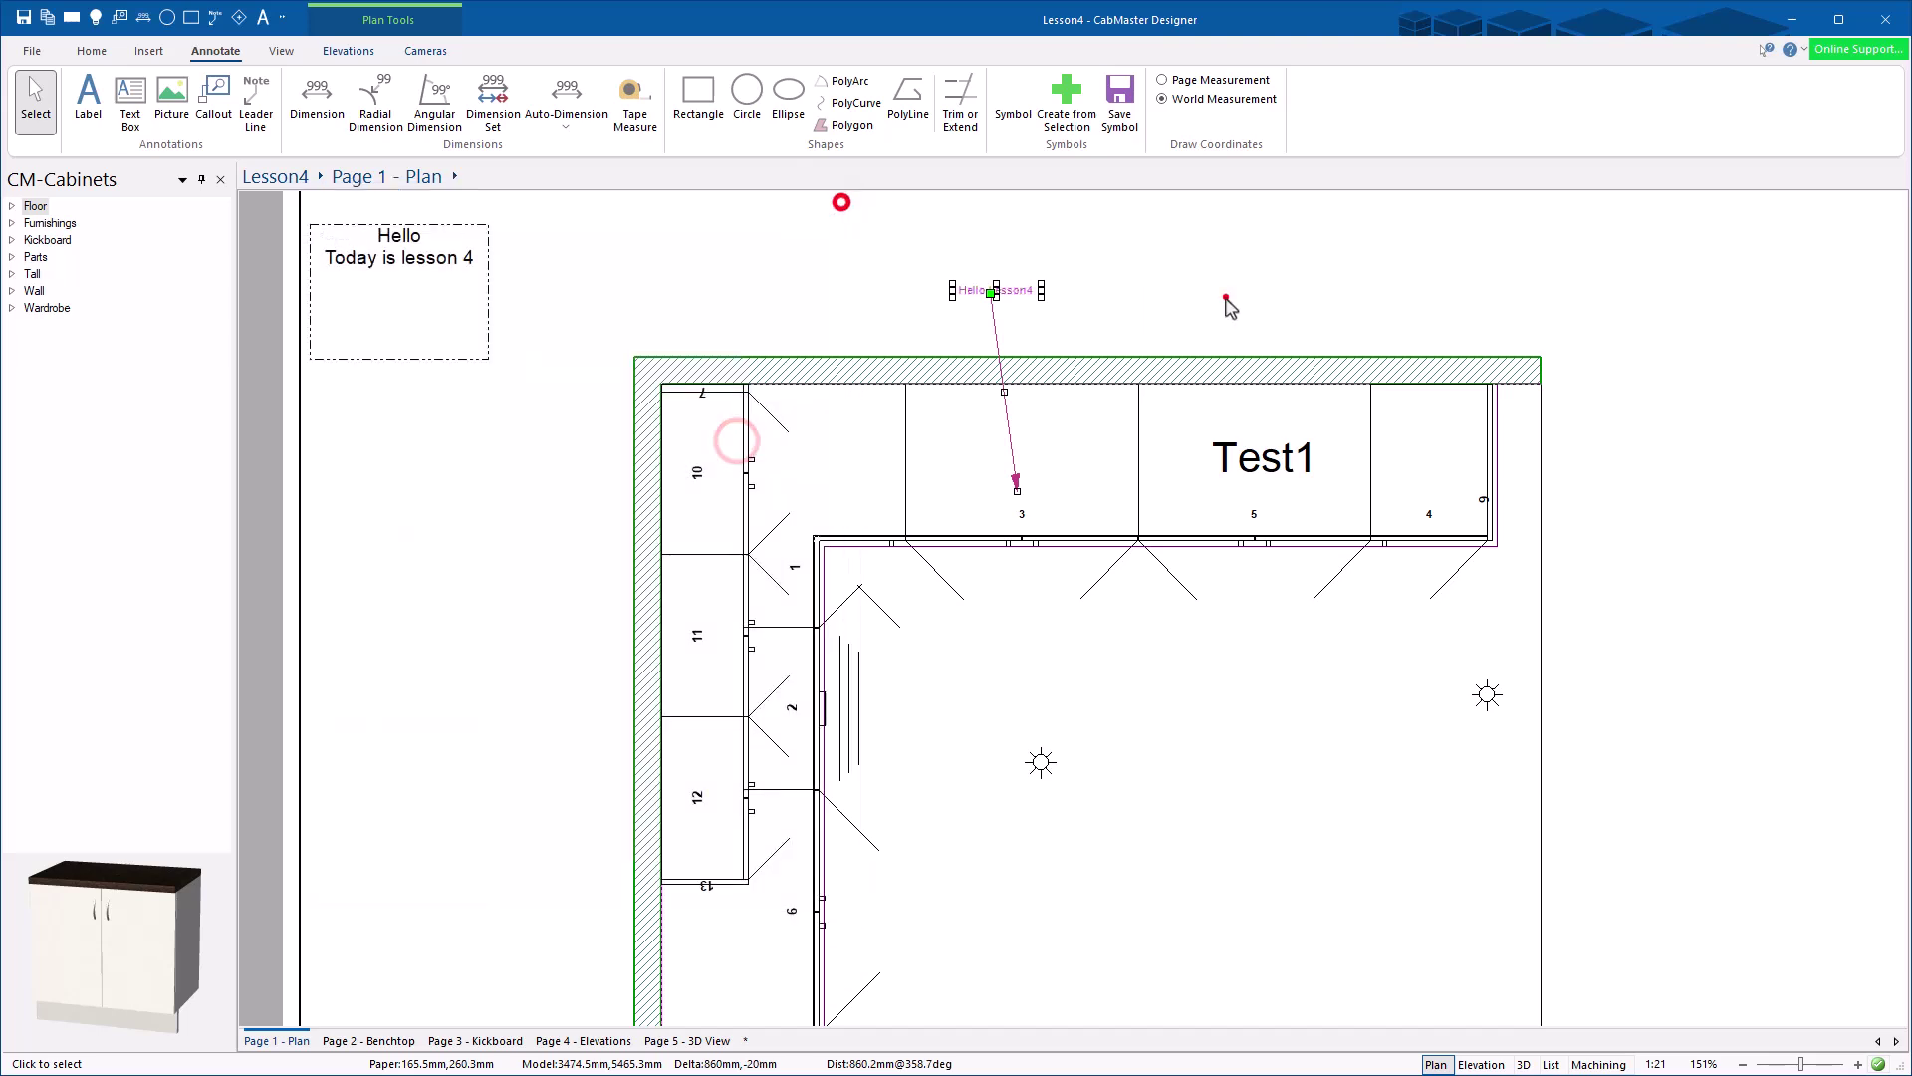
pyautogui.click(1226, 297)
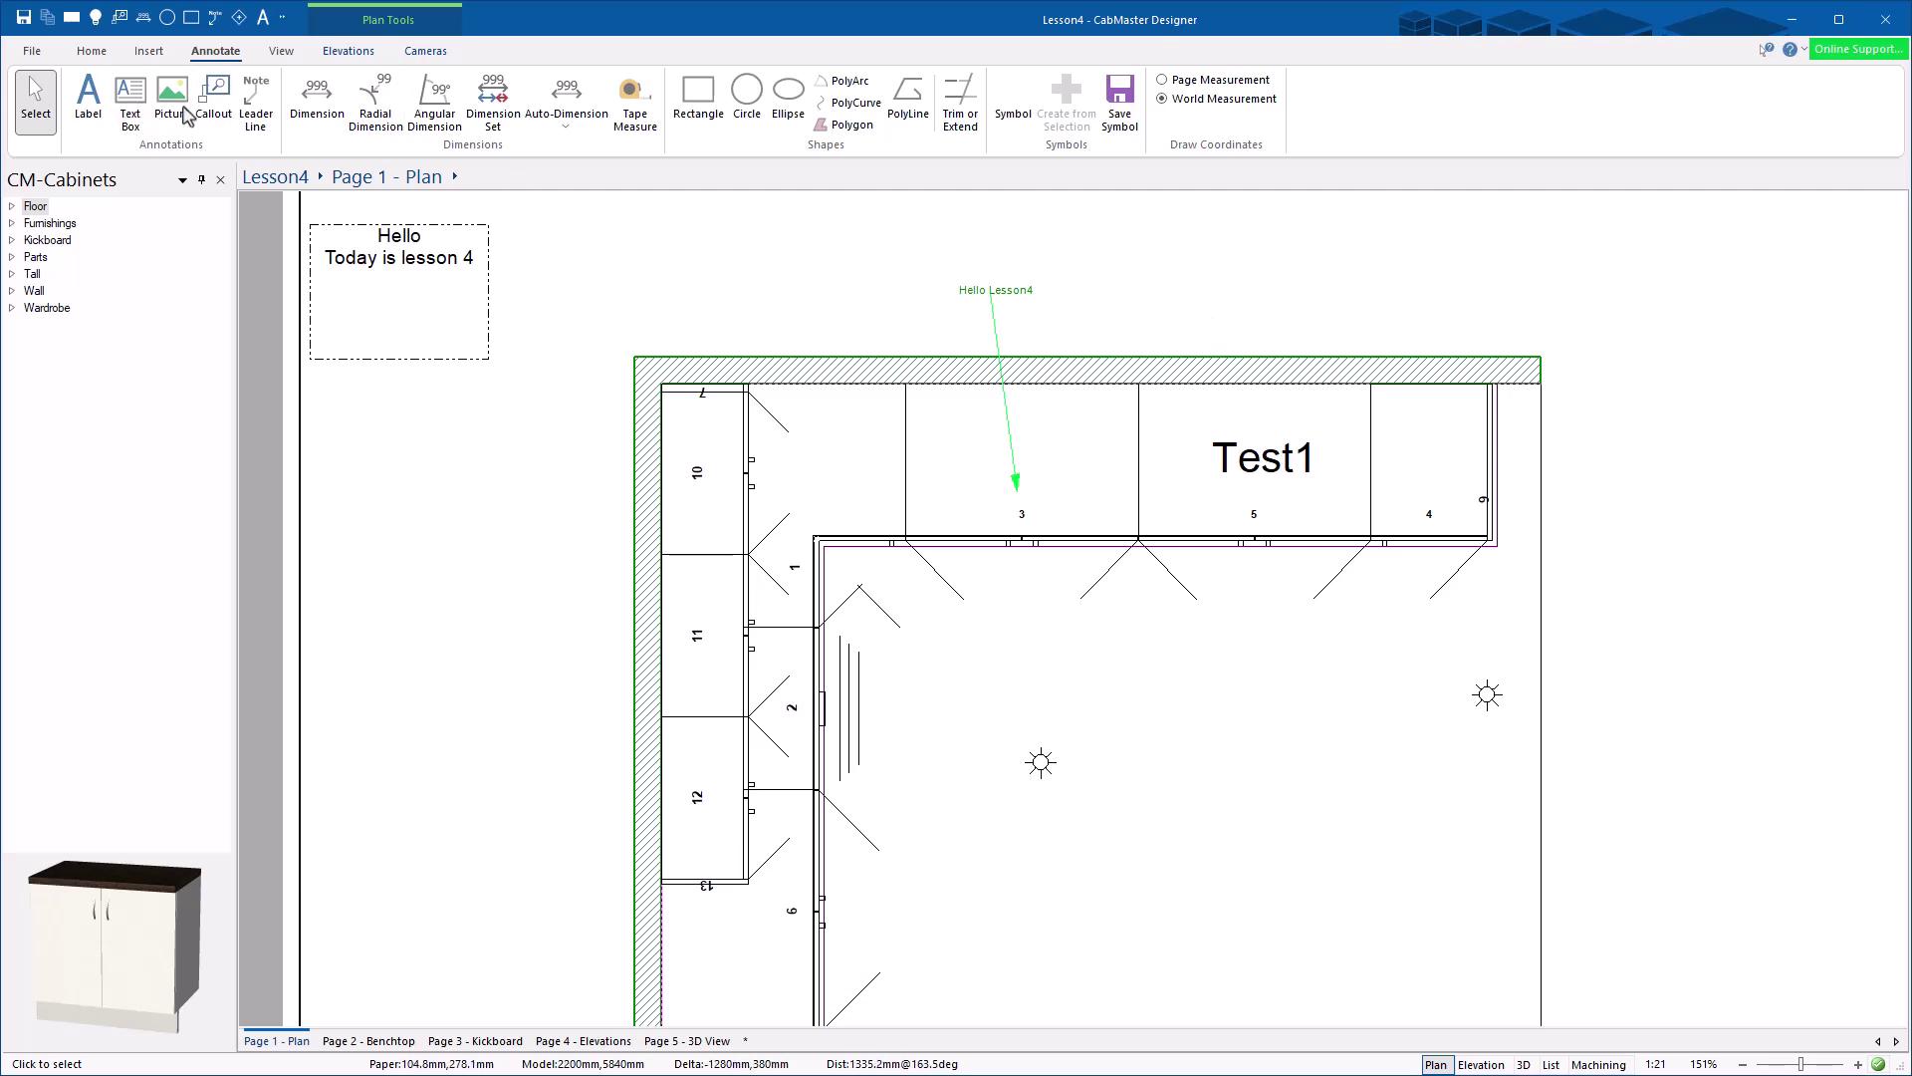
# Step: Draw two rectangles freely to size outside the room: one beyond its right side and a smaller one above it
pyautogui.click(689, 100)
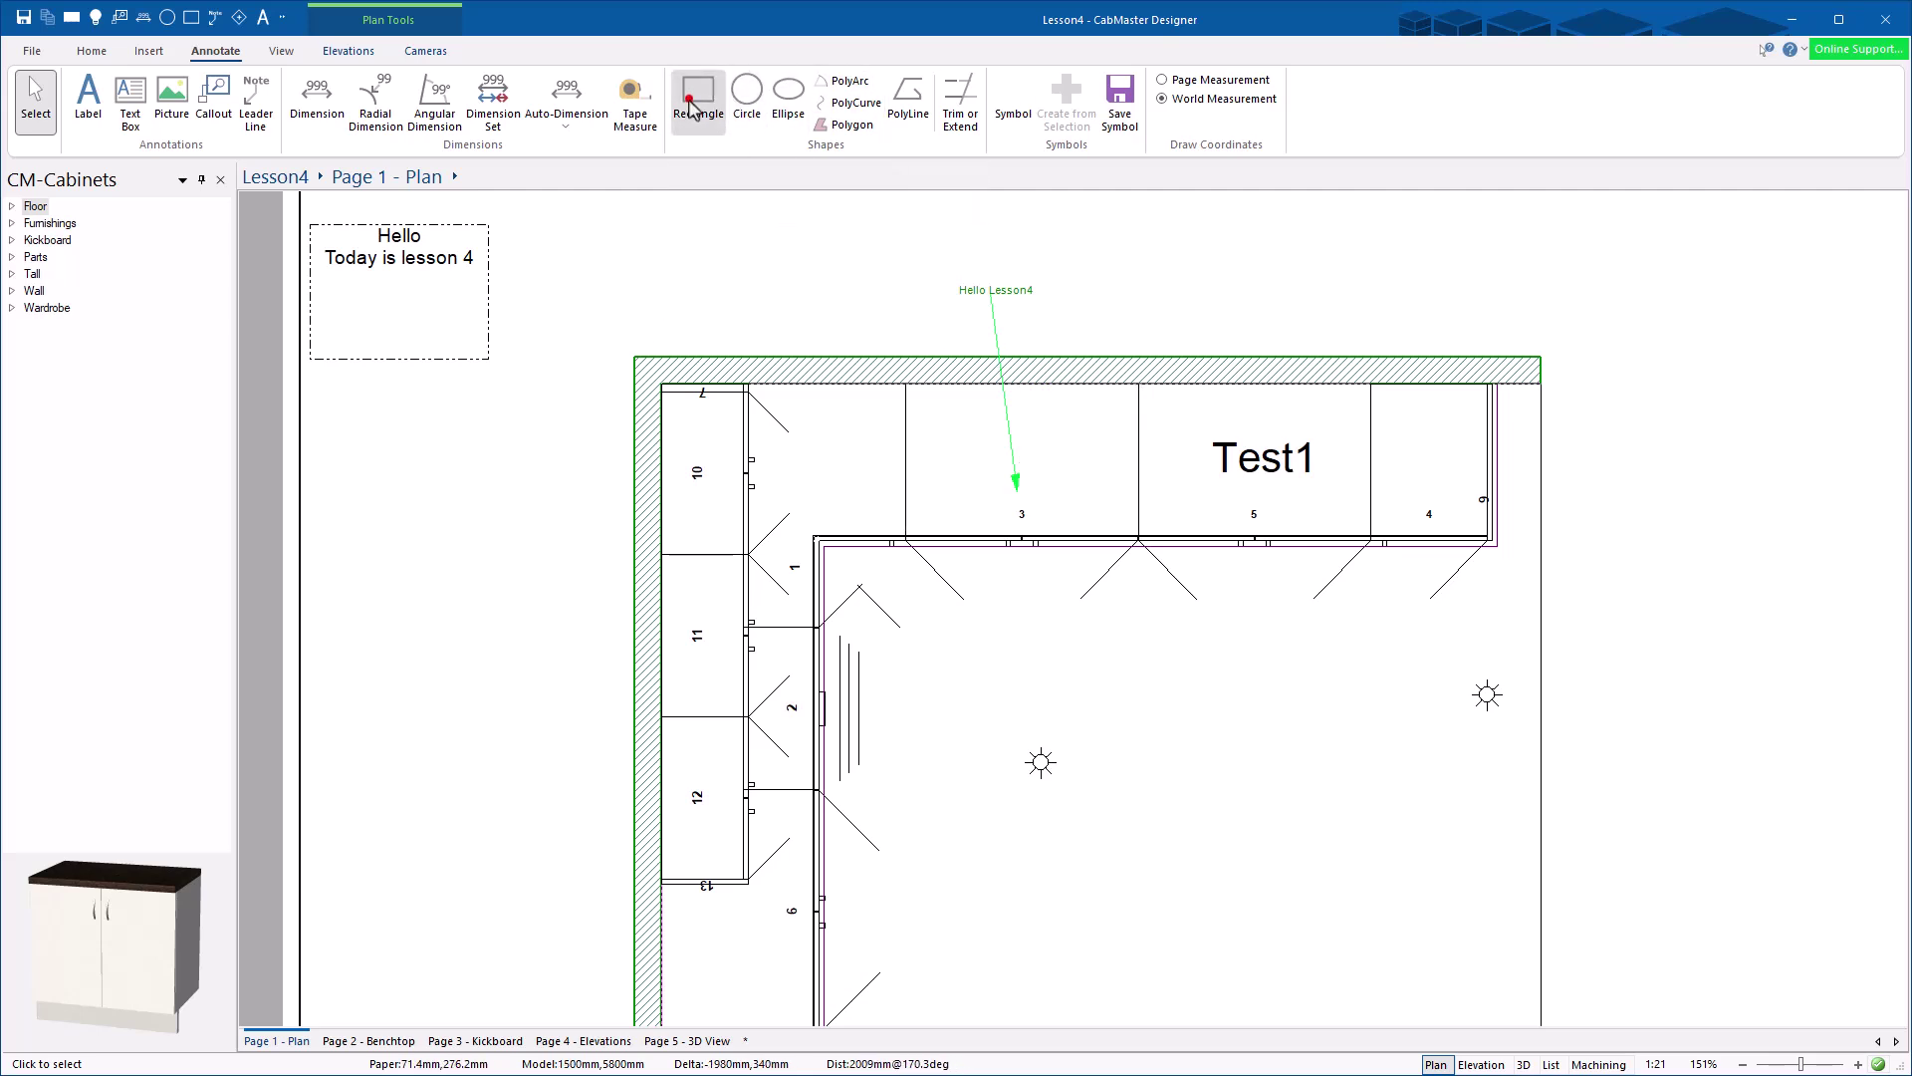
pyautogui.moveTo(1593, 474); pyautogui.dragTo(1825, 592)
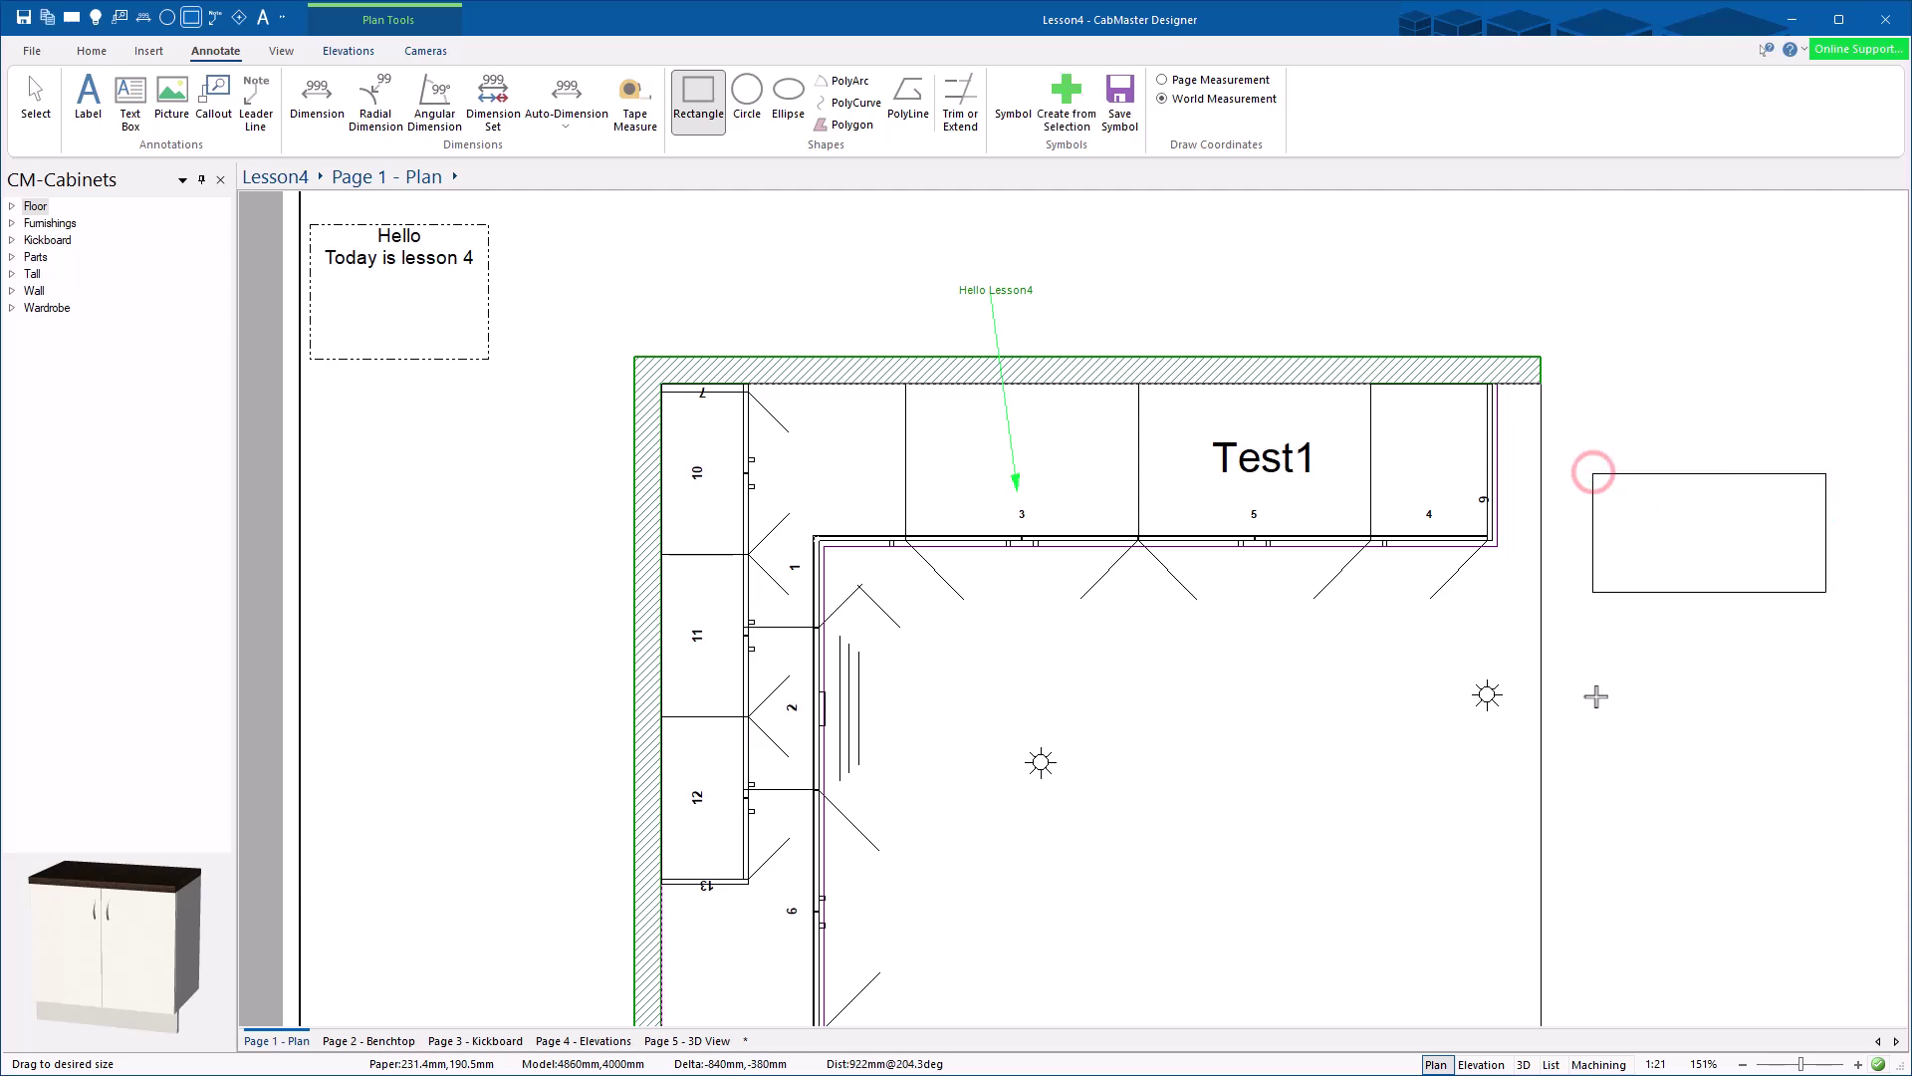
pyautogui.rightClick(703, 111)
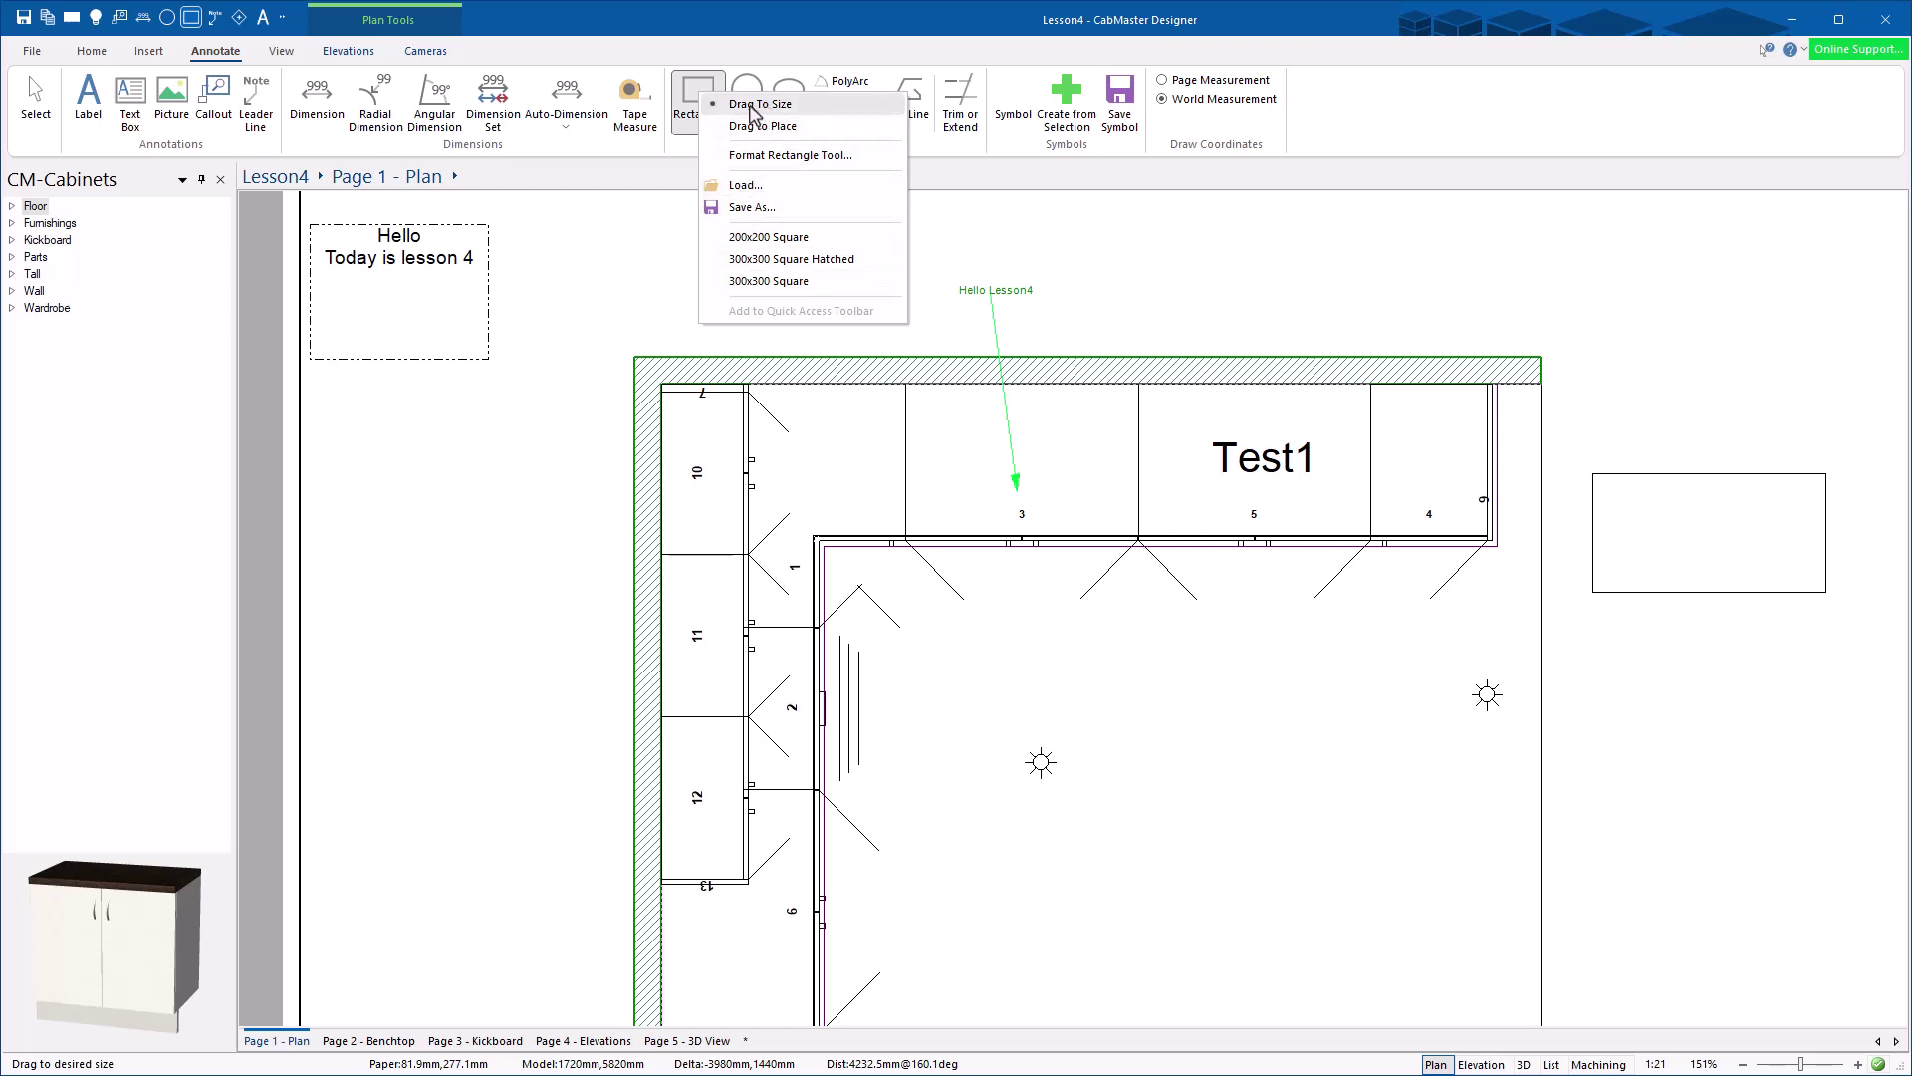
pyautogui.moveTo(1674, 327); pyautogui.dragTo(1831, 234)
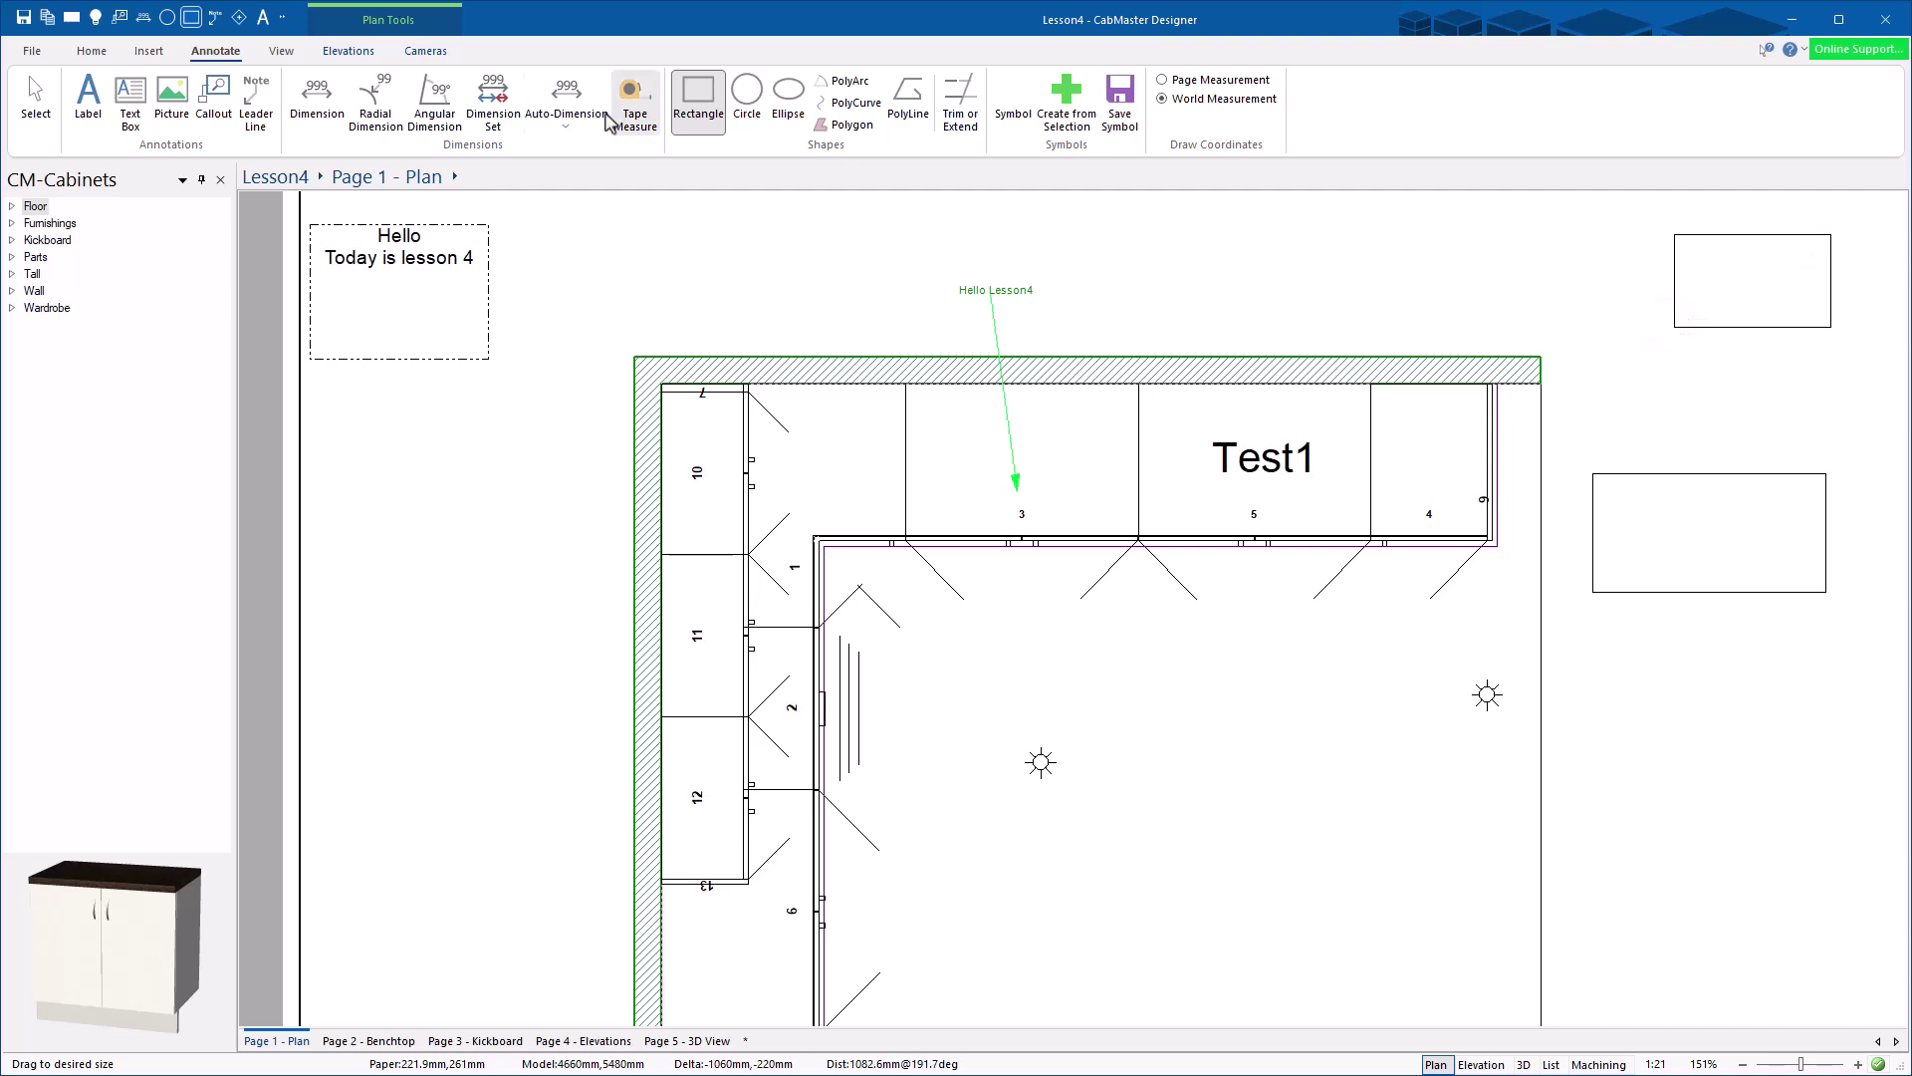
# Step: Switch the Rectangle tool to Drag To Place and place a small square outside the room, below the larger rectangle
pyautogui.rightClick(699, 92)
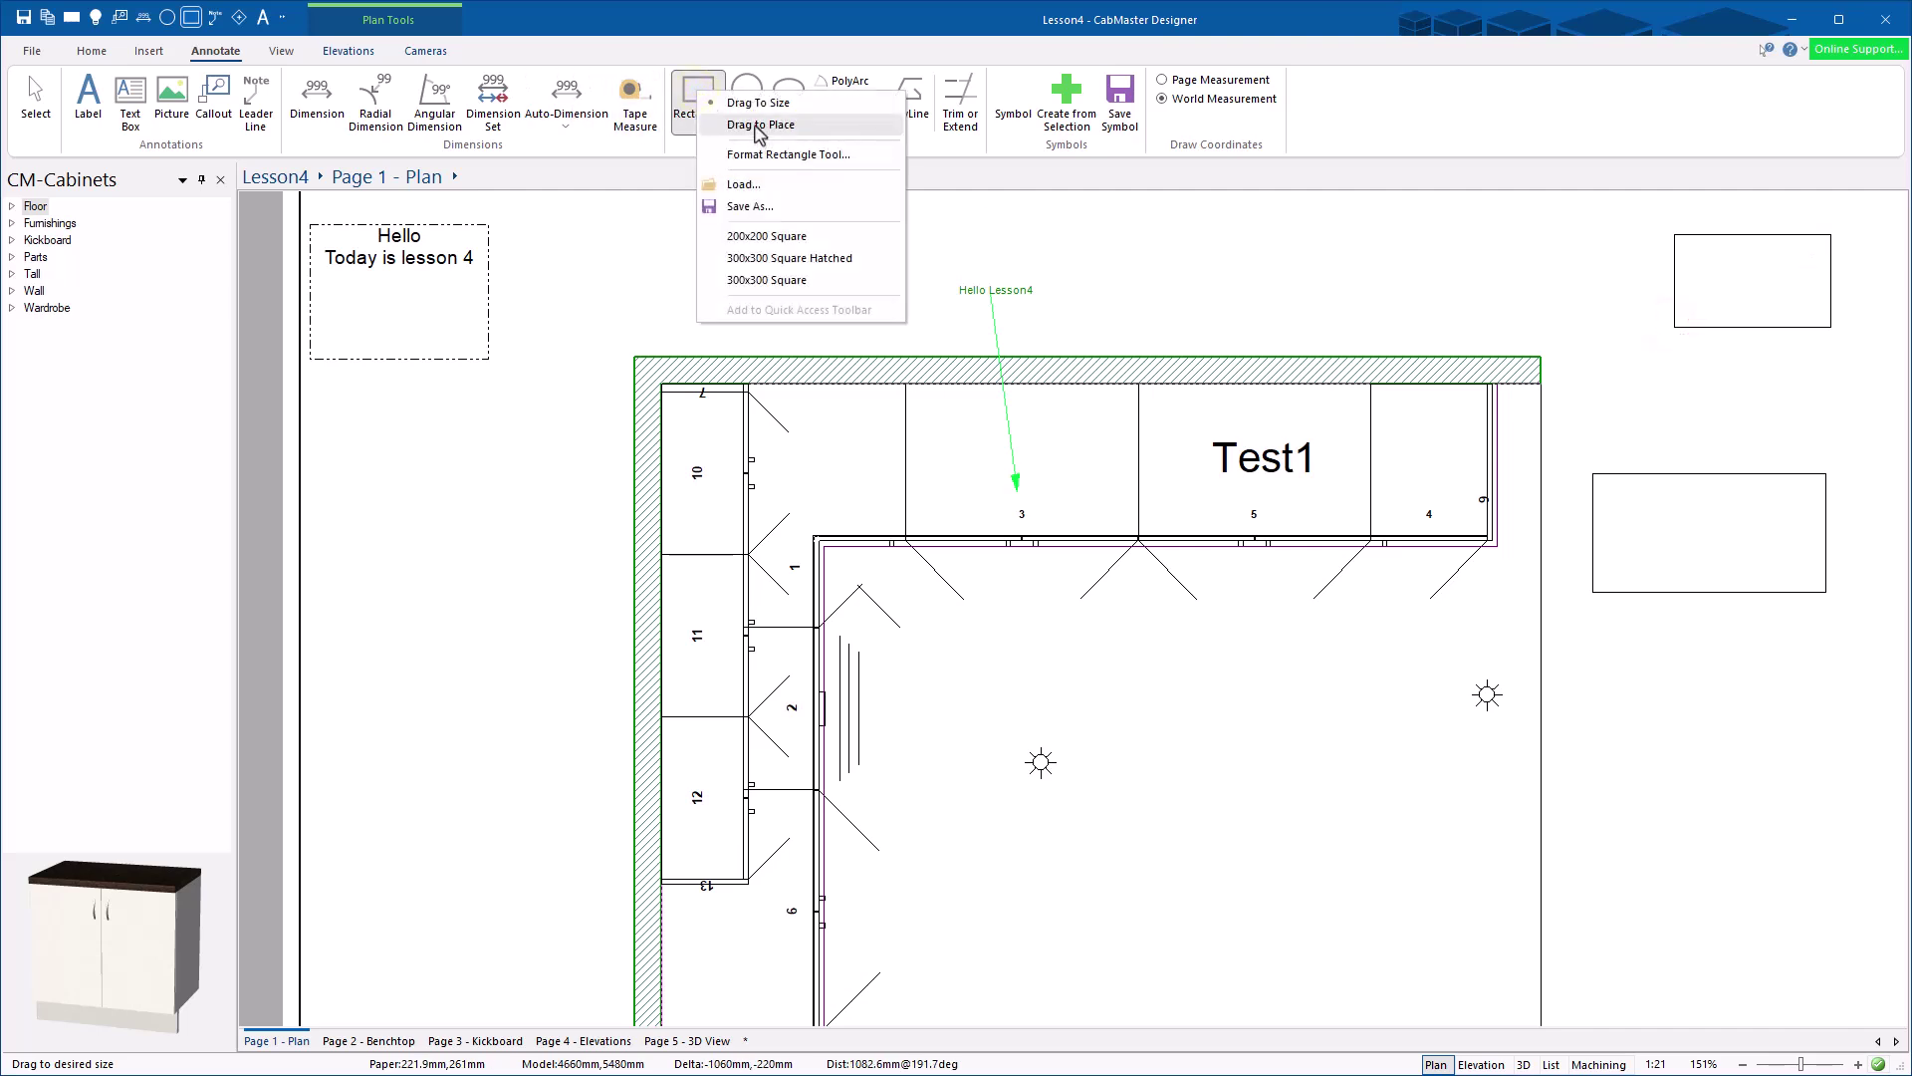
pyautogui.click(757, 125)
pyautogui.rightClick(696, 102)
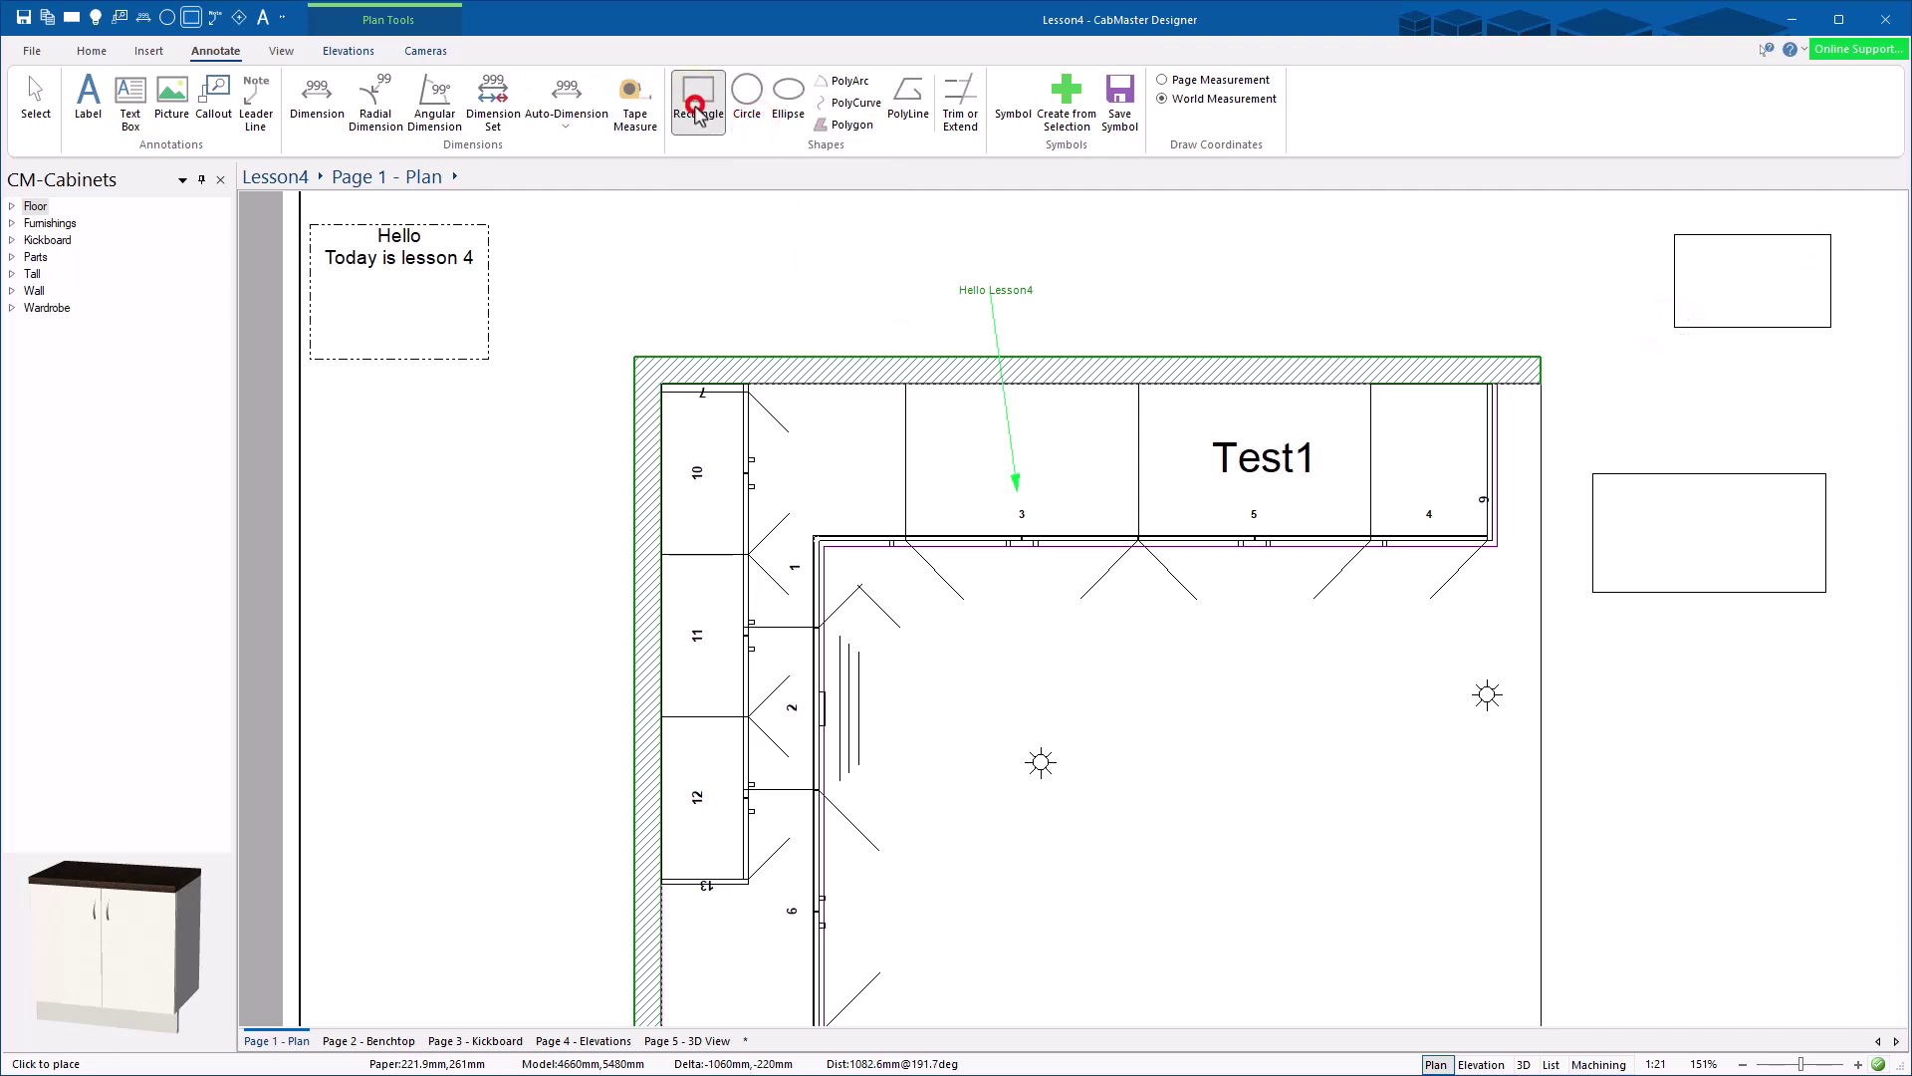
pyautogui.click(749, 249)
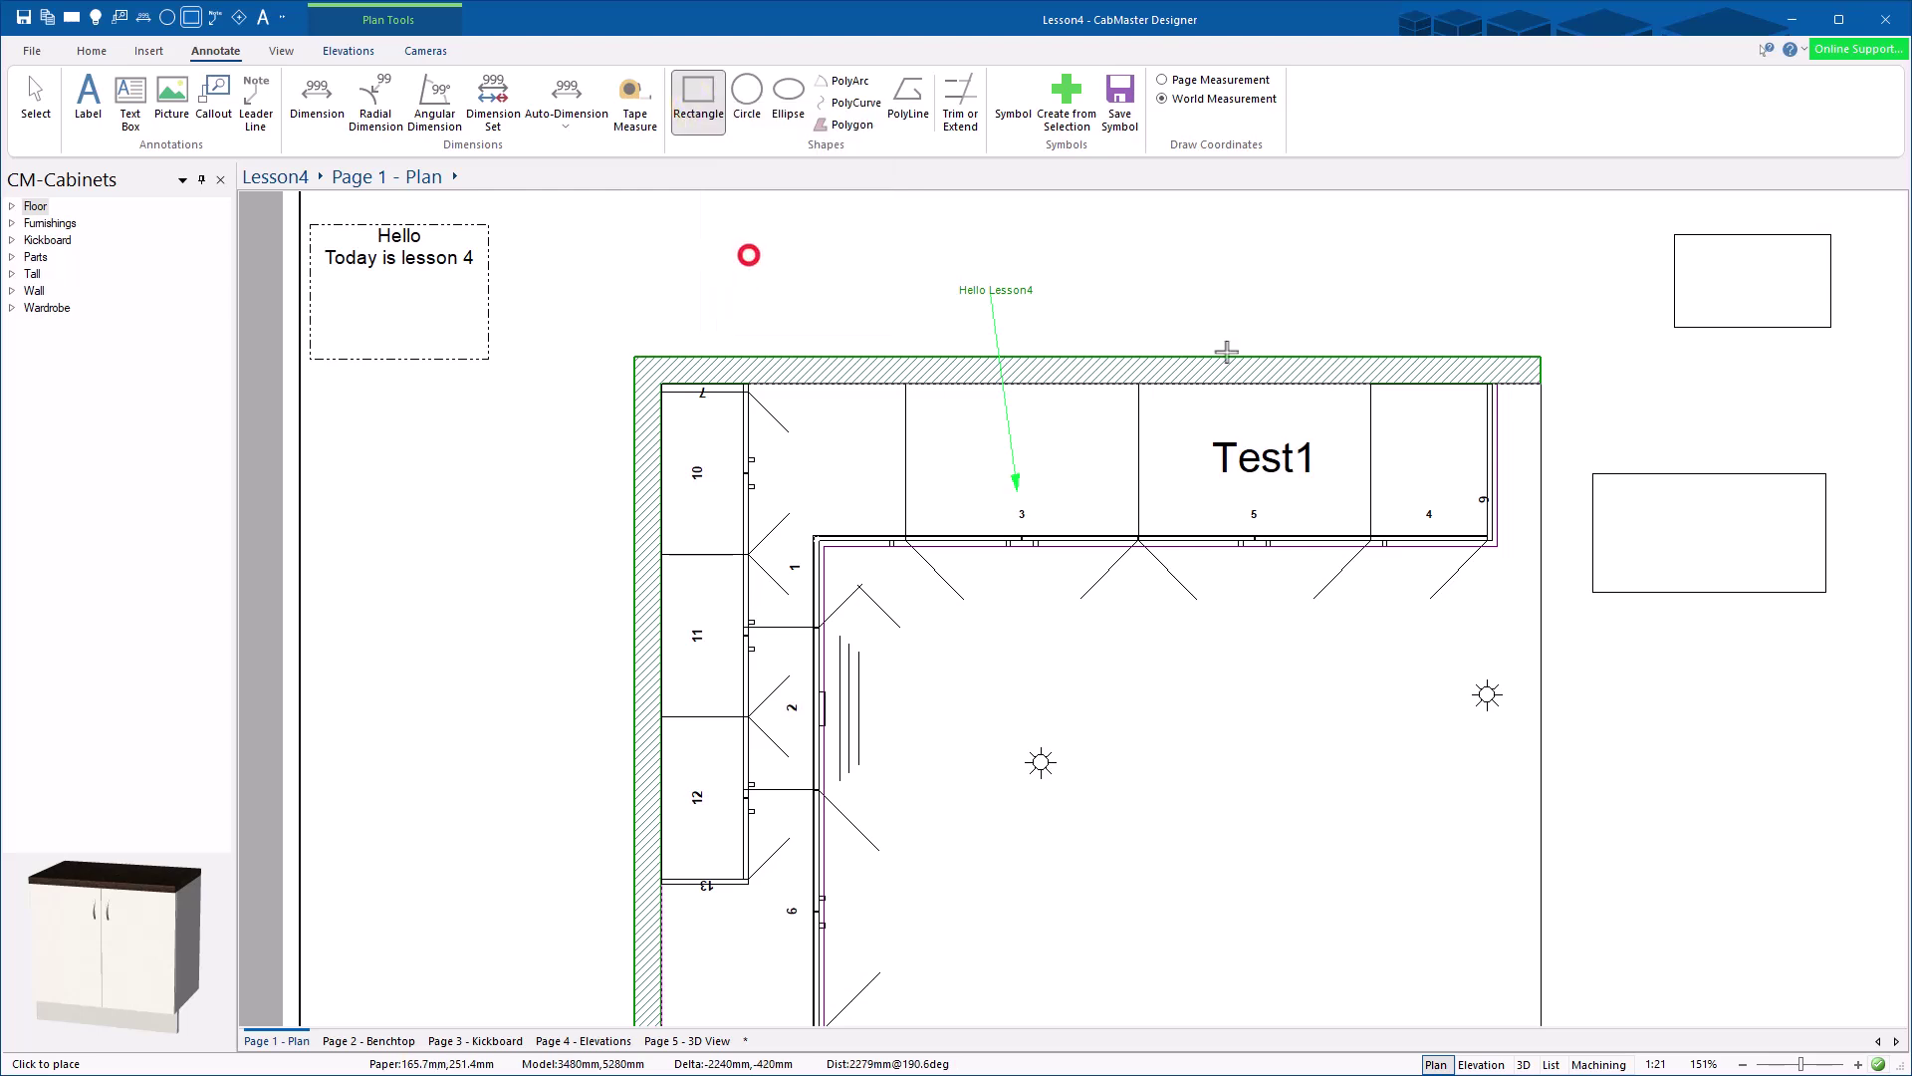
pyautogui.click(1623, 765)
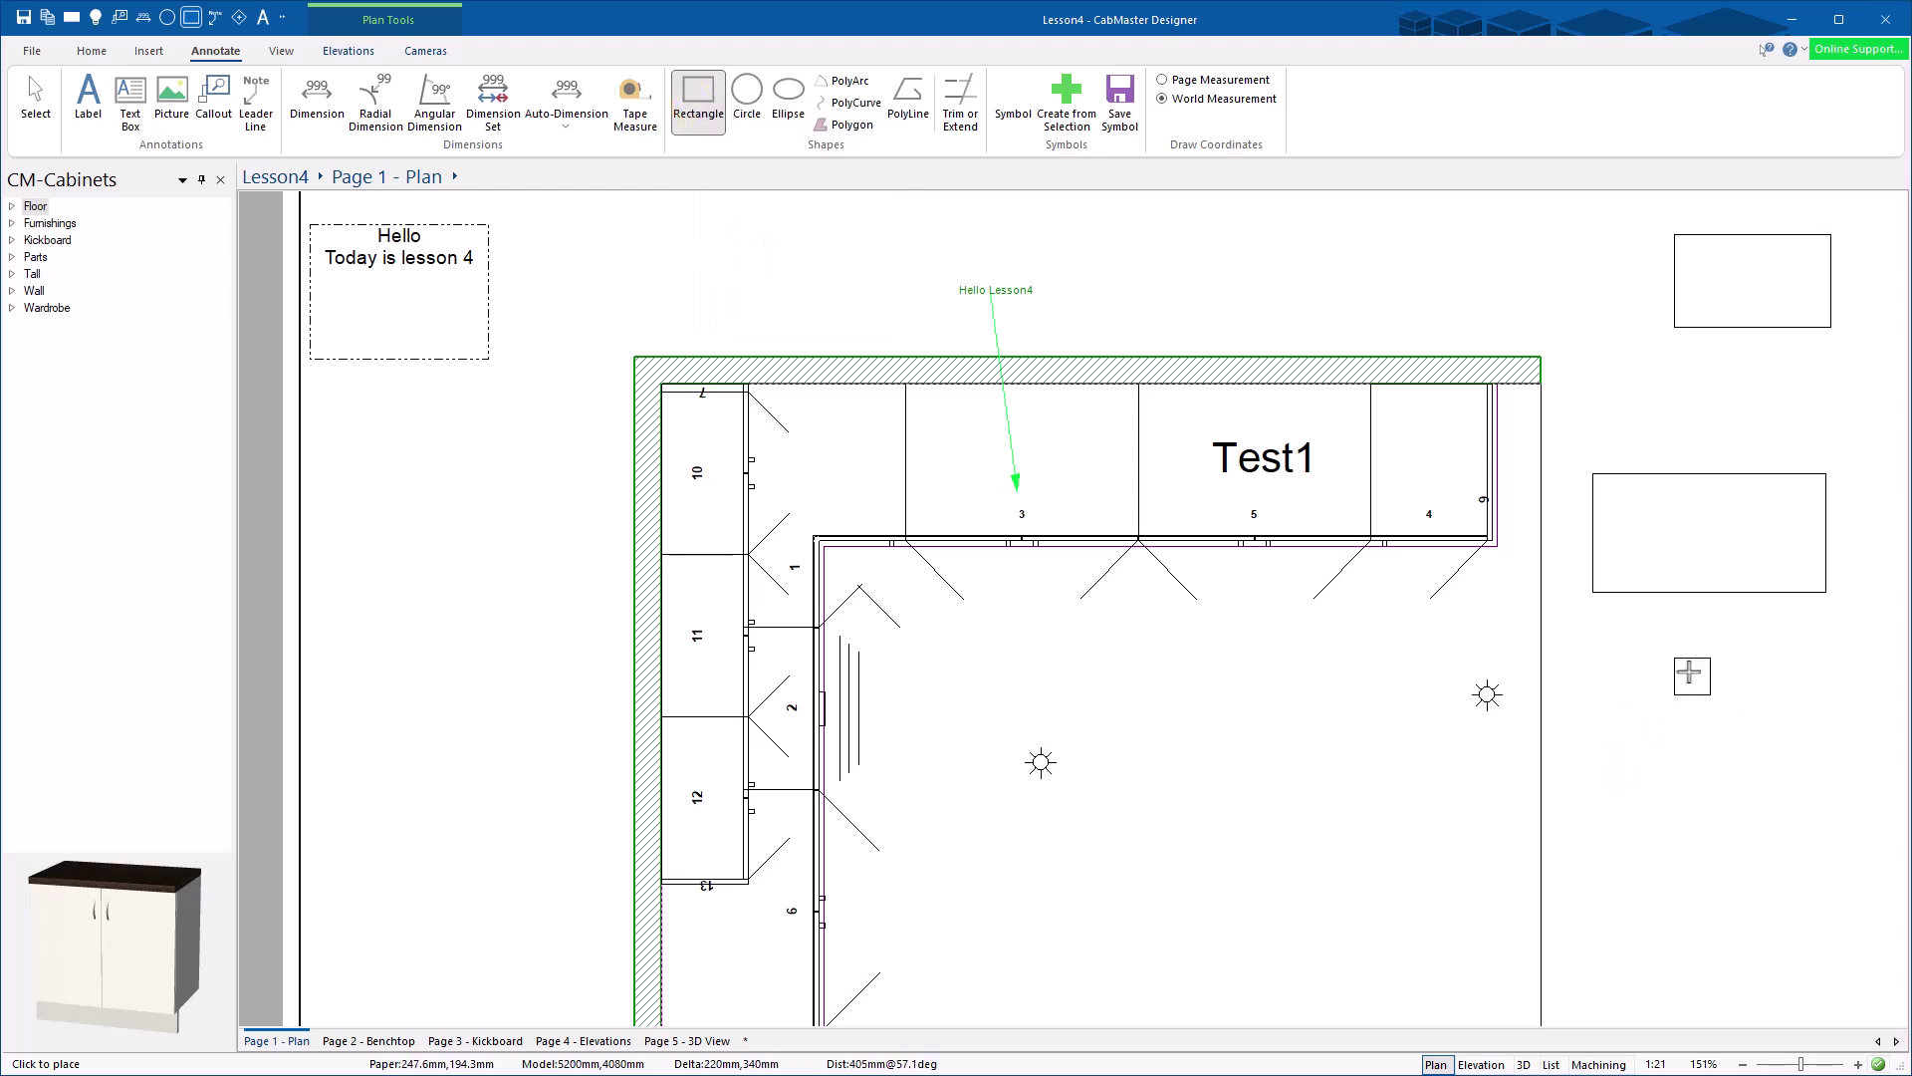
# Step: Place the small square outside the room, then use the 300x300 Square Hatched preset to place a hatched square beside it
pyautogui.click(1740, 666)
pyautogui.rightClick(703, 108)
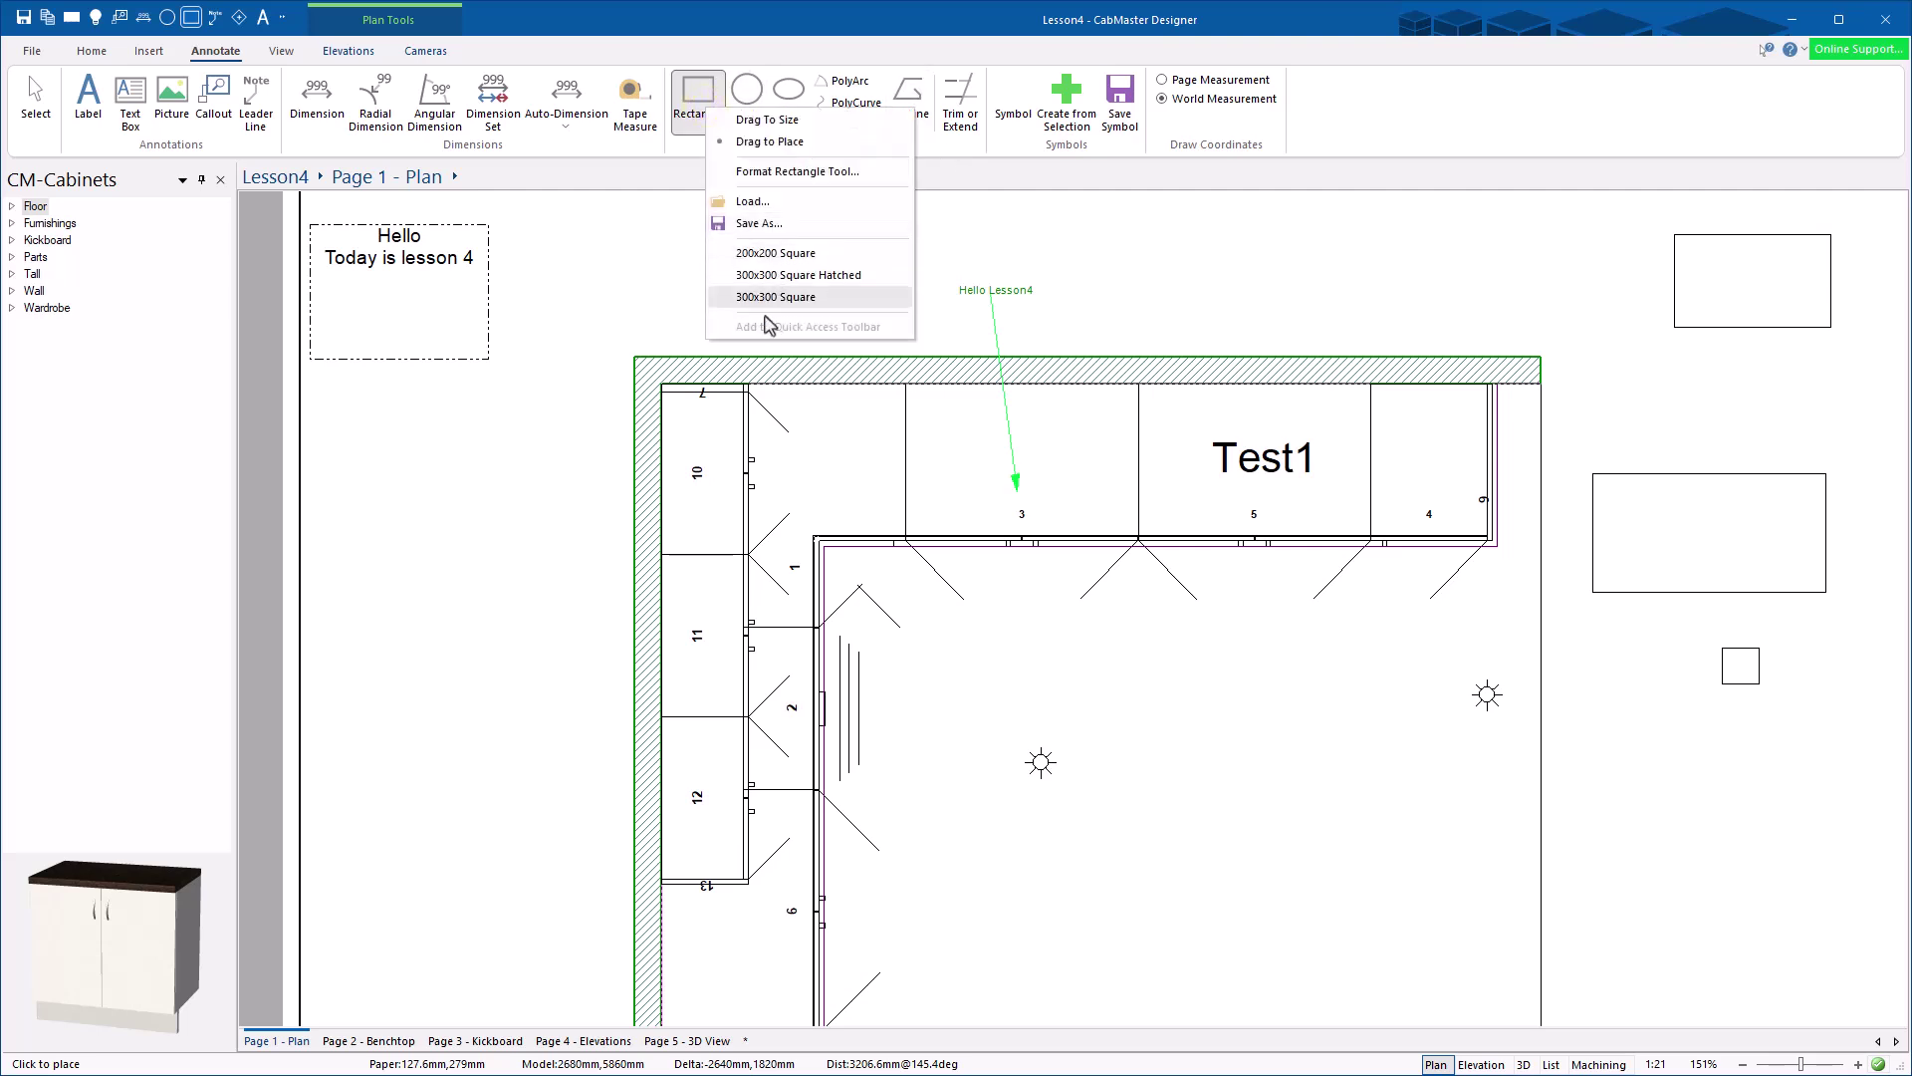
pyautogui.click(775, 275)
pyautogui.click(1606, 798)
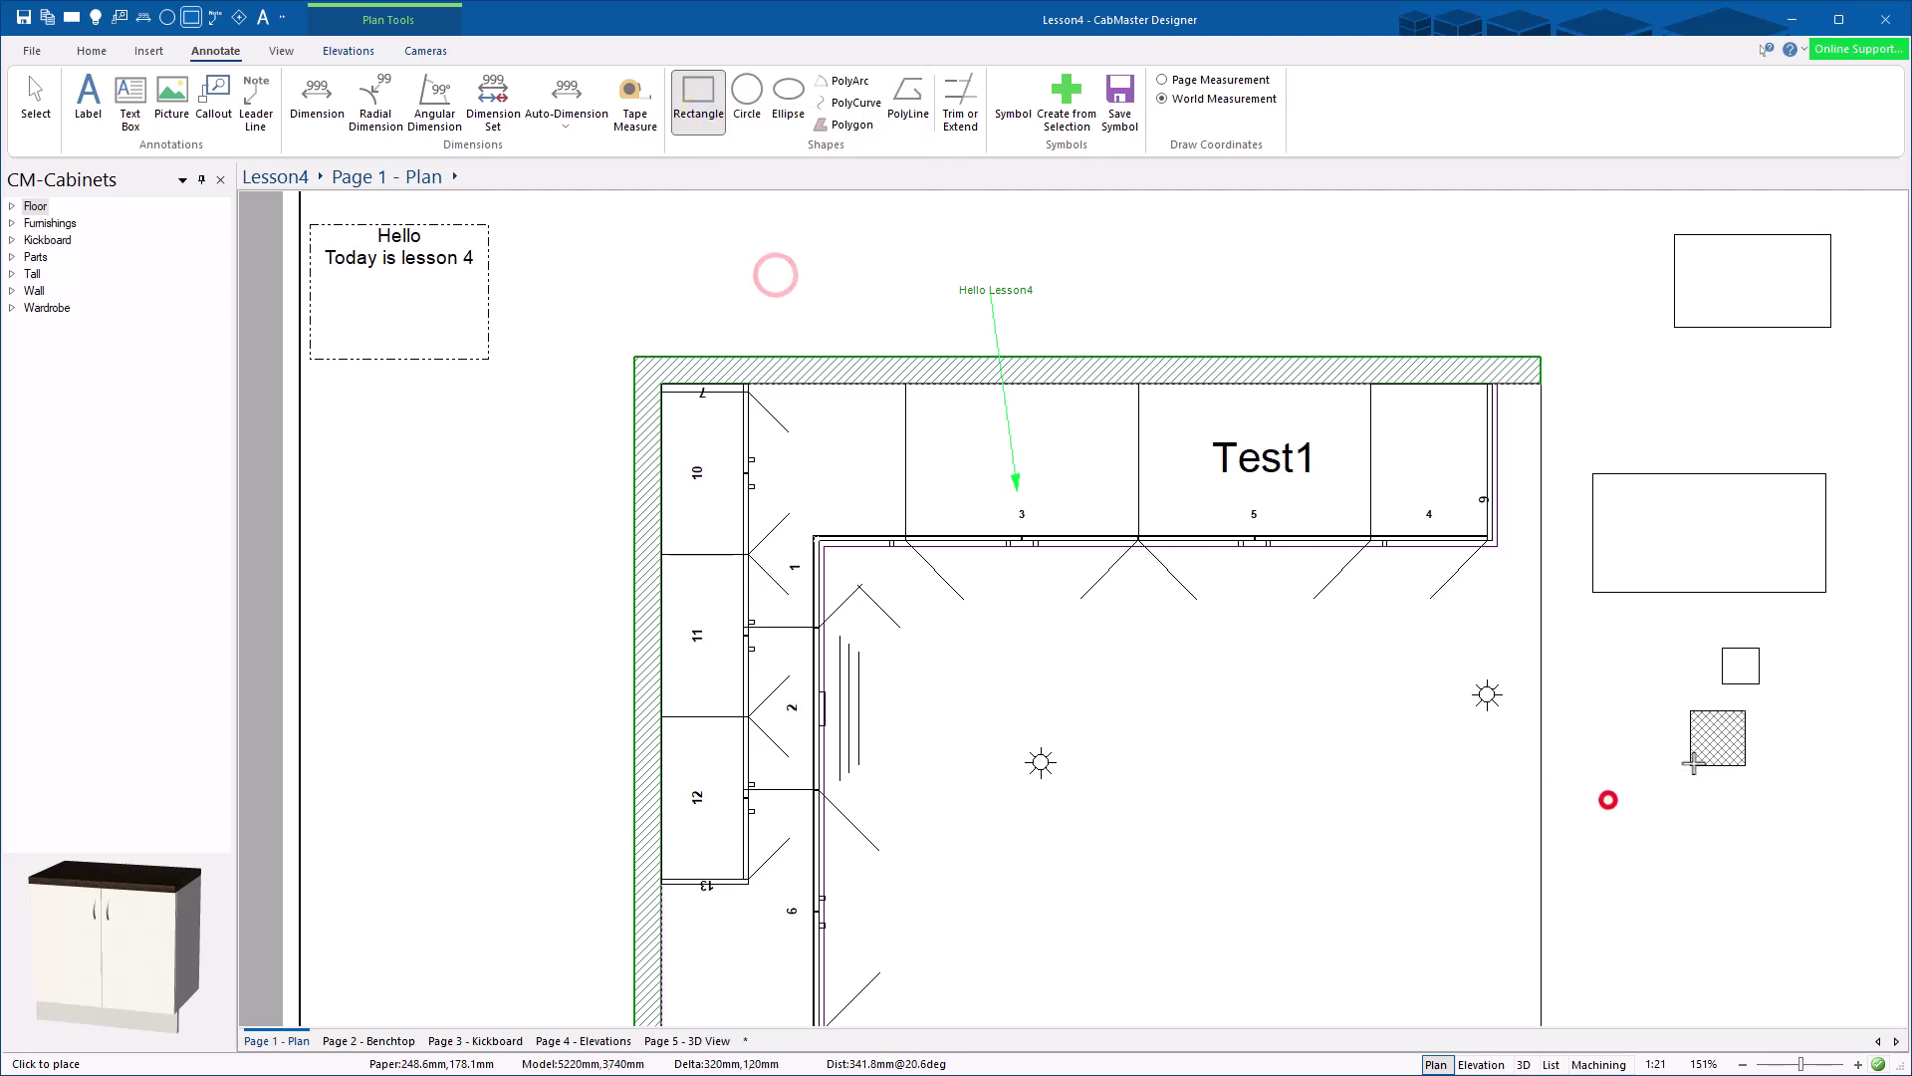
# Step: Switch the Rectangle tool to Drag To Size and draw a larger hatched rectangle below the two placed squares
pyautogui.rightClick(703, 107)
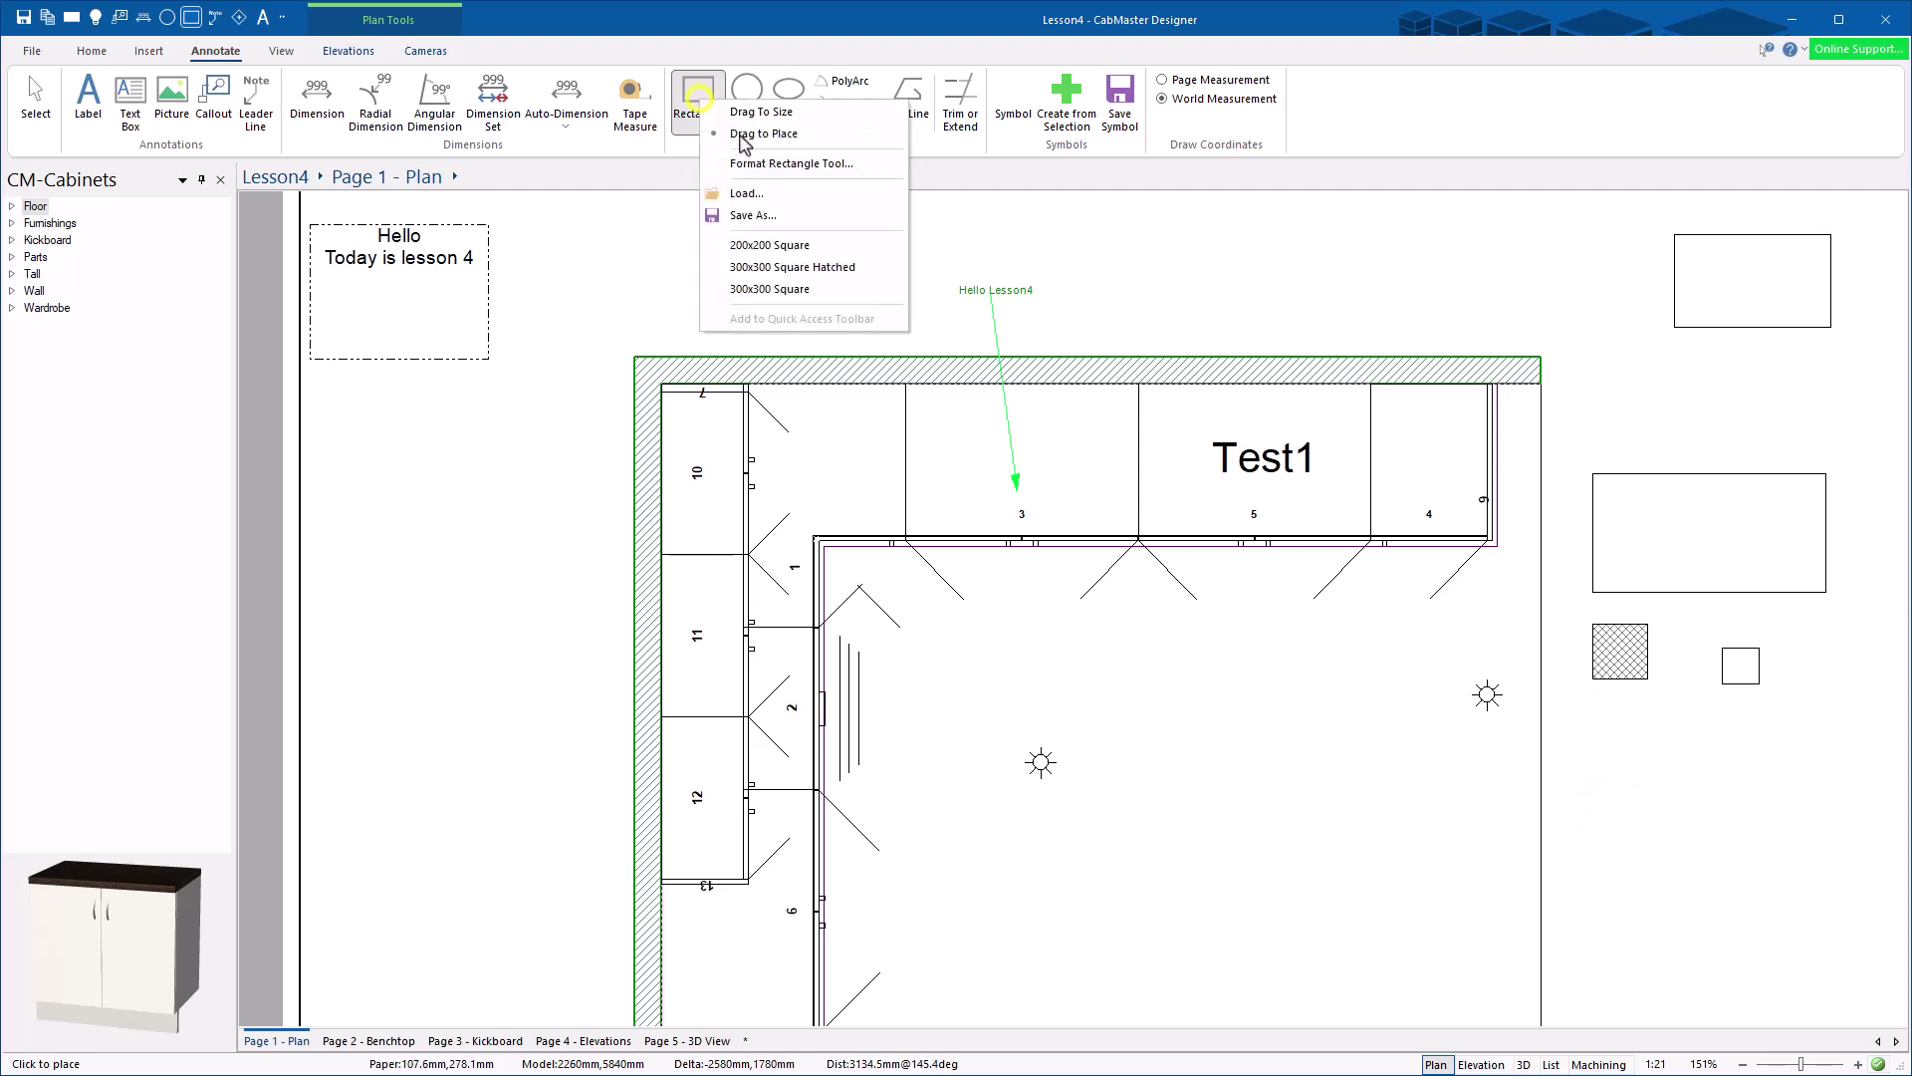
pyautogui.click(762, 117)
pyautogui.moveTo(1661, 845); pyautogui.dragTo(1831, 749)
# Step: Delete the two plain rectangles, the small plain square and the large hatched rectangle, leaving the 300x300 hatched square
pyautogui.click(38, 103)
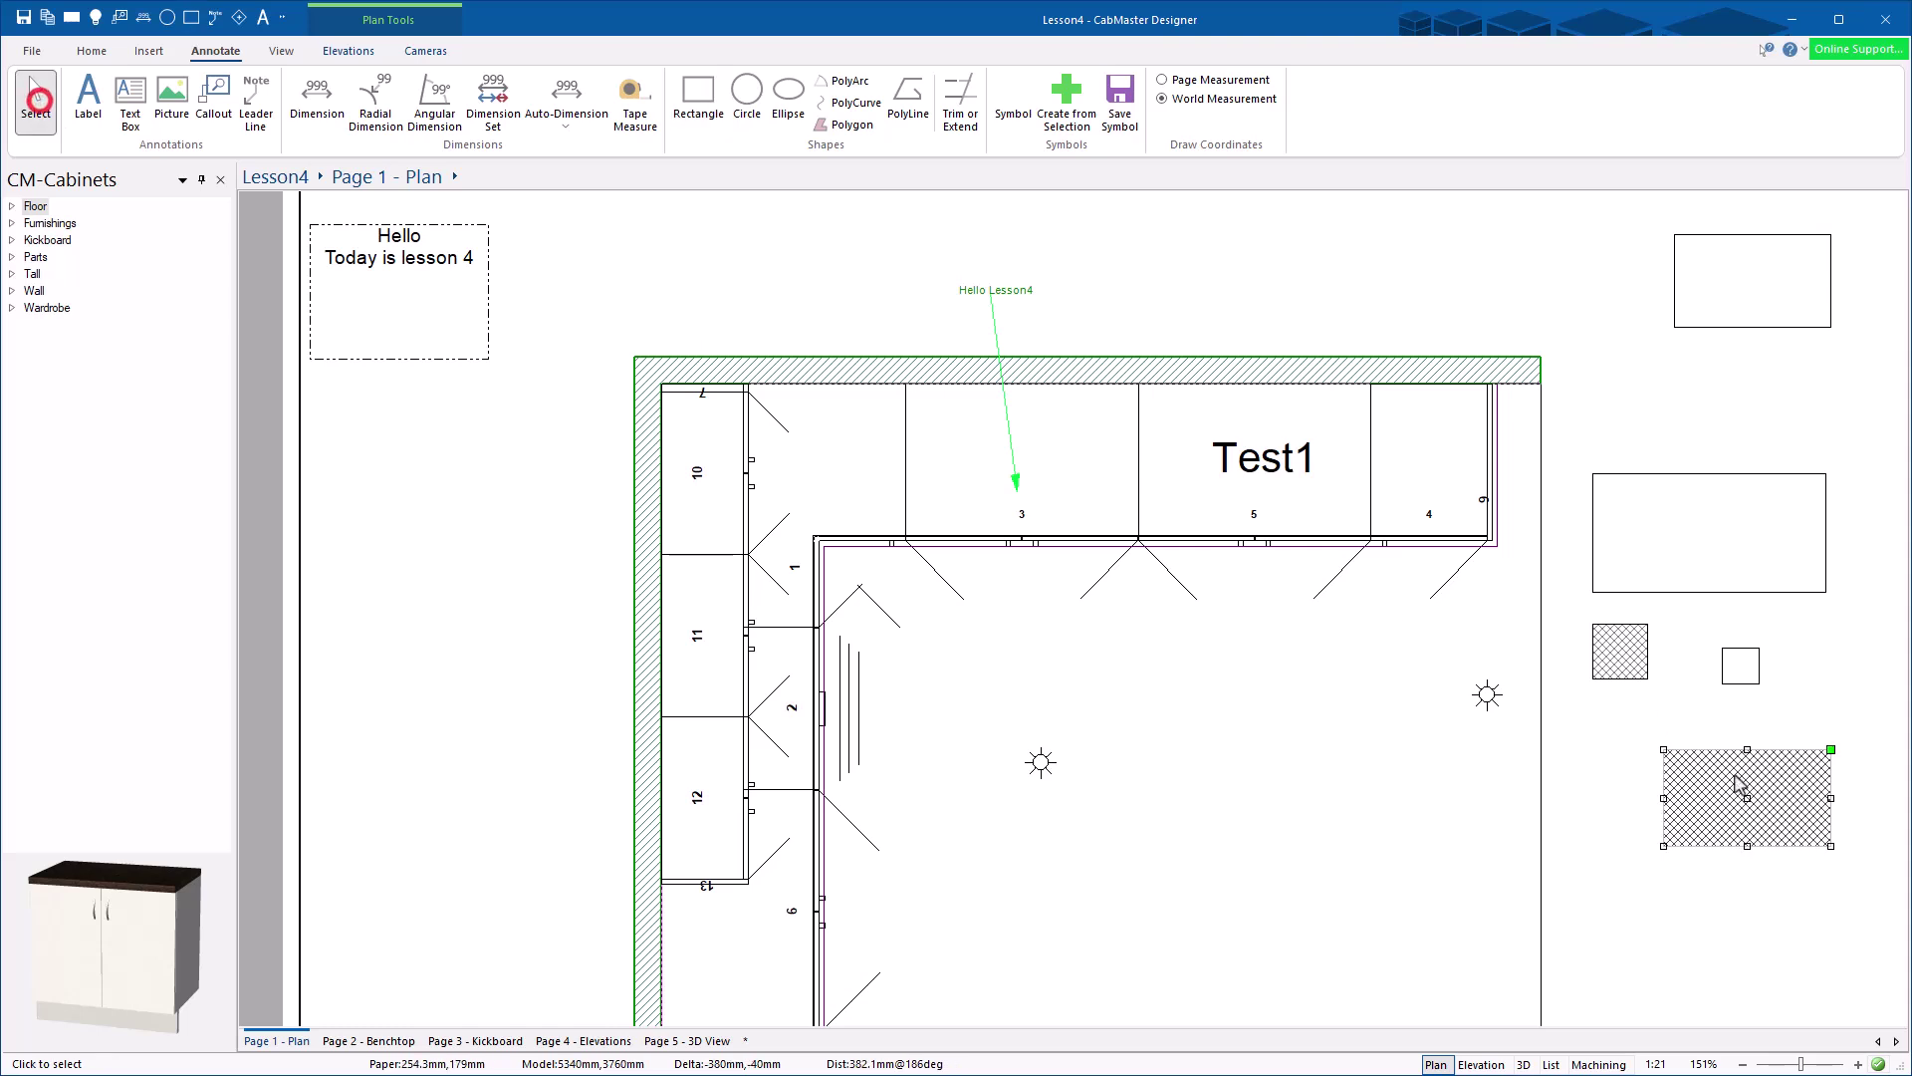
pyautogui.moveTo(1699, 973); pyautogui.dragTo(1783, 214)
pyautogui.press('Delete')
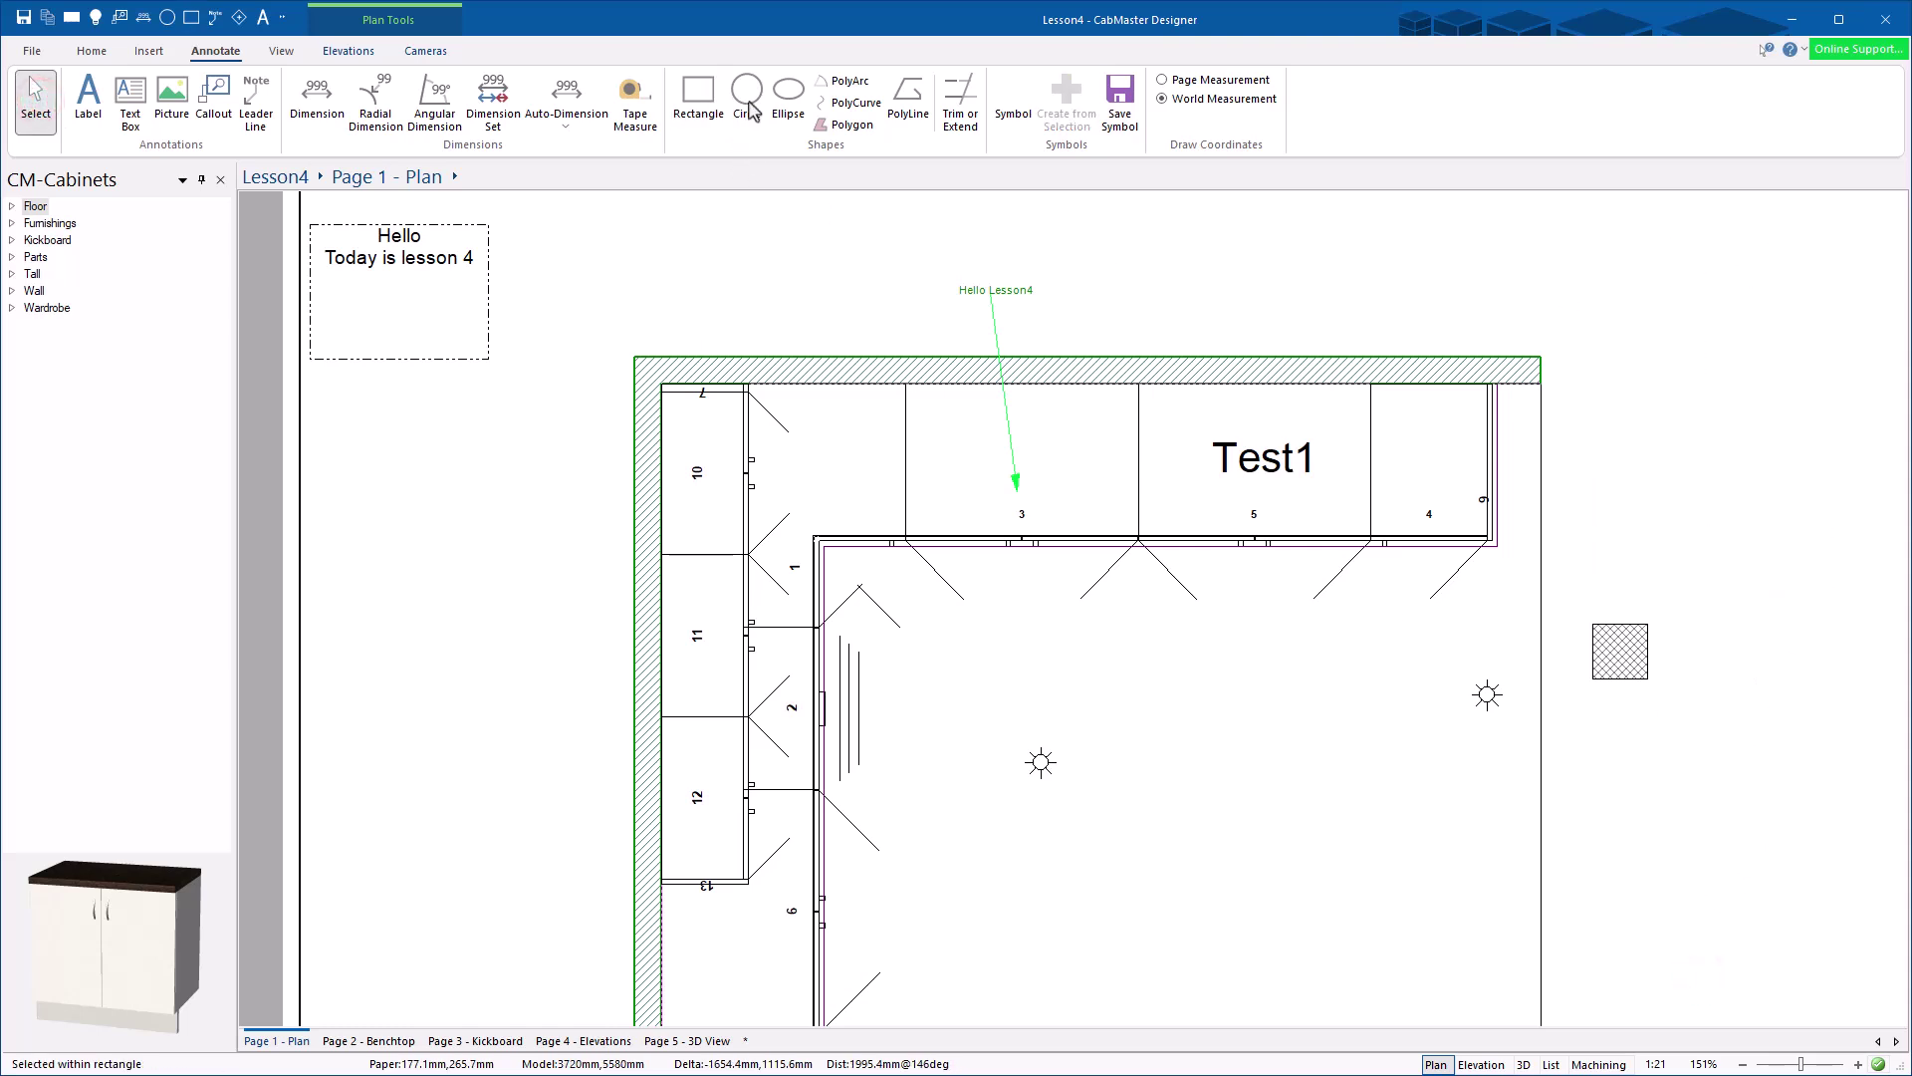
# Step: Draw a circle freely to size outside the room's right side and a wide, flat ellipse beneath it
pyautogui.click(747, 100)
pyautogui.moveTo(1634, 508); pyautogui.dragTo(1737, 388)
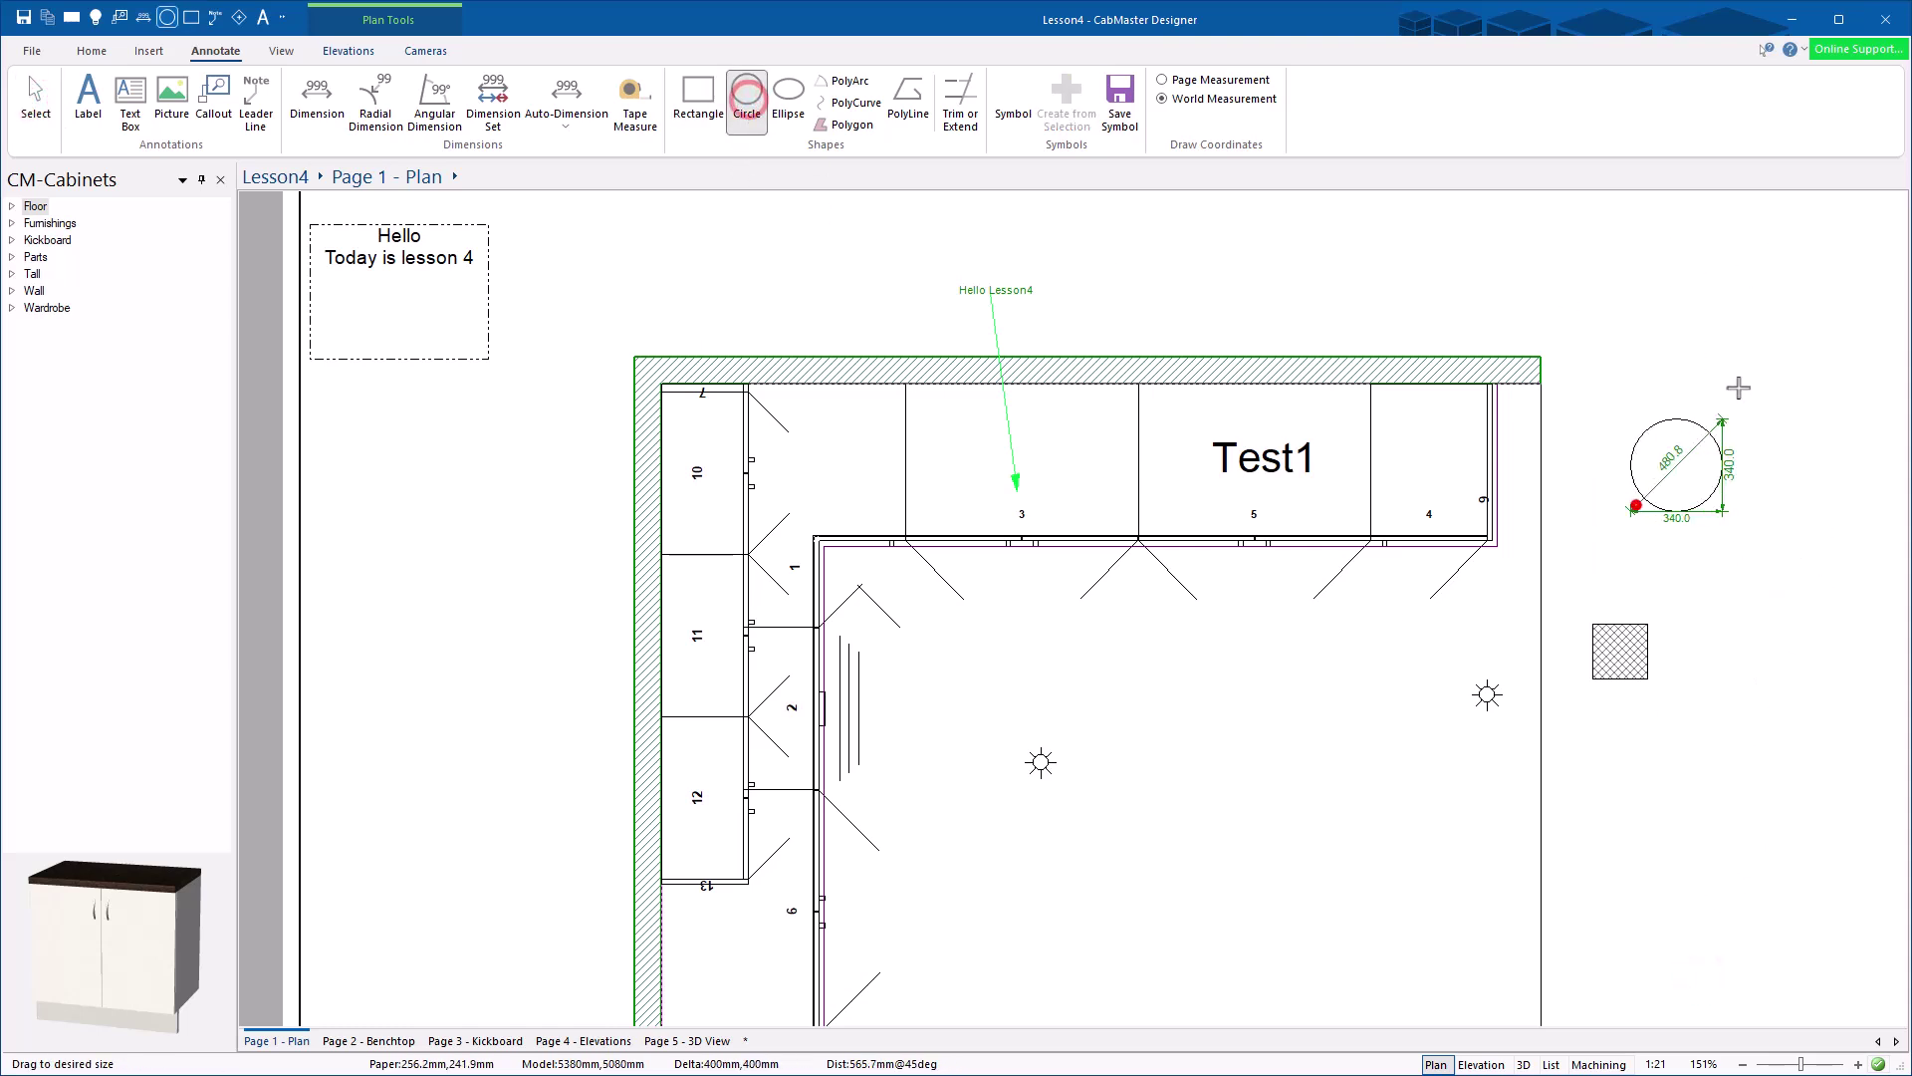
pyautogui.click(787, 96)
pyautogui.moveTo(1633, 589); pyautogui.dragTo(1786, 592)
pyautogui.click(1834, 557)
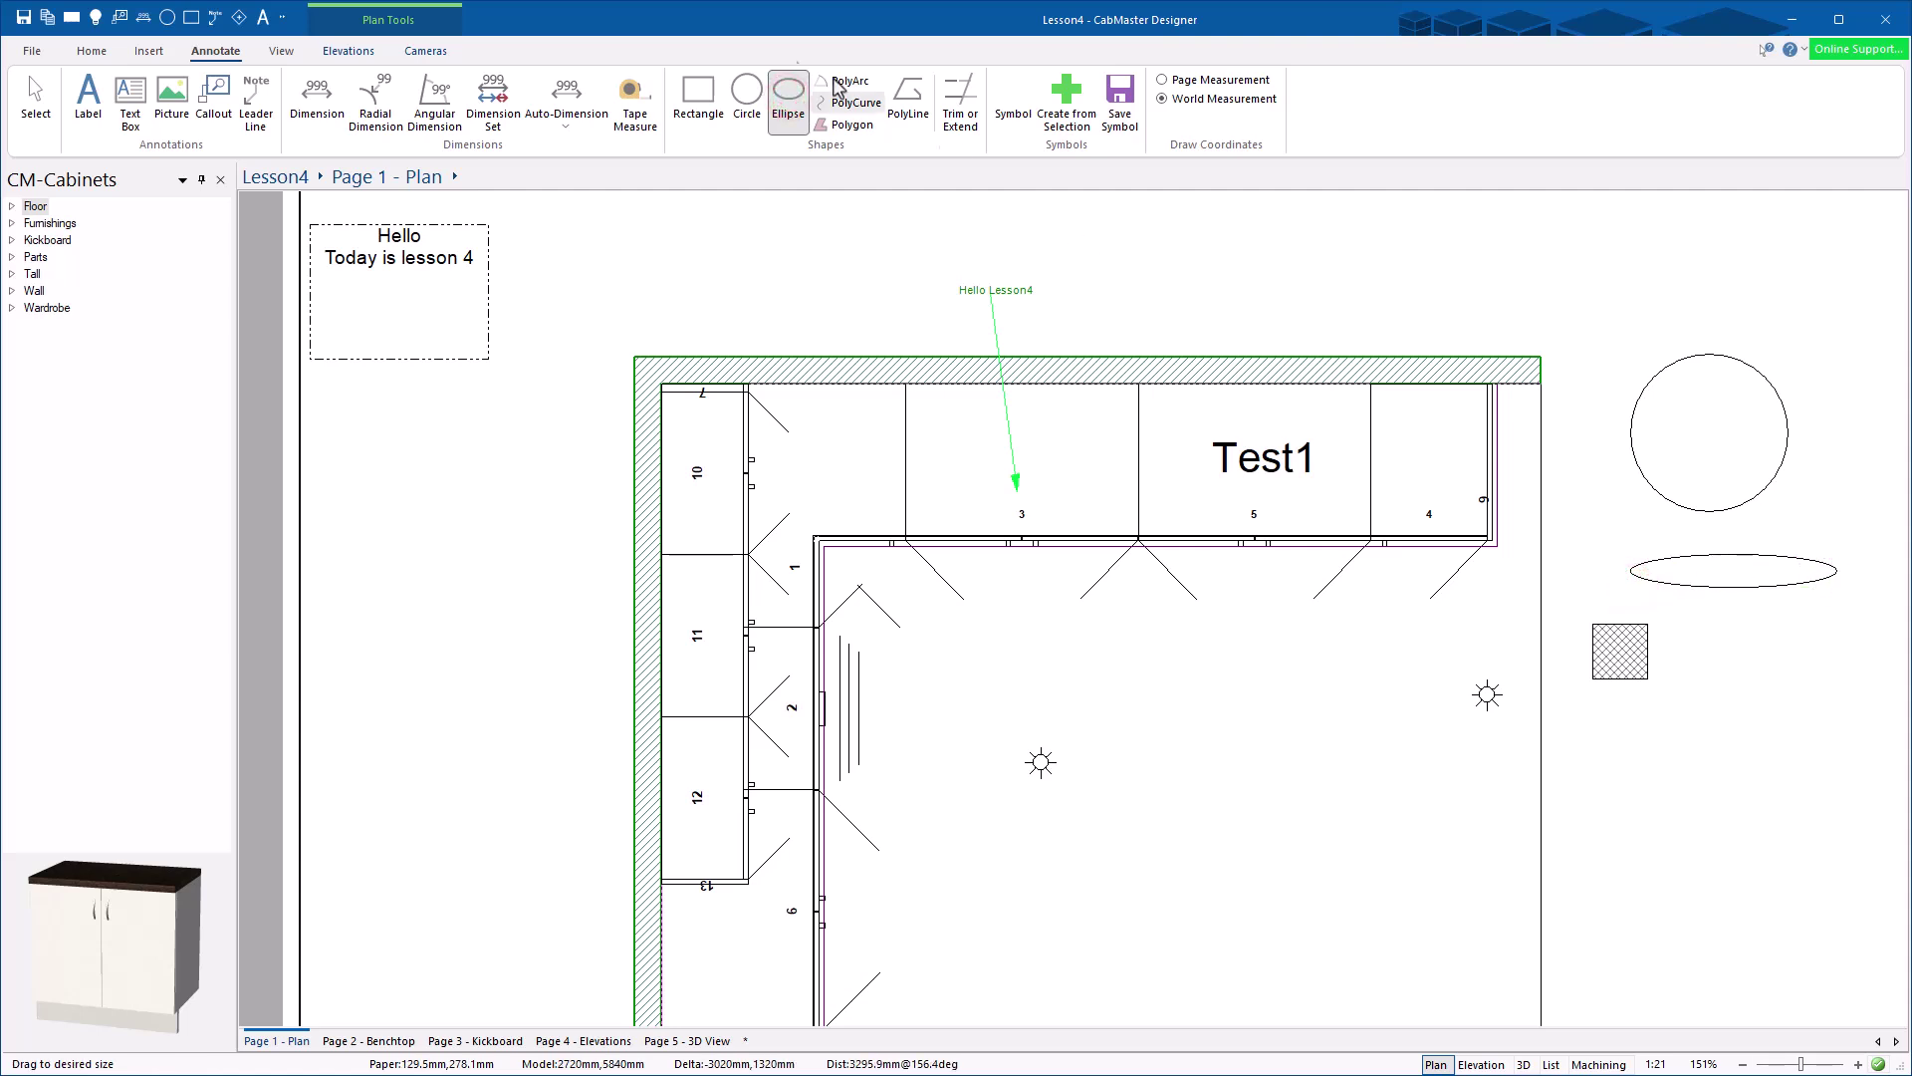
# Step: Switch the Circle tool to Drag to Place and place a small preset circle beside the hatched square
pyautogui.rightClick(777, 102)
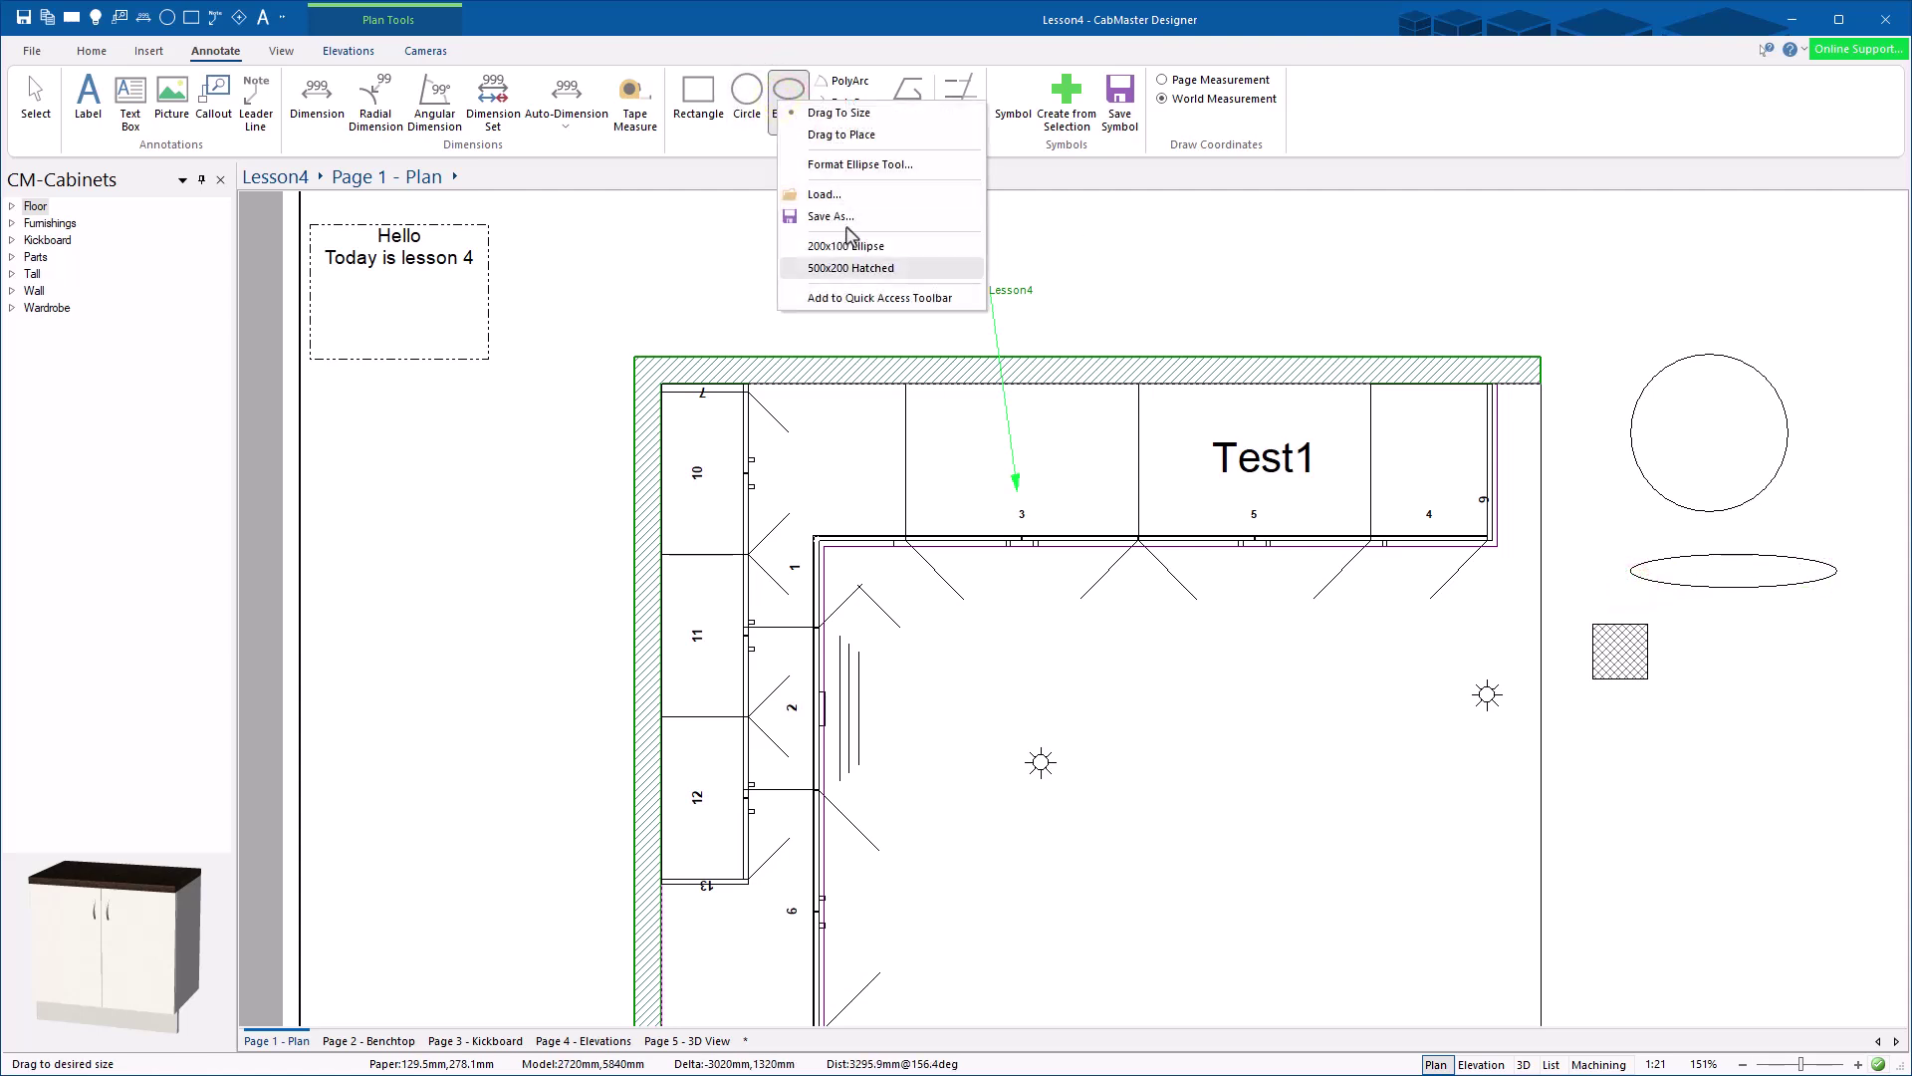
pyautogui.press('Escape')
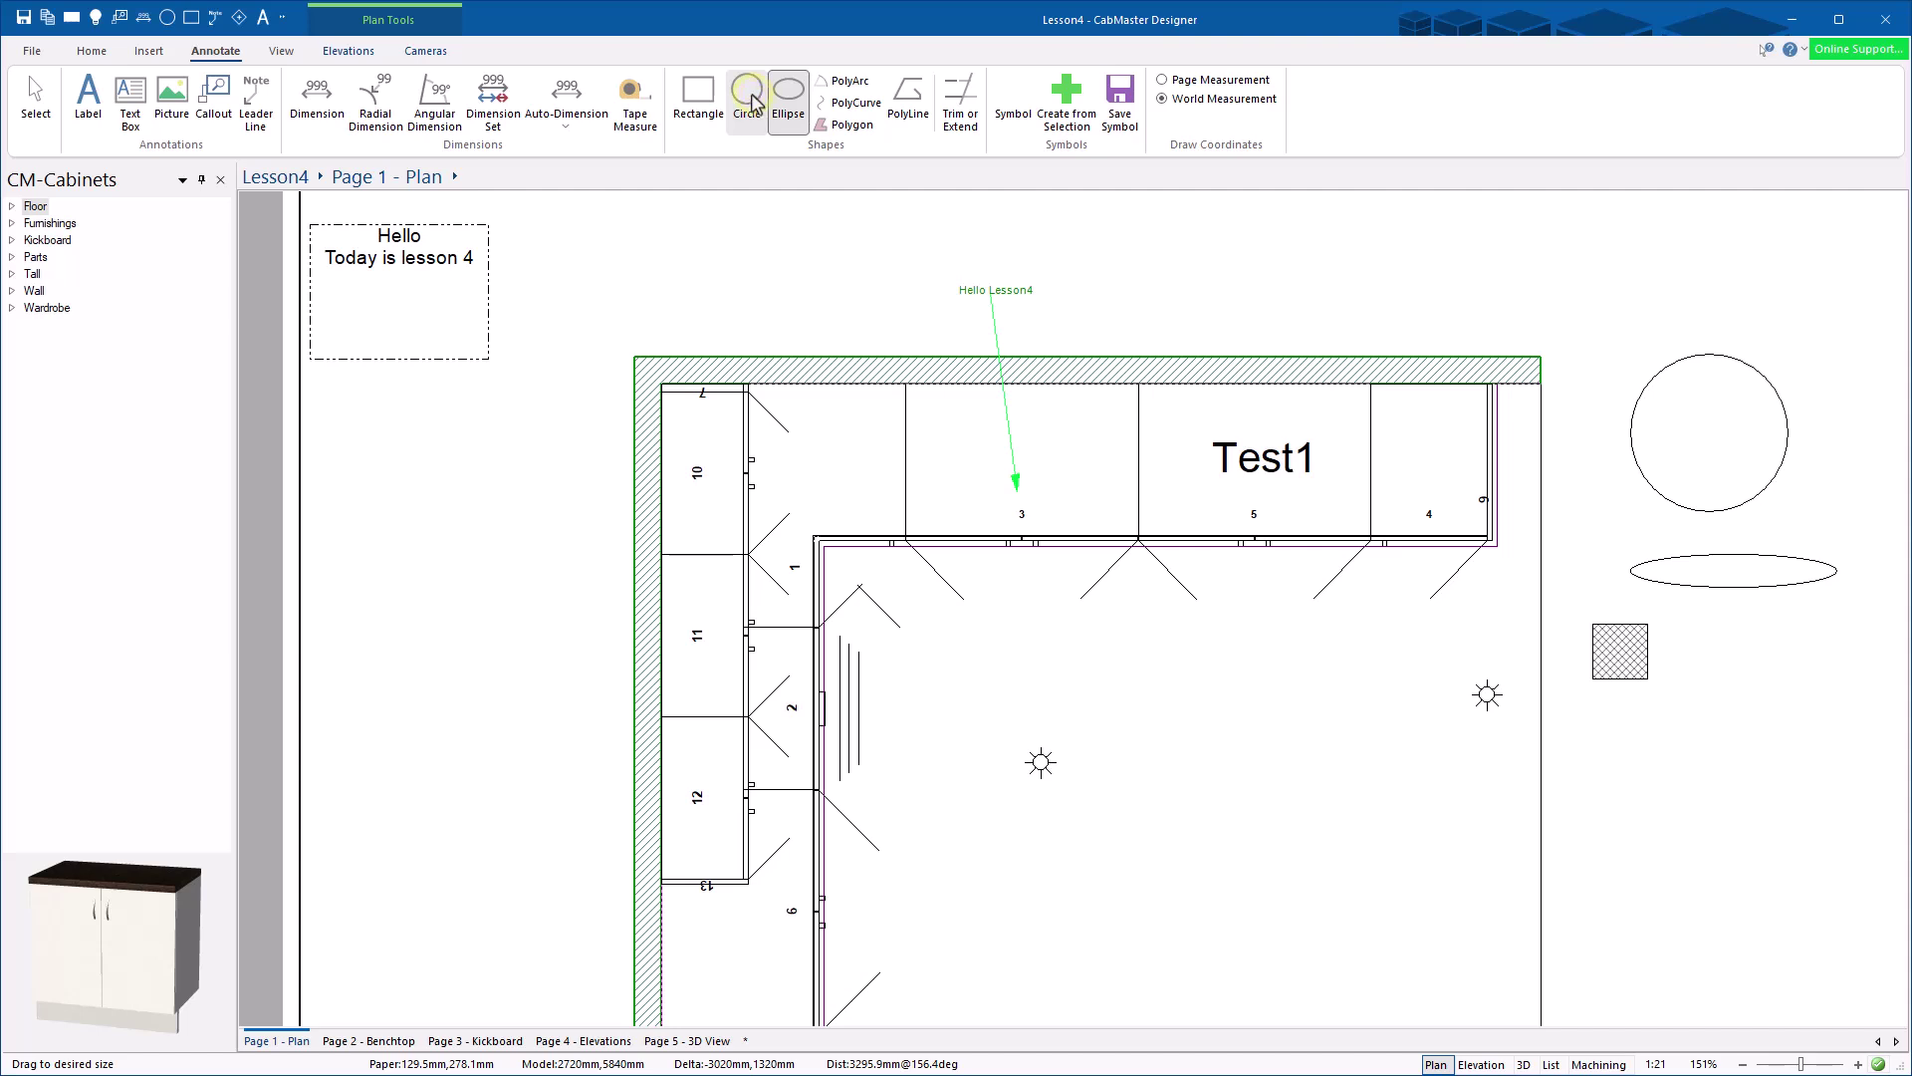
pyautogui.rightClick(752, 100)
pyautogui.click(802, 127)
pyautogui.rightClick(749, 103)
pyautogui.click(817, 267)
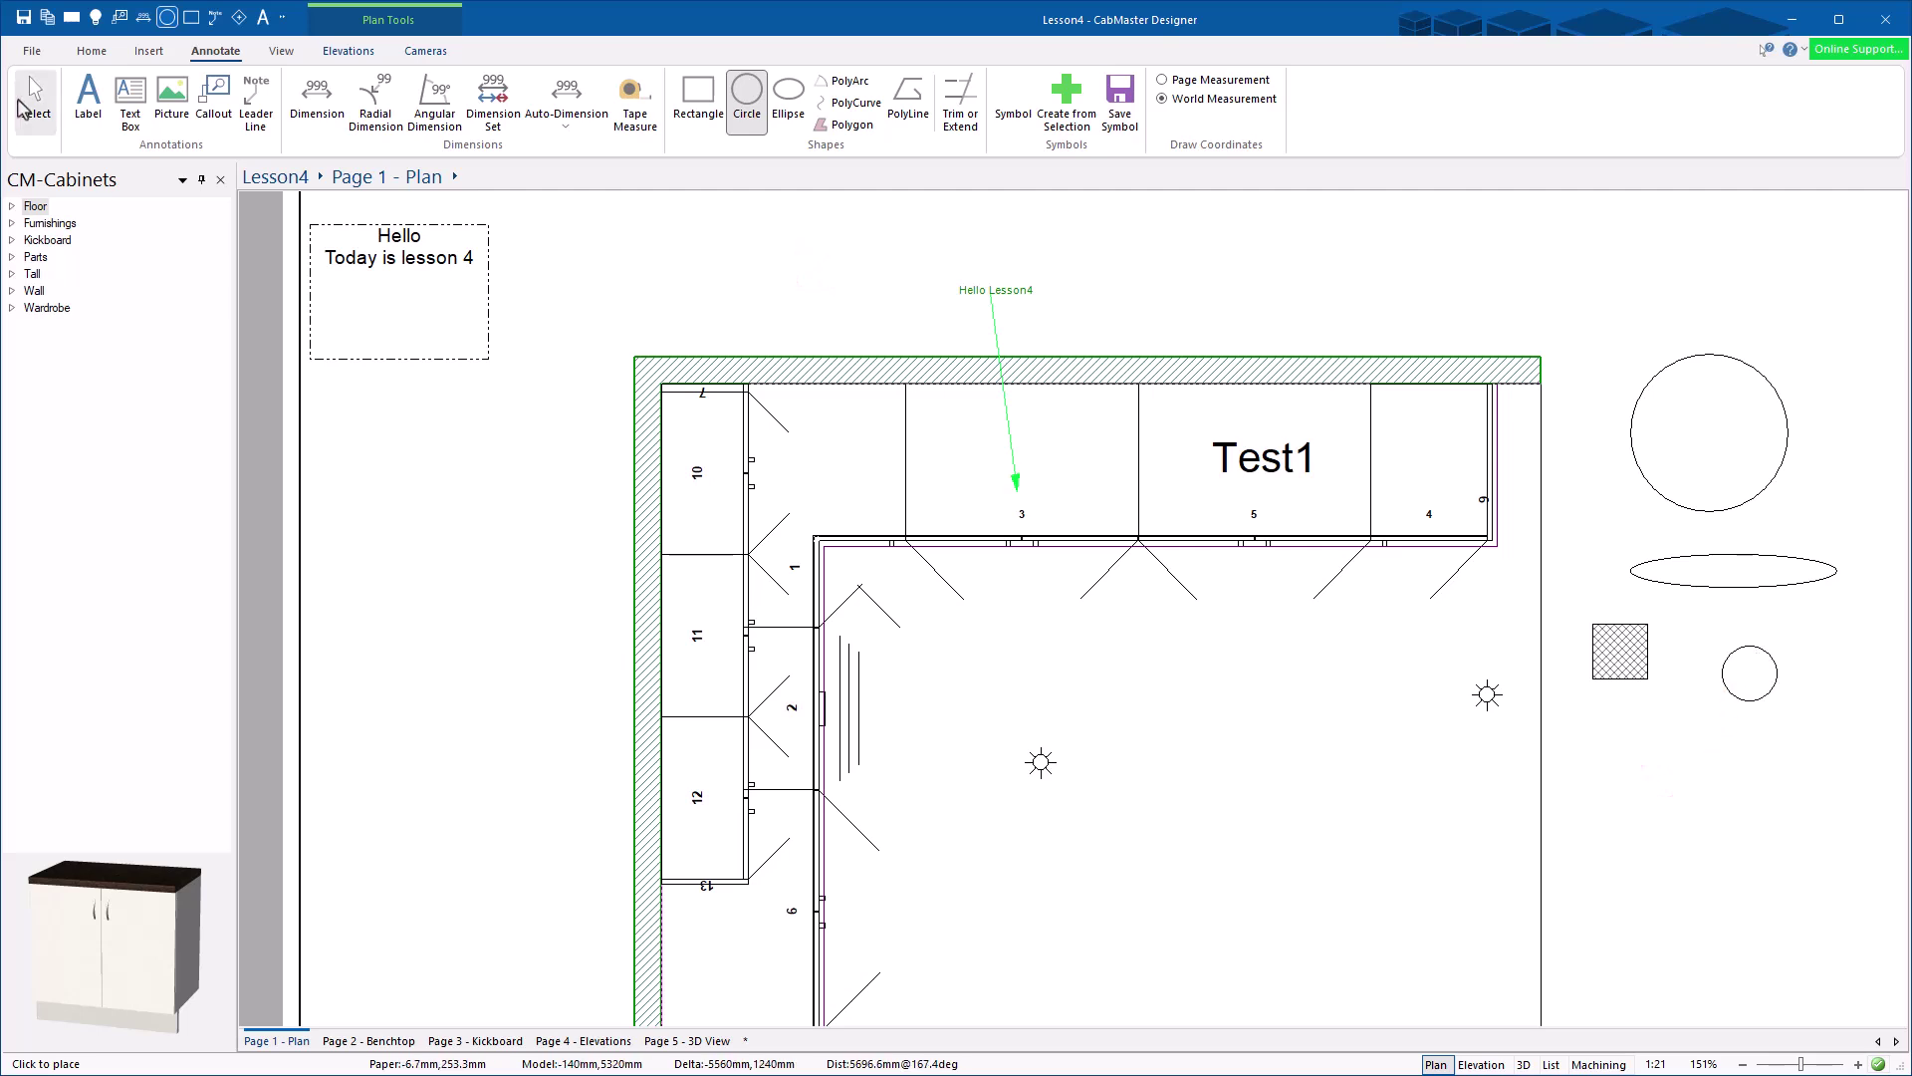
# Step: Add a radial dimension to the small circle, with its text placed below and to the right of it
pyautogui.click(376, 99)
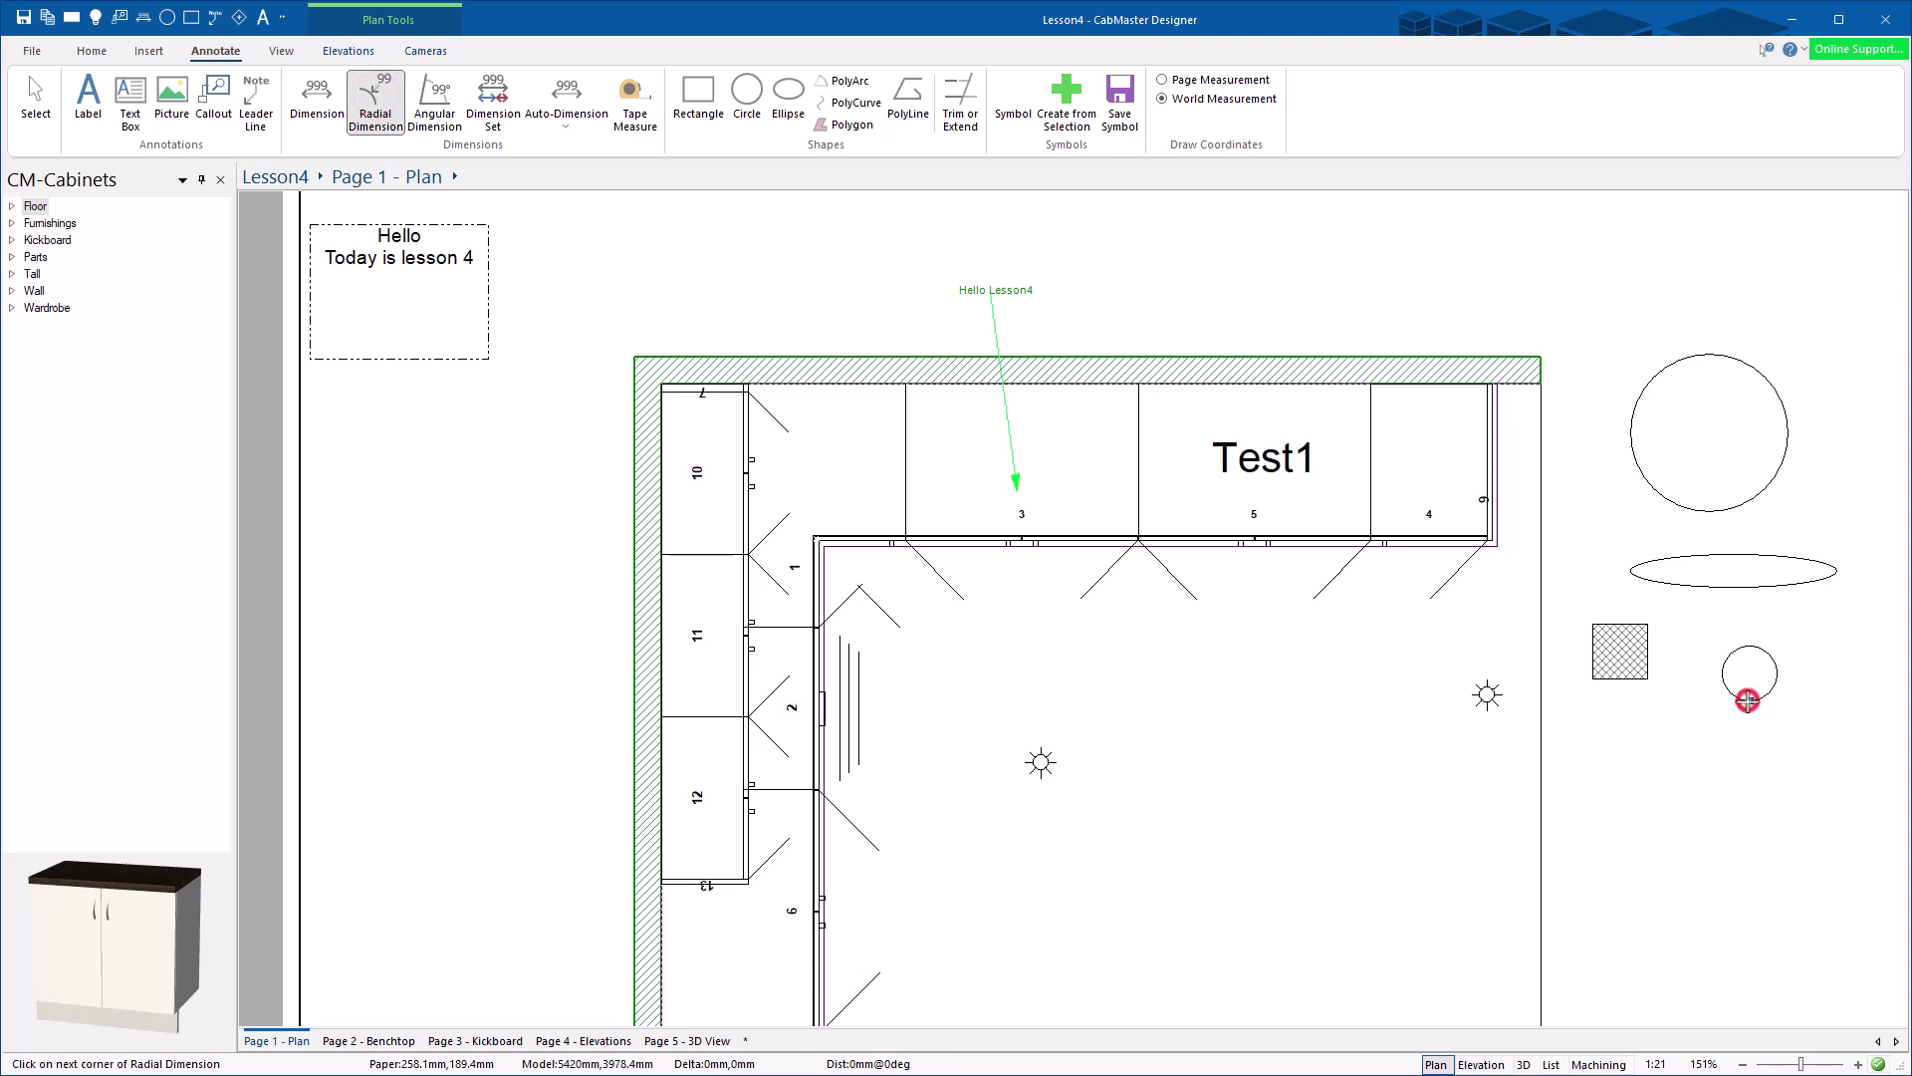
pyautogui.click(1783, 754)
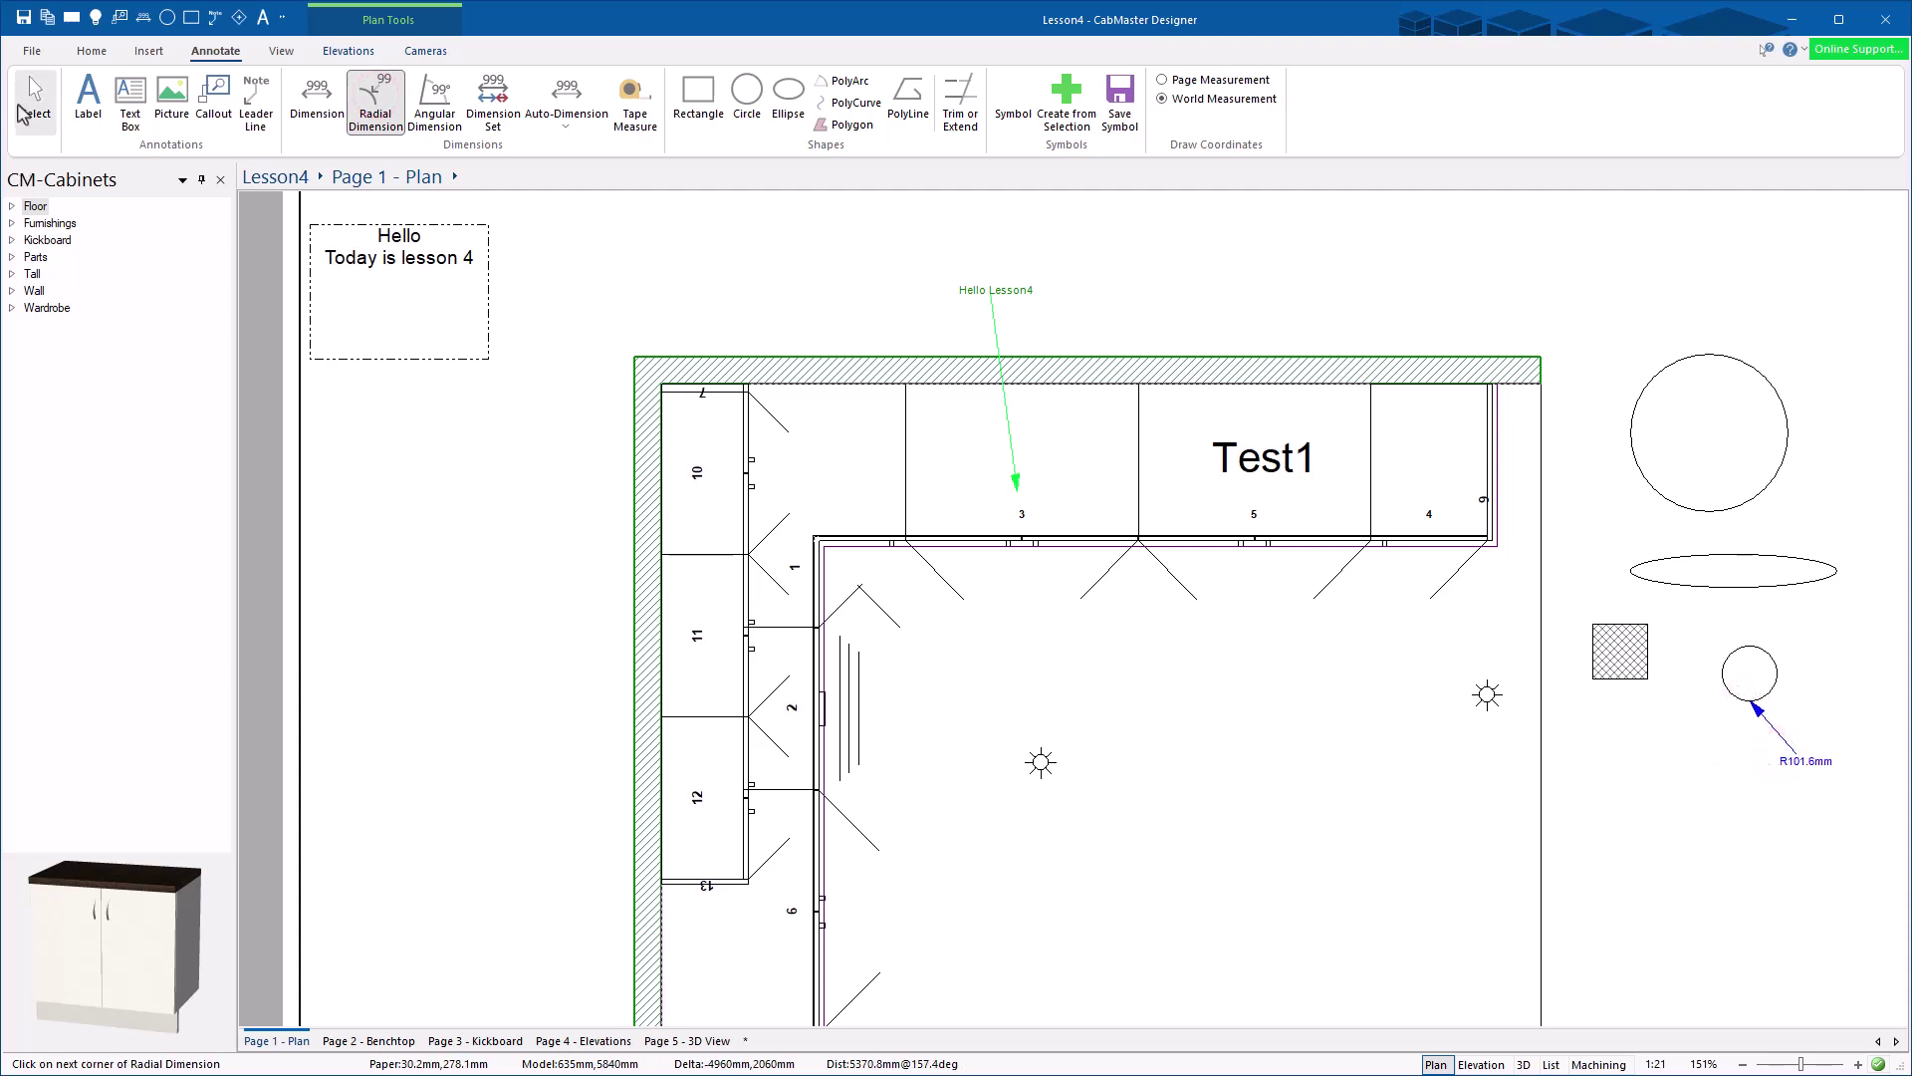
pyautogui.click(1705, 833)
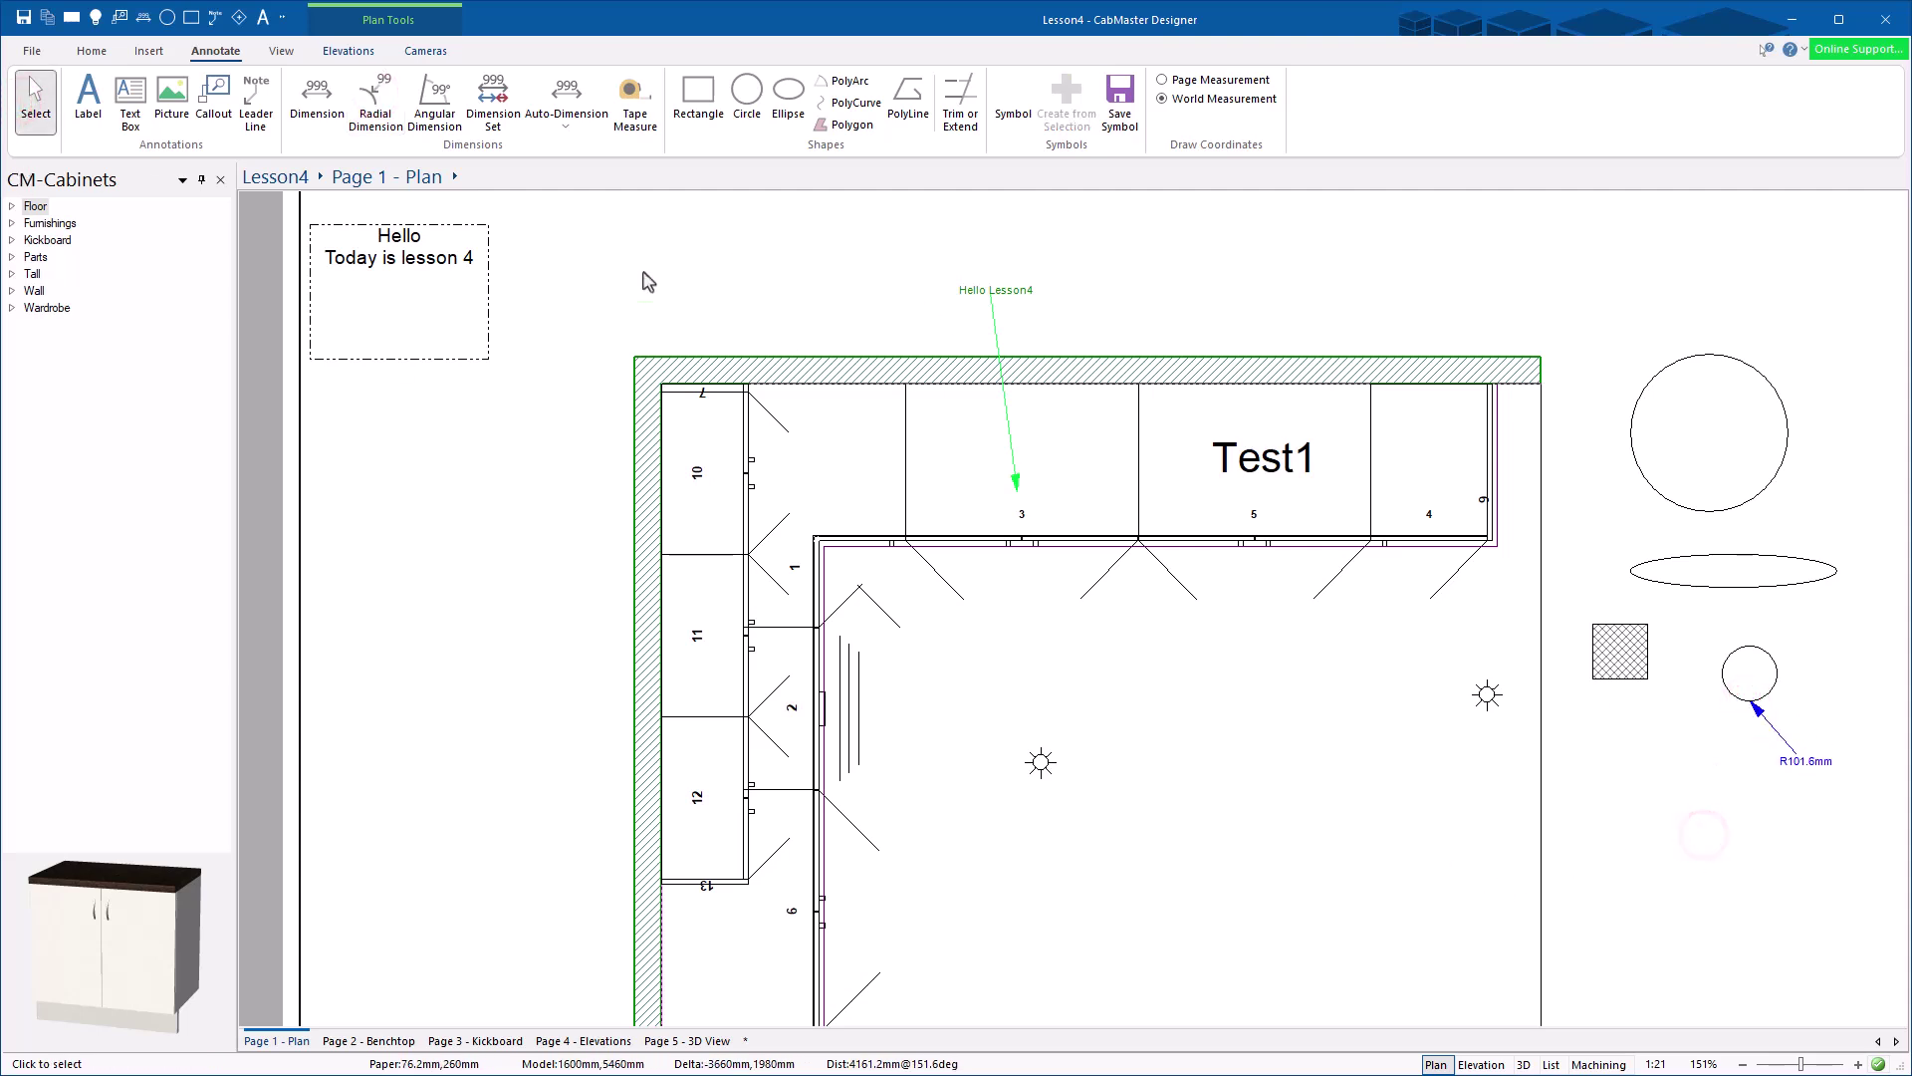
# Step: Delete the circles, ellipse, hatched square and radial dimension outside the room
pyautogui.moveTo(1703, 842); pyautogui.dragTo(1810, 396)
pyautogui.press('Delete')
pyautogui.moveTo(1793, 841)
pyautogui.mouseDown()
pyautogui.moveTo(1656, 696)
pyautogui.moveTo(1643, 641)
pyautogui.mouseUp()
pyautogui.press('Delete')
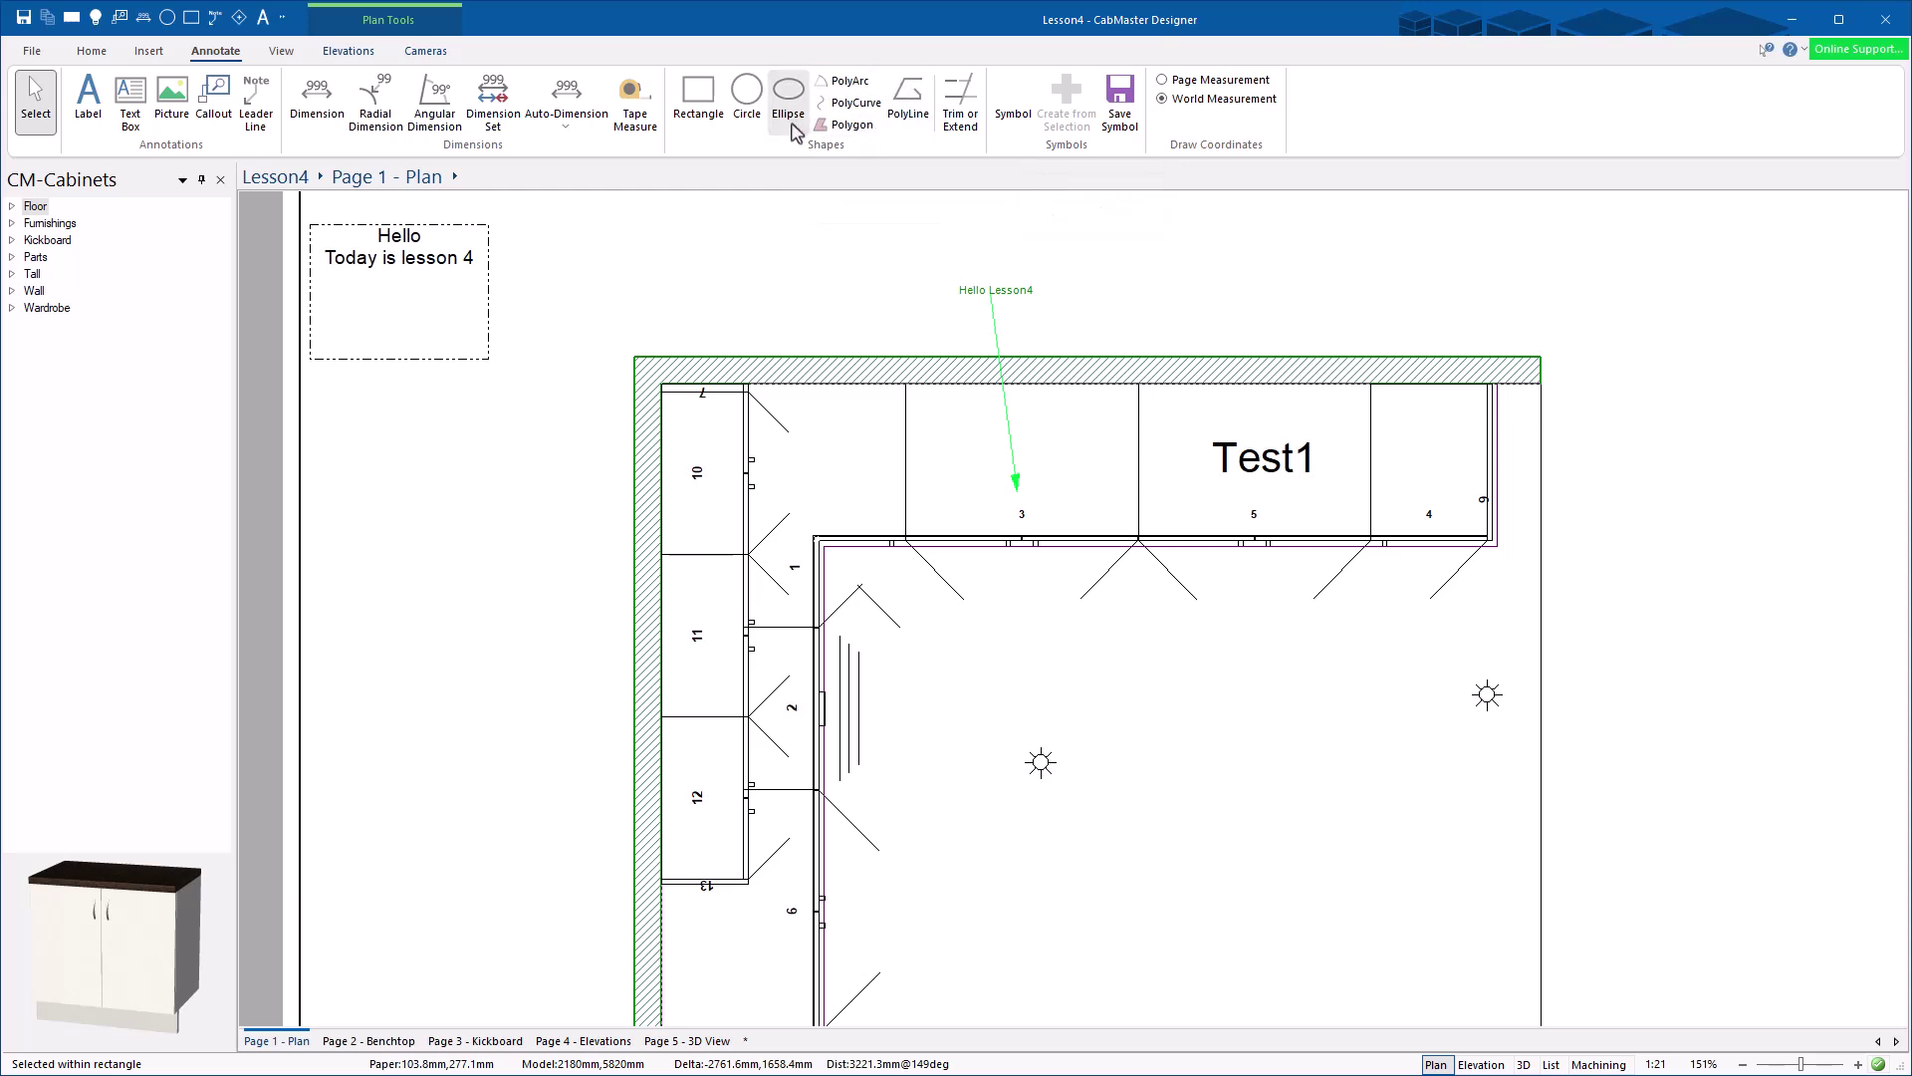
# Step: Draw a two-segment polyline around the outside of the room's upper right corner and delete it
pyautogui.click(893, 97)
pyautogui.click(1200, 273)
pyautogui.click(1629, 230)
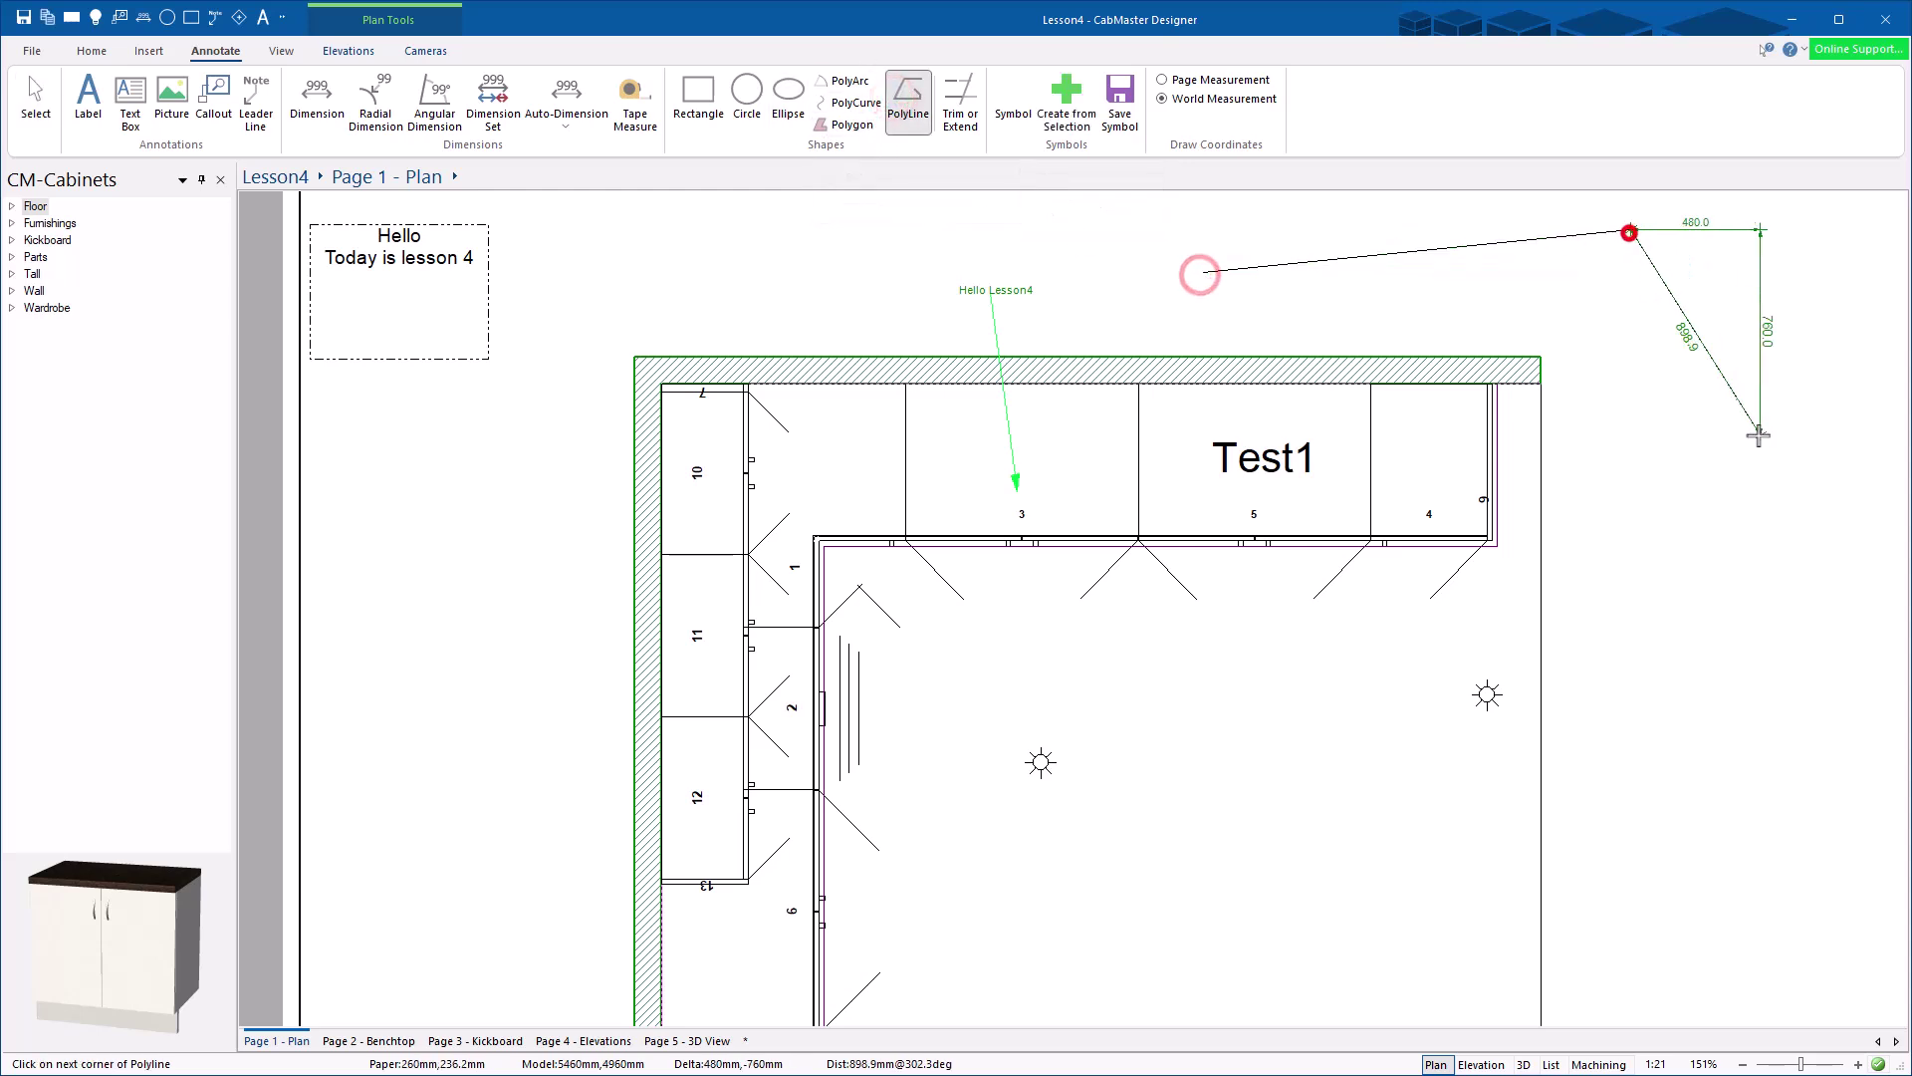
pyautogui.click(36, 111)
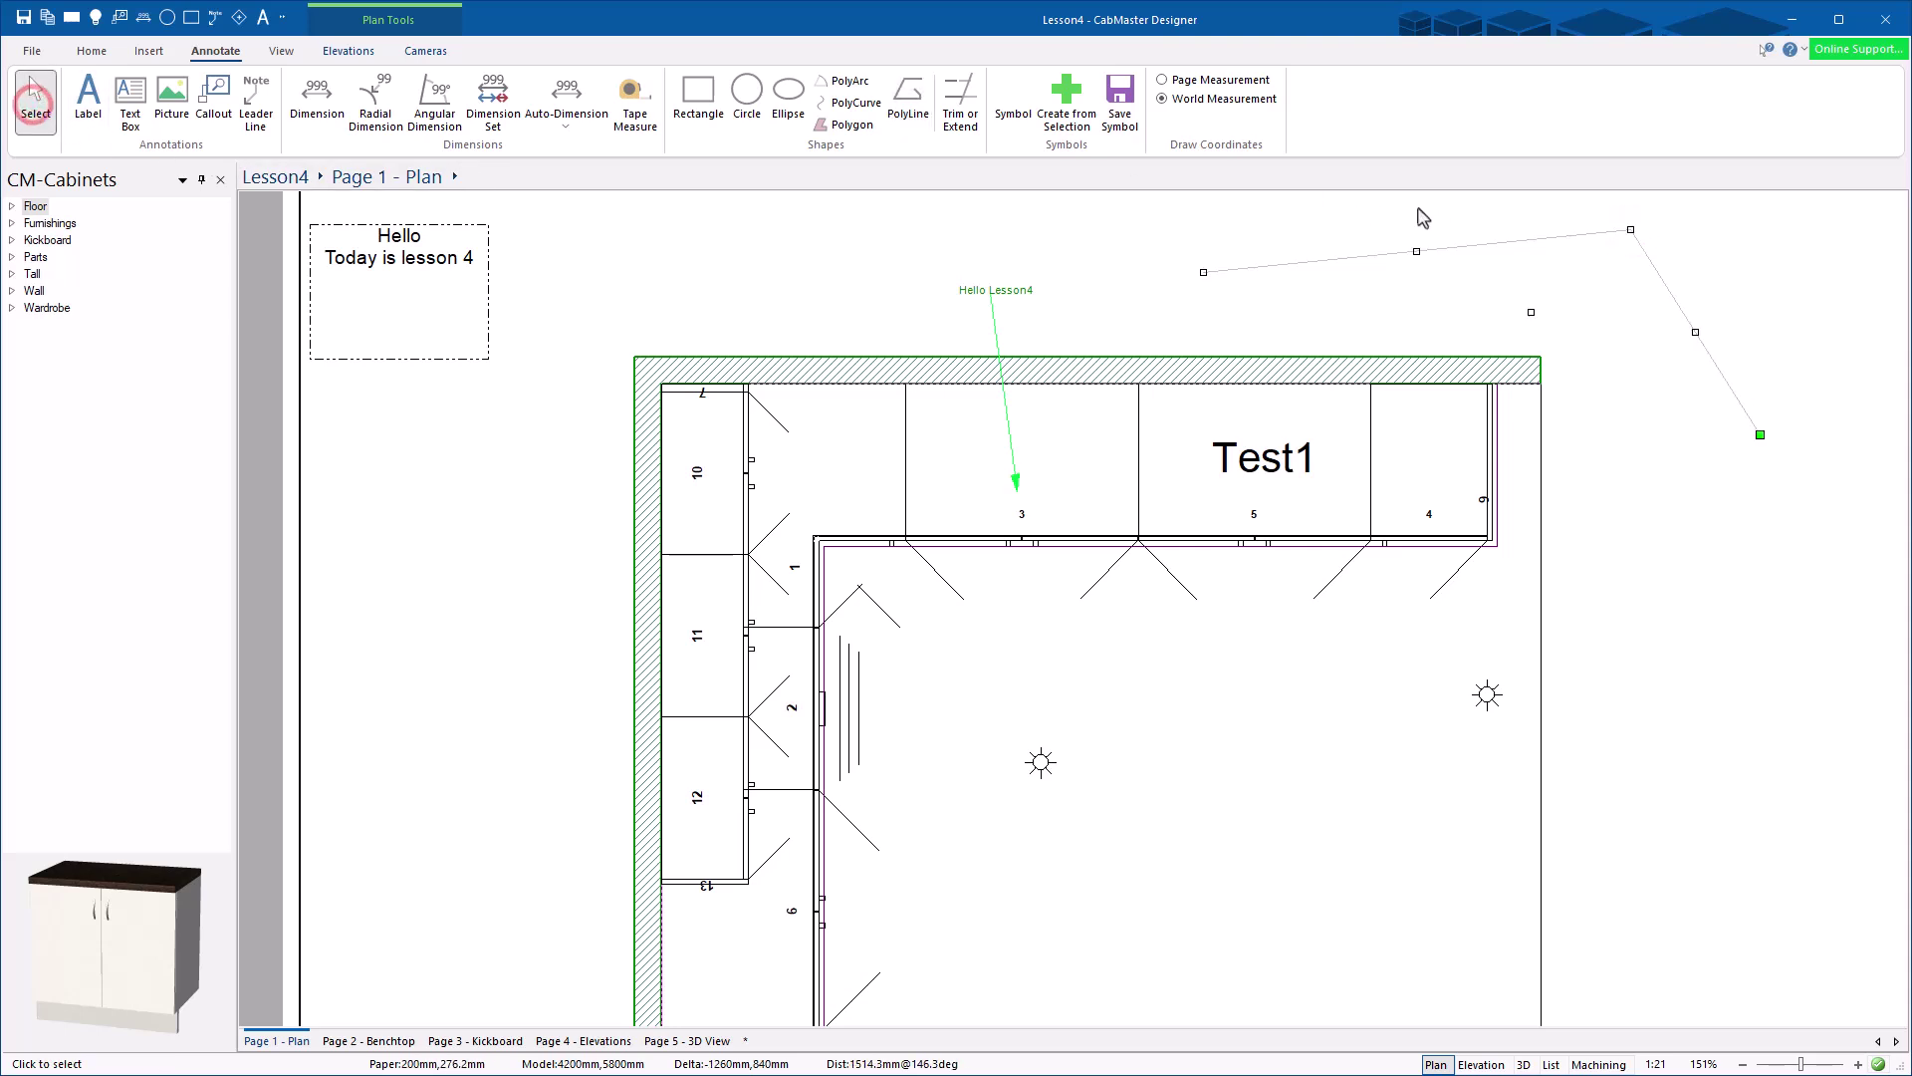
pyautogui.click(1490, 220)
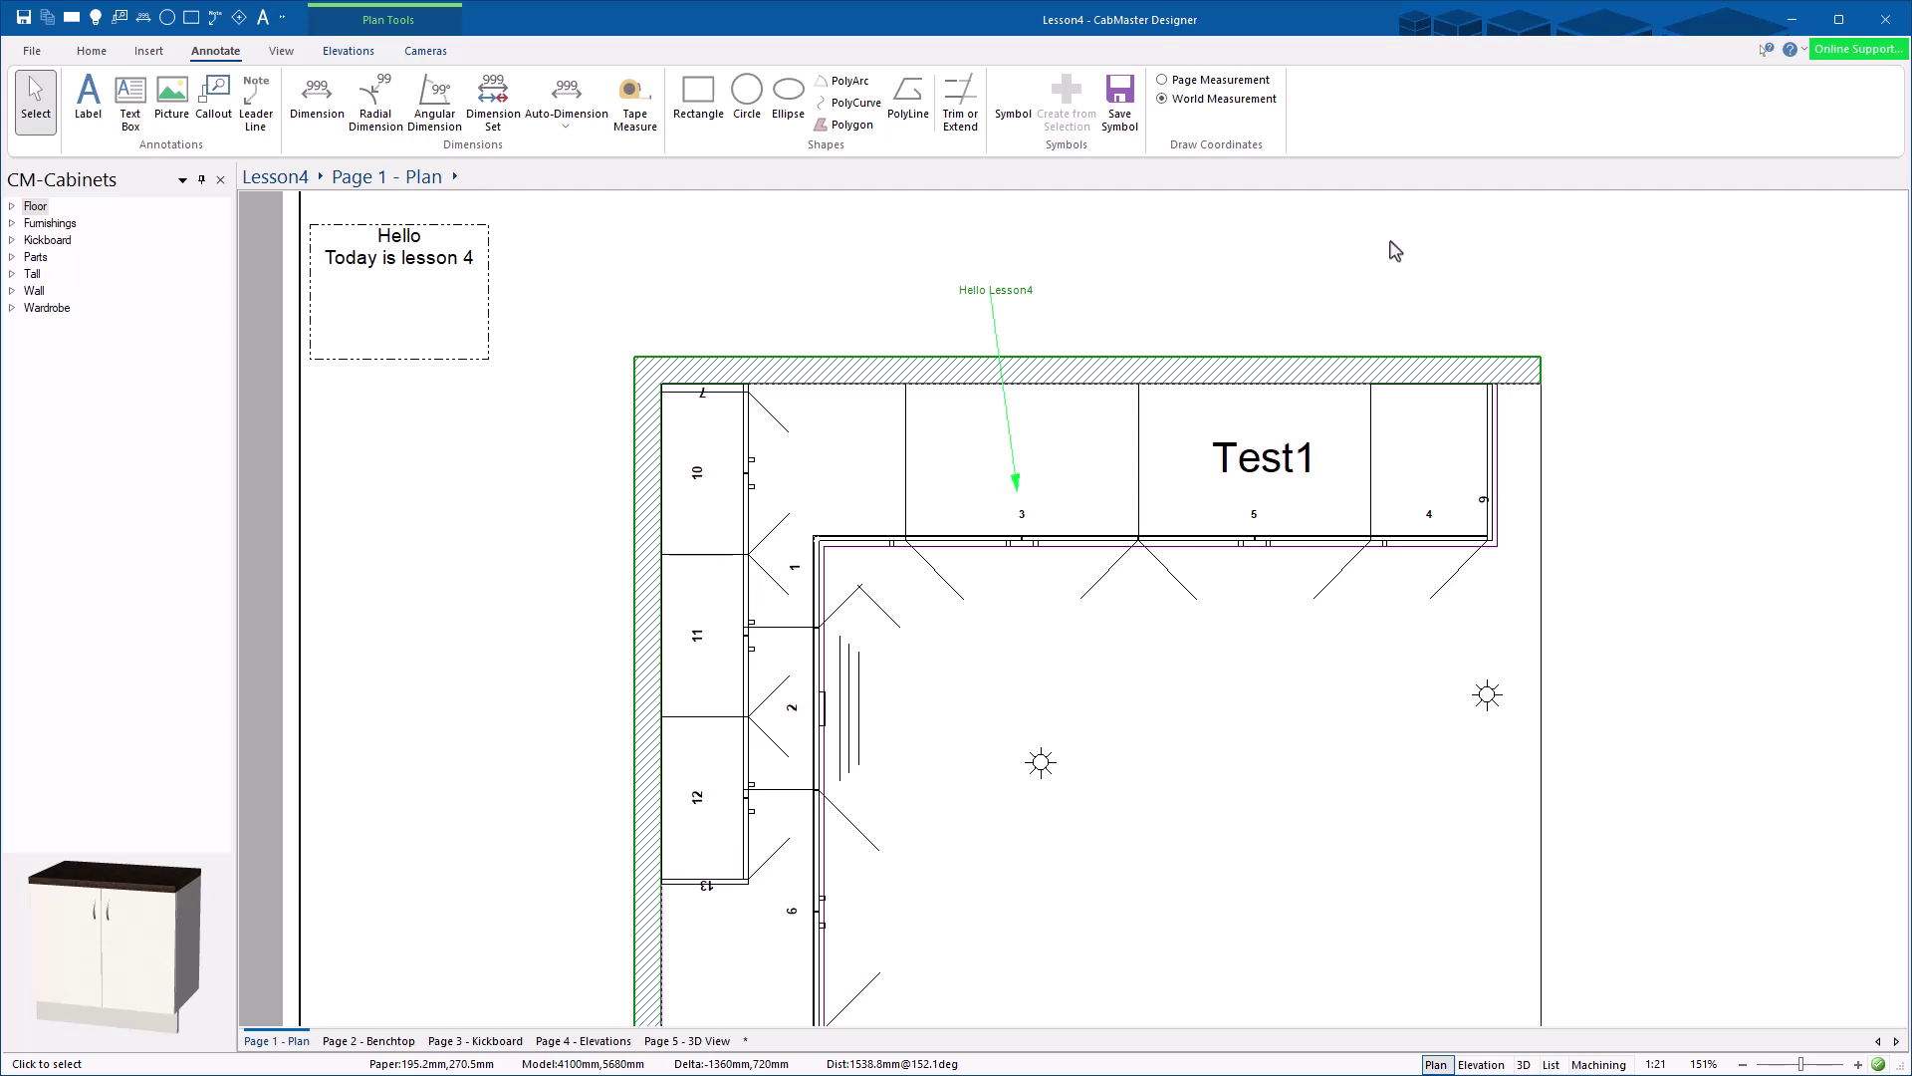
# Step: Delete the "Hello Lesson4" leader line and the "Hello Today is lesson 4" text box
pyautogui.moveTo(909, 260); pyautogui.dragTo(1049, 334)
pyautogui.press('Delete')
pyautogui.moveTo(605, 263); pyautogui.dragTo(414, 323)
pyautogui.press('Delete')
# Step: Delete the "Test1" label from cabinet 5, moving the cabinet aside to reach the label and putting it back against the wall
pyautogui.click(1264, 464)
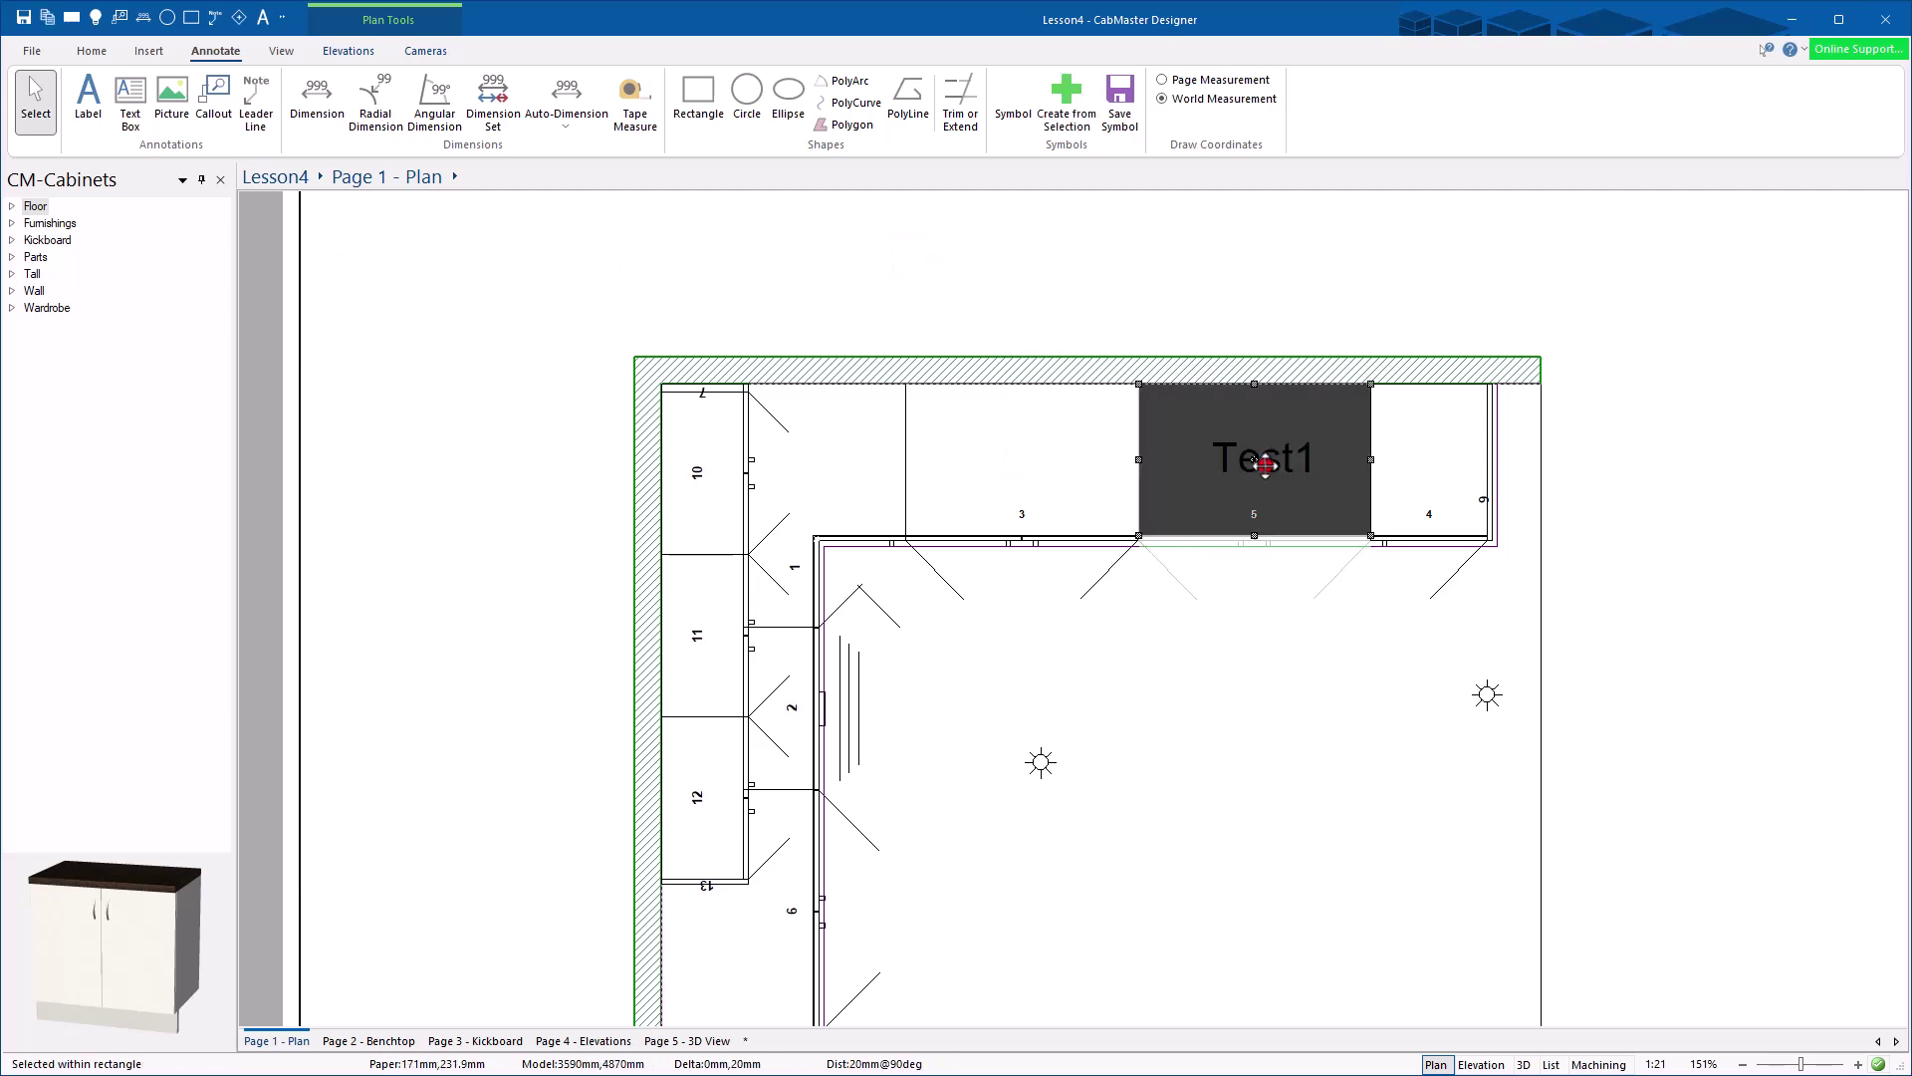
pyautogui.click(1253, 458)
pyautogui.click(1710, 575)
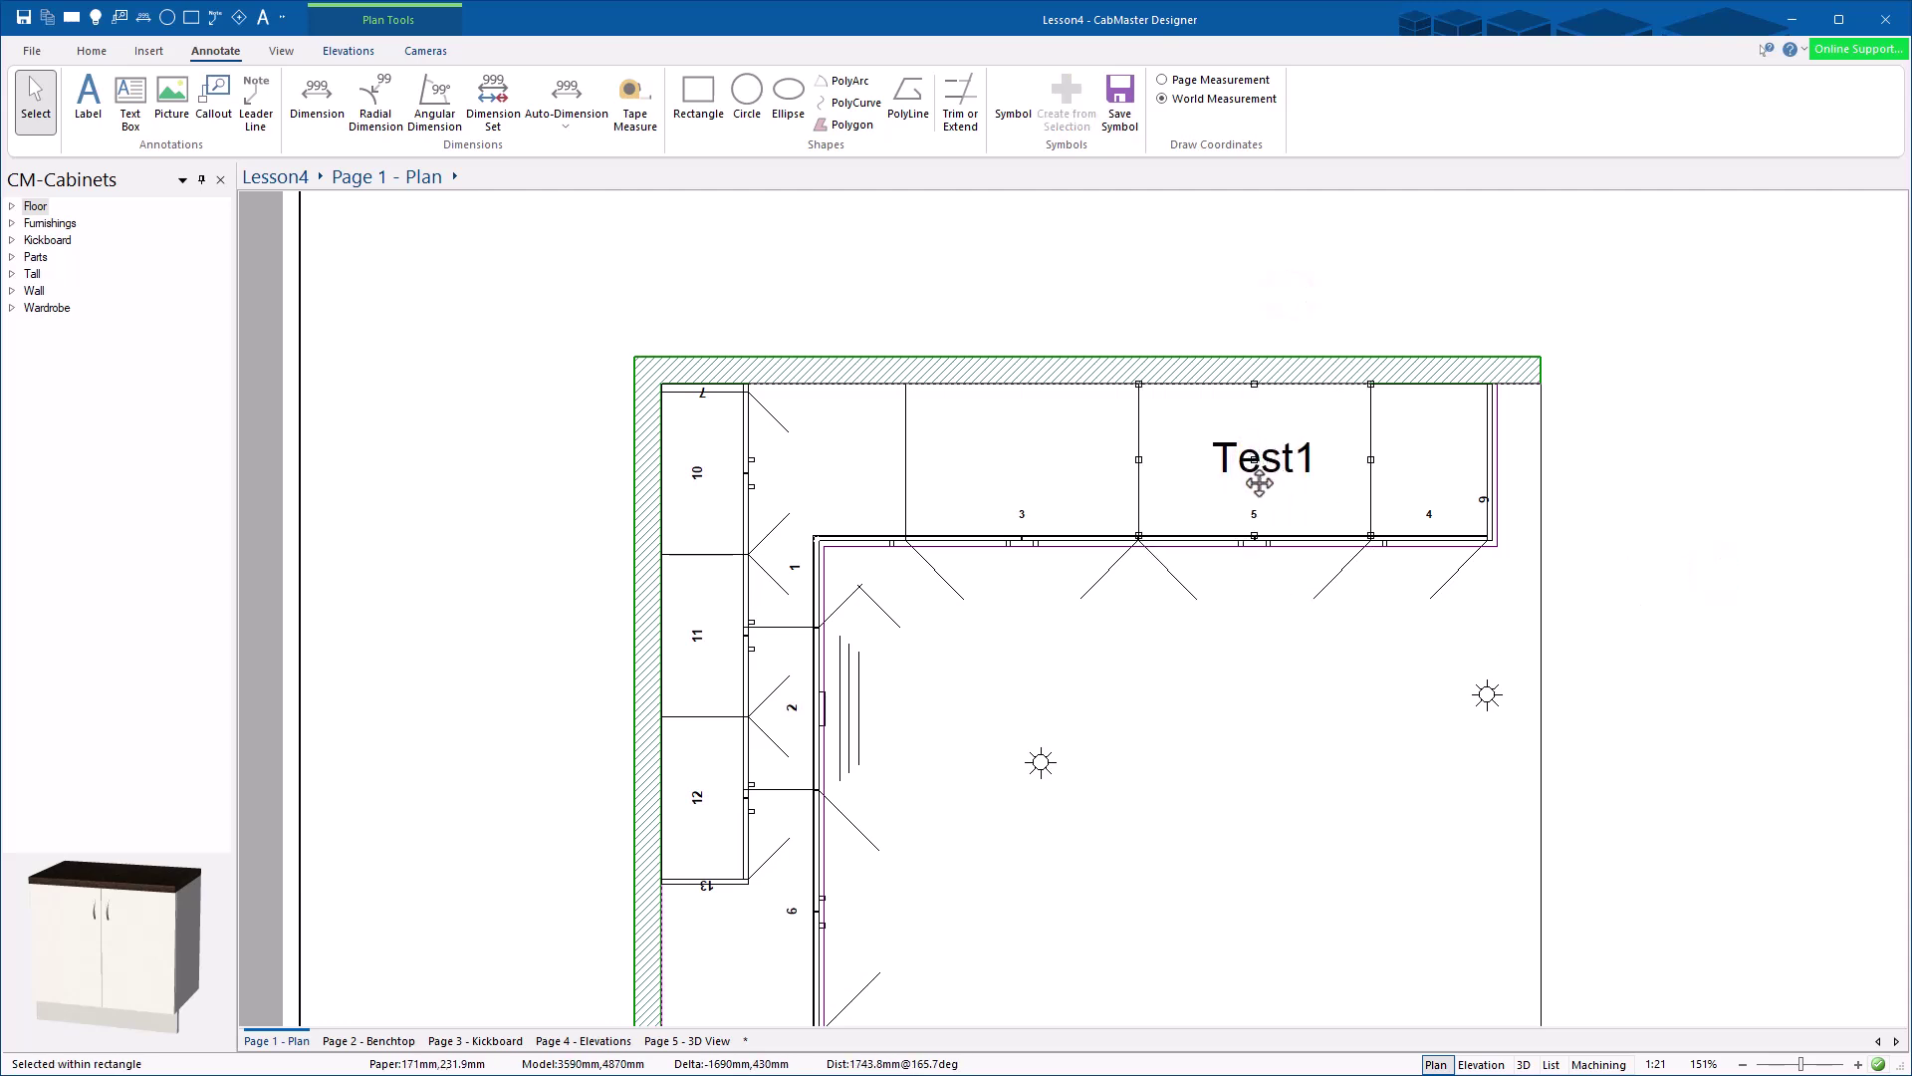
pyautogui.click(1263, 488)
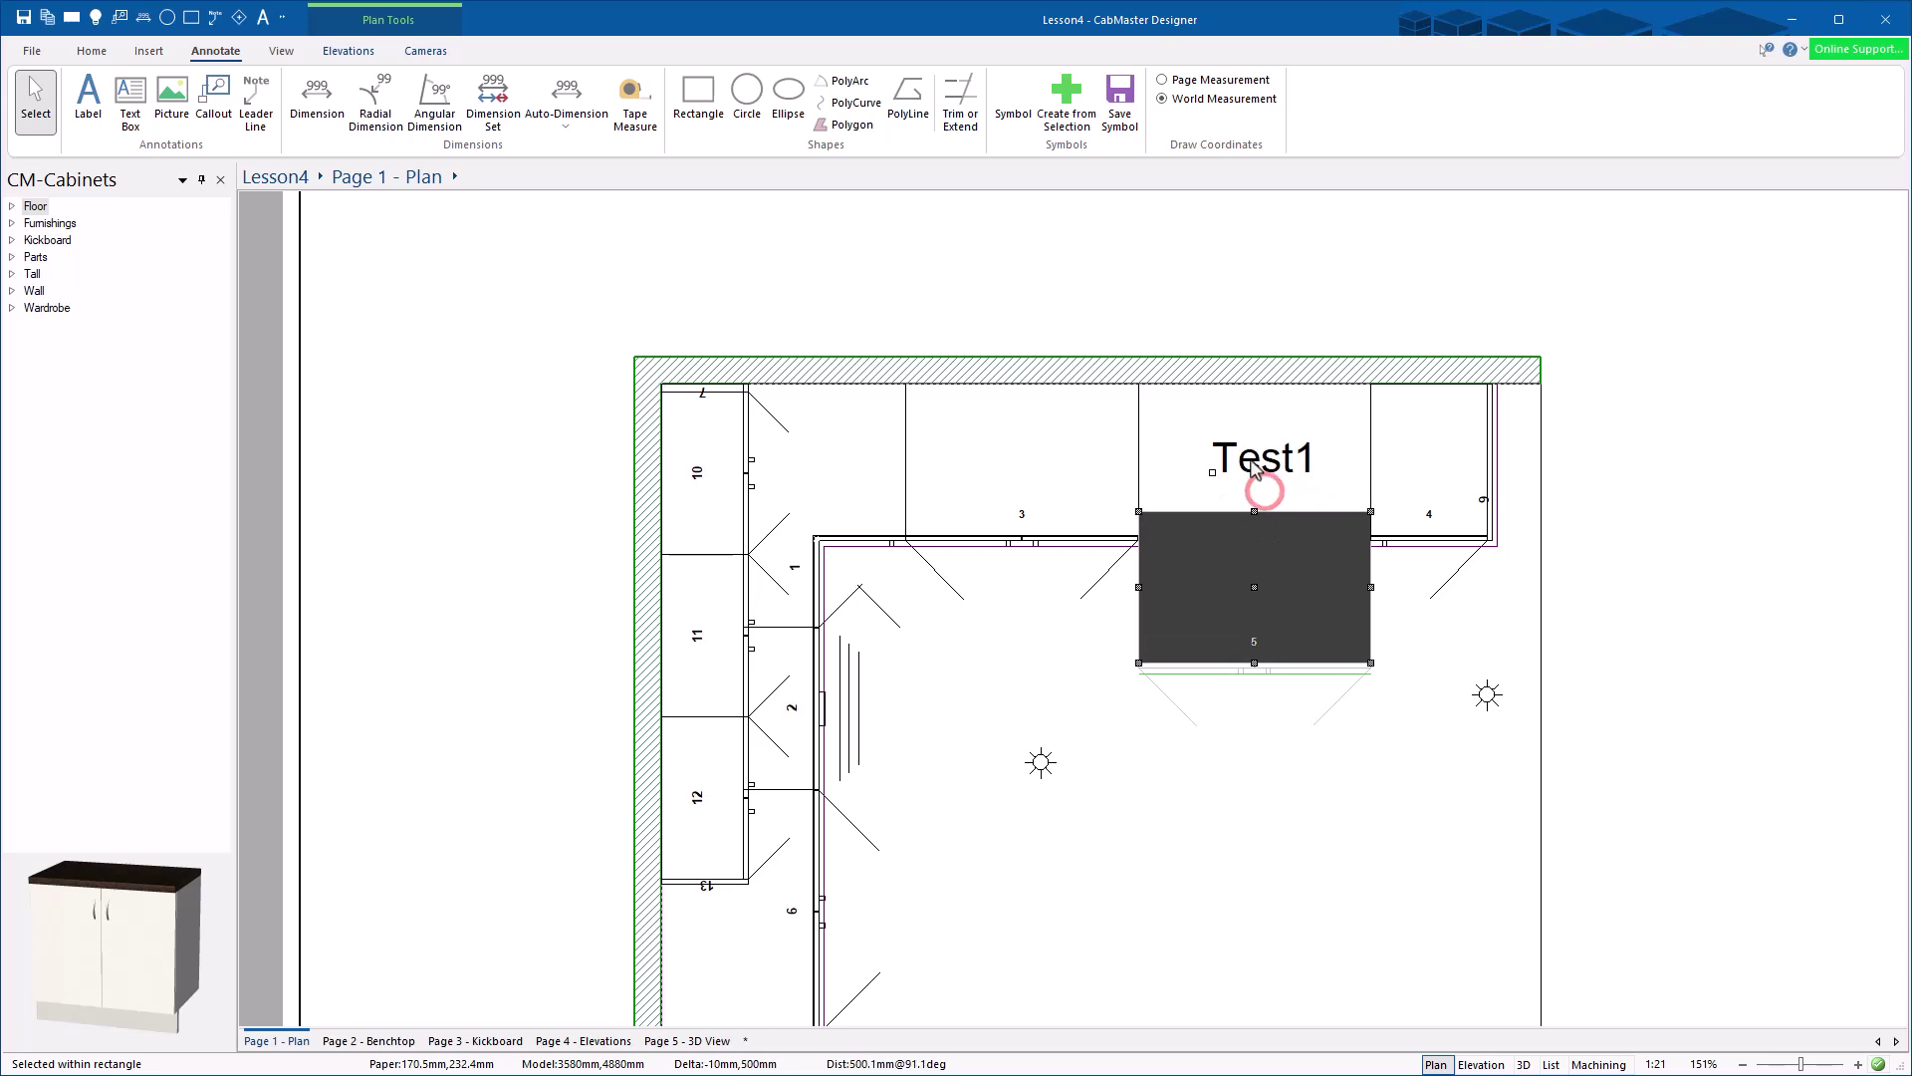
pyautogui.click(1212, 473)
pyautogui.moveTo(1255, 521); pyautogui.dragTo(1255, 583)
pyautogui.click(1789, 420)
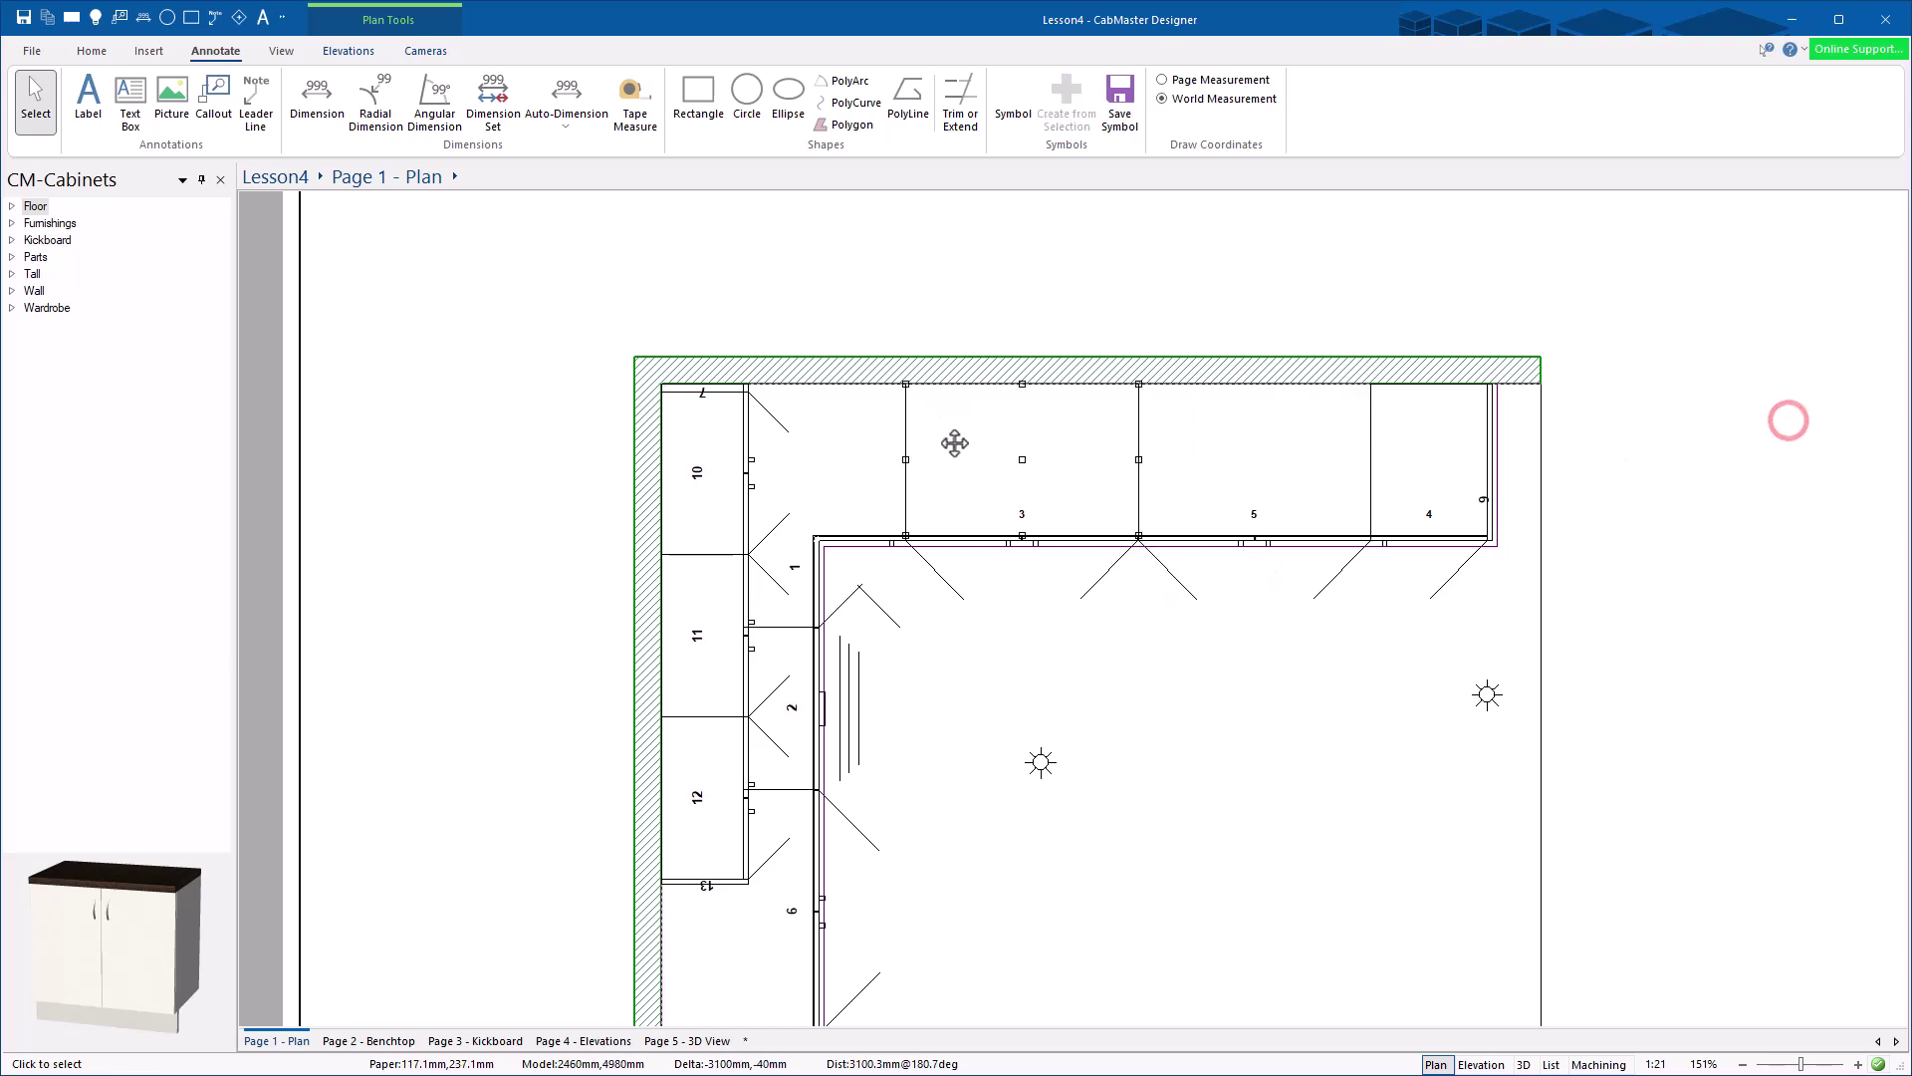
# Step: Generate an Auto Elevation from the room's upper wall
pyautogui.click(966, 374)
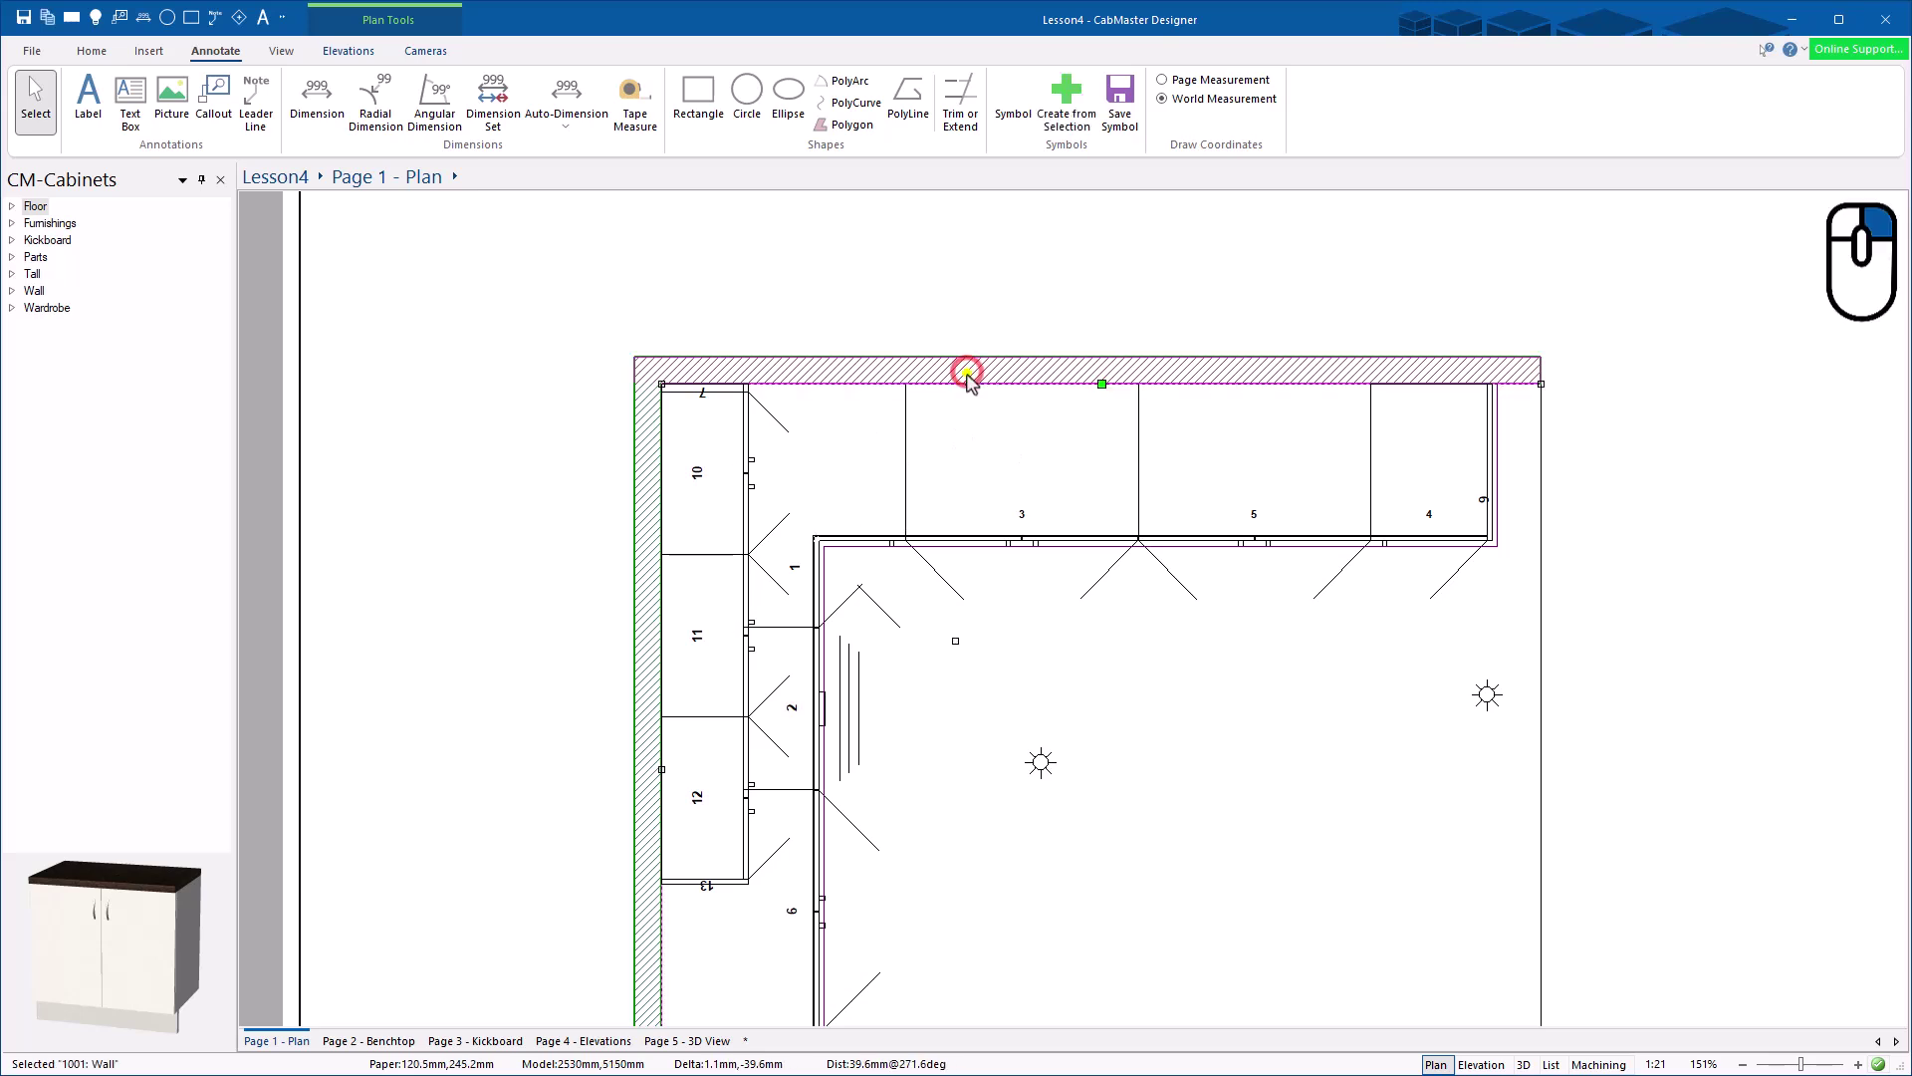
pyautogui.rightClick(966, 375)
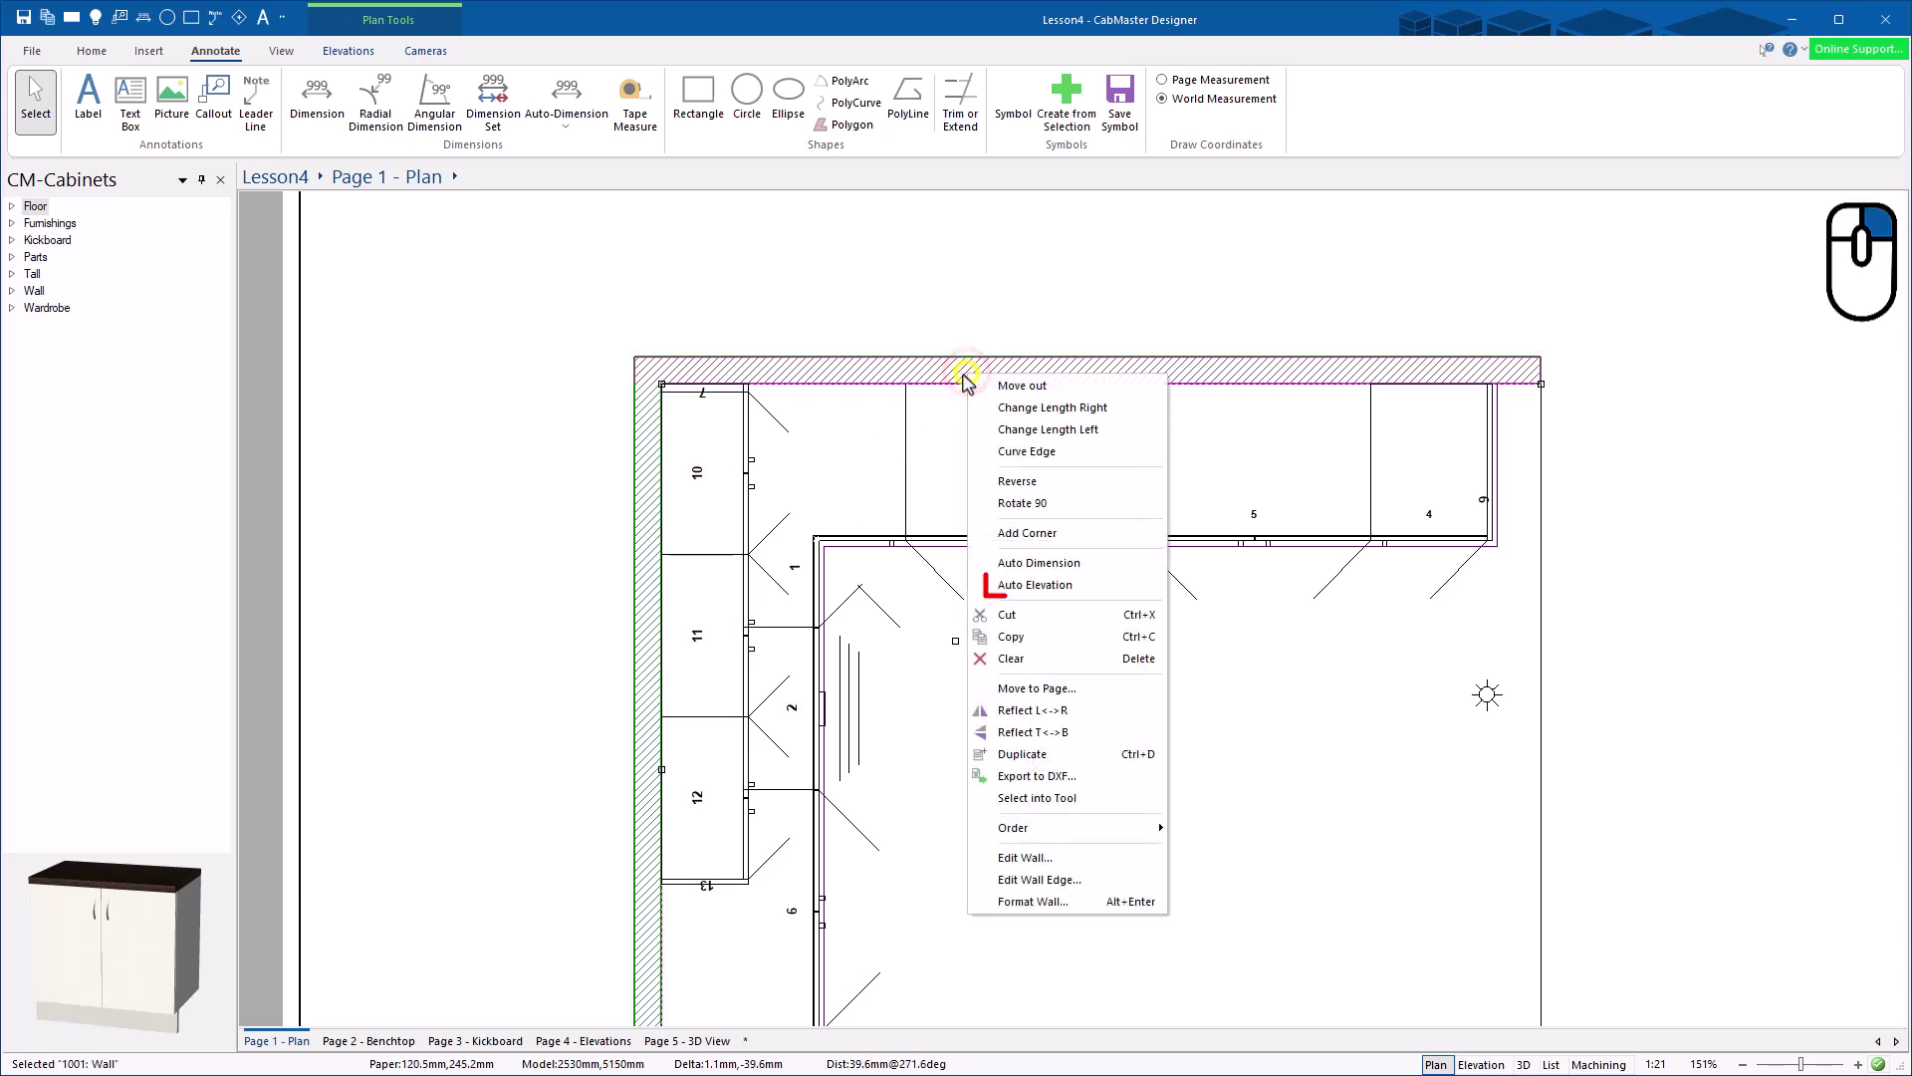
pyautogui.click(1034, 586)
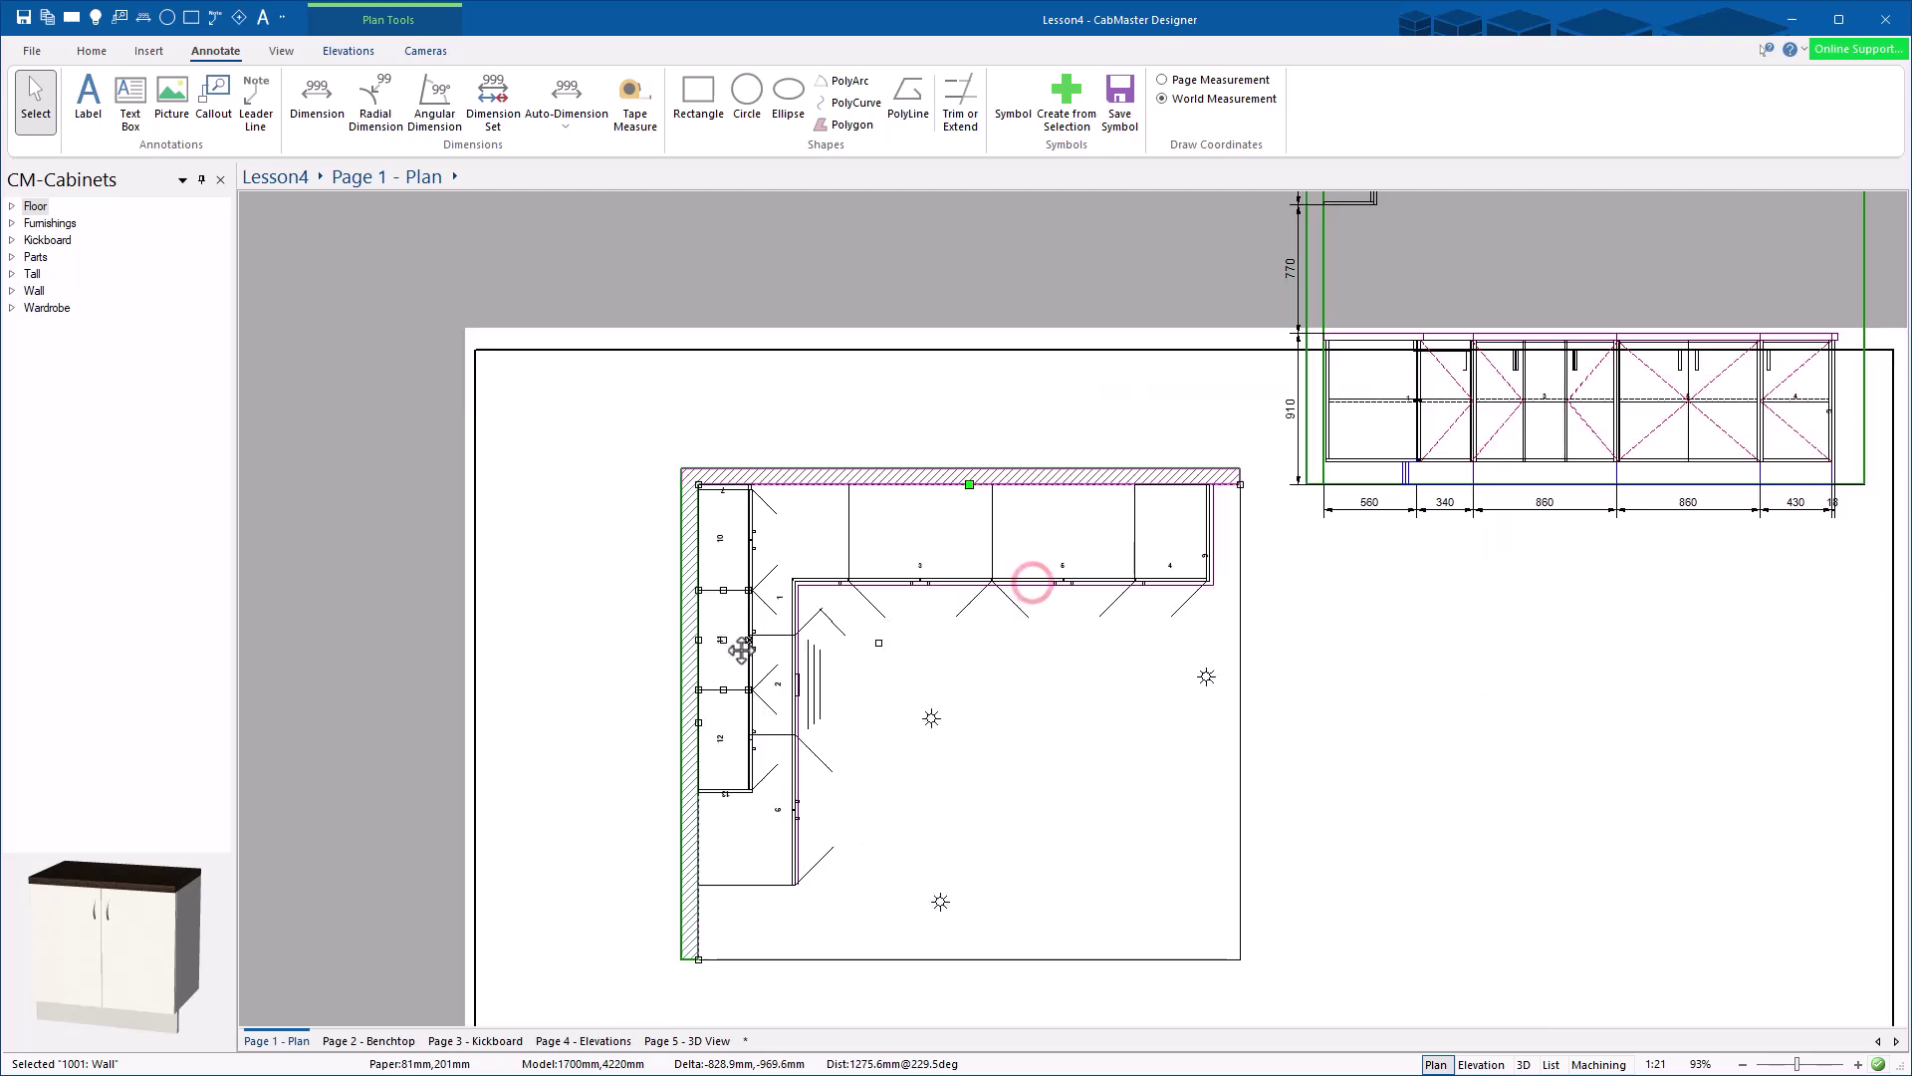
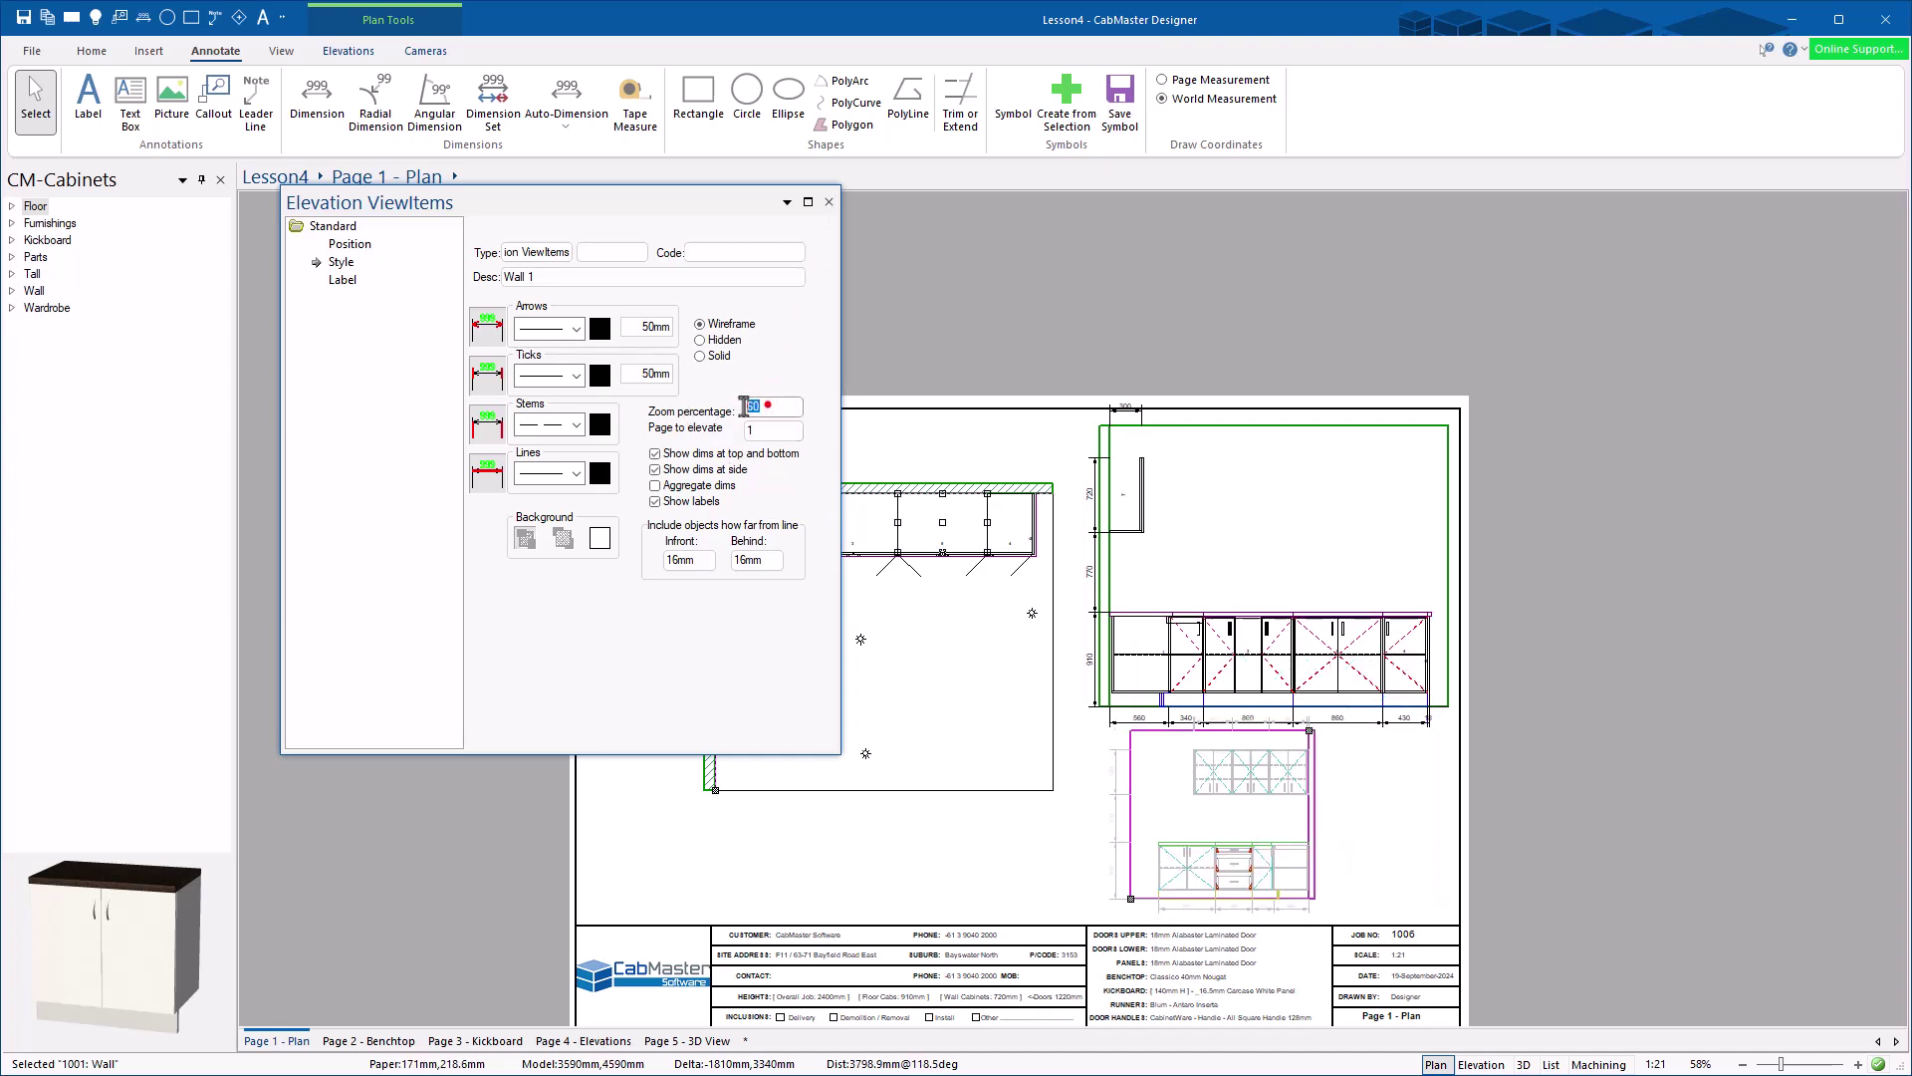
# Step: Set the zoom percentage of the Wall 1 and Wall 2 elevations to 70 and space them out beside the plan
pyautogui.write('70')
pyautogui.press('Tab')
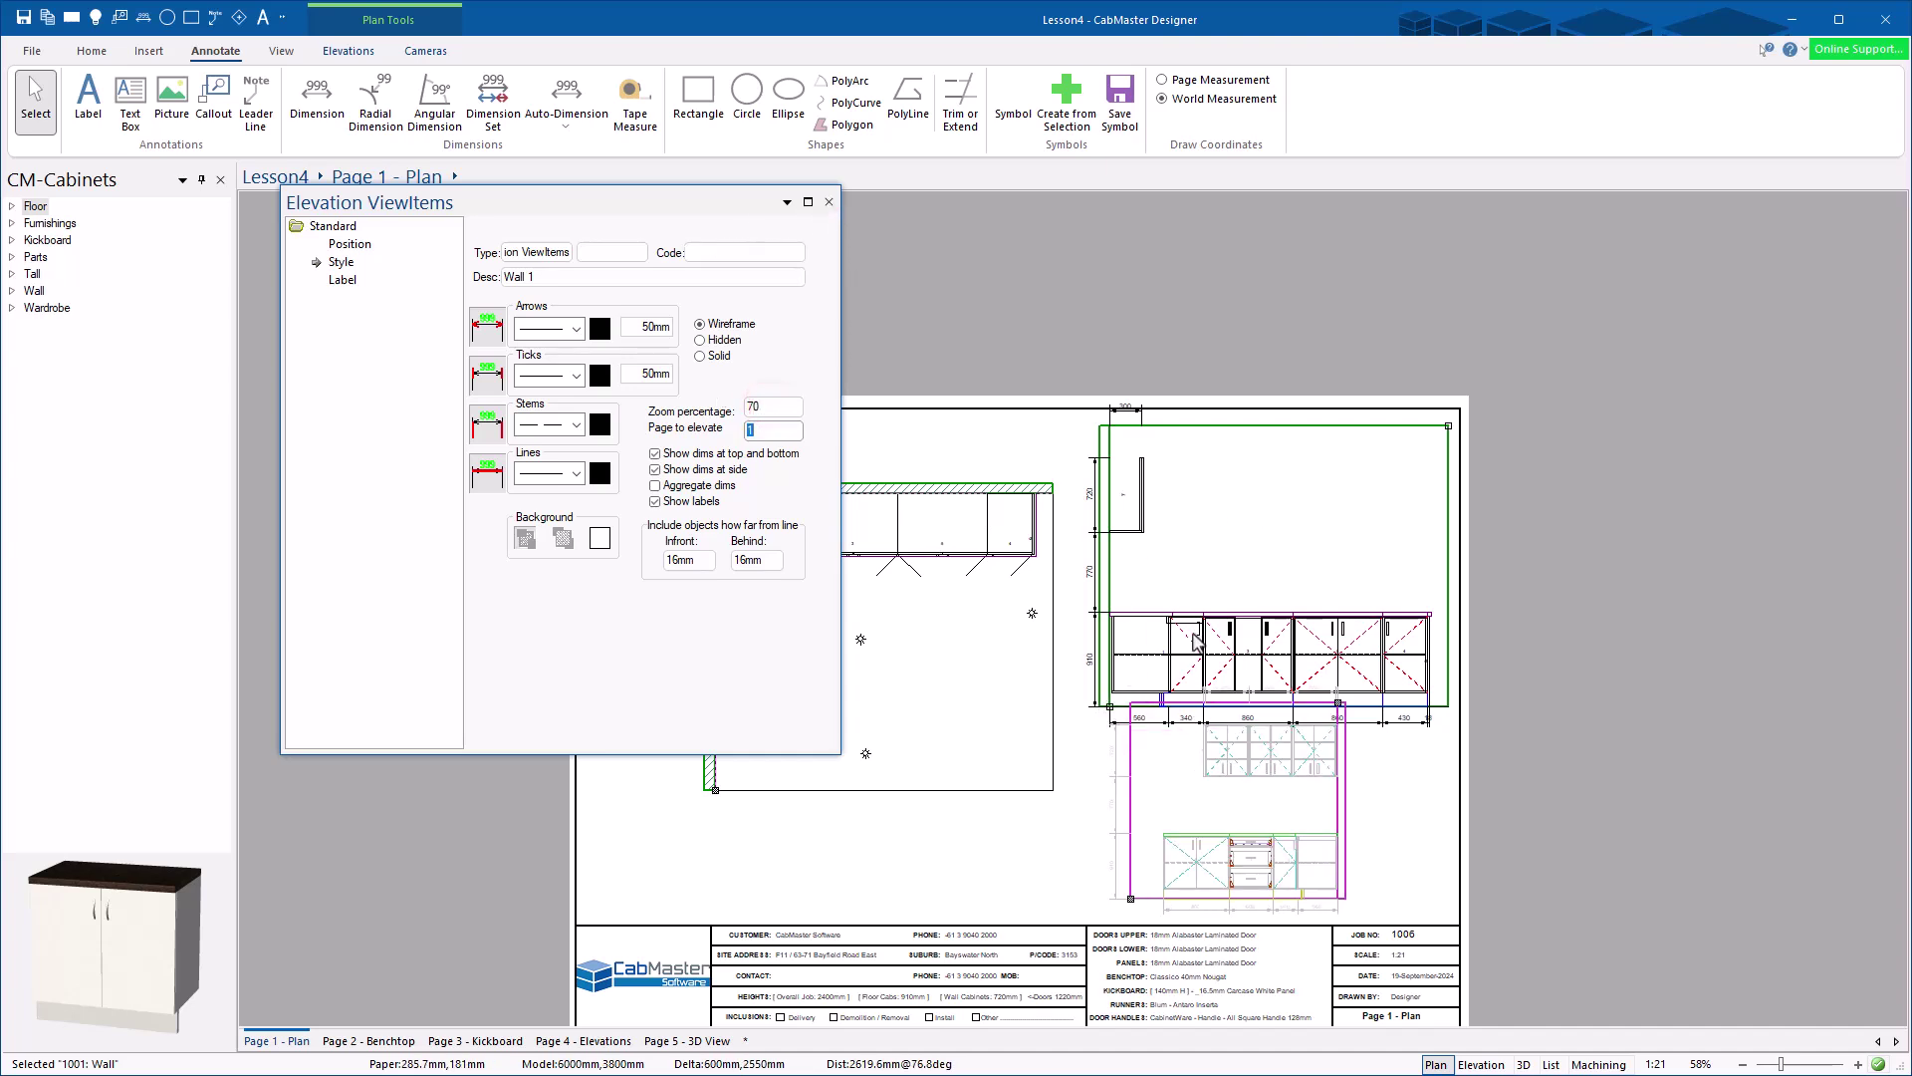
pyautogui.click(1111, 705)
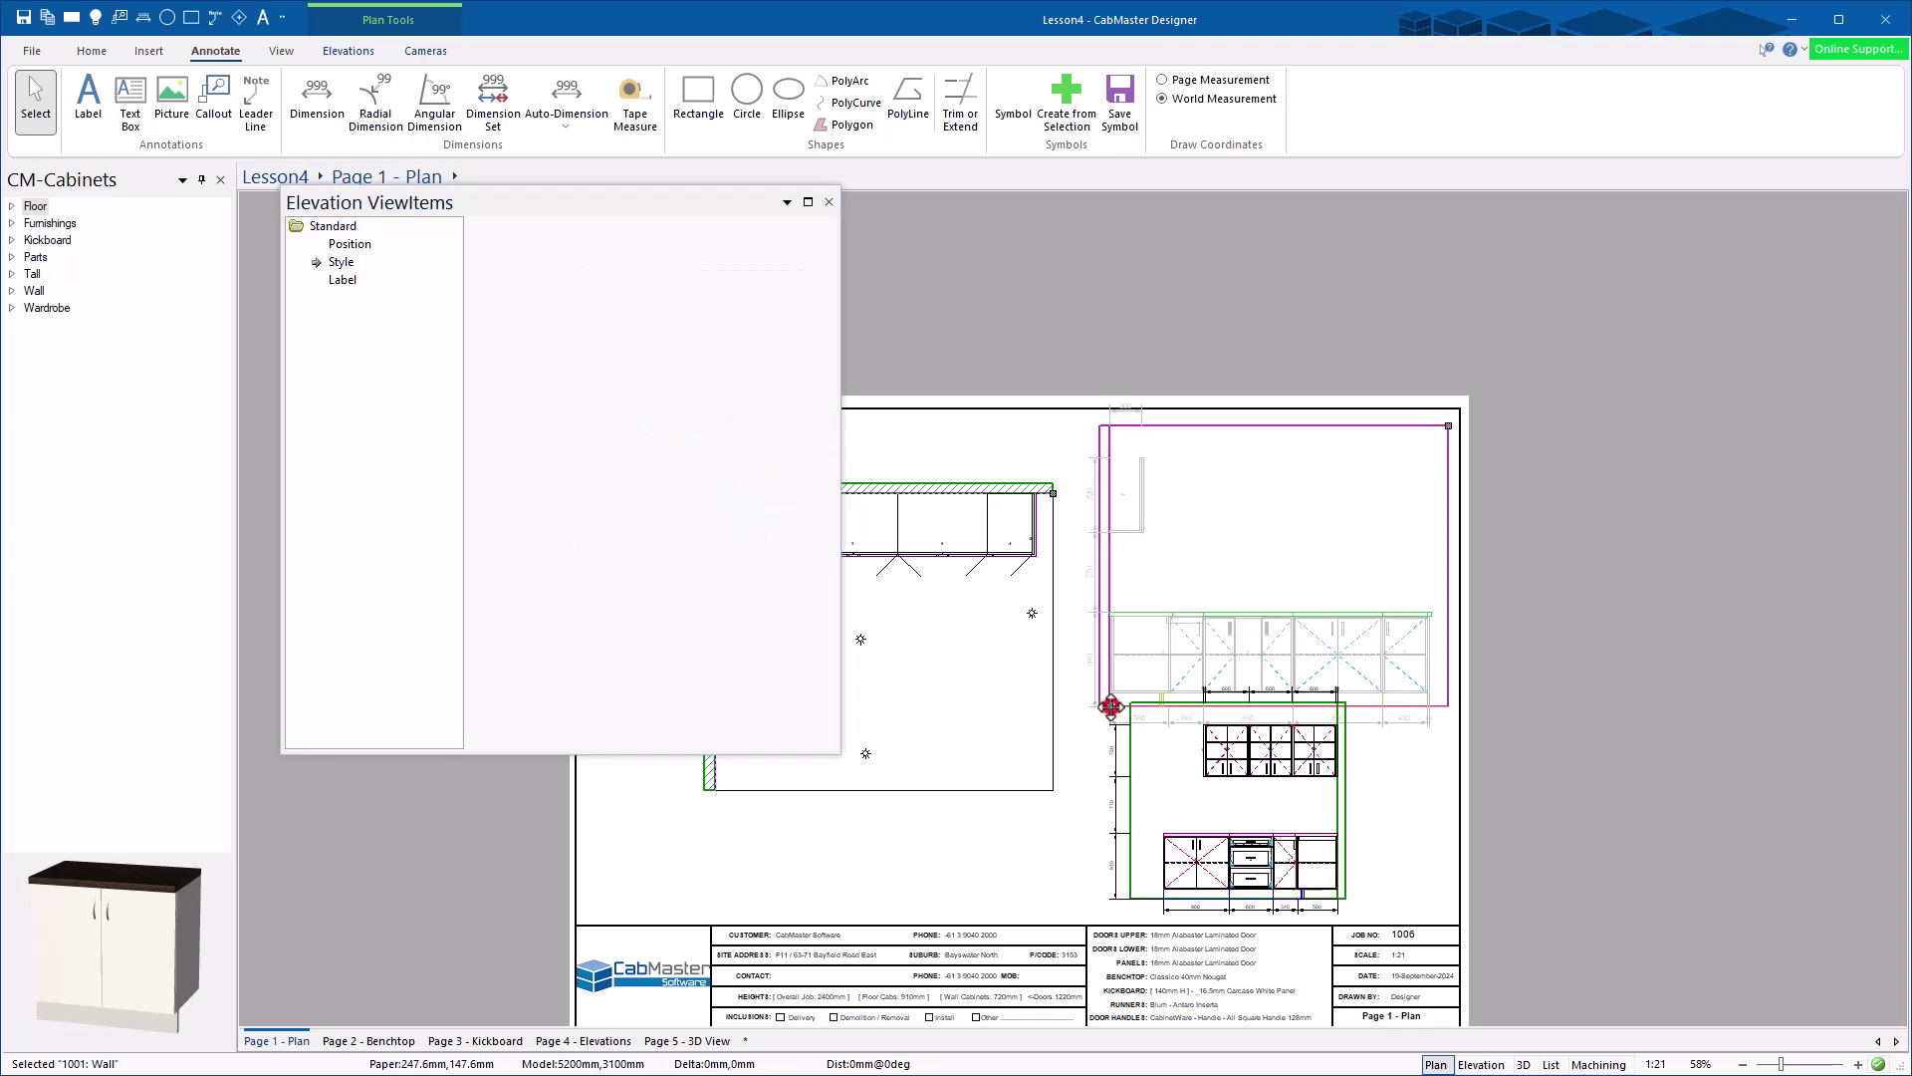
pyautogui.doubleClick(786, 405)
pyautogui.write('70')
pyautogui.press('Tab')
pyautogui.click(828, 202)
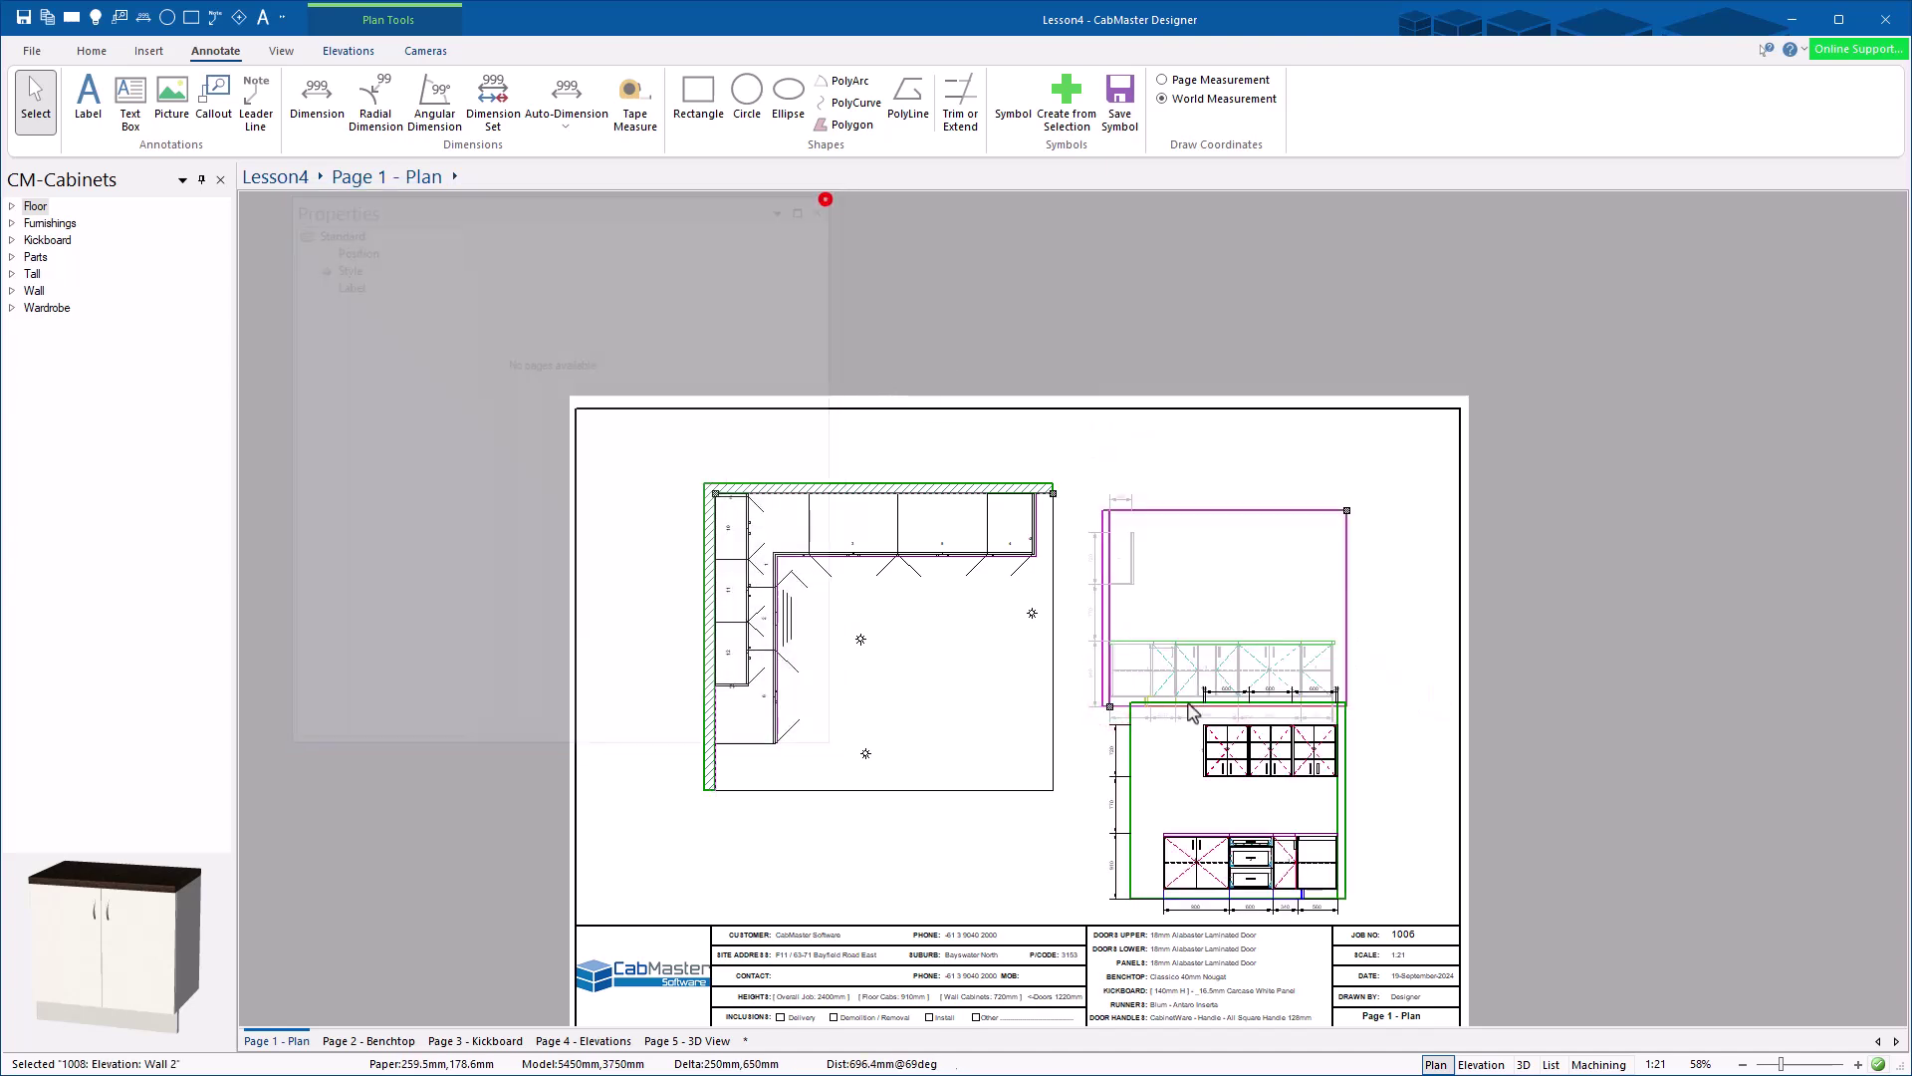
pyautogui.moveTo(1108, 705); pyautogui.dragTo(1171, 638)
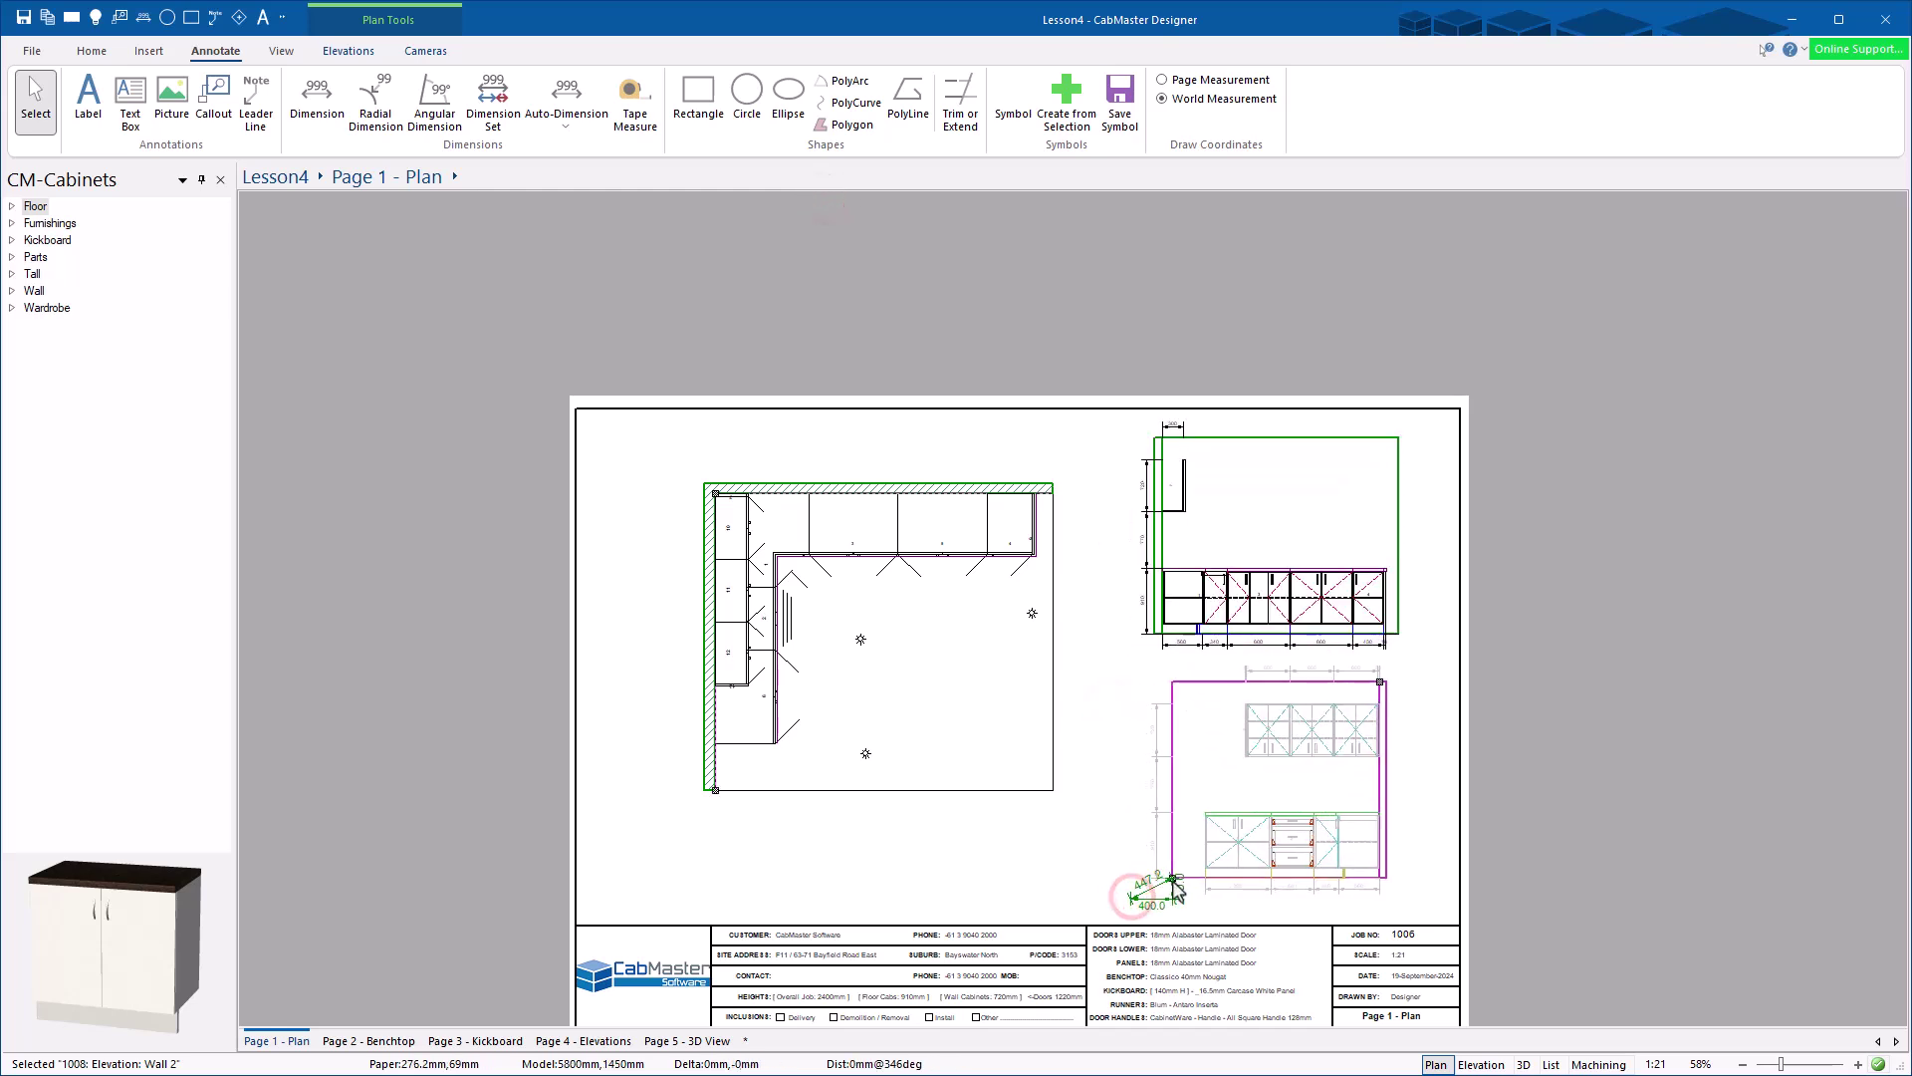
# Step: Set the Wall 2 elevation's display to Hidden and turn off its dimensions at top and bottom and at side
pyautogui.doubleClick(1161, 636)
pyautogui.click(711, 340)
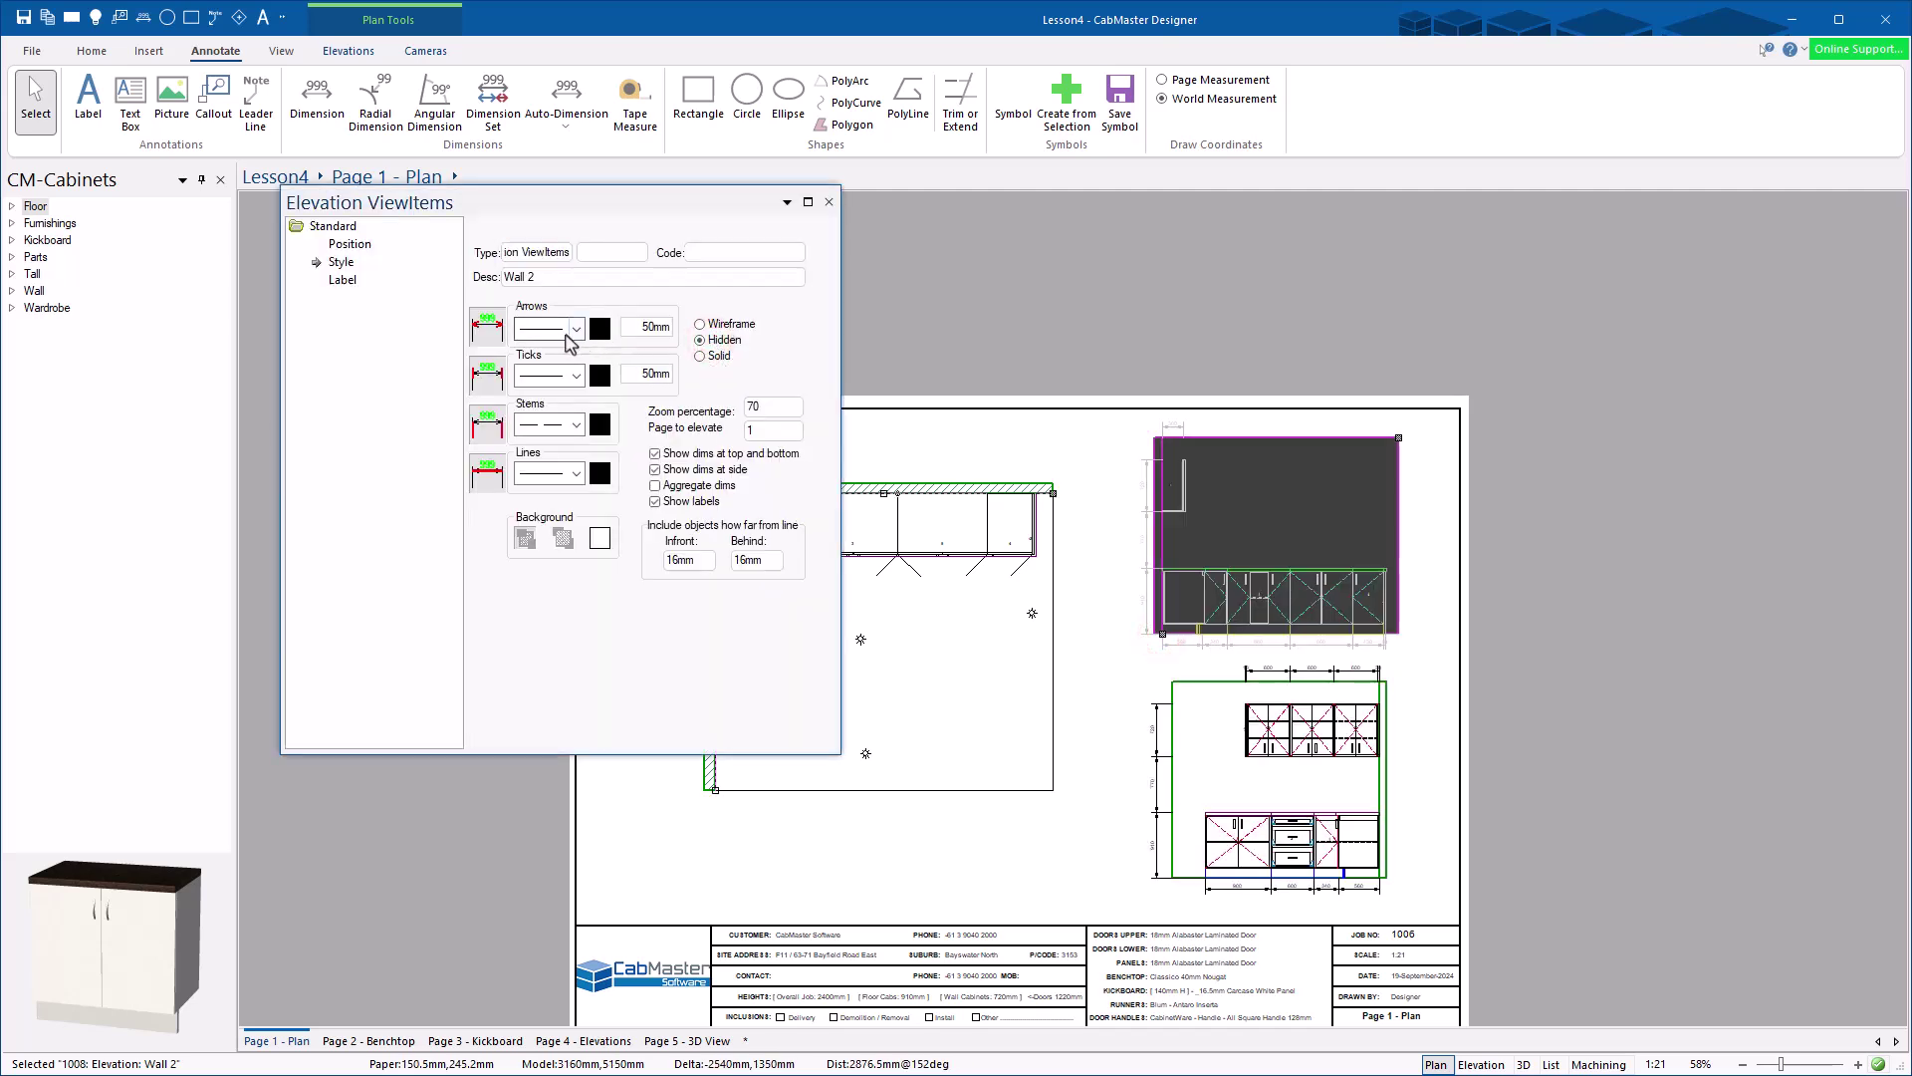
pyautogui.click(654, 469)
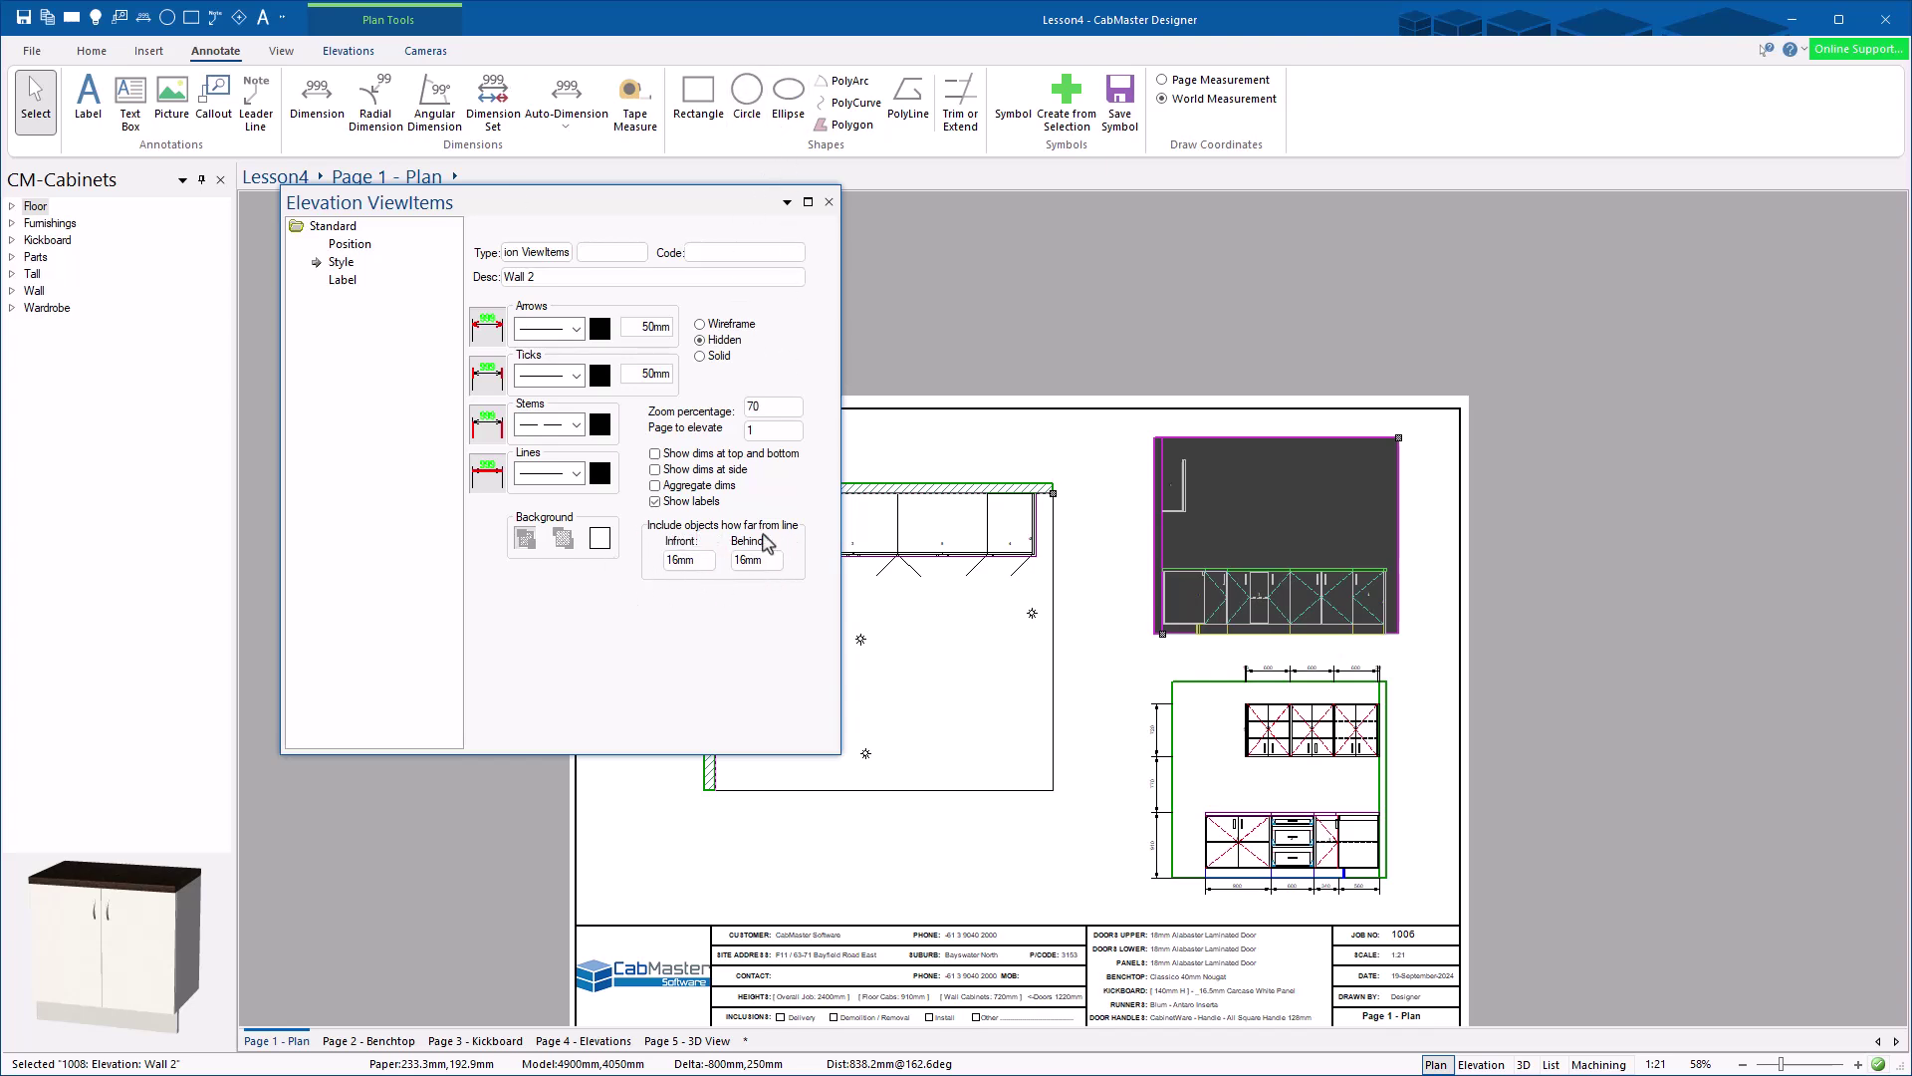
# Step: Set the Wall 2 elevation to include objects up to 40mm in front of its line and close its properties
pyautogui.click(1035, 506)
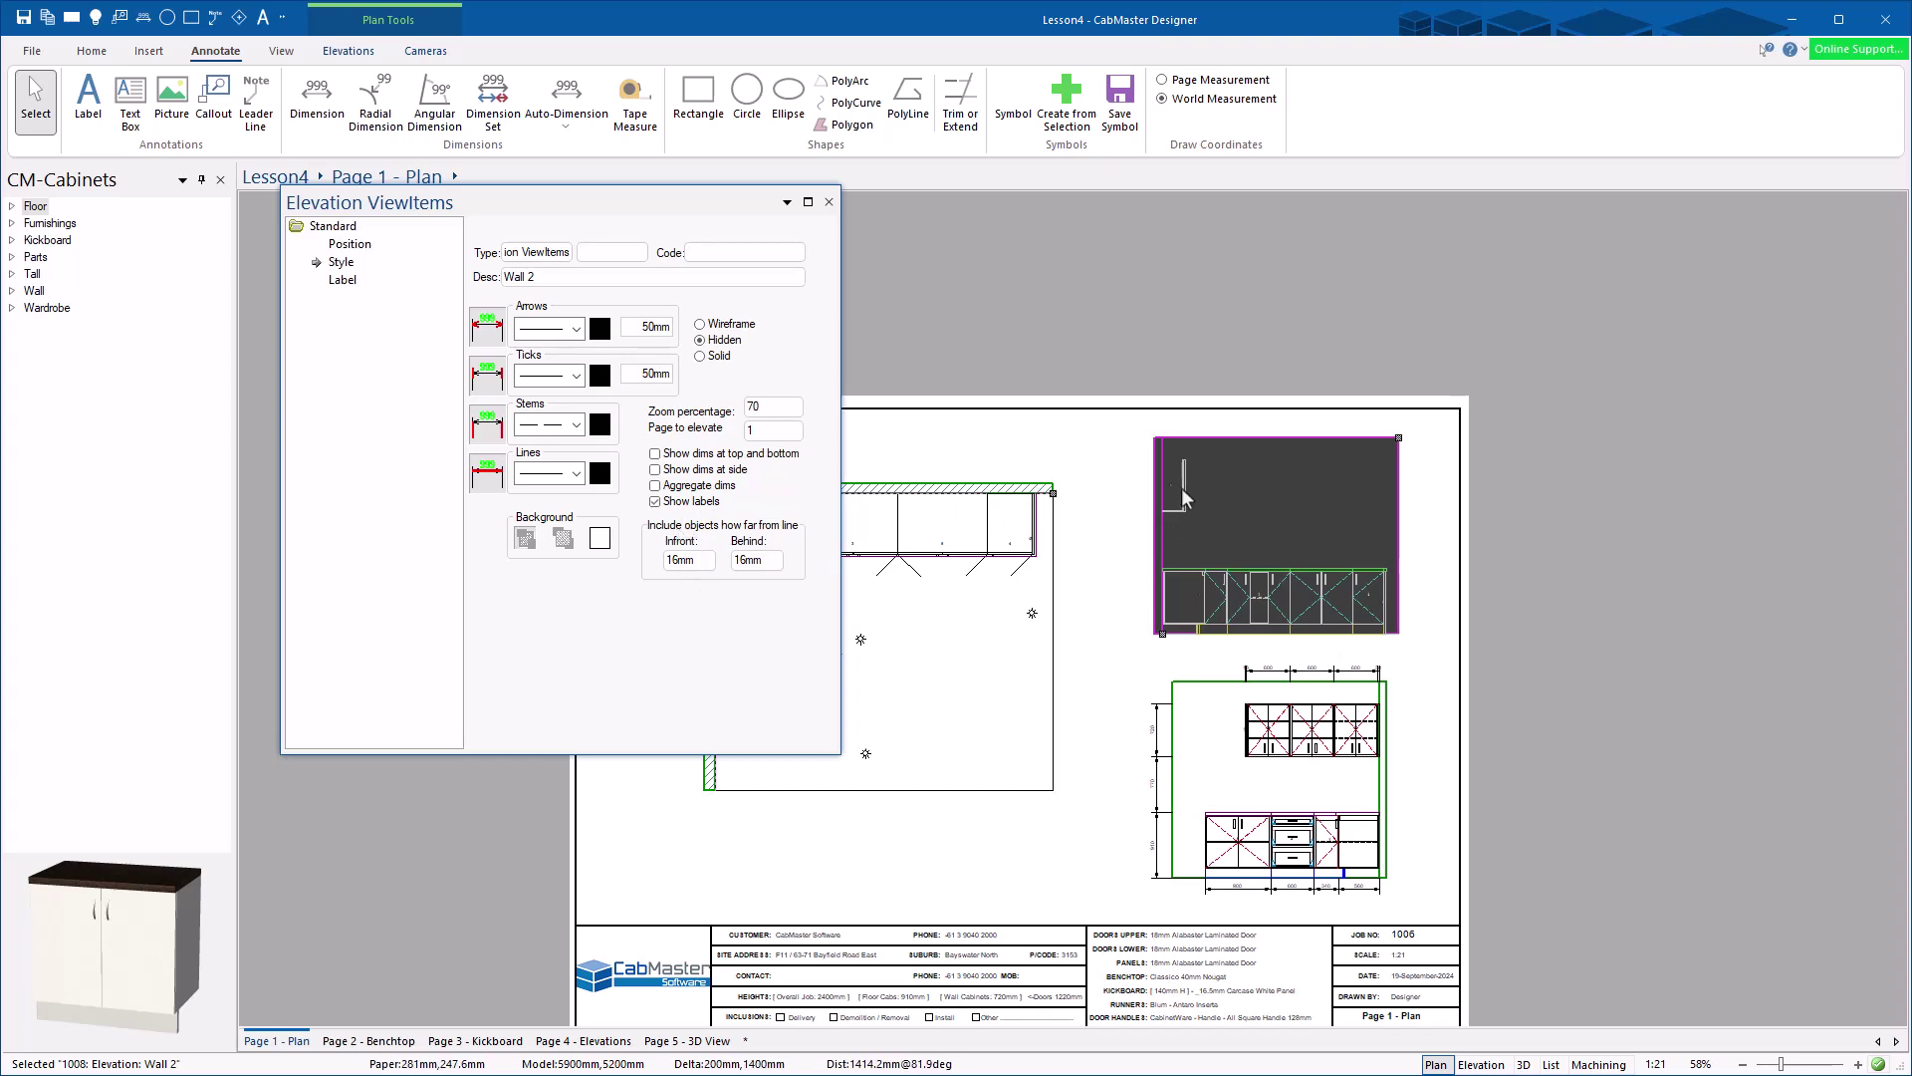
pyautogui.scroll(2, 1190, 498)
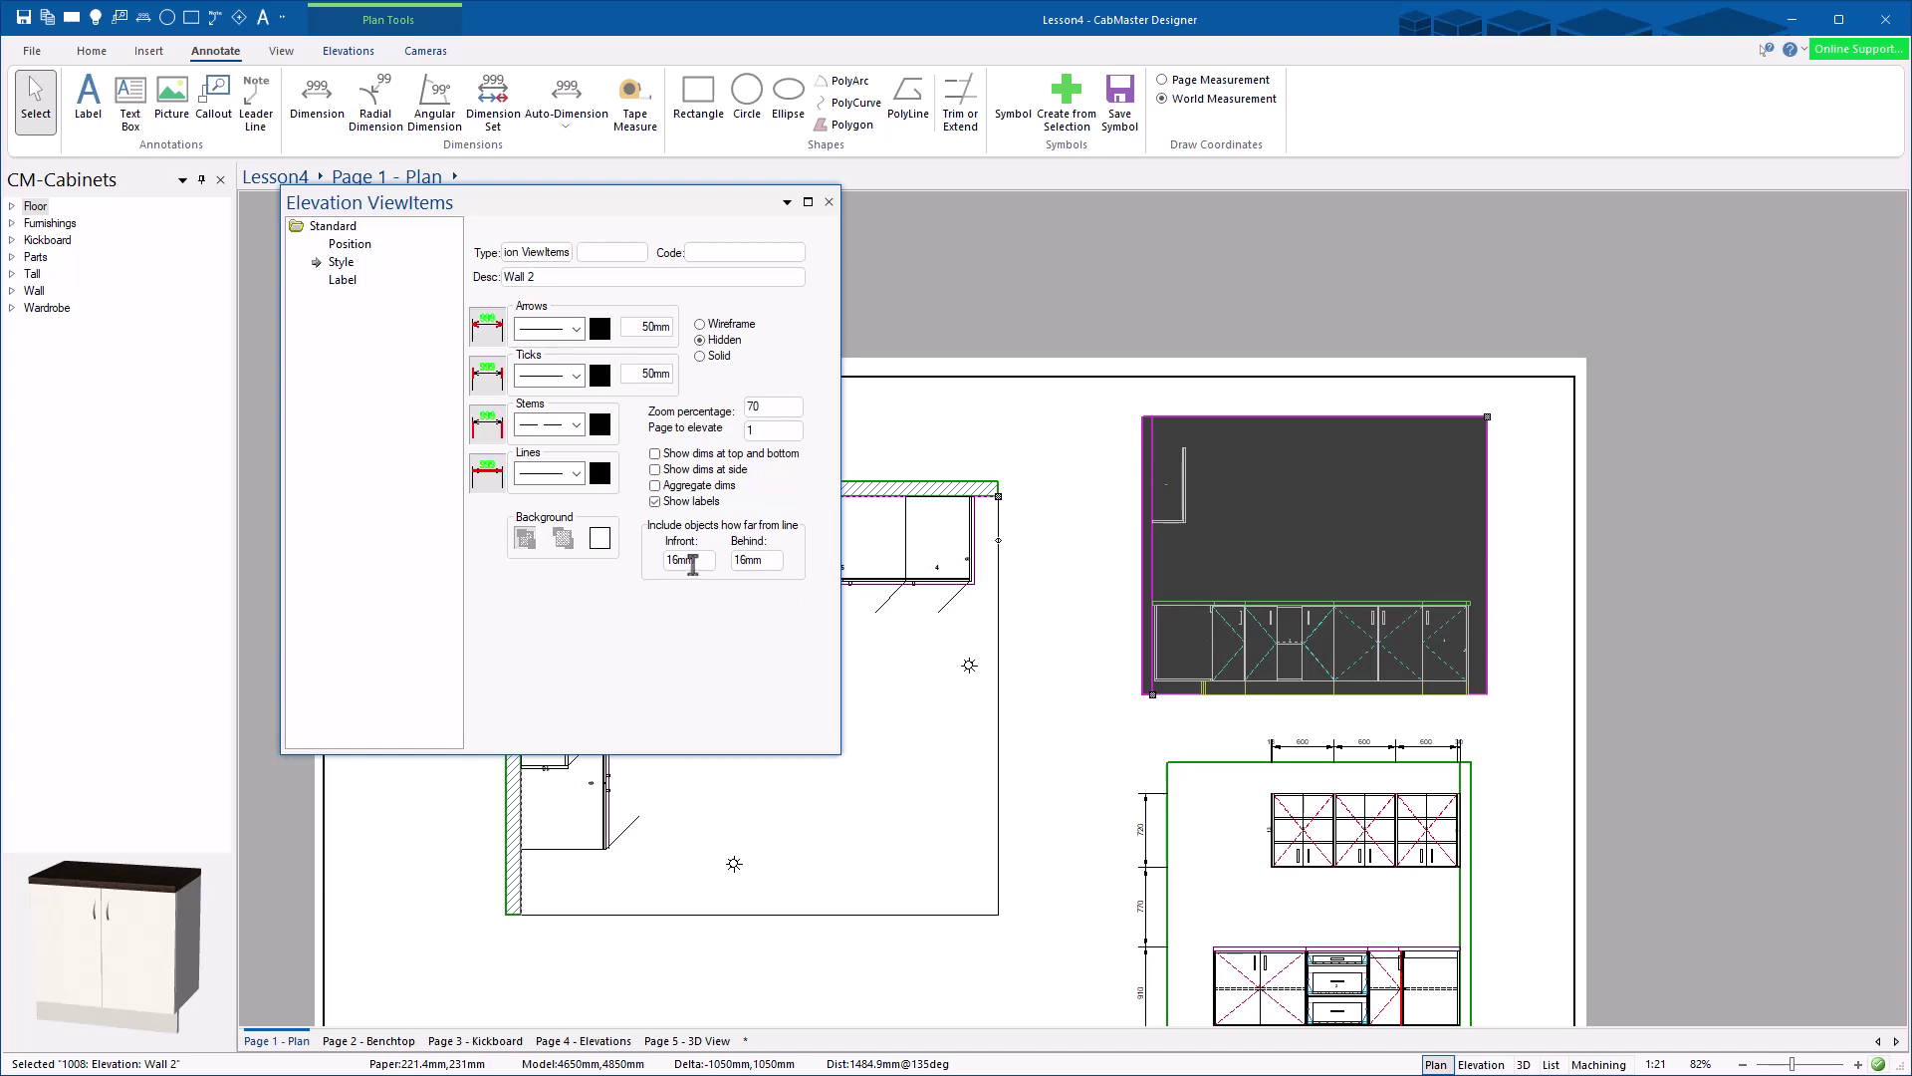
pyautogui.press('Tab')
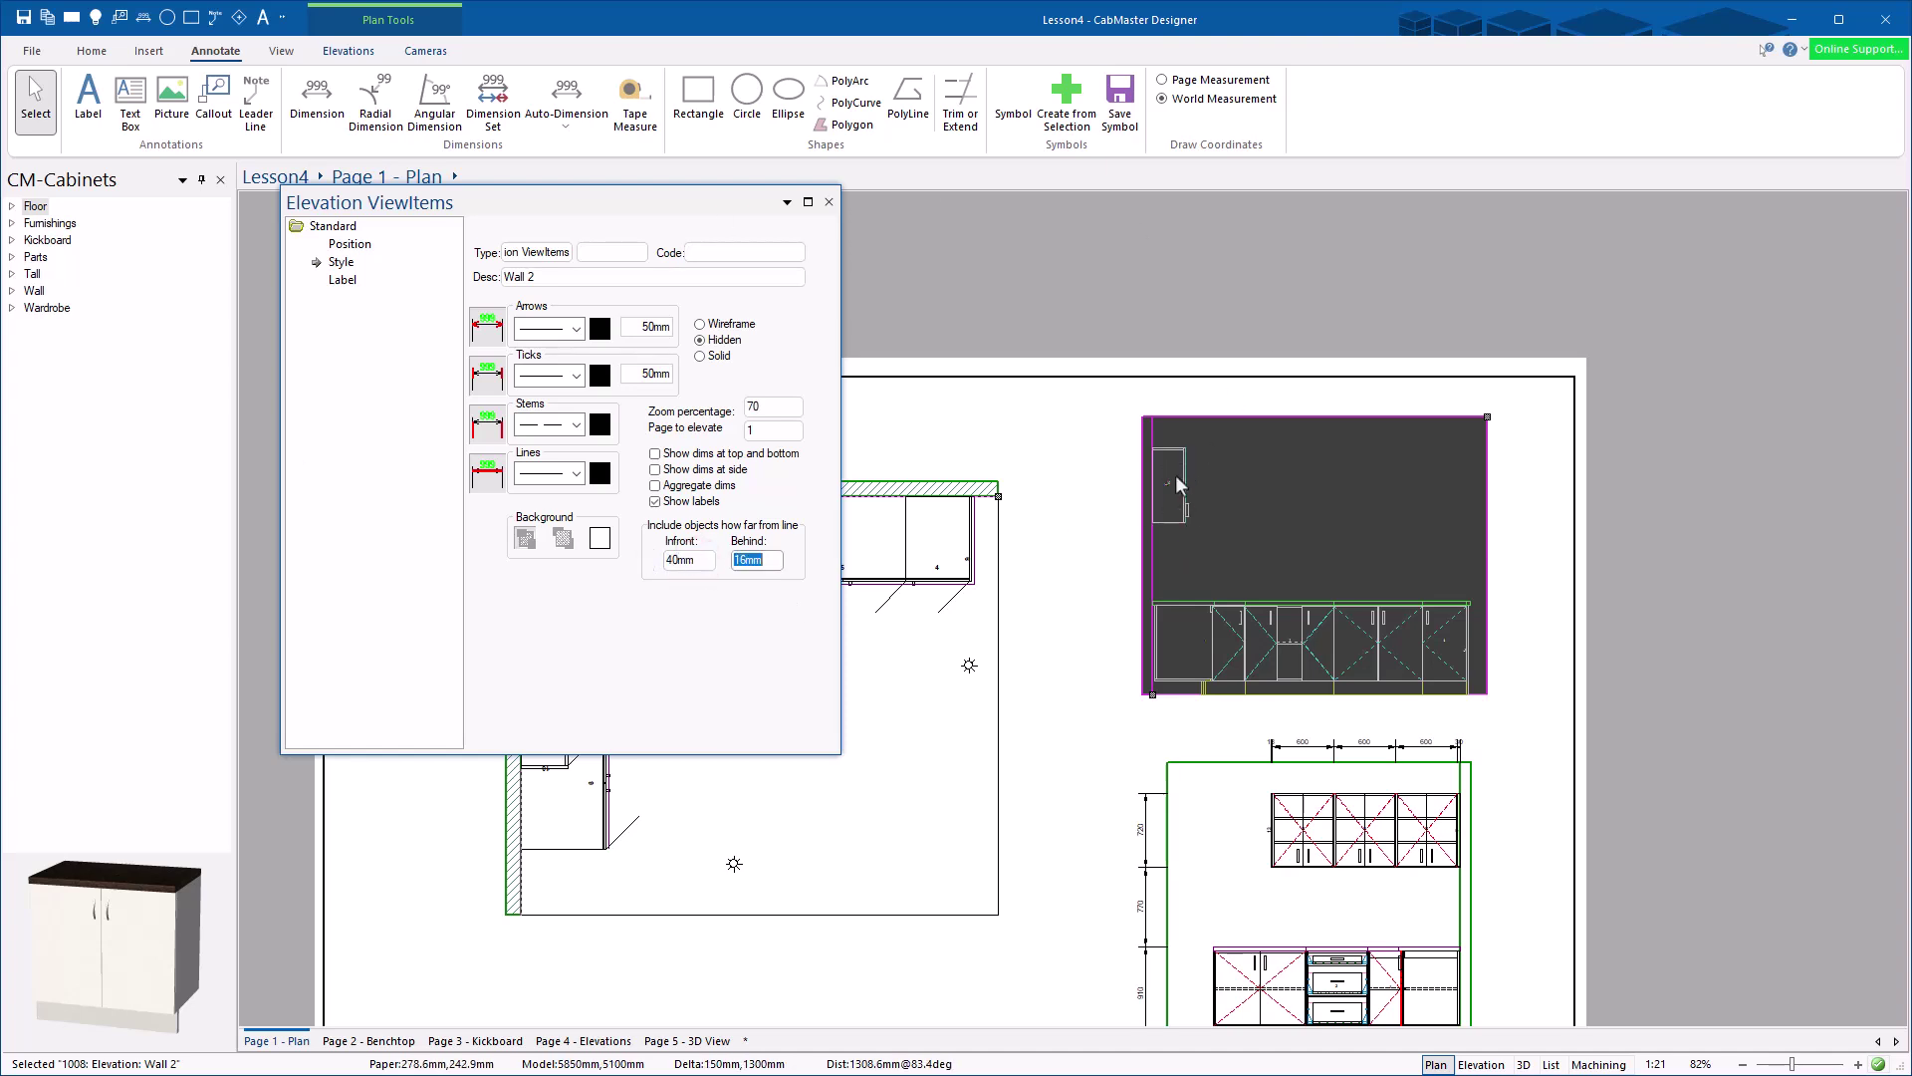
pyautogui.click(828, 202)
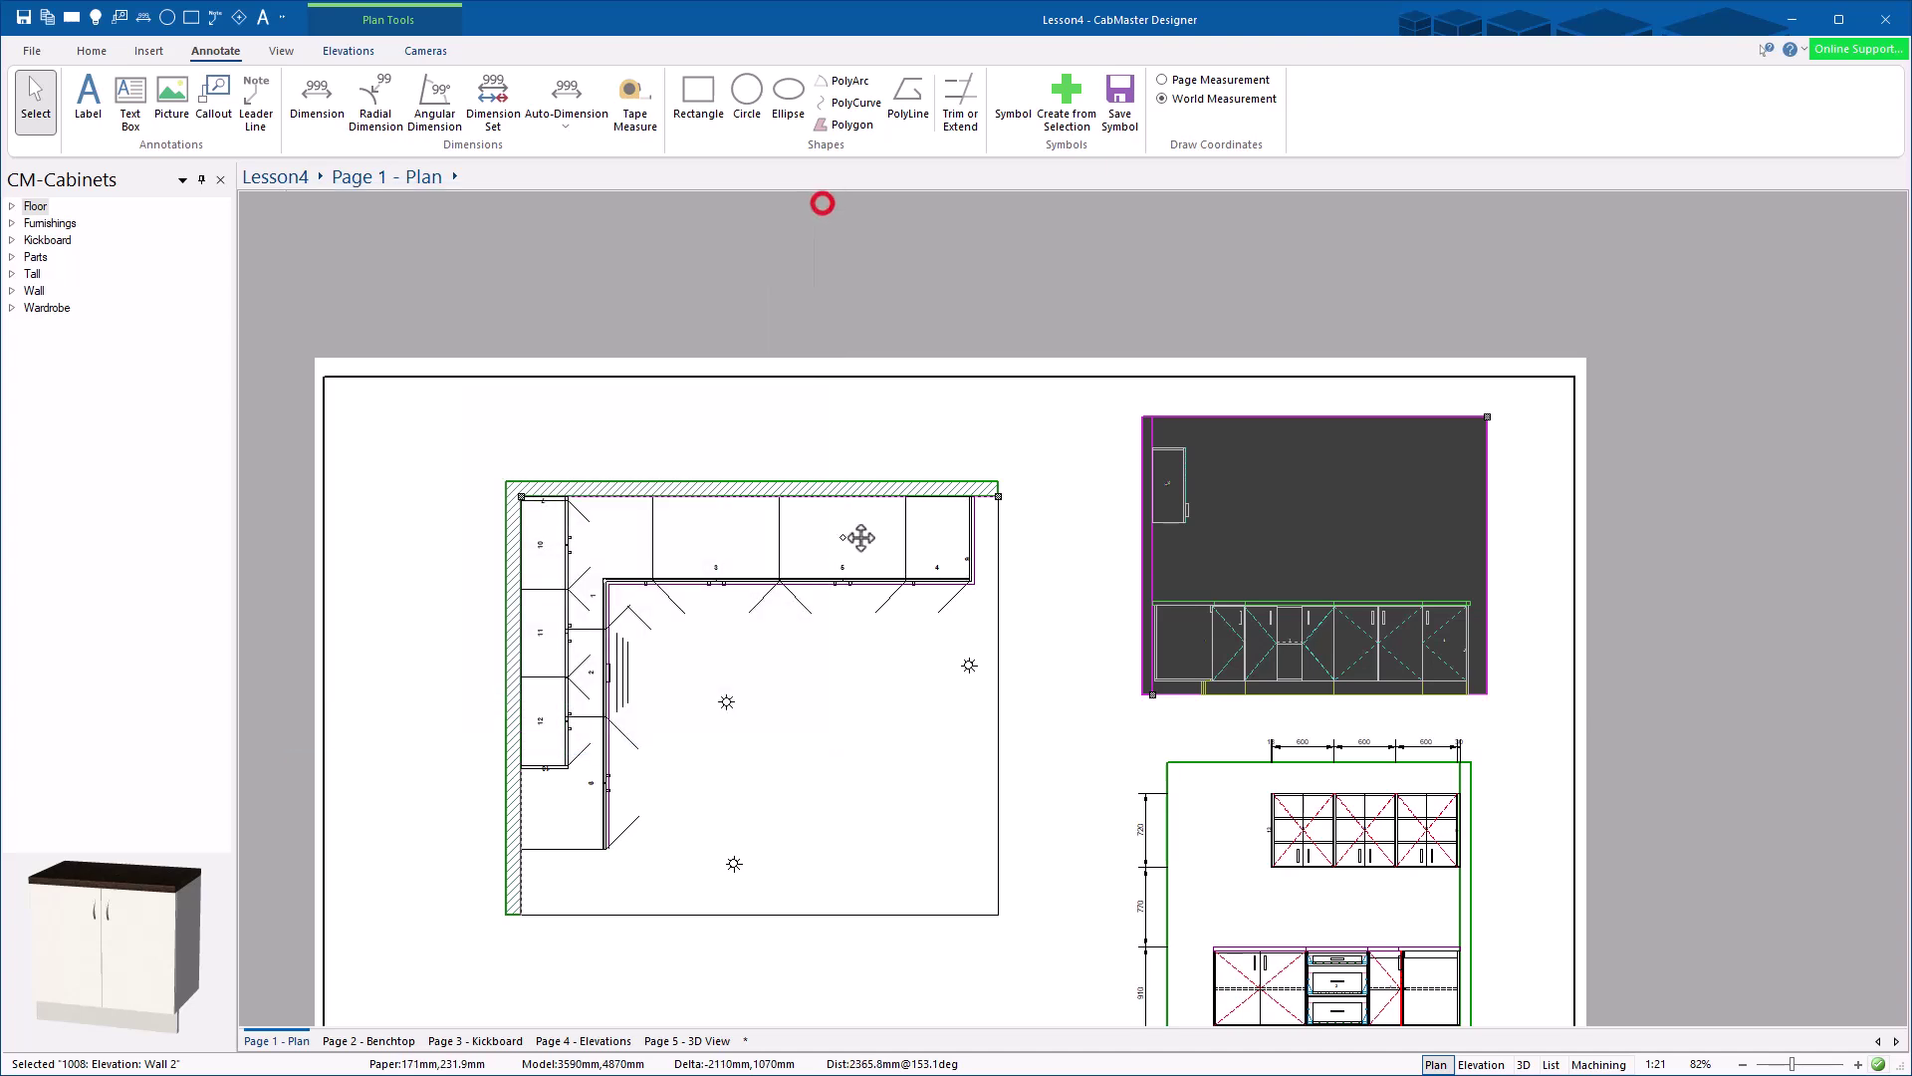
# Step: Open the Wall 2 elevation from the plan page for editing and check it against the Wall 1 elevation
pyautogui.click(688, 422)
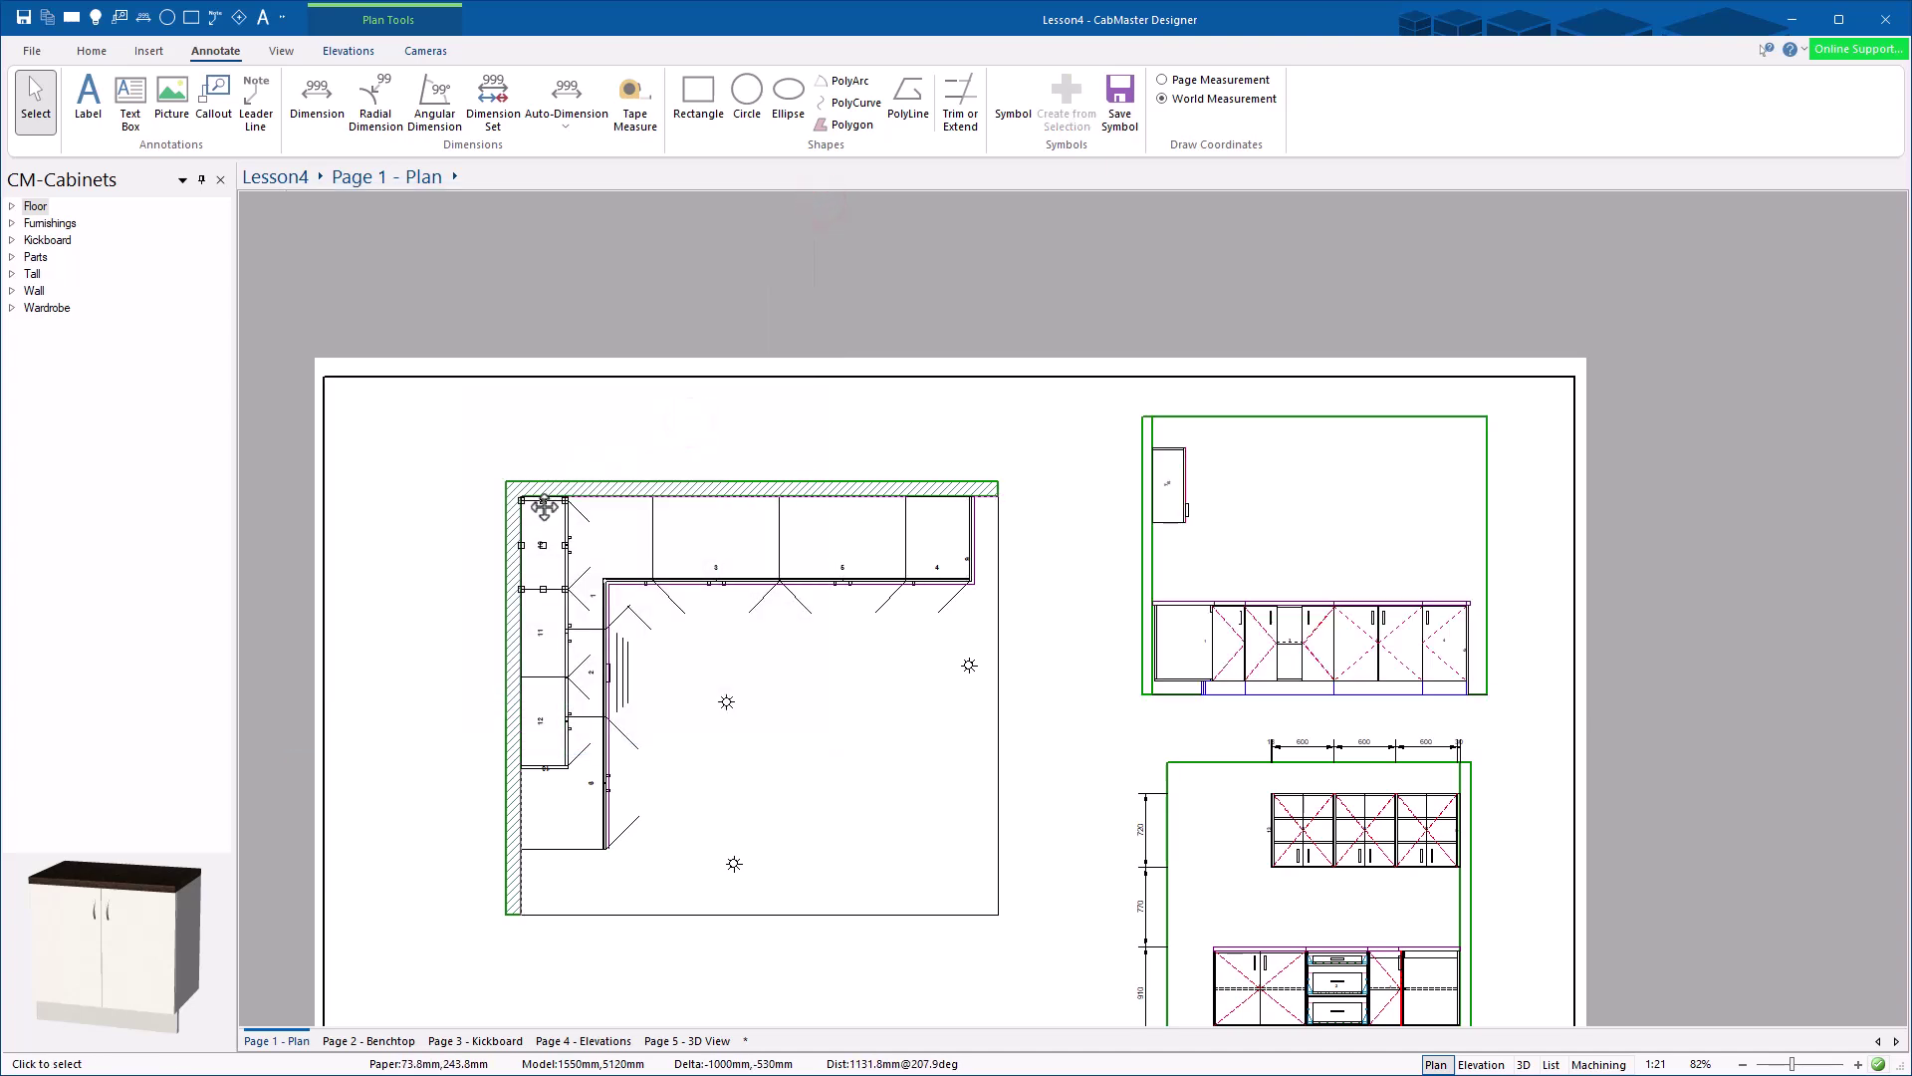
pyautogui.scroll(3, 1175, 468)
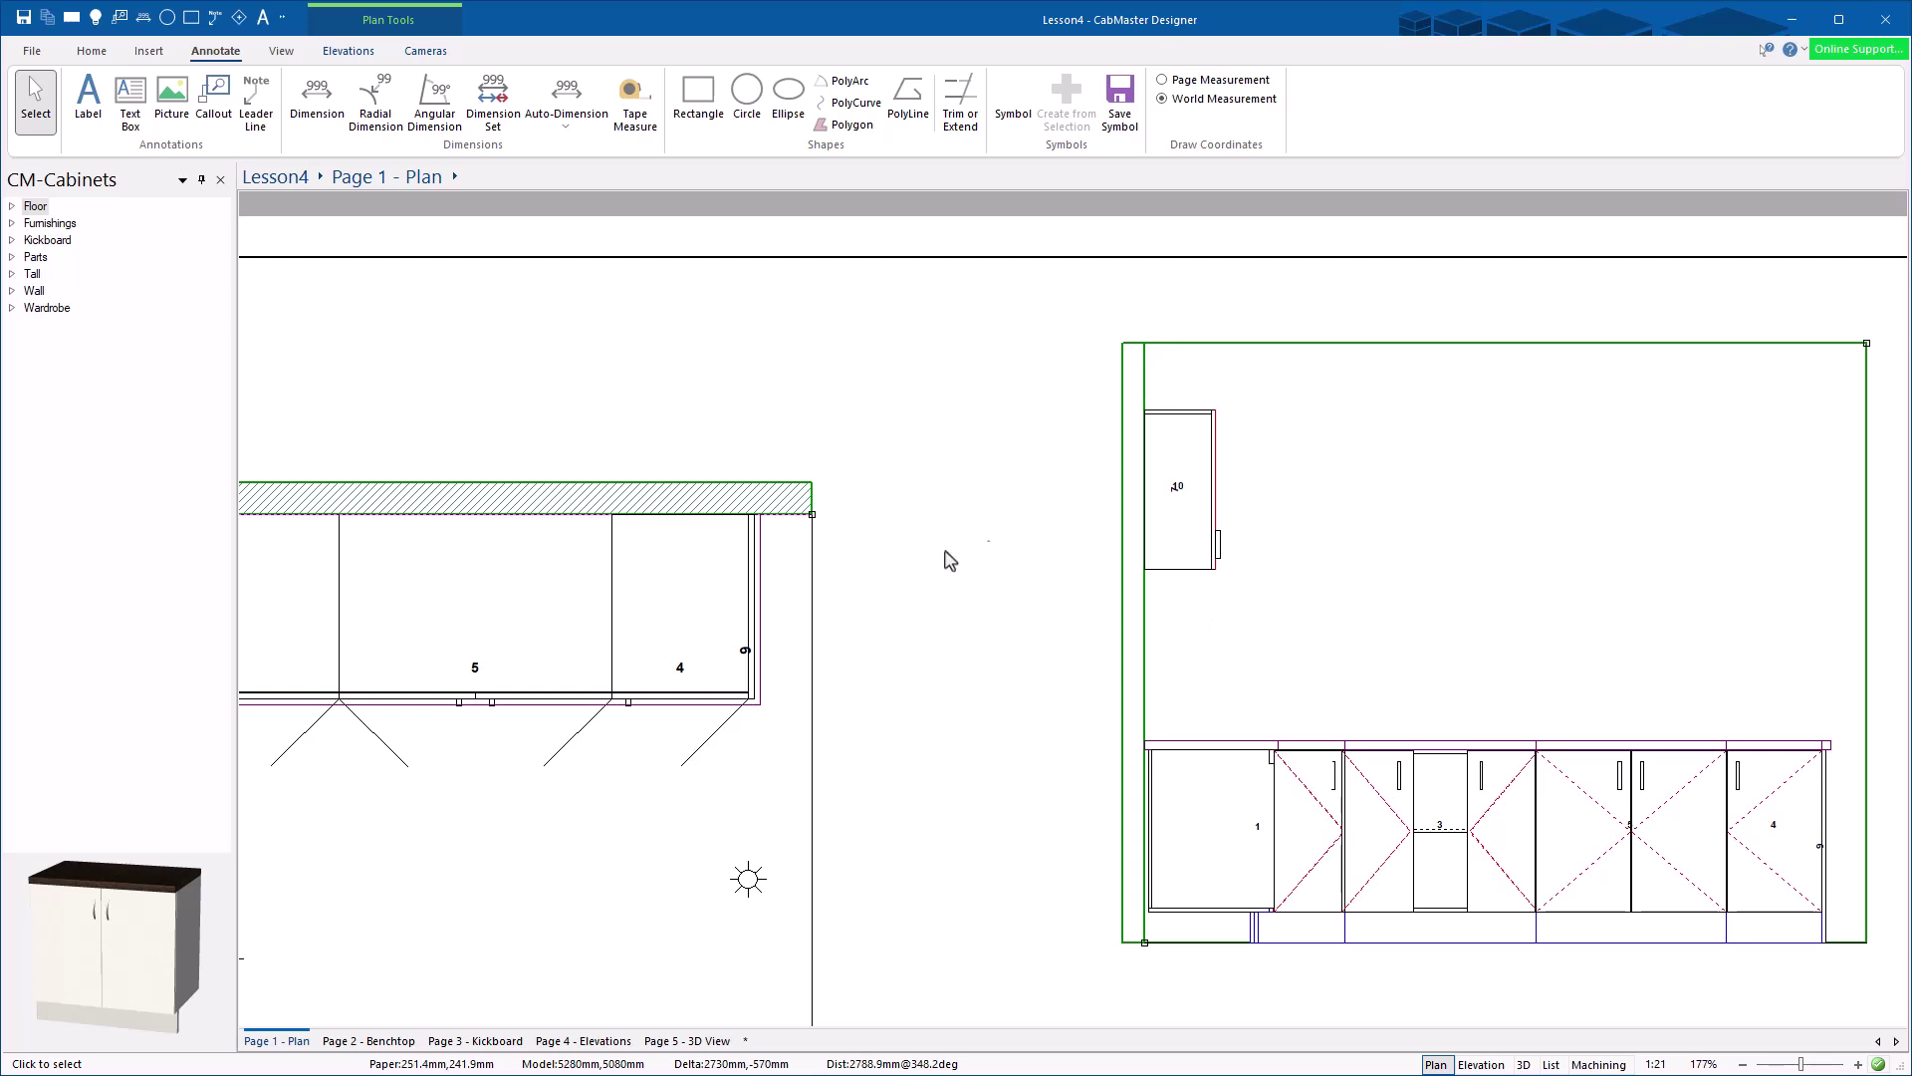
pyautogui.scroll(-2, 951, 567)
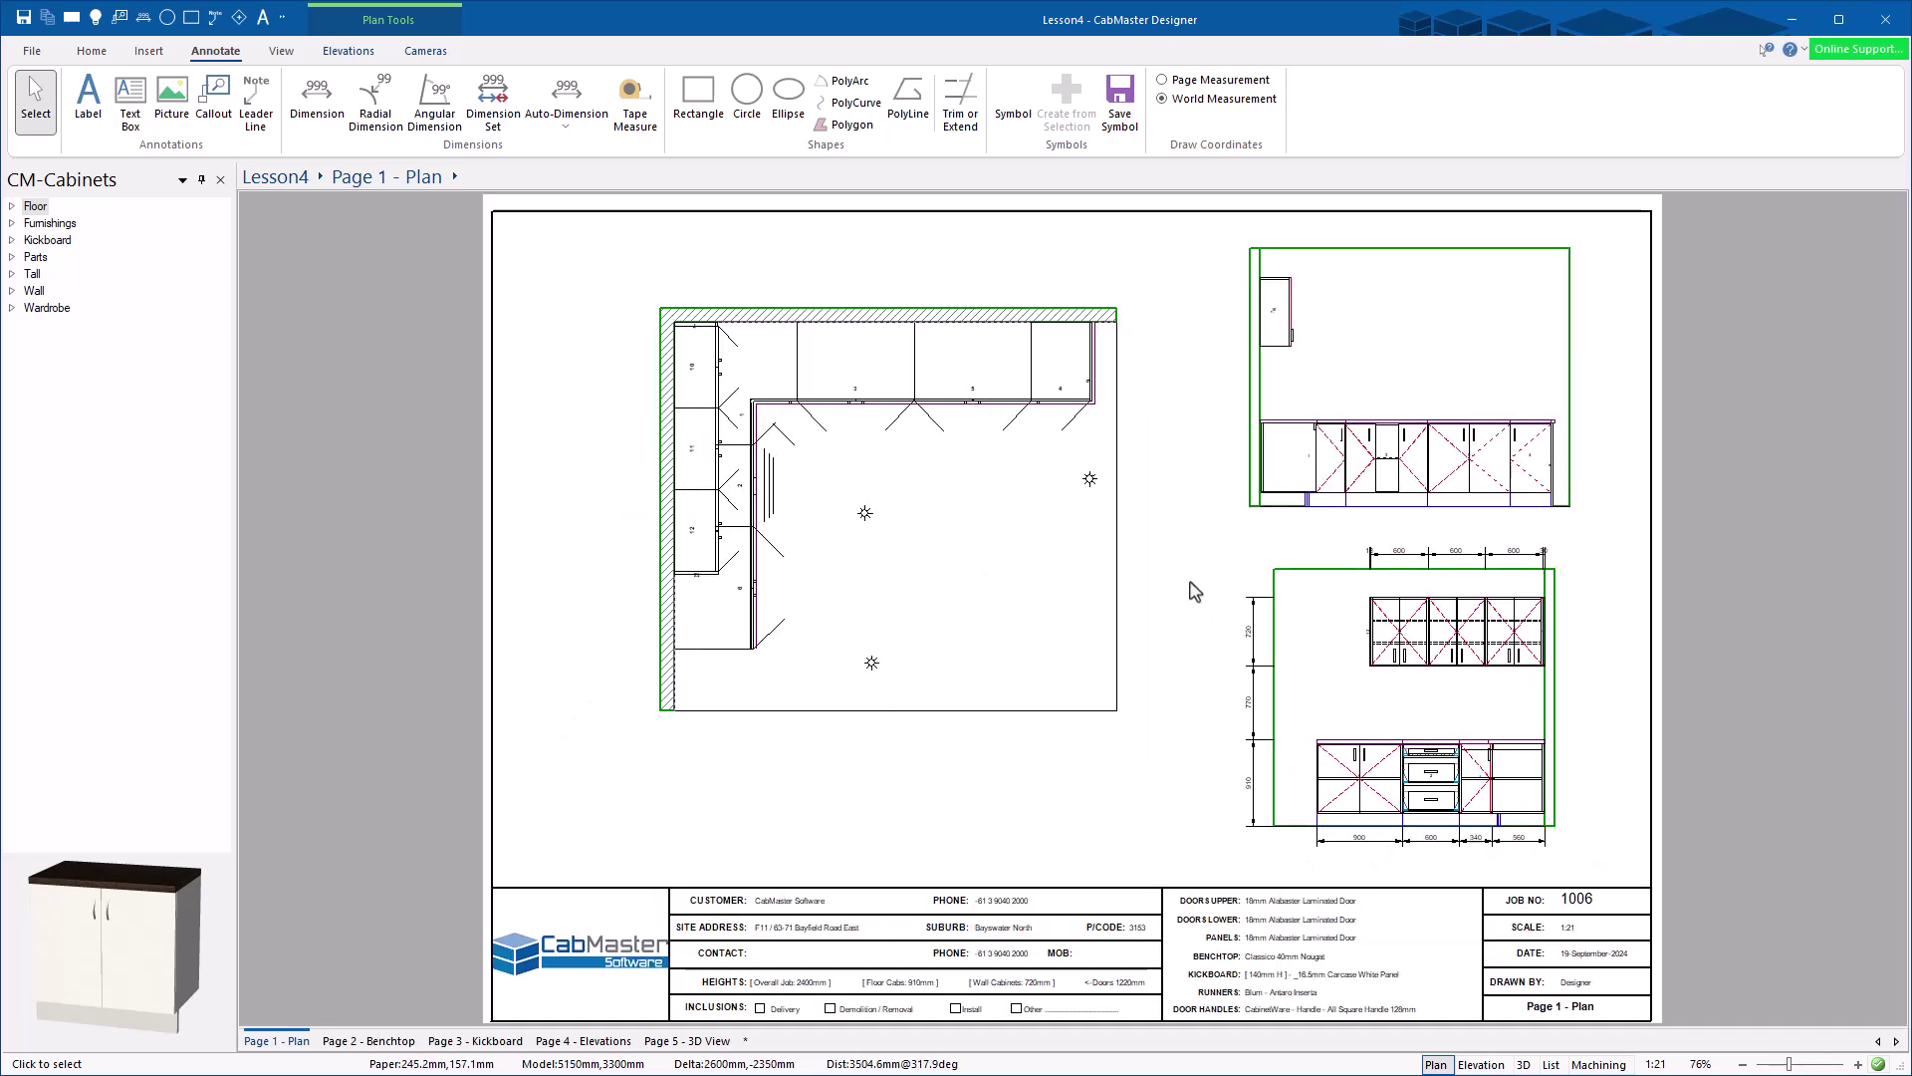
pyautogui.rightClick(1261, 508)
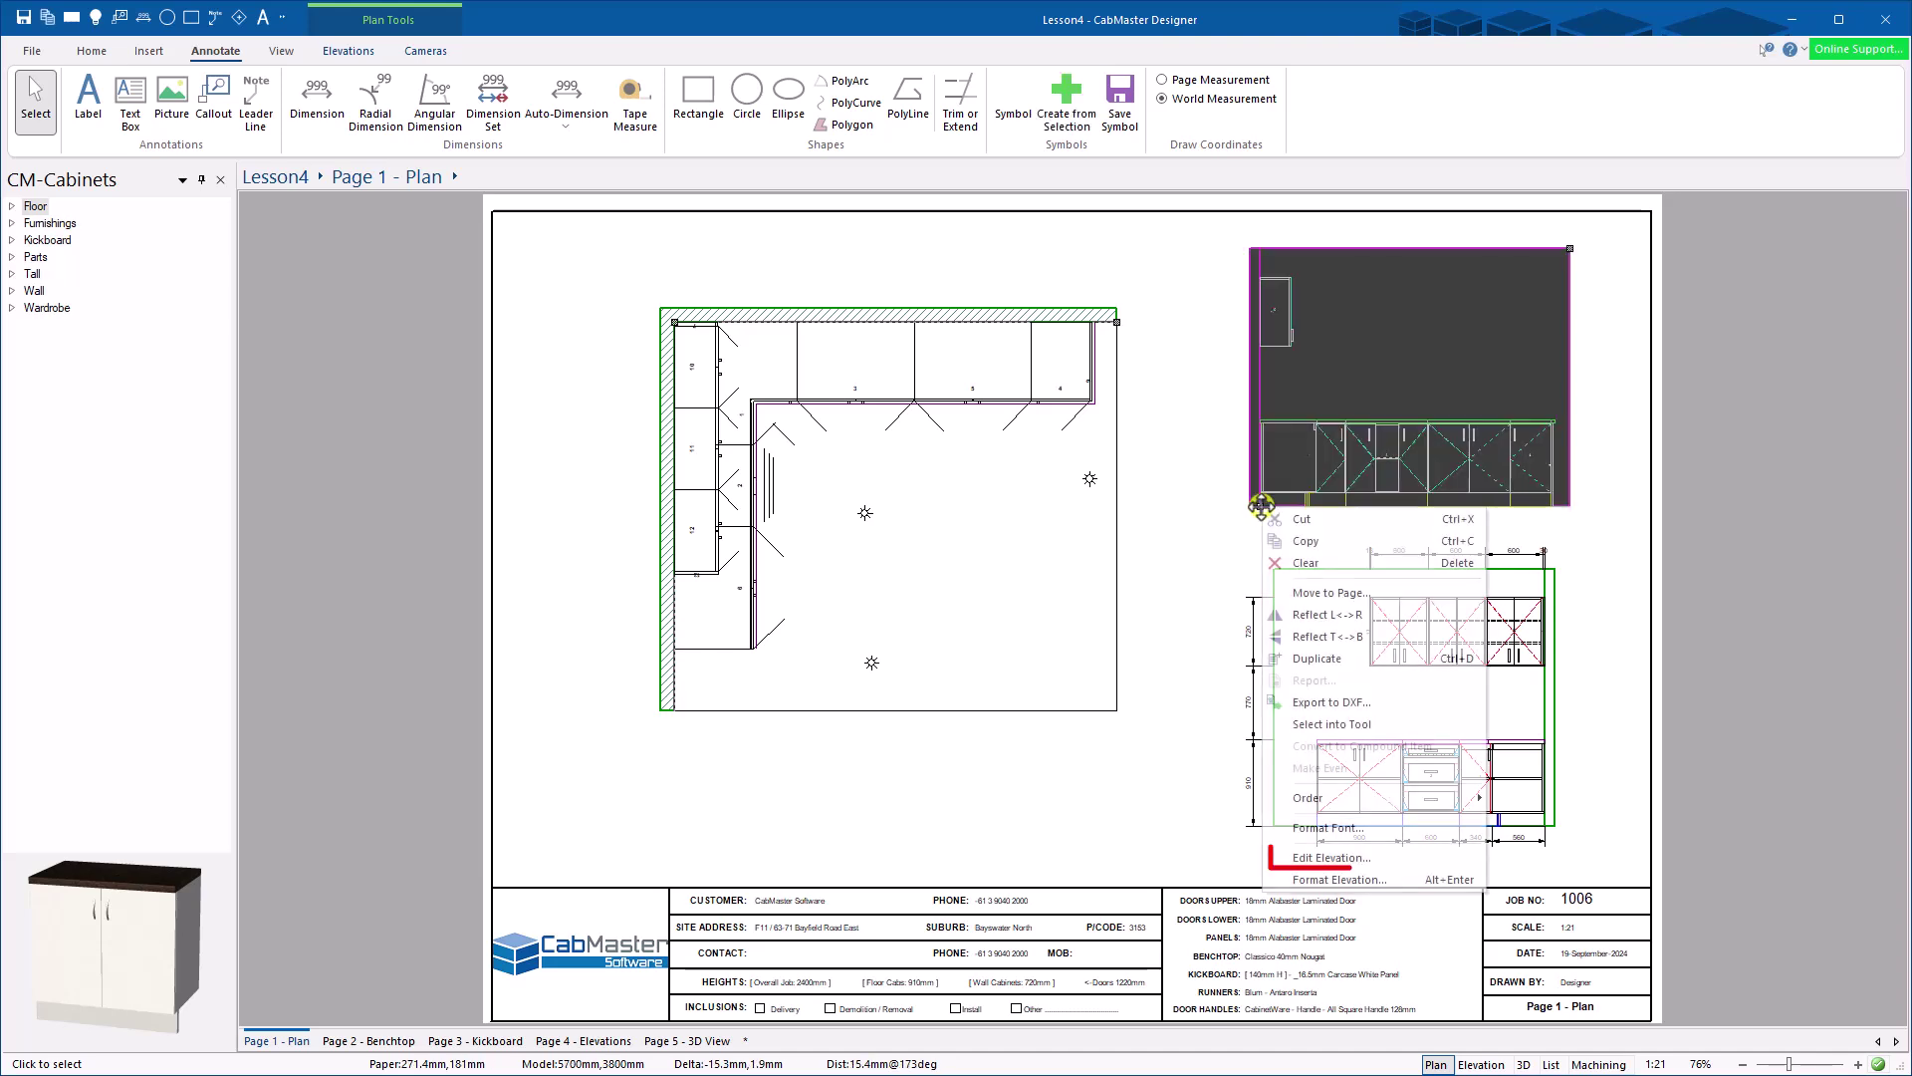
pyautogui.click(1332, 857)
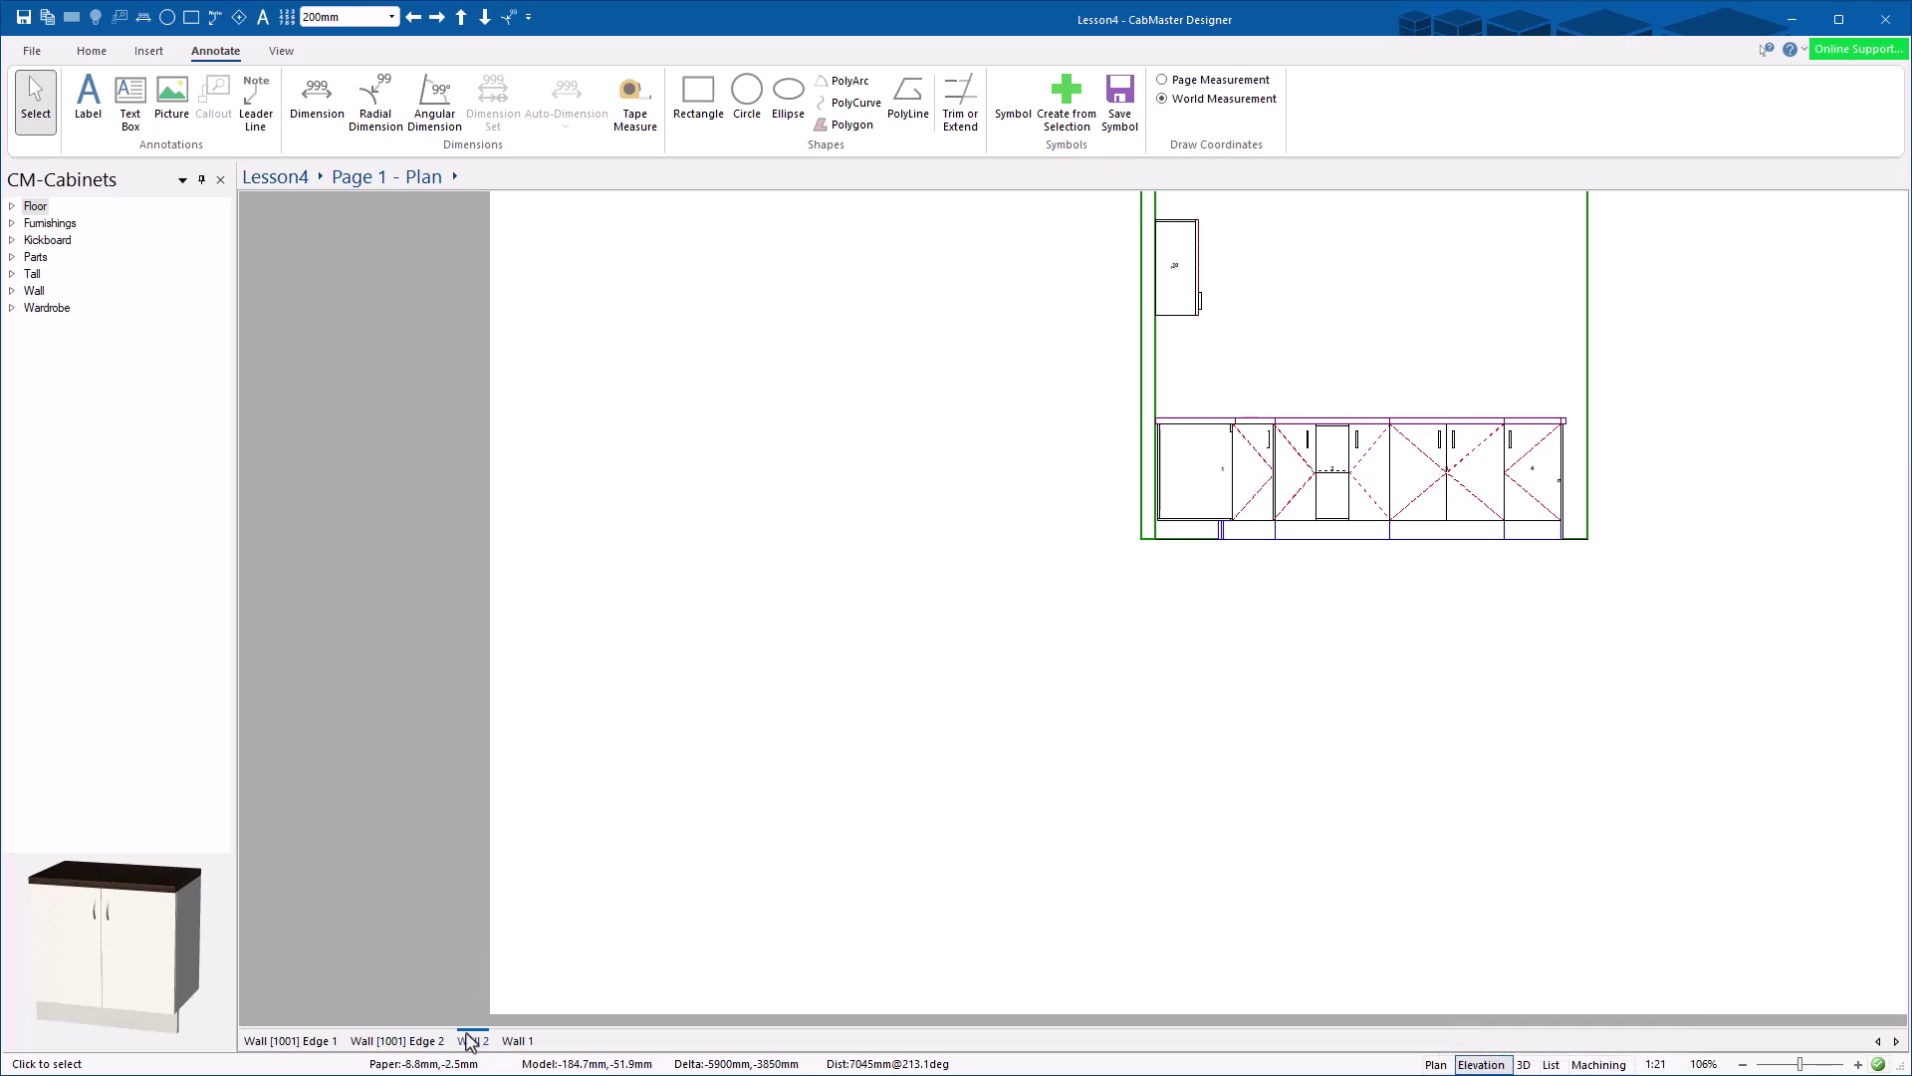
pyautogui.click(518, 1040)
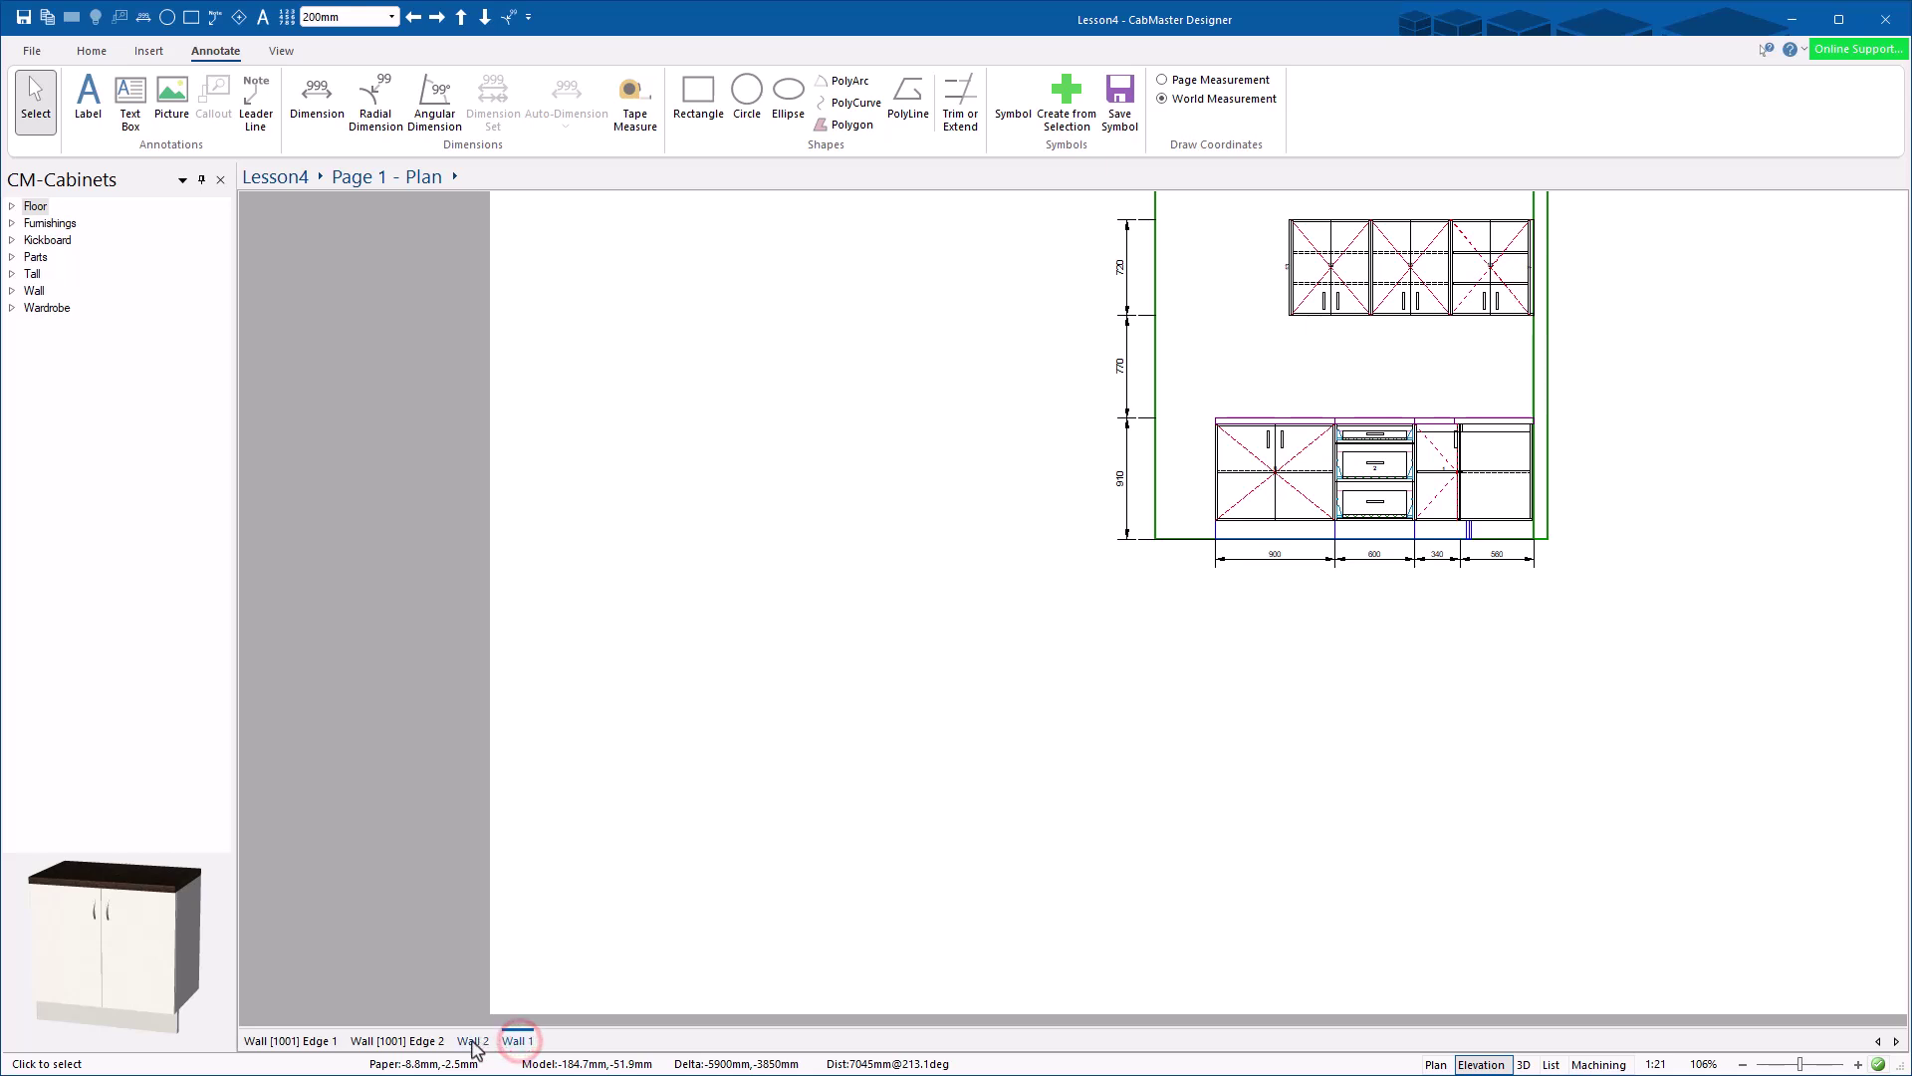
pyautogui.click(473, 1041)
# Step: Place the site address label in the empty wall area above the base cabinets of the Wall 2 elevation
pyautogui.scroll(-1, 892, 835)
pyautogui.scroll(5, 1225, 337)
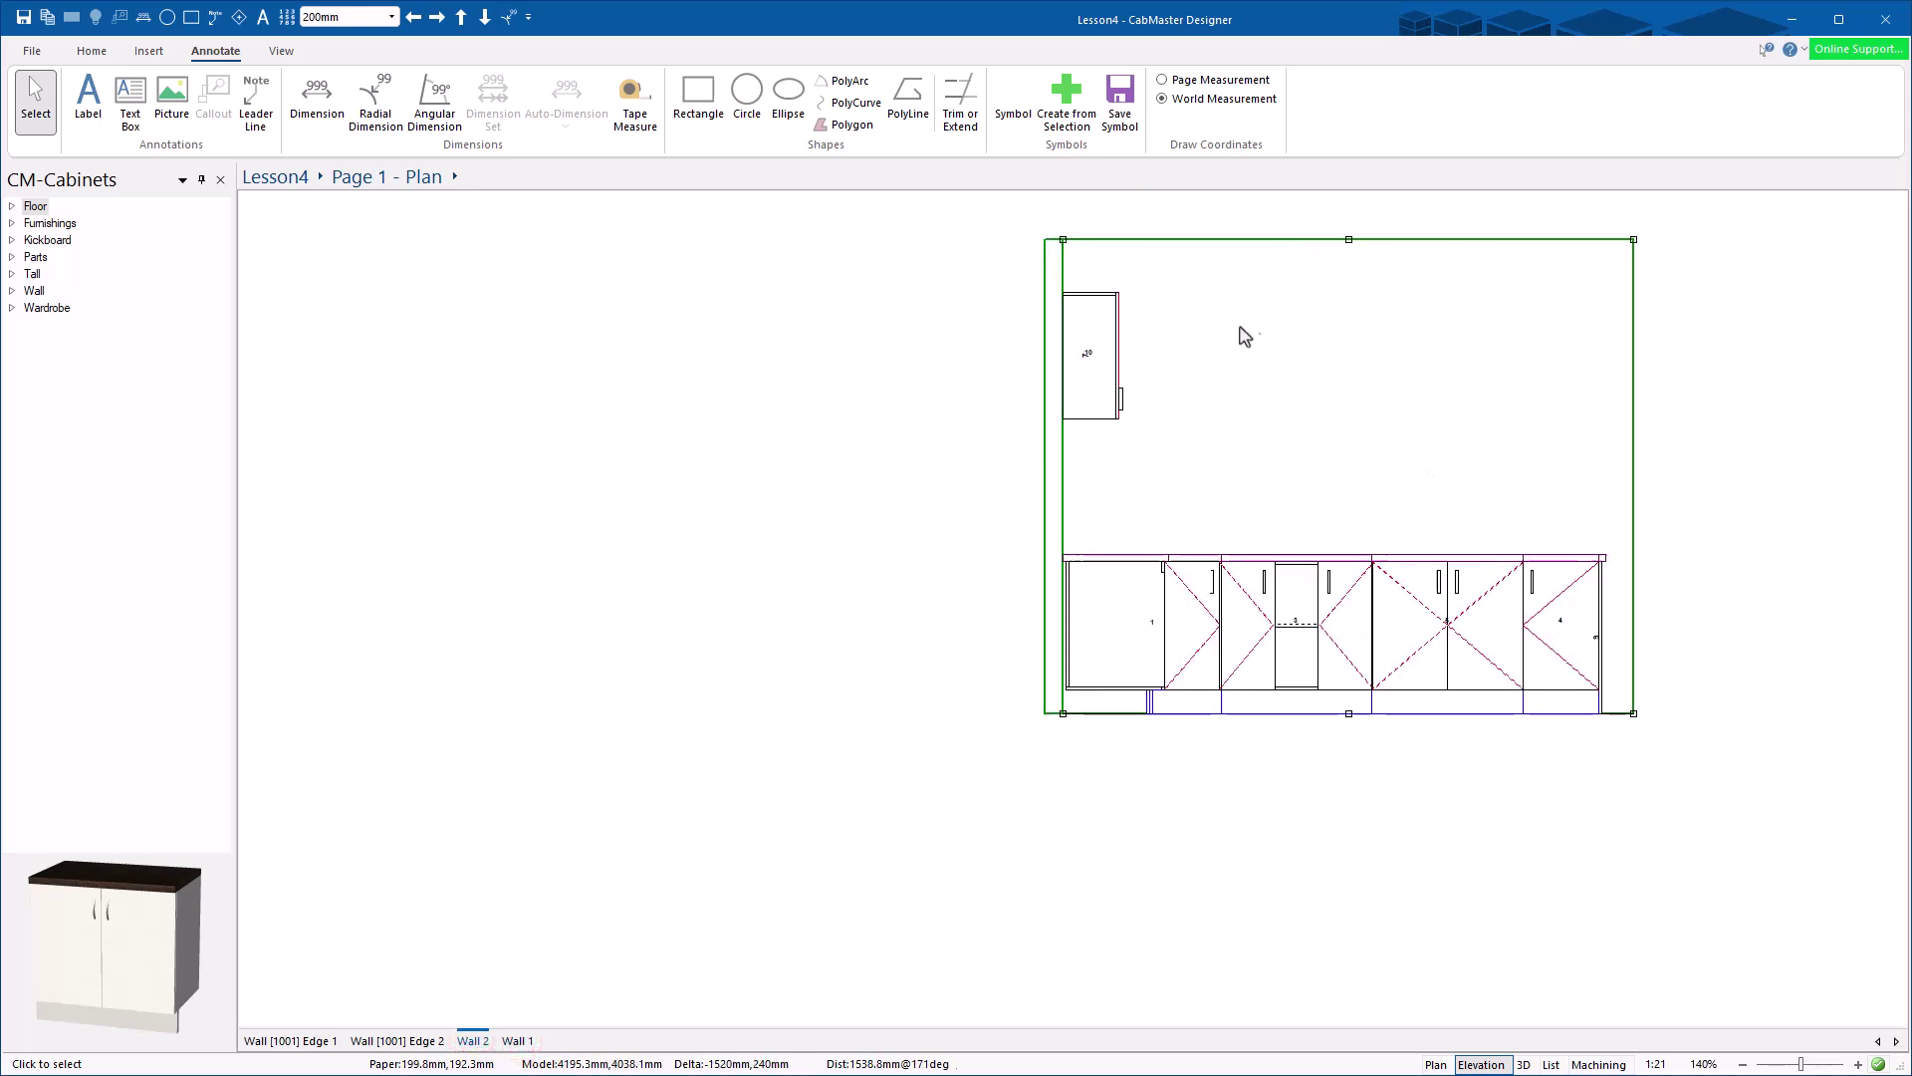
pyautogui.click(88, 95)
pyautogui.click(1337, 360)
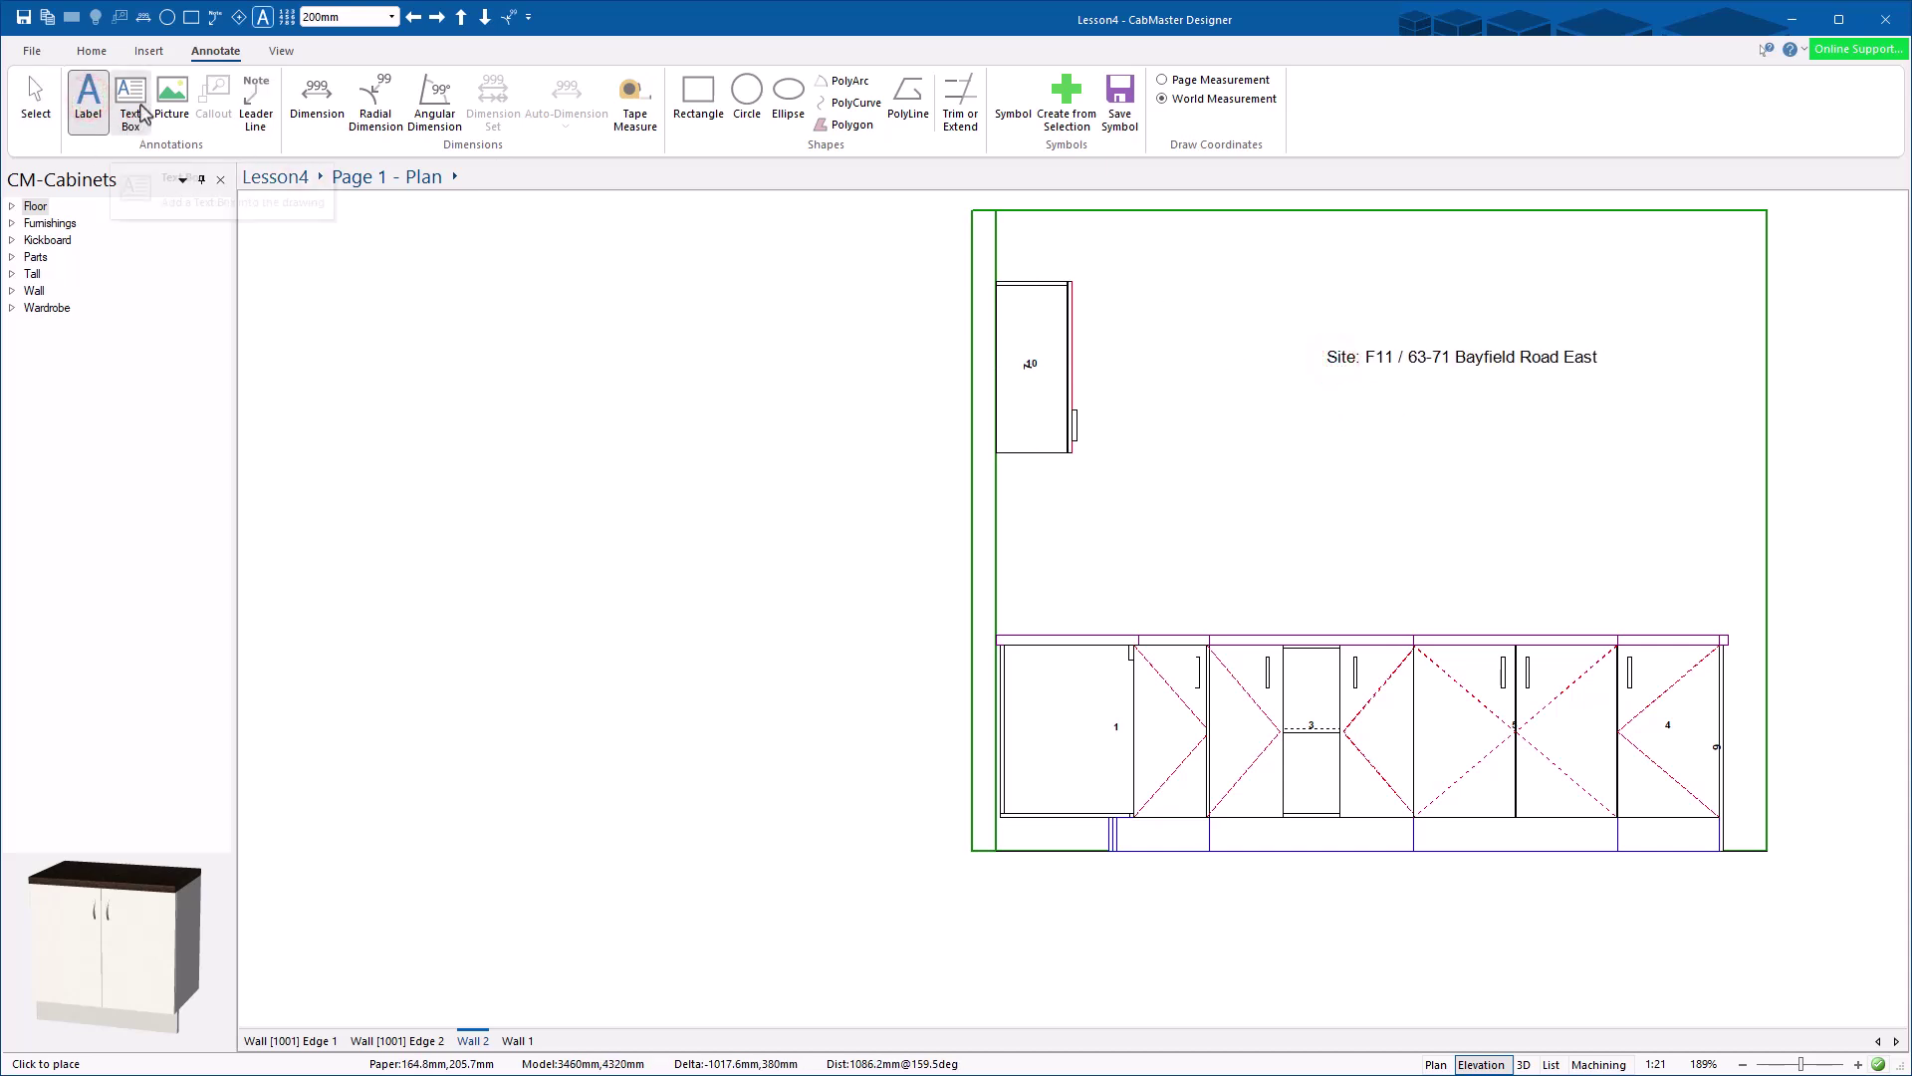
# Step: Add a Note leader line pointing to a base cabinet door in the Wall 2 elevation and return to the plan
pyautogui.click(256, 102)
pyautogui.click(1258, 658)
pyautogui.click(1349, 536)
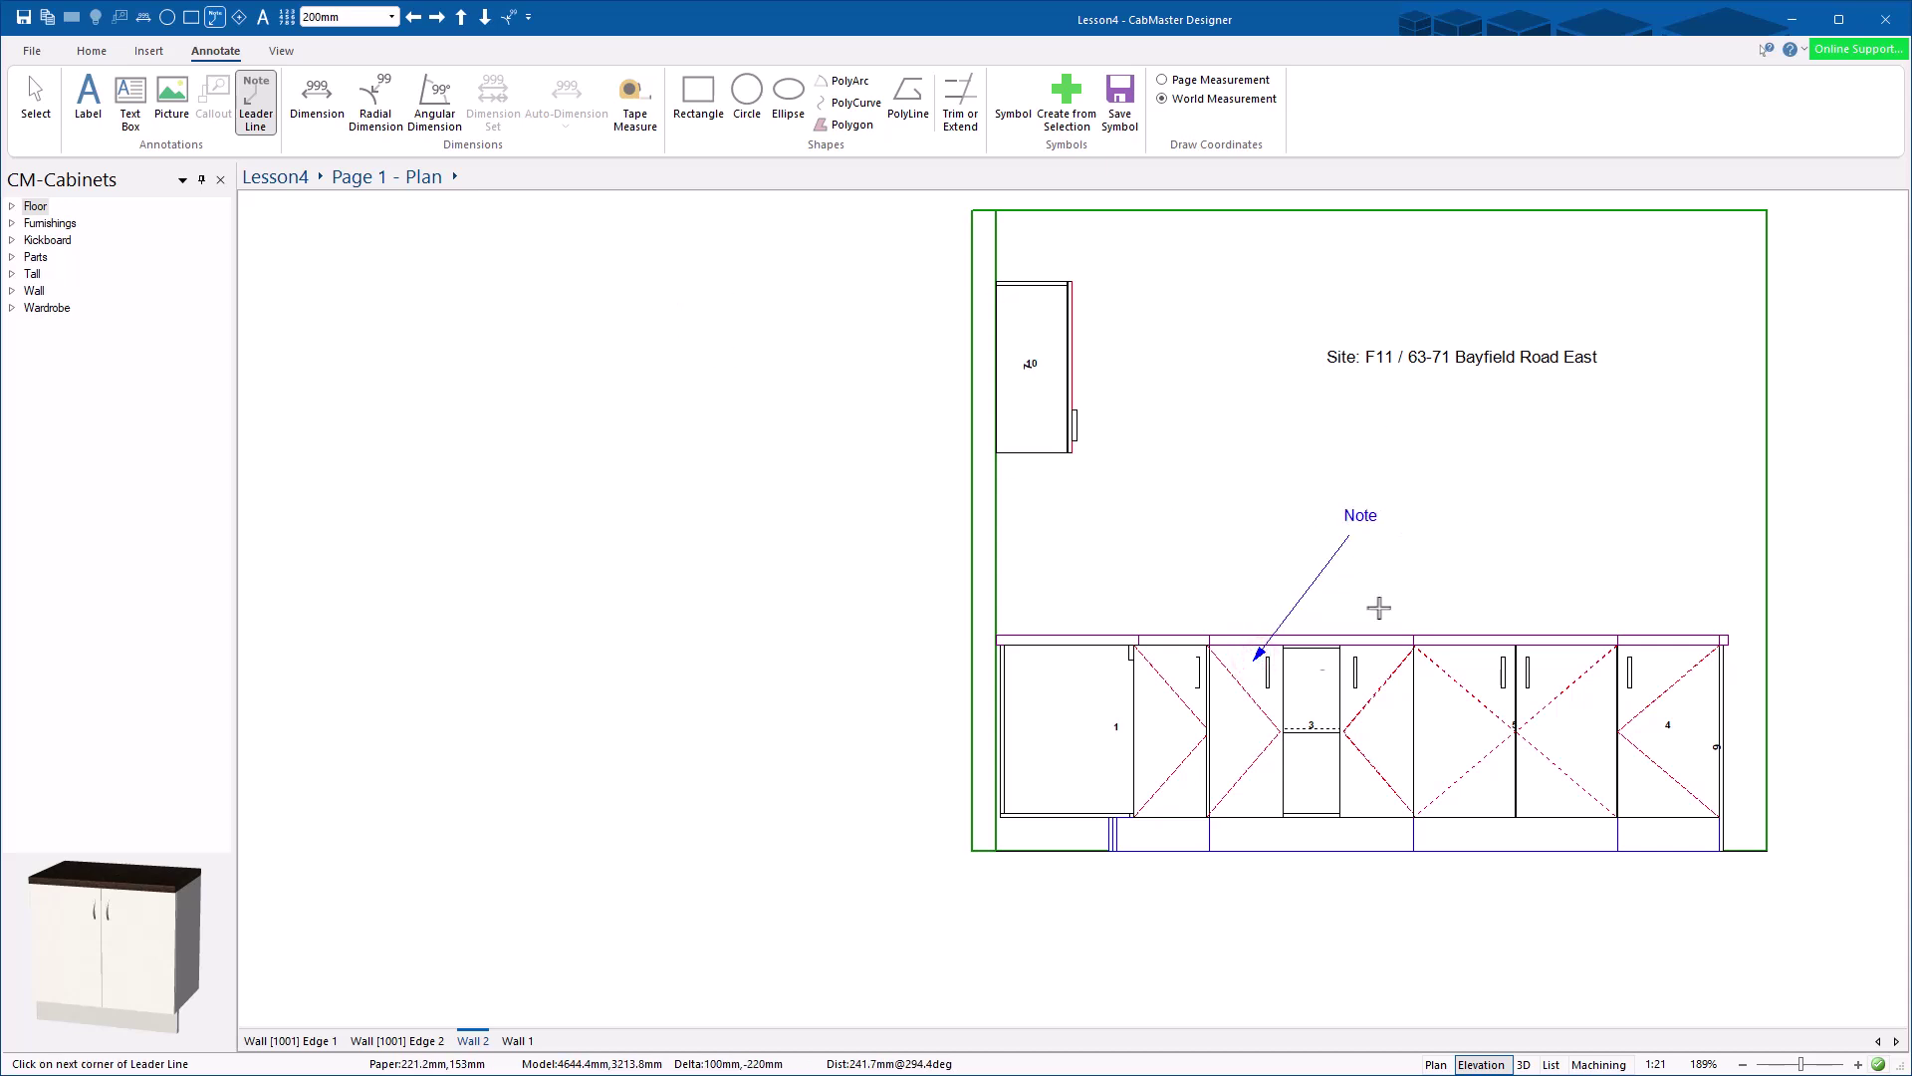
pyautogui.click(1437, 1063)
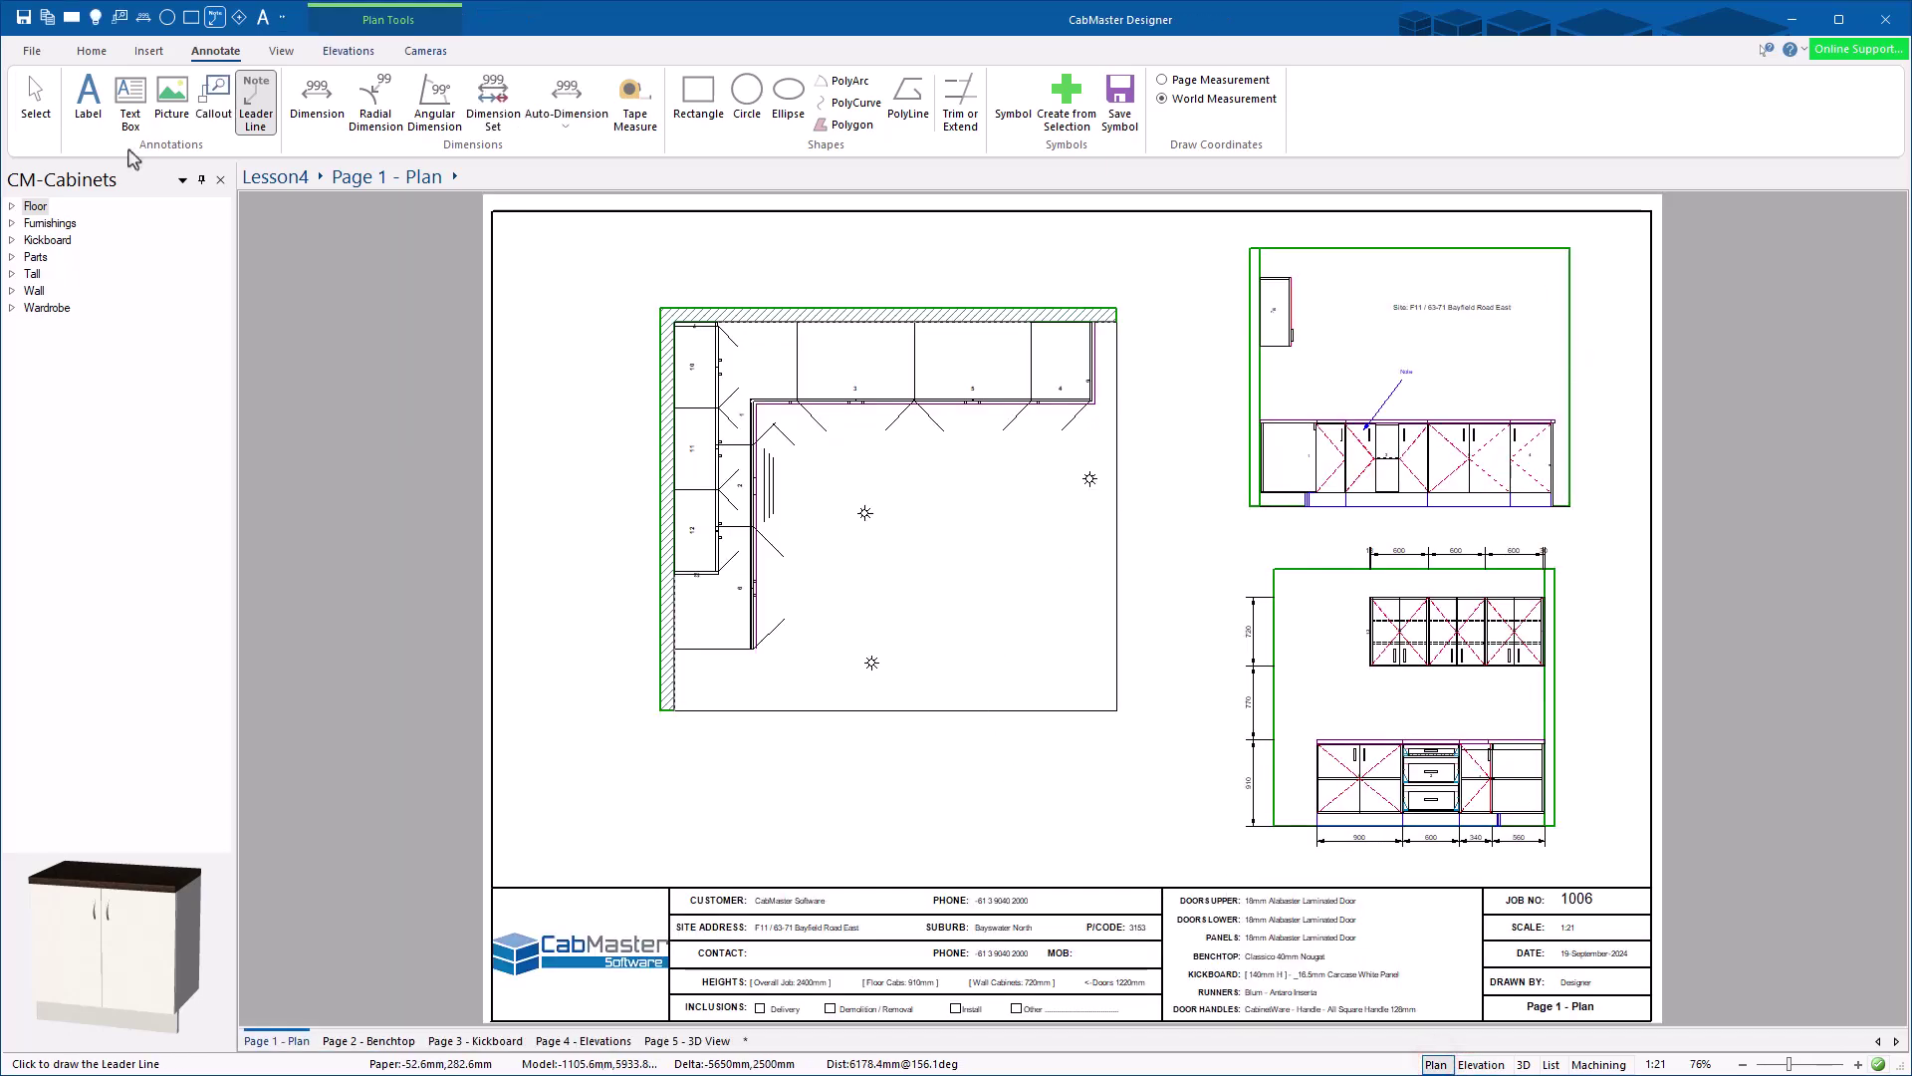
# Step: Reopen the Wall 2 elevation, move the note text almost directly above its arrowhead, and return to the plan
pyautogui.click(36, 100)
pyautogui.click(1407, 302)
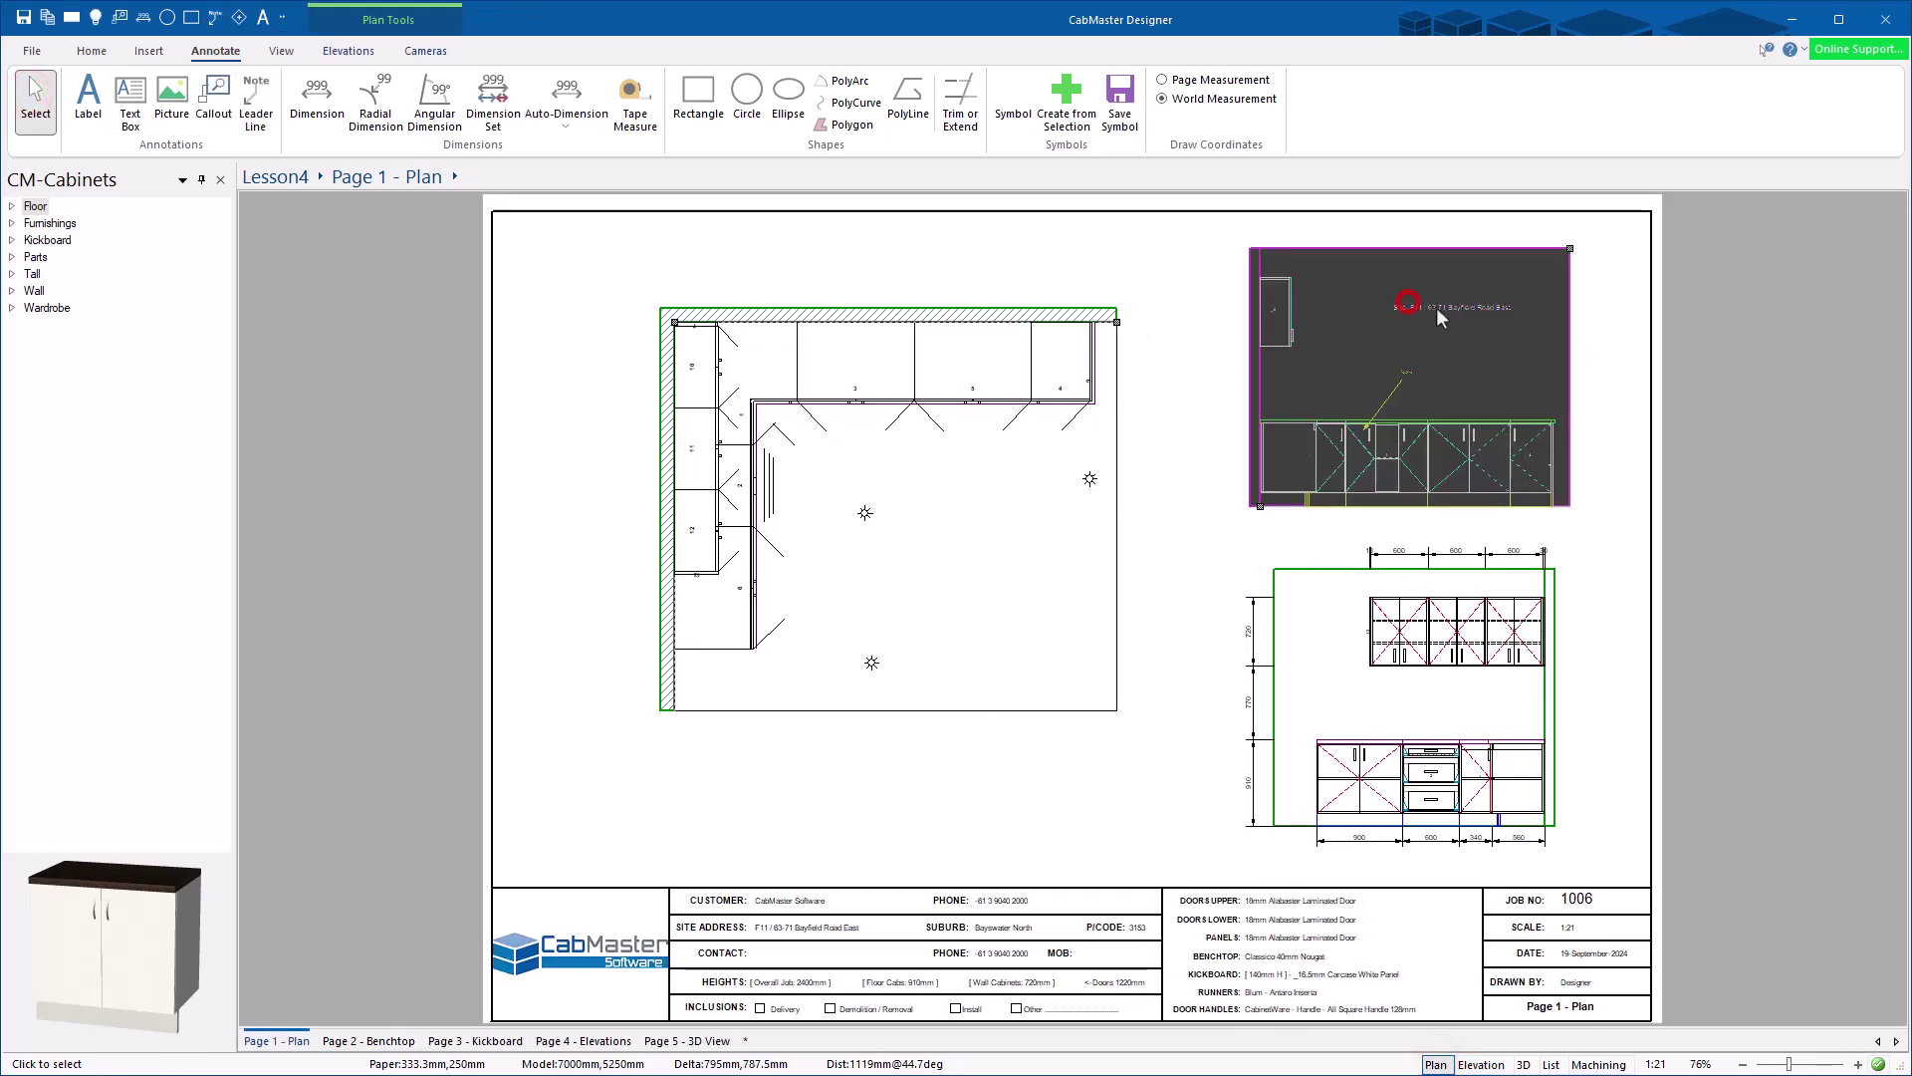
pyautogui.scroll(4, 1415, 305)
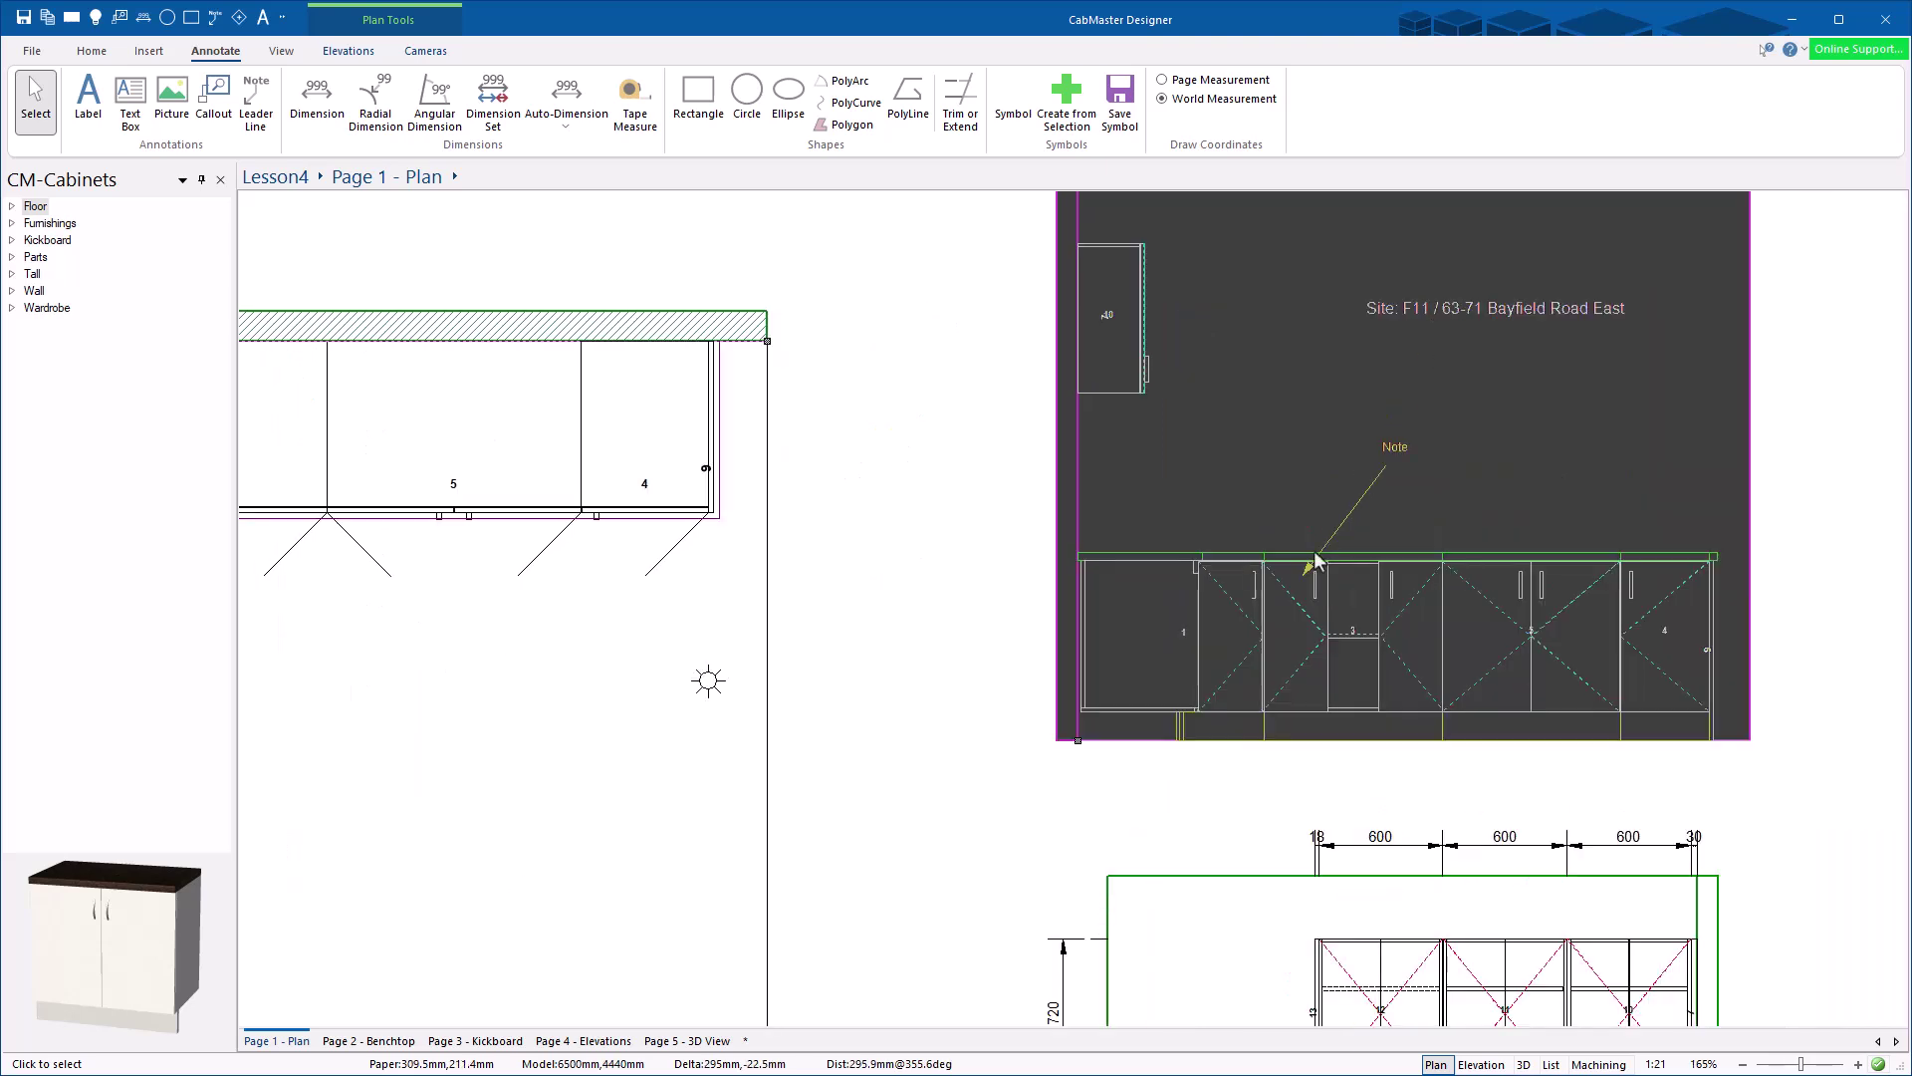
pyautogui.rightClick(1300, 498)
pyautogui.click(1364, 844)
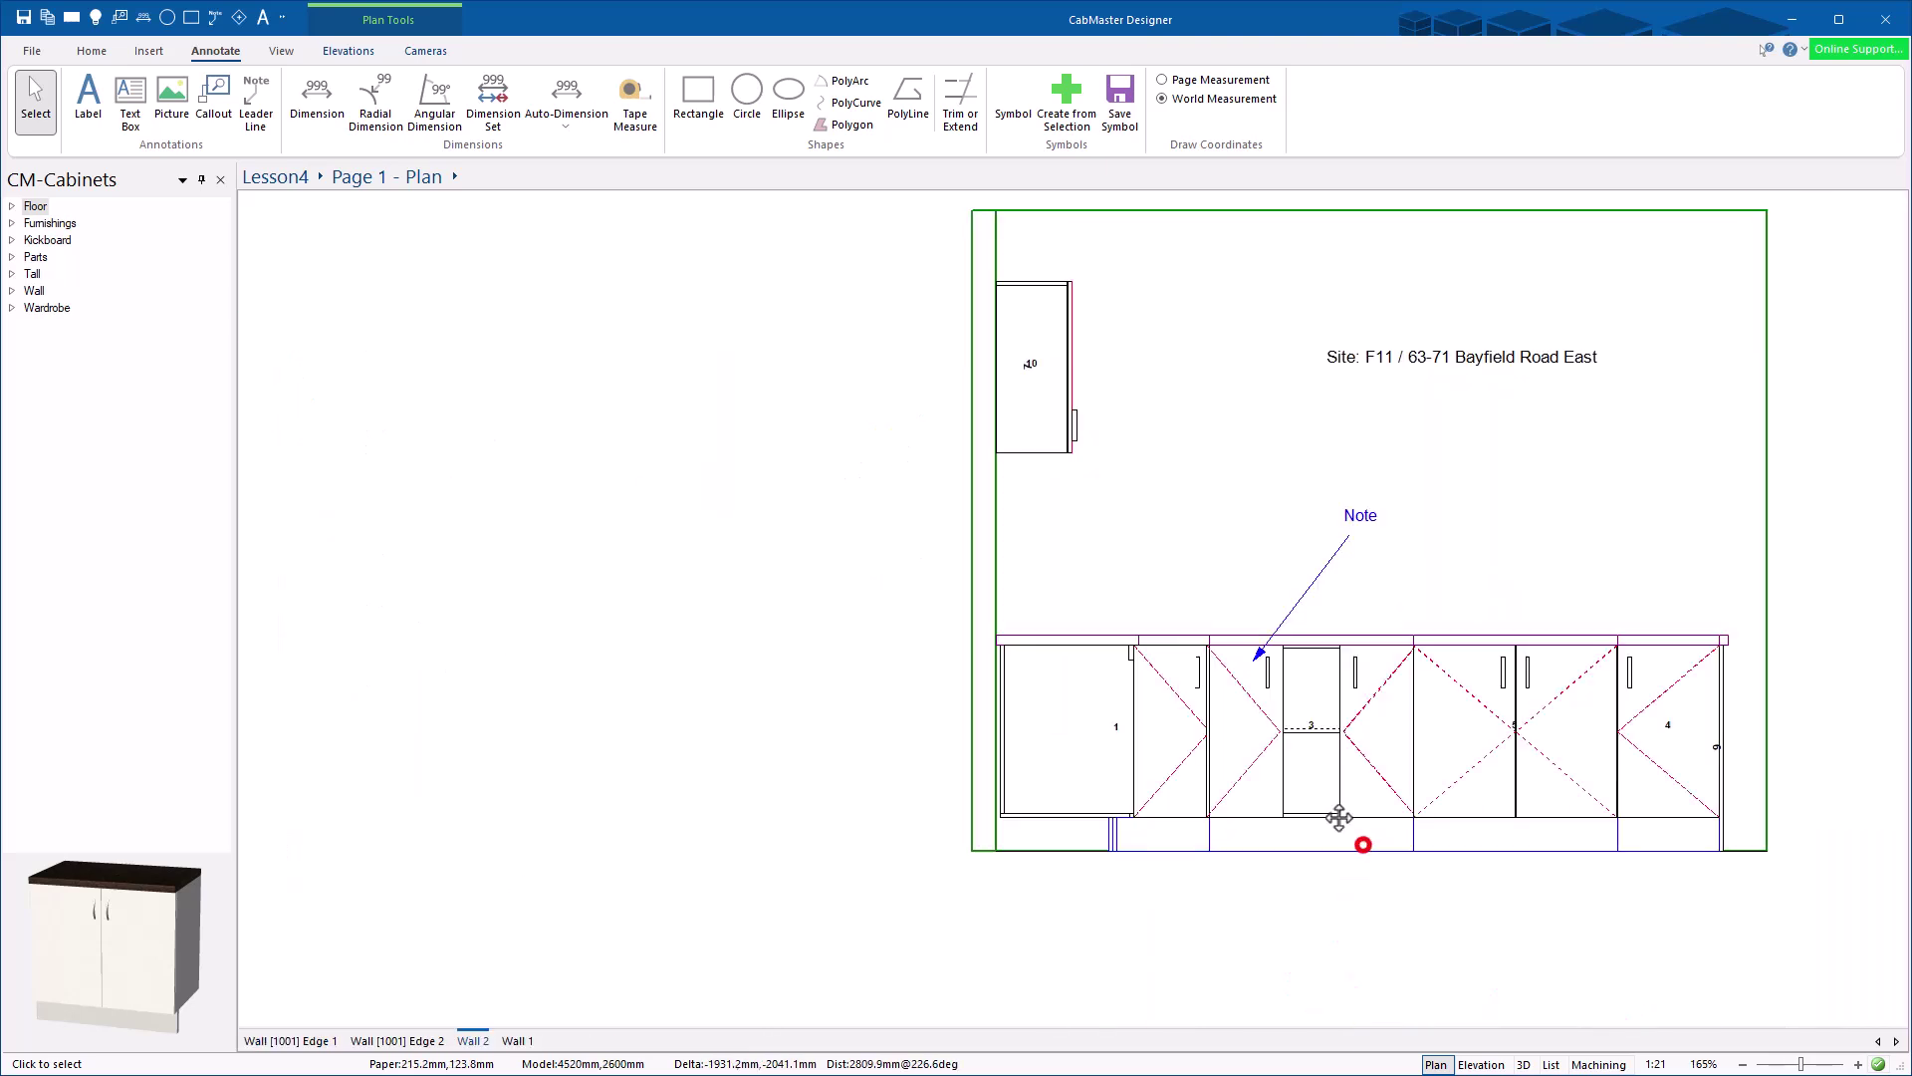
pyautogui.moveTo(1363, 515)
pyautogui.mouseDown()
pyautogui.moveTo(1246, 512)
pyautogui.moveTo(1265, 555)
pyautogui.mouseUp()
pyautogui.click(1435, 1064)
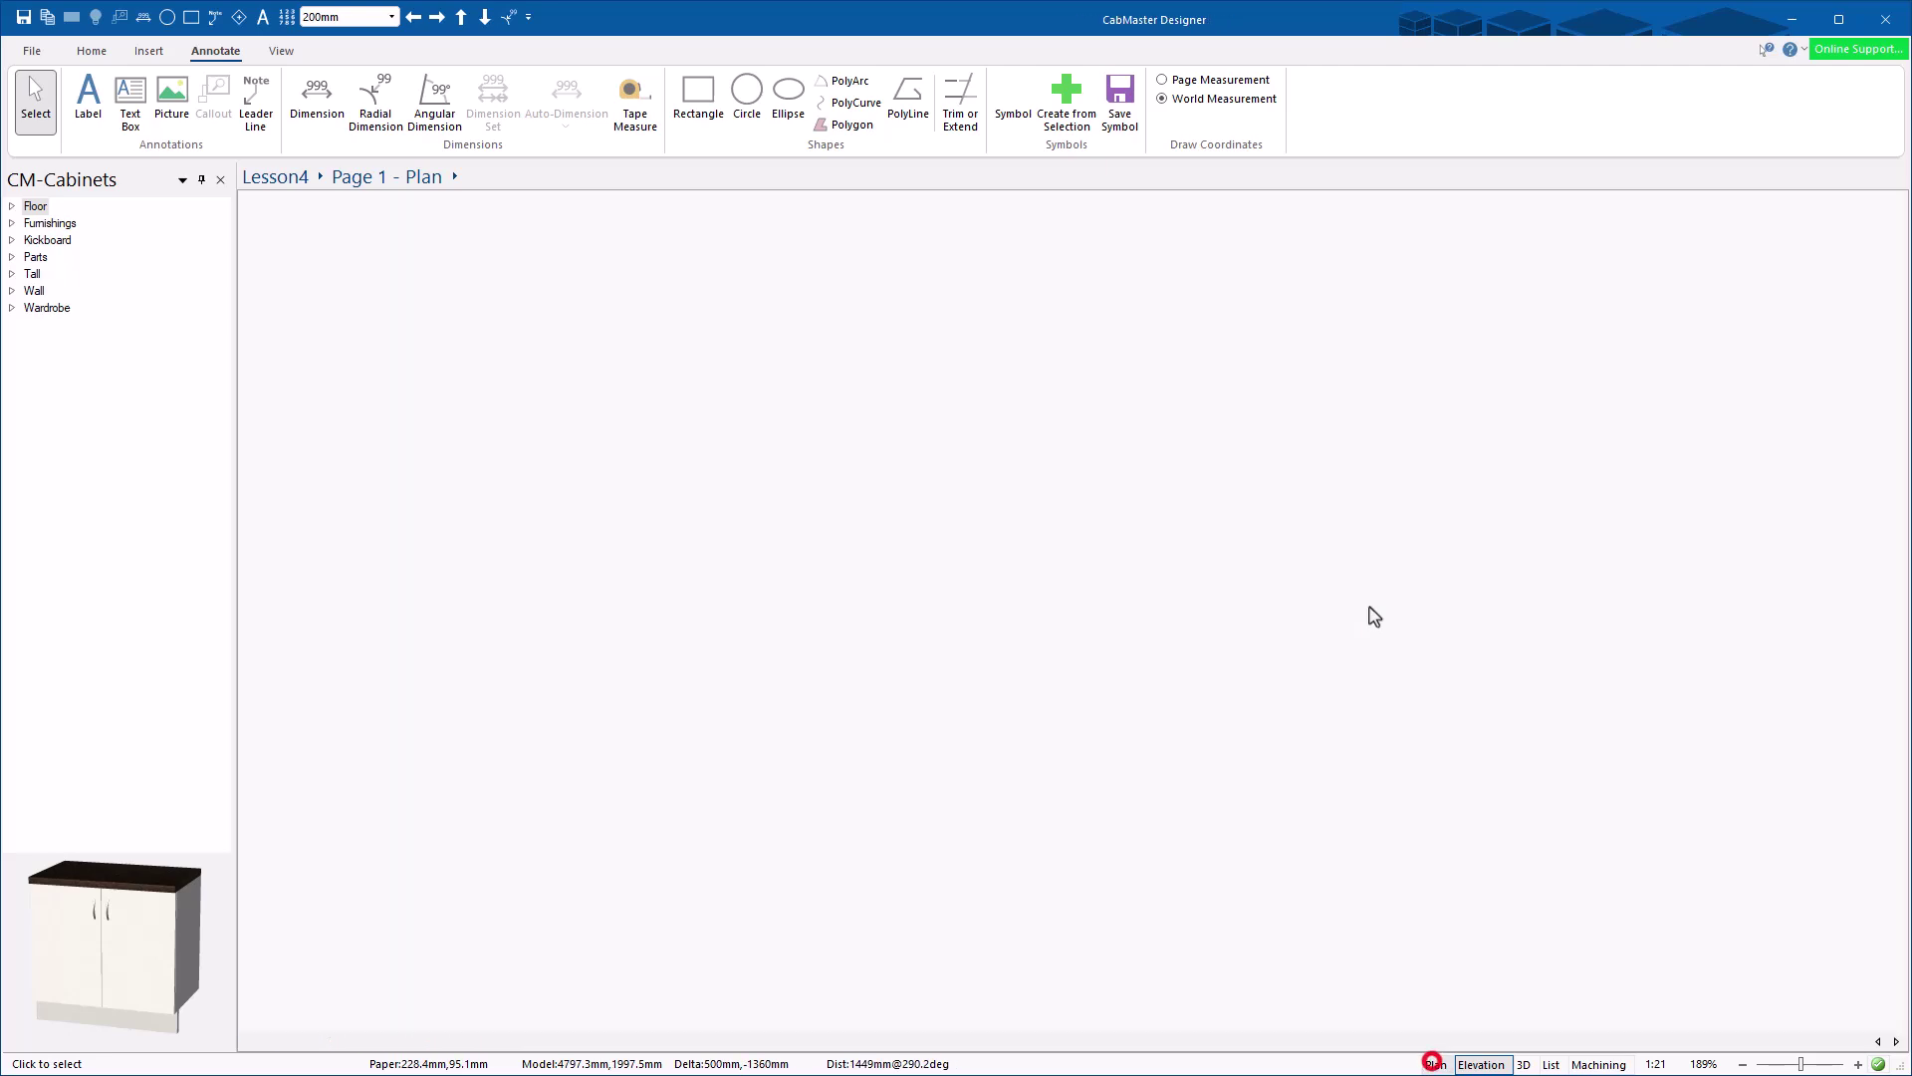
# Step: Draw a rectangle below the site address label in the Wall 2 elevation and return to the plan
pyautogui.doubleClick(895, 551)
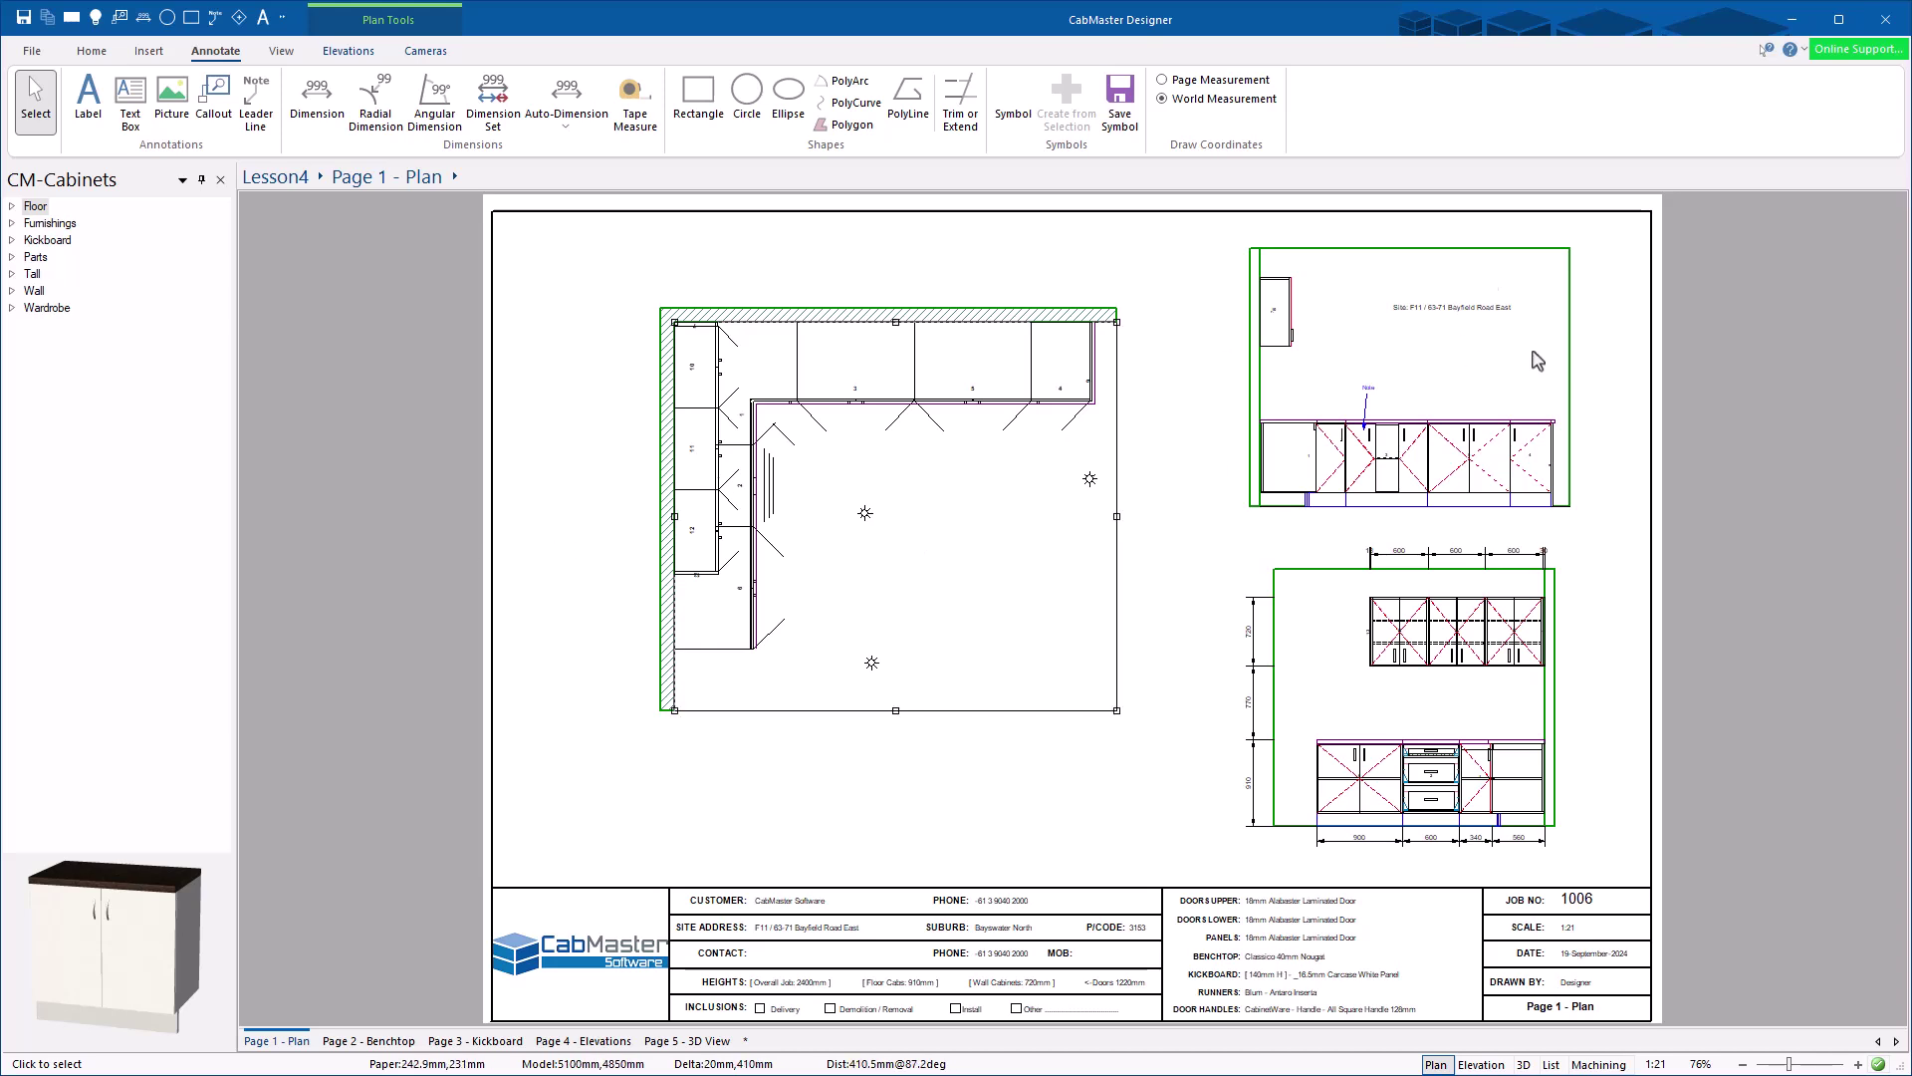
pyautogui.rightClick(1283, 364)
pyautogui.click(1356, 716)
pyautogui.click(692, 86)
pyautogui.moveTo(1354, 430); pyautogui.dragTo(1586, 512)
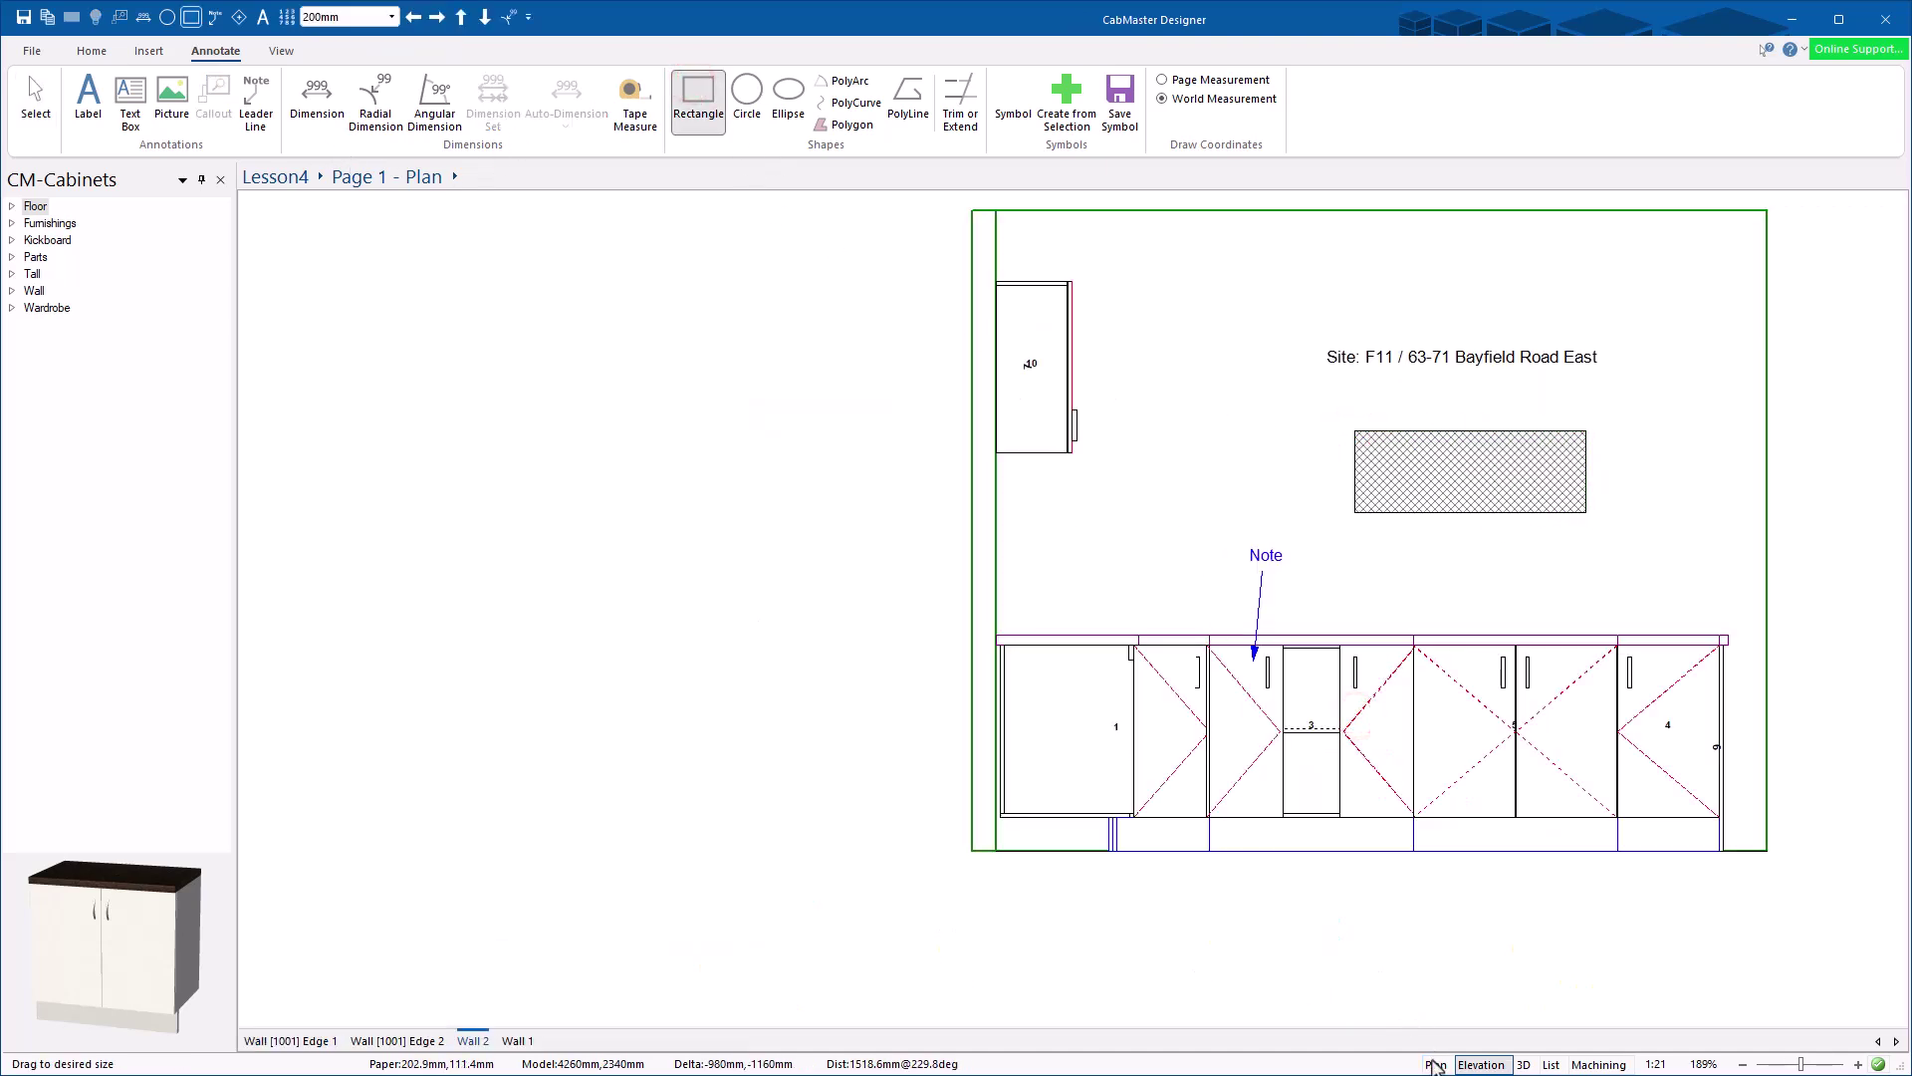
pyautogui.click(1434, 1064)
# Step: Delete both wall elevations placed beside the kitchen plan
pyautogui.click(37, 105)
pyautogui.click(1135, 271)
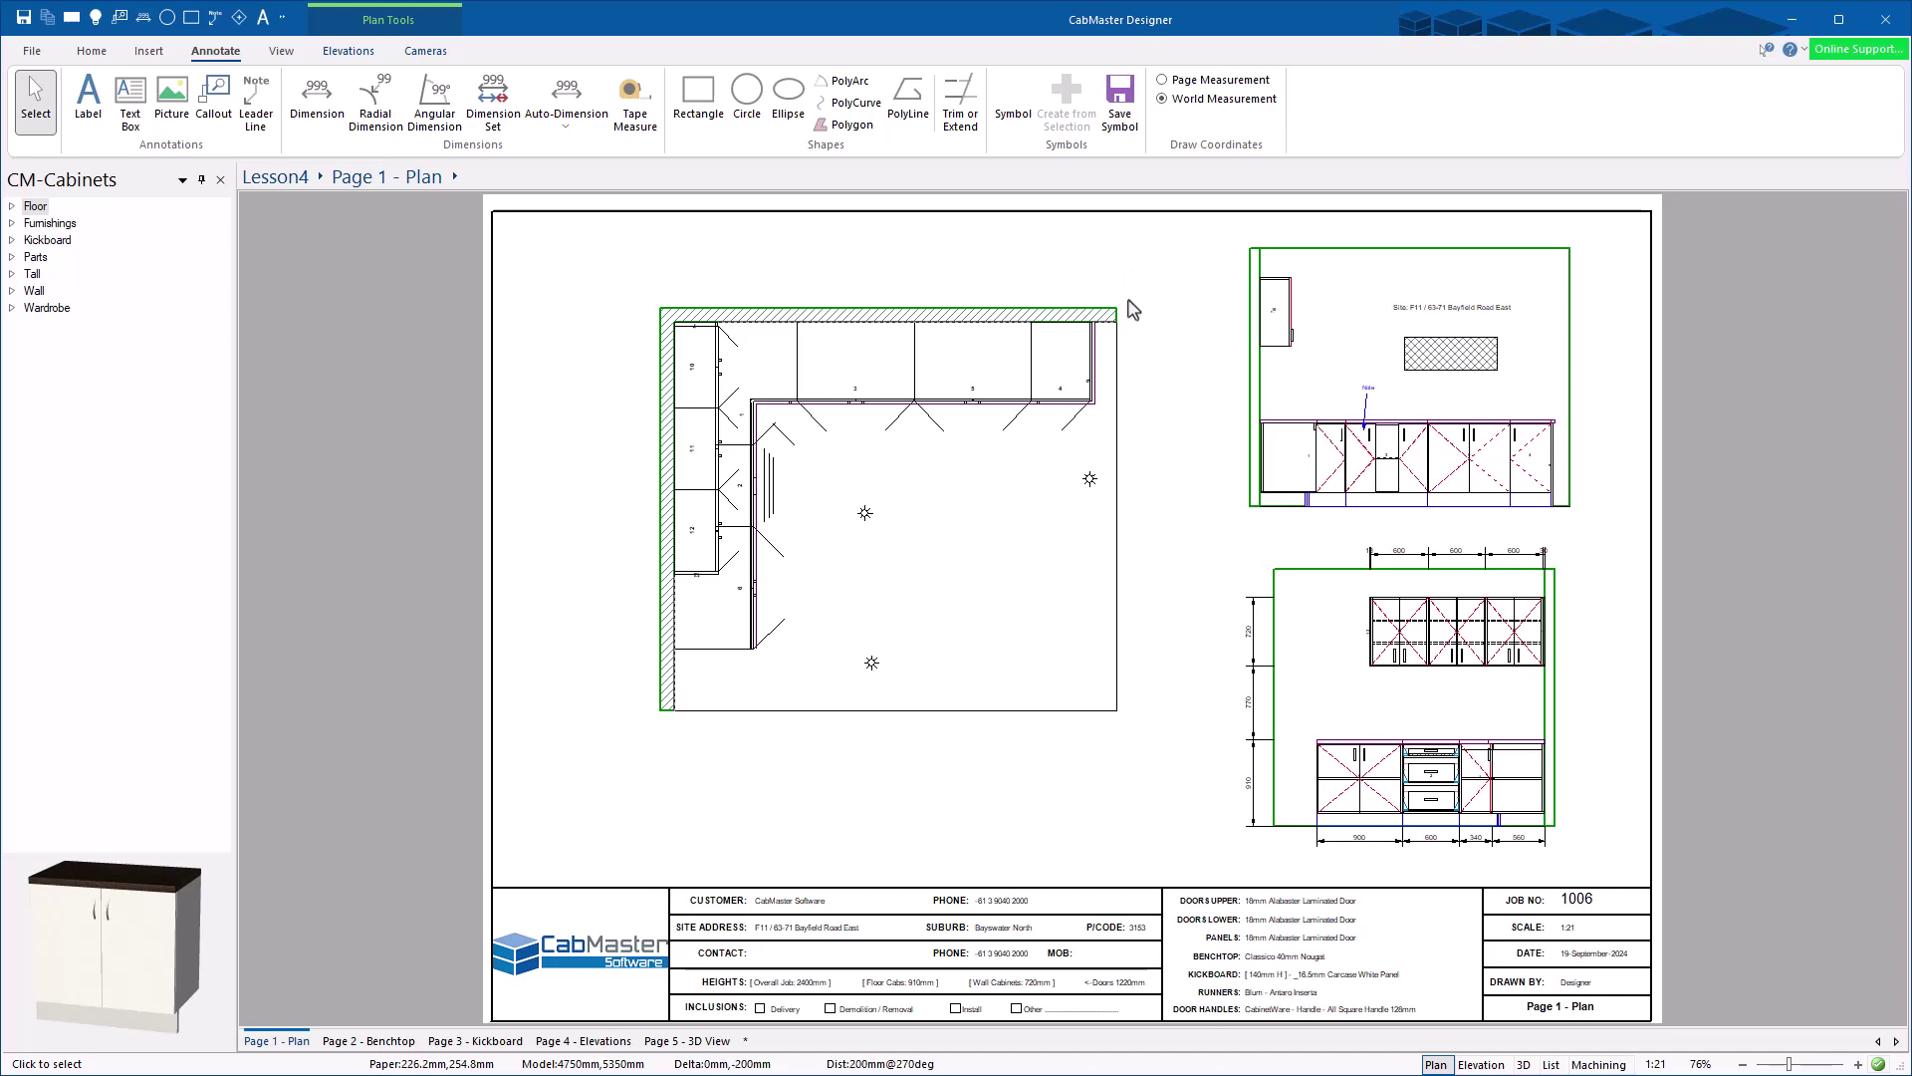
pyautogui.moveTo(1192, 401)
pyautogui.mouseDown()
pyautogui.moveTo(1317, 682)
pyautogui.moveTo(1583, 857)
pyautogui.mouseUp()
pyautogui.press('Delete')
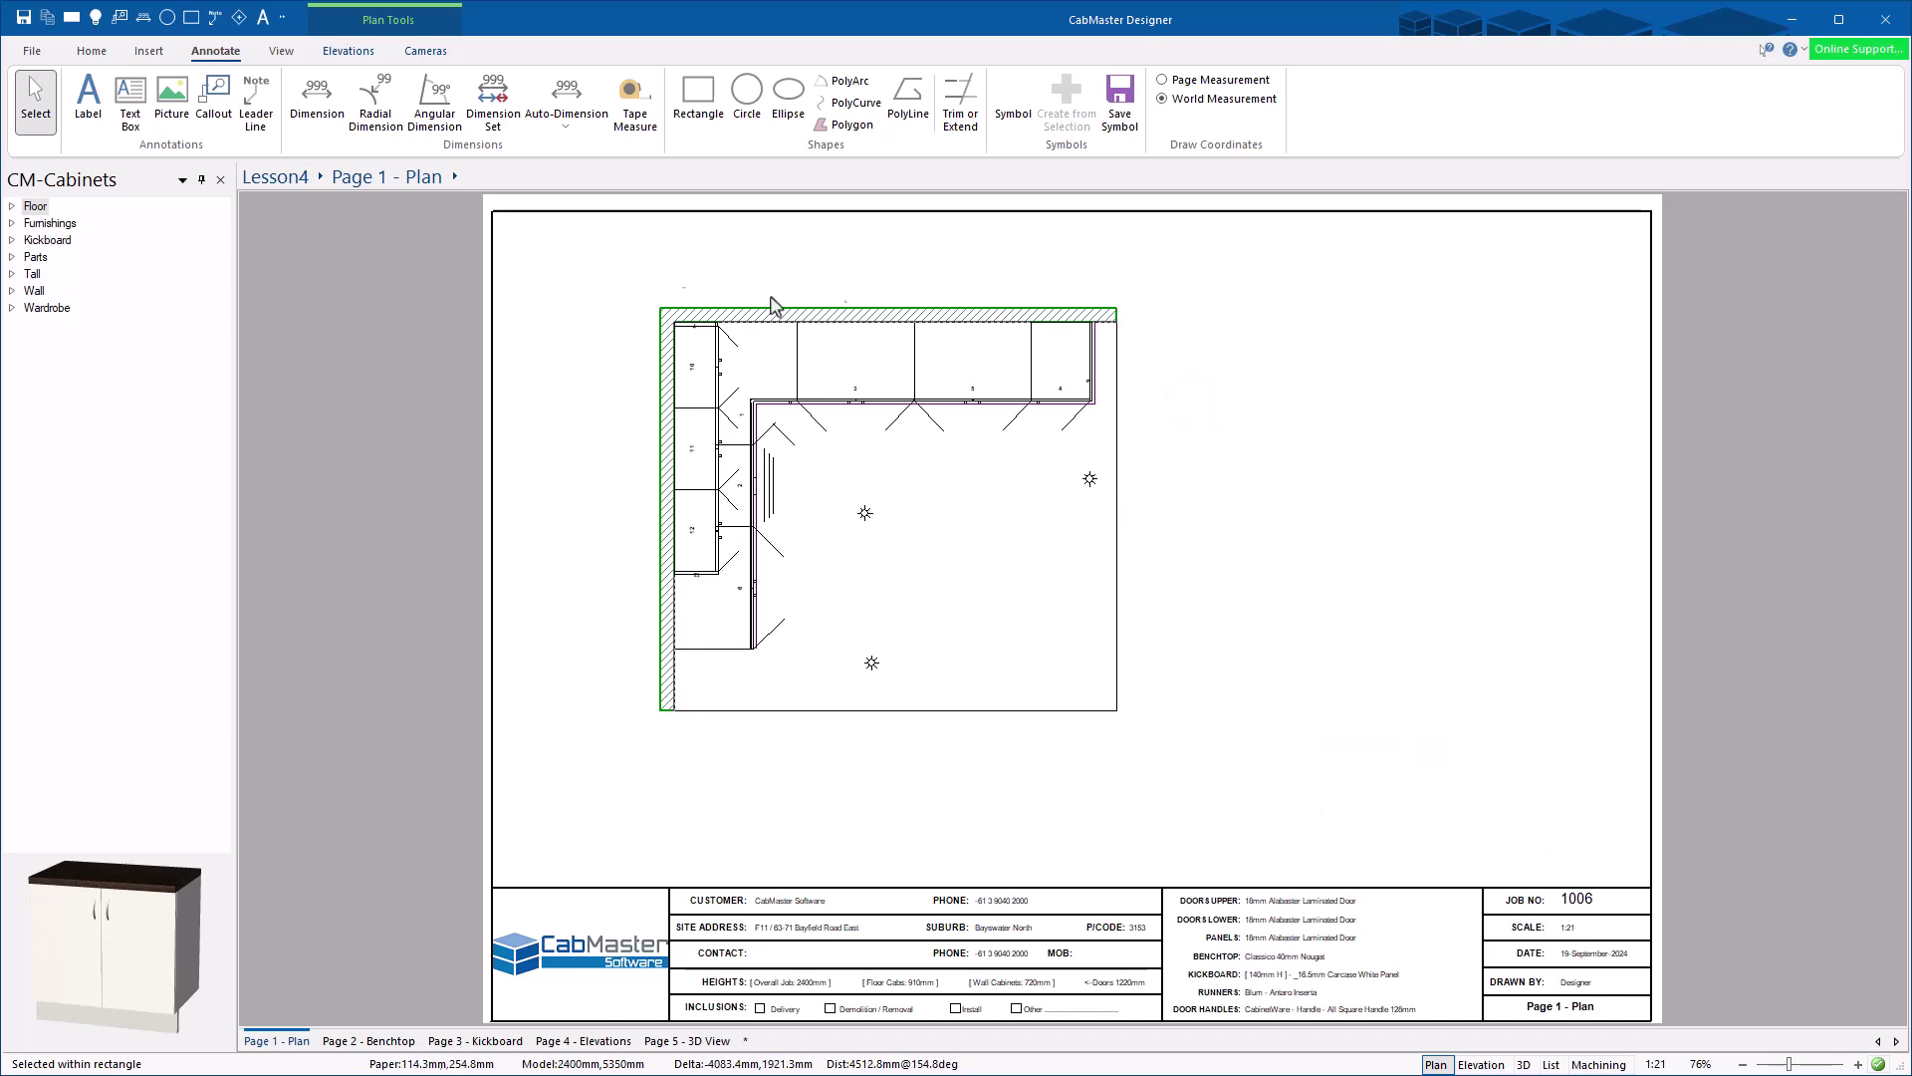
# Step: Add a straight manual elevation line along the plan's upper wall and place its elevation beside the plan
pyautogui.click(362, 53)
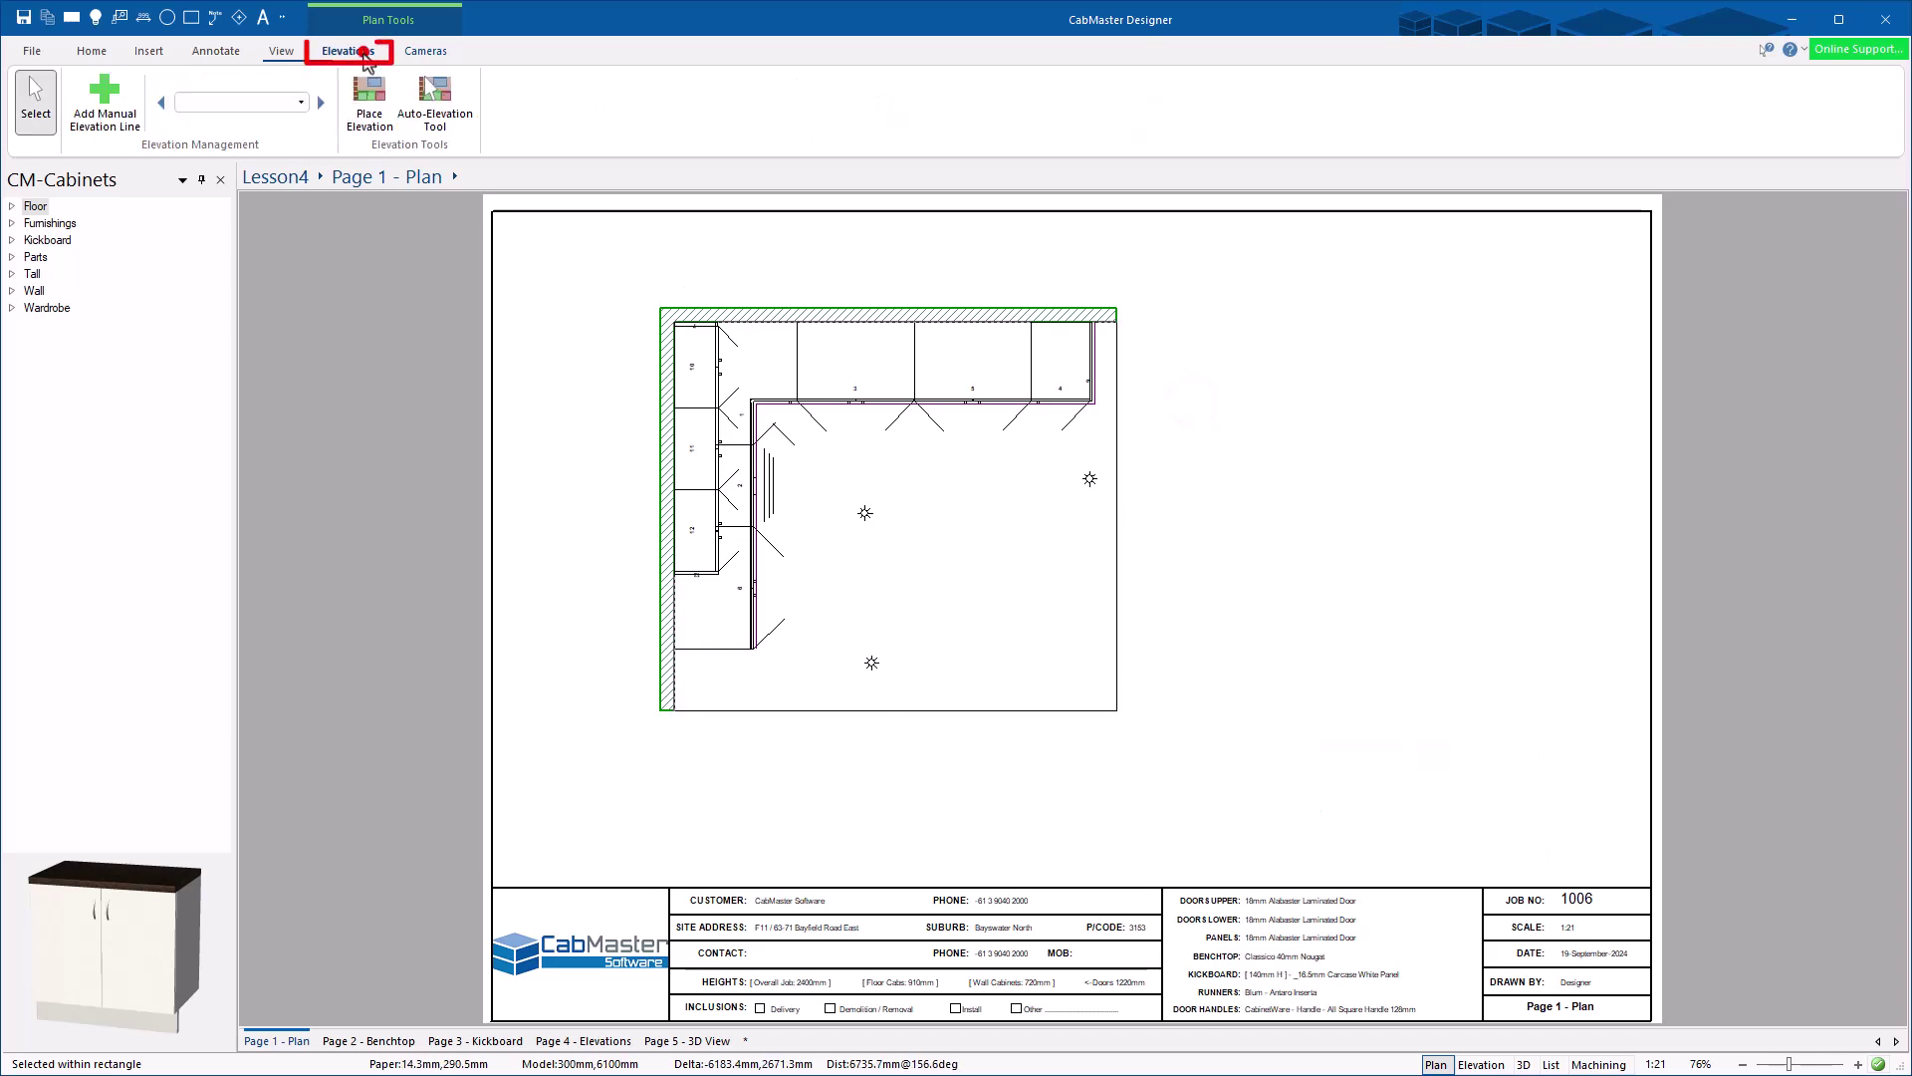
pyautogui.click(100, 100)
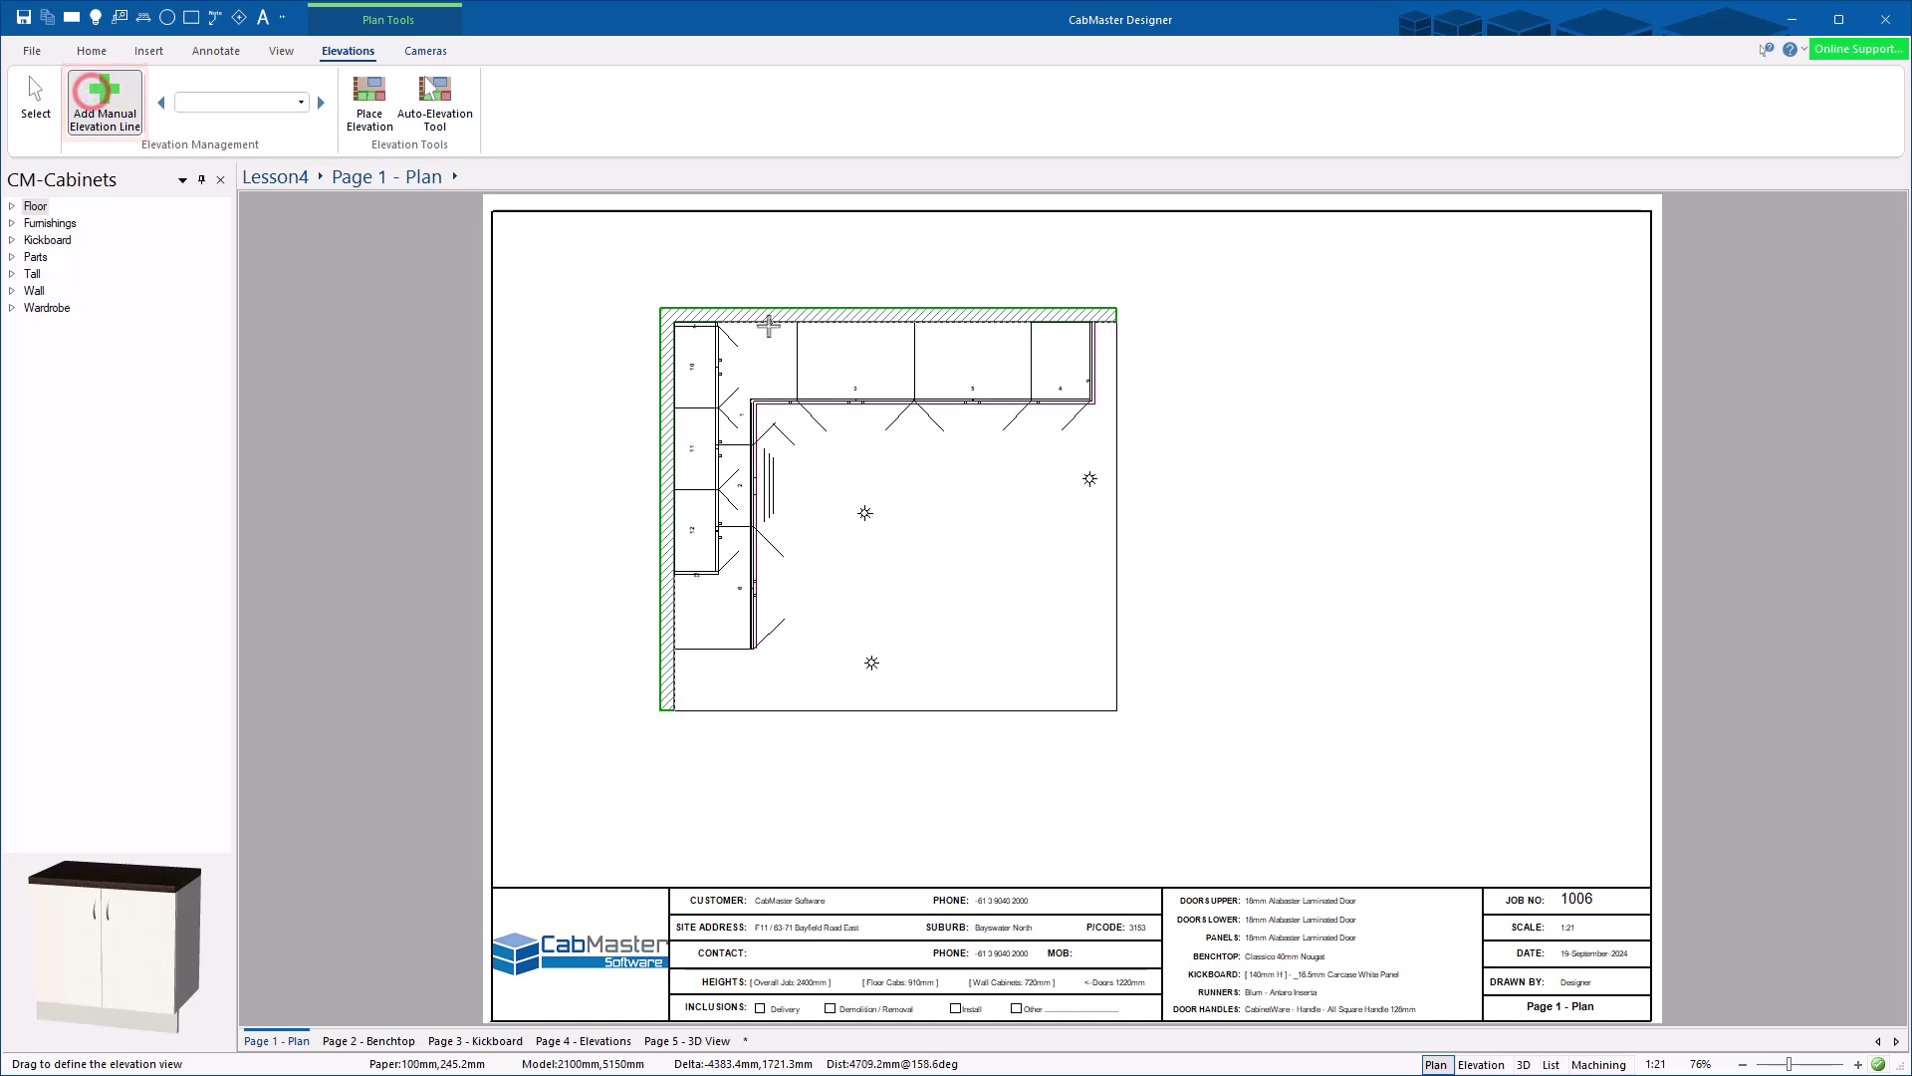
pyautogui.moveTo(672, 314); pyautogui.dragTo(1095, 323)
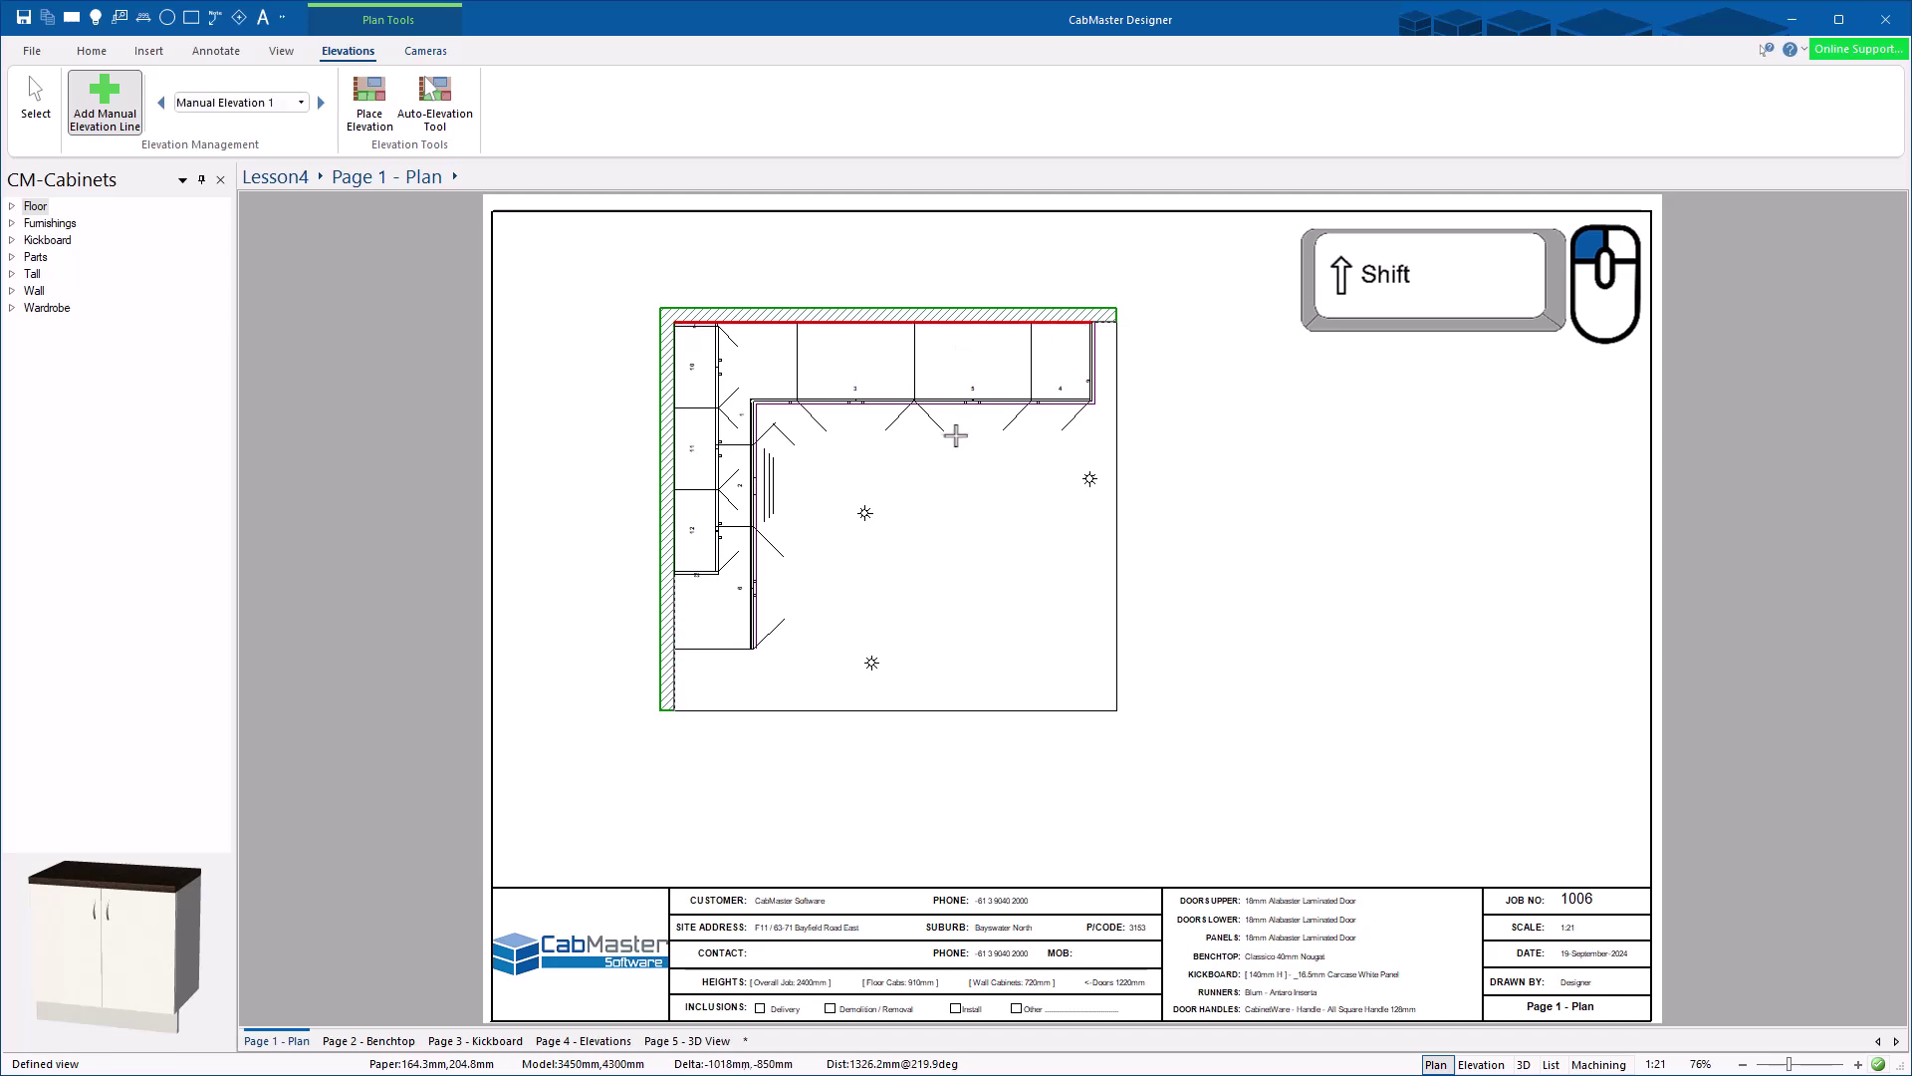
pyautogui.click(376, 99)
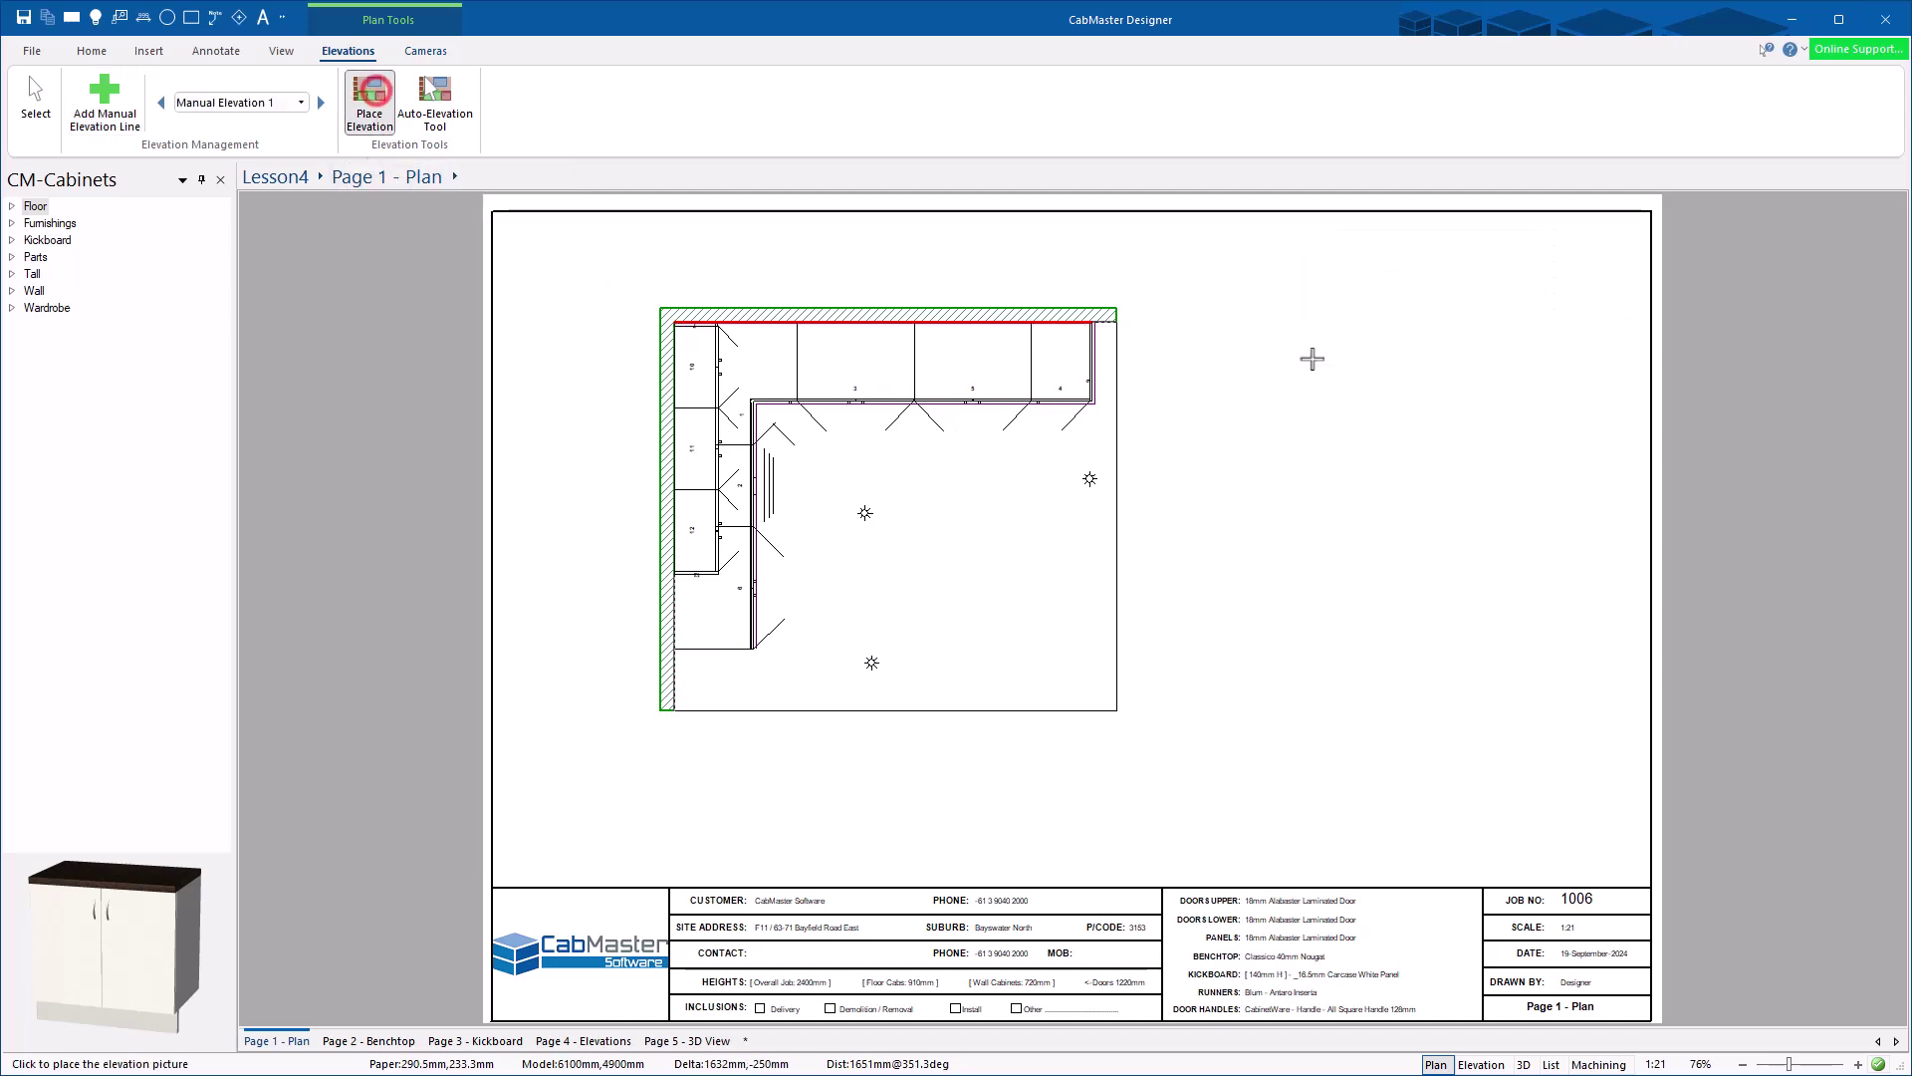
pyautogui.click(1237, 575)
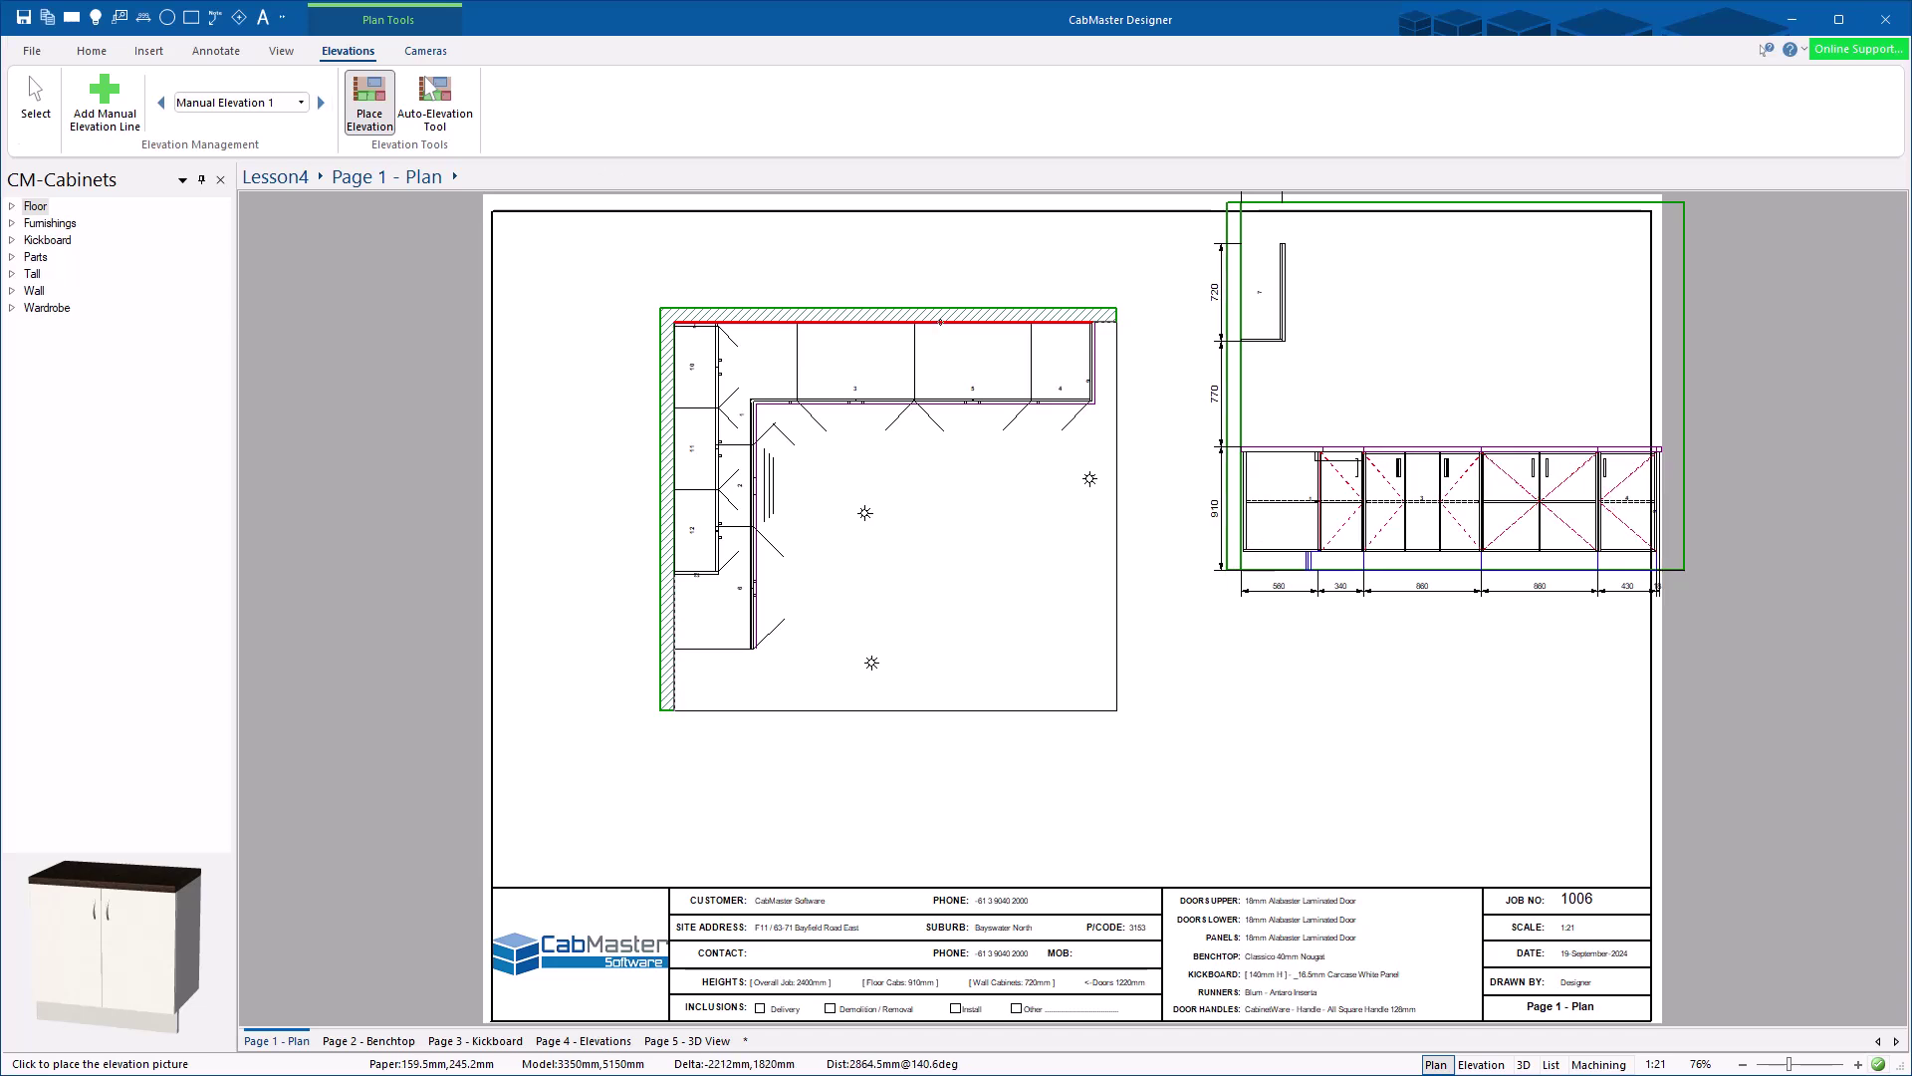
# Step: Delete the placed upper-wall elevation together with its manual elevation line
pyautogui.click(36, 100)
pyautogui.press('Delete')
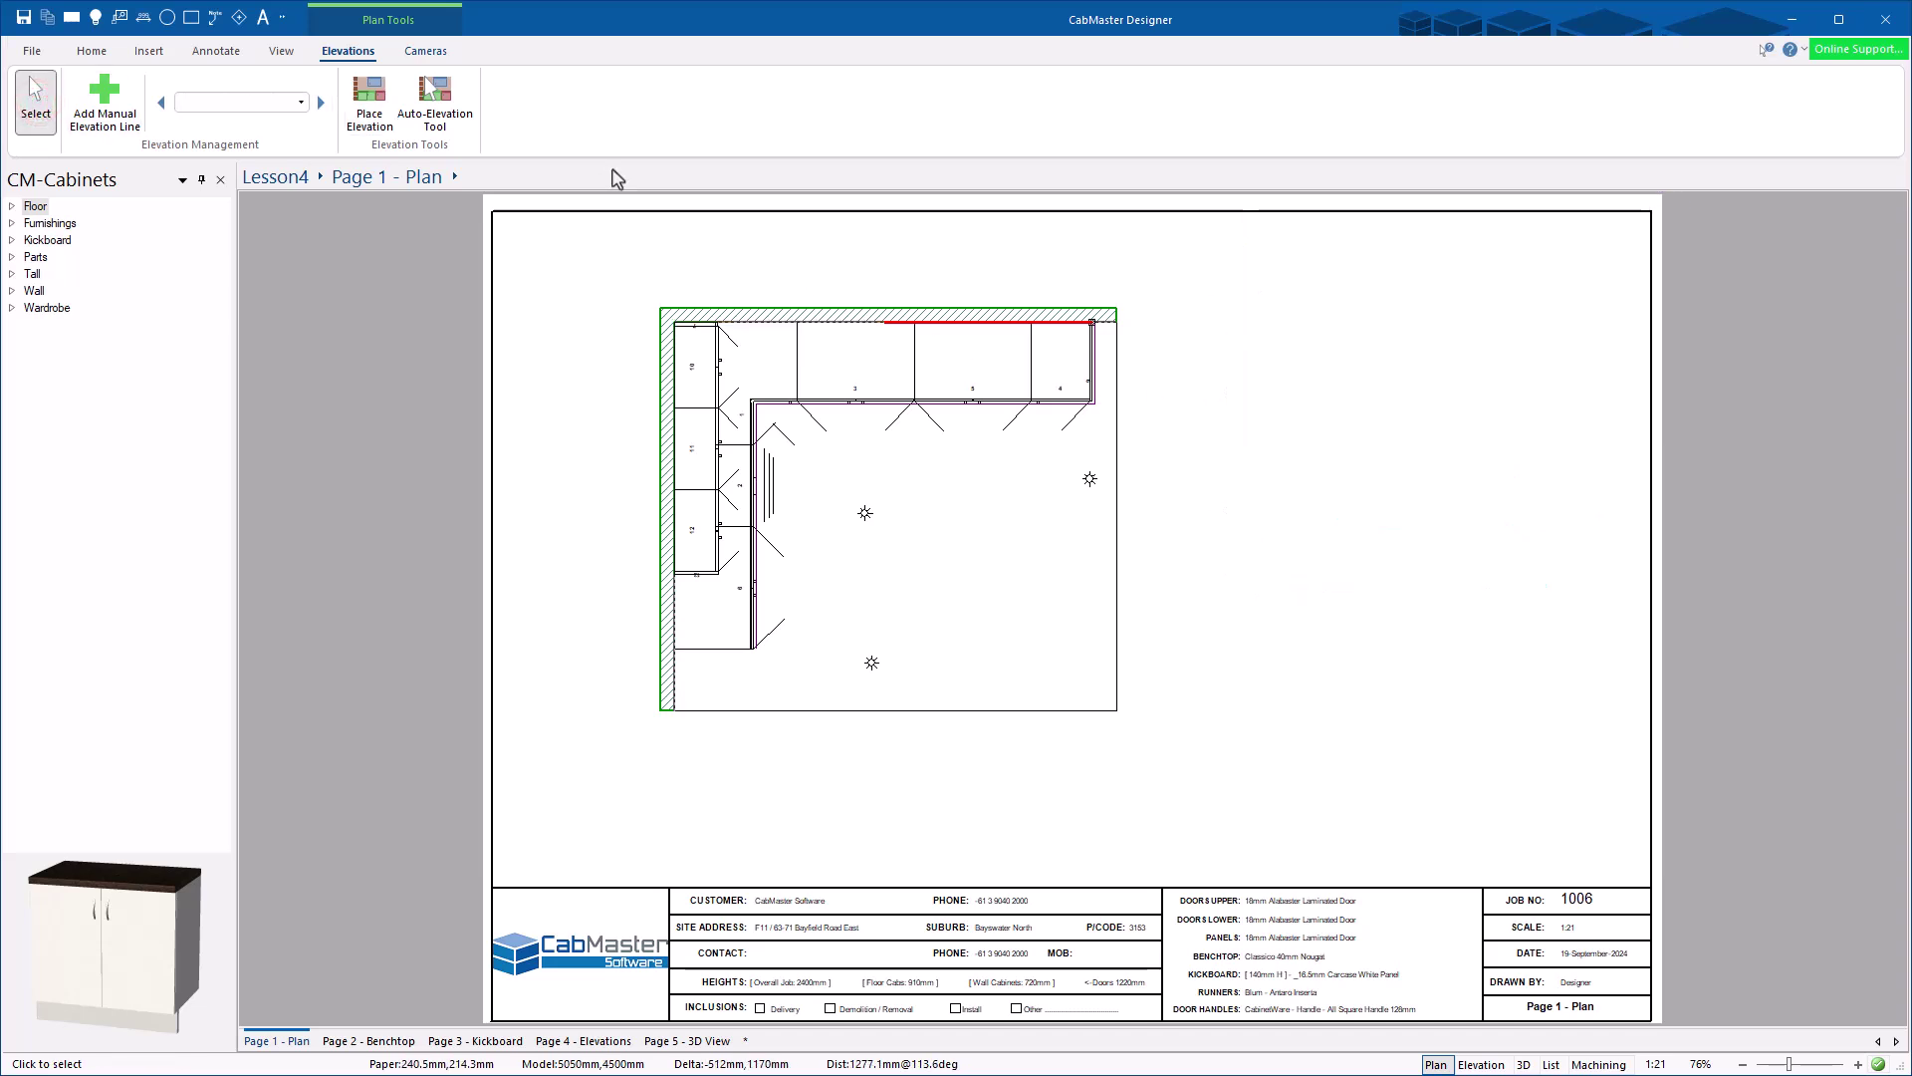
# Step: Add a manual elevation line across the drawer base and wall cabinets of the left run and place its section beside the plan
pyautogui.click(105, 105)
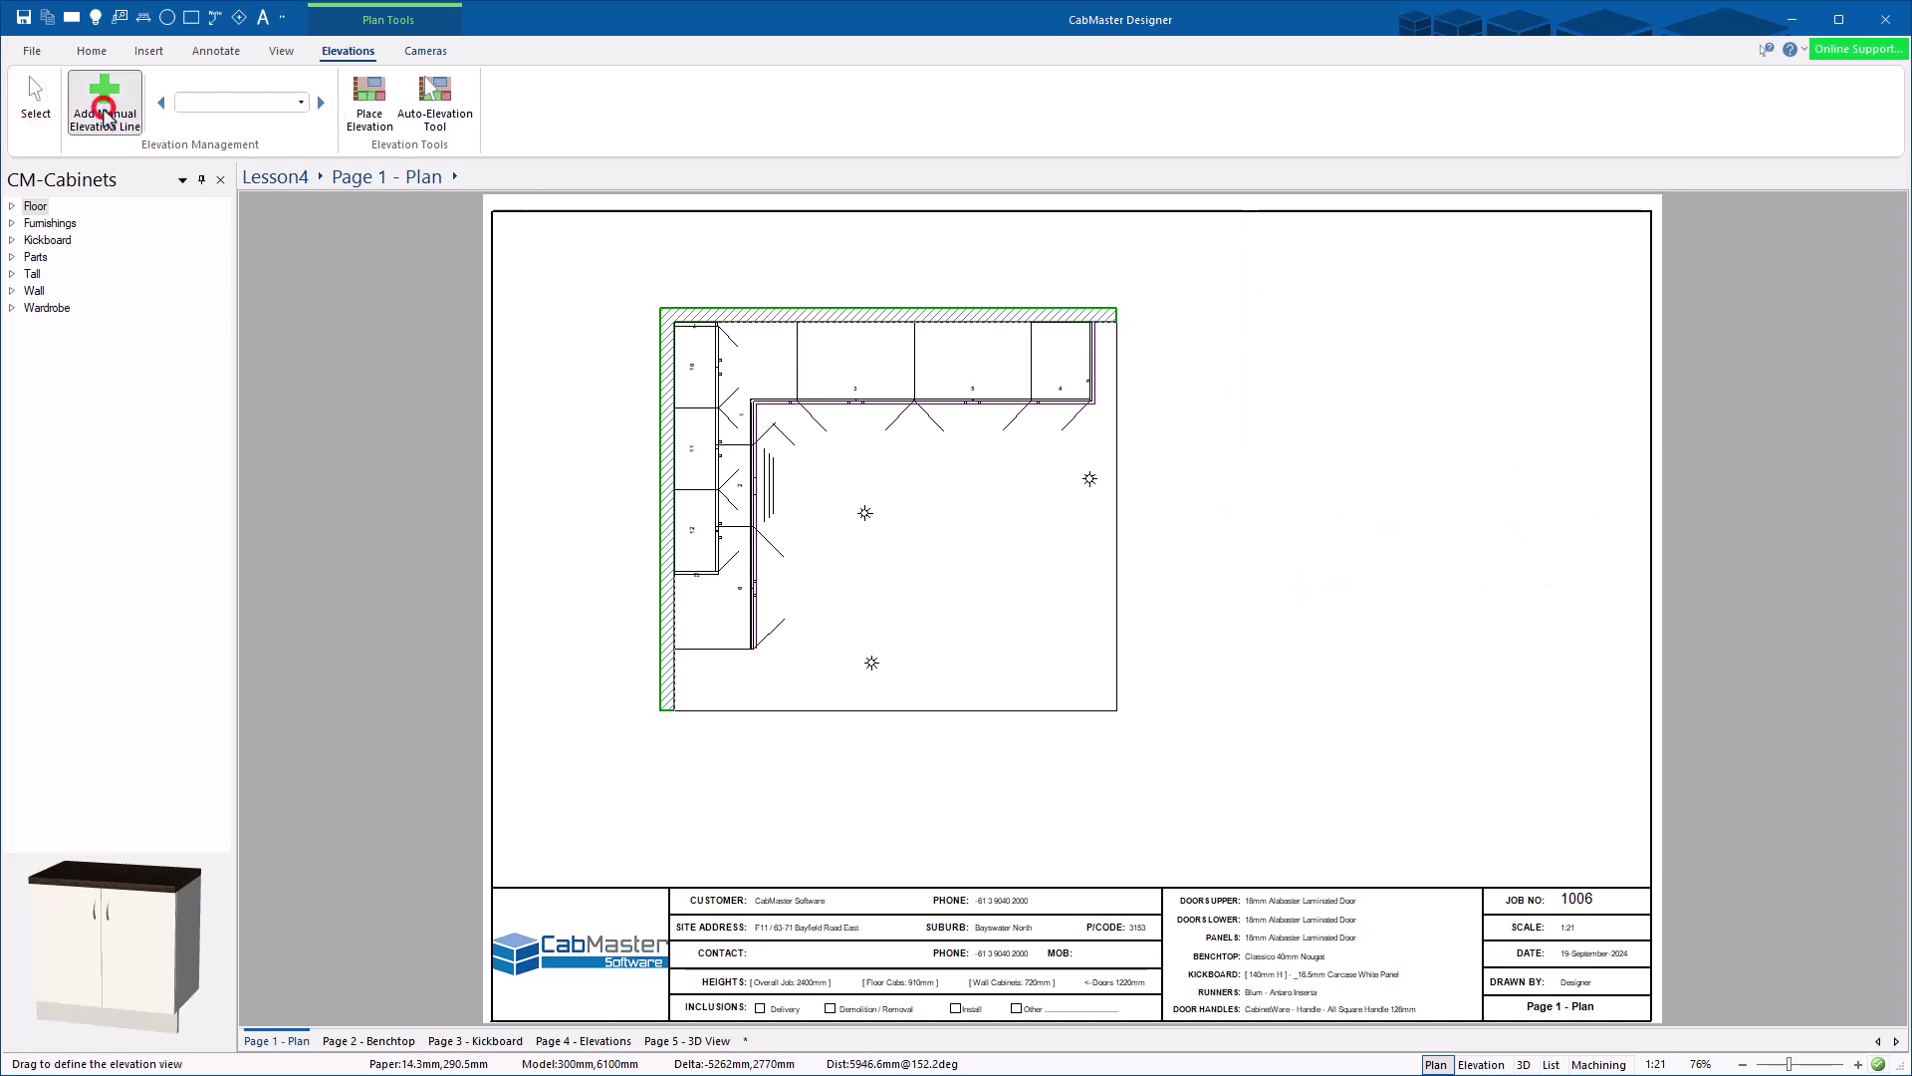
pyautogui.moveTo(796, 479); pyautogui.dragTo(694, 475)
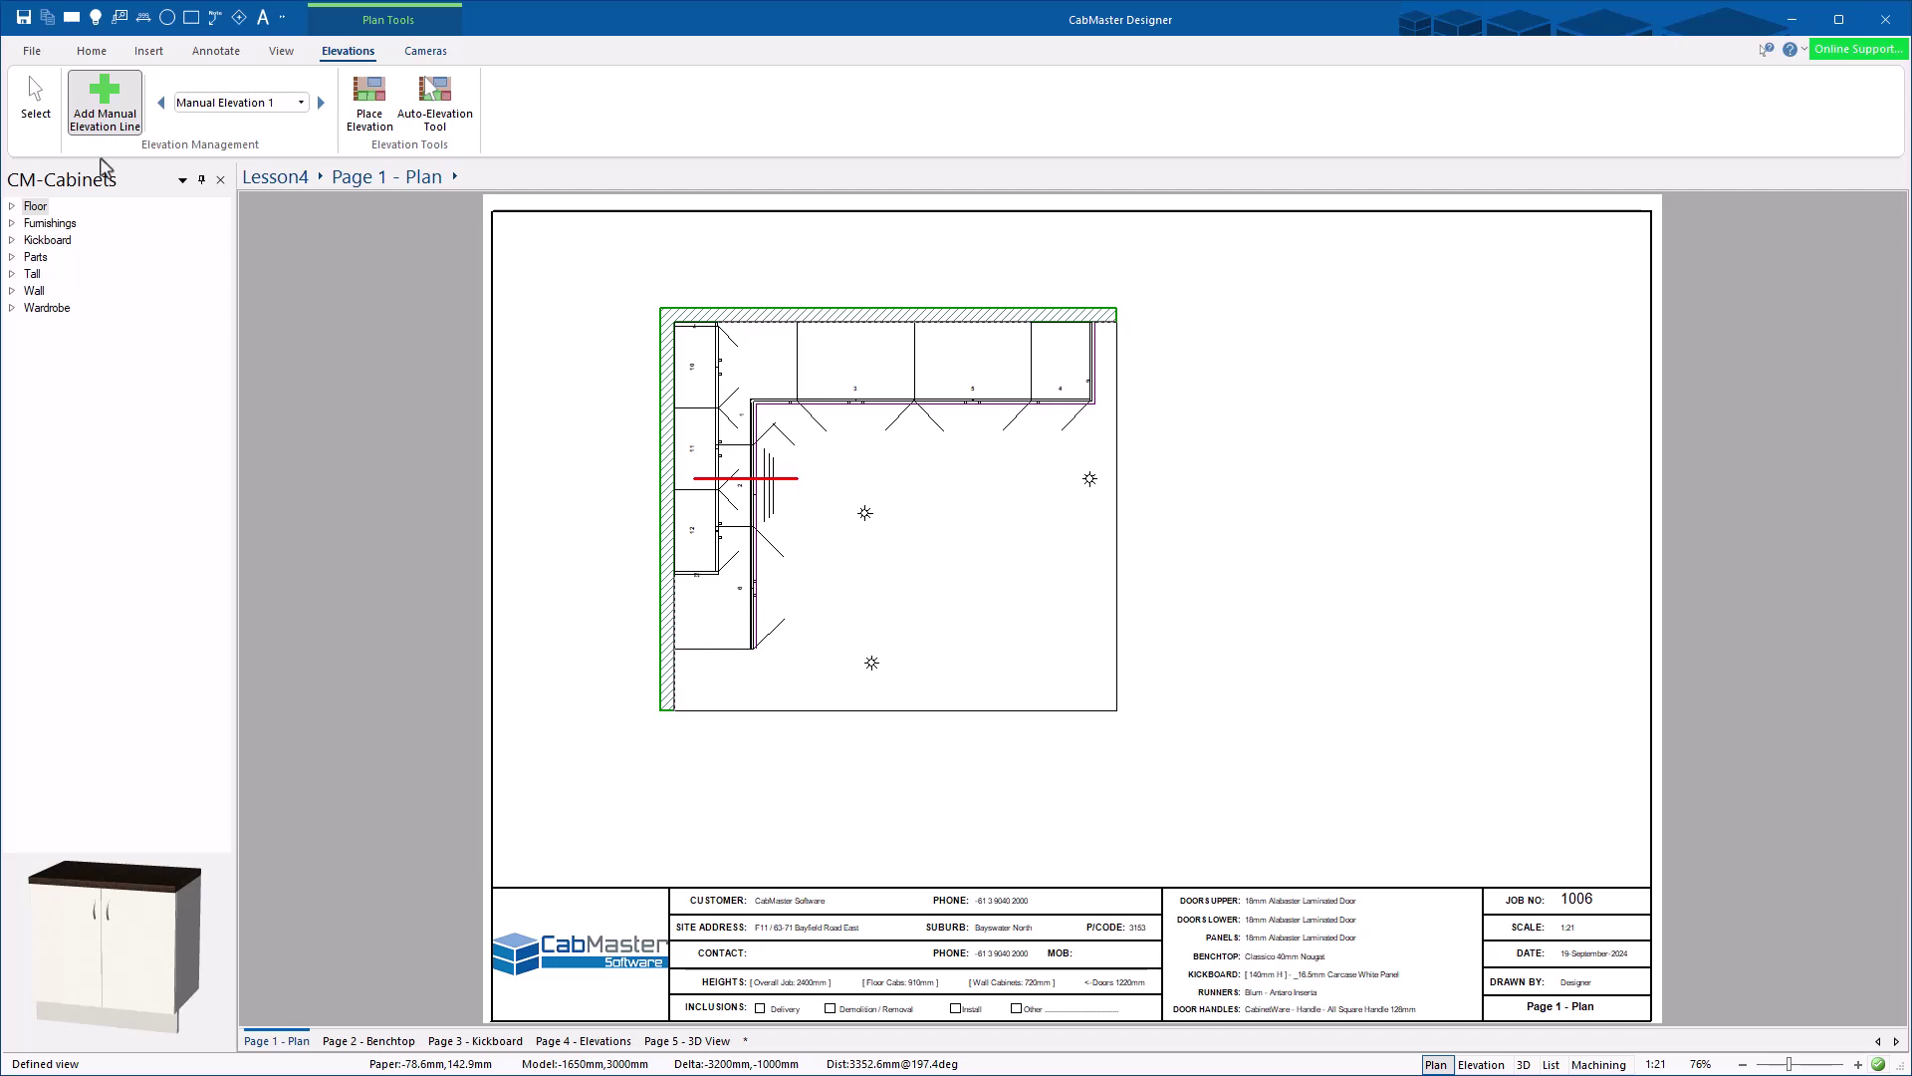
pyautogui.click(369, 99)
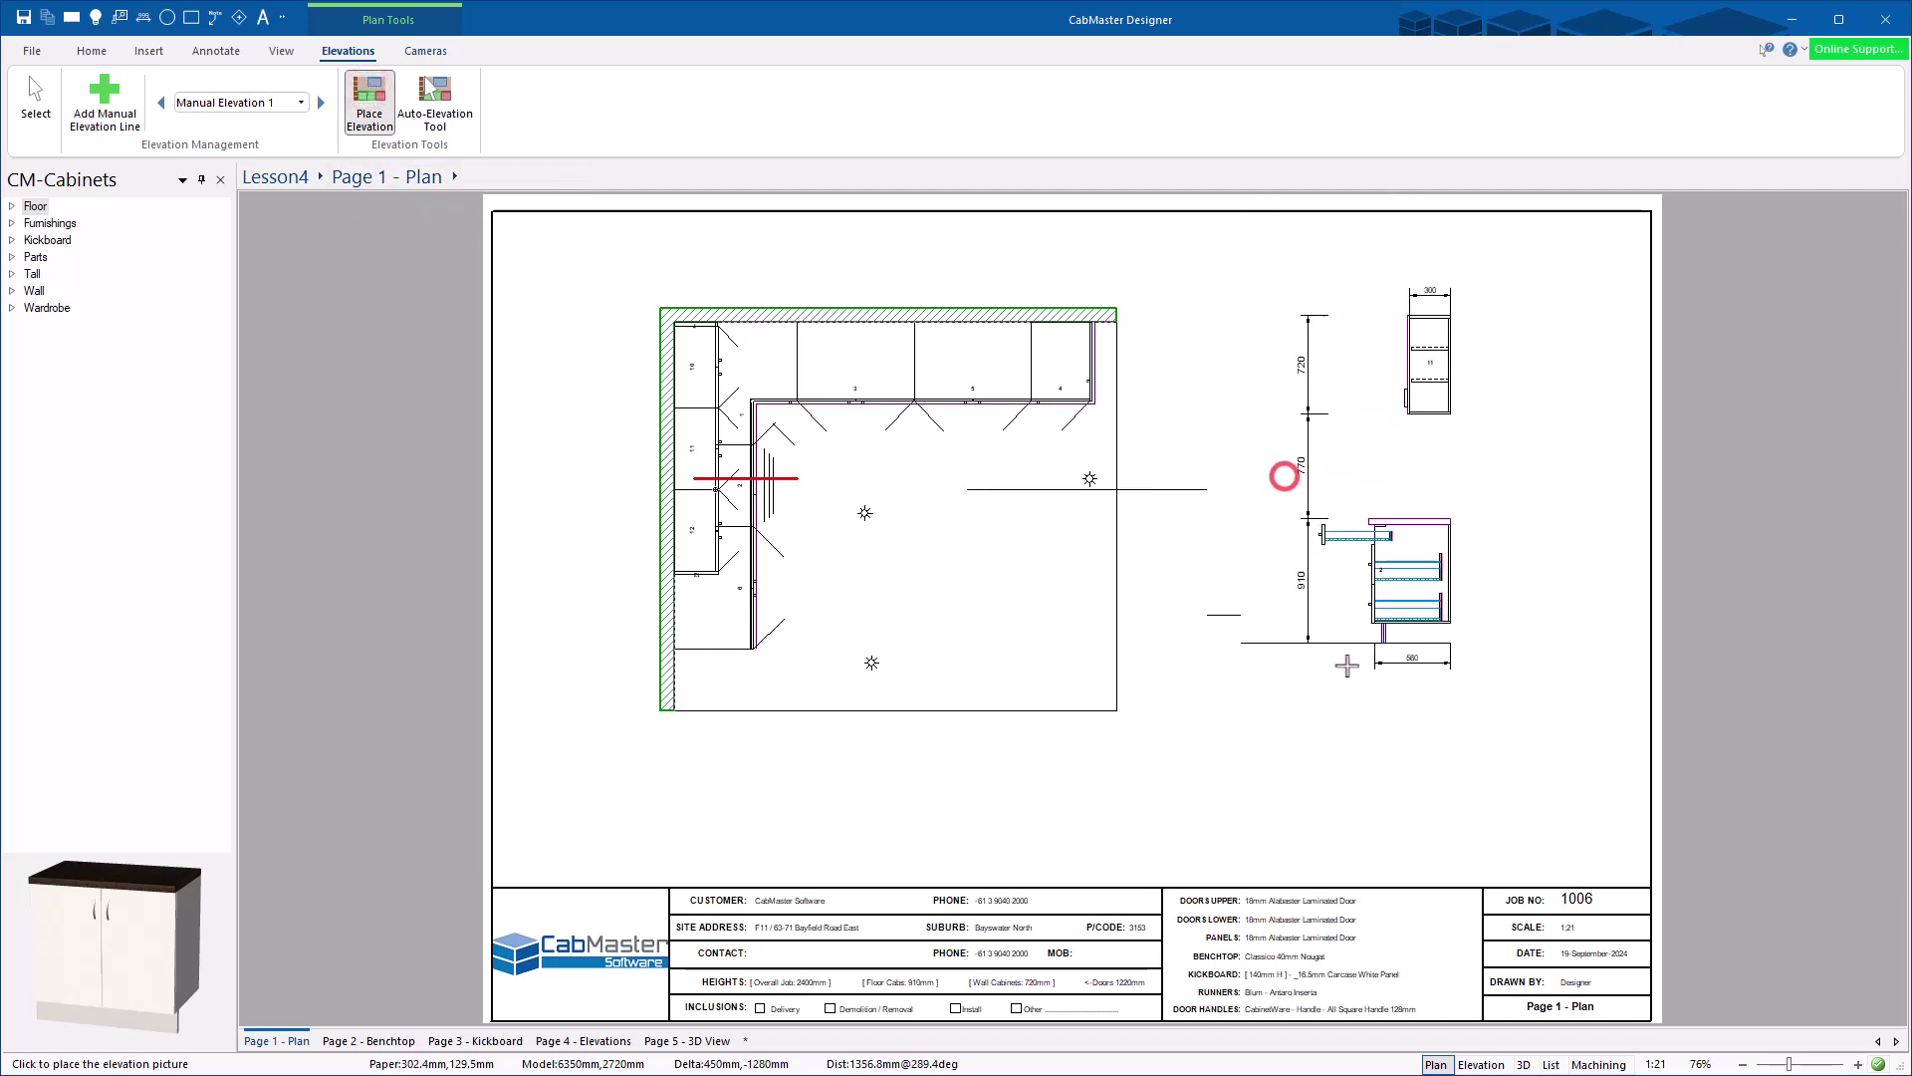
pyautogui.click(1294, 478)
pyautogui.click(22, 92)
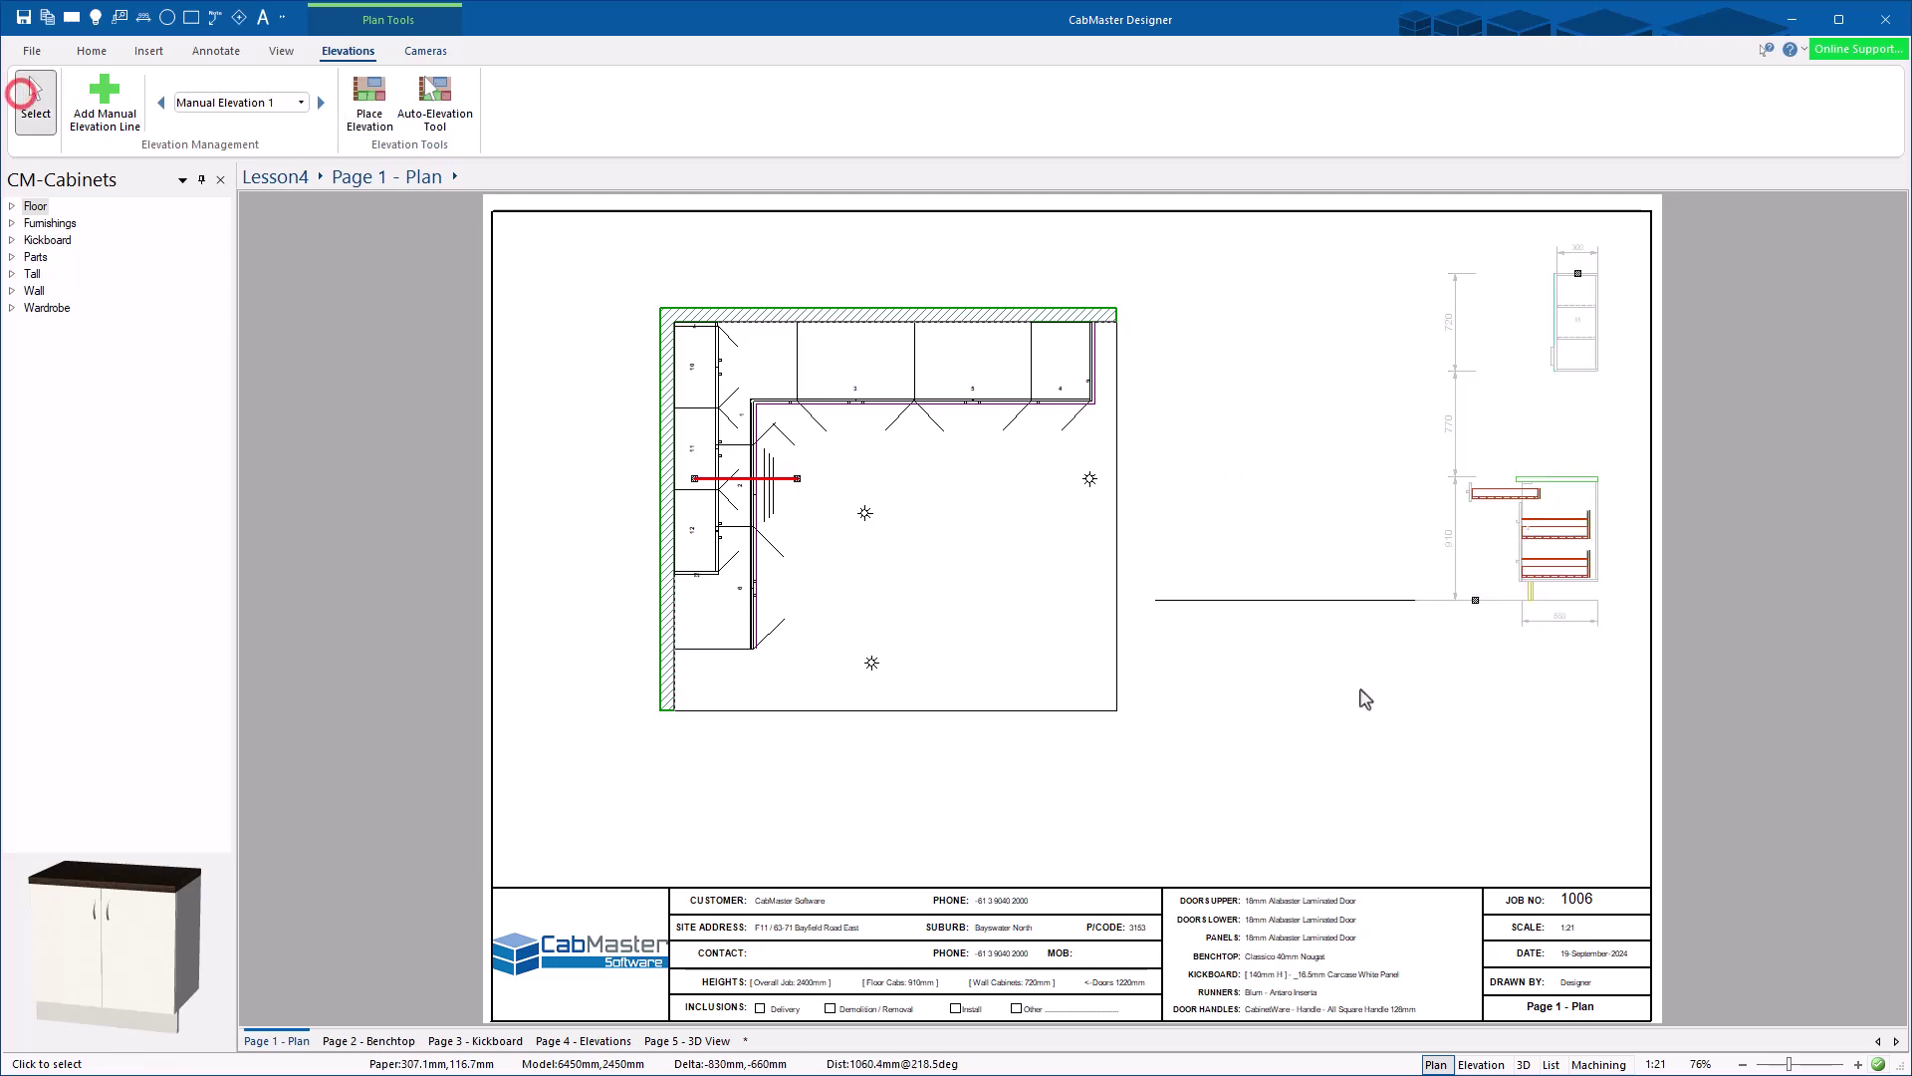
pyautogui.scroll(-1, 1365, 700)
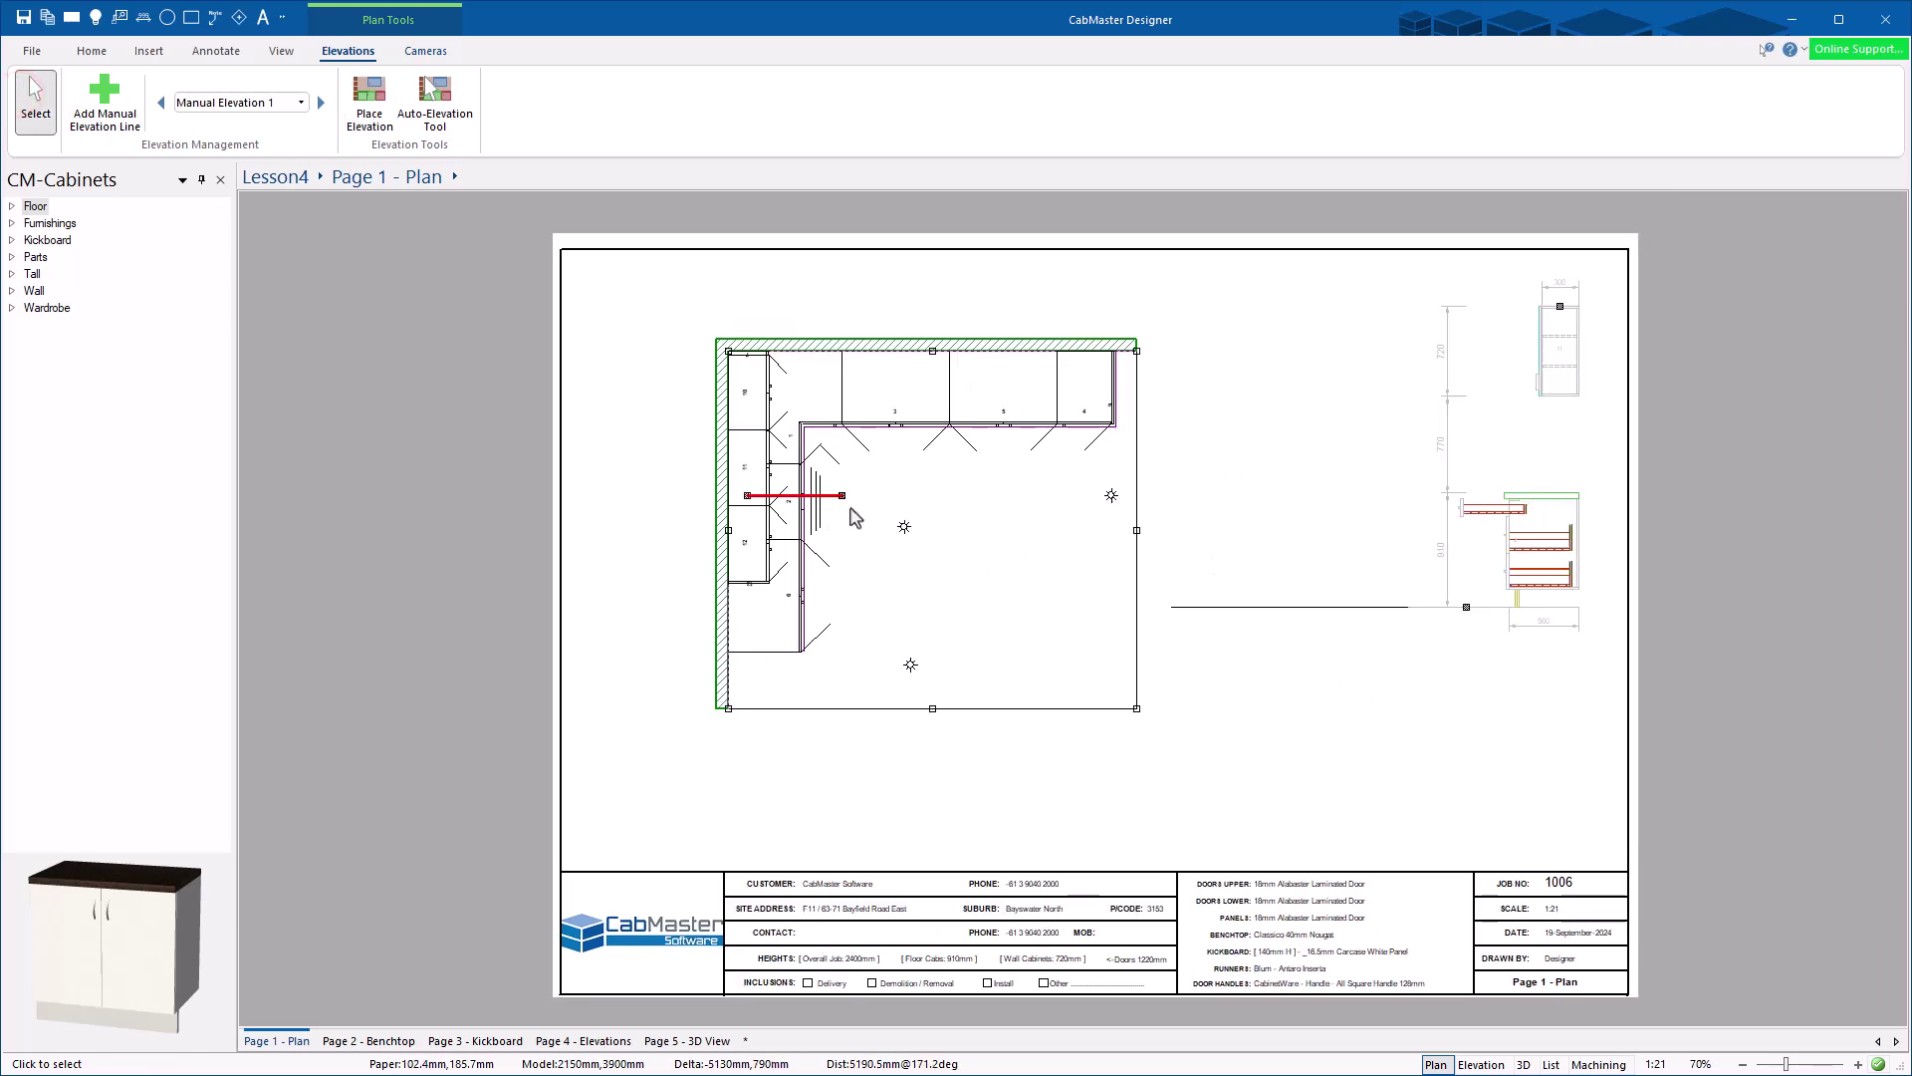
pyautogui.scroll(1, 1410, 666)
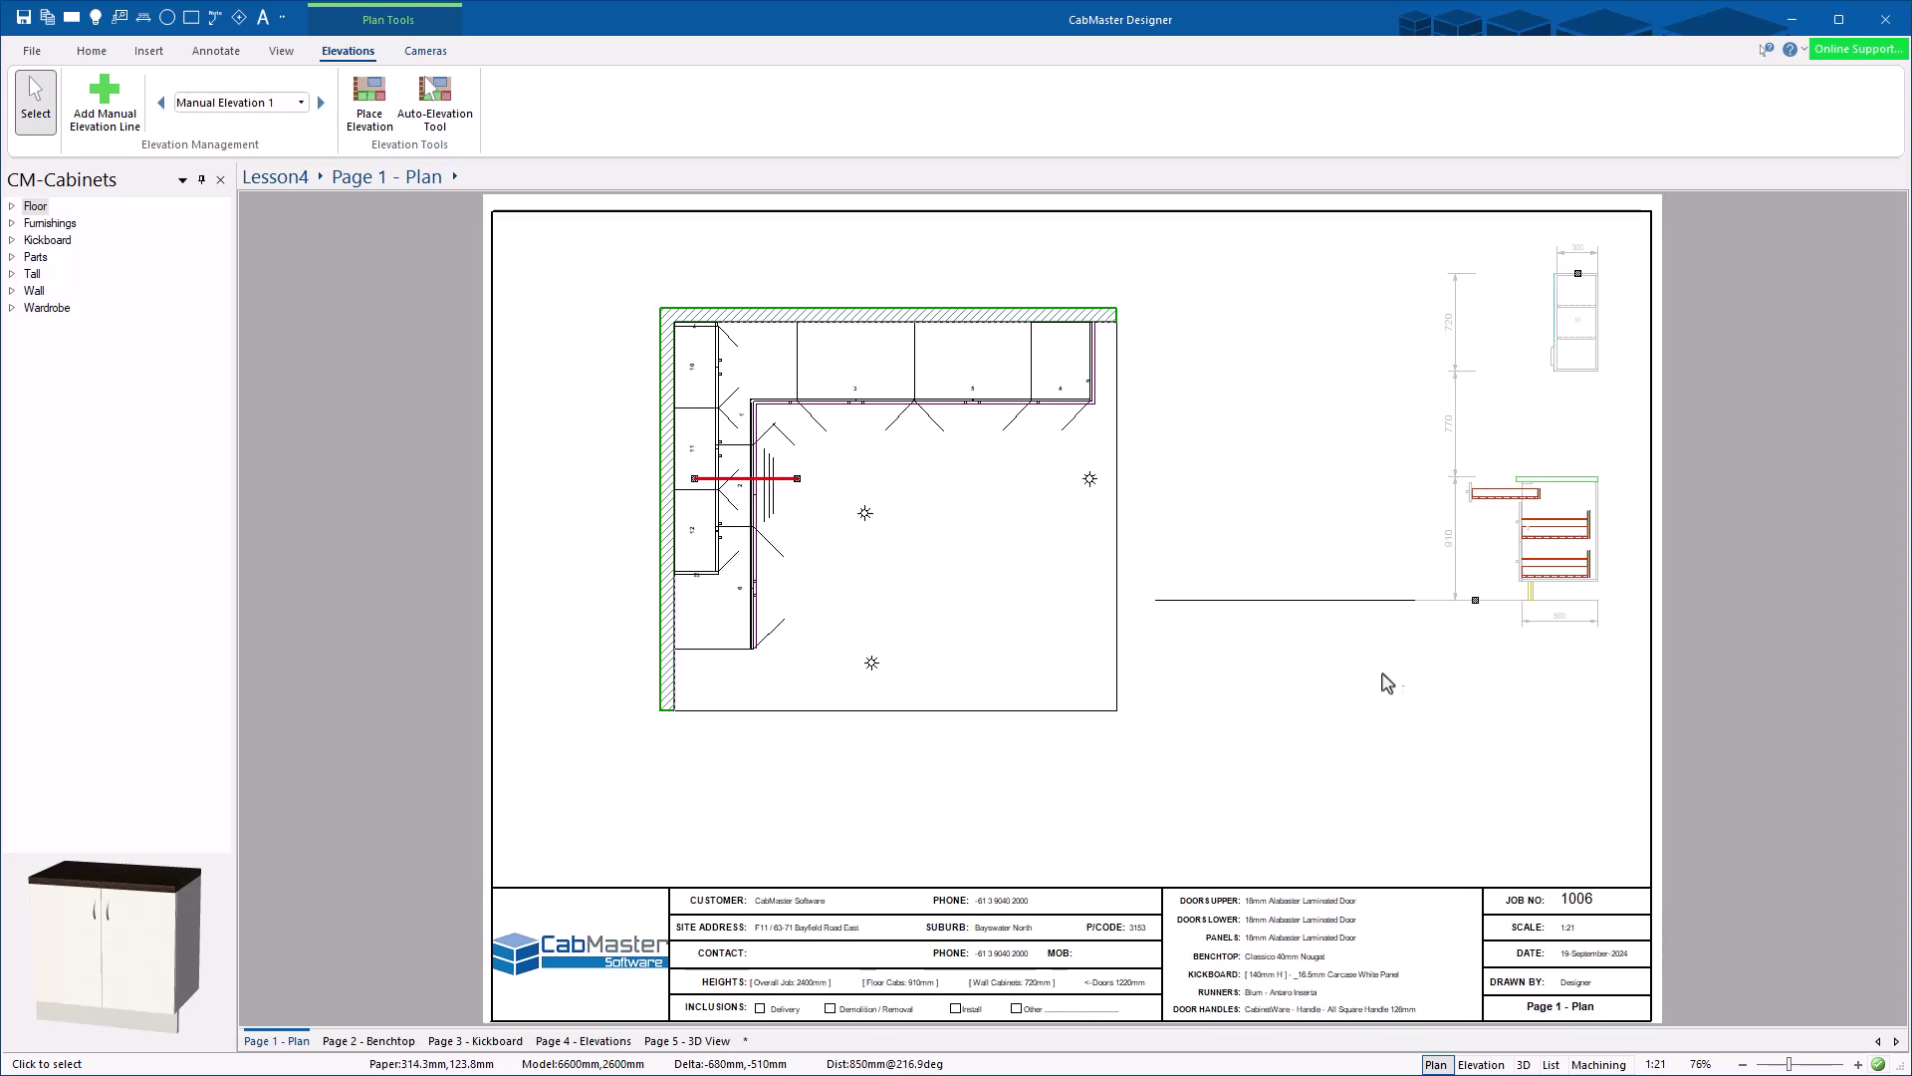
pyautogui.moveTo(1299, 728); pyautogui.dragTo(1494, 597)
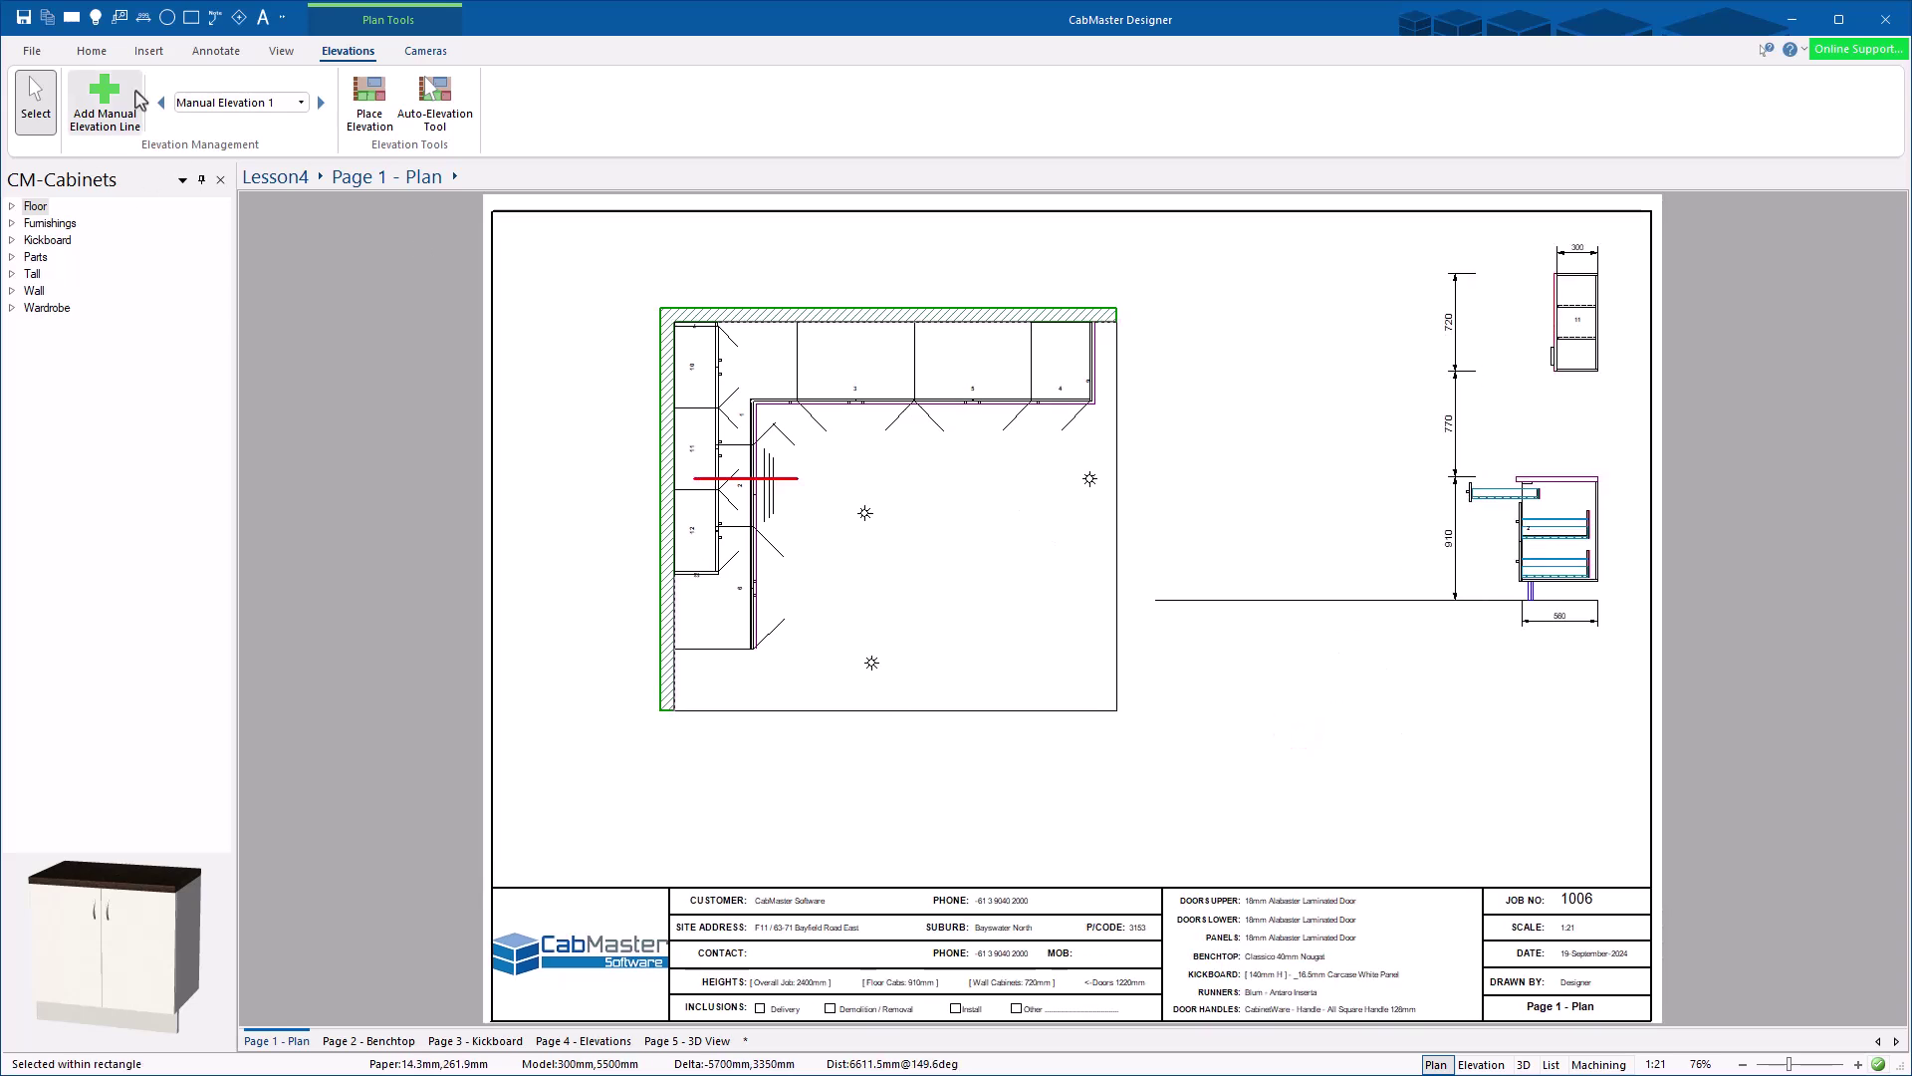
# Step: Add a second, shorter elevation line through only the drawer base cabinet and place its section below the first one
pyautogui.click(103, 100)
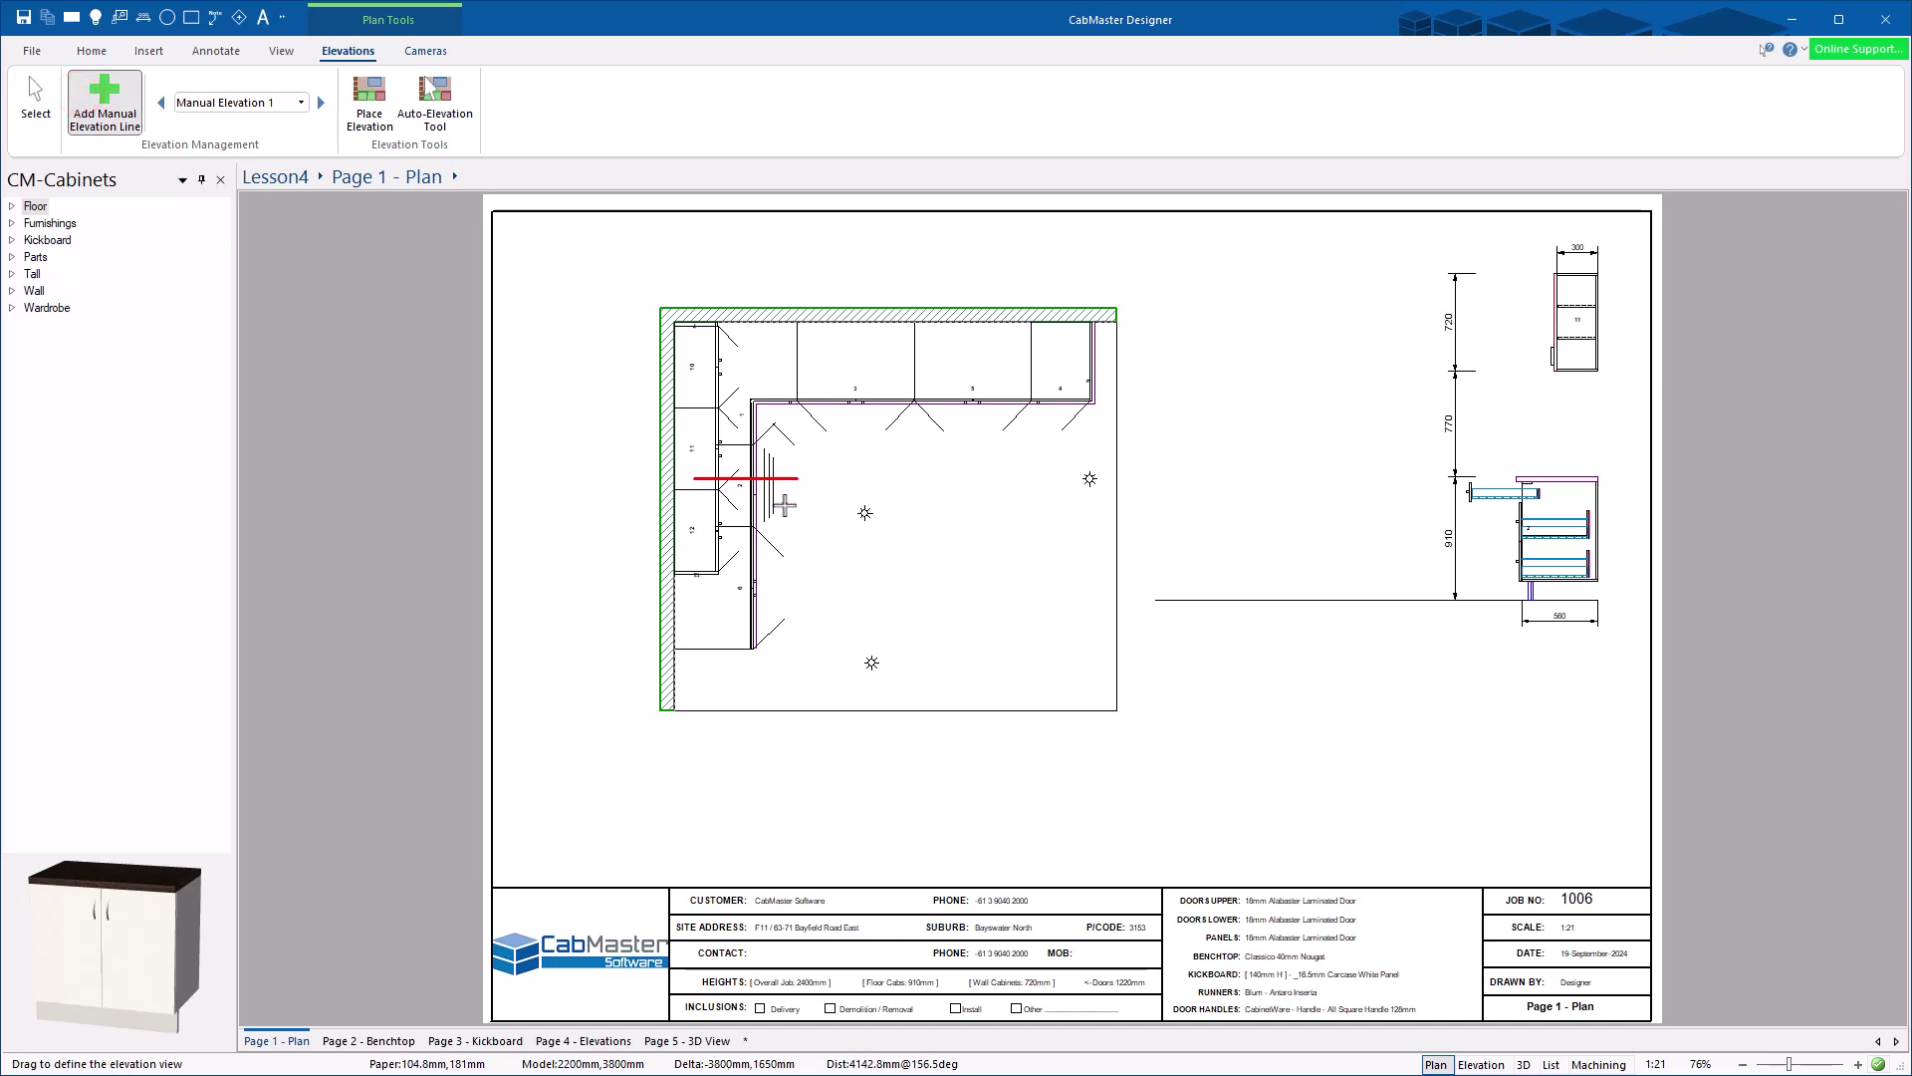
pyautogui.moveTo(785, 505); pyautogui.dragTo(783, 505)
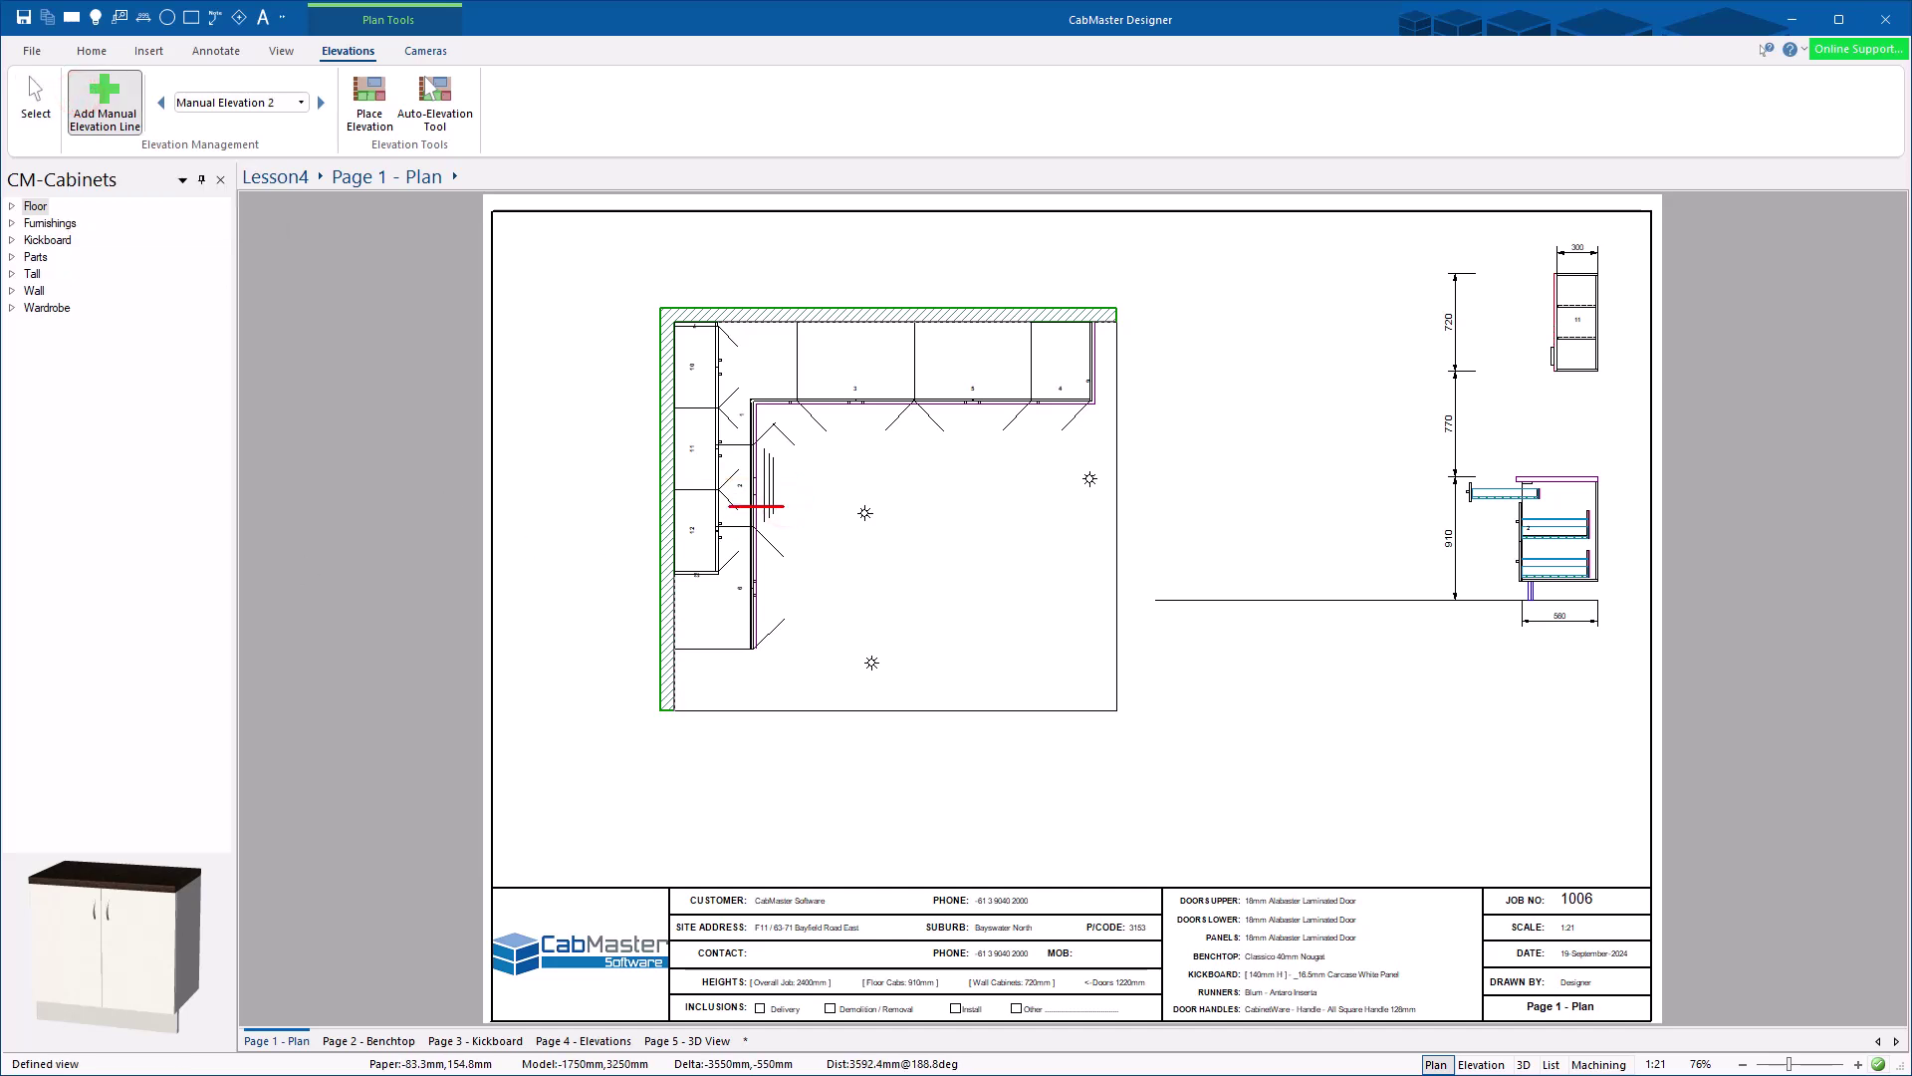
pyautogui.click(377, 107)
pyautogui.click(1305, 775)
# Step: Move the room outline off the page, away from the kitchen plan
pyautogui.click(28, 103)
pyautogui.moveTo(1118, 835); pyautogui.dragTo(162, 534)
pyautogui.click(1094, 769)
# Step: Delete the section elevation that shows both the wall cabinet and the drawer base cabinet
pyautogui.moveTo(1379, 499)
pyautogui.mouseDown()
pyautogui.moveTo(1503, 606)
pyautogui.moveTo(1577, 624)
pyautogui.mouseUp()
pyautogui.press('Delete')
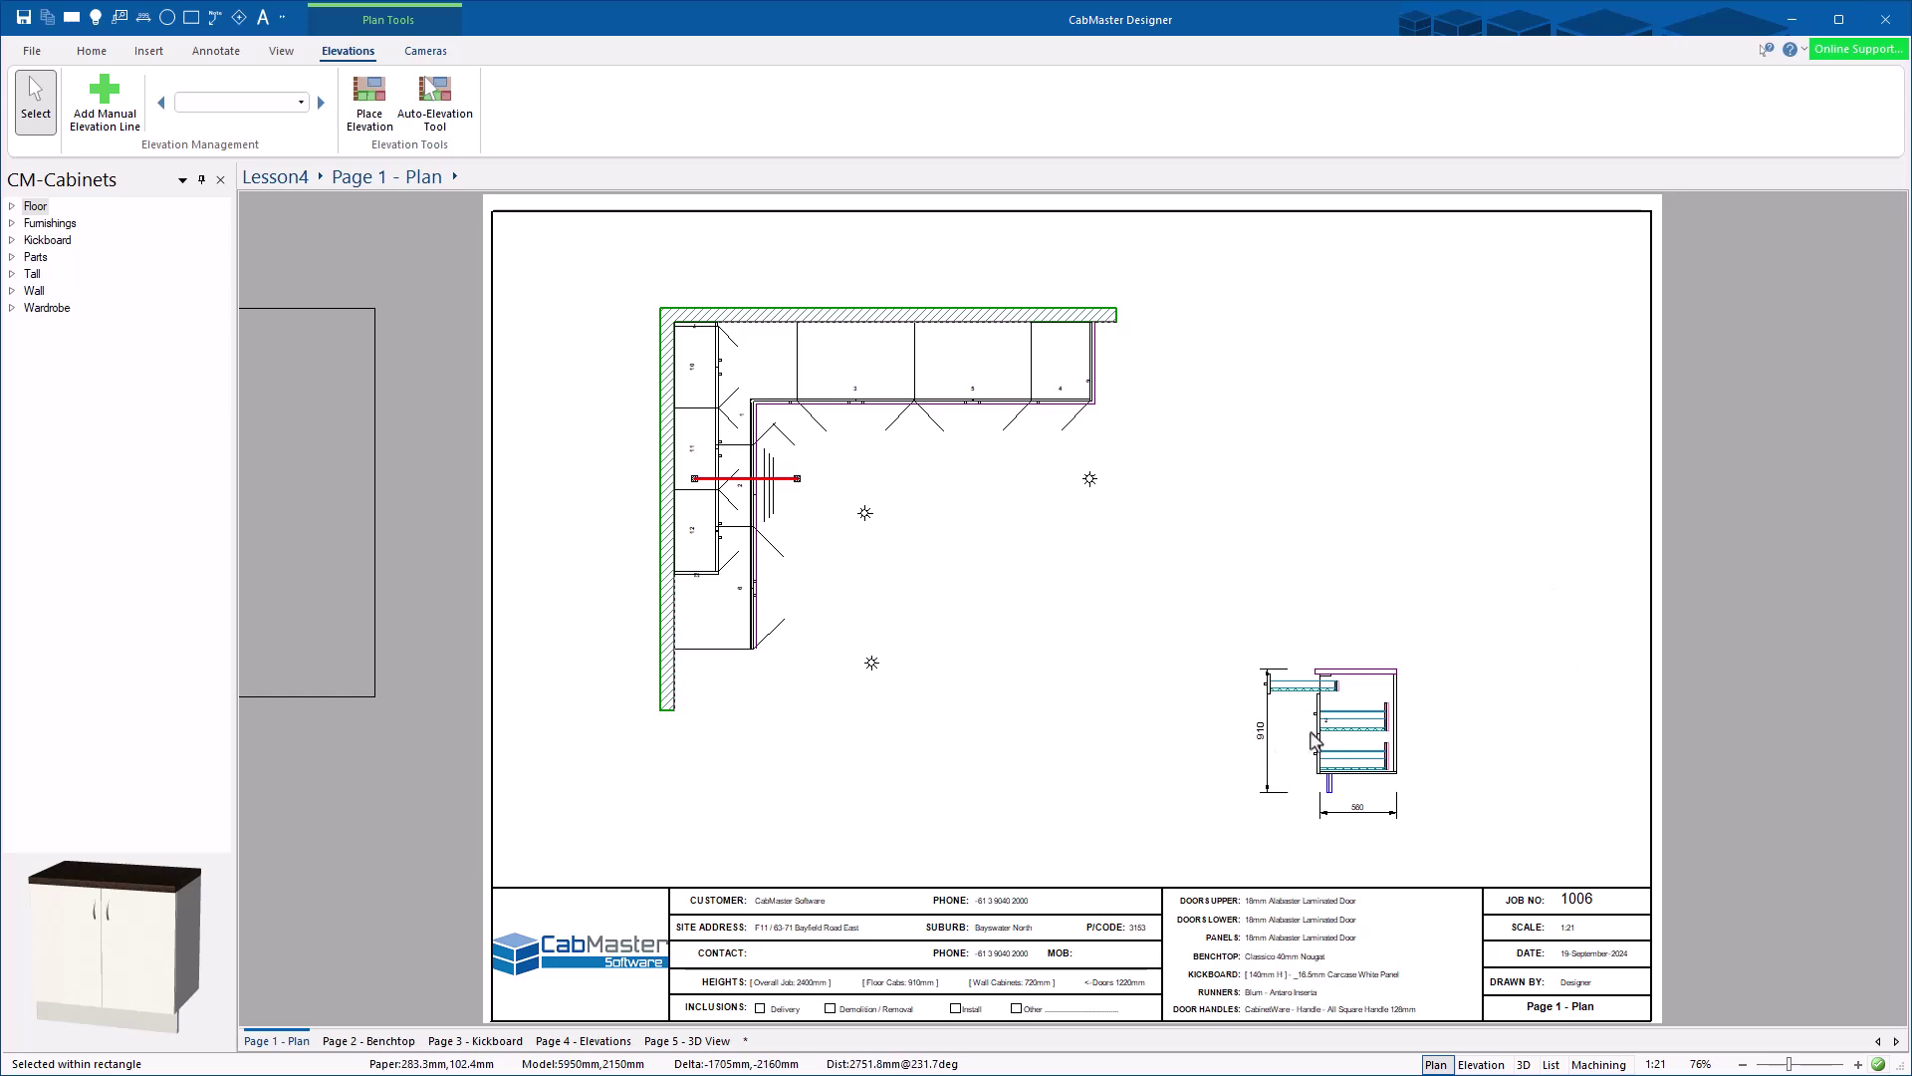
# Step: Open the drawer base cabinet's section elevation for editing and dimension the carcass depth above the benchtop
pyautogui.rightClick(1342, 734)
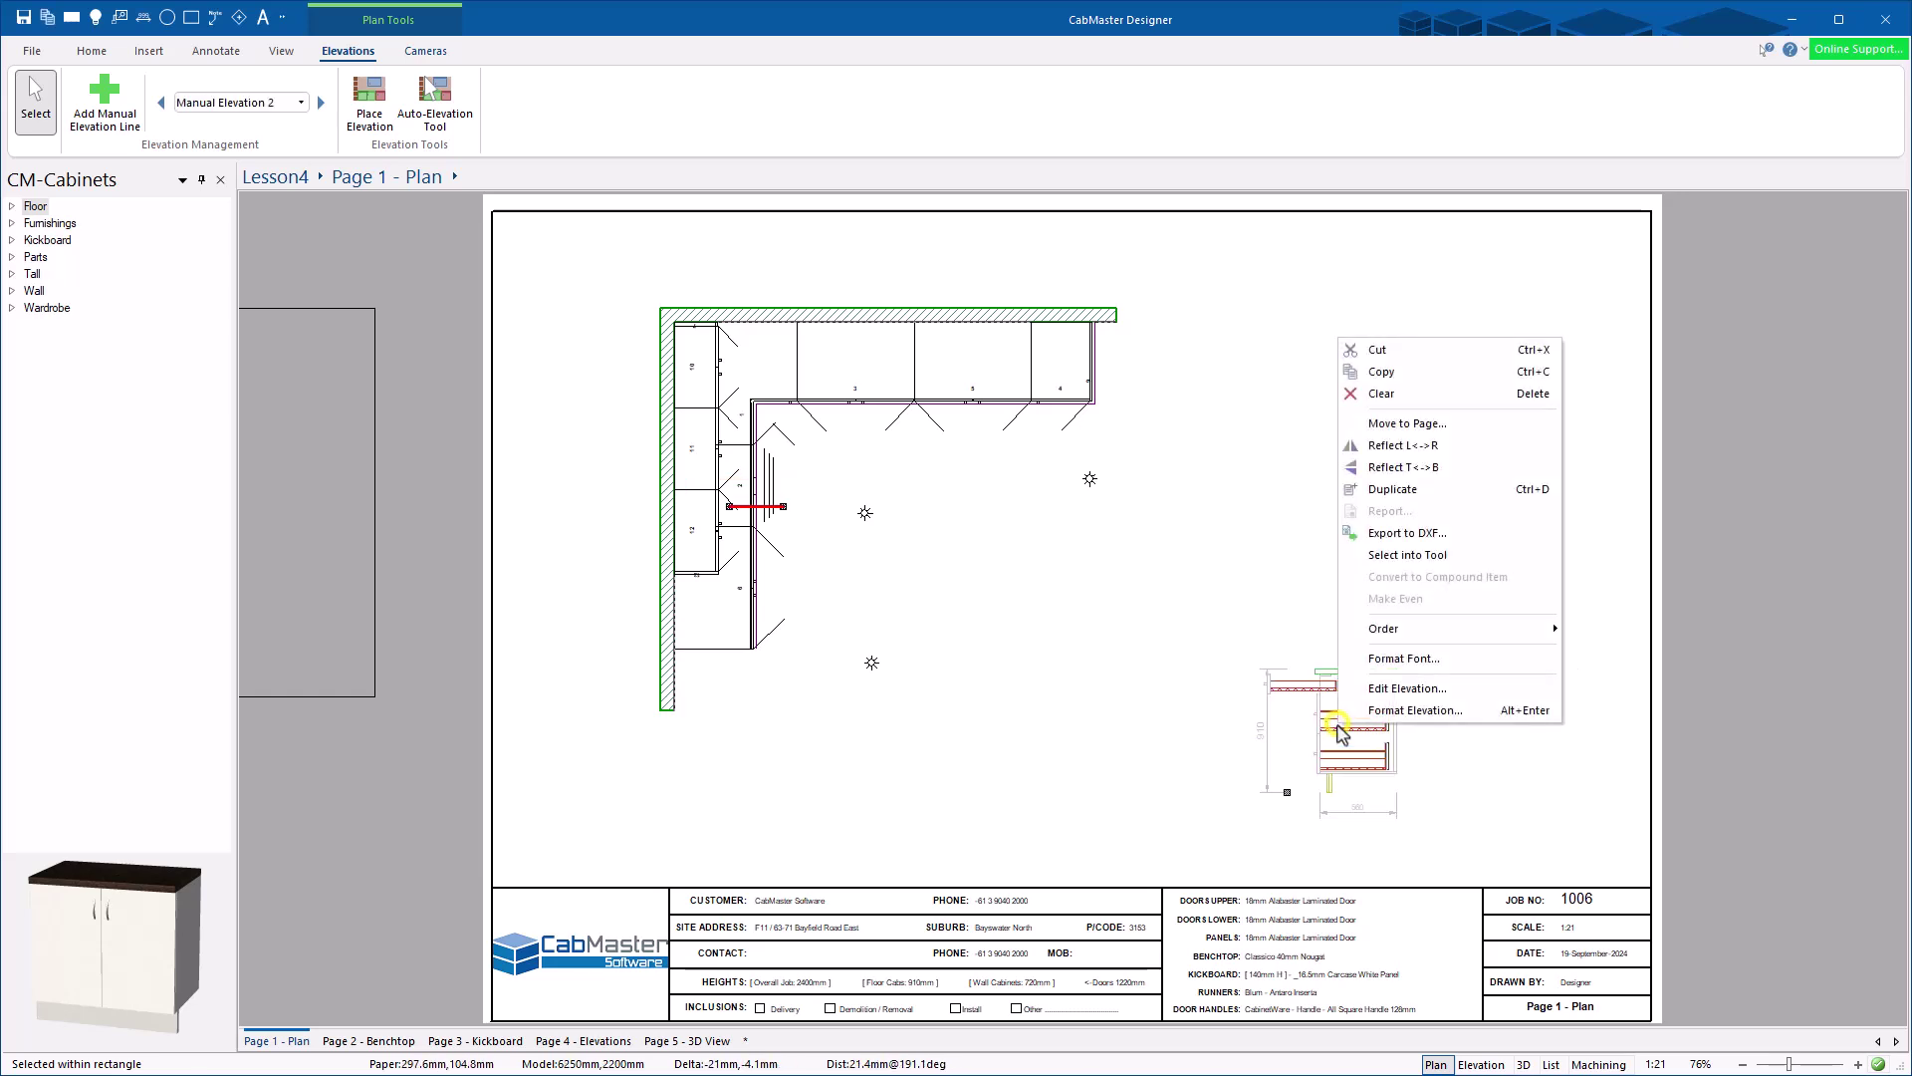
pyautogui.click(1431, 685)
pyautogui.click(1207, 659)
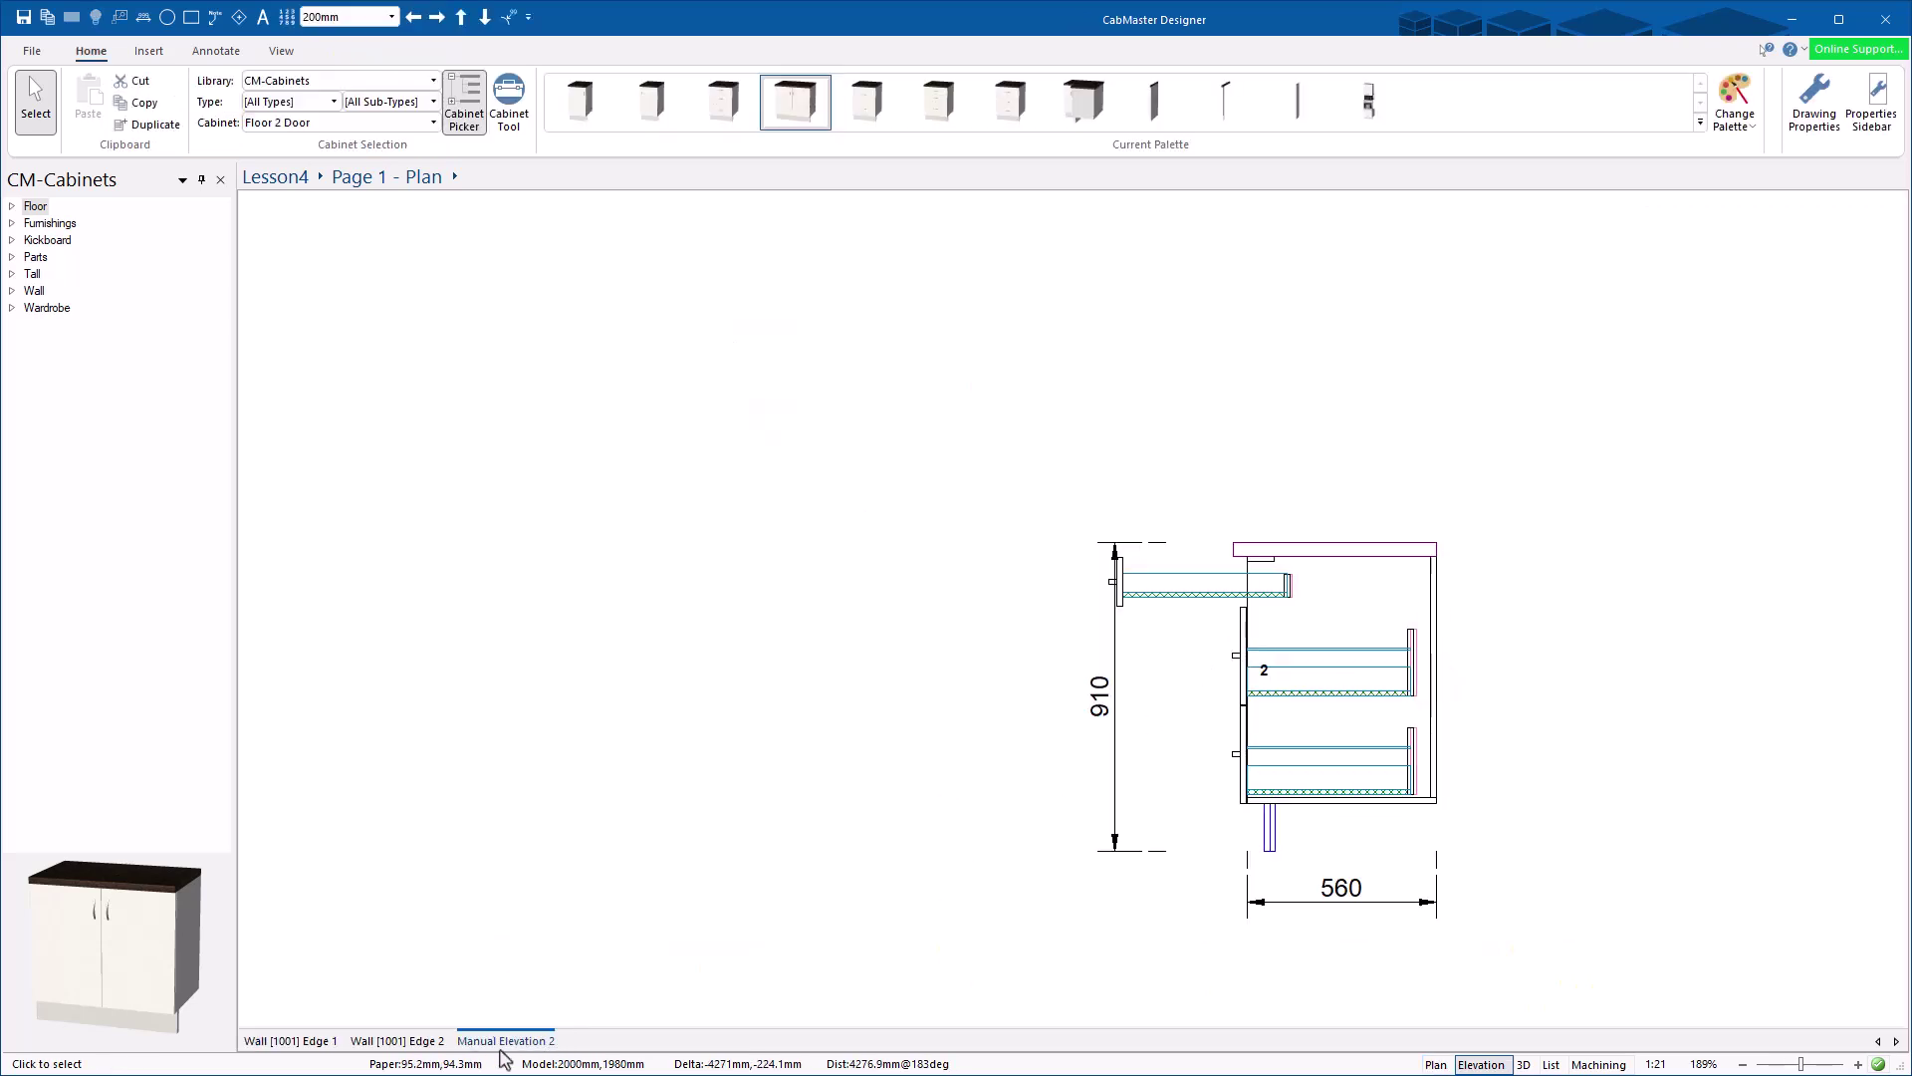
pyautogui.scroll(5, 1180, 597)
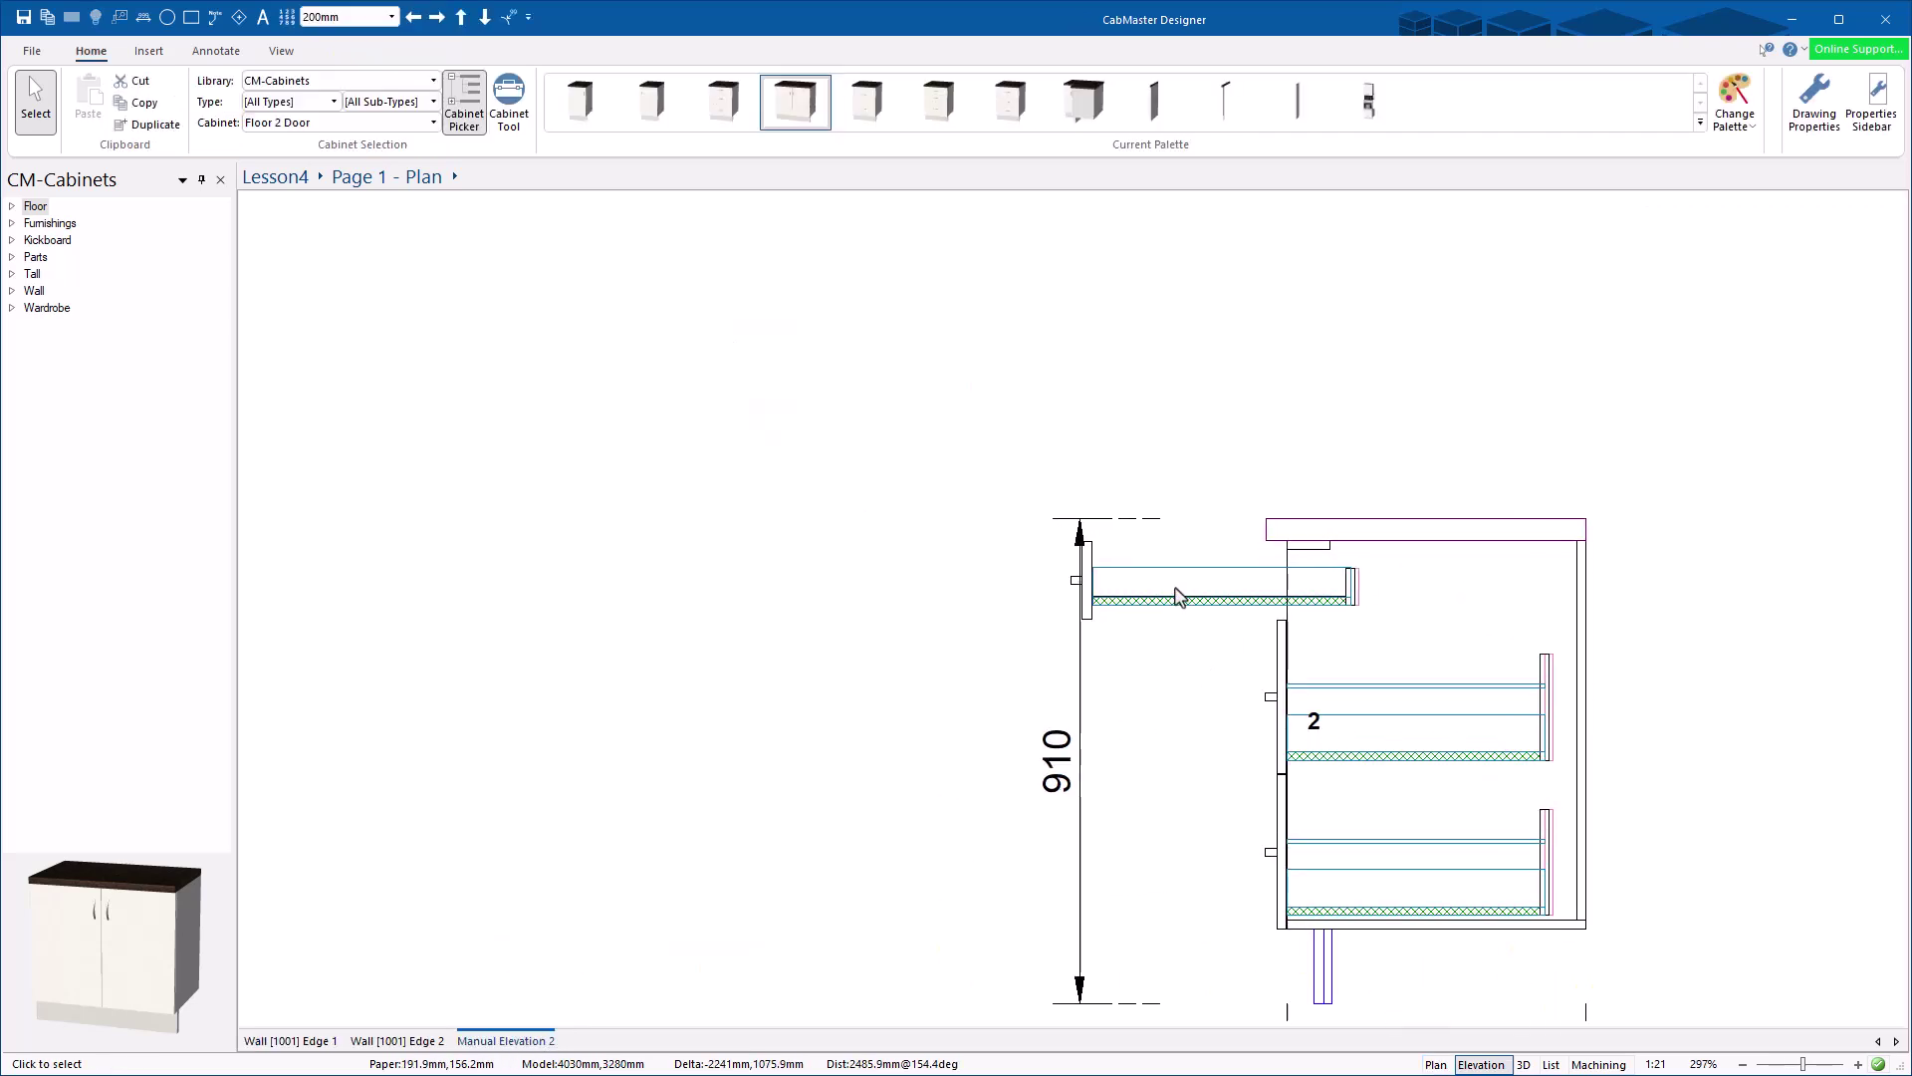
pyautogui.click(209, 51)
pyautogui.click(316, 103)
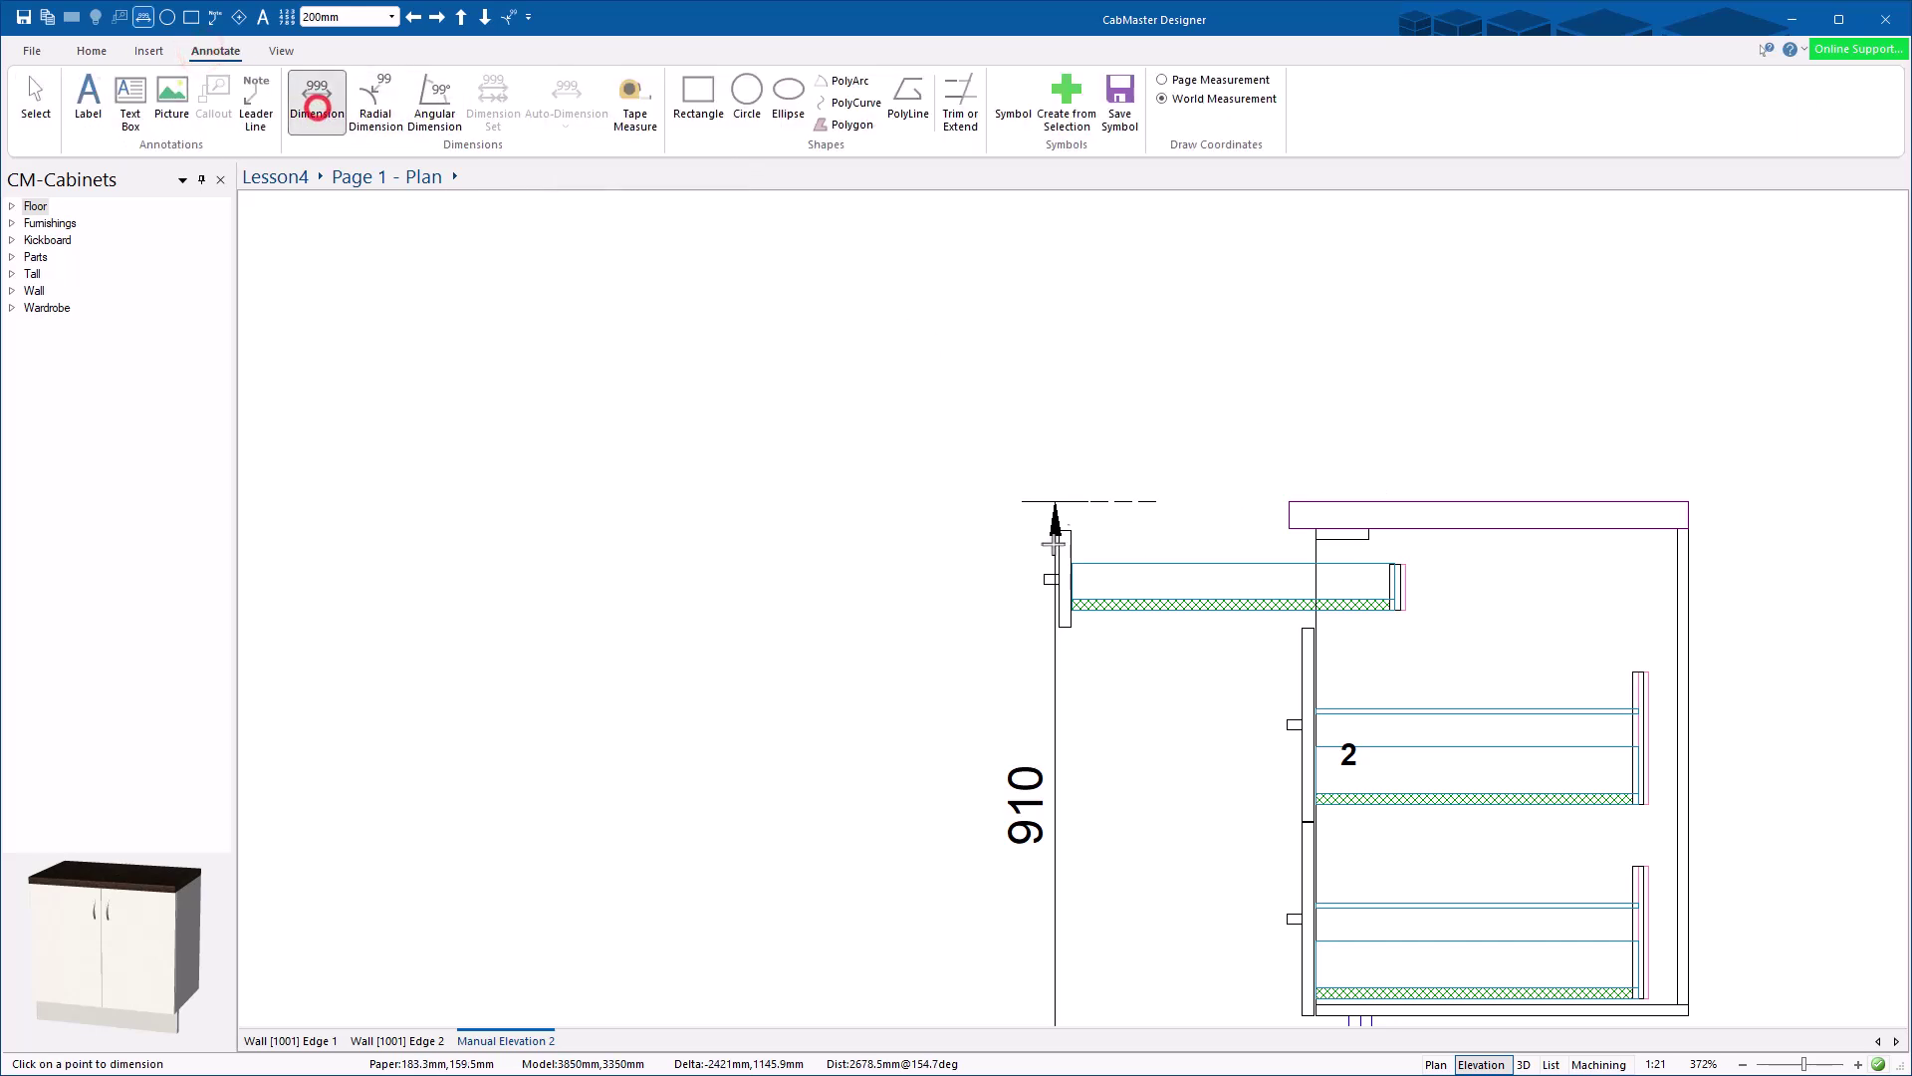
pyautogui.click(1314, 527)
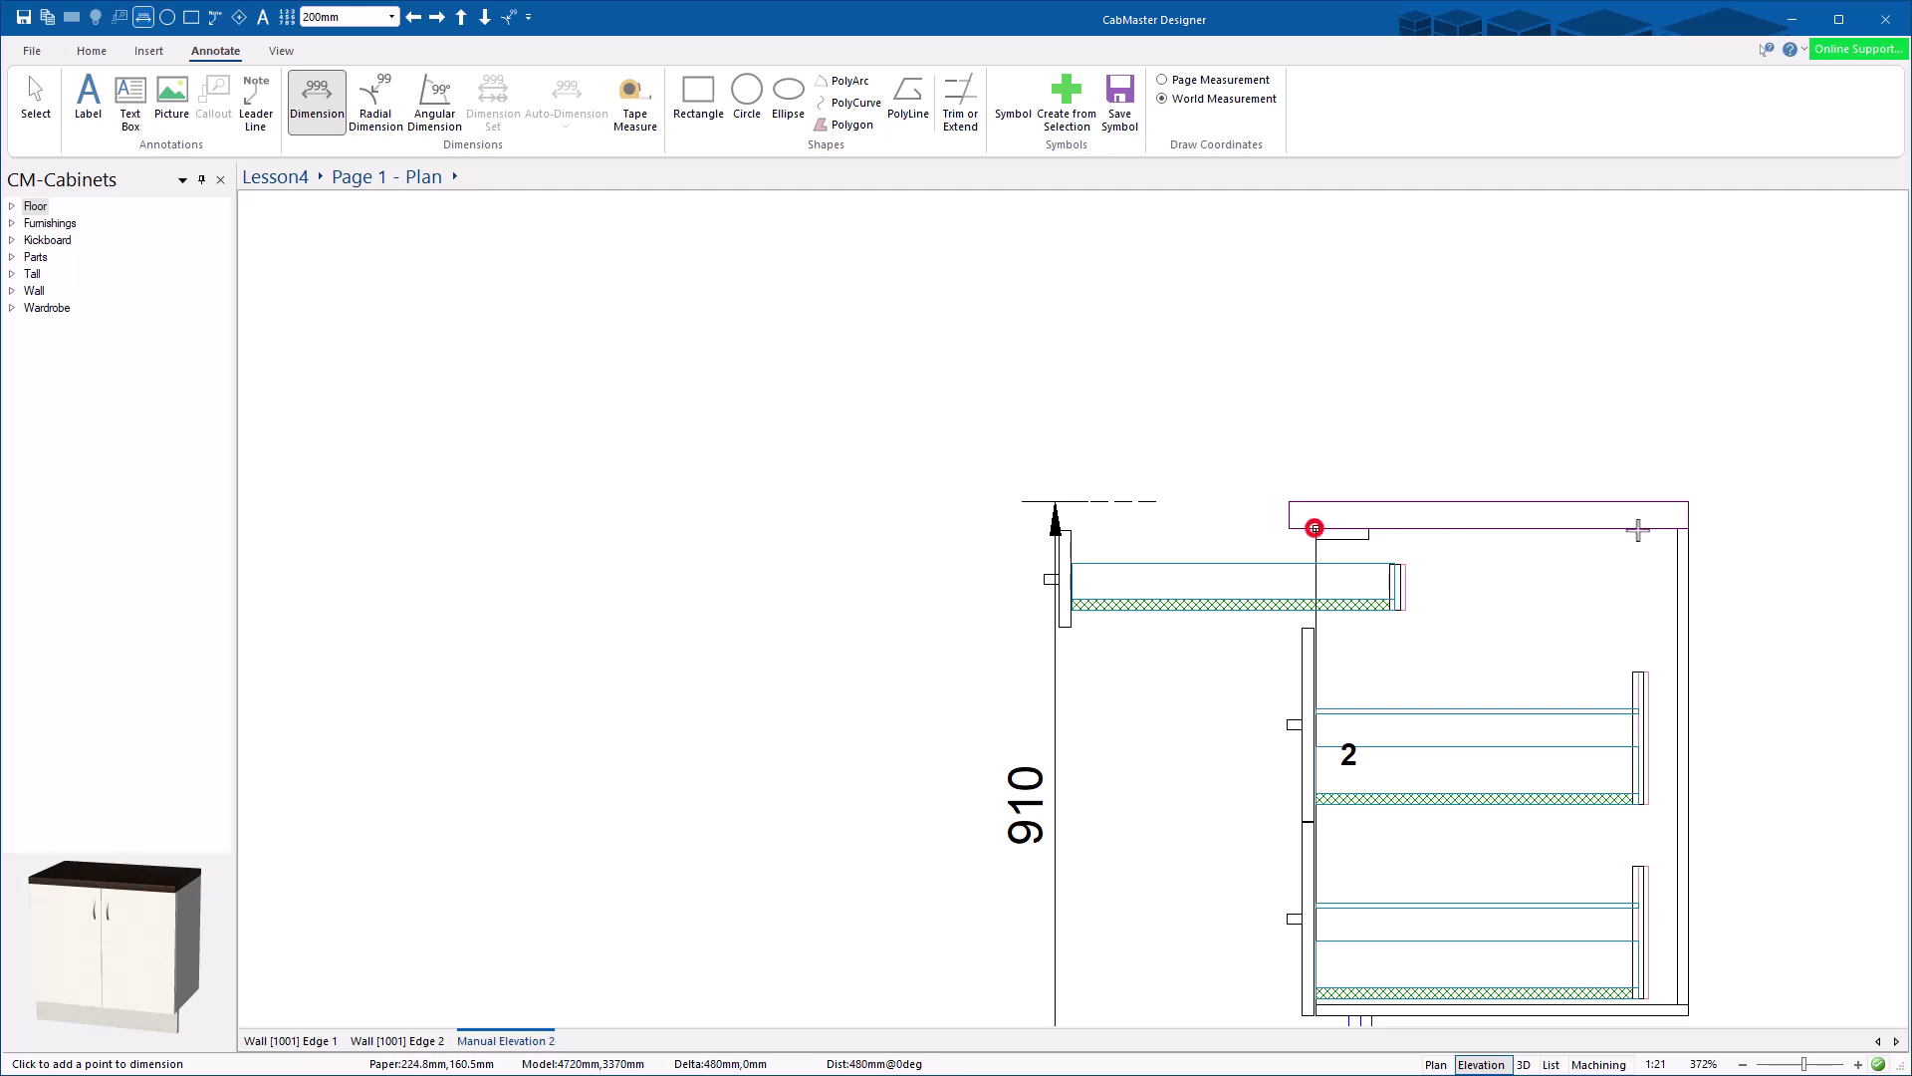
pyautogui.click(1688, 524)
pyautogui.click(1643, 445)
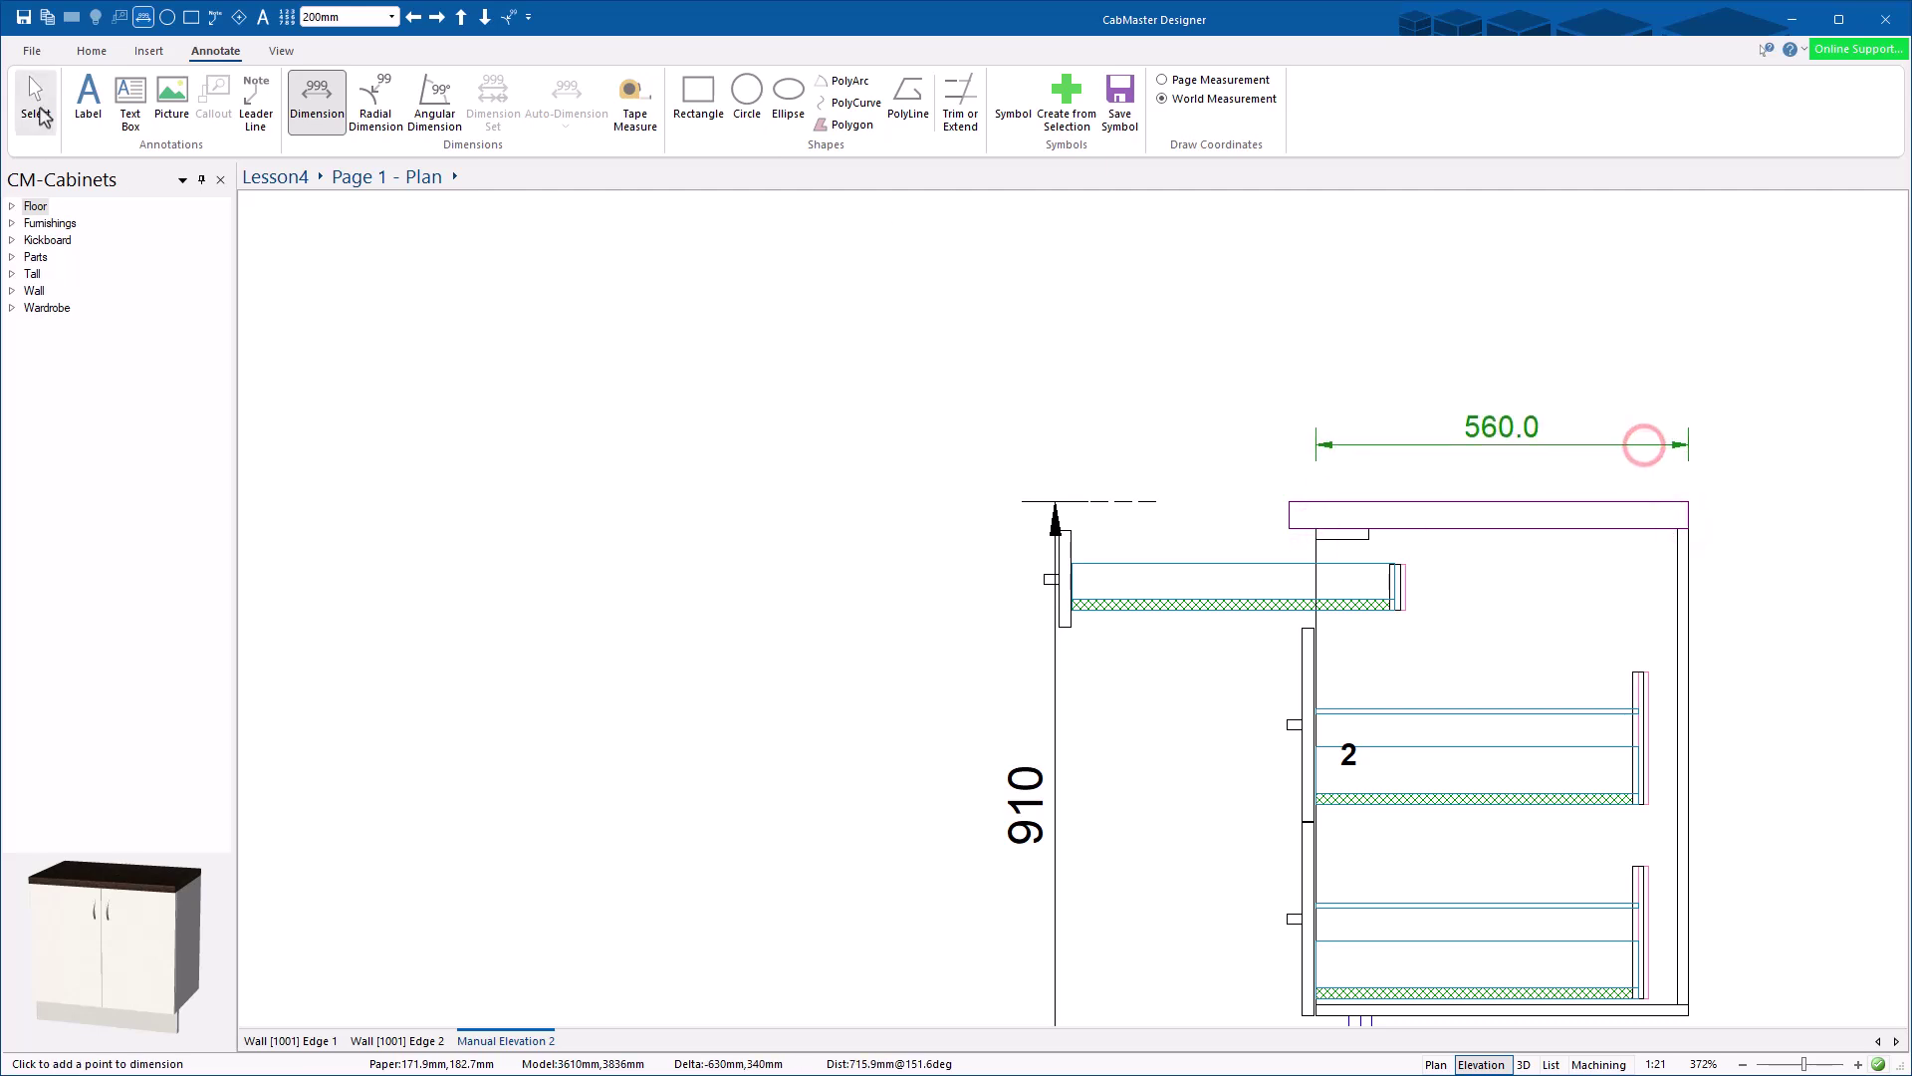
pyautogui.scroll(-8, 956, 607)
pyautogui.click(1435, 1063)
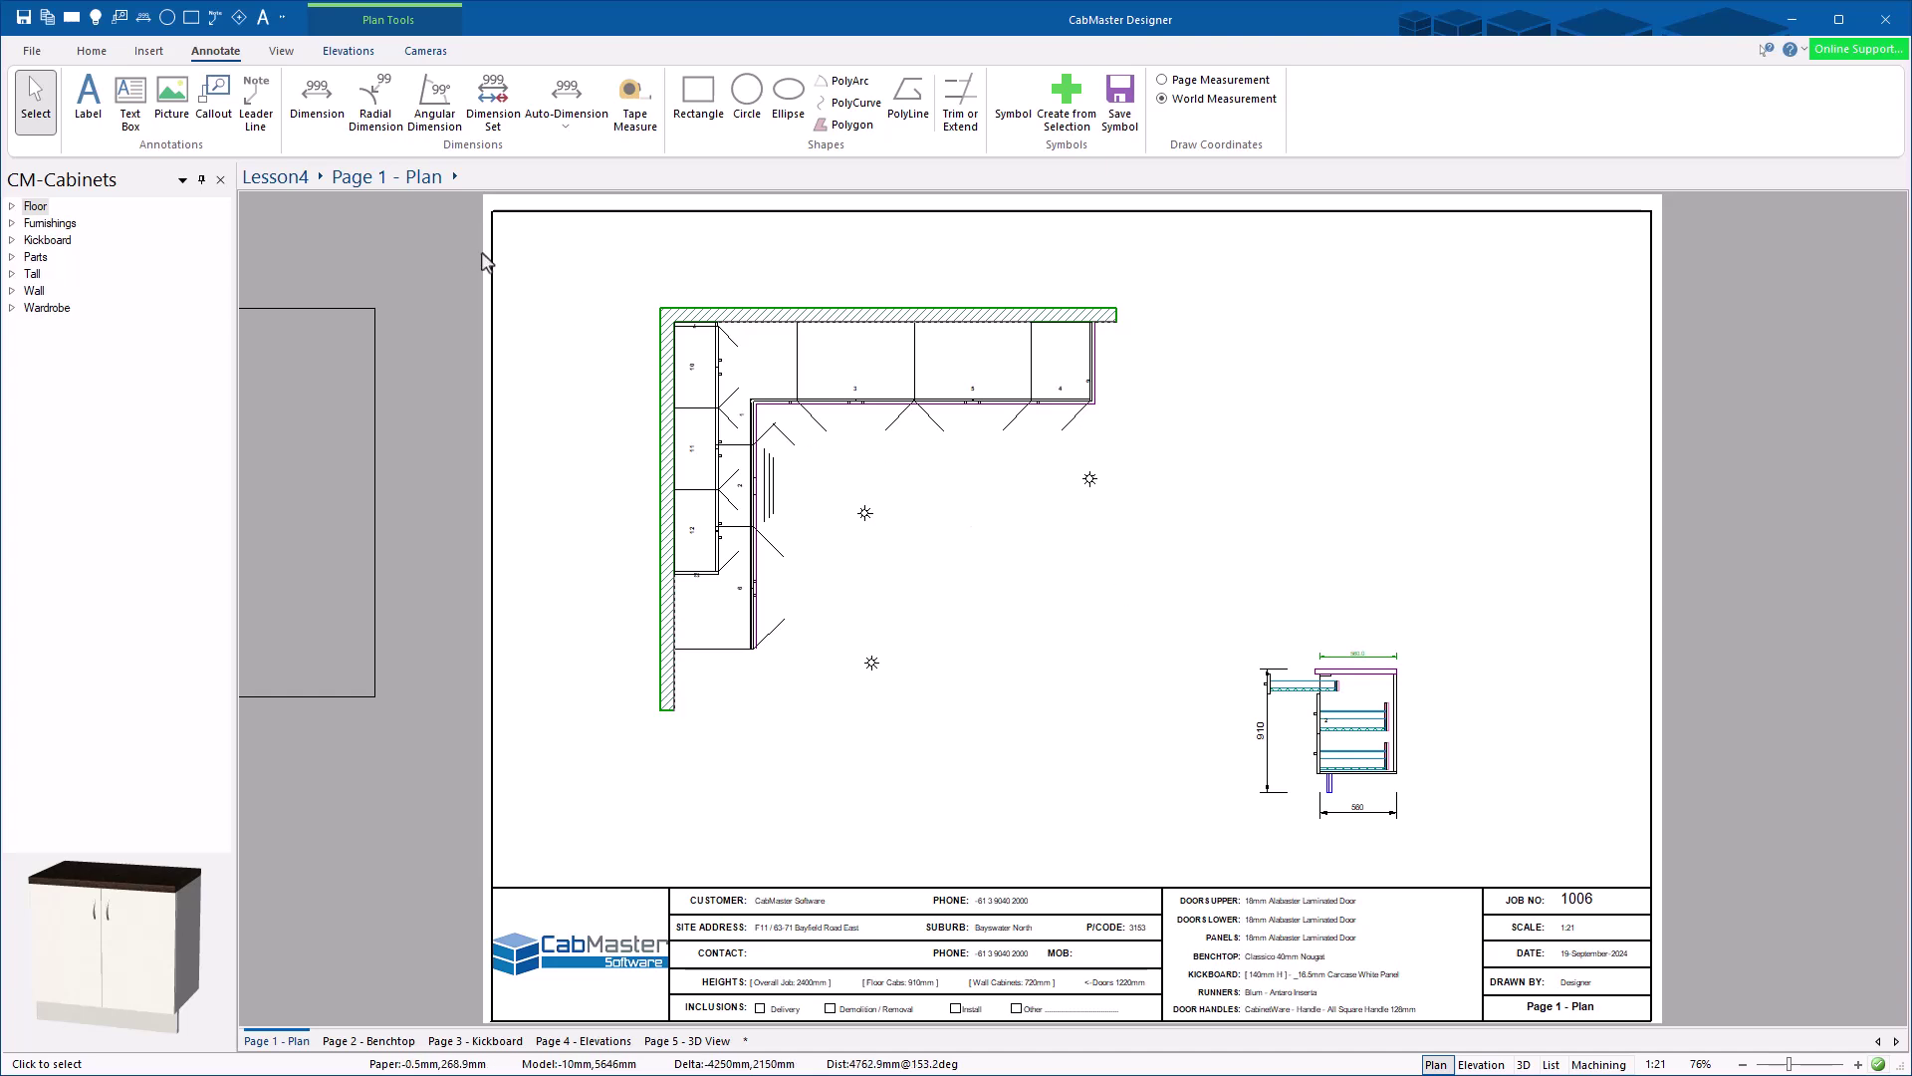
# Step: Create an enlarged callout of the end base cabinet's front corner beside the plan, then shift the callout and its source area
pyautogui.click(212, 100)
pyautogui.moveTo(1105, 428); pyautogui.dragTo(1013, 374)
pyautogui.moveTo(1178, 247); pyautogui.dragTo(1617, 602)
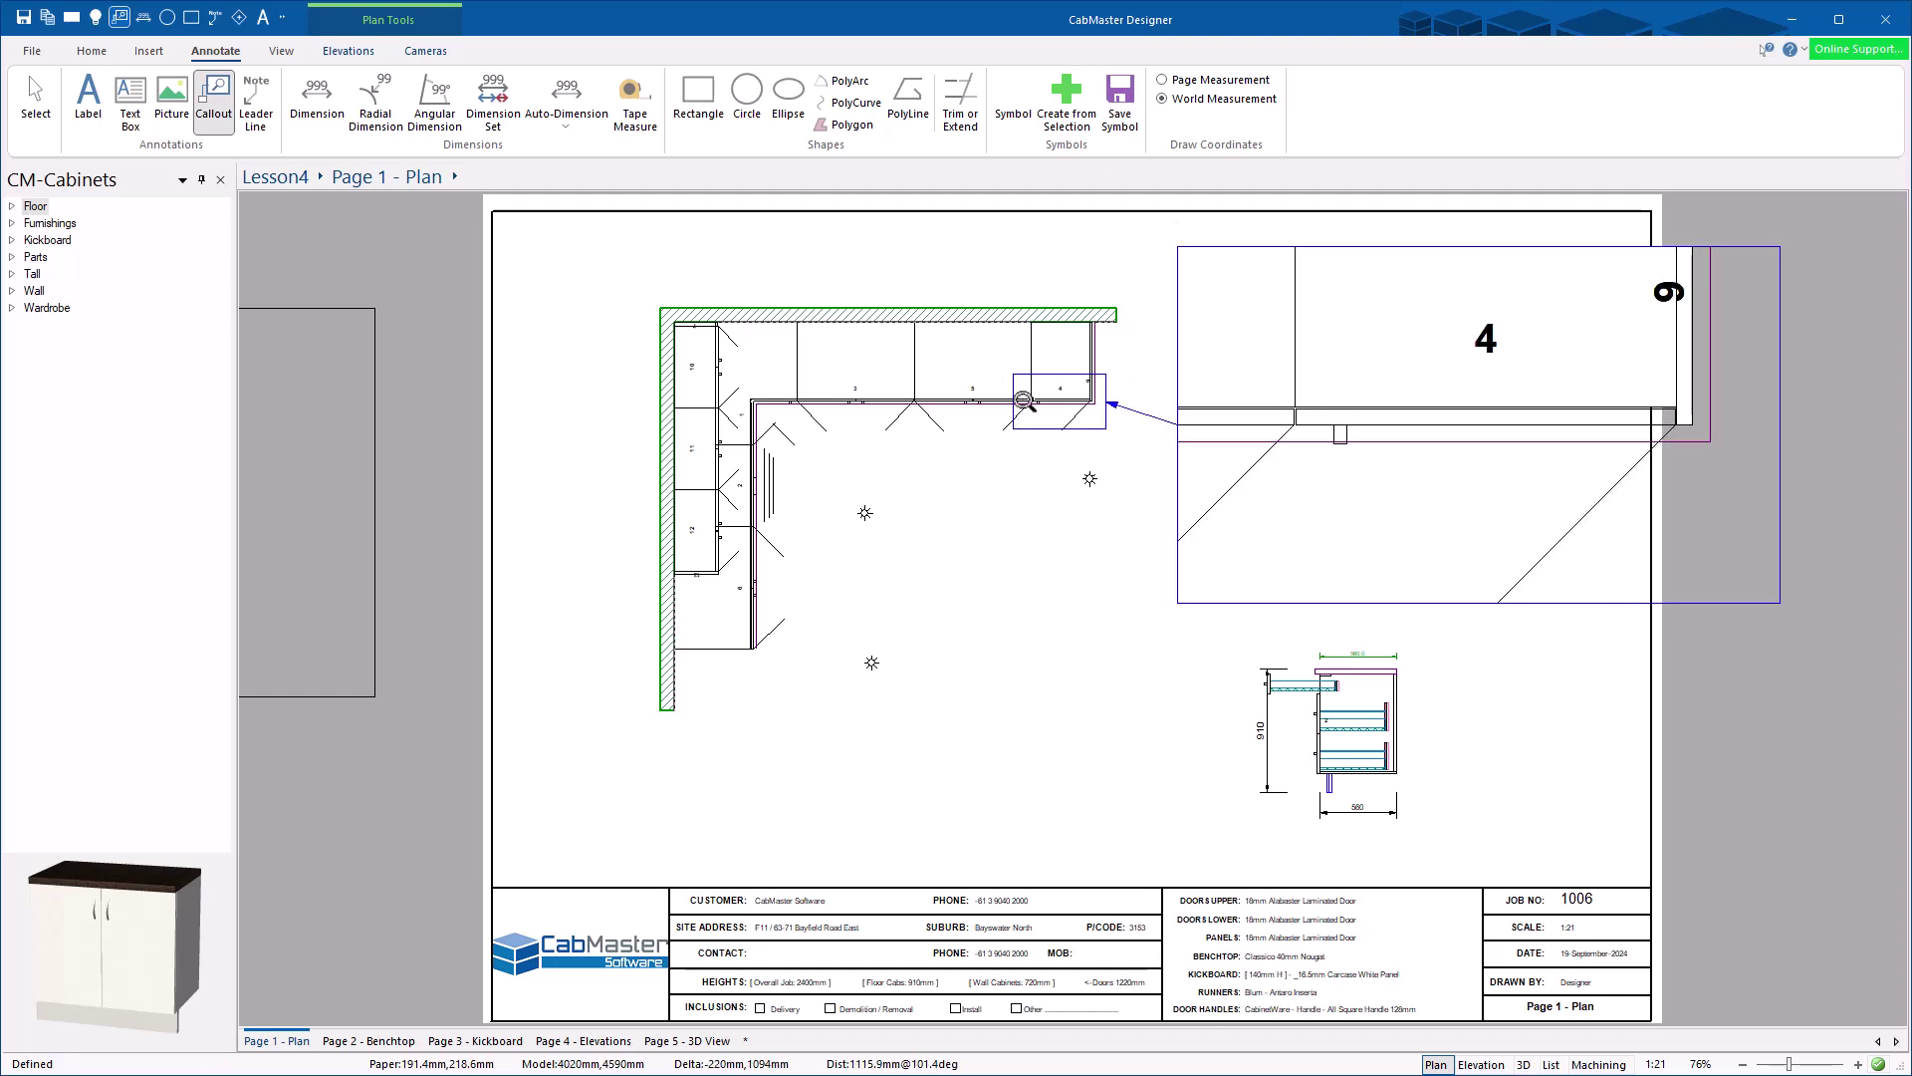
pyautogui.press('Escape')
pyautogui.moveTo(1348, 336)
pyautogui.mouseDown()
pyautogui.moveTo(1454, 321)
pyautogui.moveTo(1298, 199)
pyautogui.moveTo(1115, 120)
pyautogui.moveTo(984, 30)
pyautogui.moveTo(1145, 60)
pyautogui.moveTo(1497, 266)
pyautogui.moveTo(1418, 350)
pyautogui.moveTo(1484, 508)
pyautogui.mouseUp()
pyautogui.moveTo(1068, 423)
pyautogui.mouseDown()
pyautogui.moveTo(1059, 405)
pyautogui.moveTo(1077, 401)
pyautogui.mouseUp()
# Step: Open the callout for editing and place a site address label inside the end cabinet
pyautogui.rightClick(1487, 439)
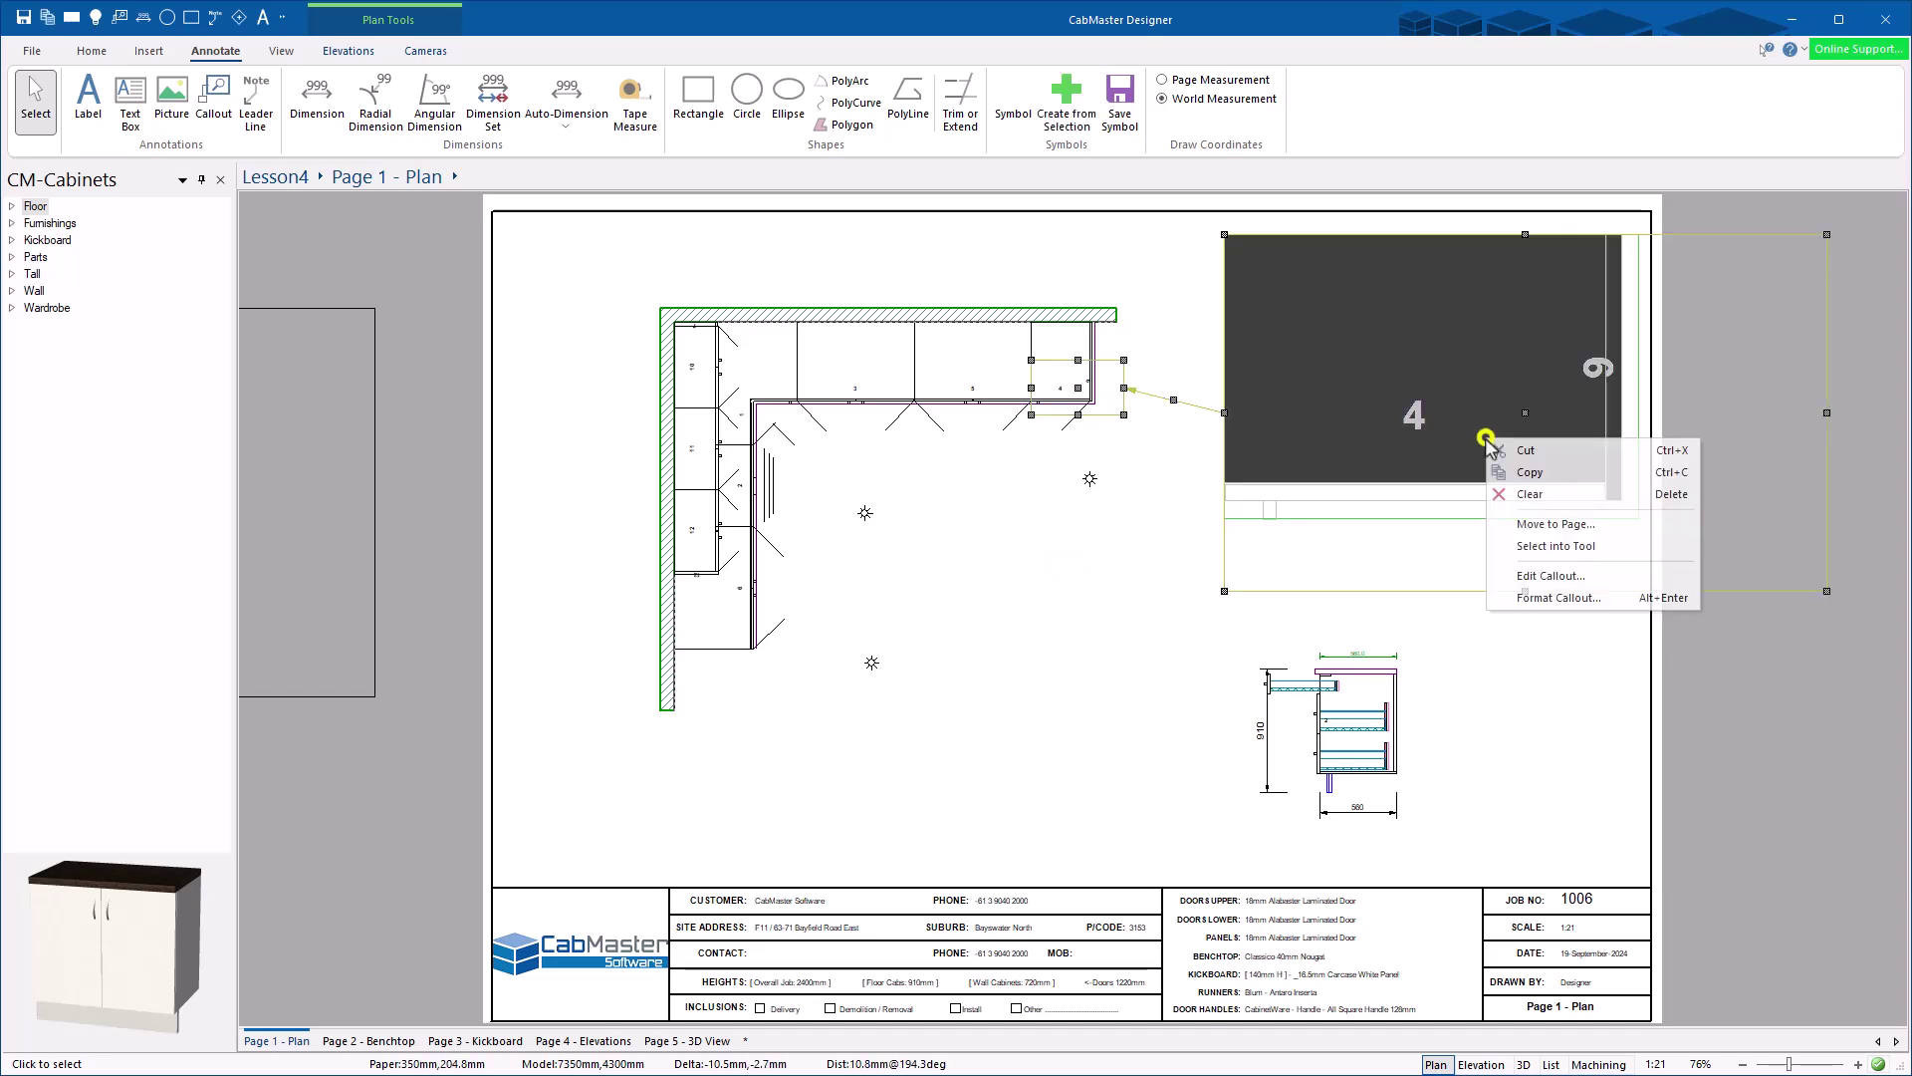
pyautogui.click(1580, 577)
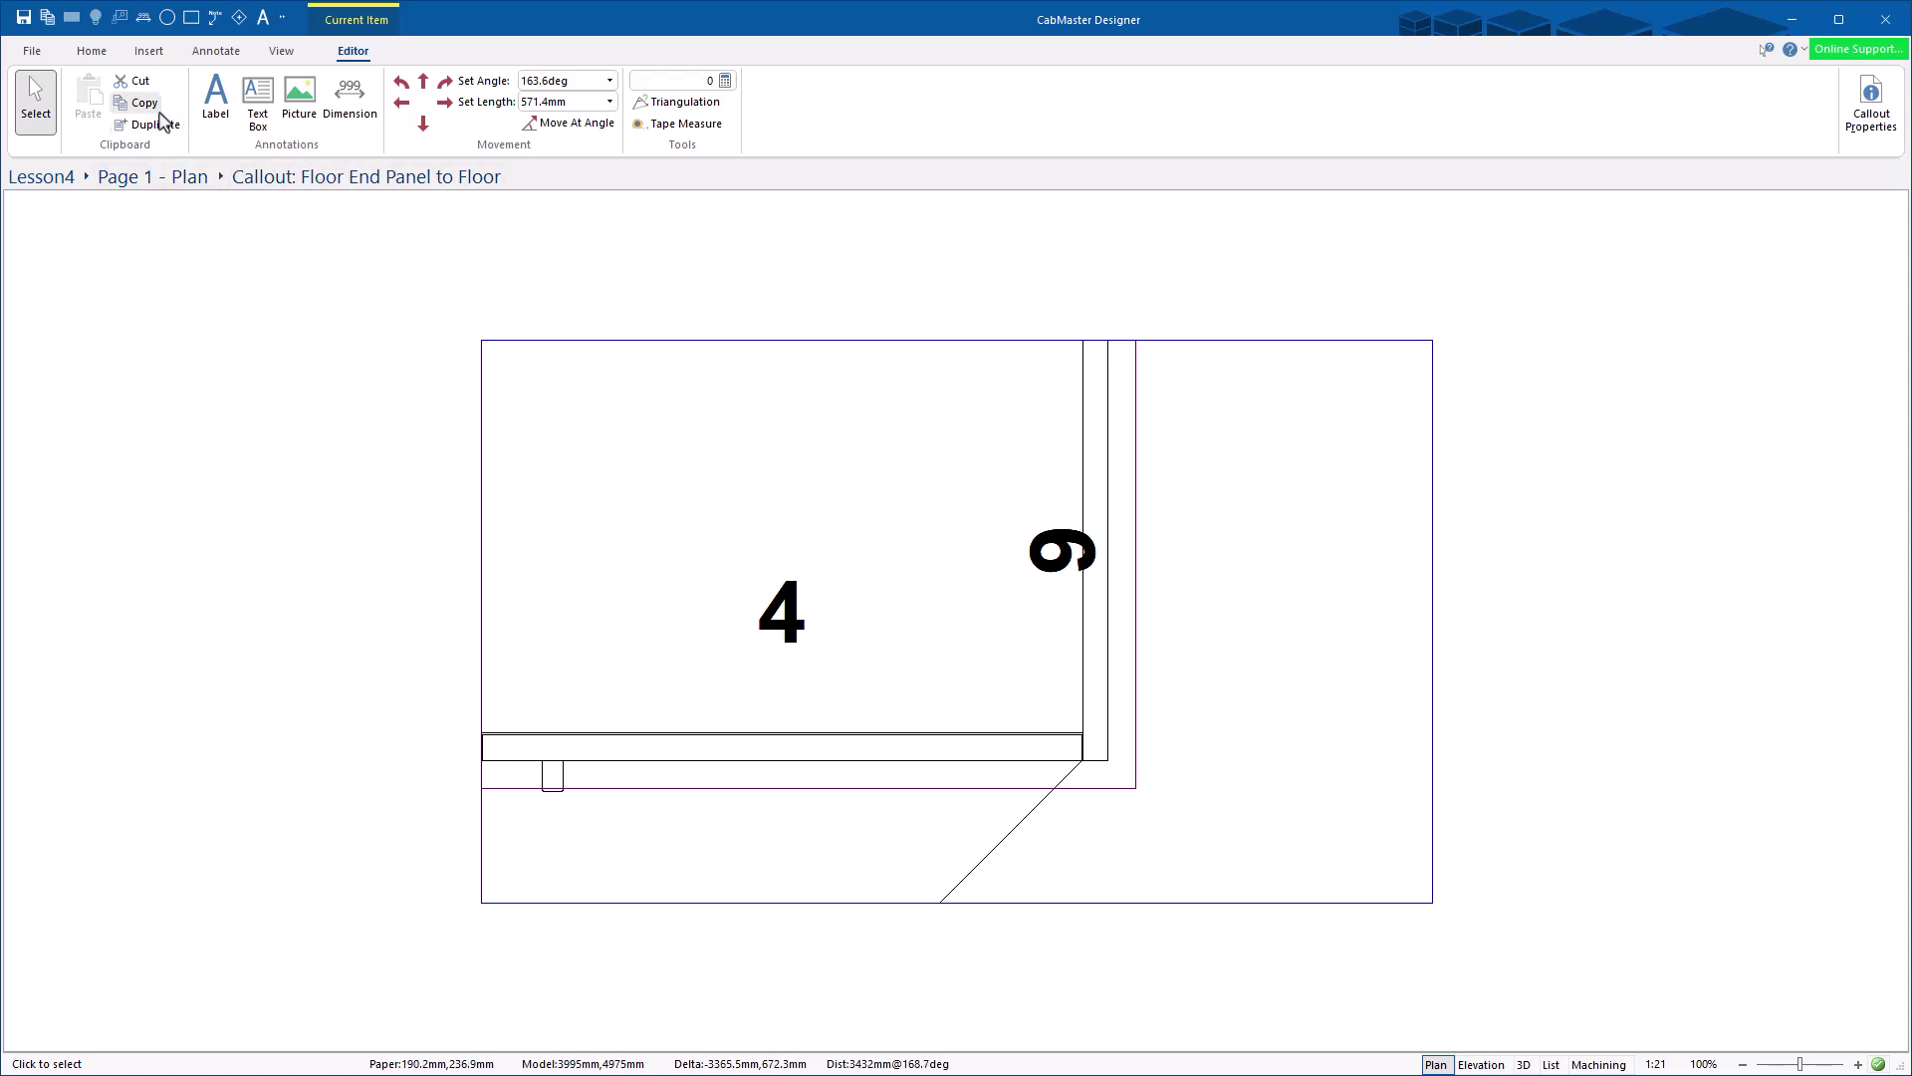
pyautogui.click(215, 98)
pyautogui.click(566, 525)
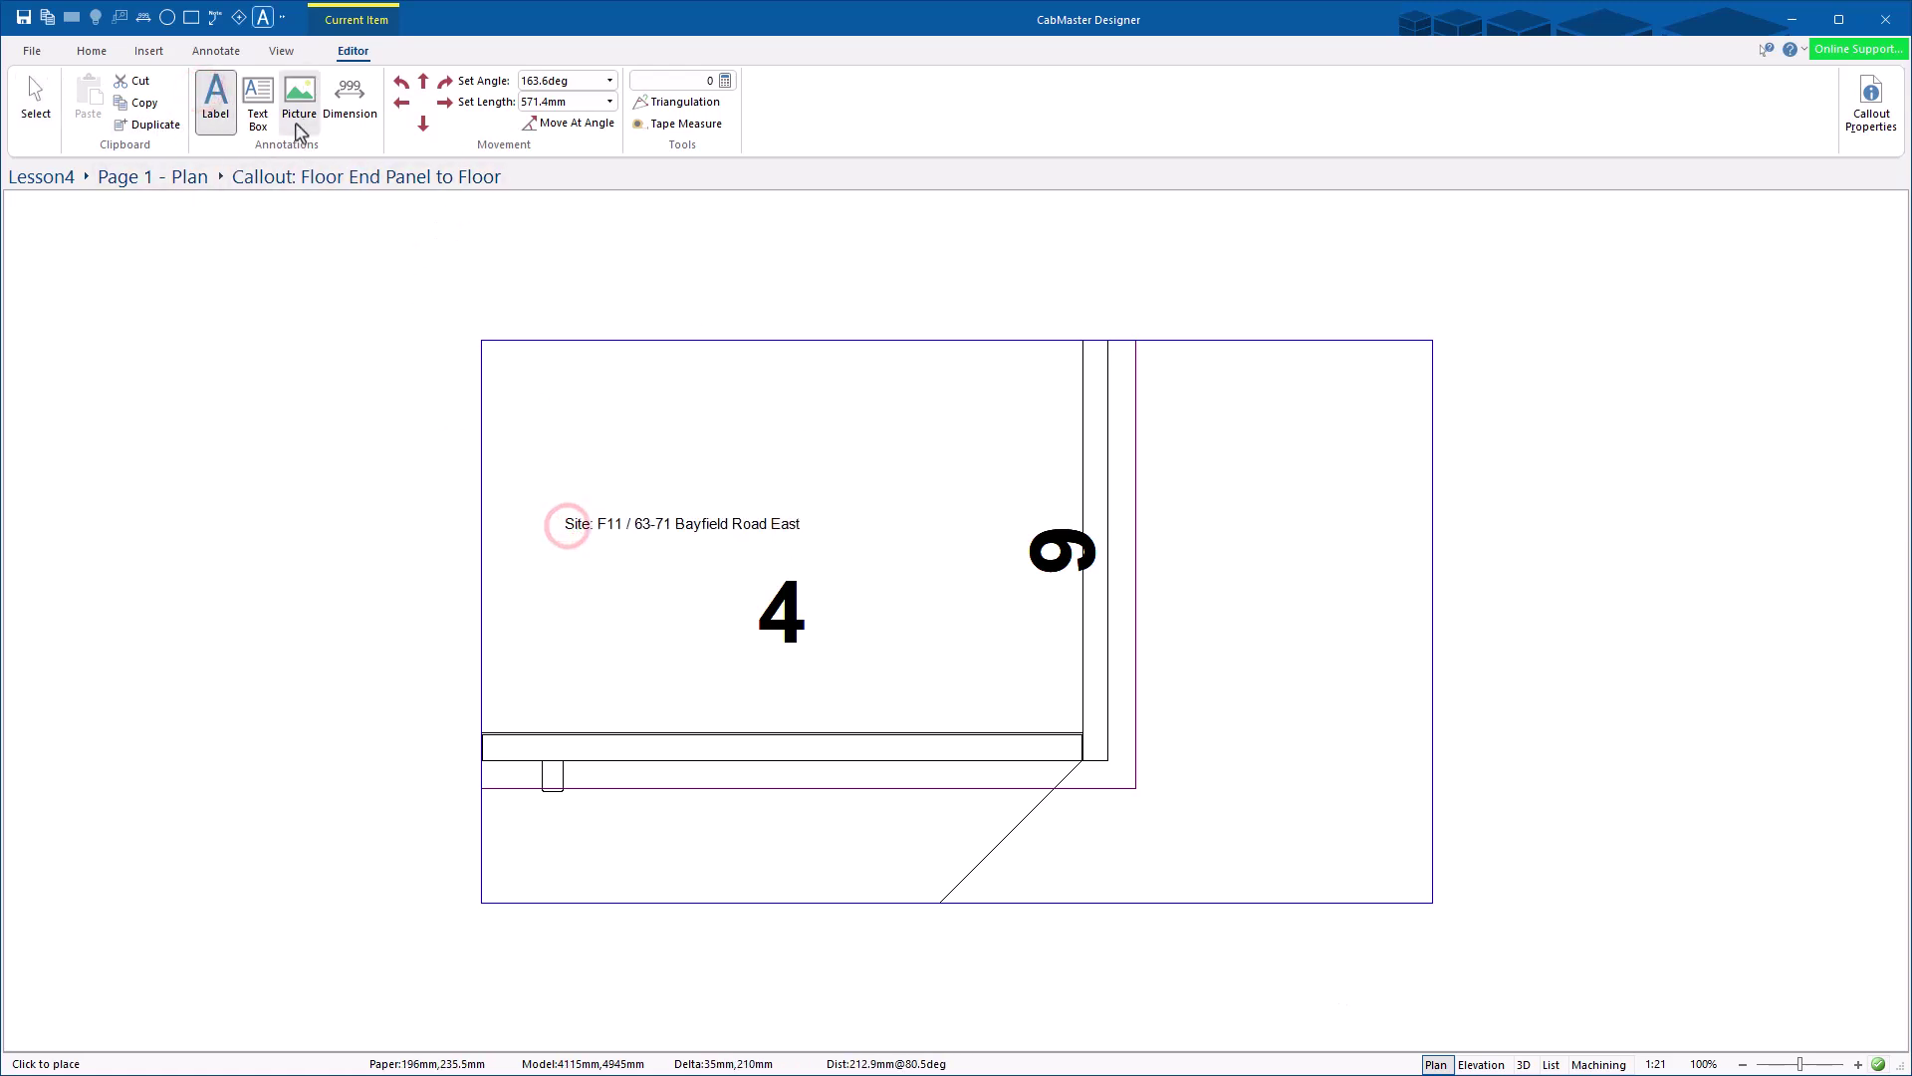
# Step: Dimension the visible cabinet width inside the callout and return to the plan page
pyautogui.click(363, 107)
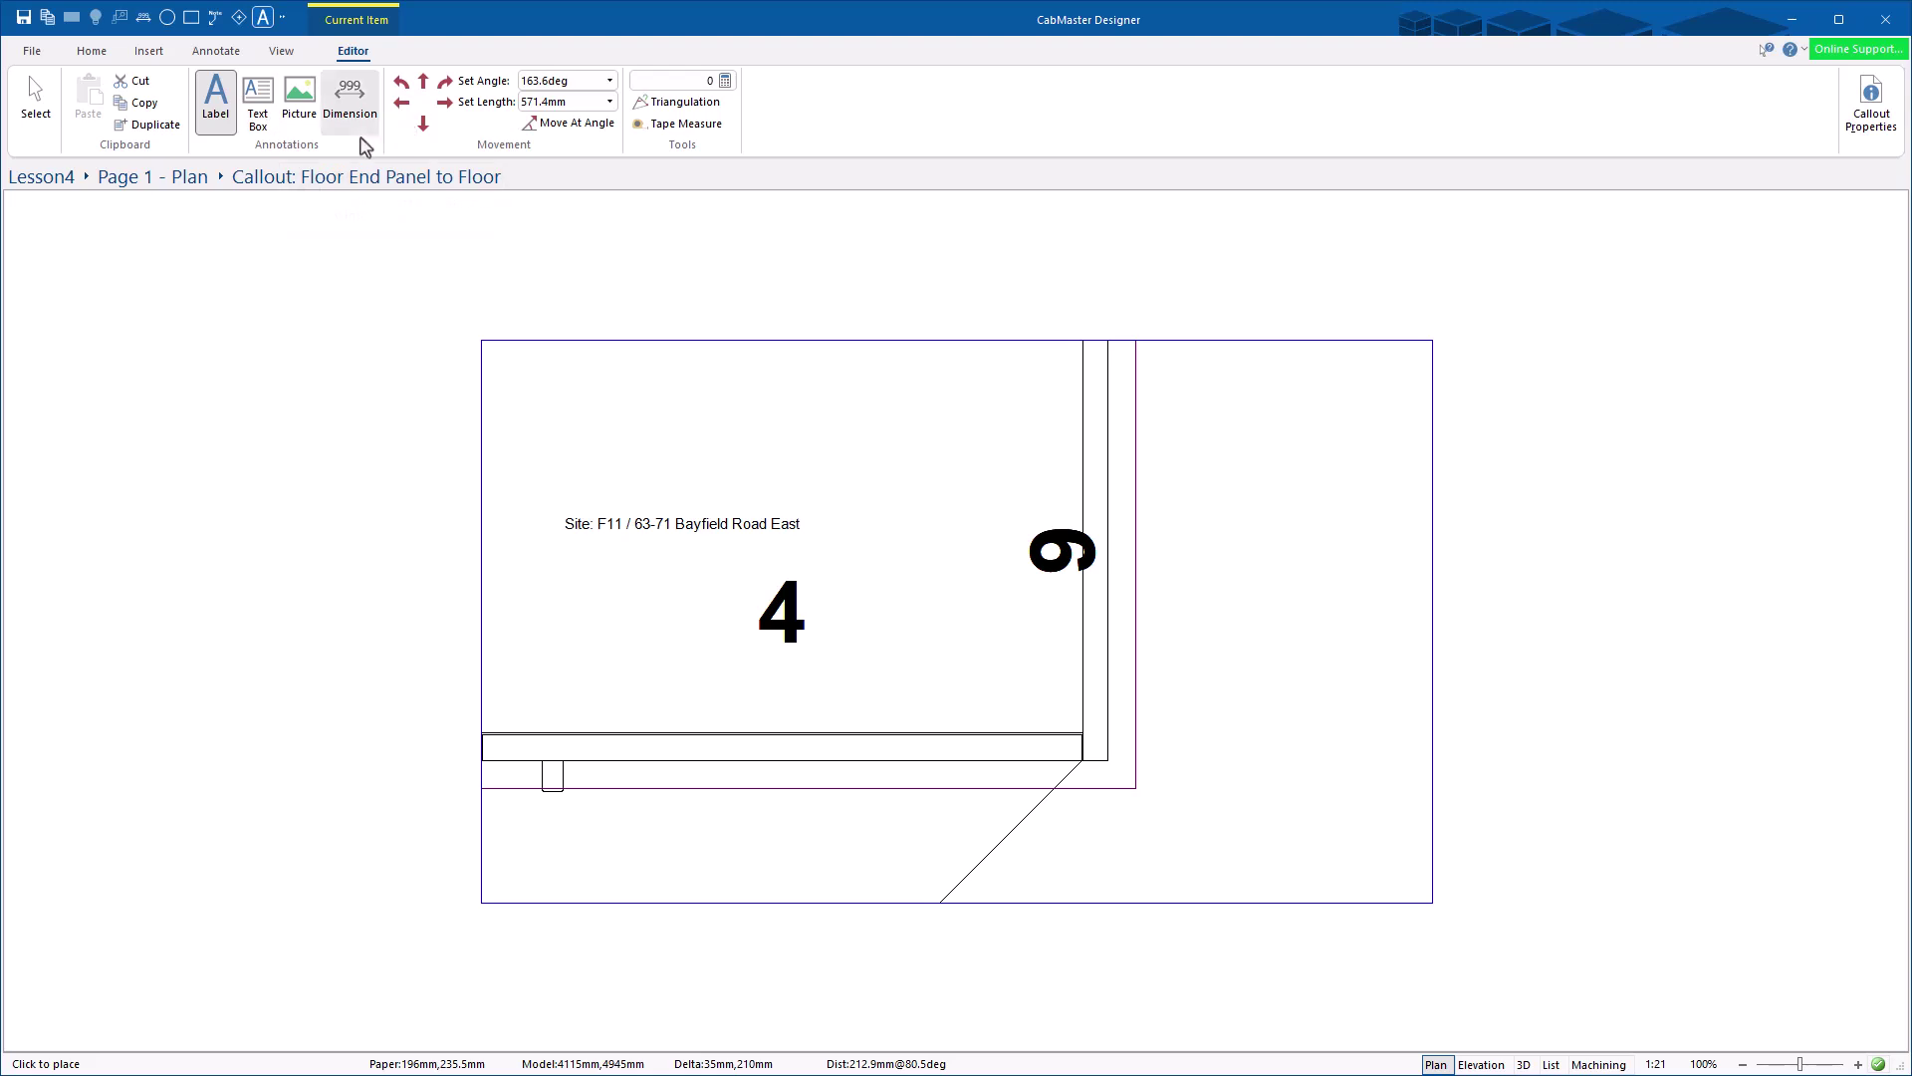
pyautogui.click(1083, 734)
pyautogui.click(482, 727)
pyautogui.click(598, 648)
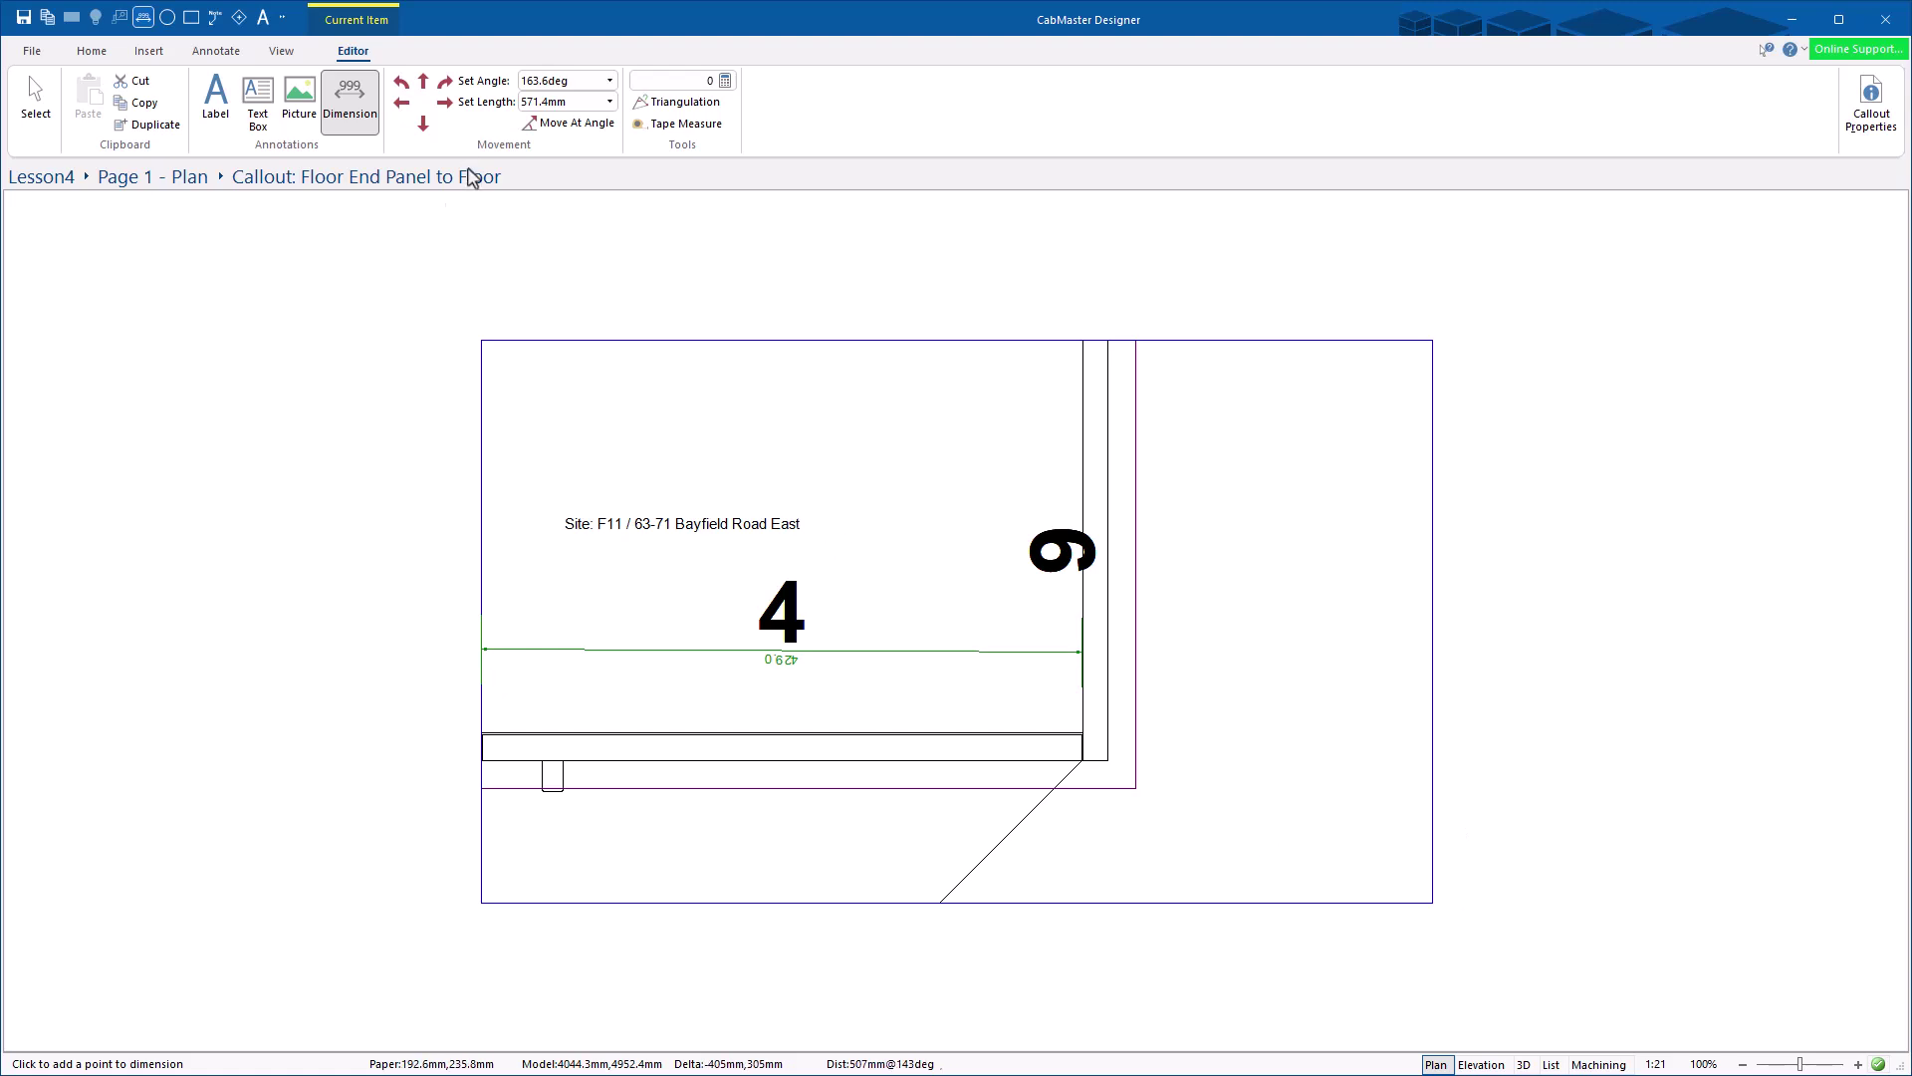
pyautogui.click(148, 176)
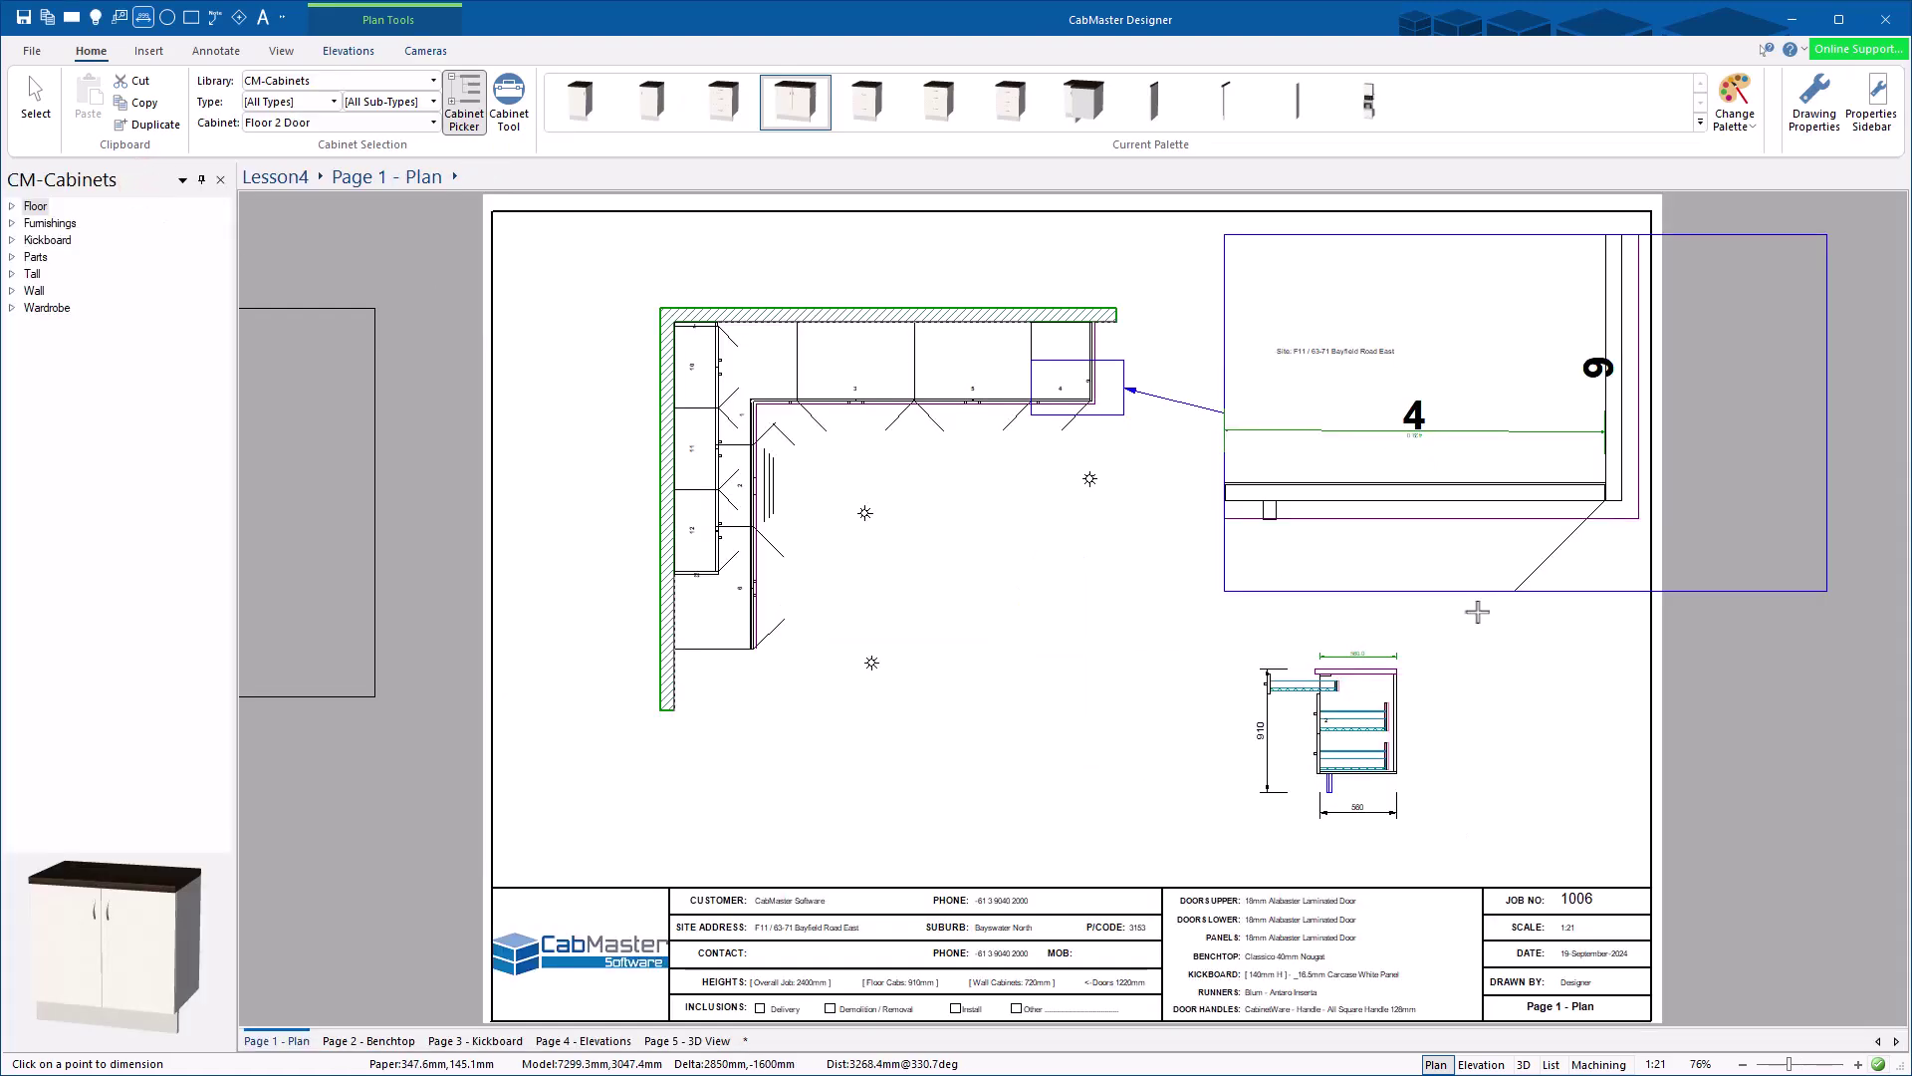
# Step: Delete the corner callout and the drawer cabinet's section elevation from the plan page
pyautogui.click(36, 96)
pyautogui.moveTo(1082, 554); pyautogui.dragTo(1164, 366)
pyautogui.press('Delete')
pyautogui.moveTo(1152, 547); pyautogui.dragTo(1506, 837)
pyautogui.press('Delete')
# Step: Include shadow rails for floor cabinet drawers in the job's drawing properties
pyautogui.click(1814, 100)
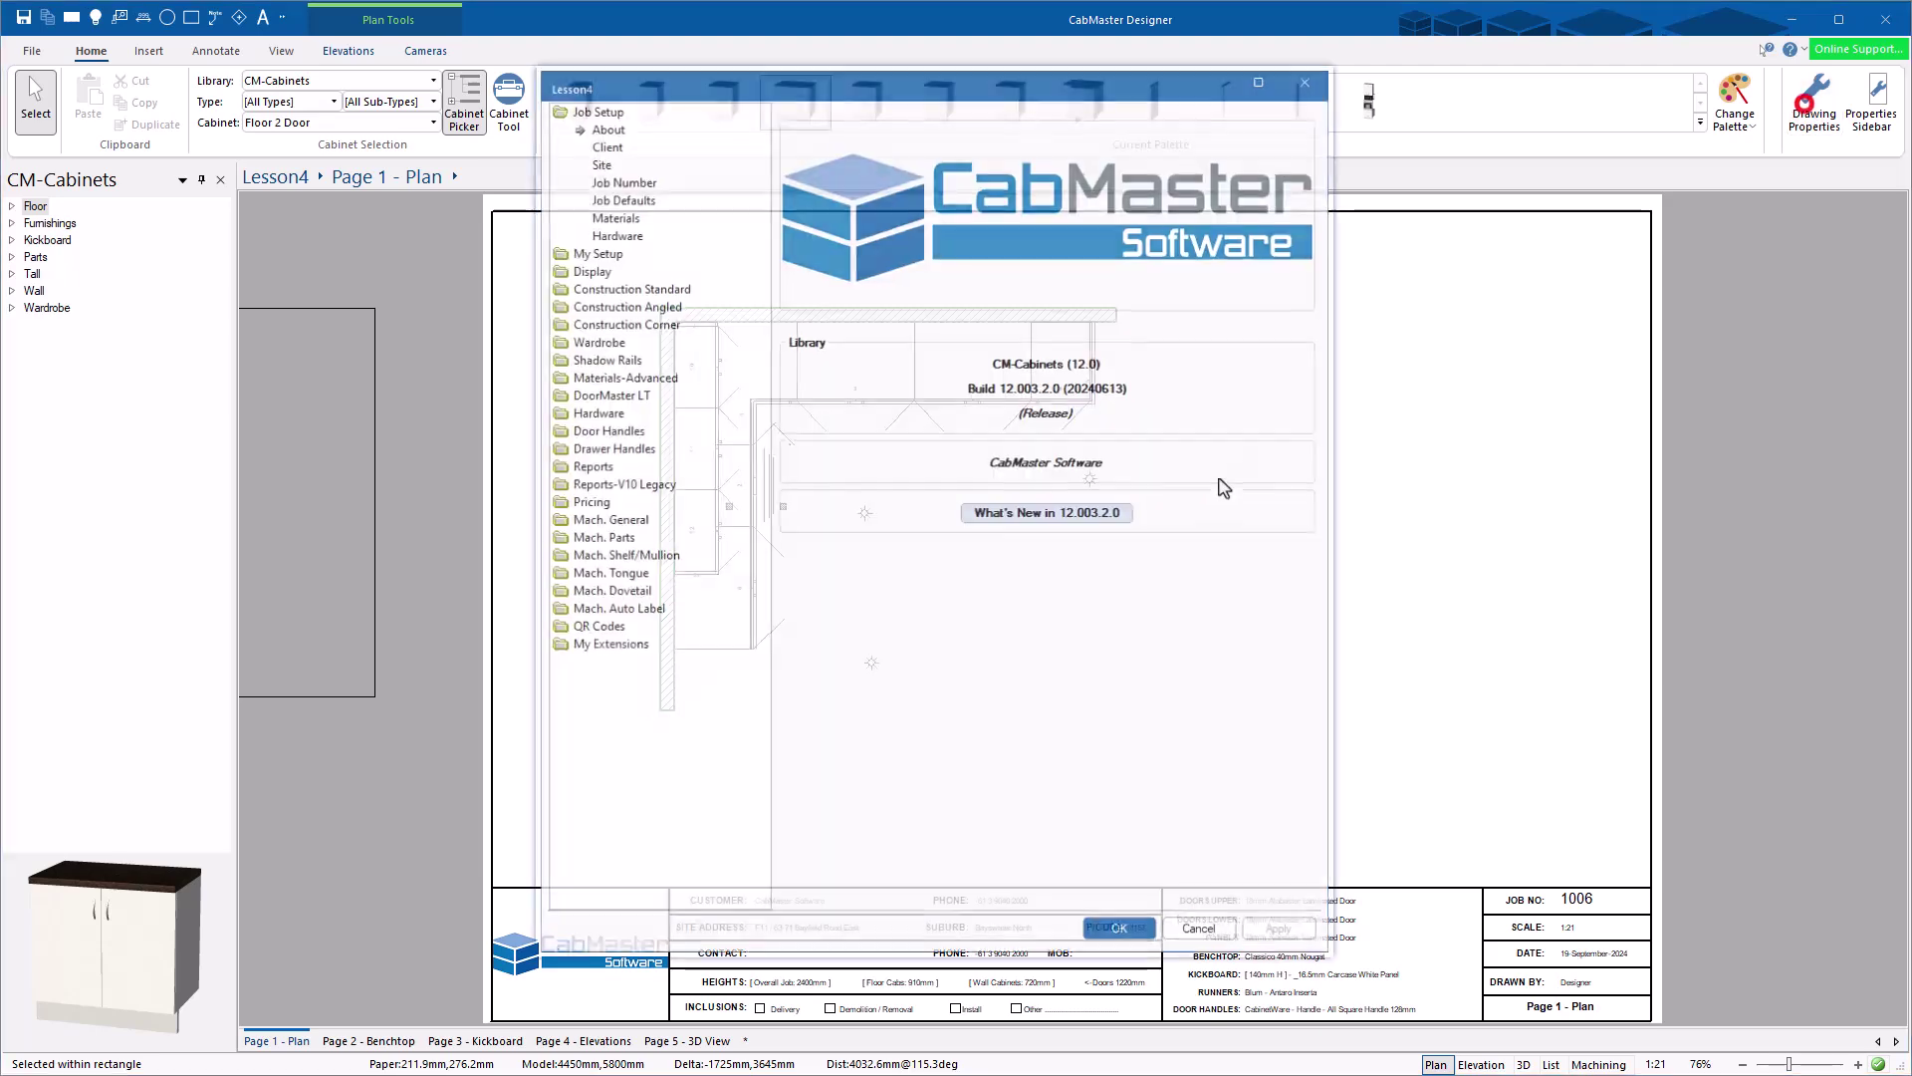
pyautogui.click(621, 359)
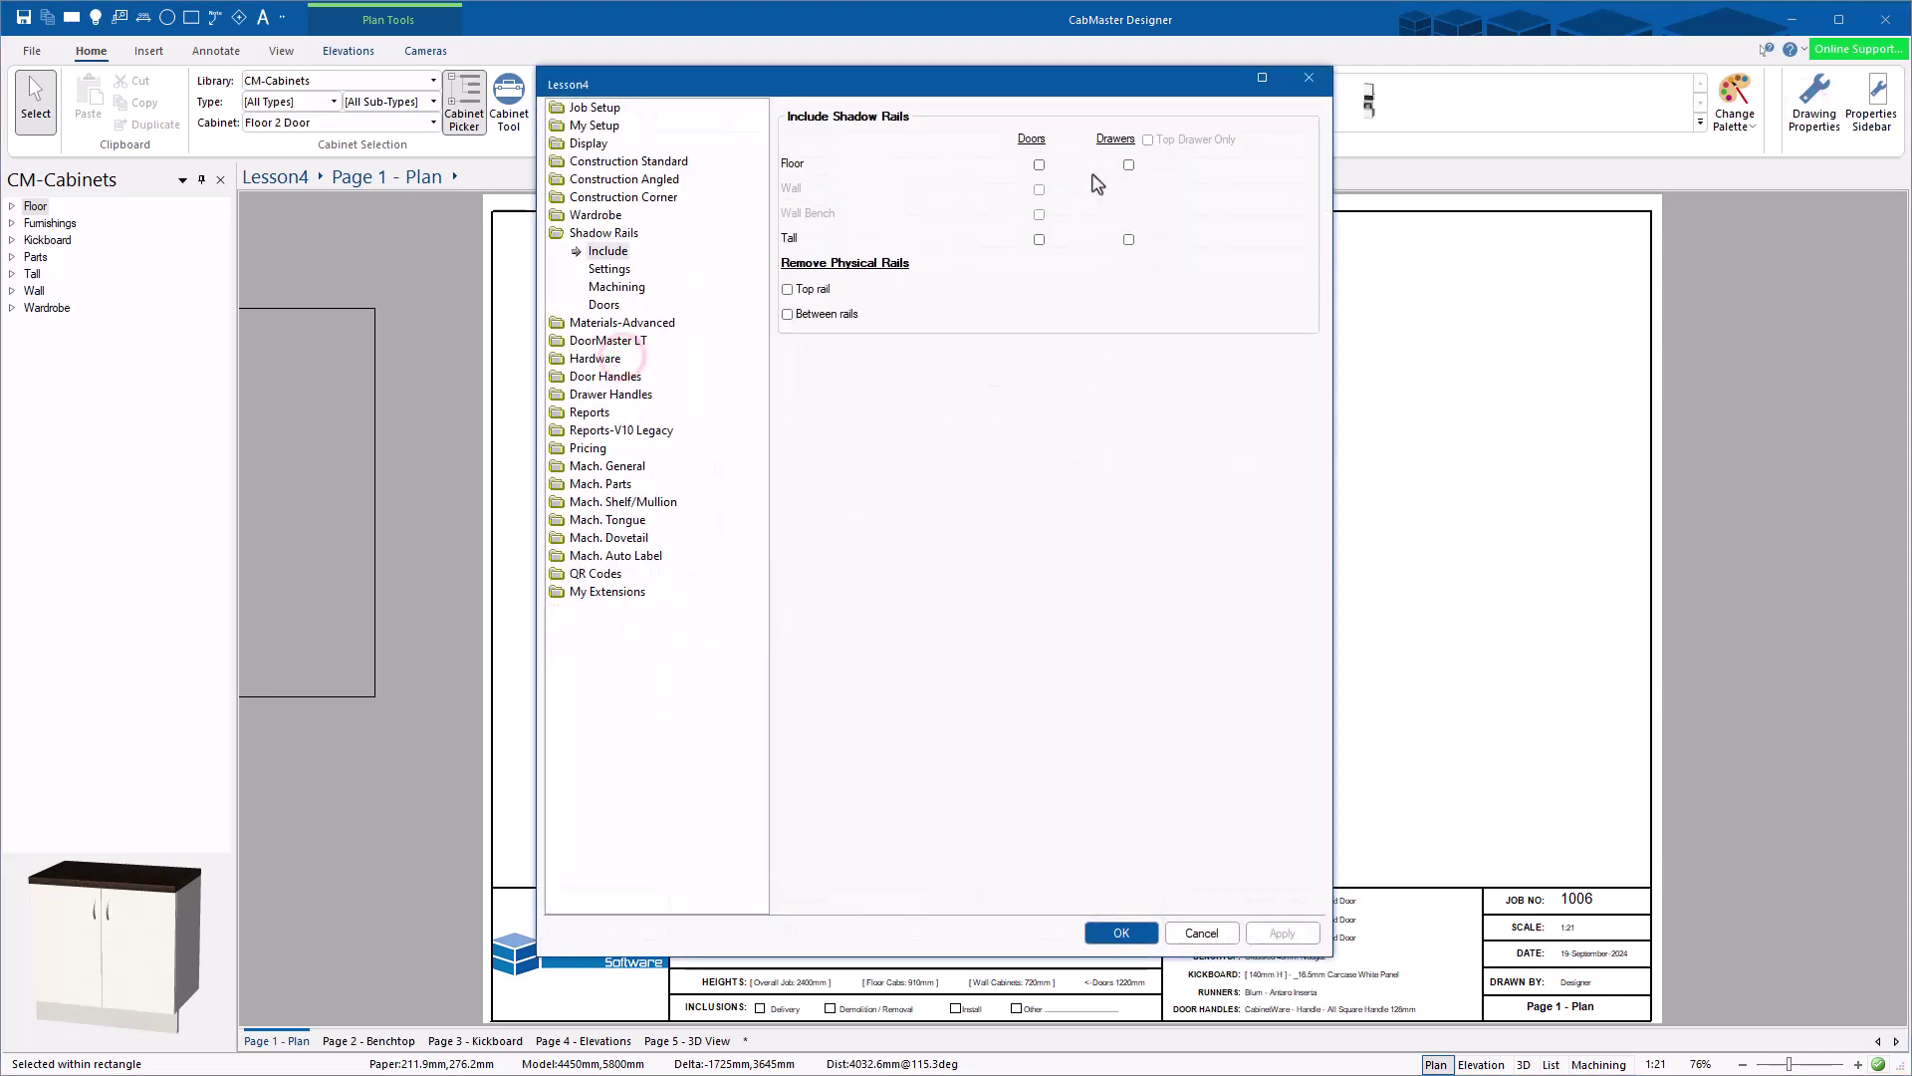
pyautogui.click(1122, 932)
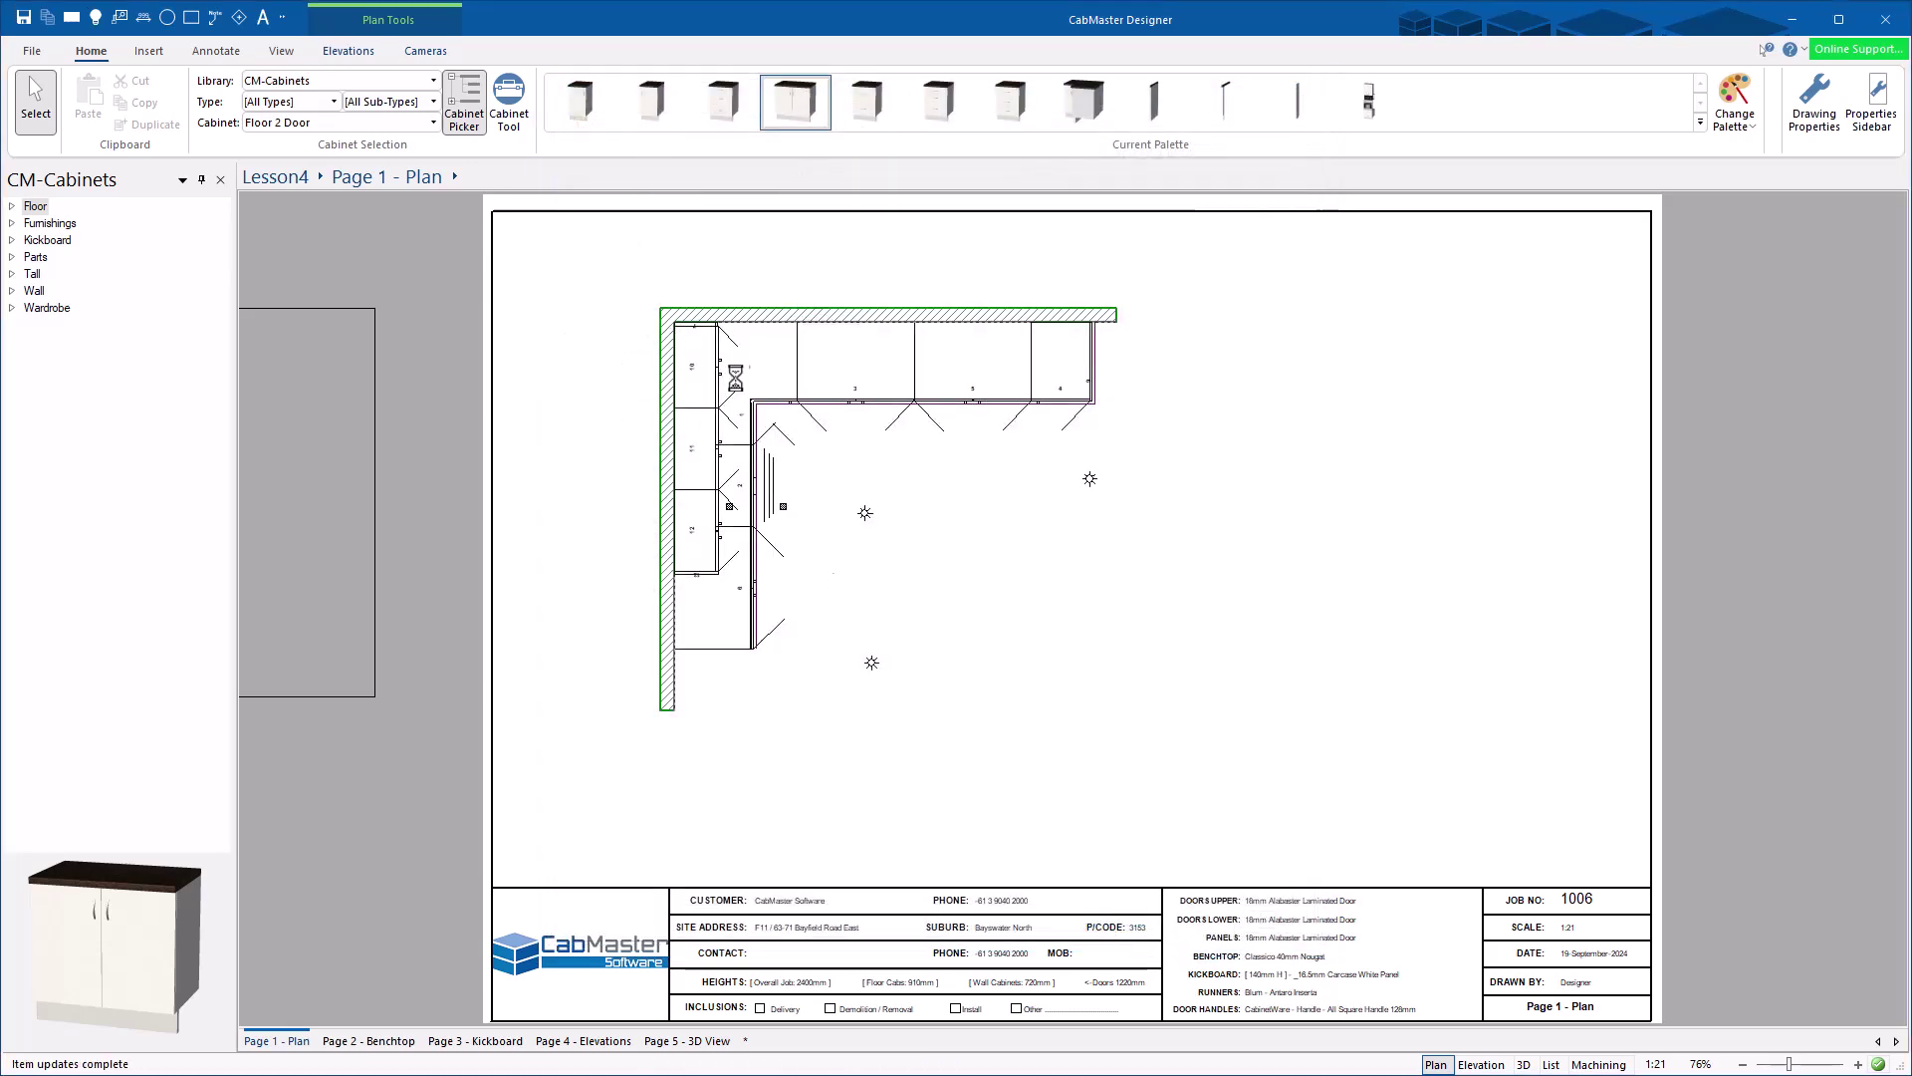
# Step: Add a manual elevation line through the drawer base cabinet and place its section in the free area below the kitchen plan
pyautogui.click(363, 56)
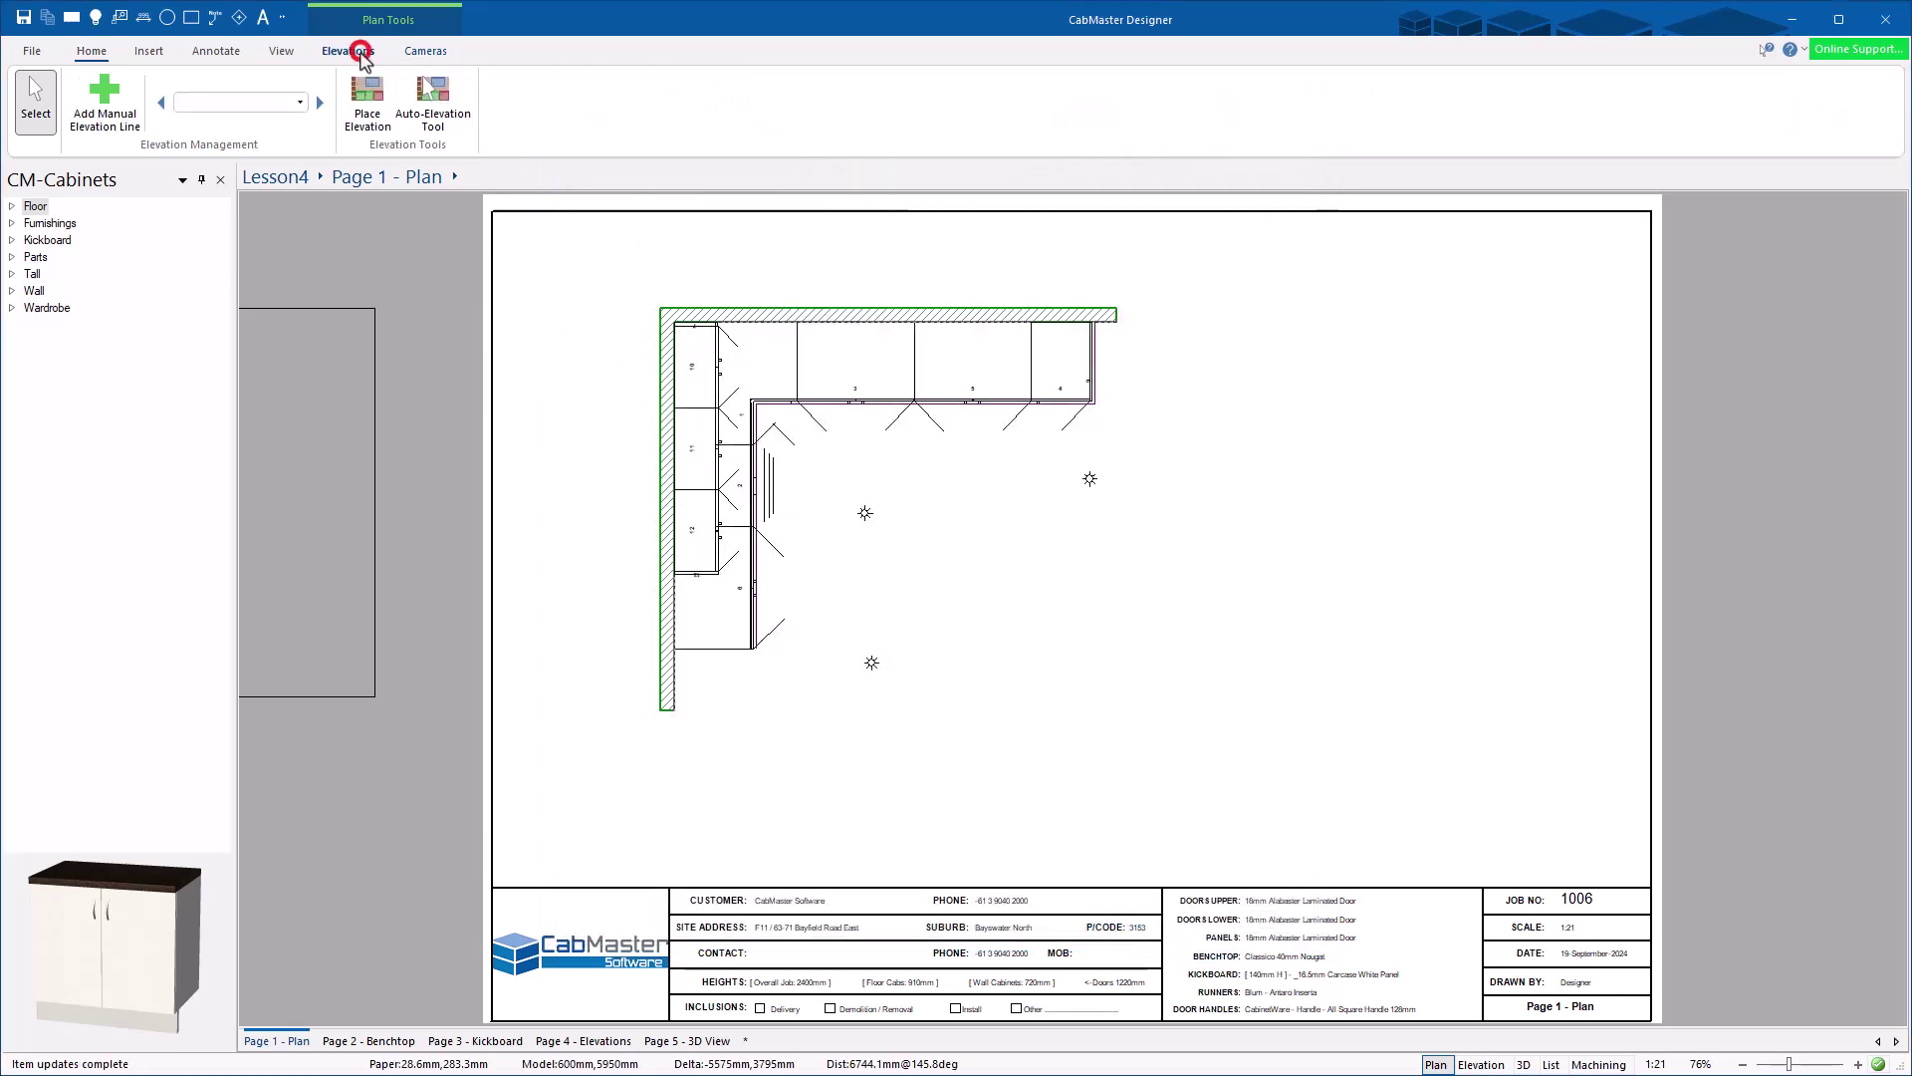
pyautogui.click(100, 95)
pyautogui.moveTo(789, 467); pyautogui.dragTo(729, 465)
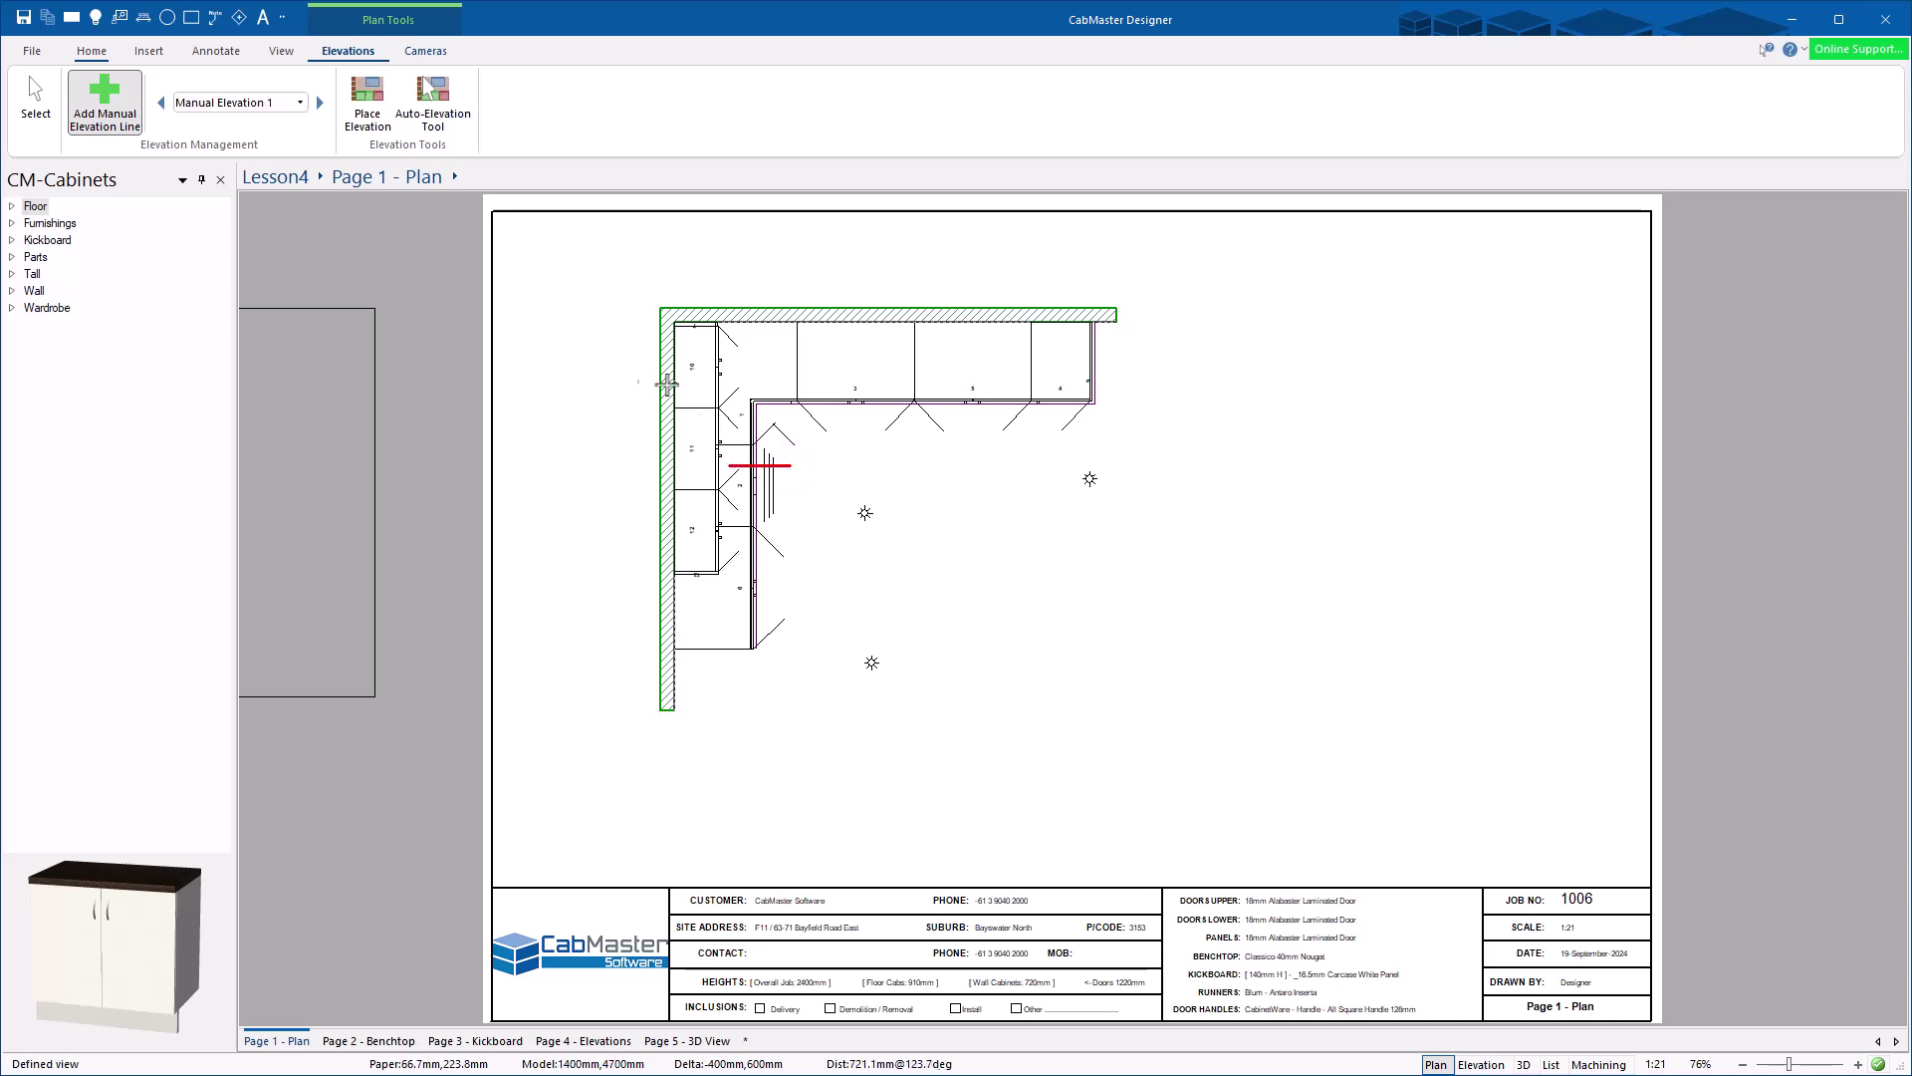
pyautogui.click(375, 96)
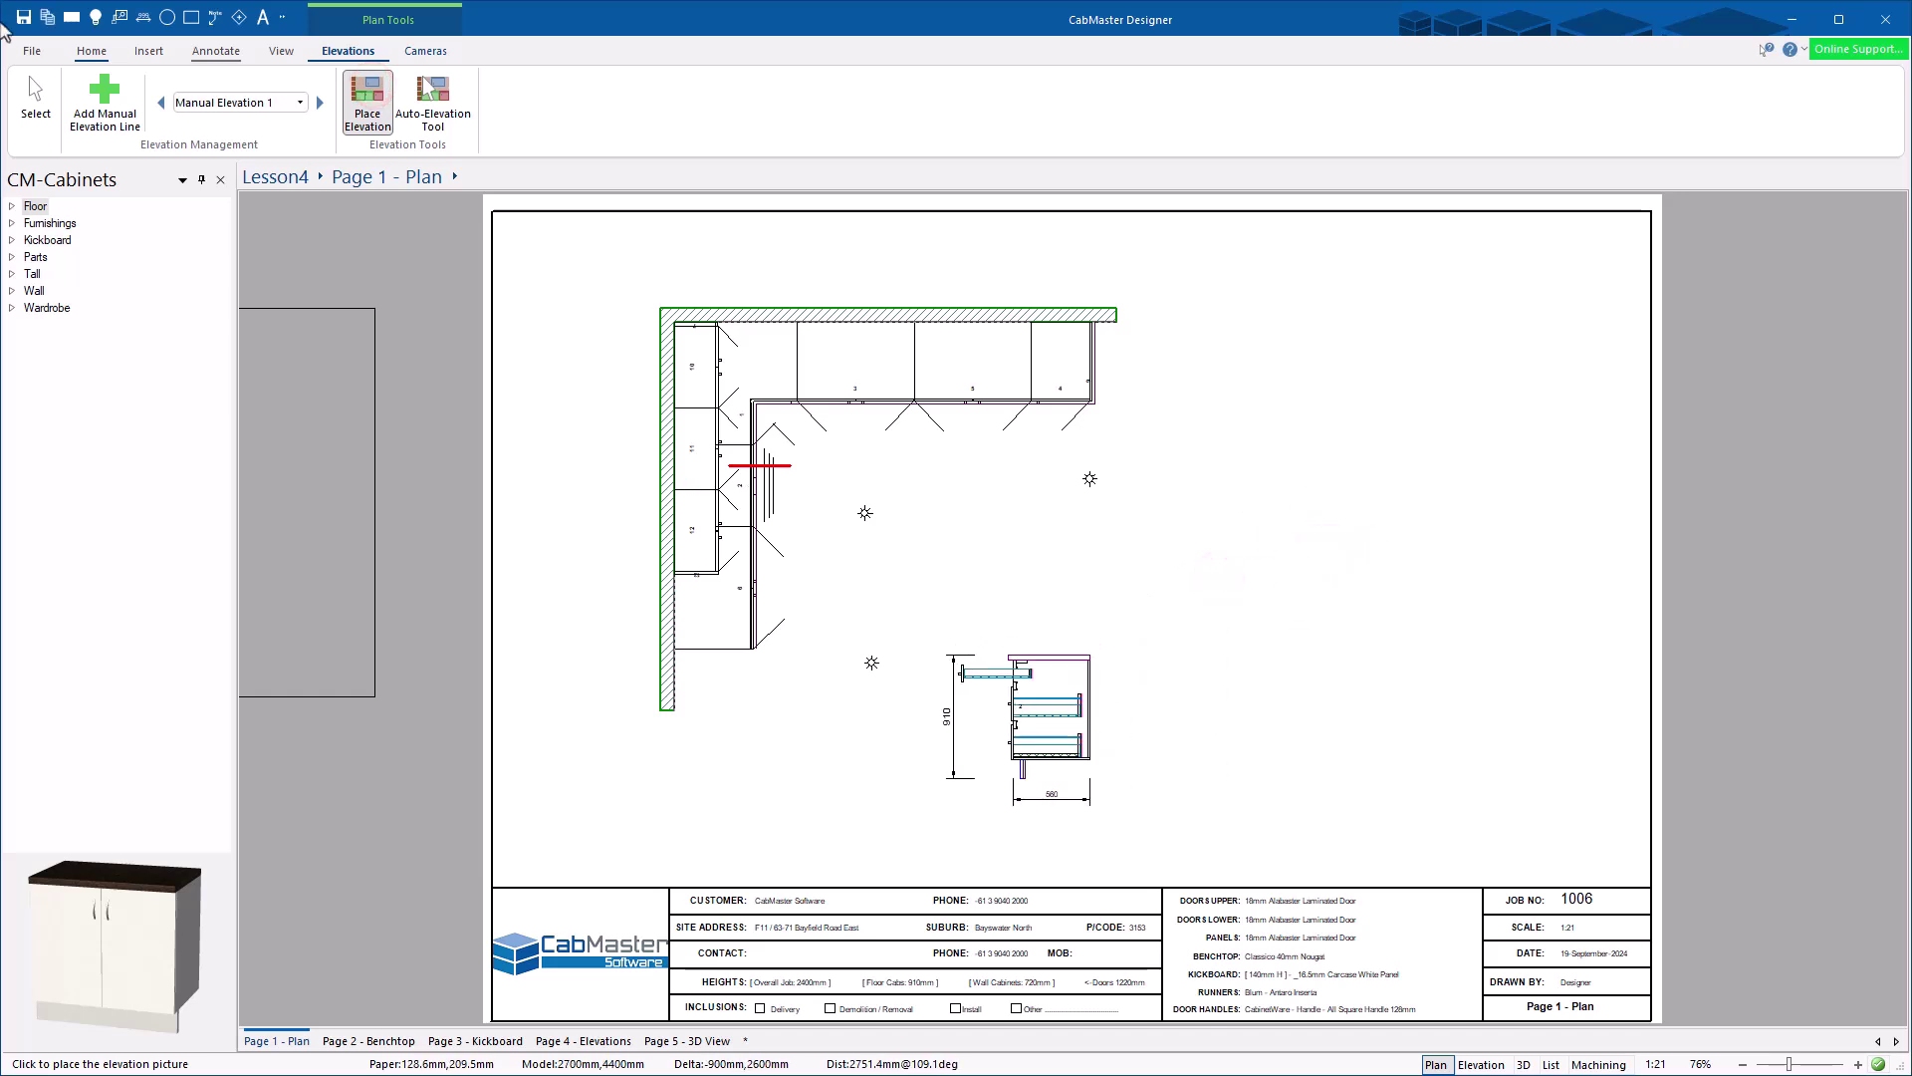
# Step: Create an enlarged callout of the section's top drawer front and shadow rail area, placed beside the plan
pyautogui.click(219, 52)
pyautogui.click(213, 91)
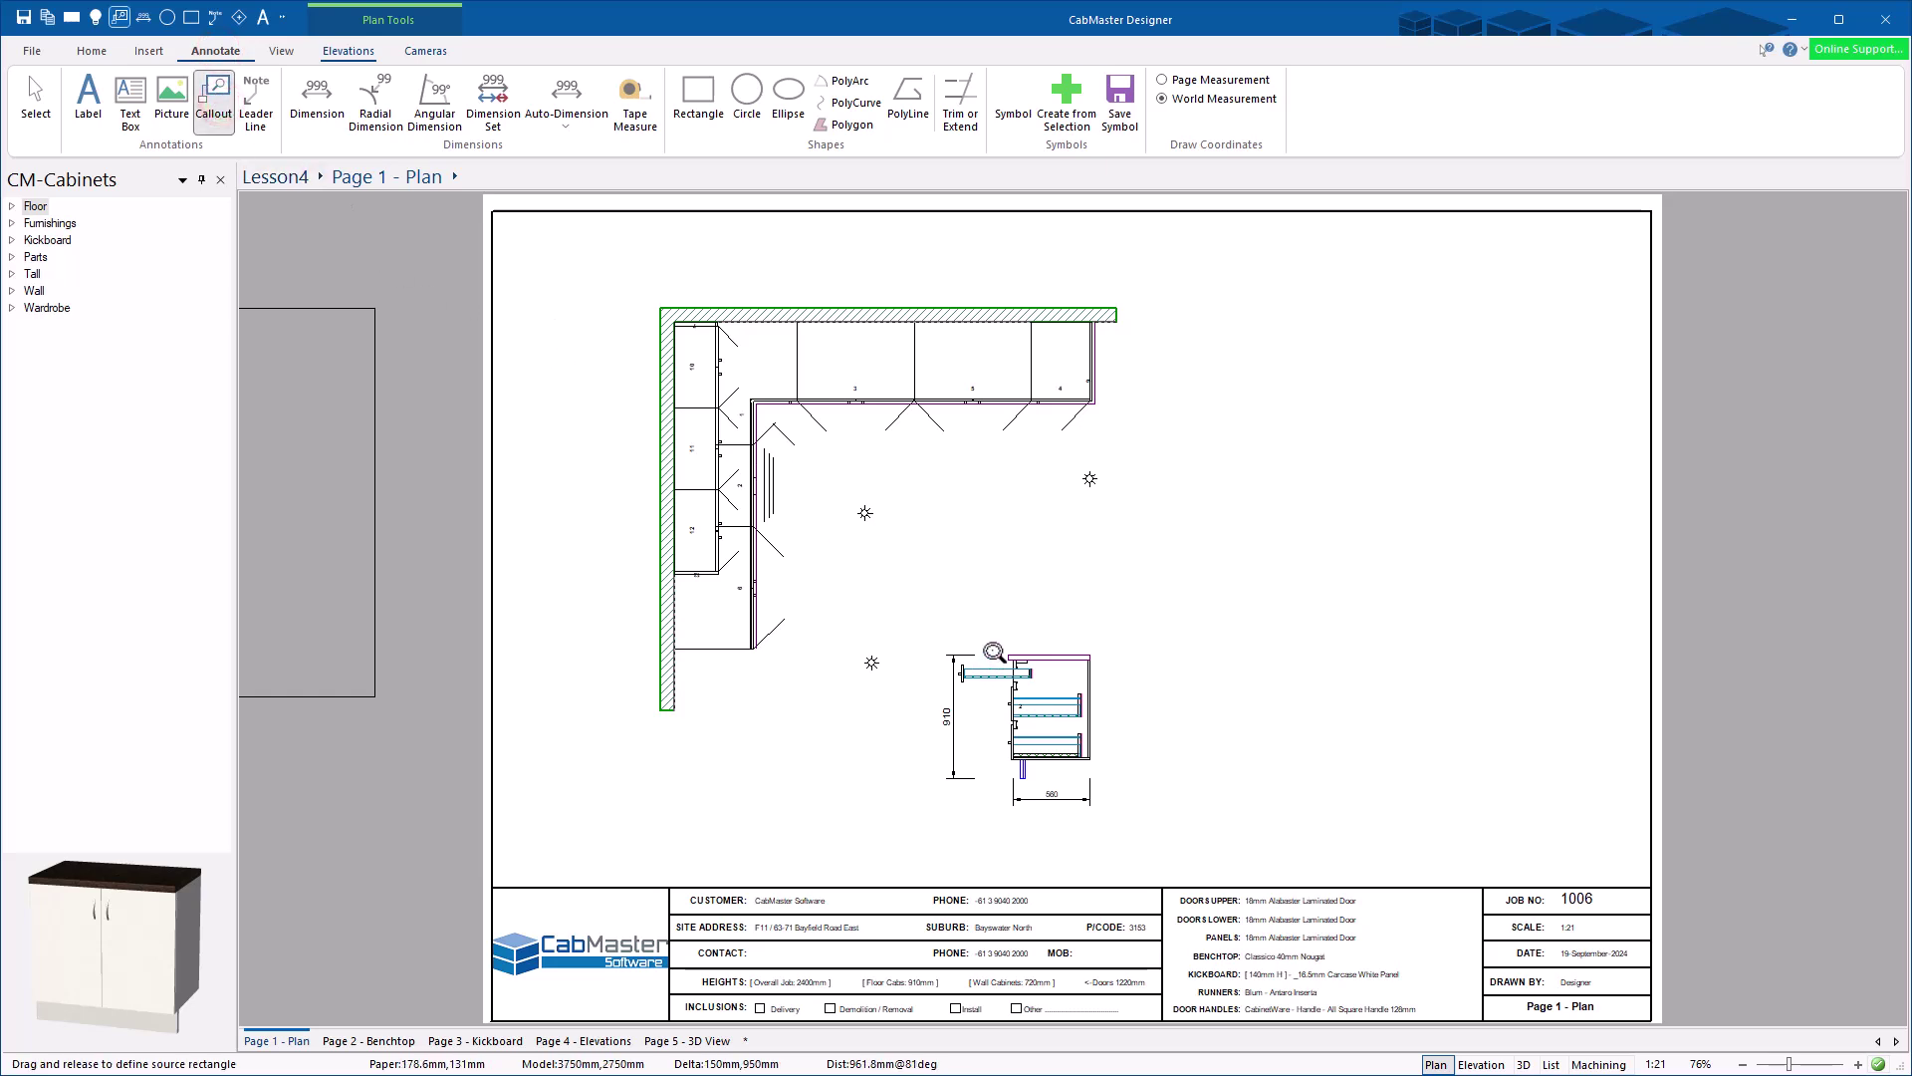
pyautogui.moveTo(1039, 700); pyautogui.dragTo(1039, 700)
pyautogui.moveTo(1186, 287); pyautogui.dragTo(1606, 745)
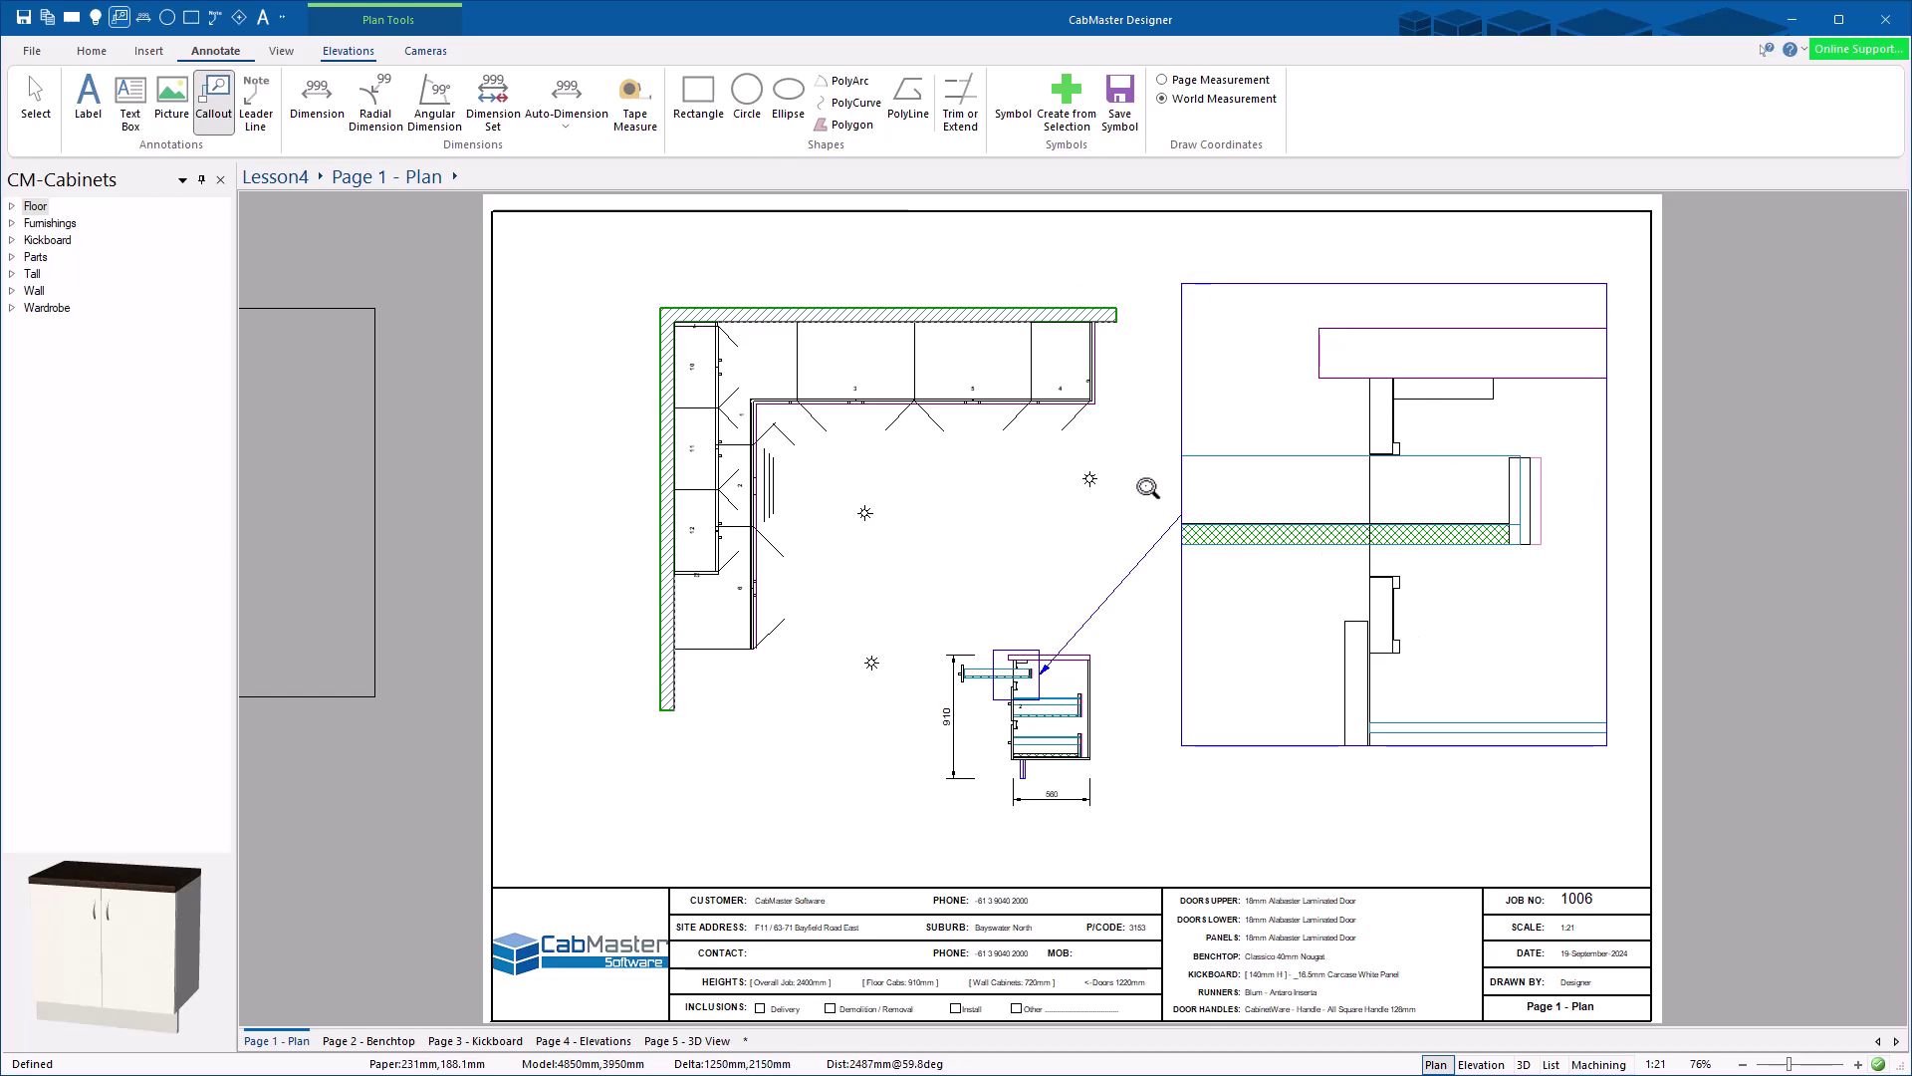
# Step: Set the drawer base cabinet's drawers to fully closed in its options
pyautogui.click(36, 100)
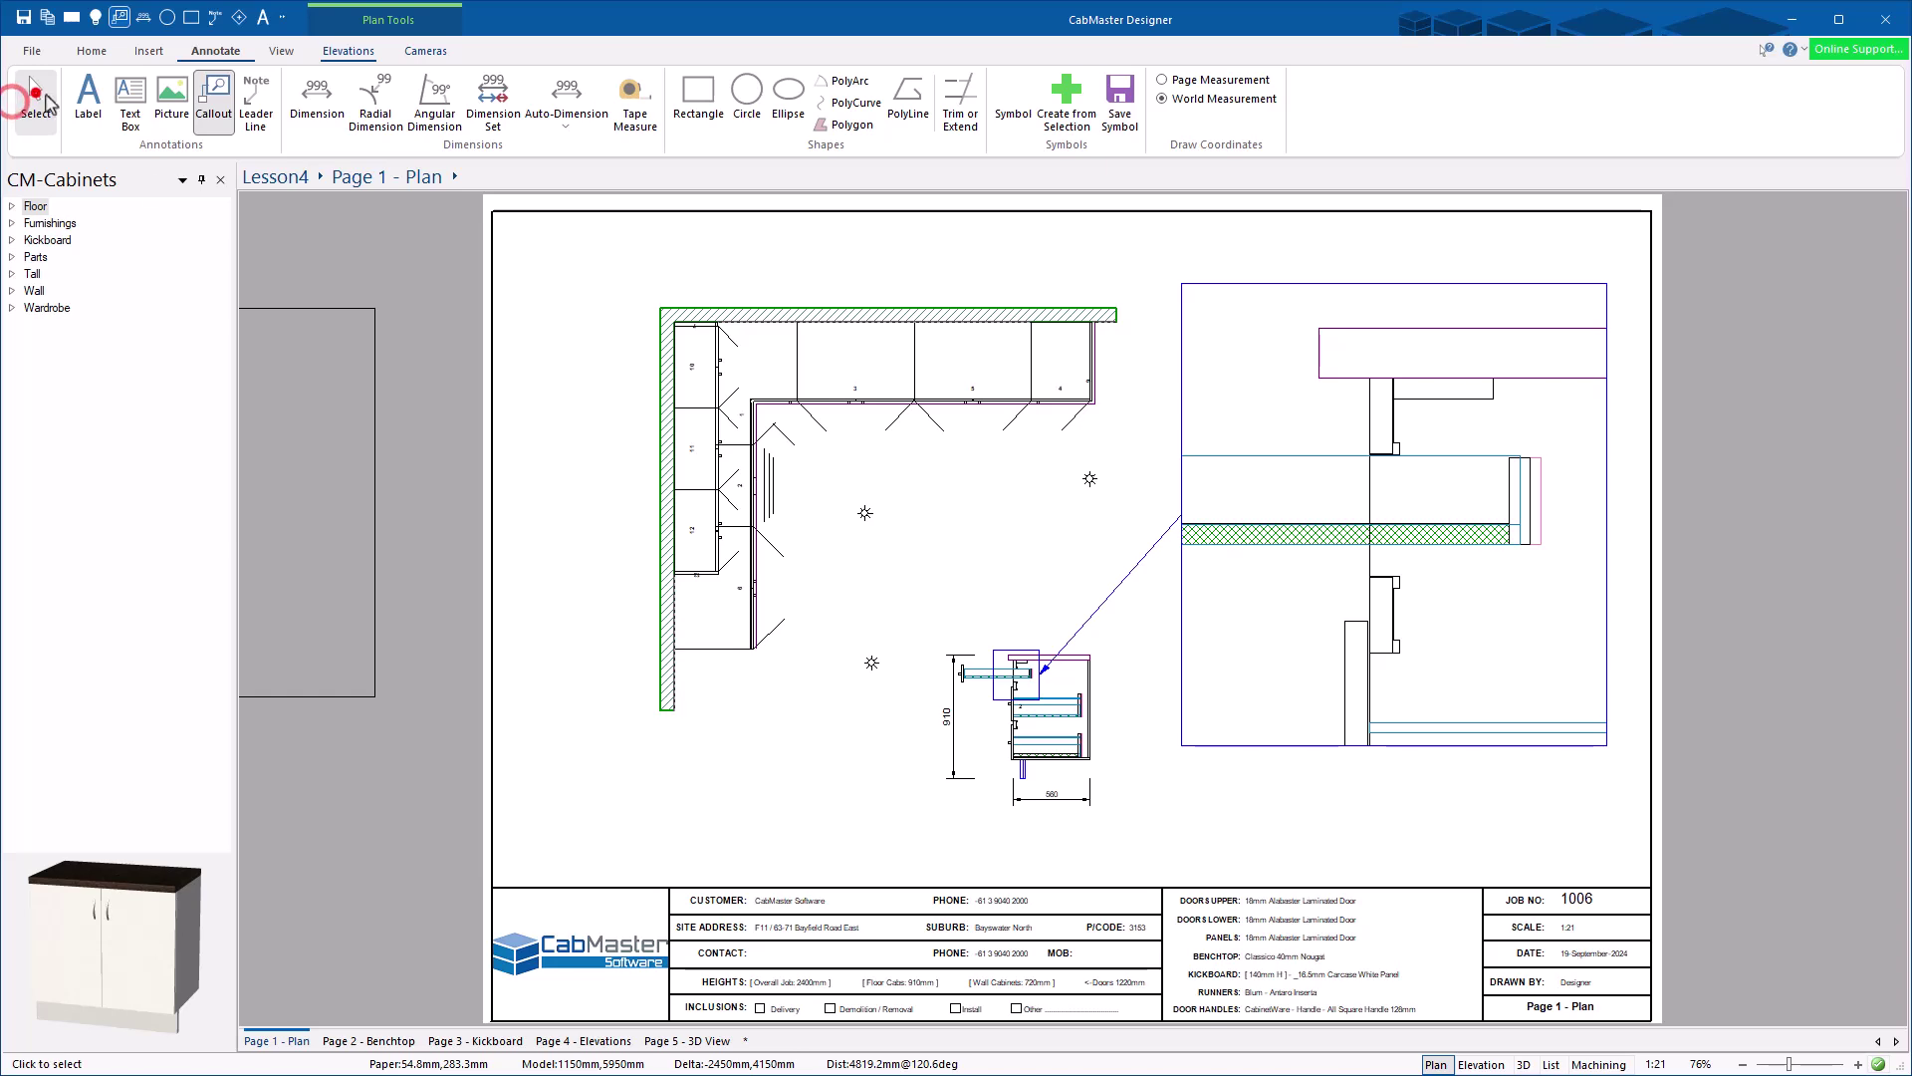
pyautogui.doubleClick(748, 481)
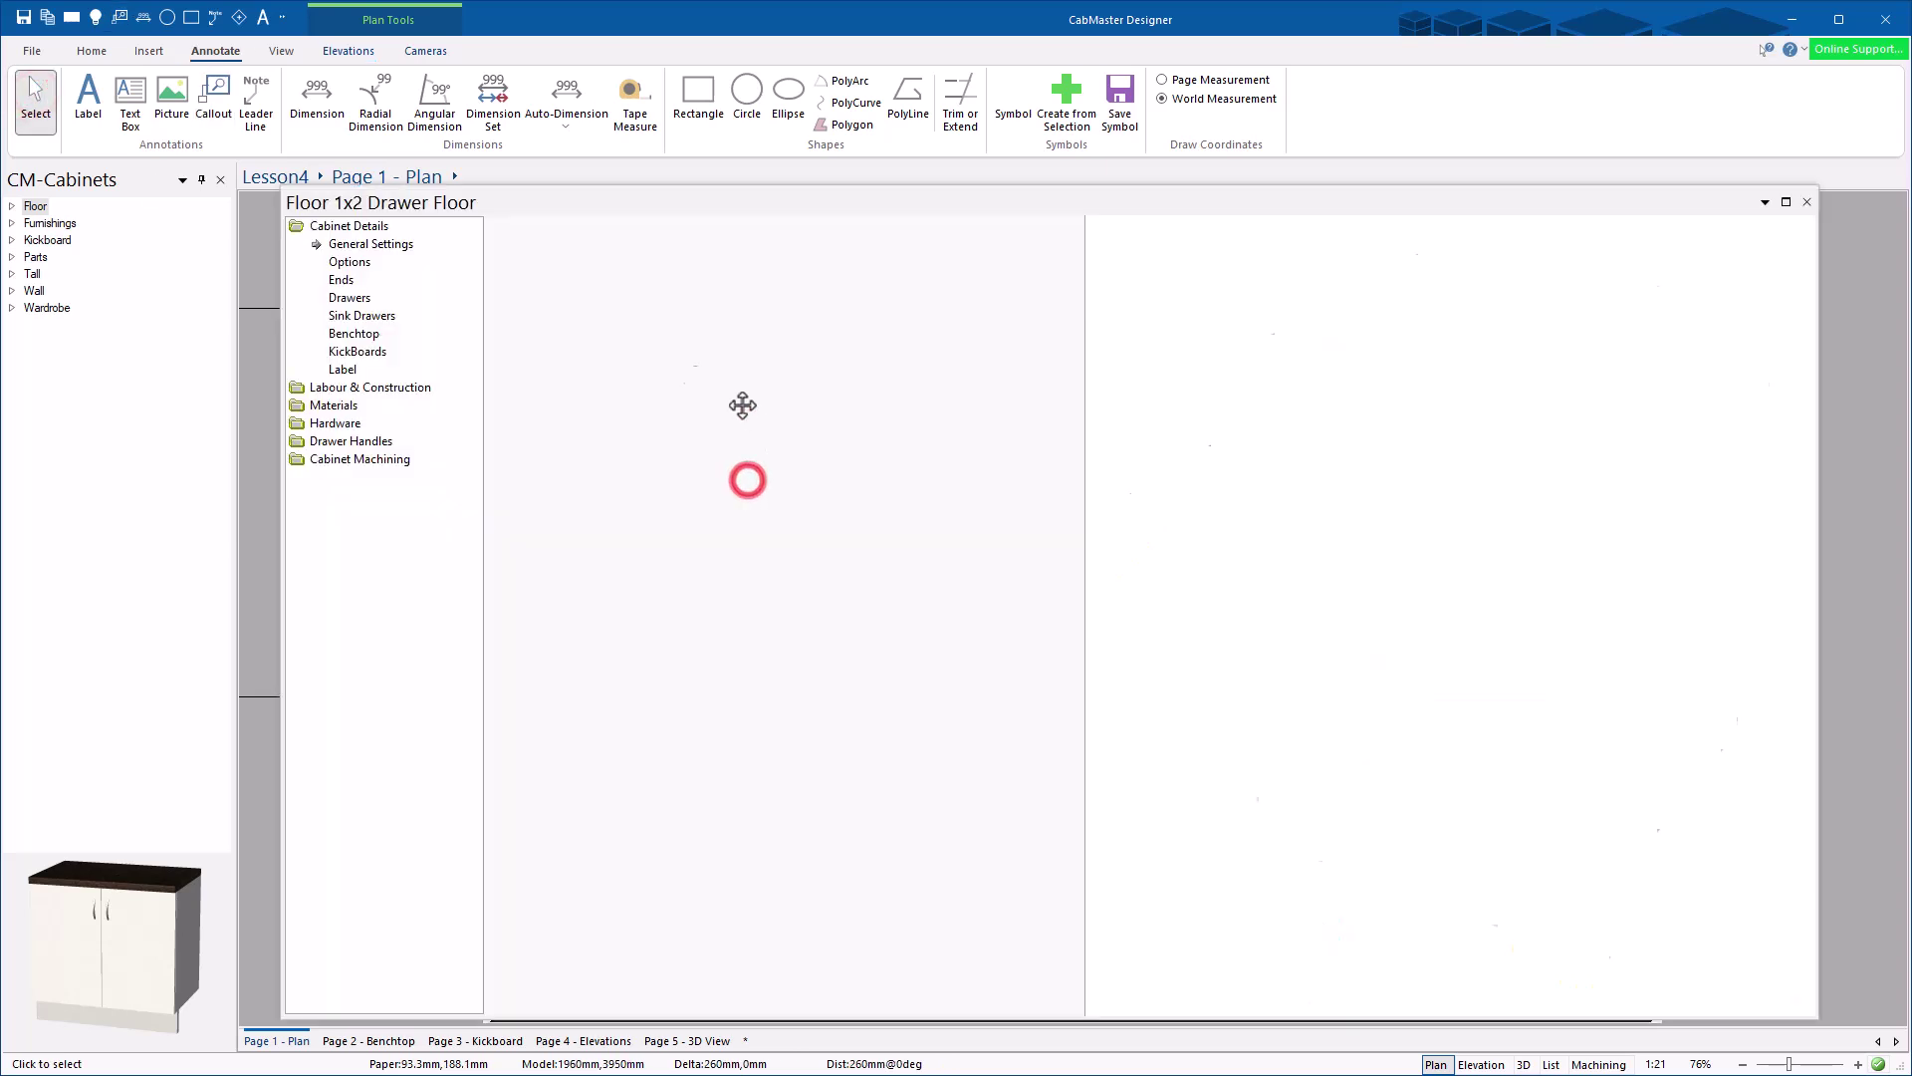
pyautogui.click(350, 263)
pyautogui.moveTo(868, 430); pyautogui.dragTo(643, 440)
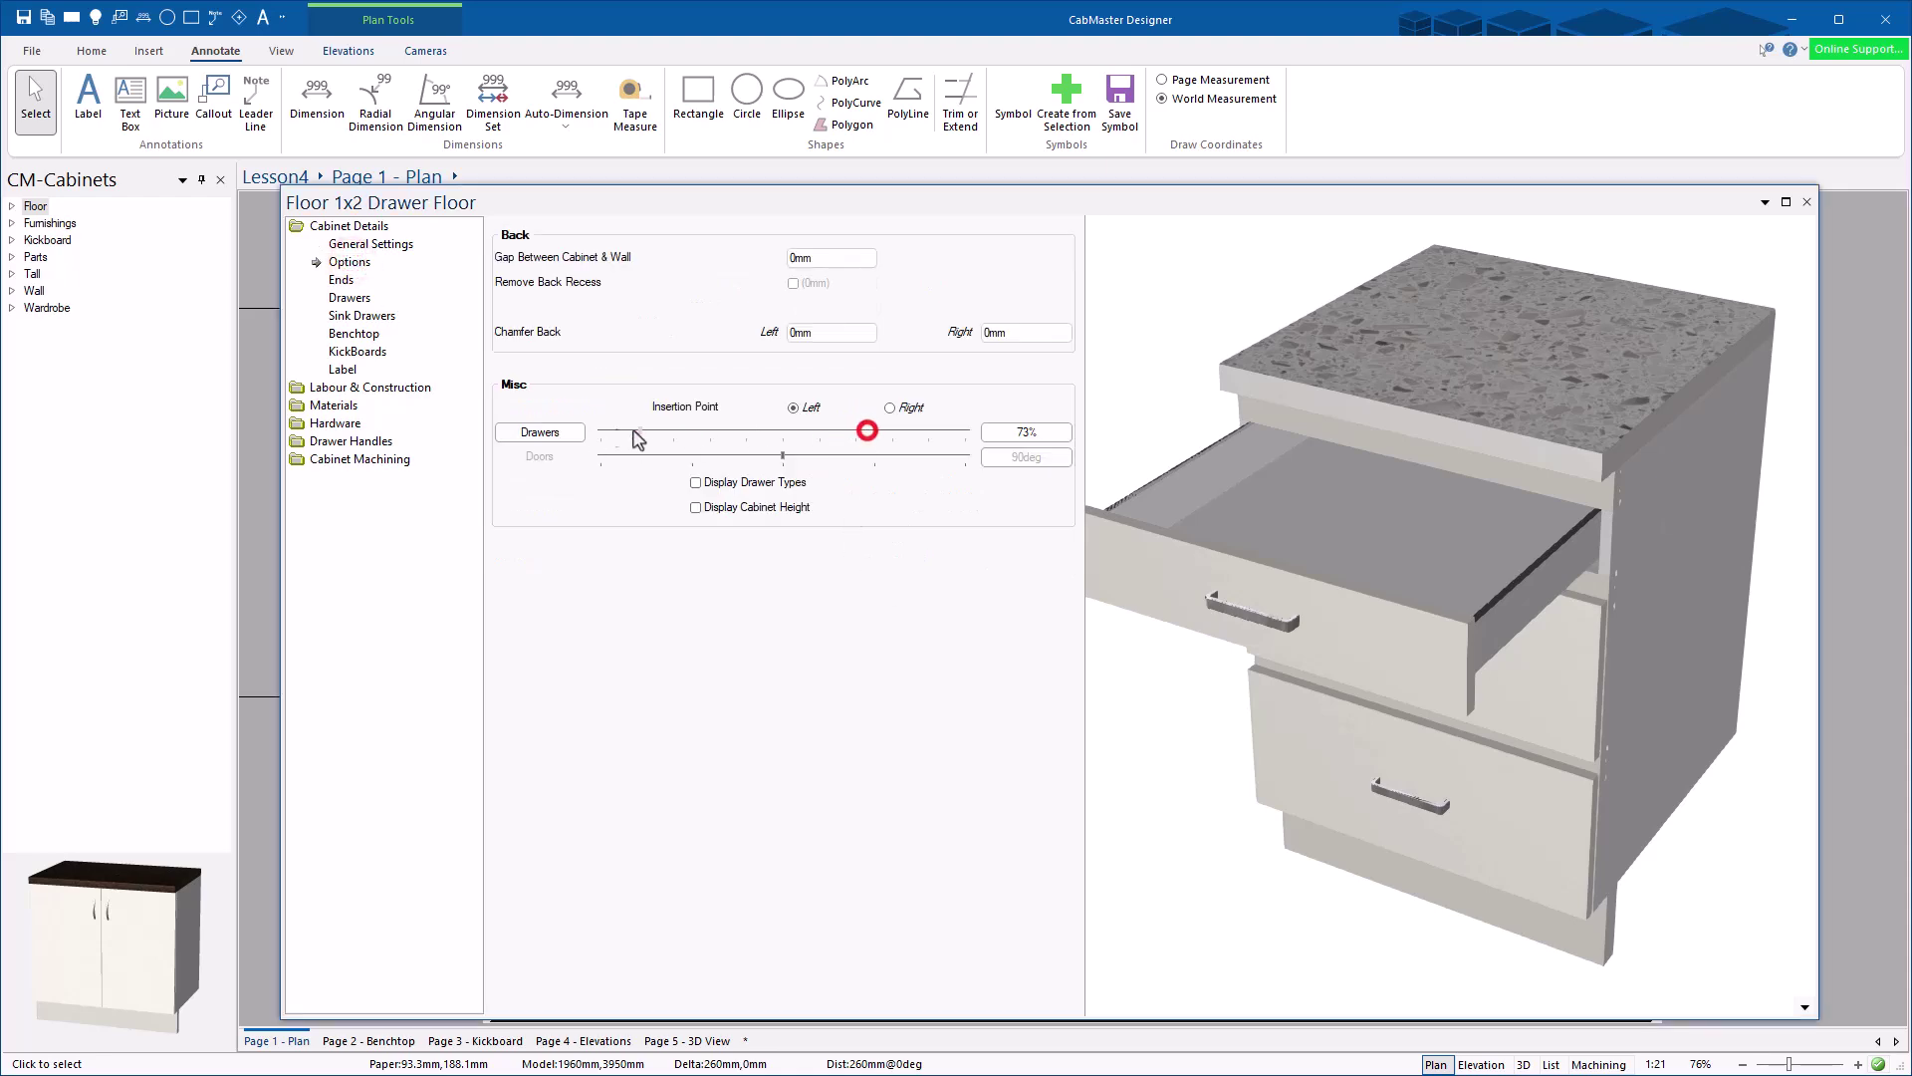
pyautogui.click(1807, 202)
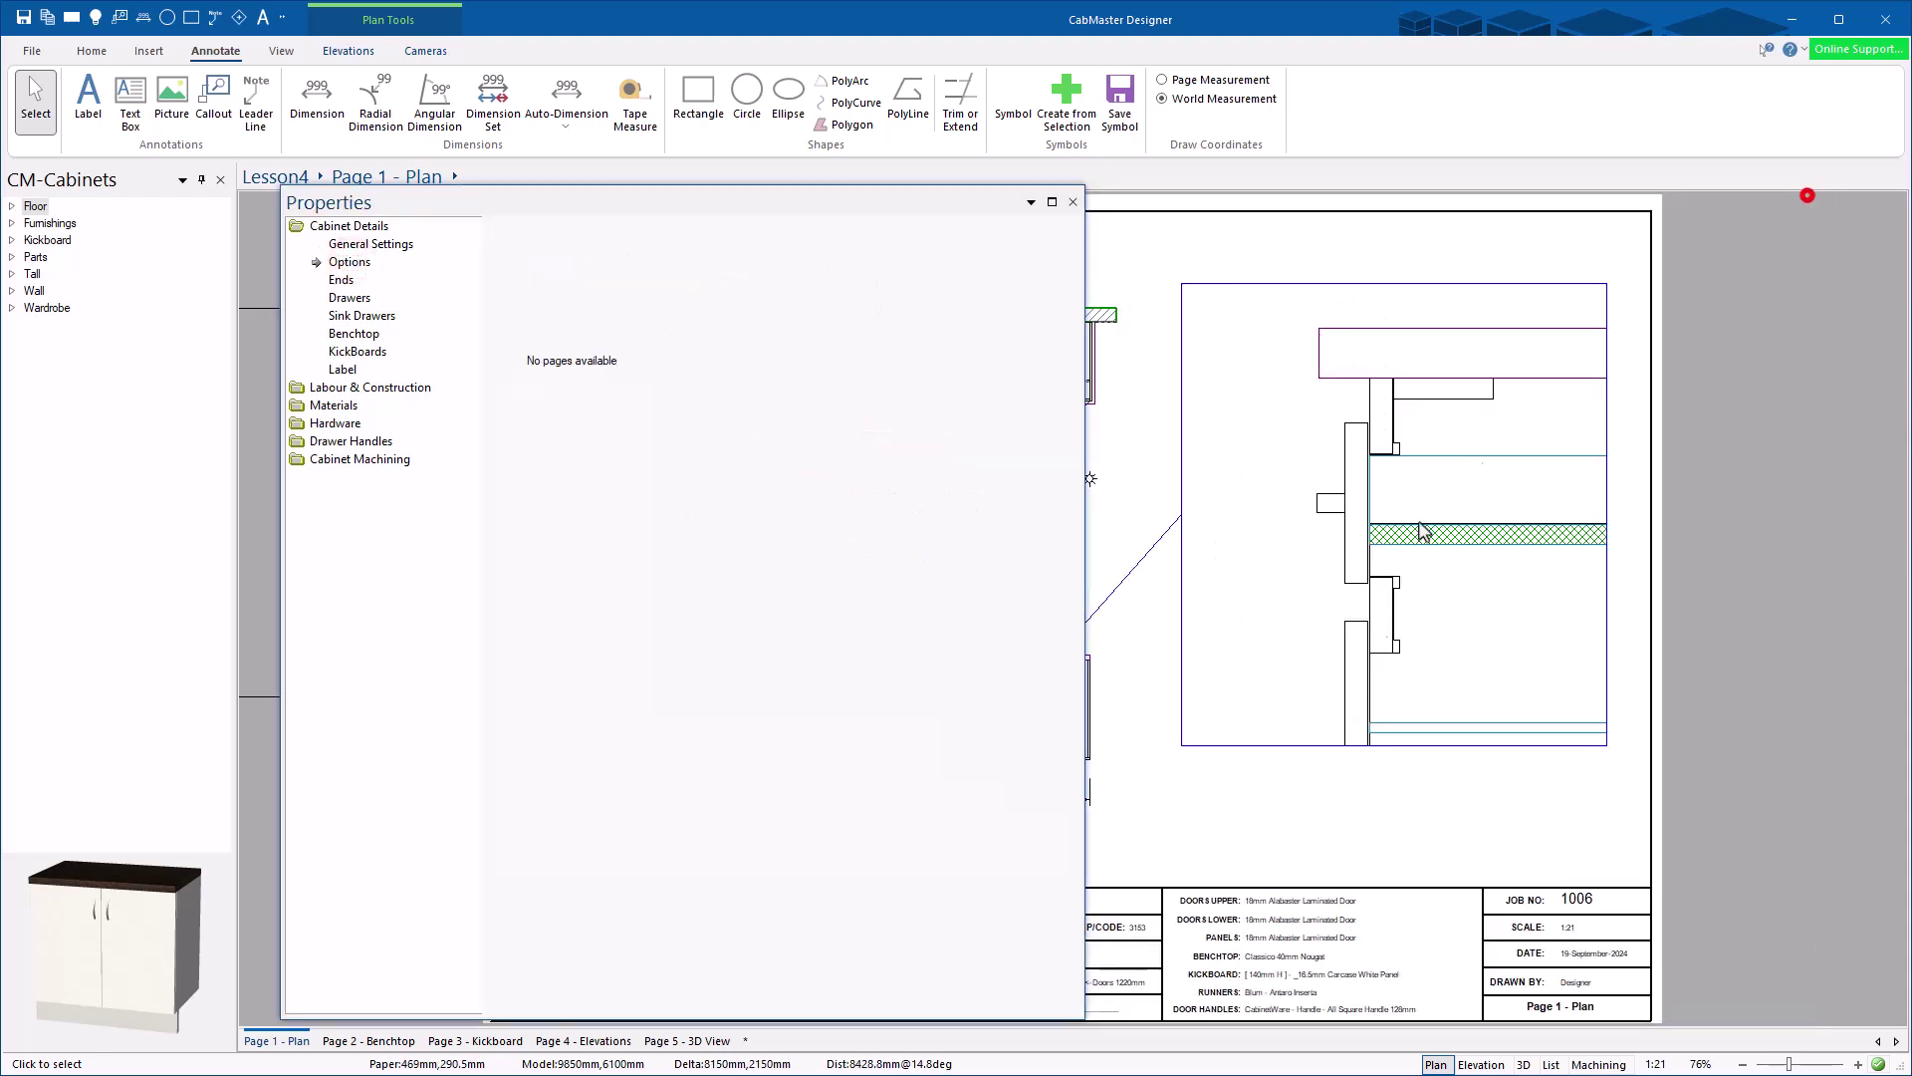
# Step: Examine the edit, format and move-to-page options available for the callout and the section elevation
pyautogui.click(1488, 624)
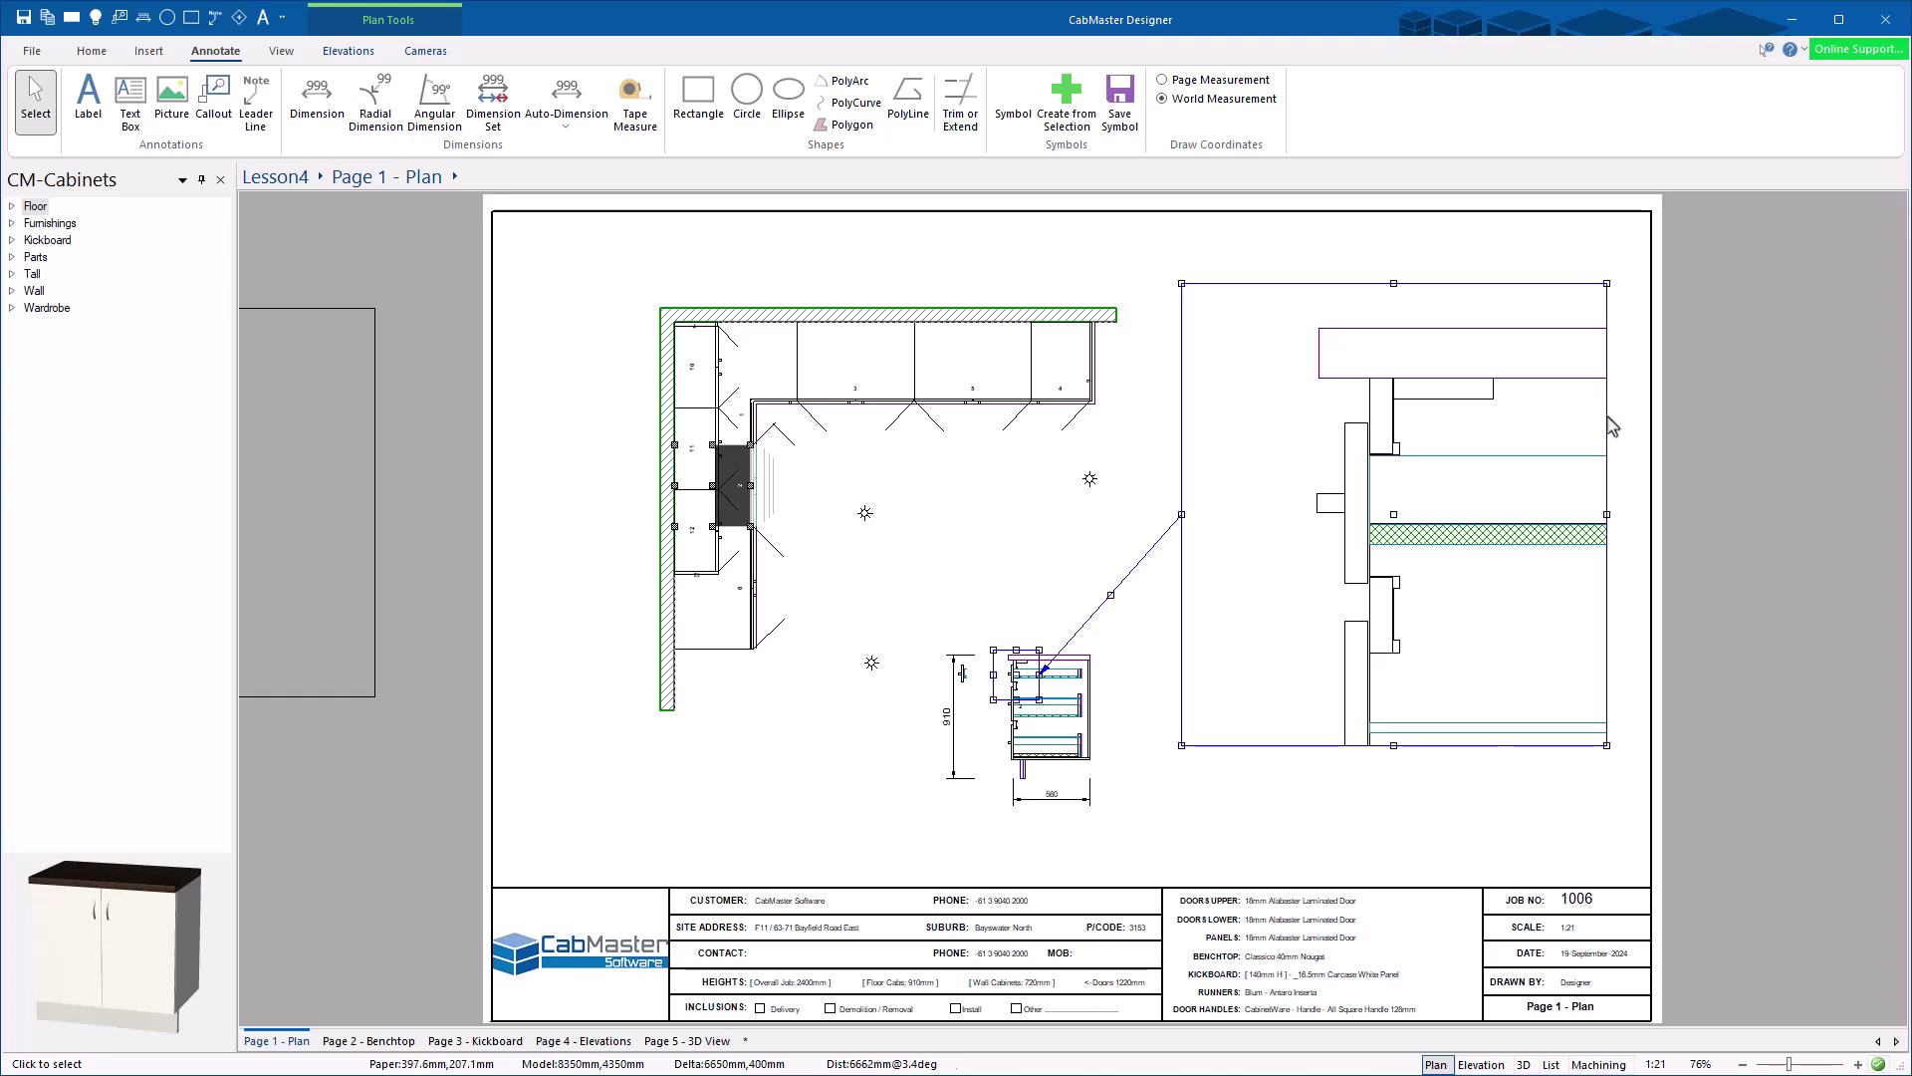
pyautogui.rightClick(1349, 516)
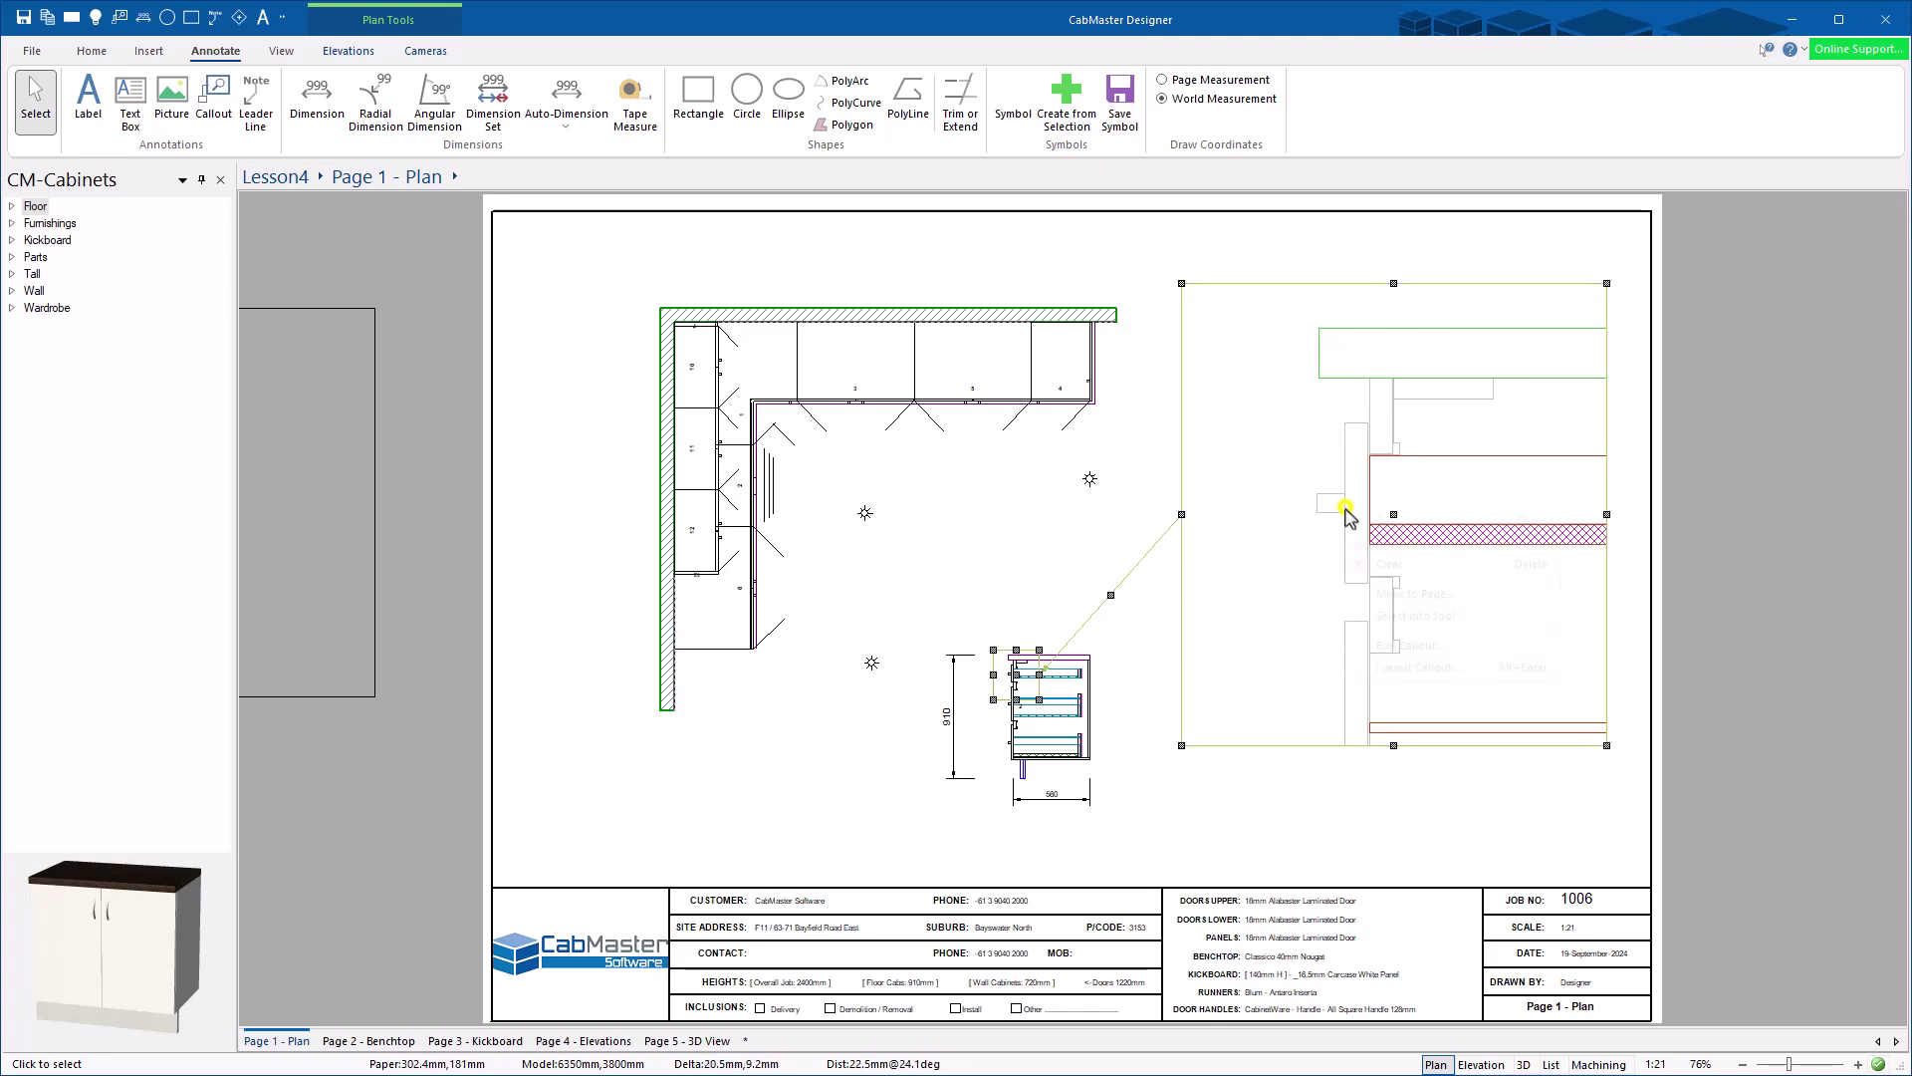
pyautogui.click(1449, 825)
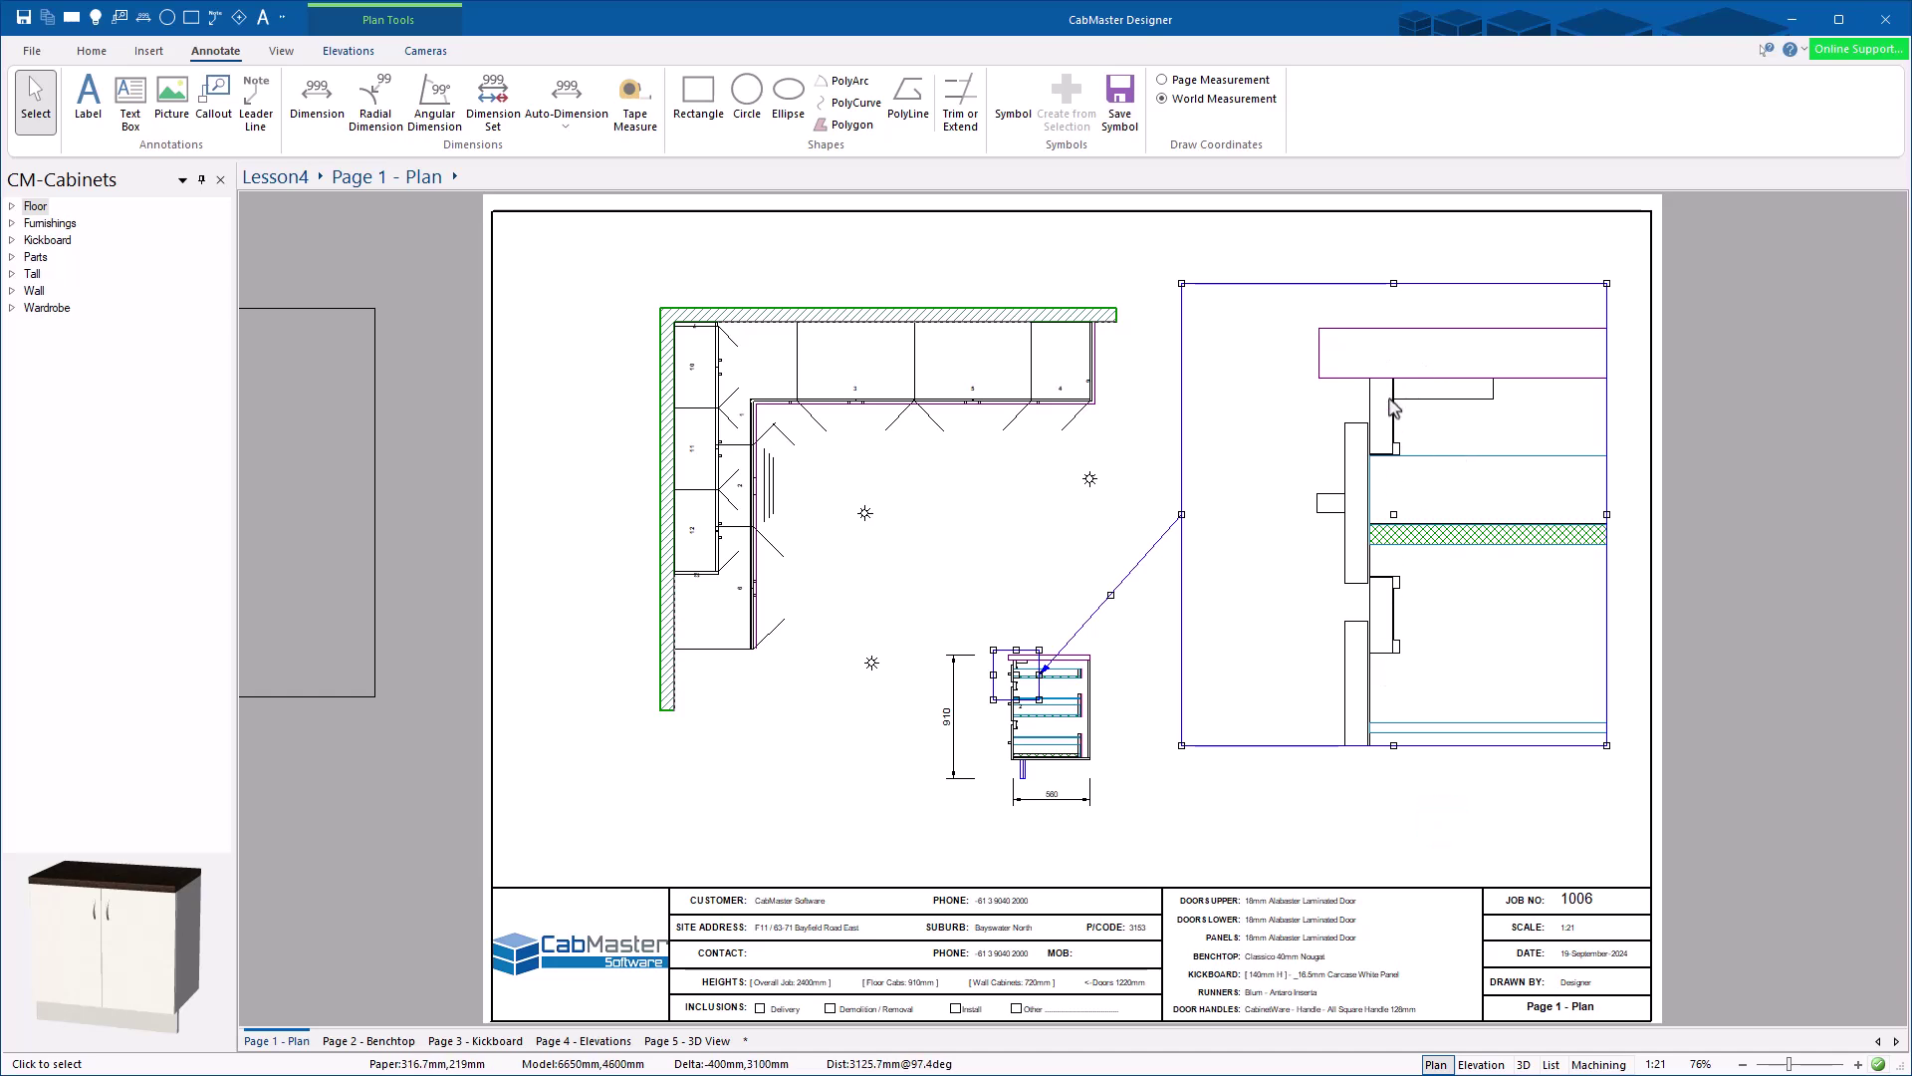
pyautogui.click(1459, 803)
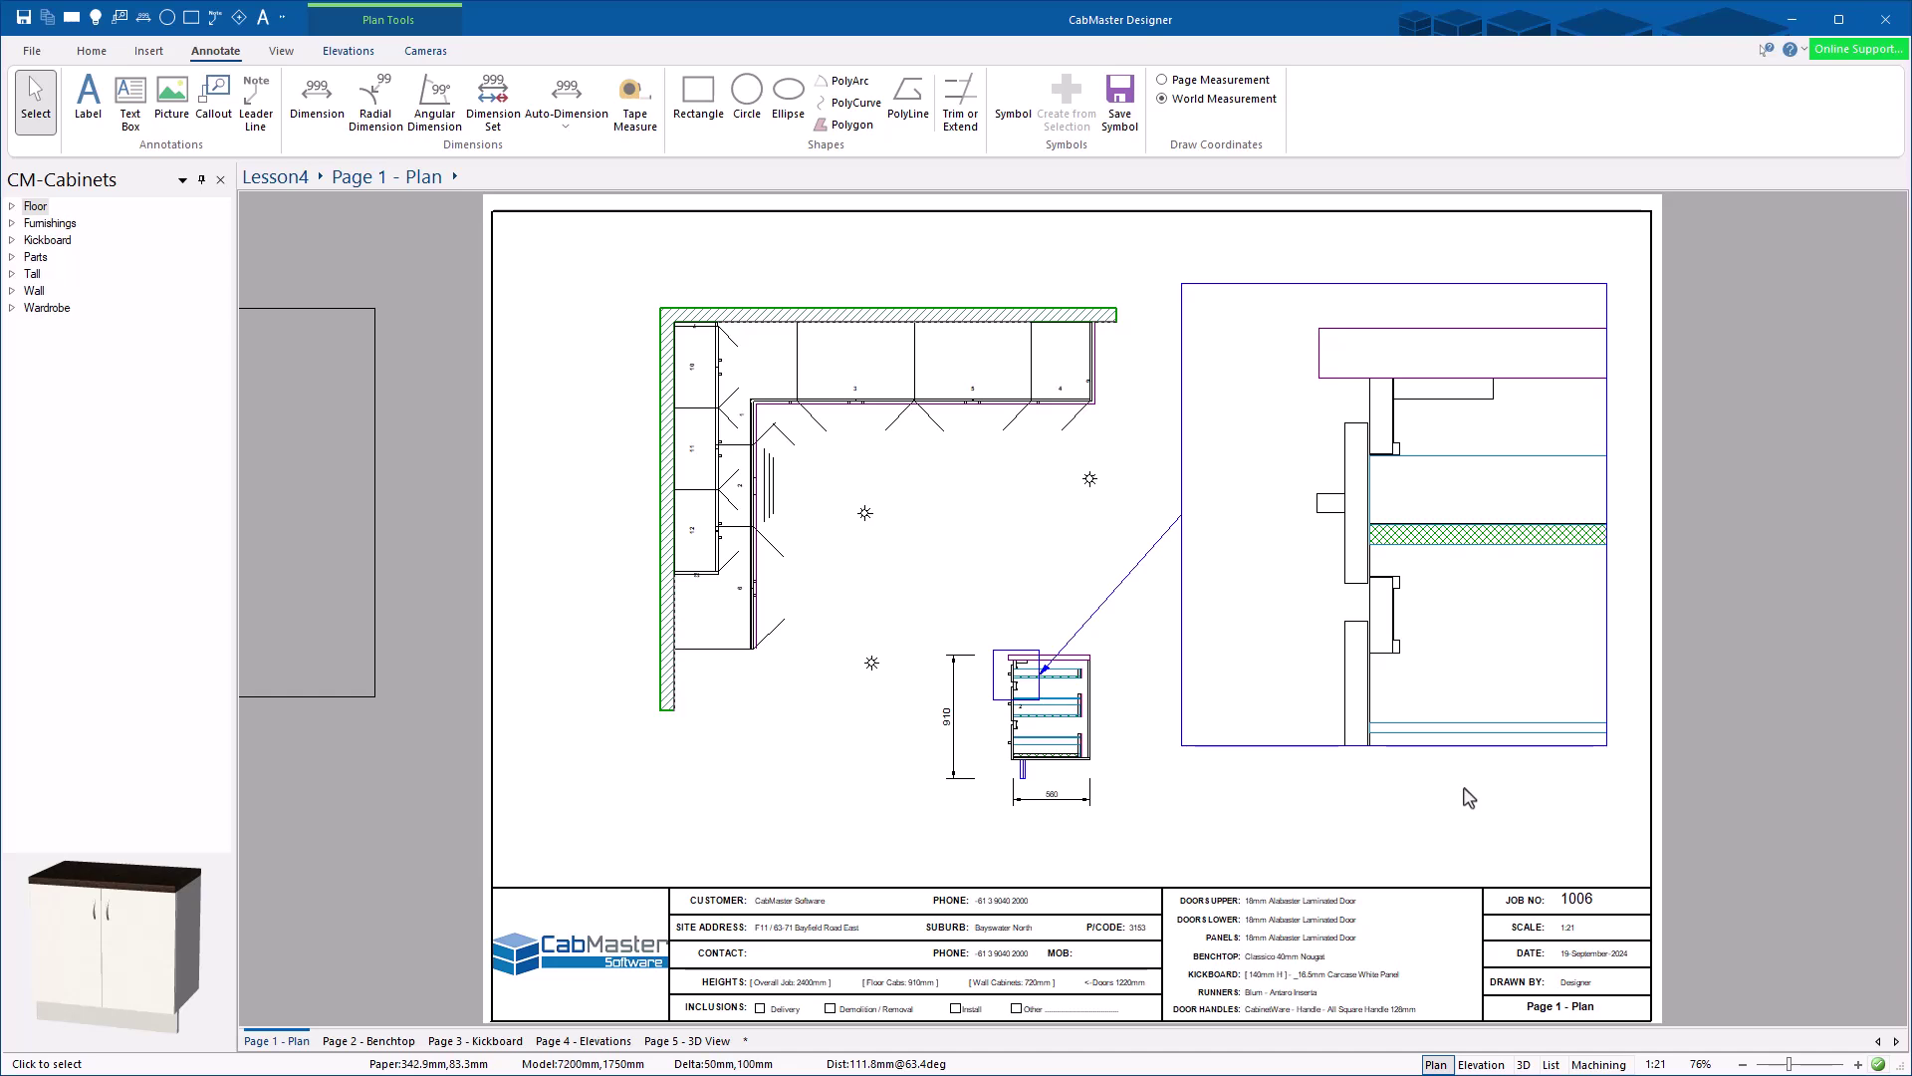
pyautogui.rightClick(975, 779)
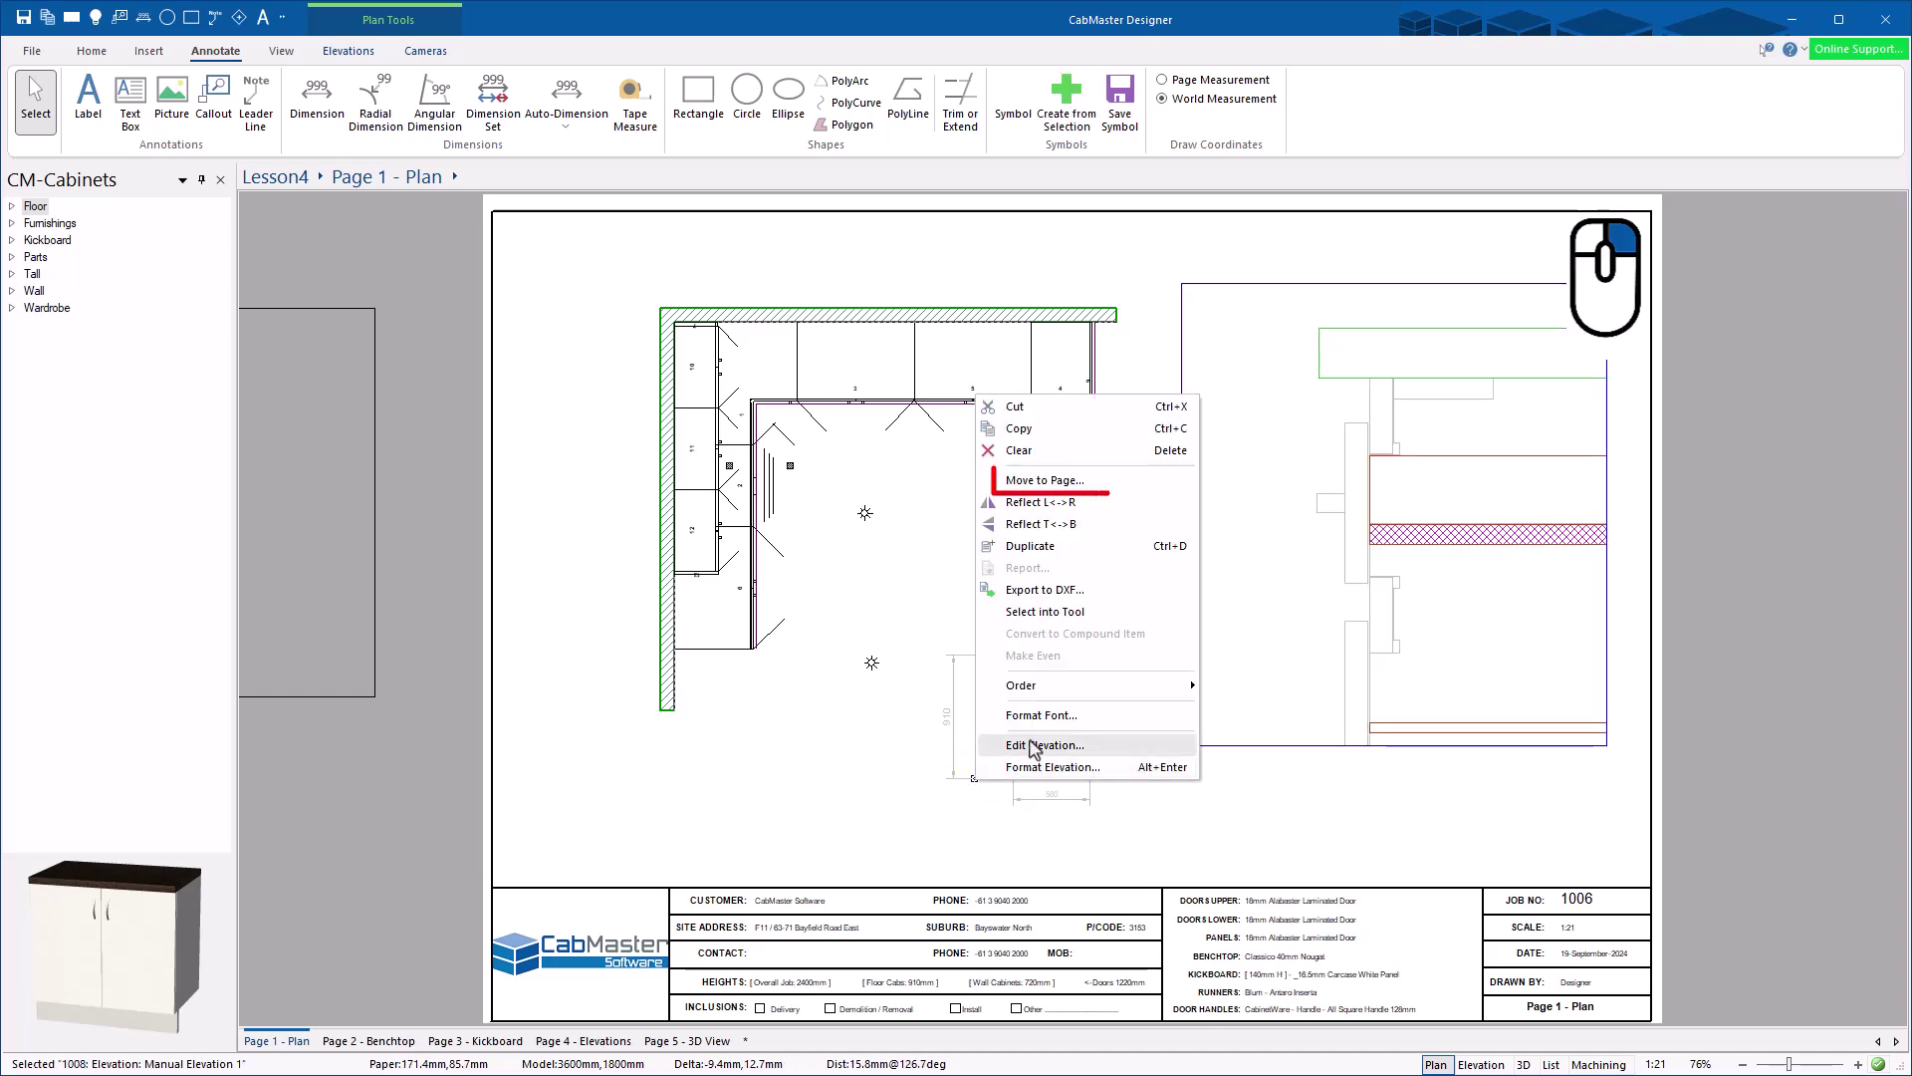
pyautogui.click(1294, 785)
pyautogui.rightClick(1295, 787)
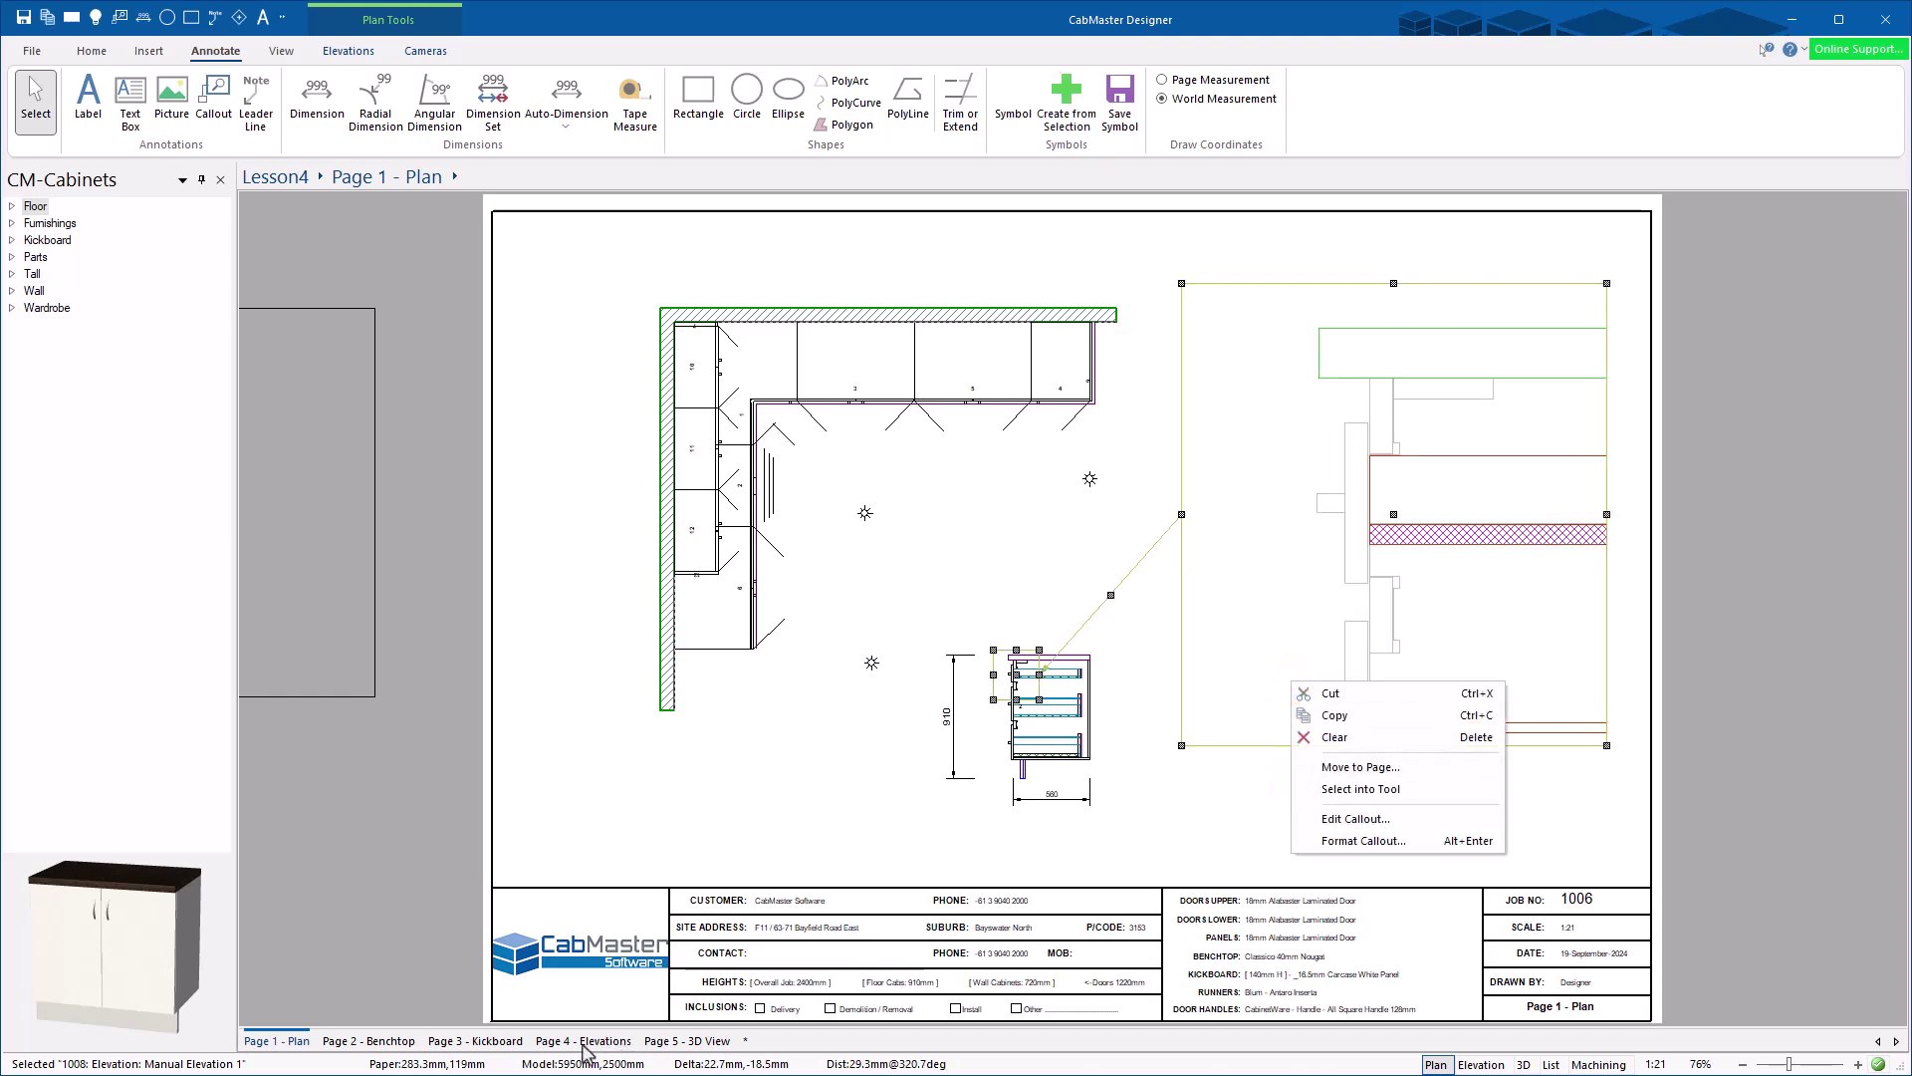
pyautogui.click(1217, 819)
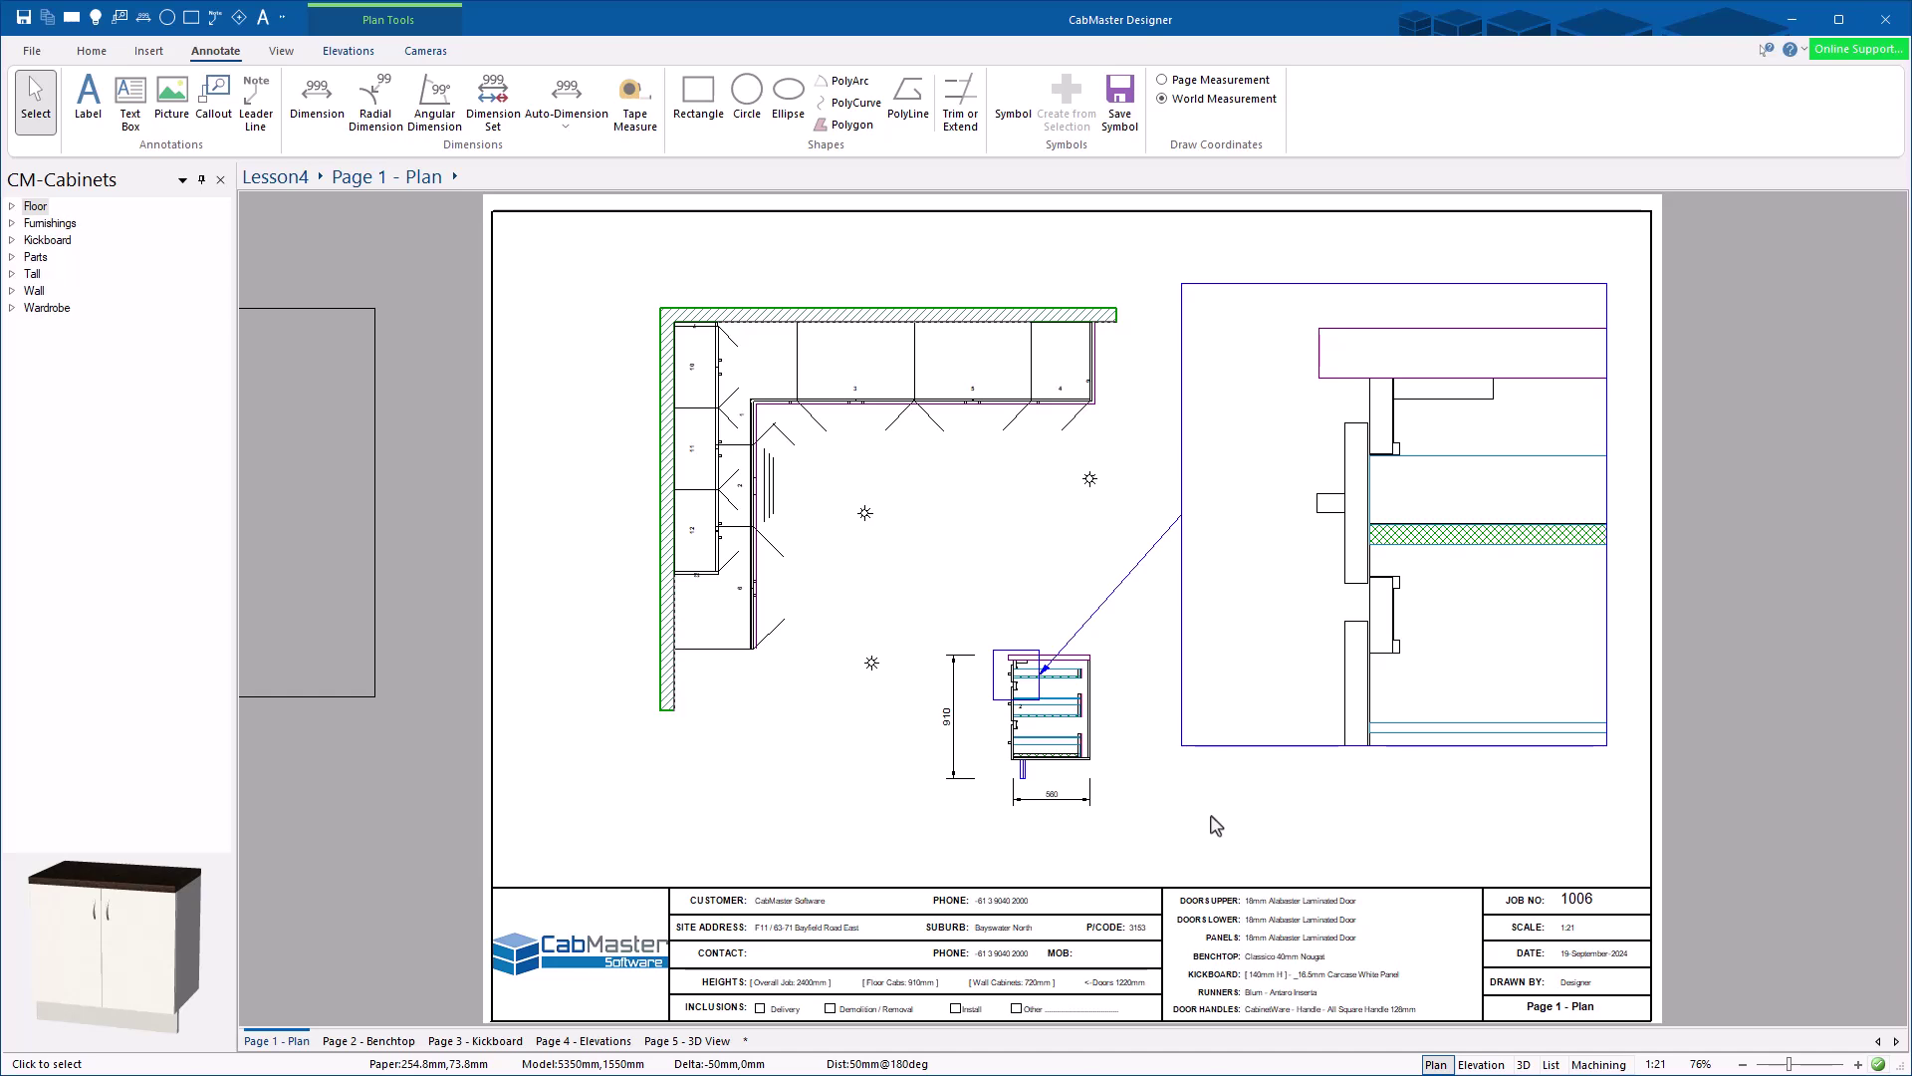
# Step: Review the Dimension tool's format settings for arrows, ticks, stems and lines
pyautogui.rightClick(315, 100)
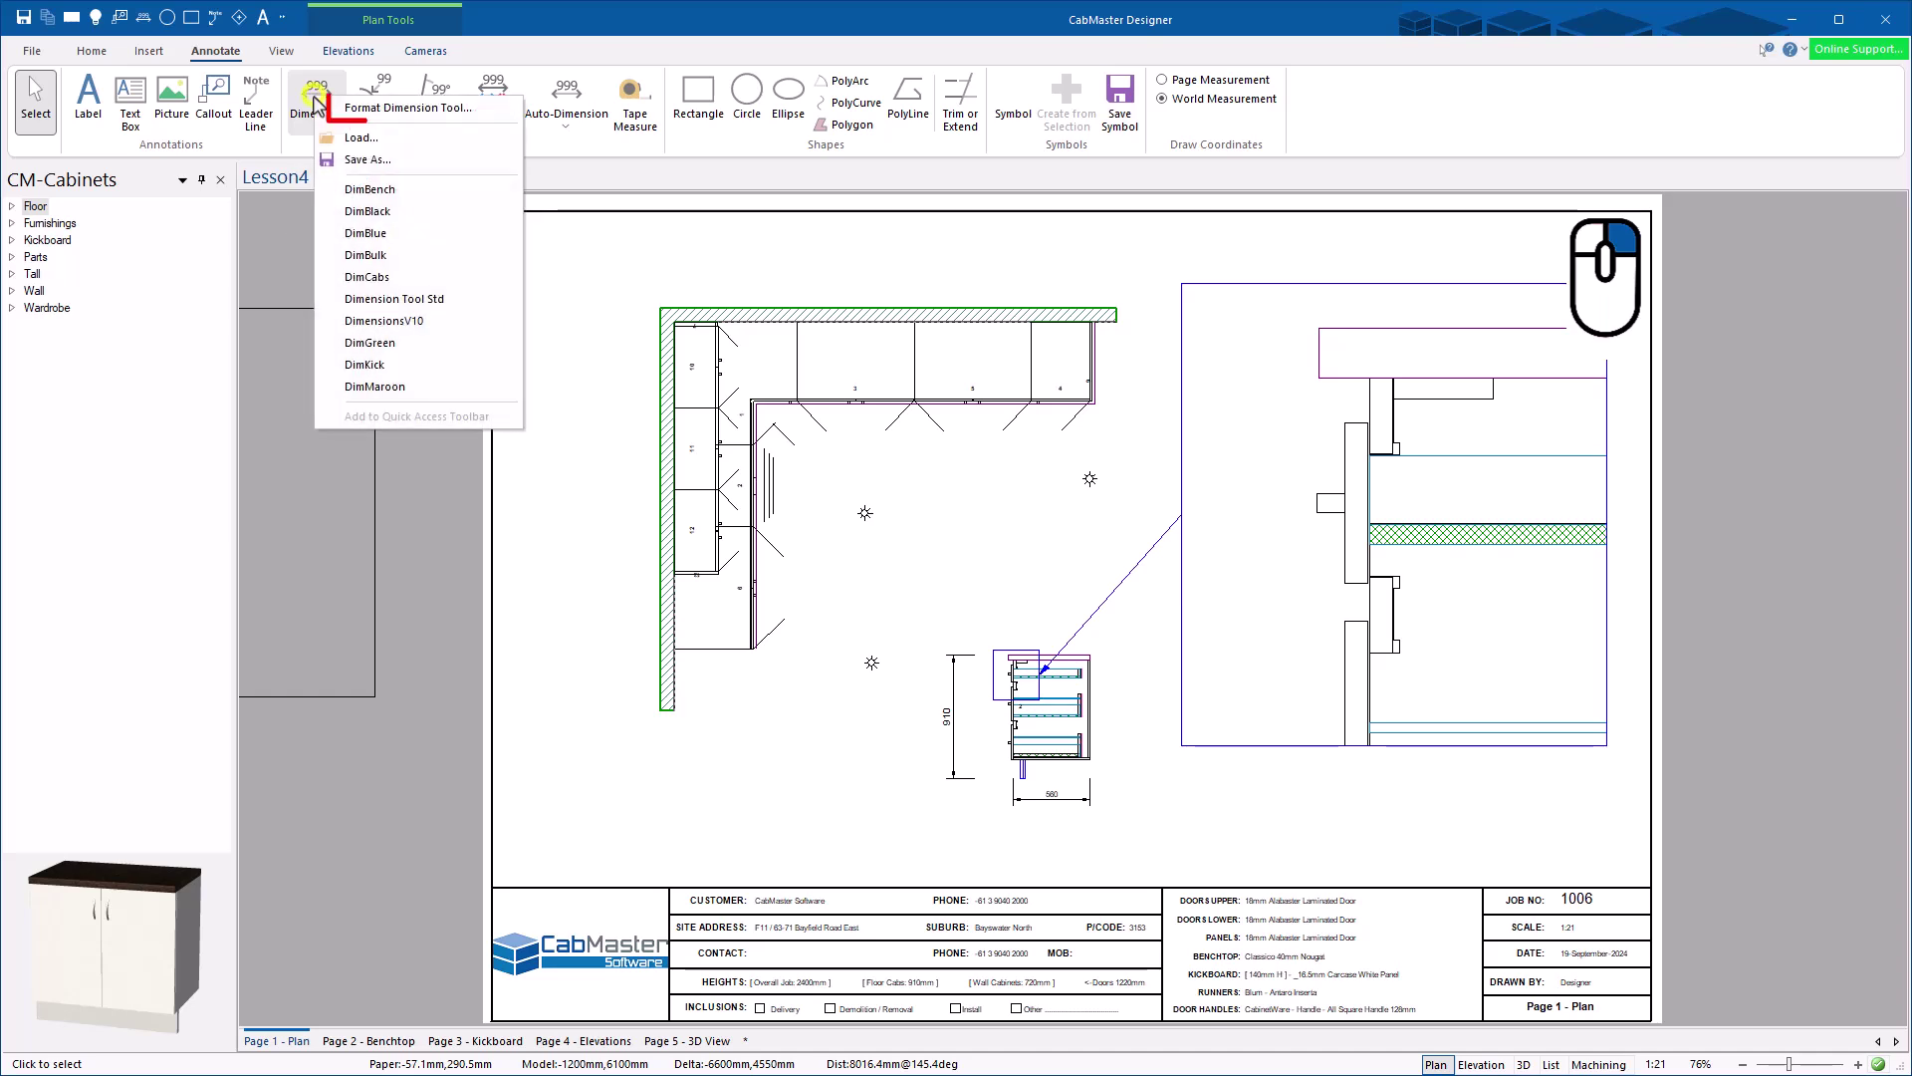
pyautogui.click(391, 110)
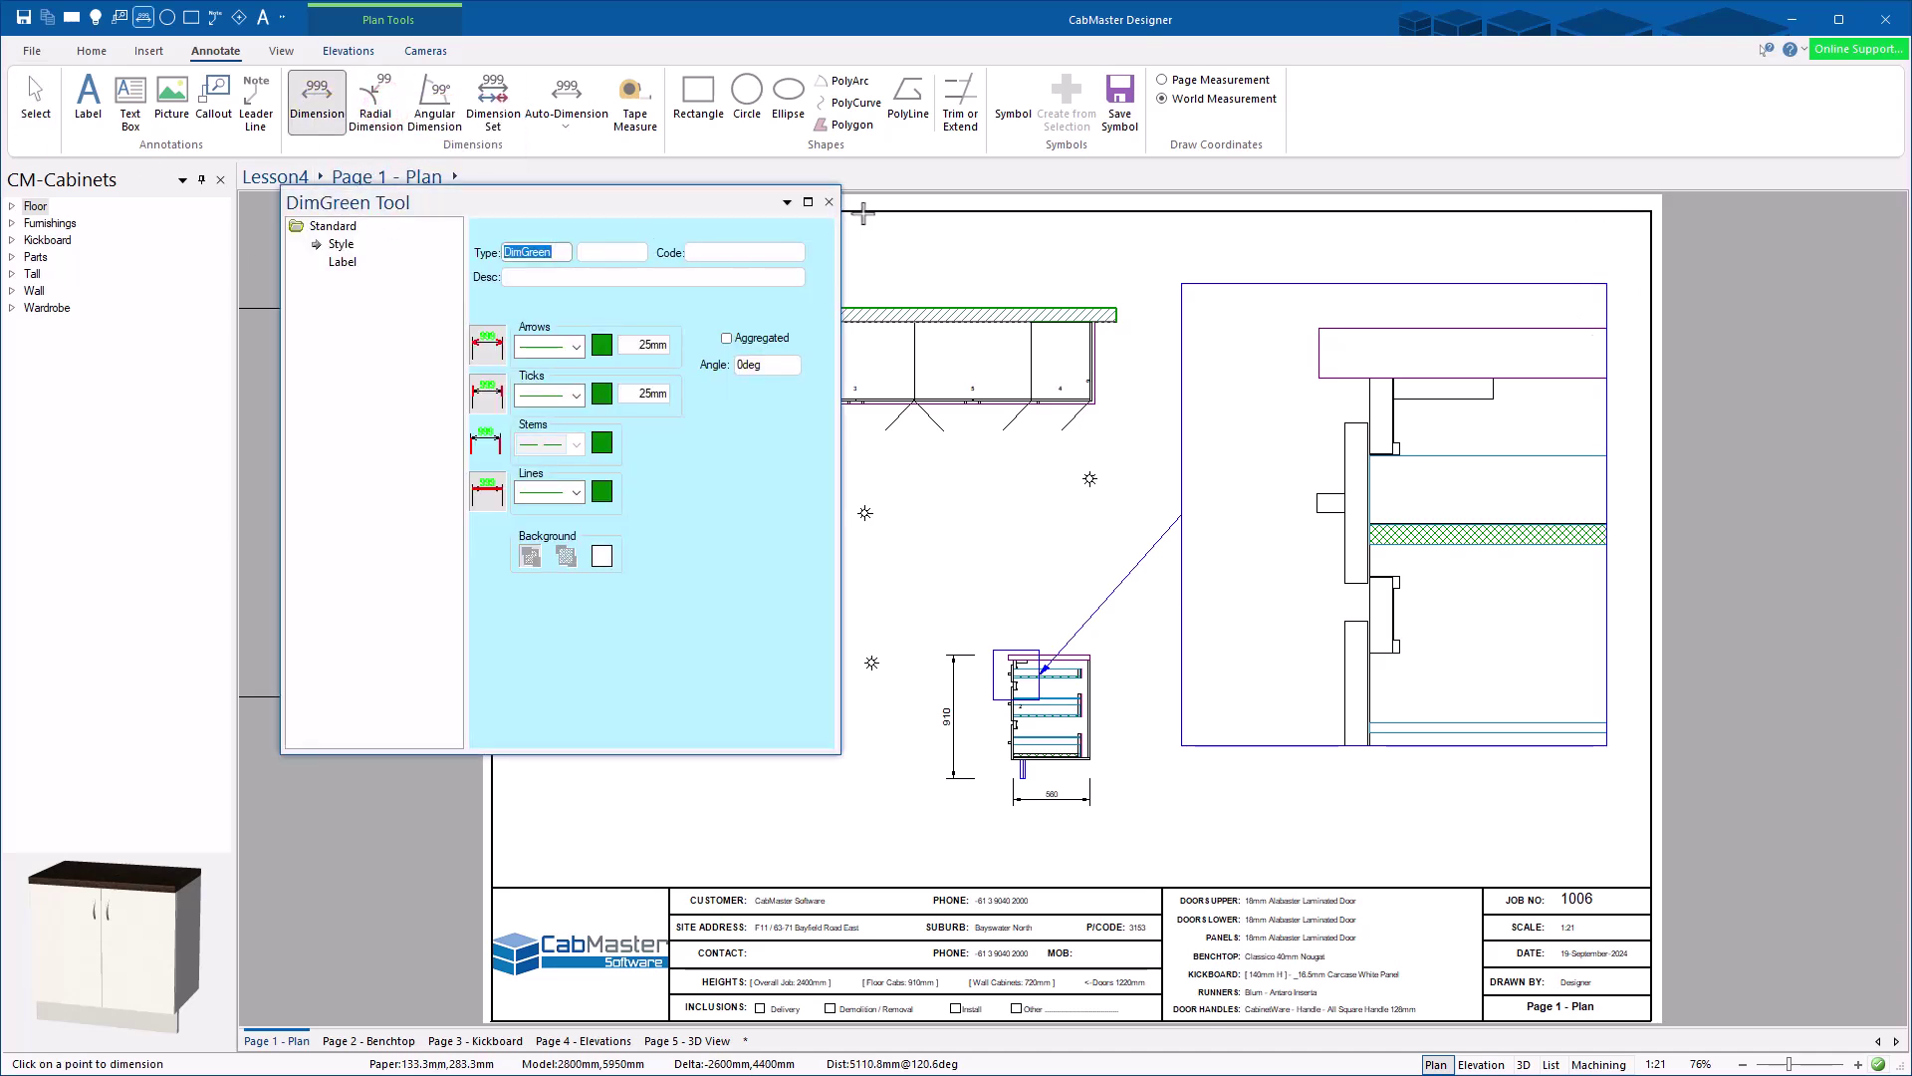
pyautogui.click(829, 202)
# Step: Replace the Label tool's text with Hello 111 in its format settings
pyautogui.rightClick(95, 100)
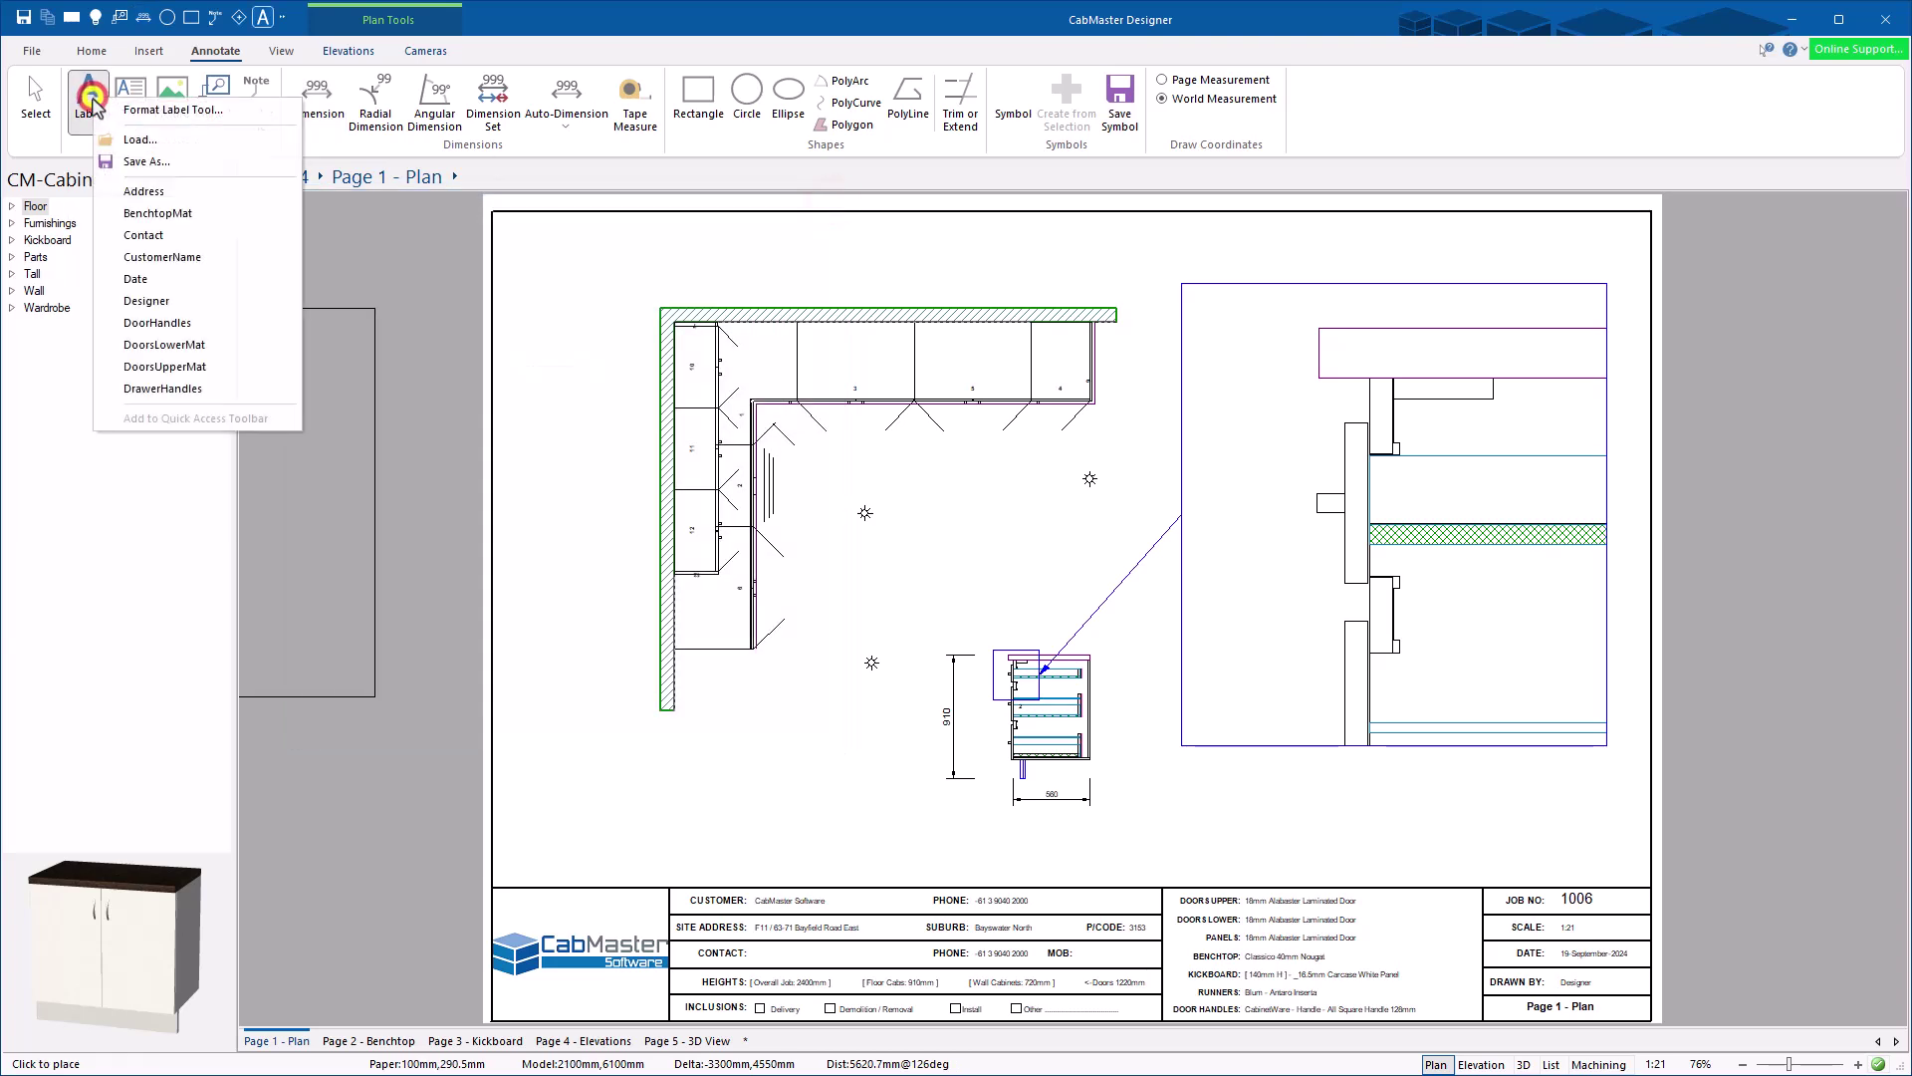
pyautogui.click(159, 110)
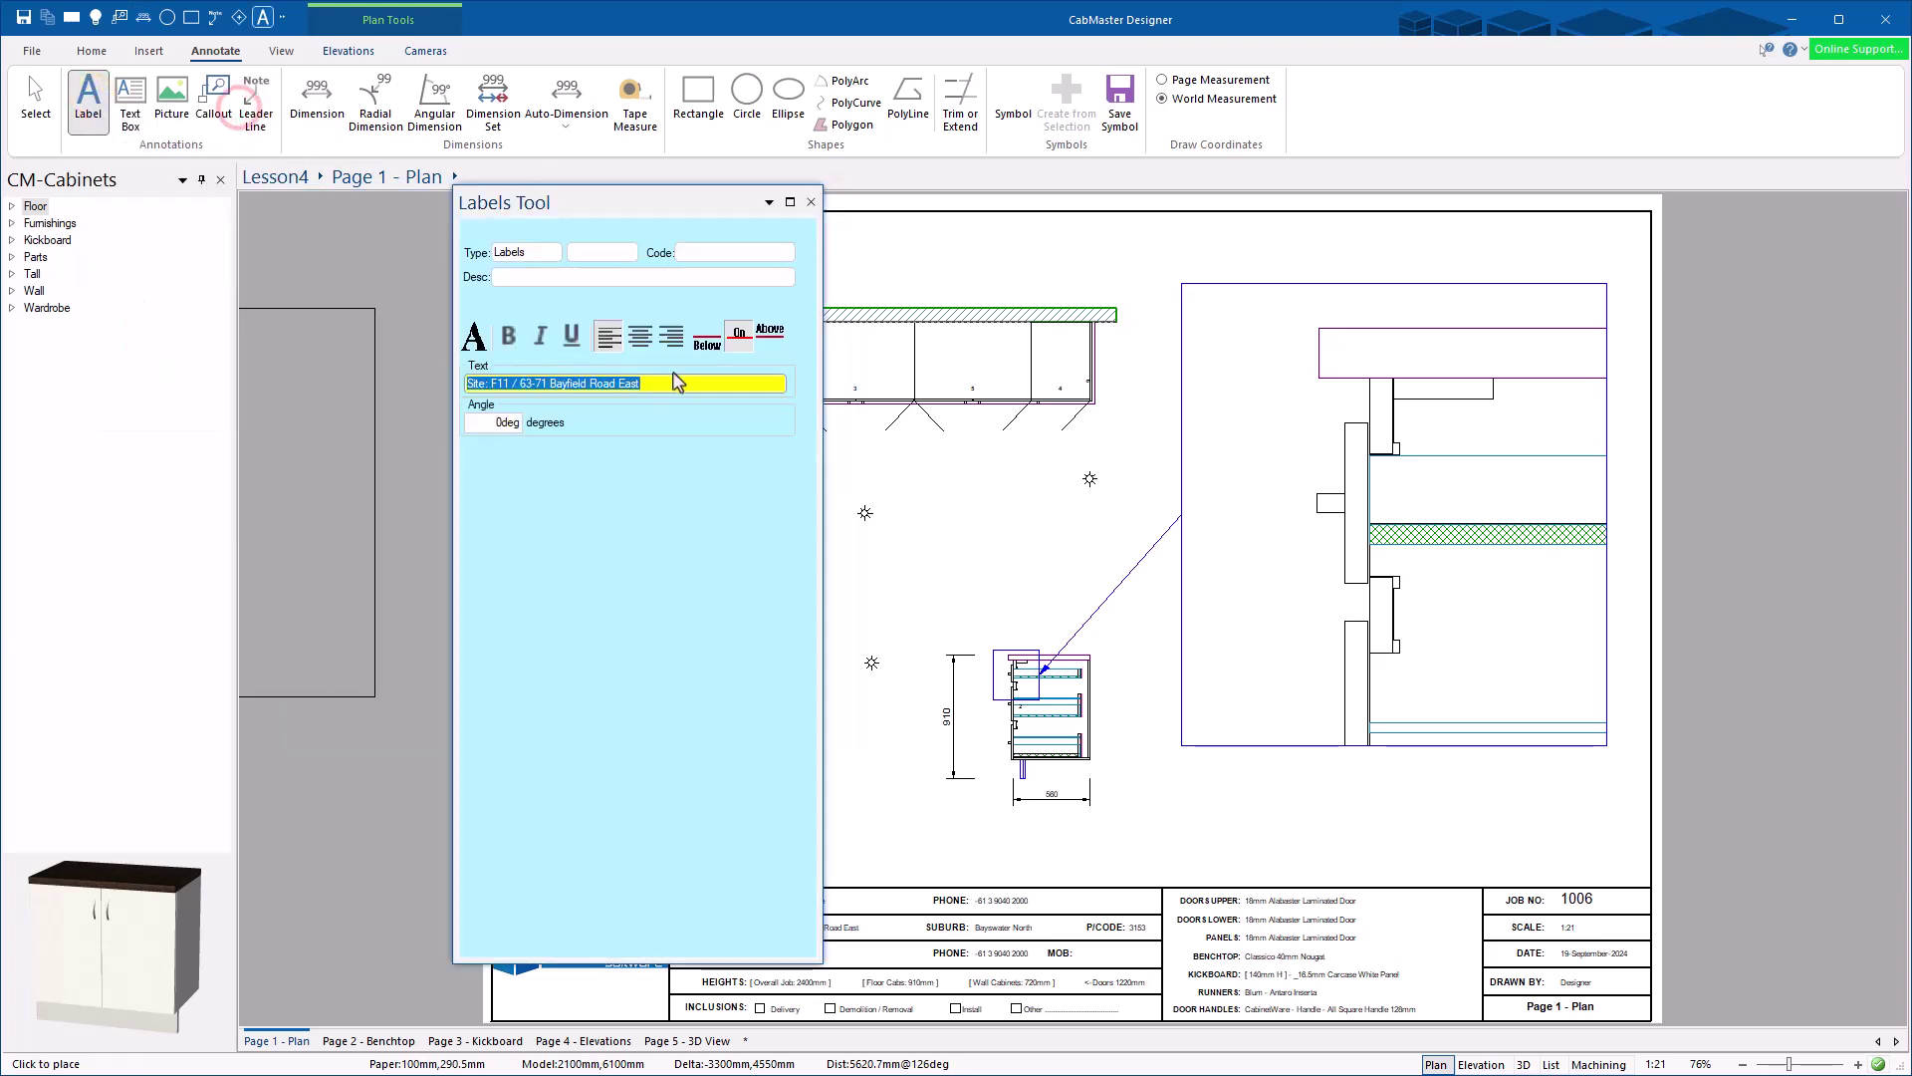
pyautogui.press('BackSpace')
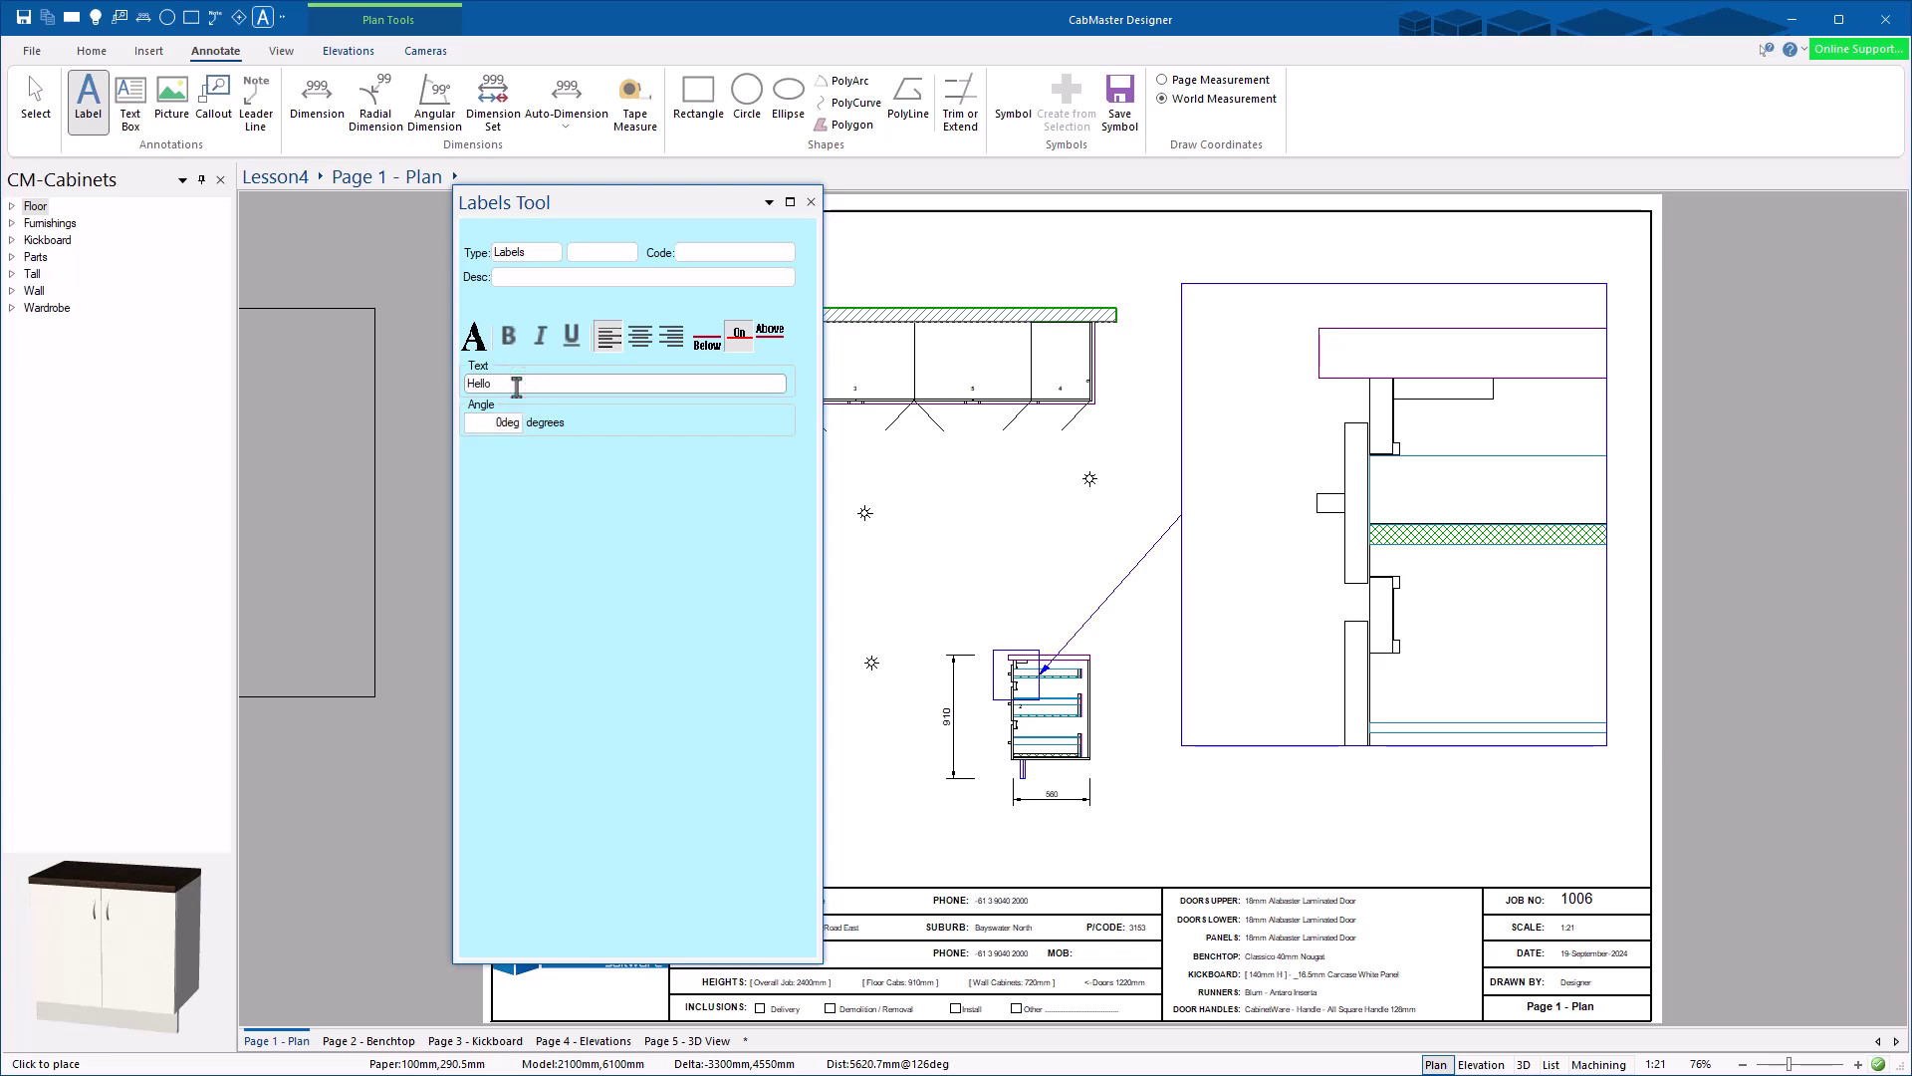
pyautogui.click(811, 202)
# Step: Save the Label tool's settings as tool data named Hello
pyautogui.rightClick(87, 101)
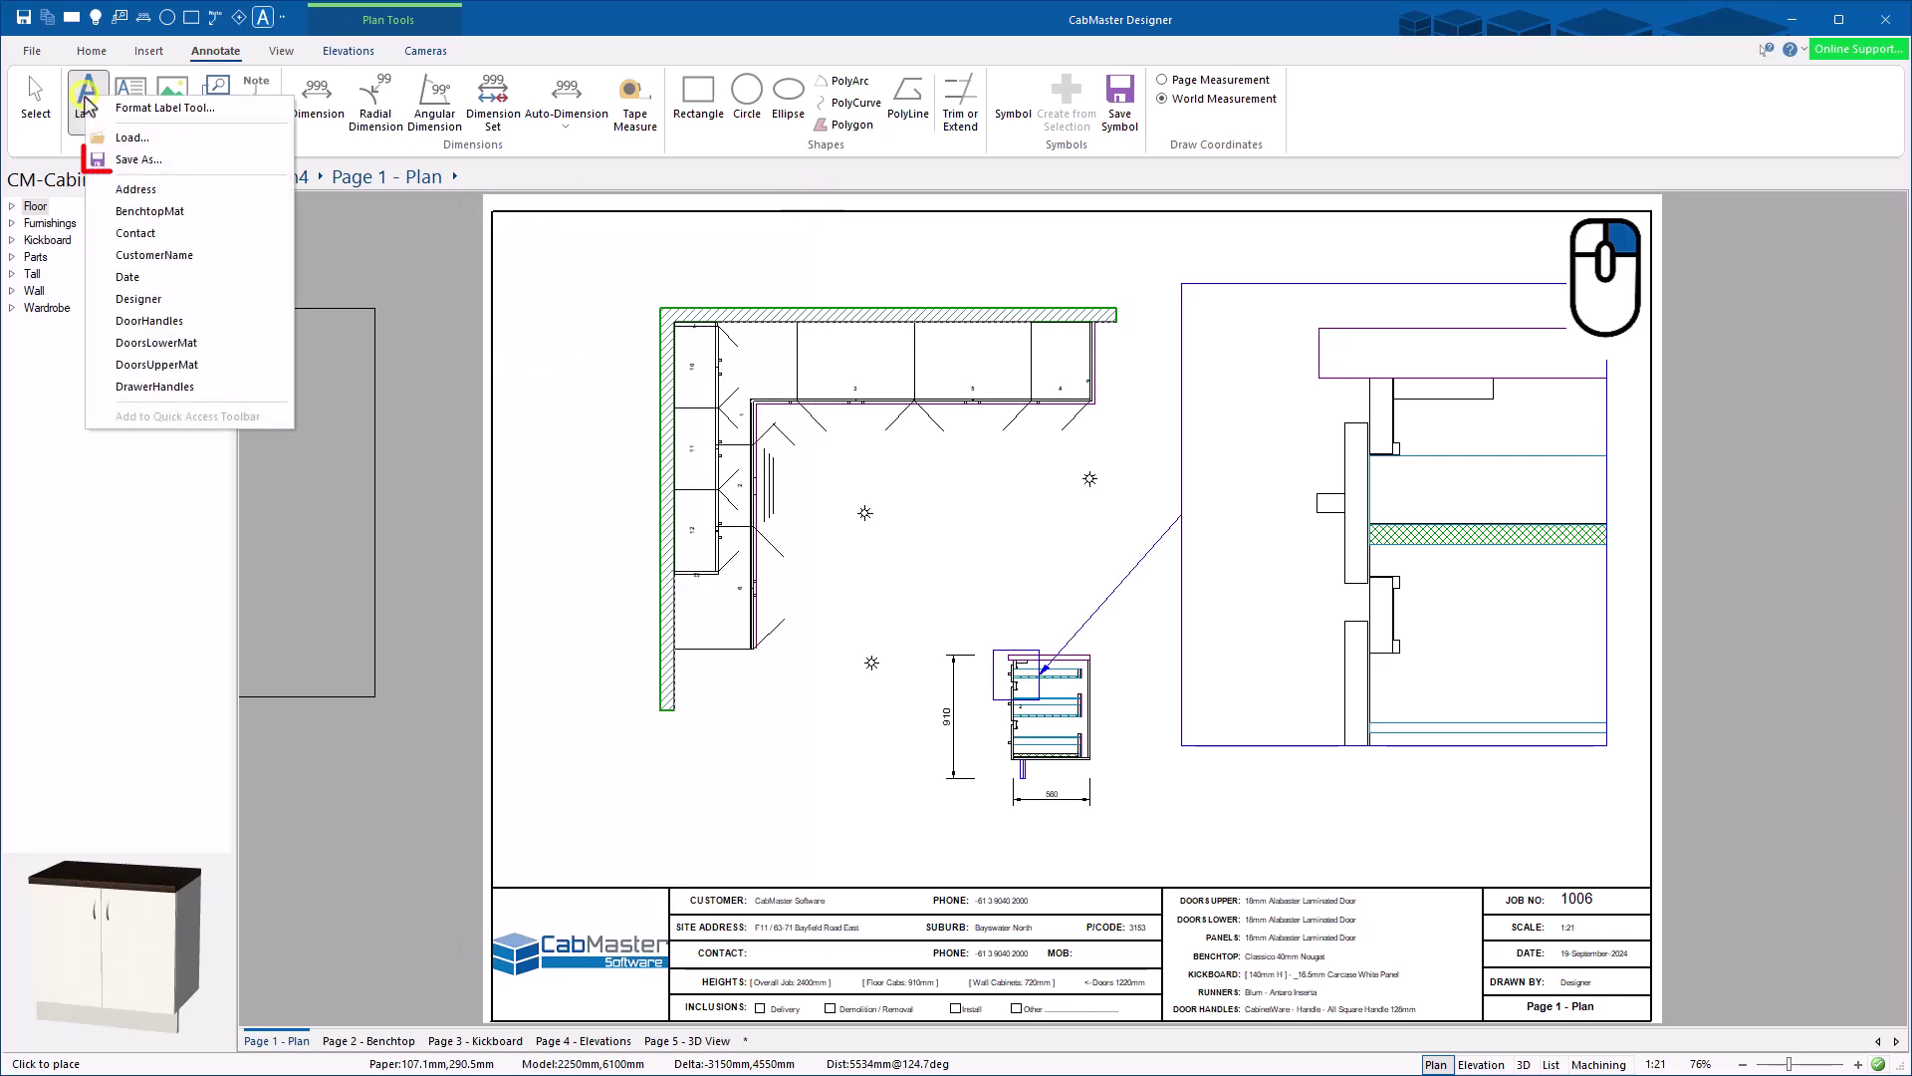
pyautogui.click(138, 160)
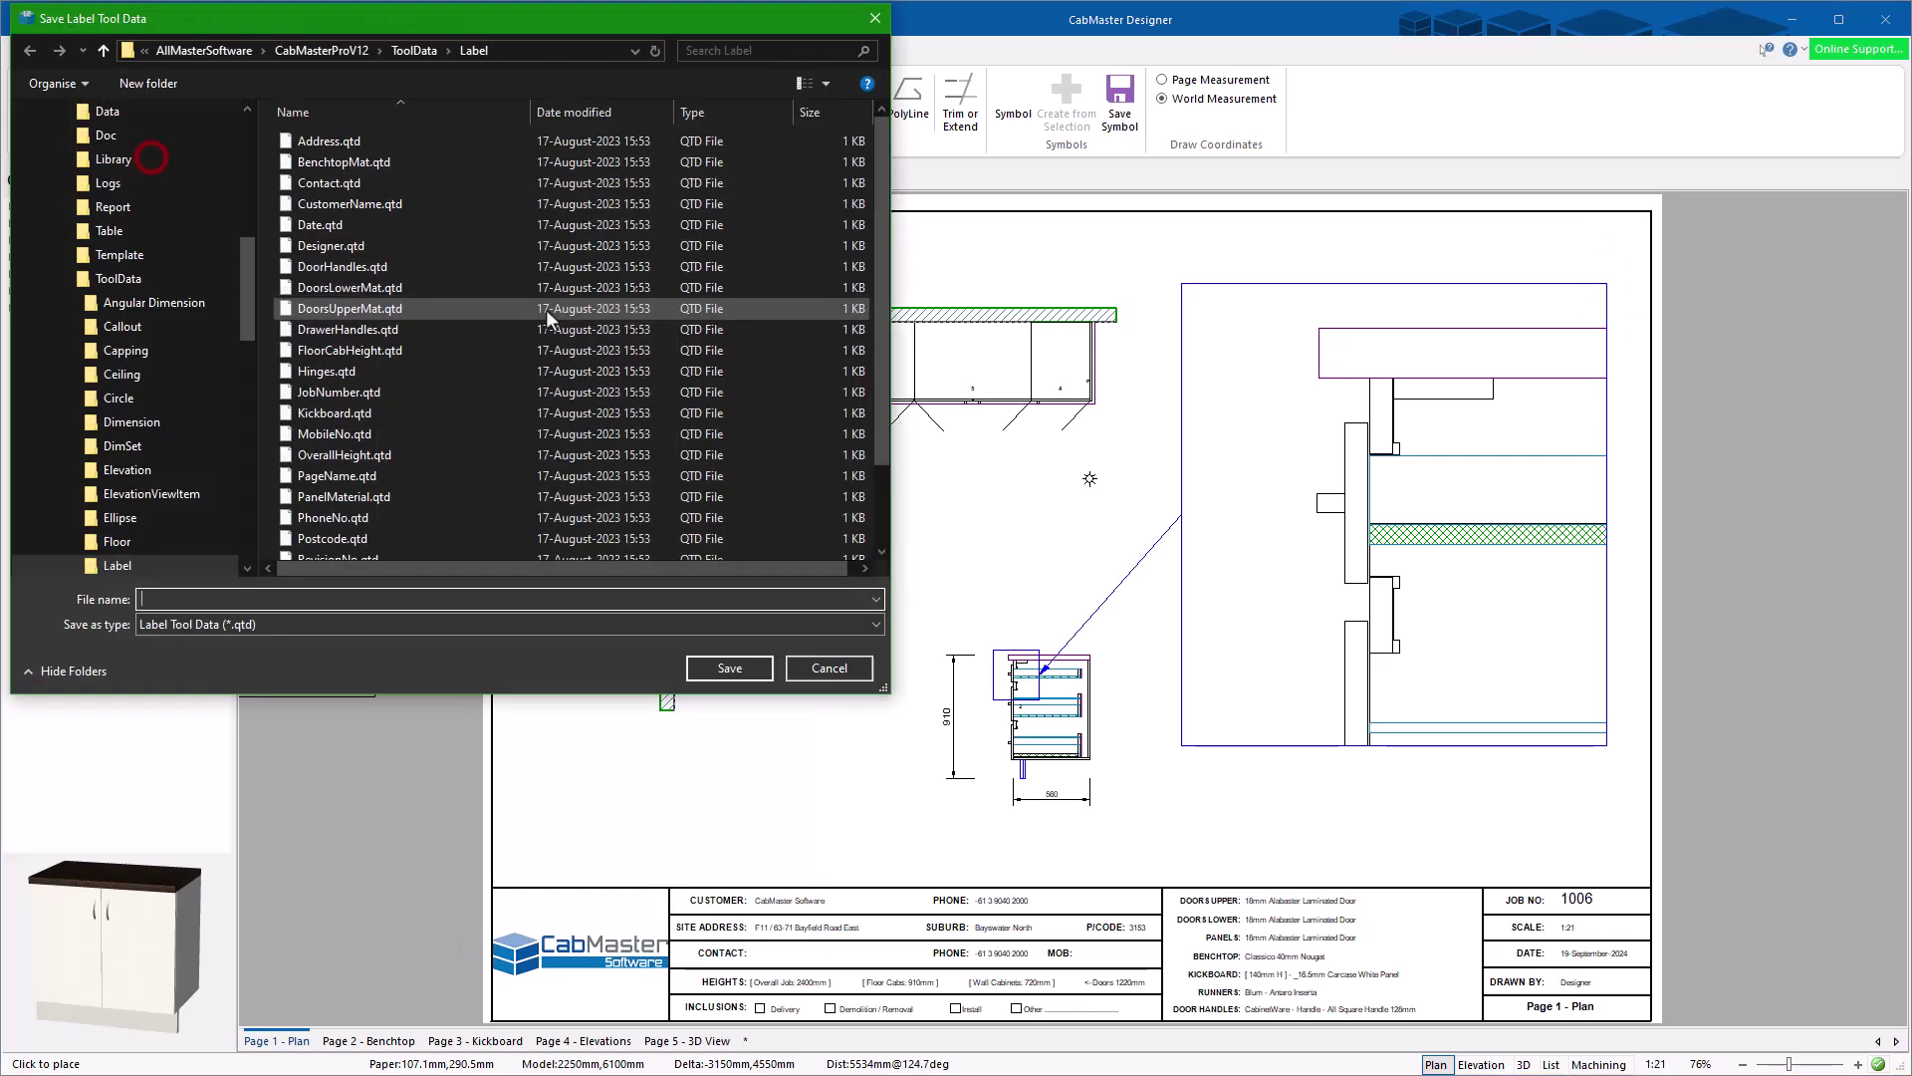
pyautogui.write('Hello')
pyautogui.click(730, 668)
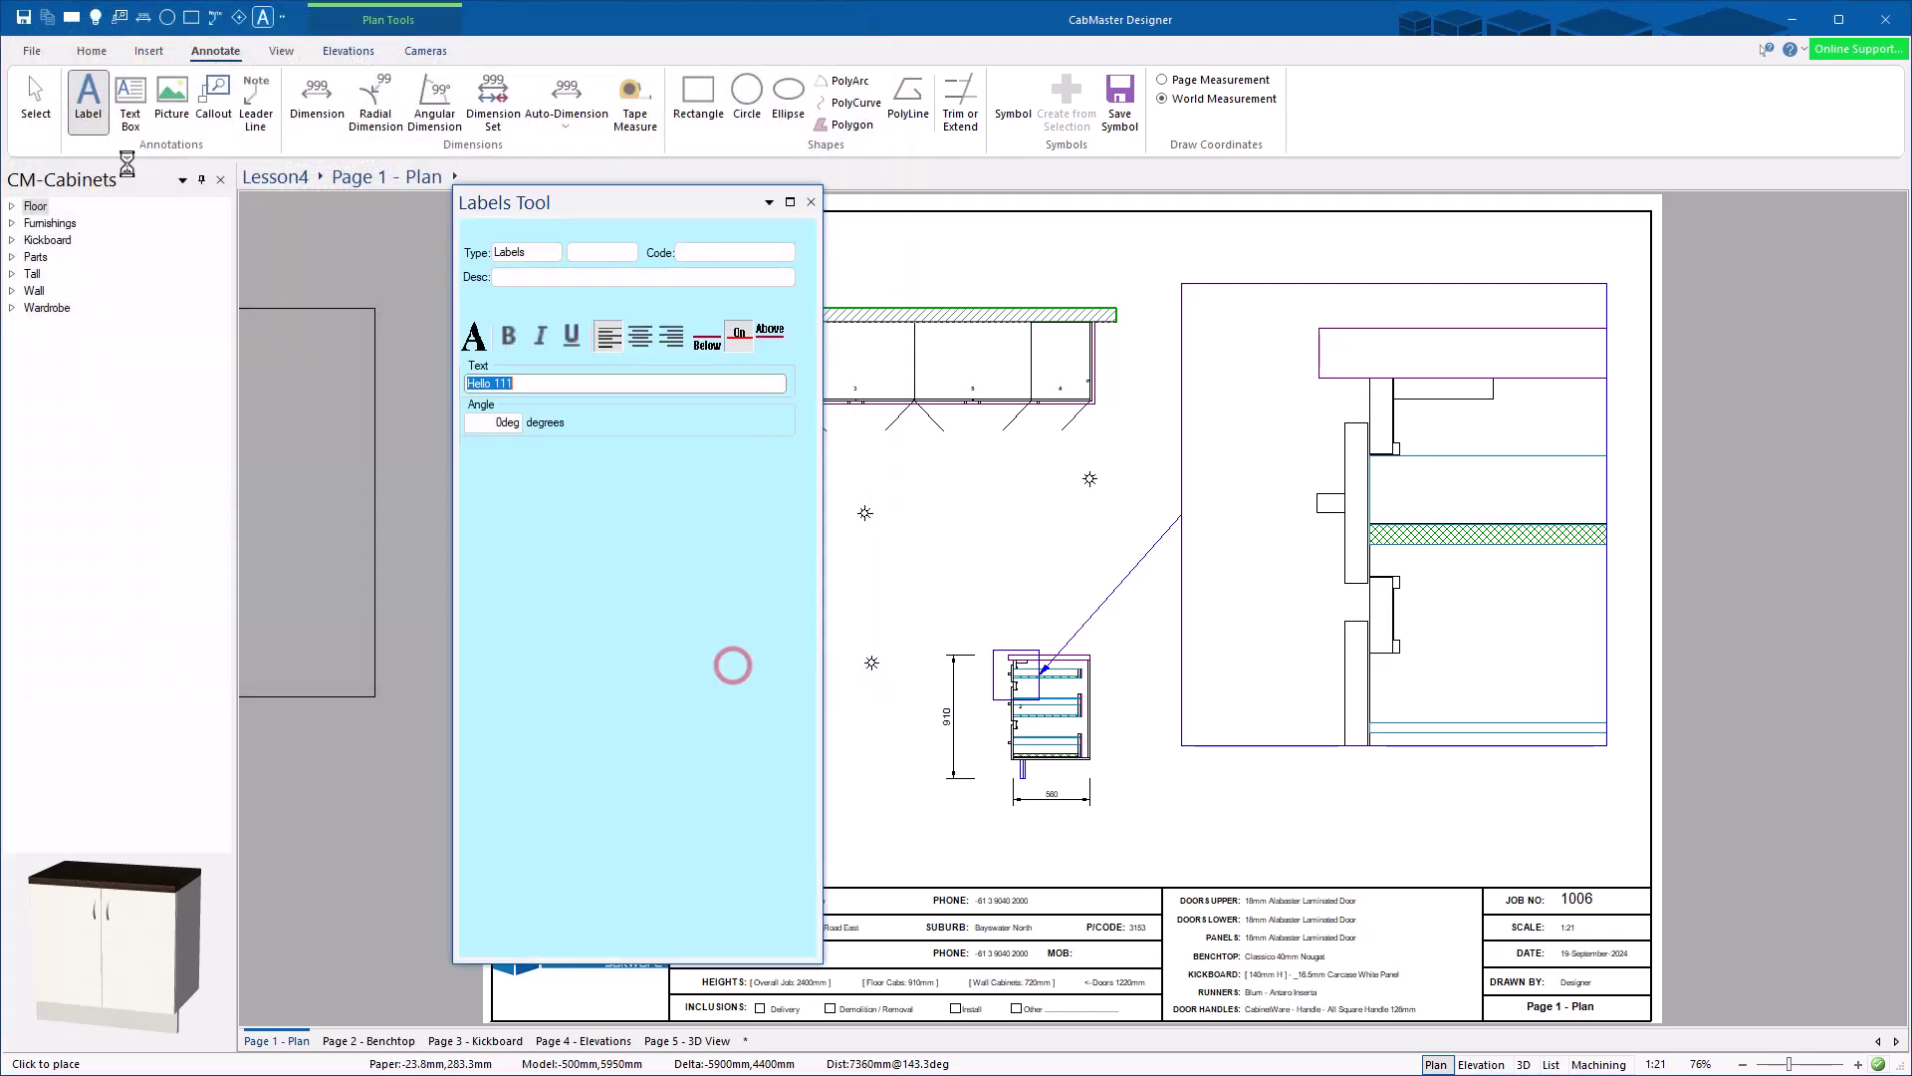
pyautogui.click(808, 203)
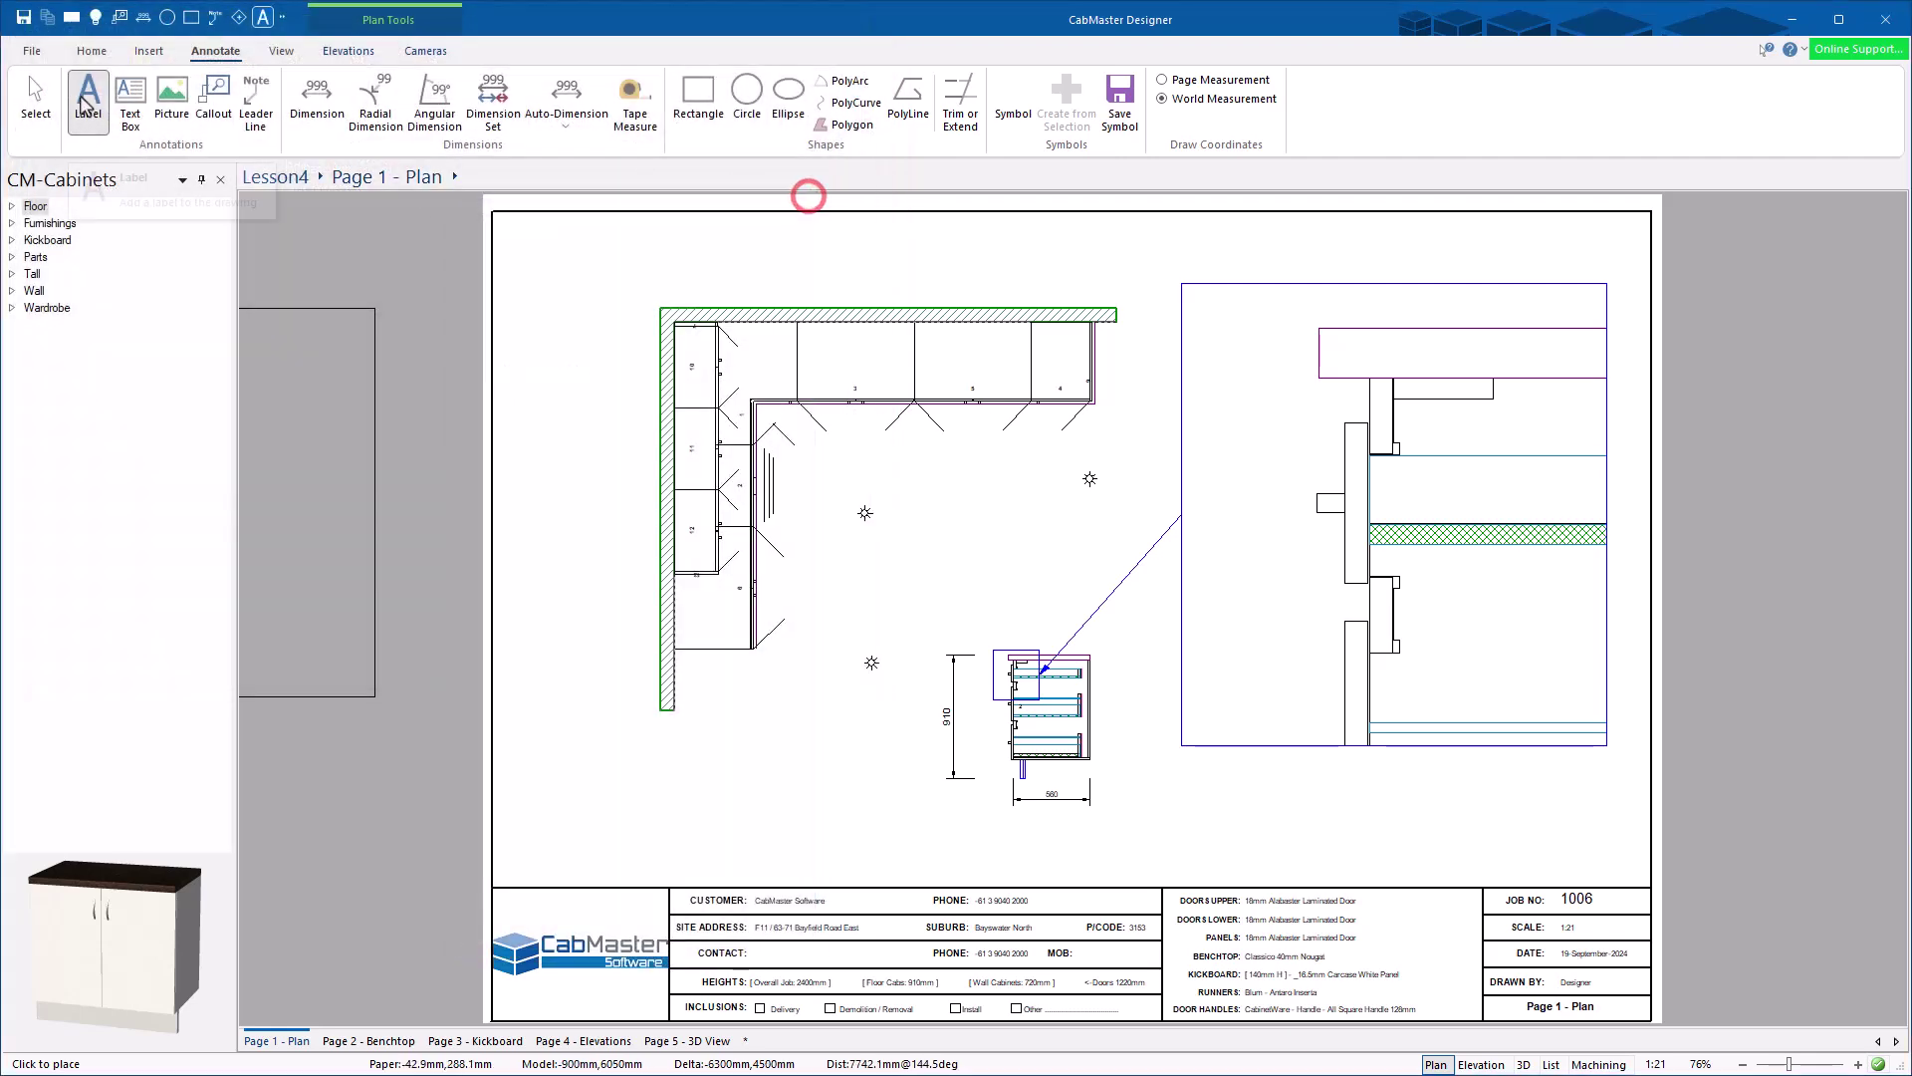
# Step: Load the saved Hello.qtd label tool data and place its label near the kitchen plan's upper-left corner
pyautogui.rightClick(82, 101)
pyautogui.click(128, 137)
pyautogui.click(366, 370)
pyautogui.click(733, 668)
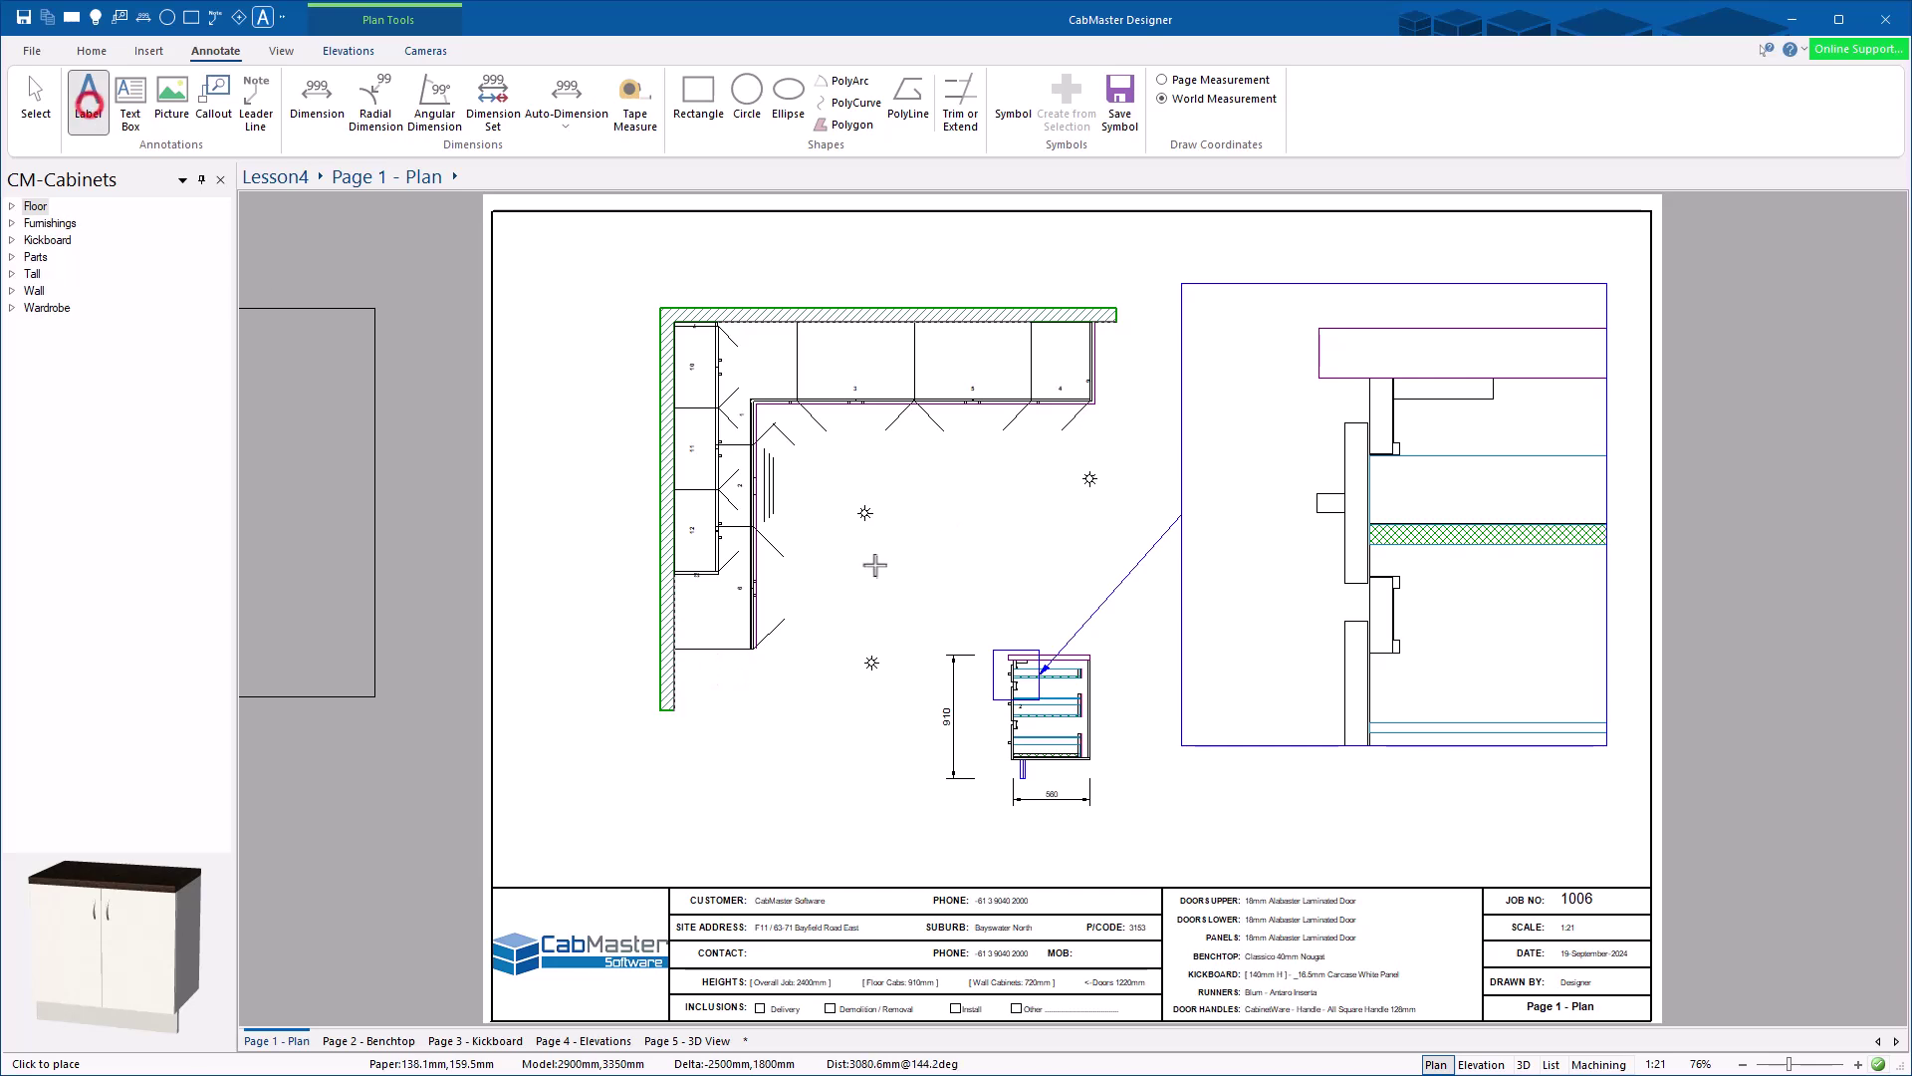
pyautogui.click(774, 754)
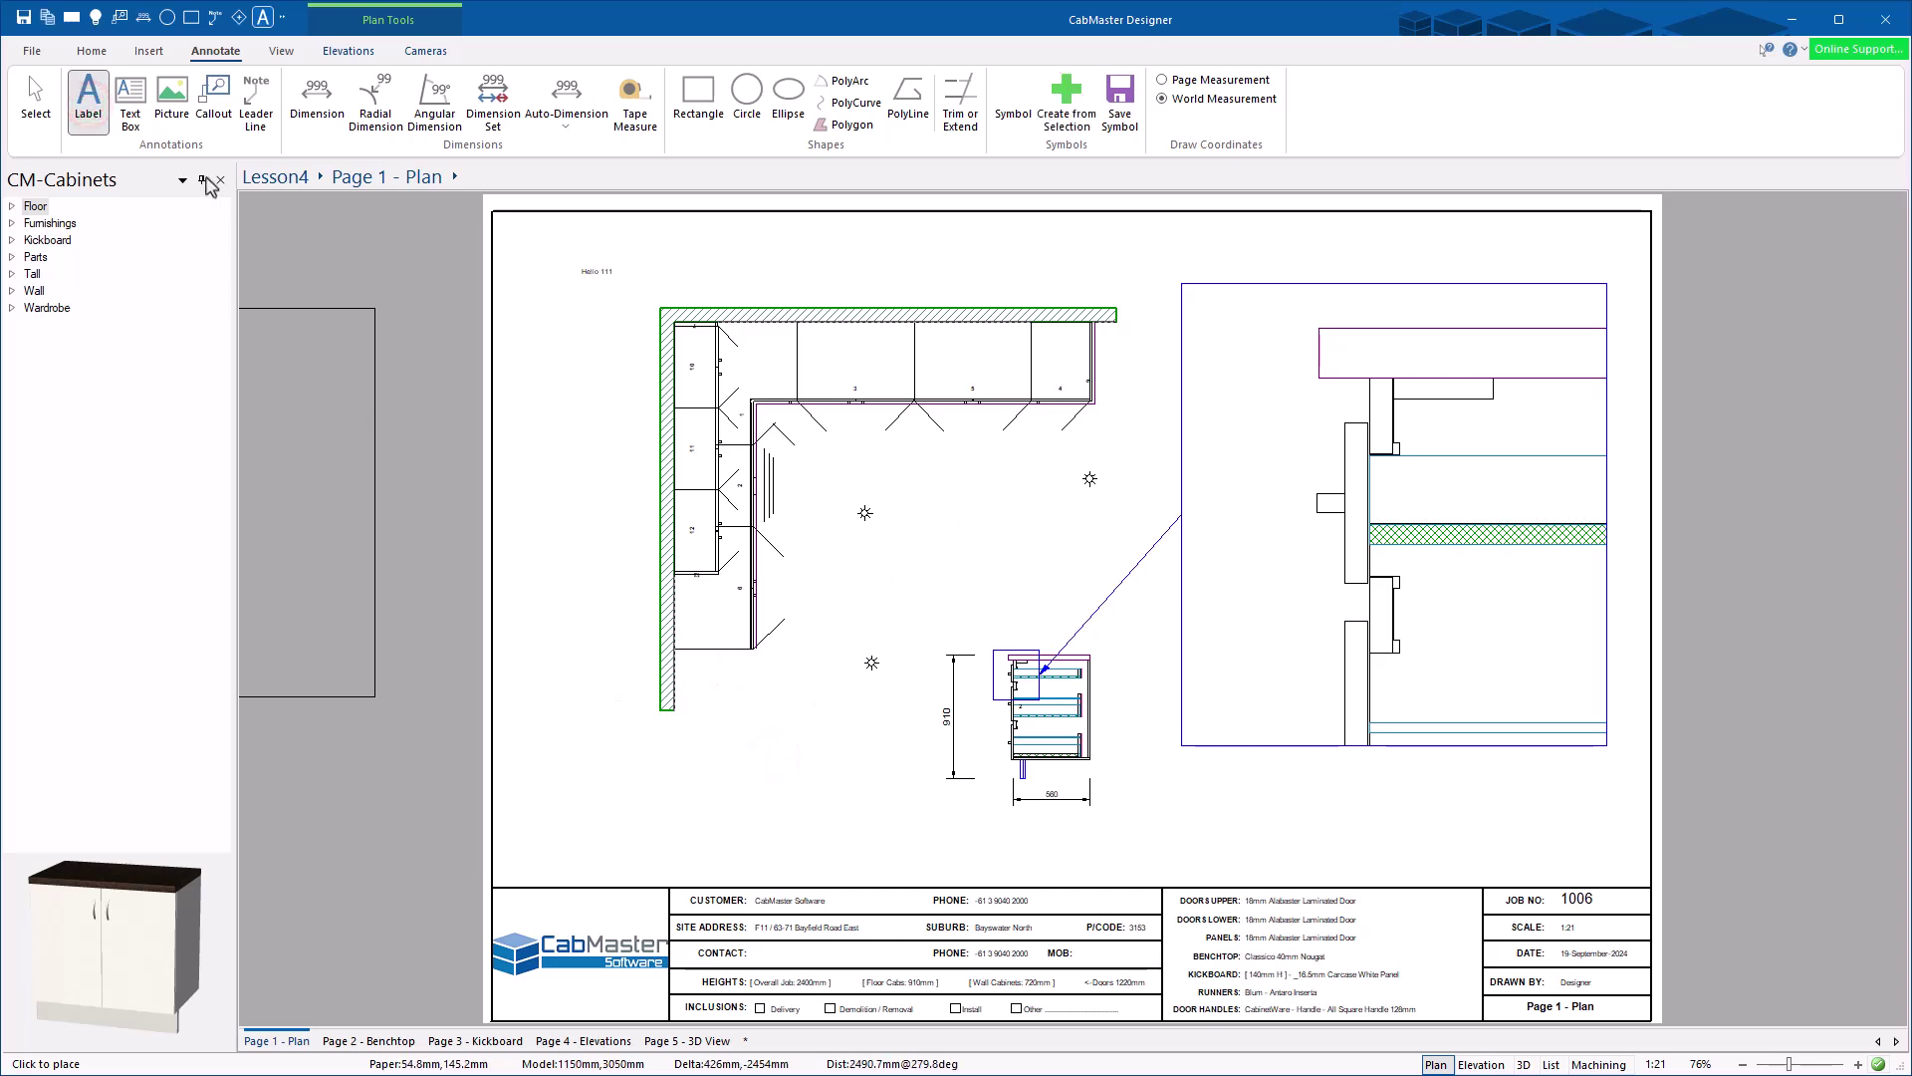
# Step: Place a label from the Address preset just above the kitchen plan's back wall
pyautogui.rightClick(91, 116)
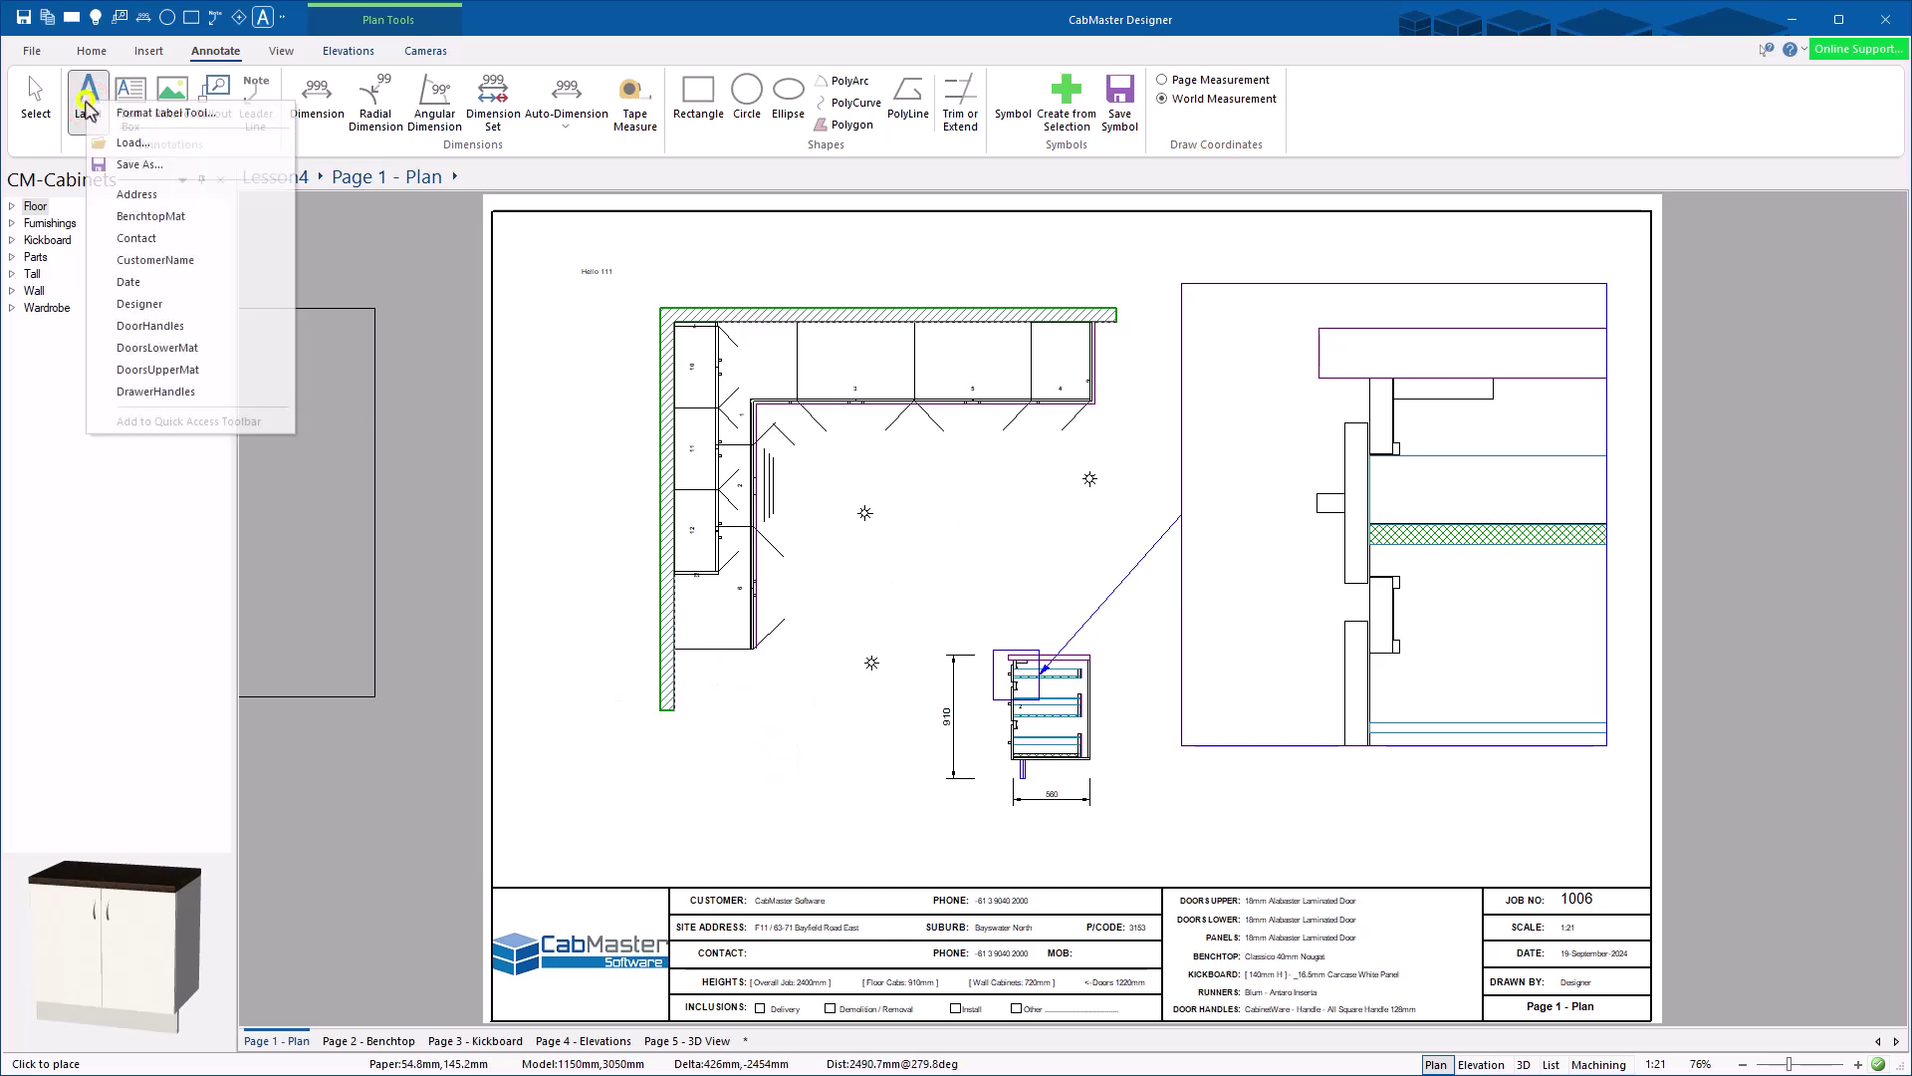
pyautogui.click(174, 189)
pyautogui.click(654, 254)
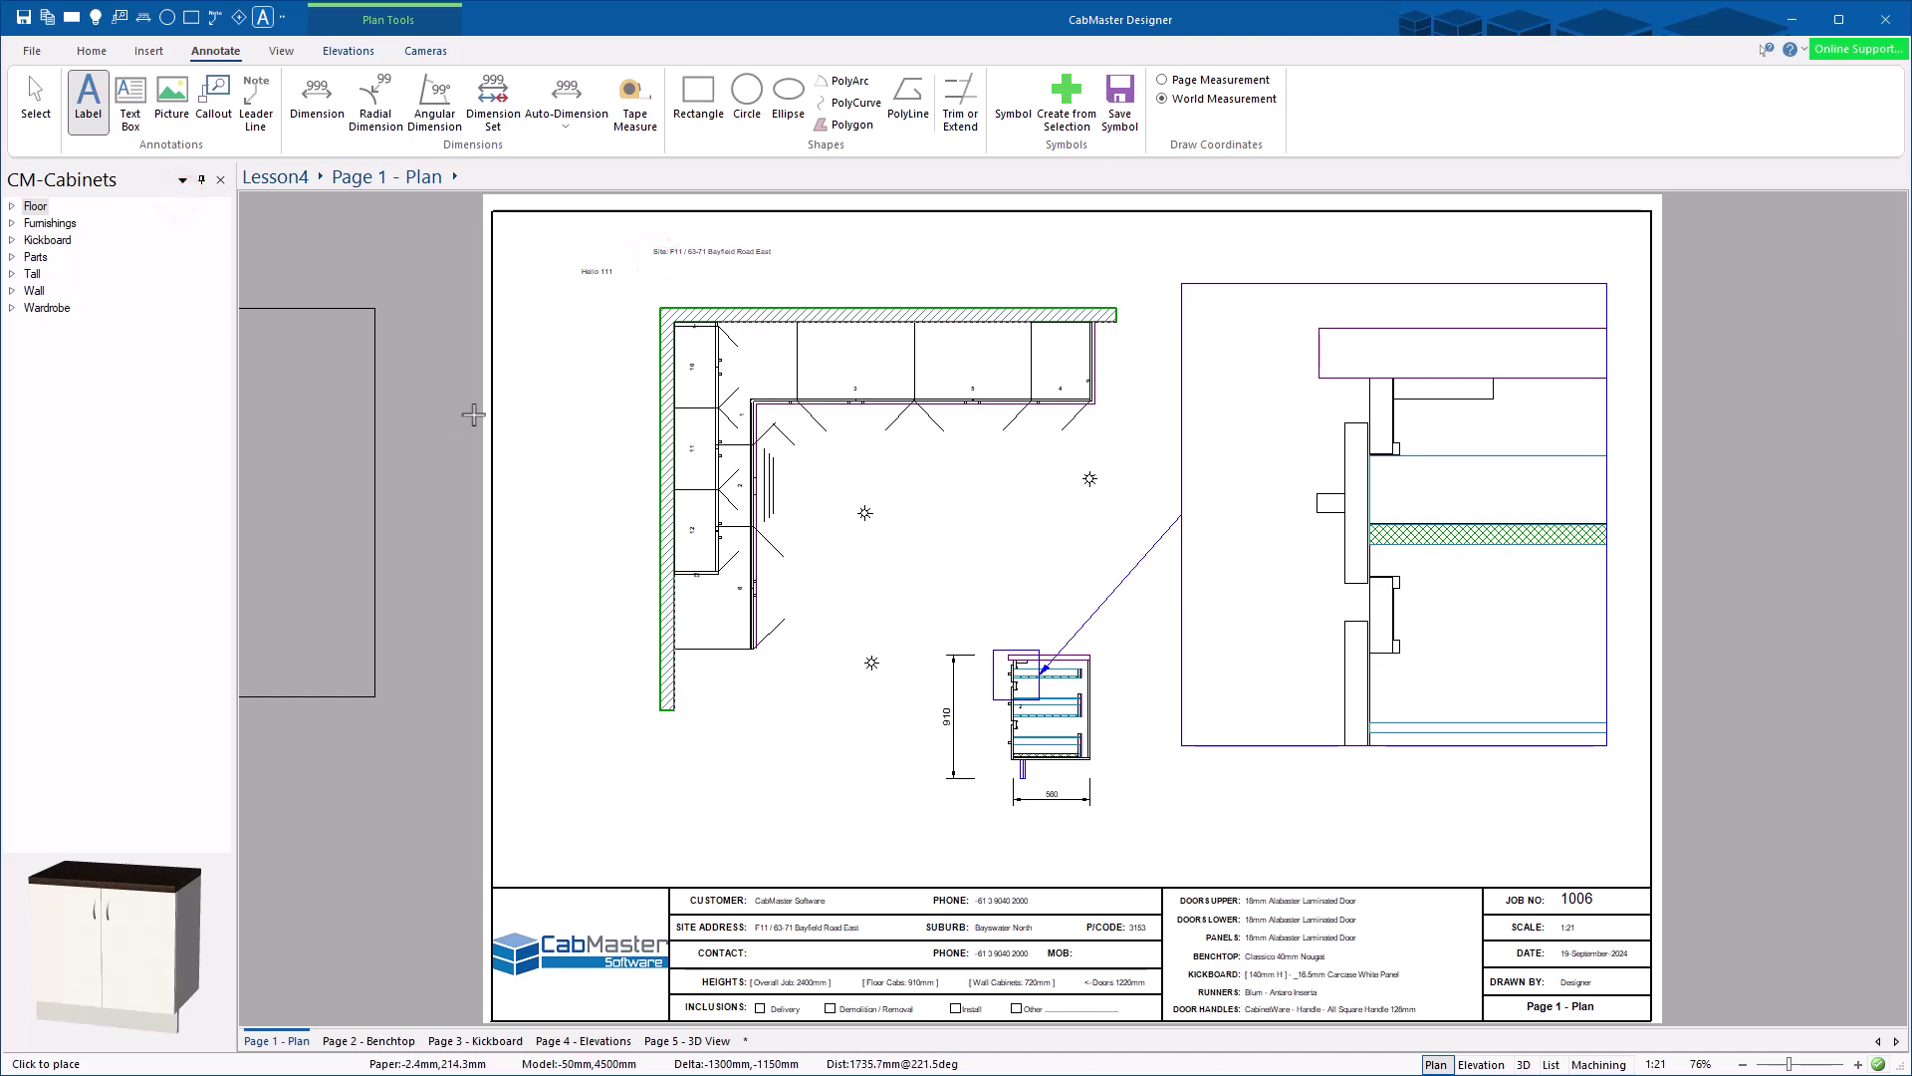
# Step: Dimension the width of the back wall's left full-width cabinet with the DimGreen preset, placed above the wall
pyautogui.rightClick(319, 107)
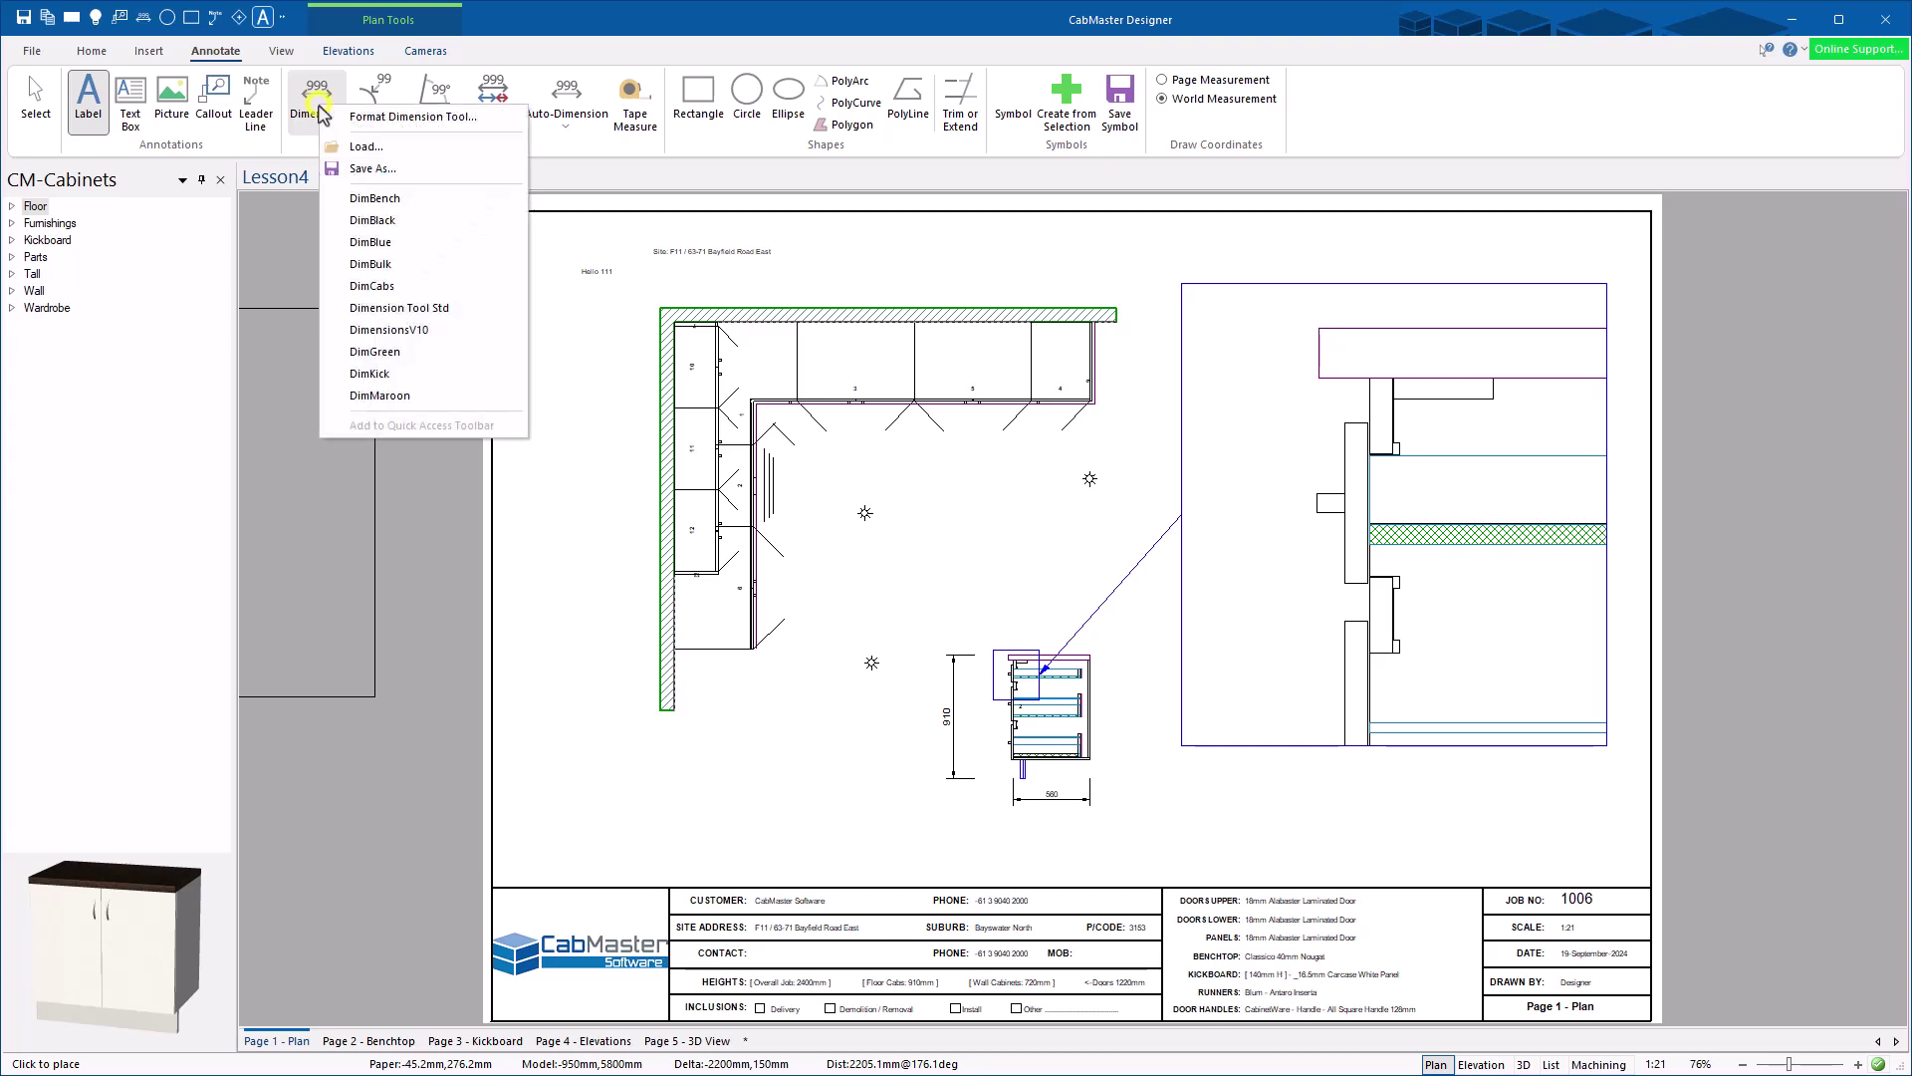
pyautogui.click(385, 353)
pyautogui.click(801, 325)
pyautogui.click(915, 321)
pyautogui.click(910, 280)
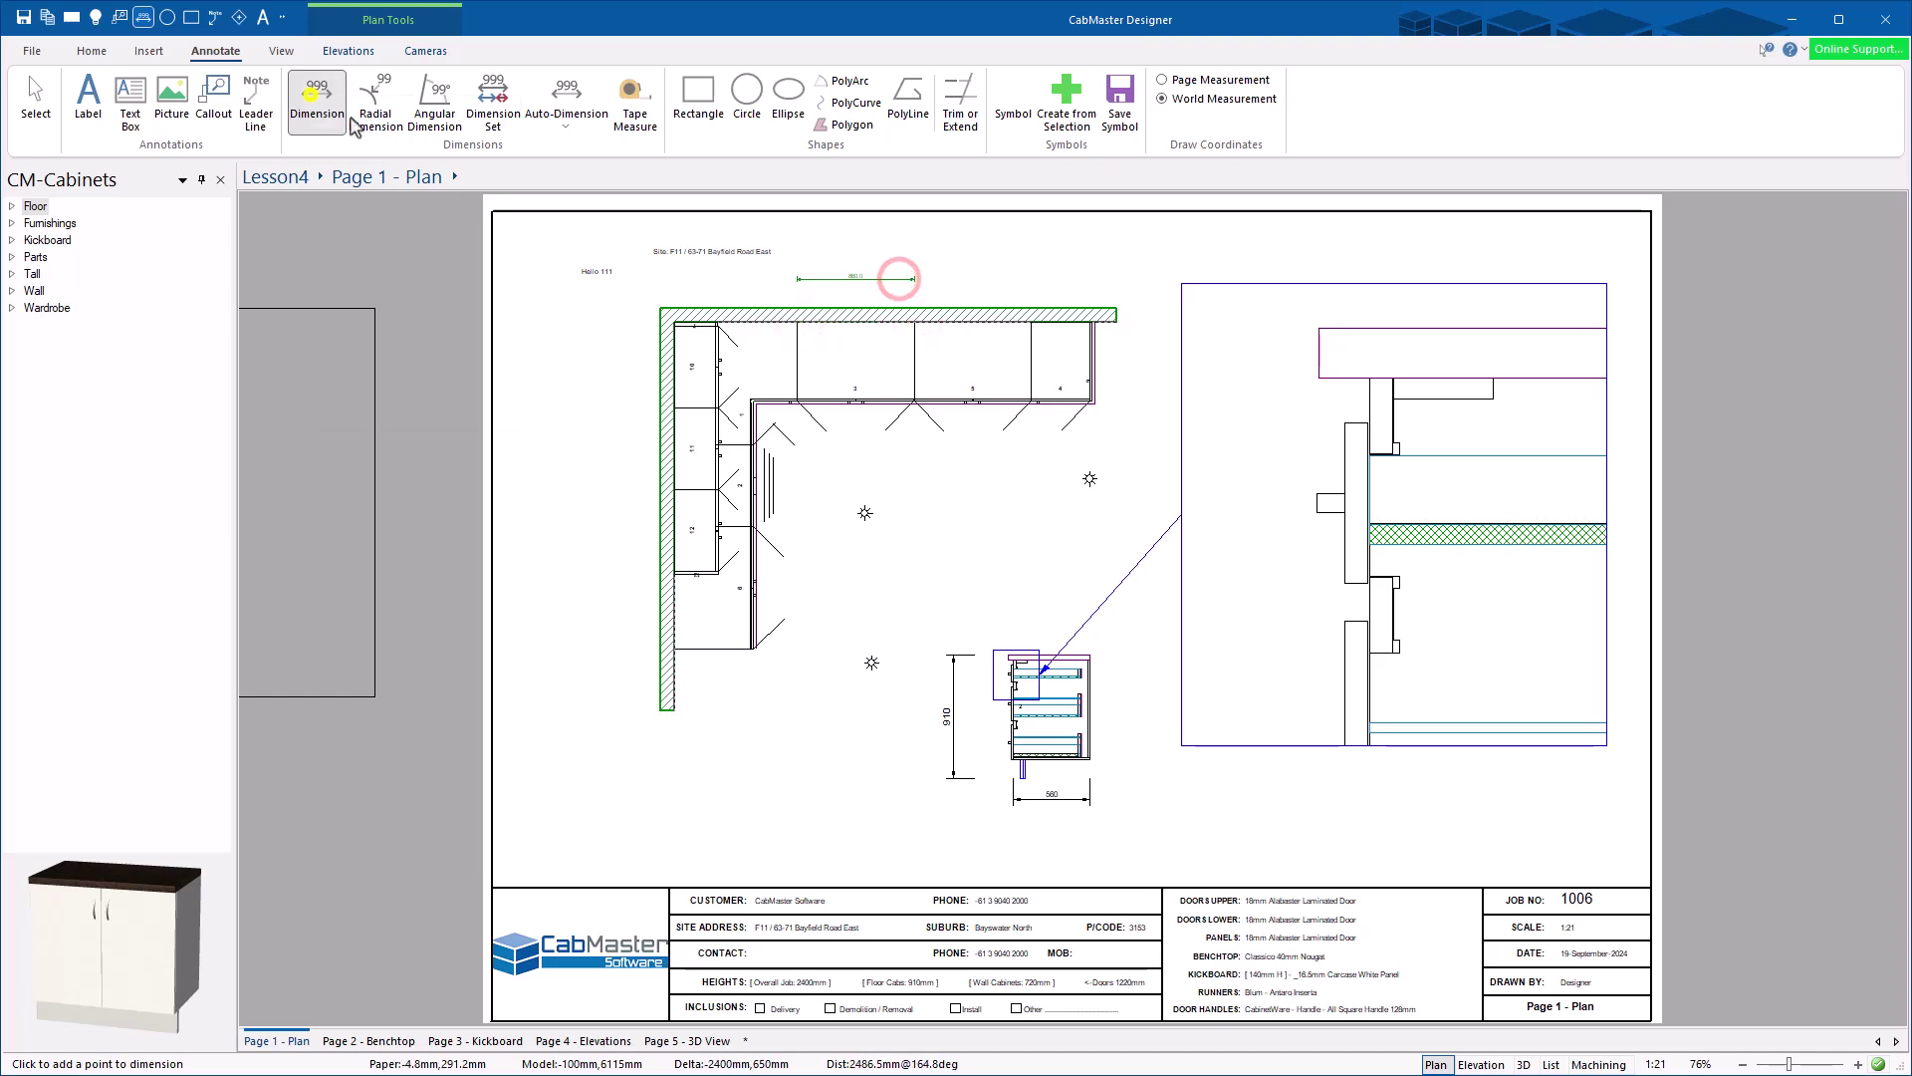
# Step: Dimension the width of the adjoining cabinet along the back wall with the DimBlue preset, placed above the wall
pyautogui.rightClick(313, 97)
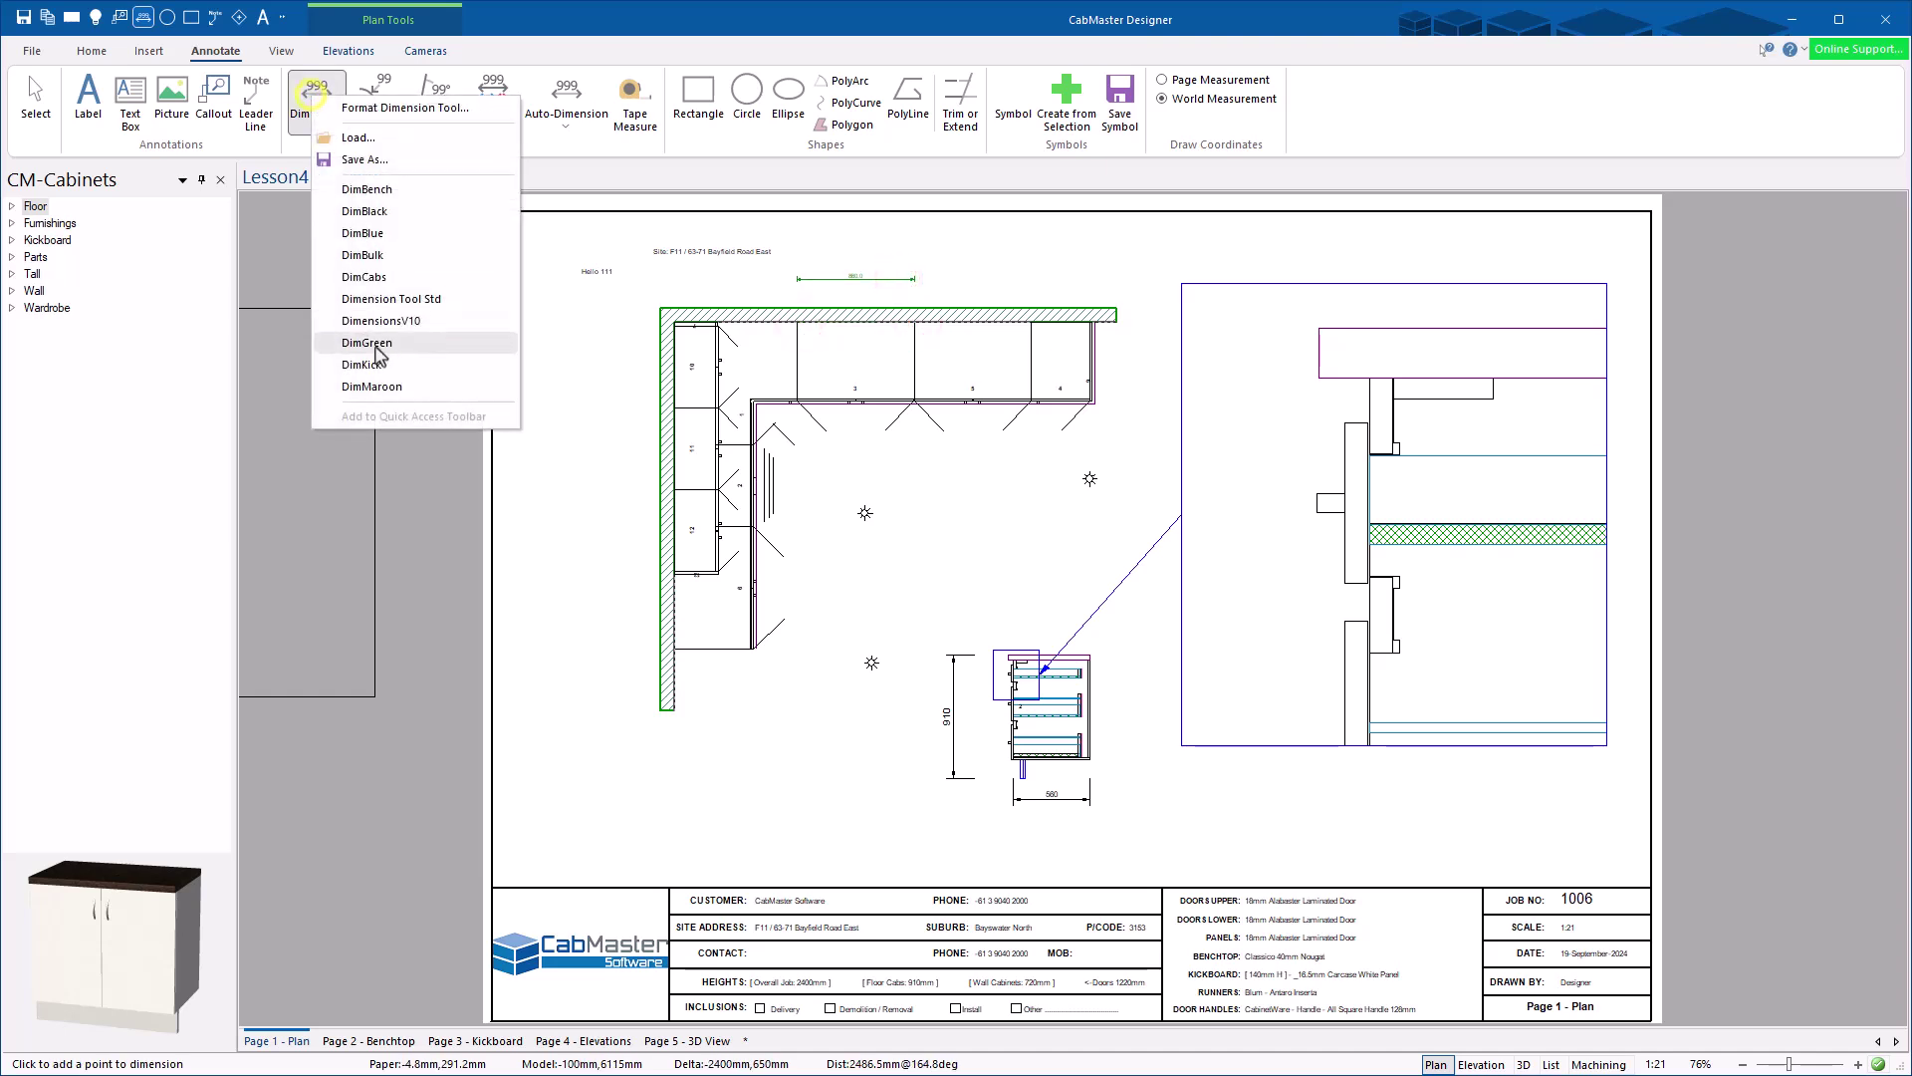
pyautogui.click(379, 232)
pyautogui.click(948, 603)
pyautogui.click(914, 326)
pyautogui.click(1034, 329)
pyautogui.click(995, 267)
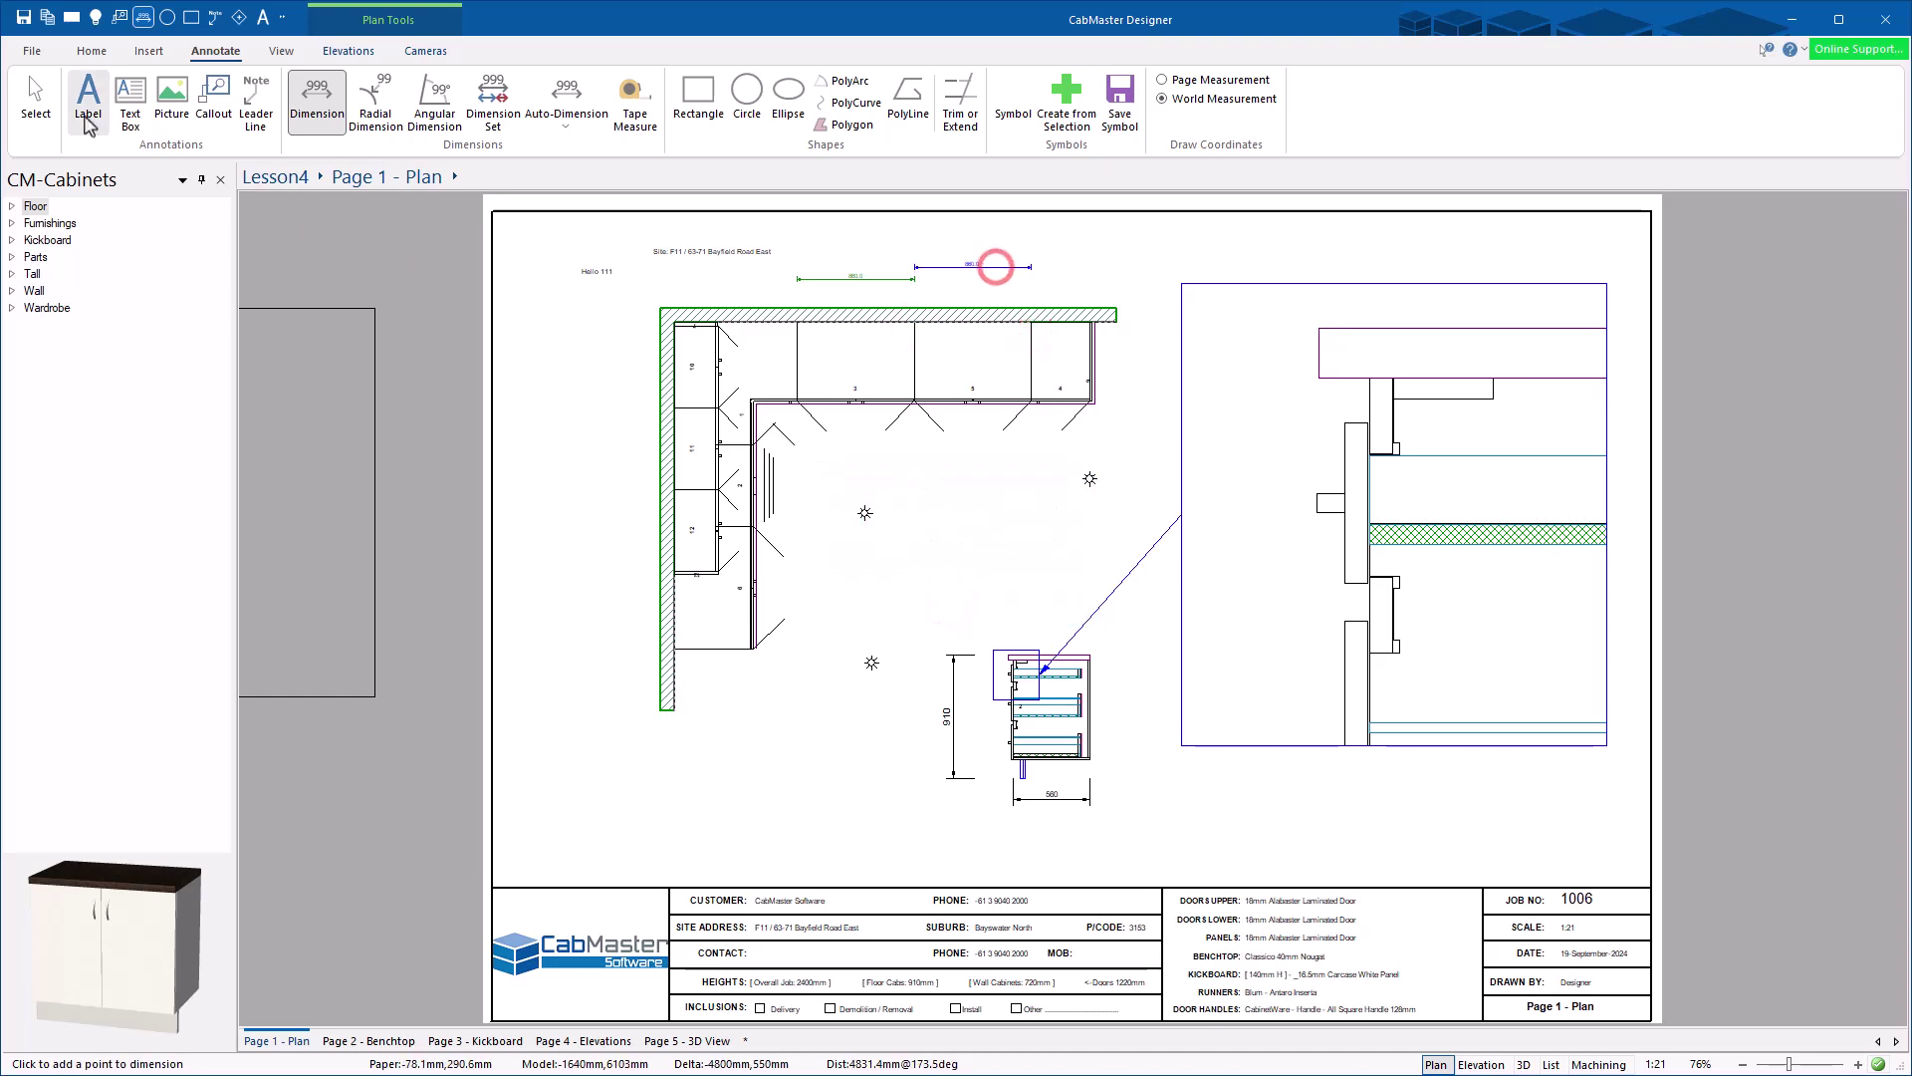
pyautogui.click(36, 96)
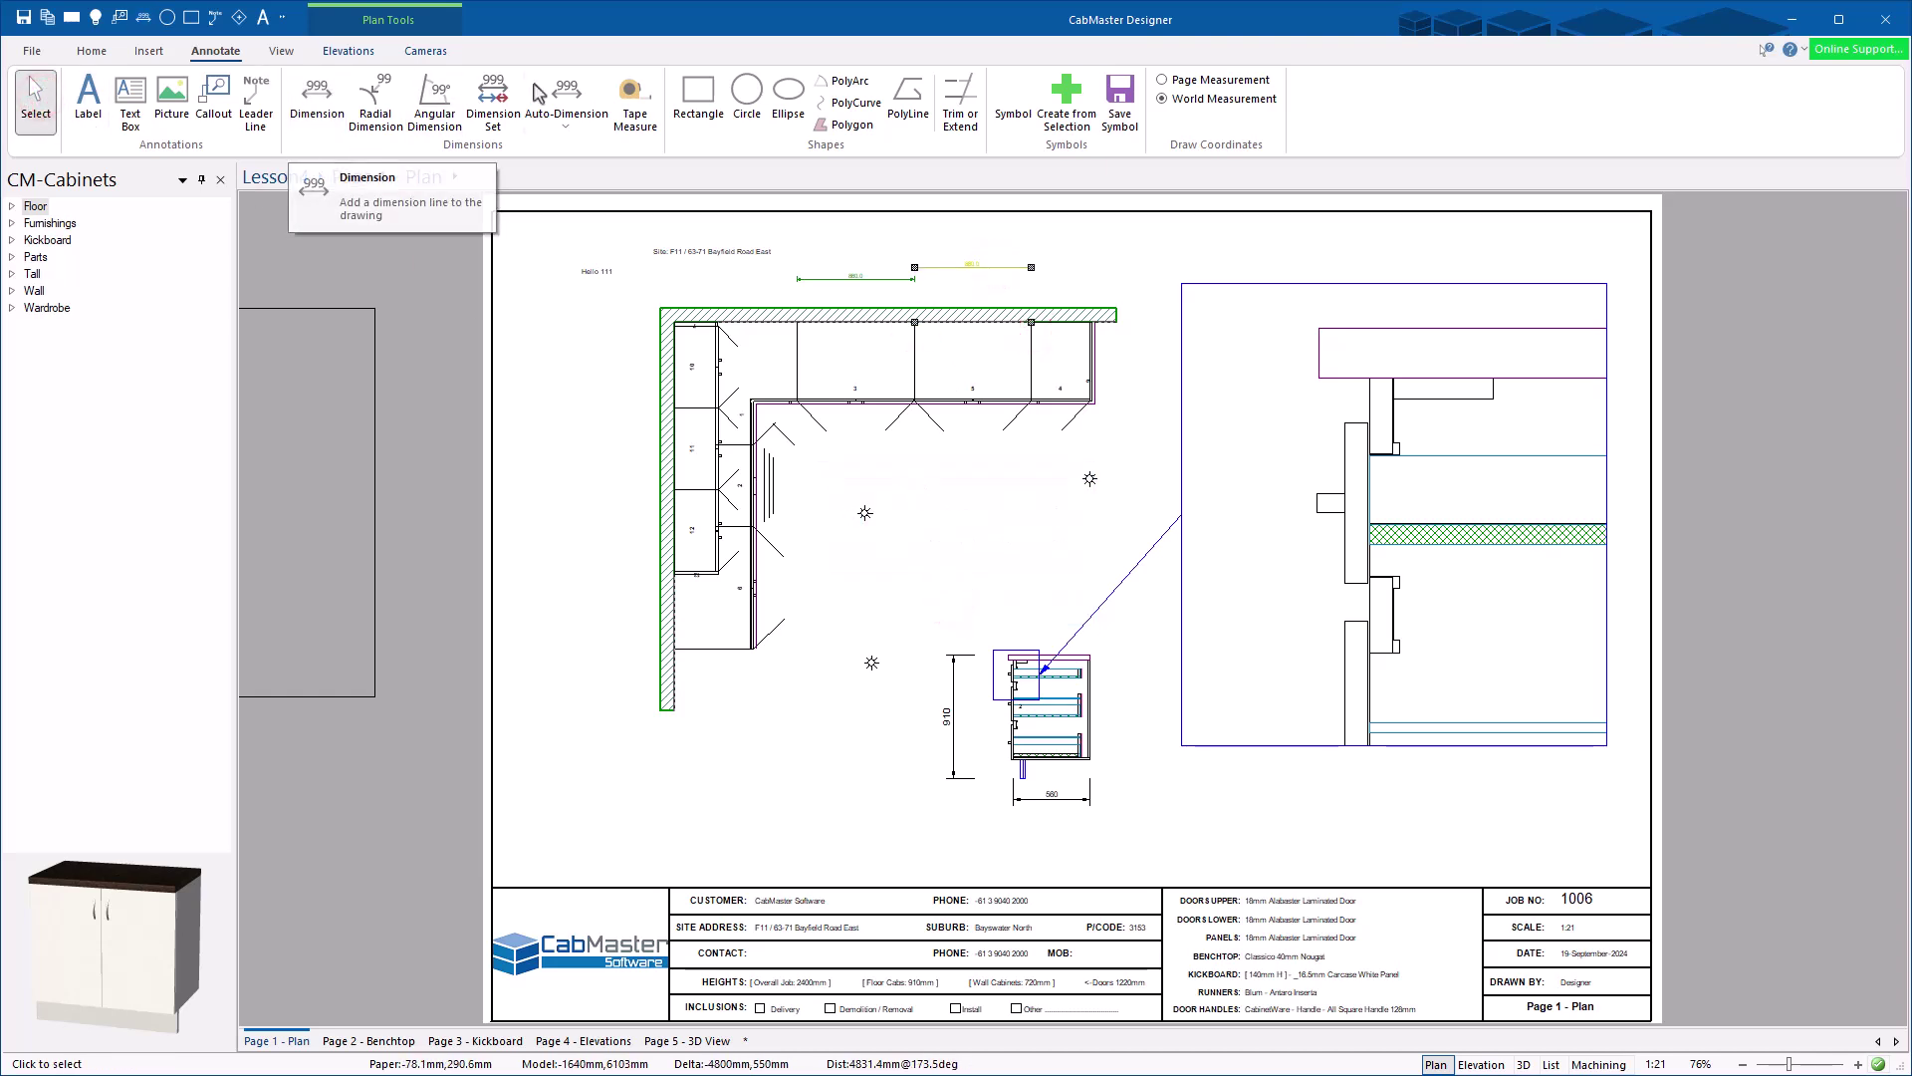
# Step: Look over the size presets and format options offered for the Rectangle and Circle tools
pyautogui.rightClick(695, 99)
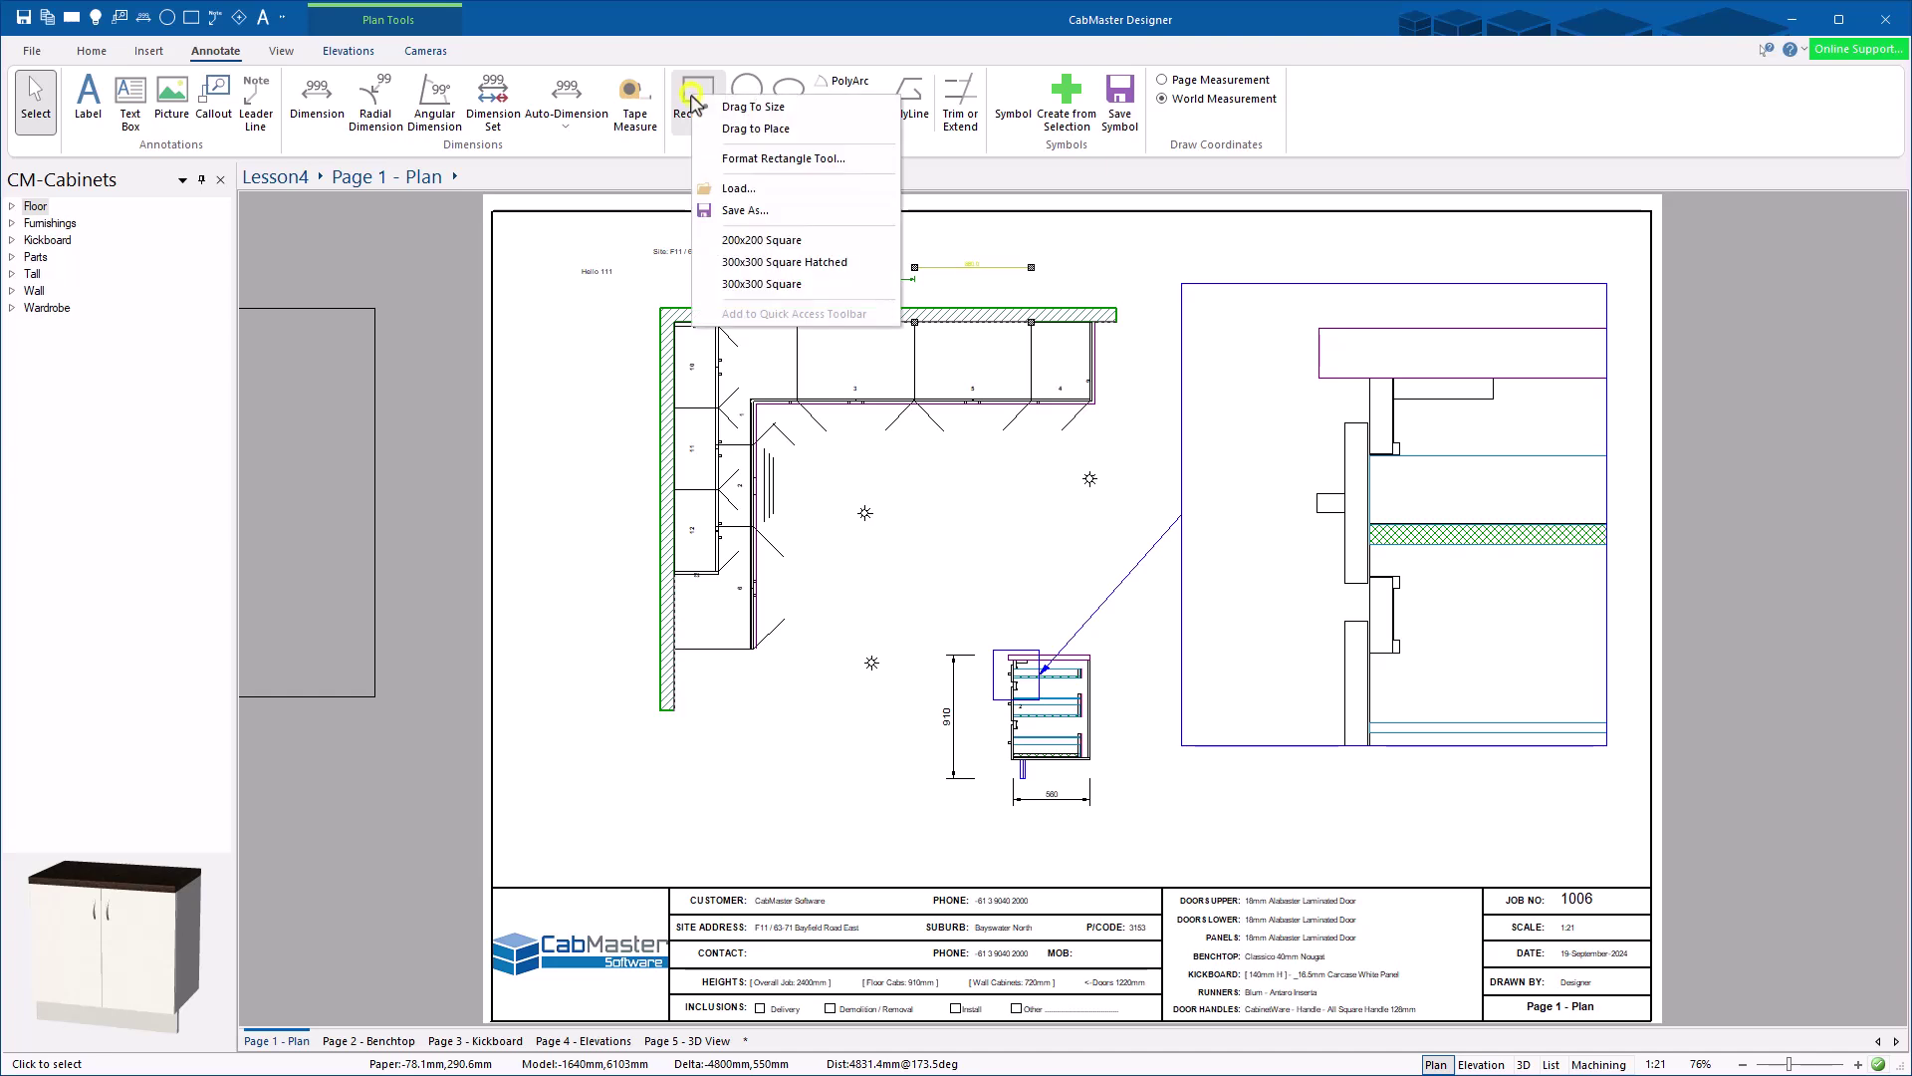
pyautogui.rightClick(746, 95)
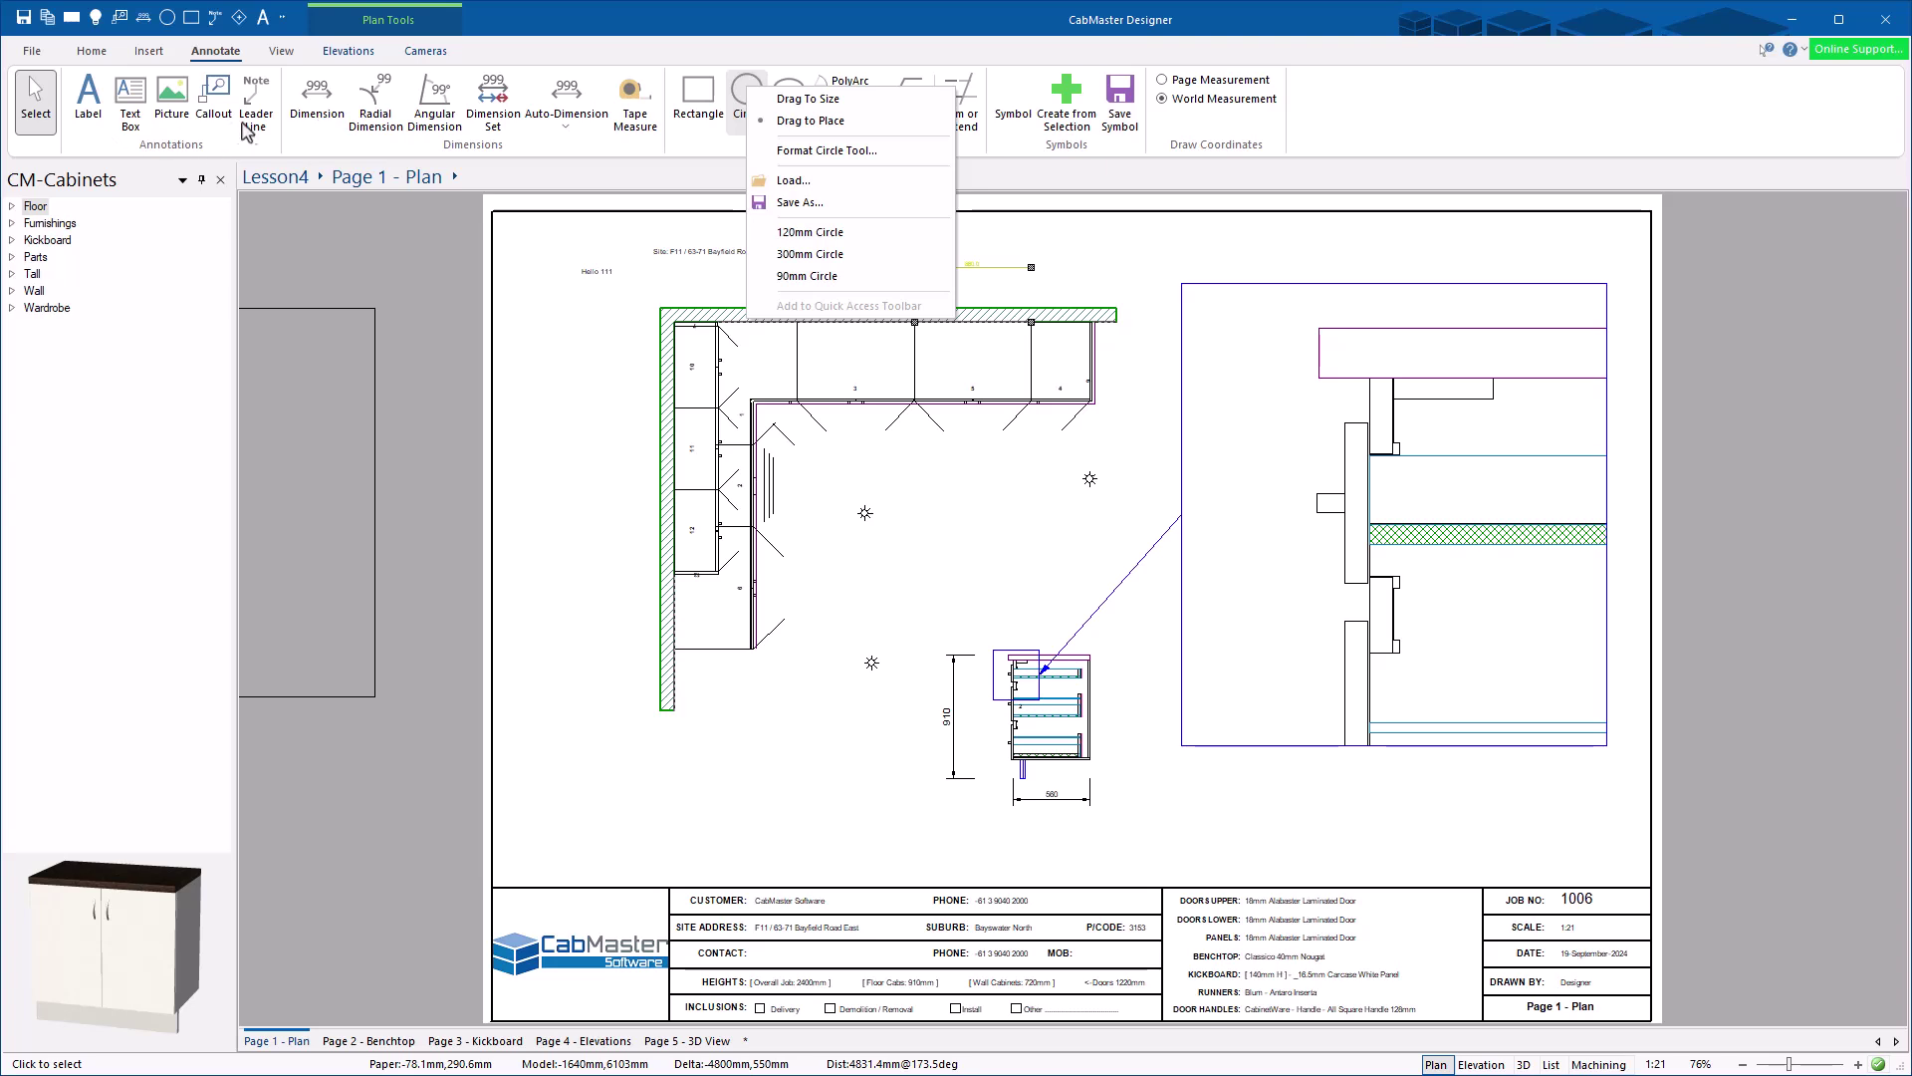
pyautogui.rightClick(87, 92)
# Step: Load the Postcode.qtd label tool data and place its label in the free area below the kitchen plan
pyautogui.rightClick(87, 91)
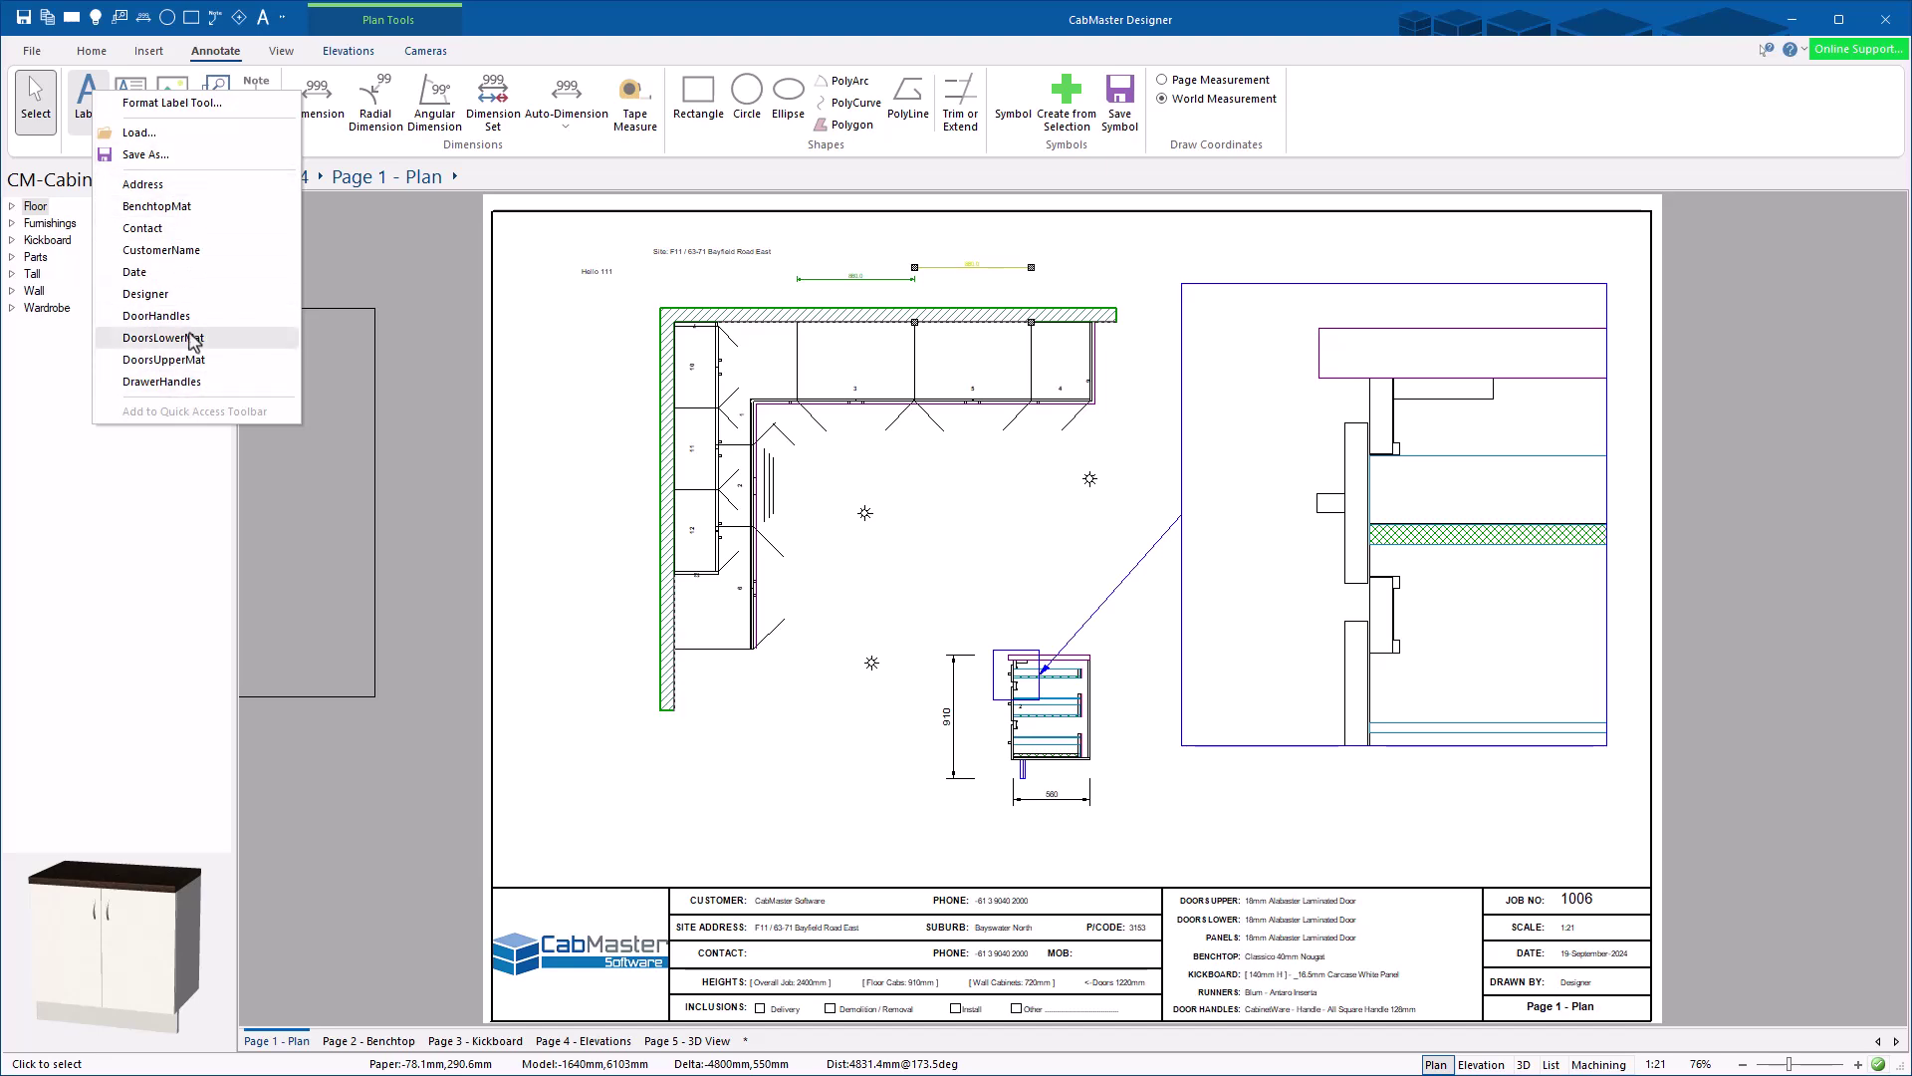
pyautogui.click(139, 132)
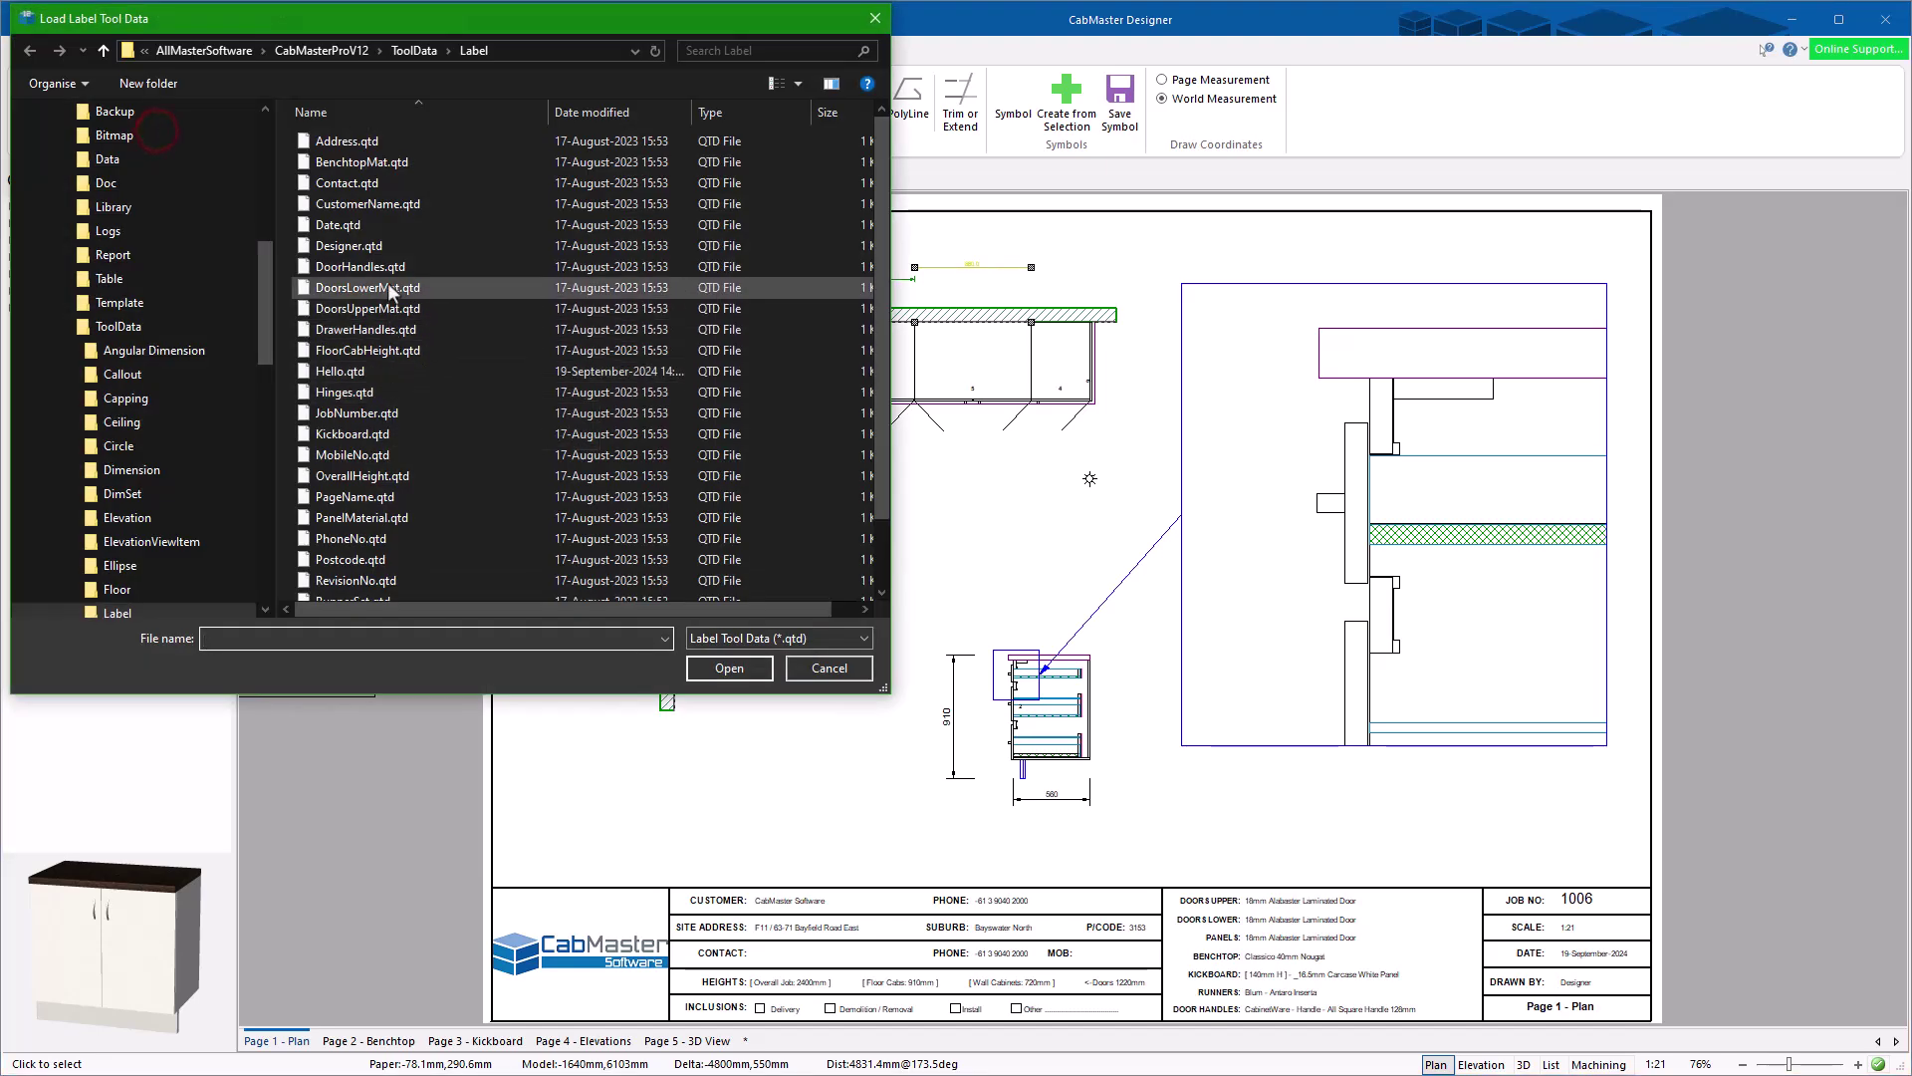
pyautogui.scroll(-2, 390, 269)
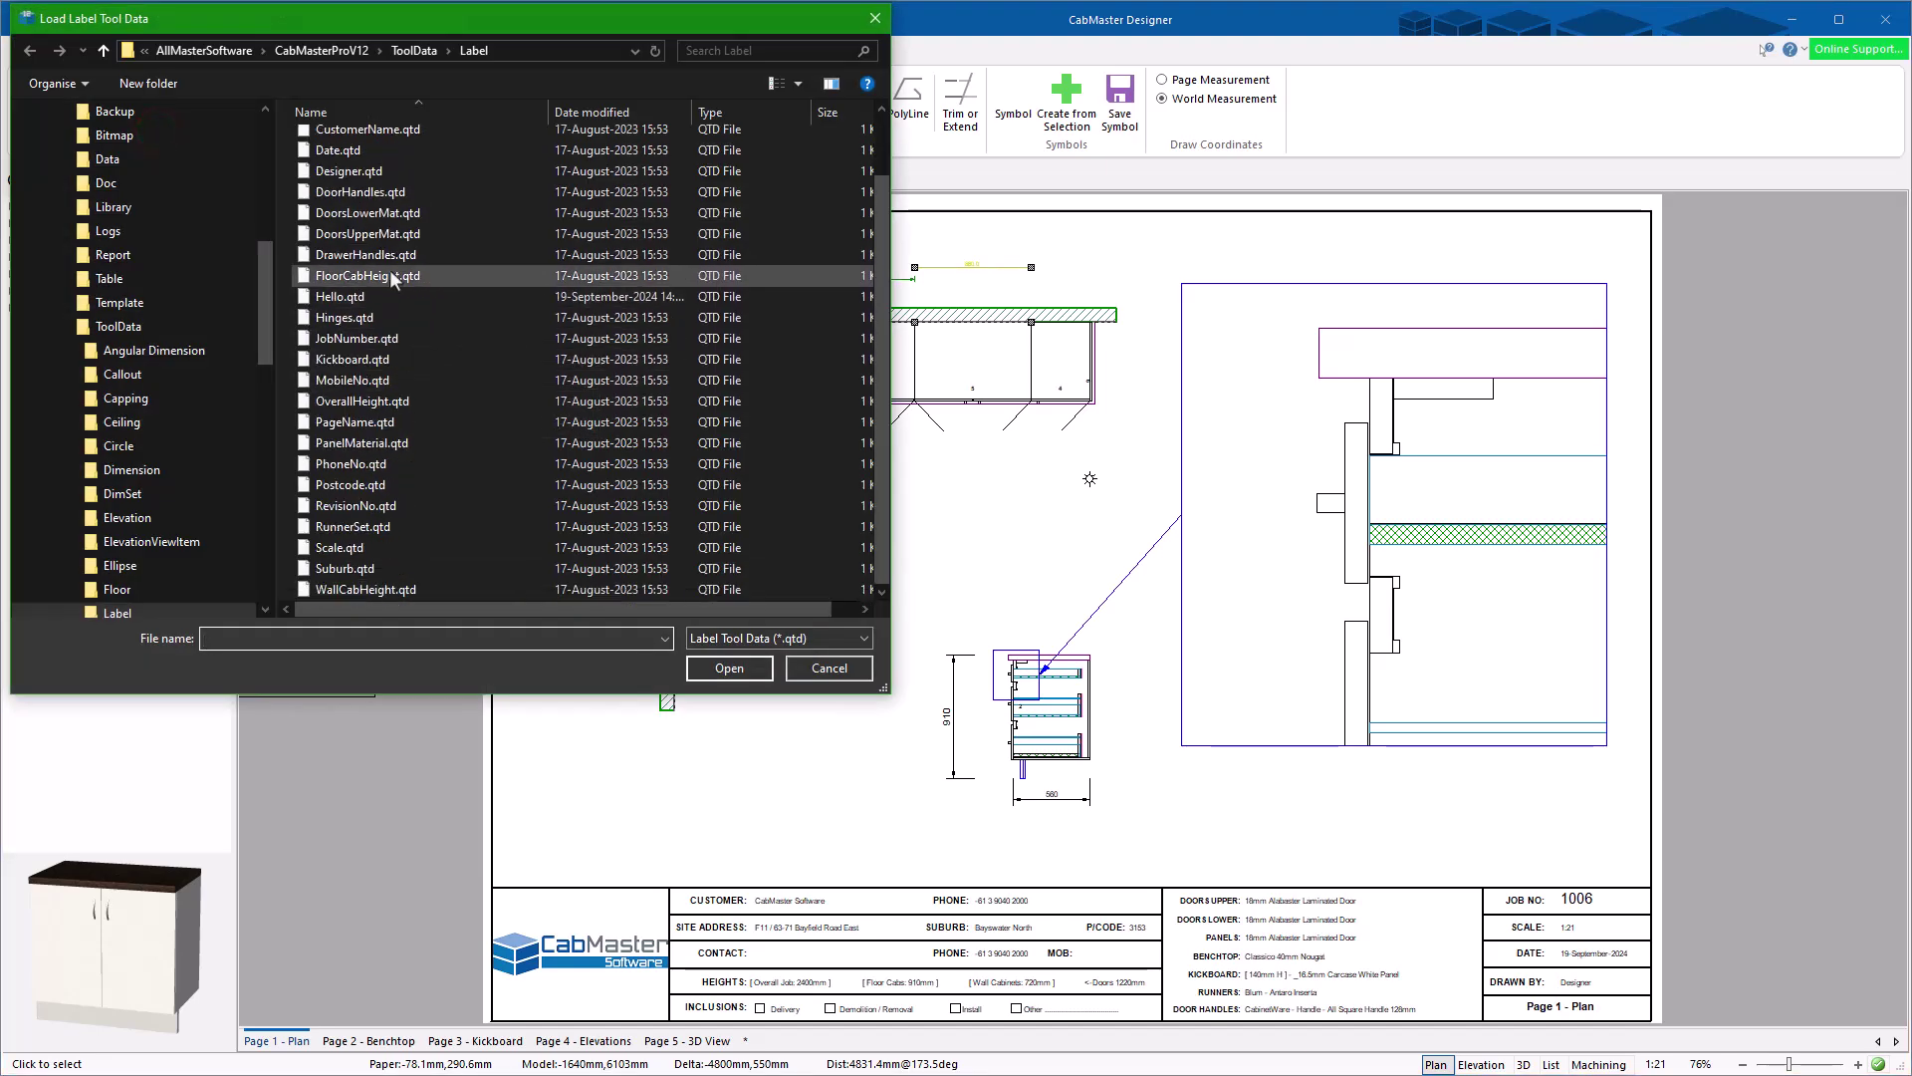
pyautogui.click(352, 484)
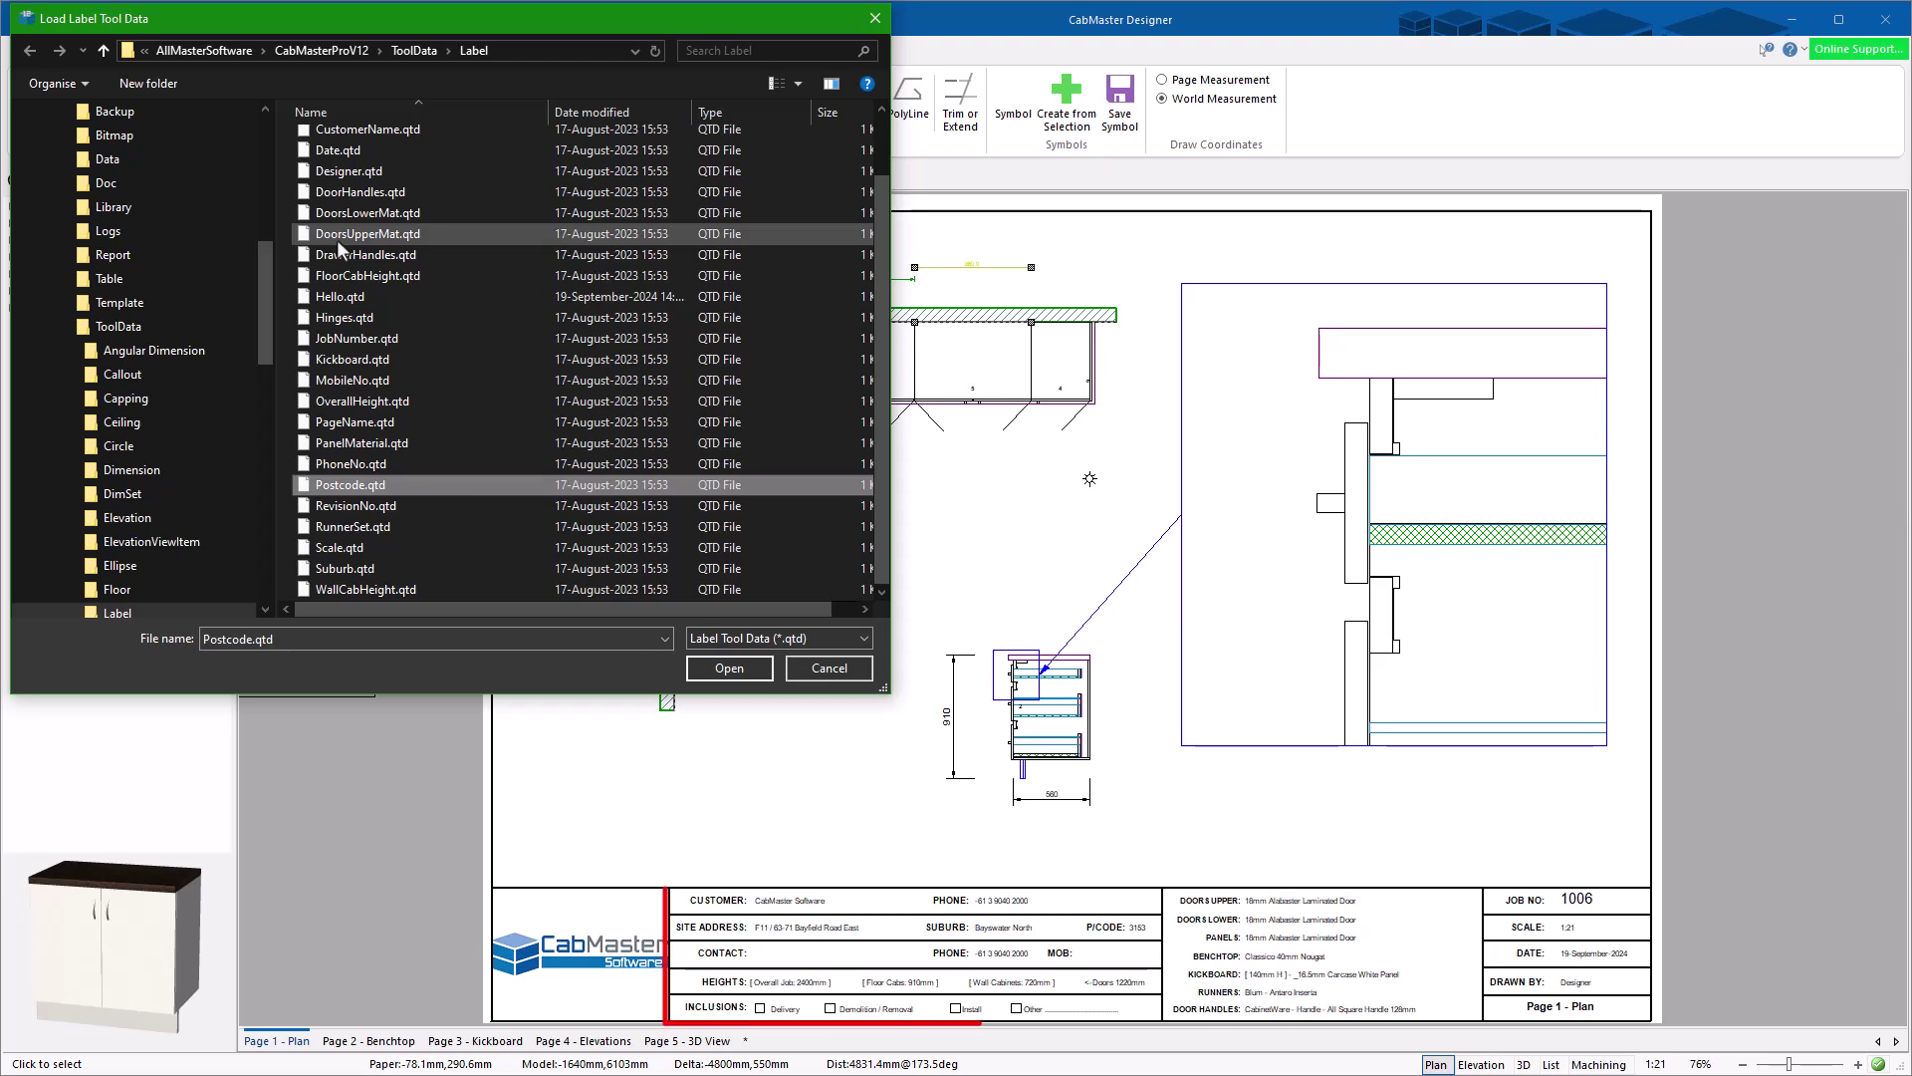
pyautogui.click(729, 667)
pyautogui.click(714, 815)
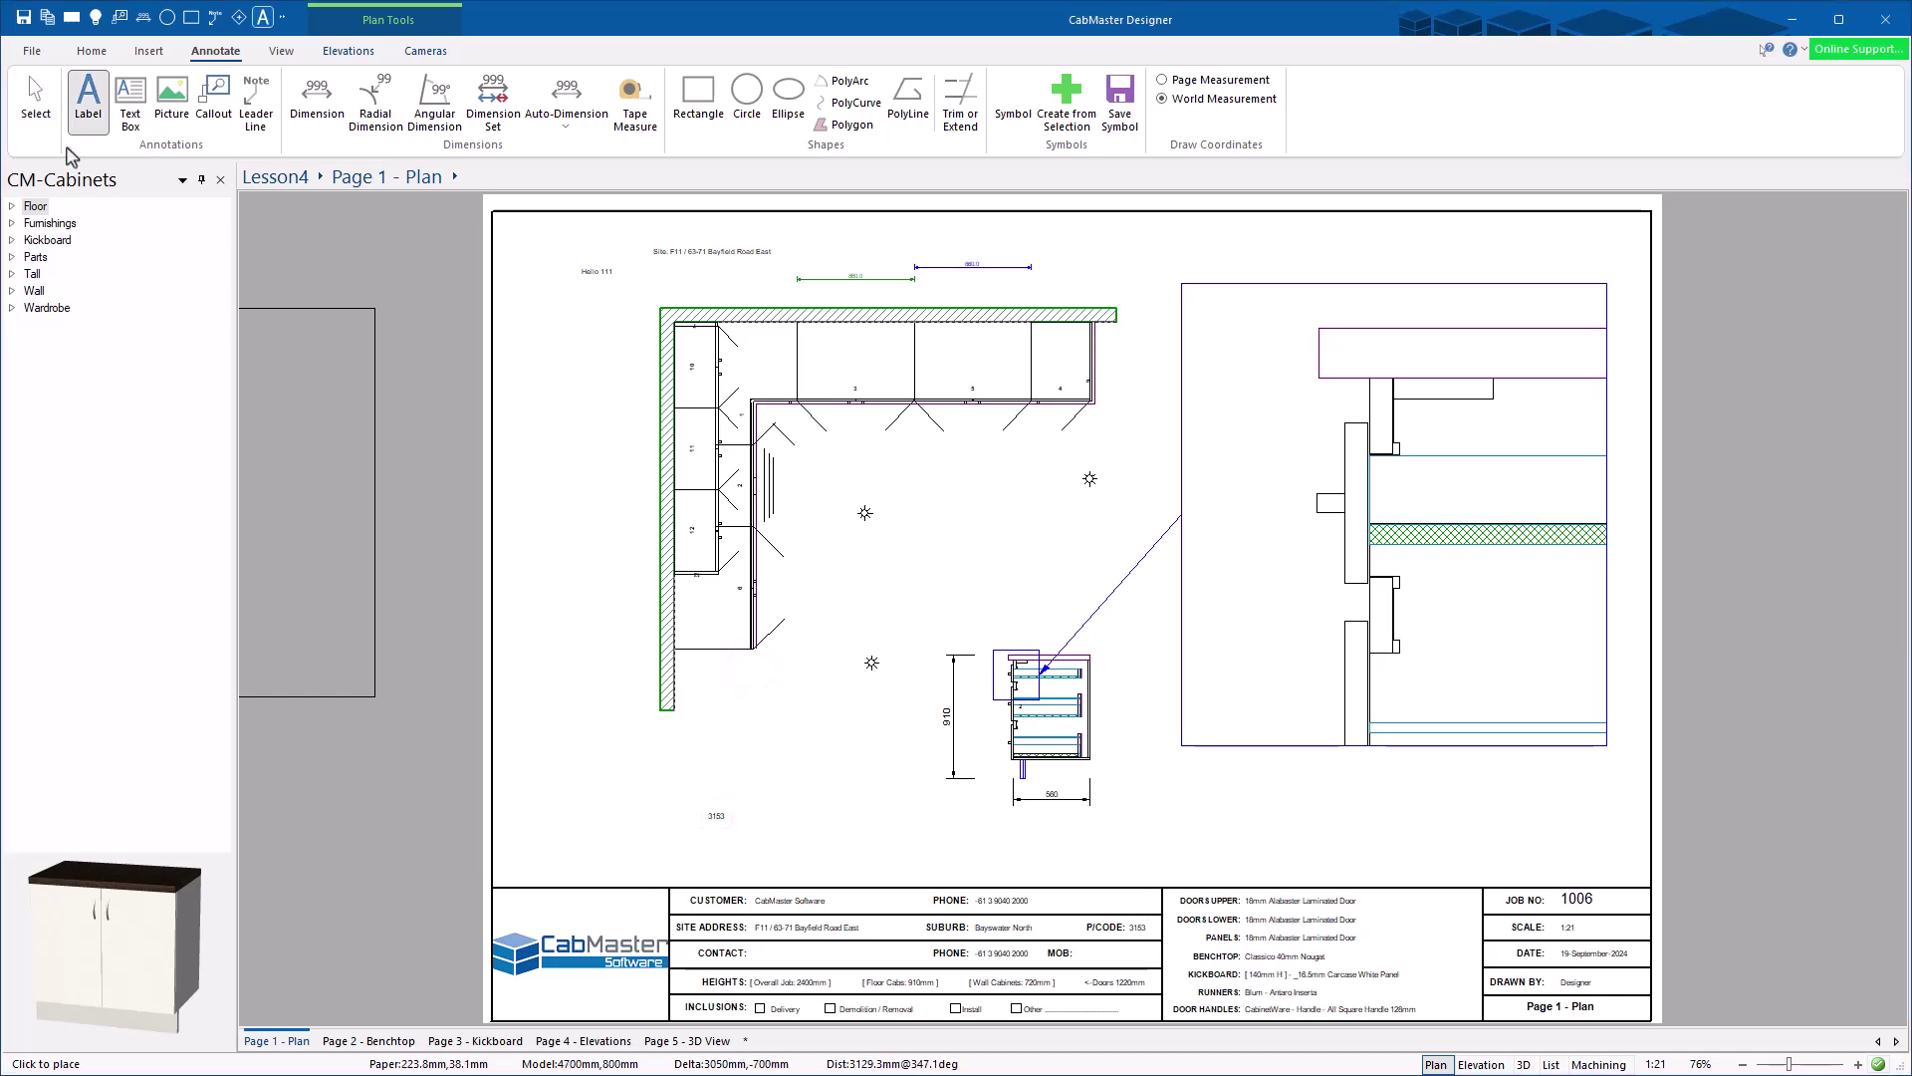
pyautogui.click(35, 99)
pyautogui.click(576, 647)
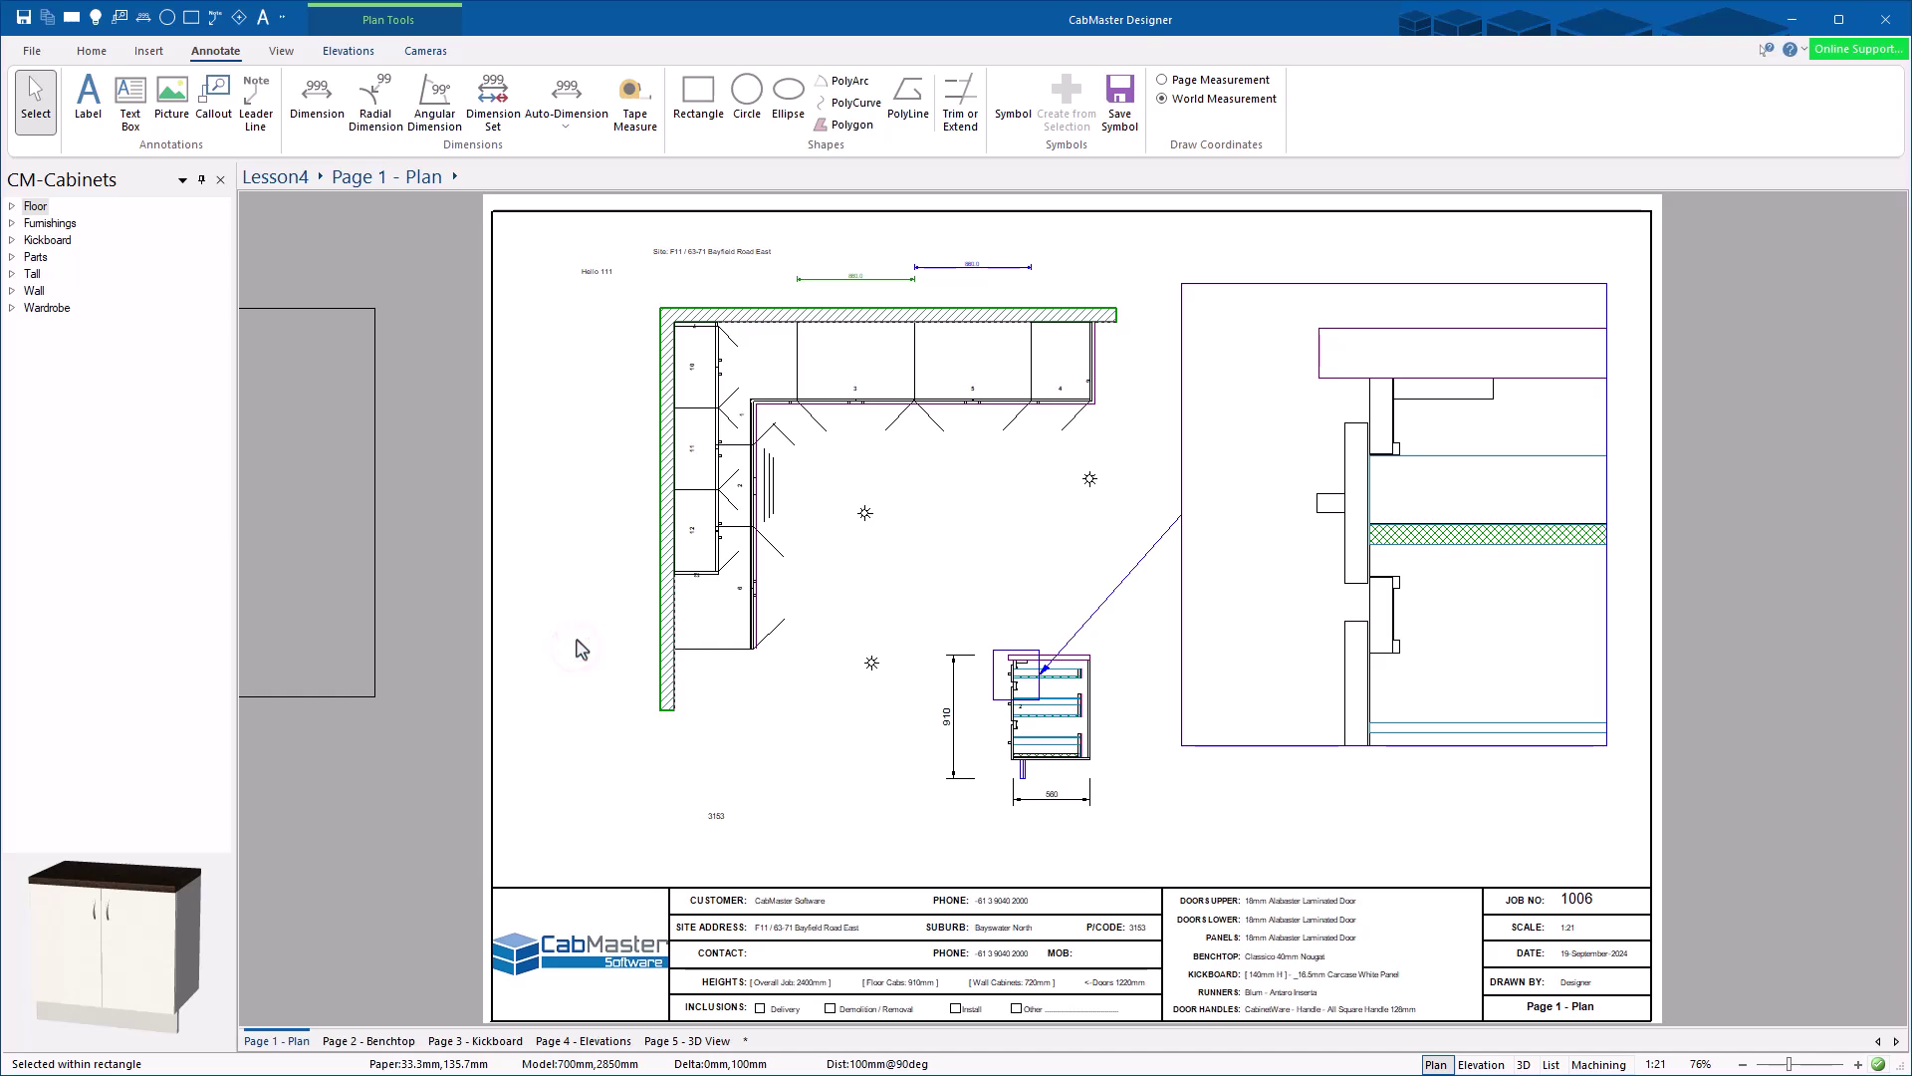
# Step: Switch to the Furnishings cabinet palette and delete it
pyautogui.click(96, 52)
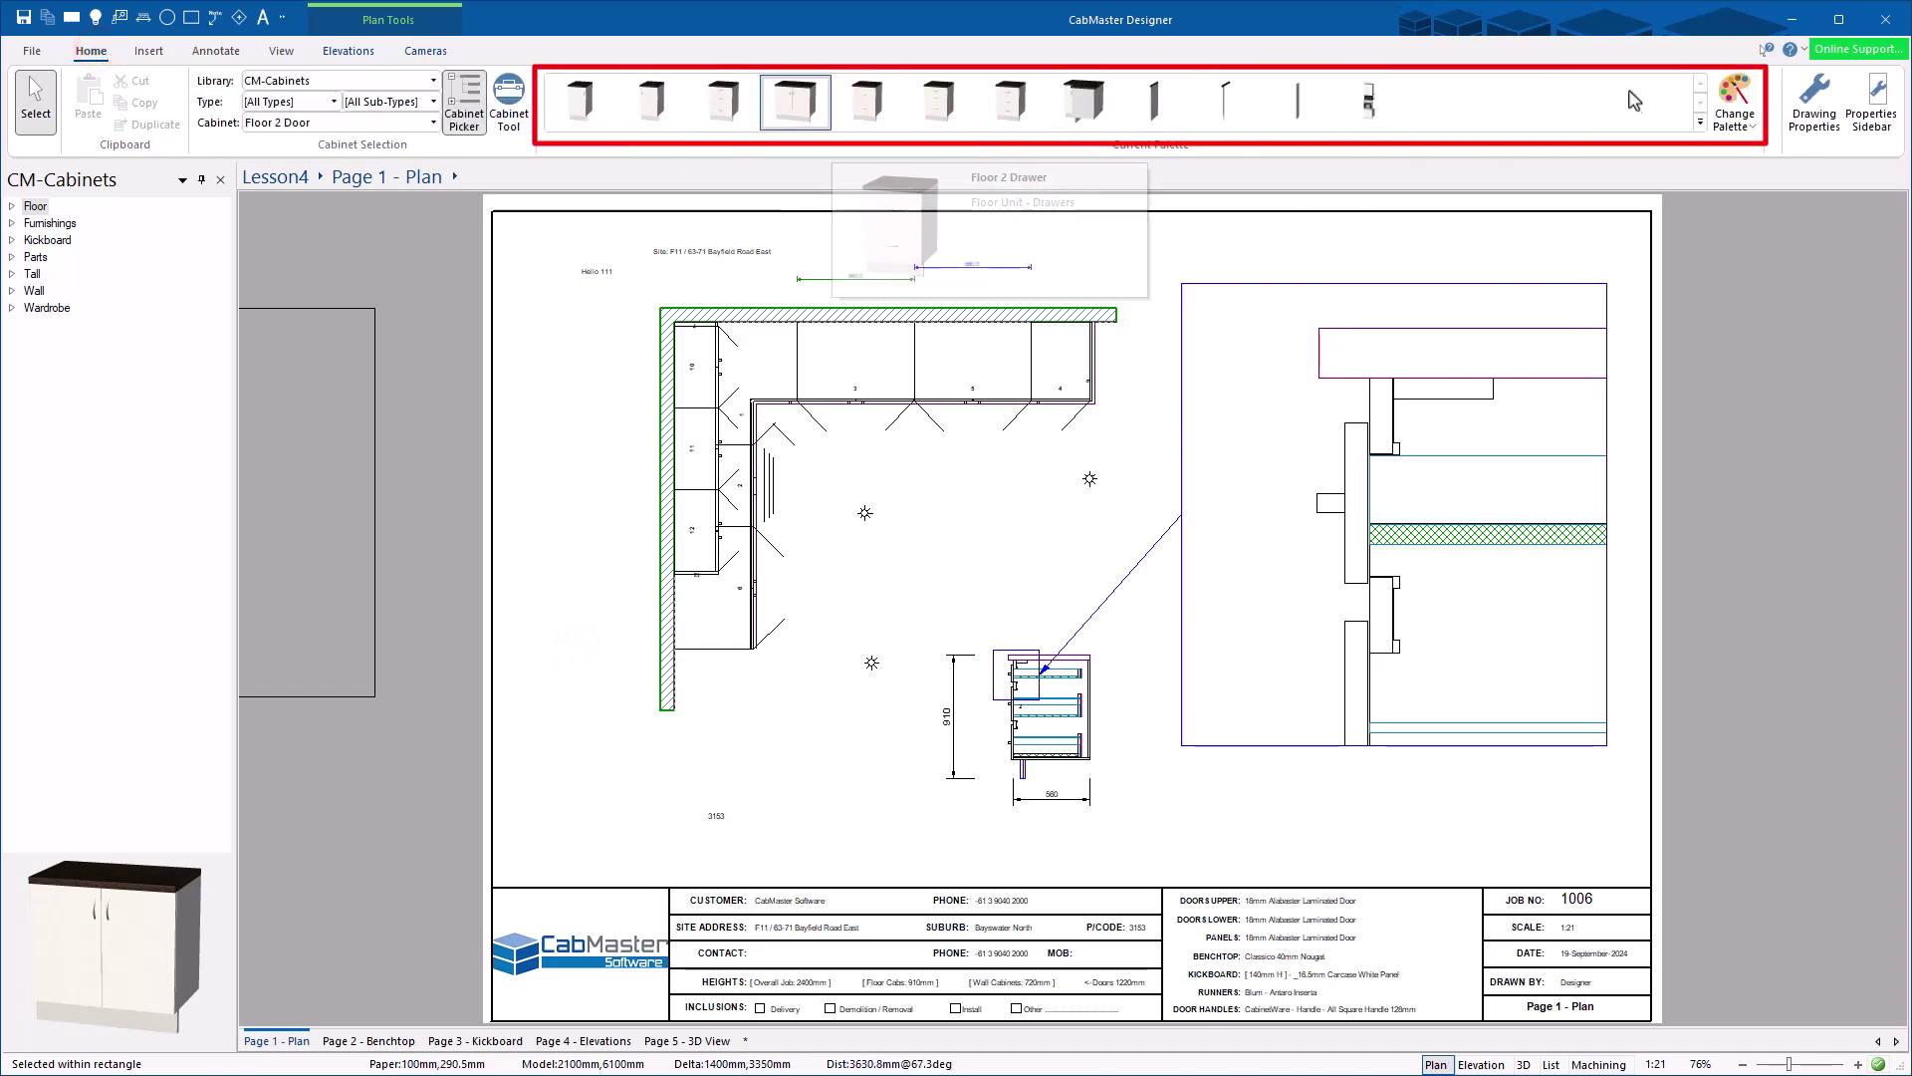
pyautogui.click(1735, 99)
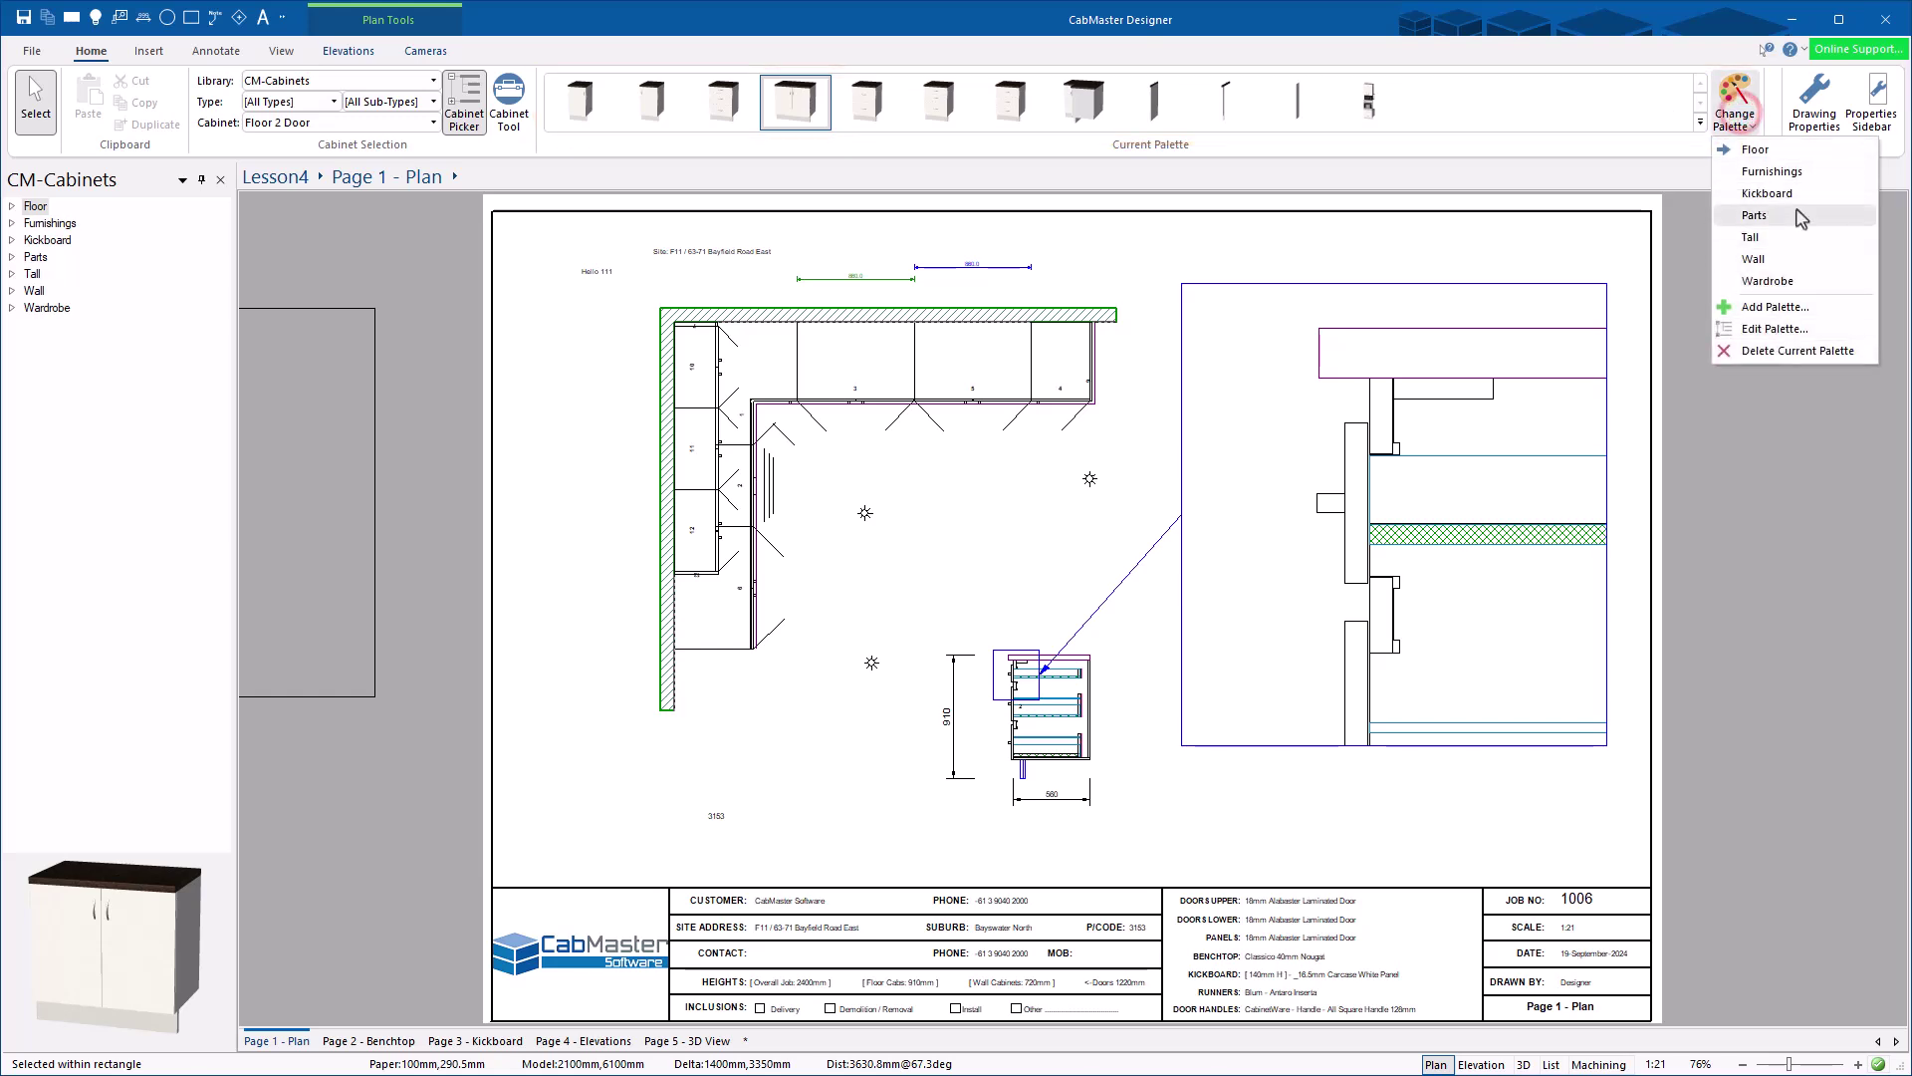
pyautogui.click(1763, 167)
pyautogui.click(1735, 99)
pyautogui.click(1778, 352)
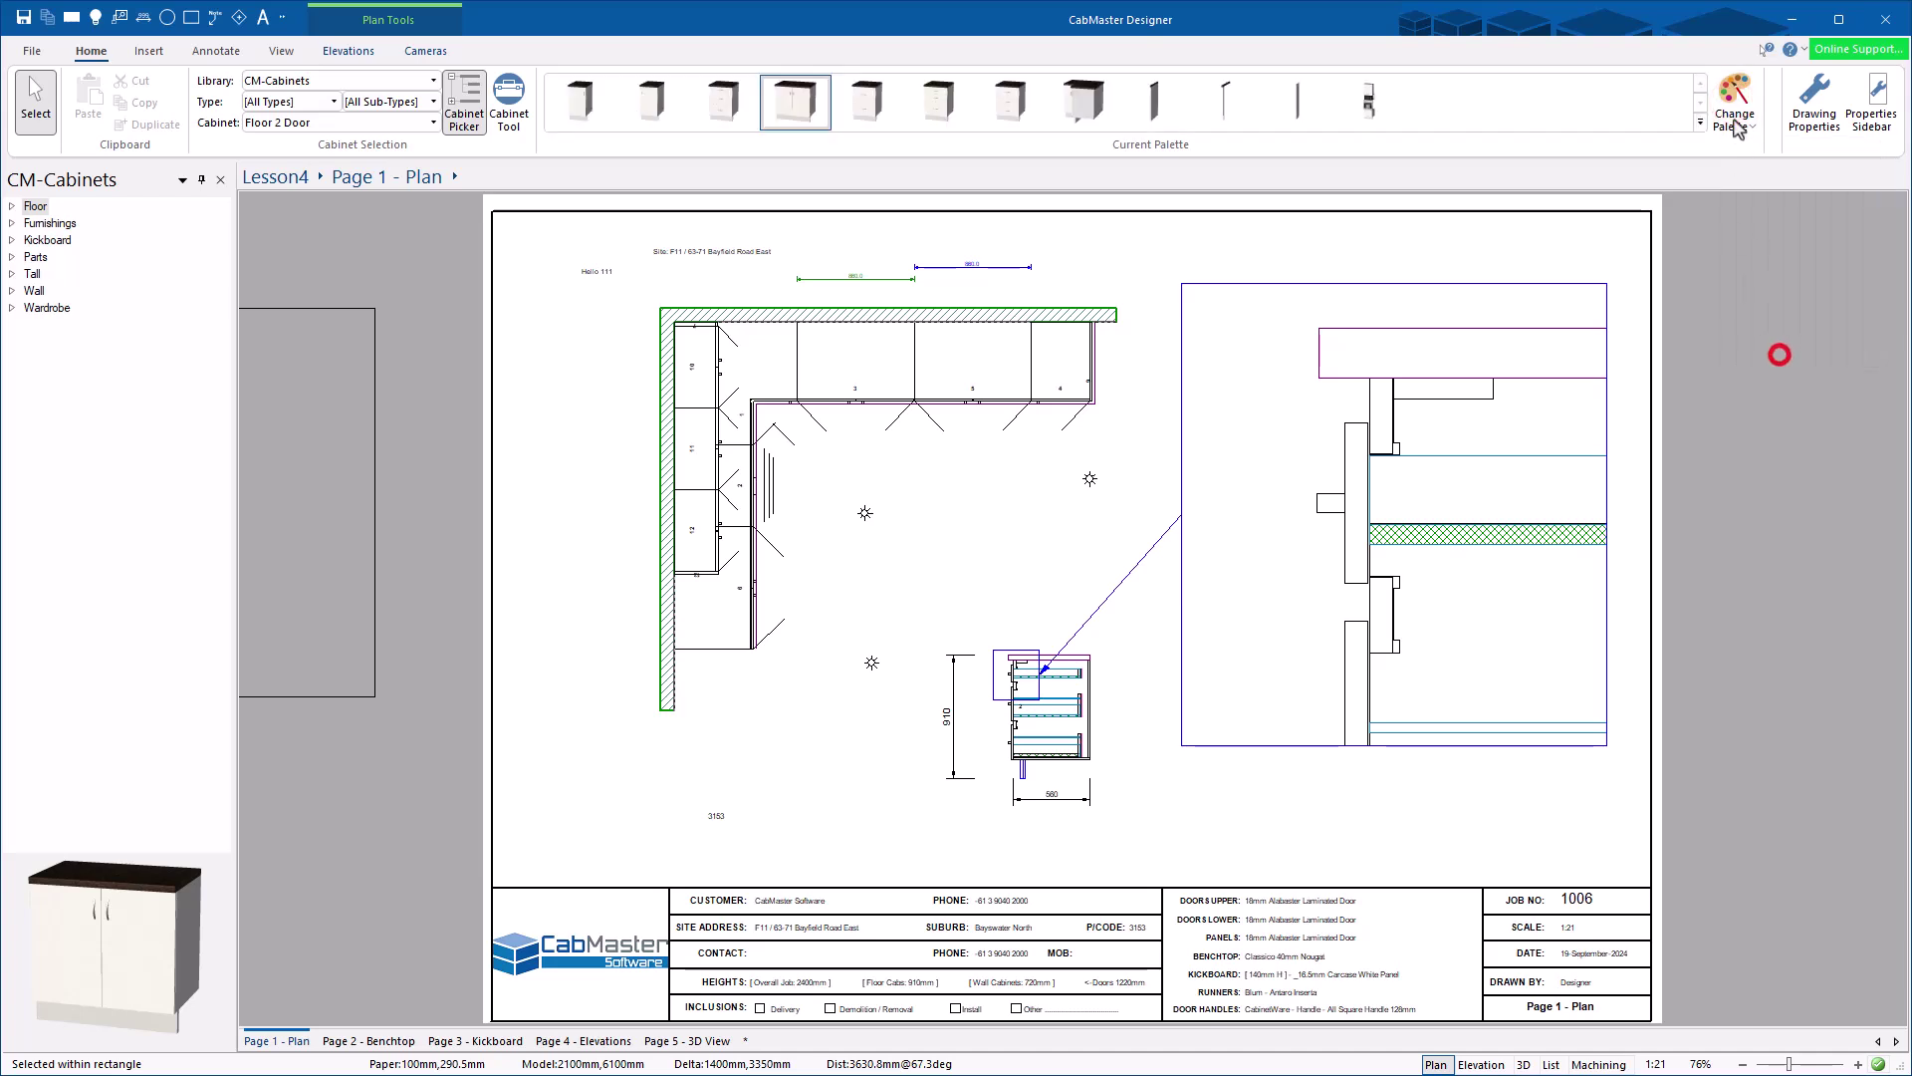
# Step: Delete the Kickboard and Parts cabinet palettes, making each one current before removing it
pyautogui.click(1735, 100)
pyautogui.click(1735, 100)
pyautogui.click(1735, 100)
pyautogui.click(1775, 331)
pyautogui.click(1735, 99)
pyautogui.click(1758, 174)
pyautogui.click(1733, 117)
pyautogui.click(1775, 307)
# Step: Delete the Tall and Wall cabinet palettes, making each one current before removing it
pyautogui.click(1735, 112)
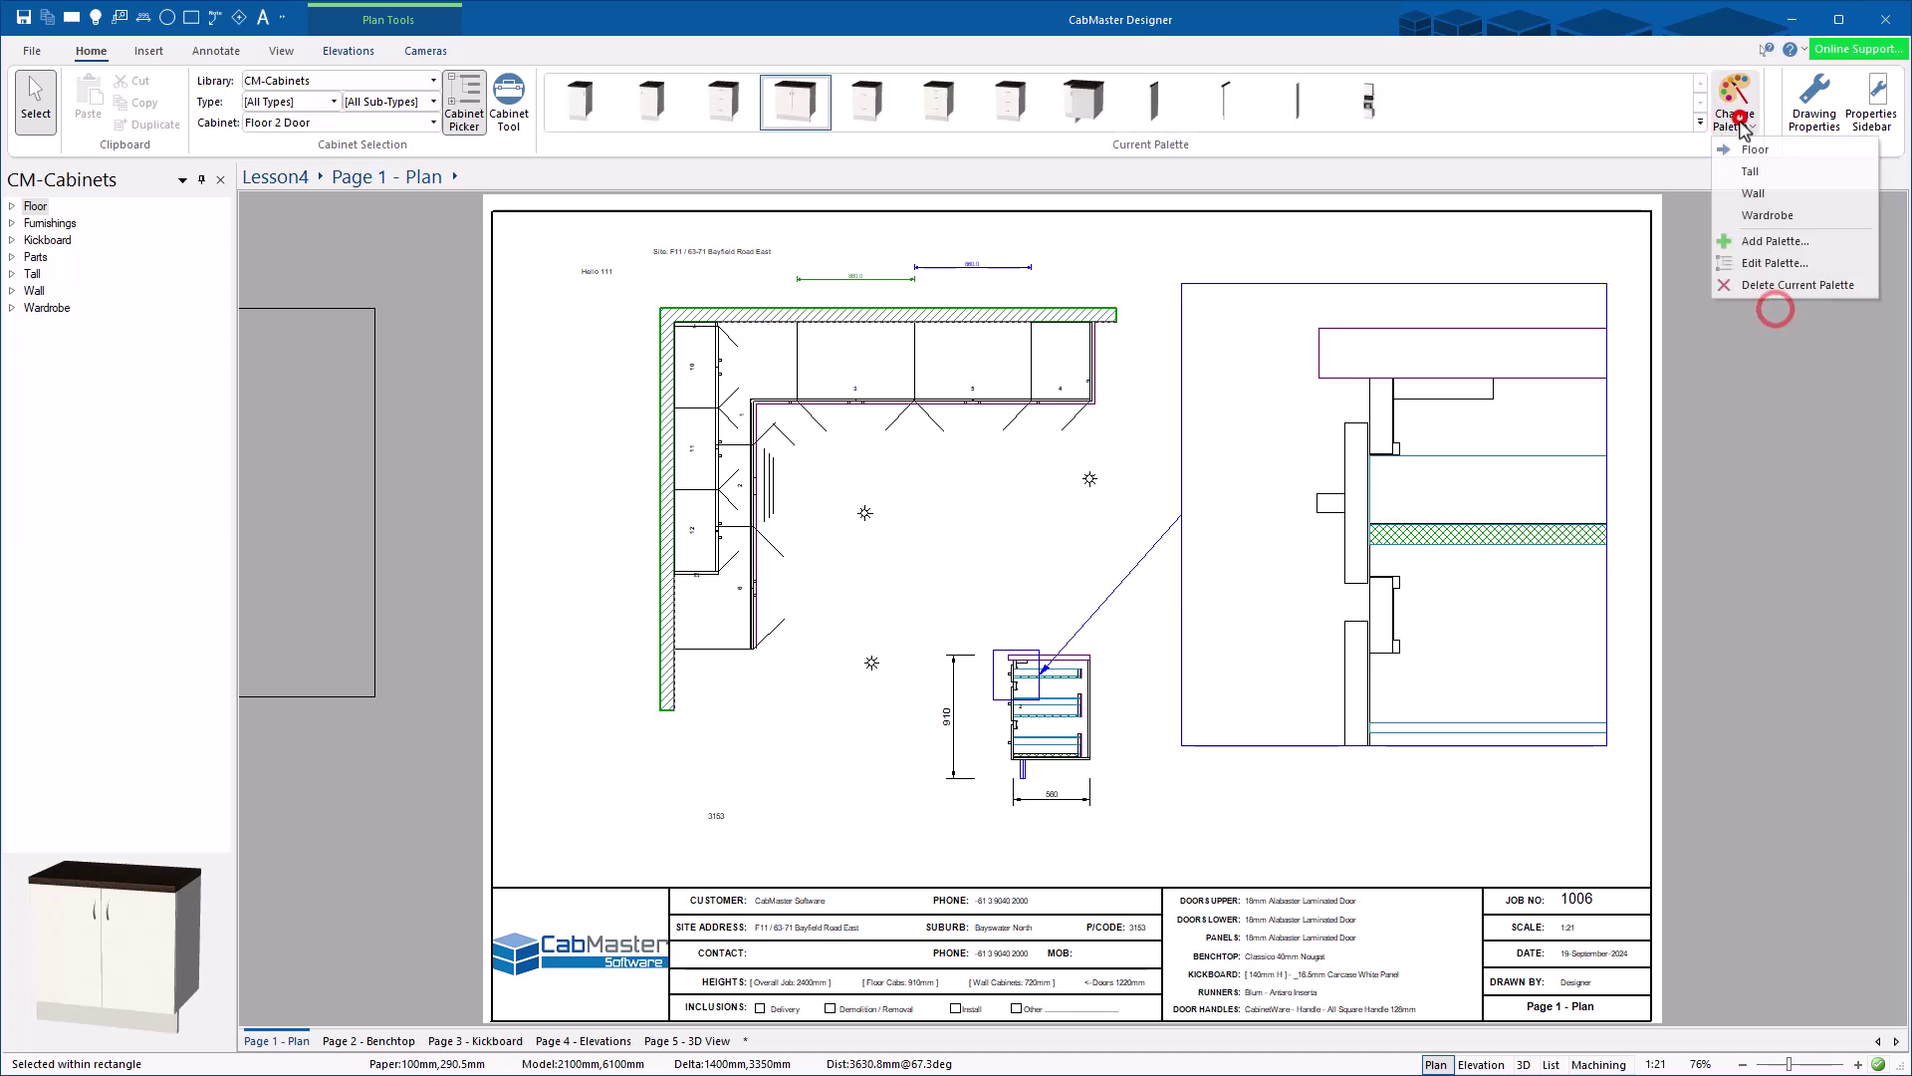
pyautogui.click(1754, 193)
pyautogui.click(1735, 112)
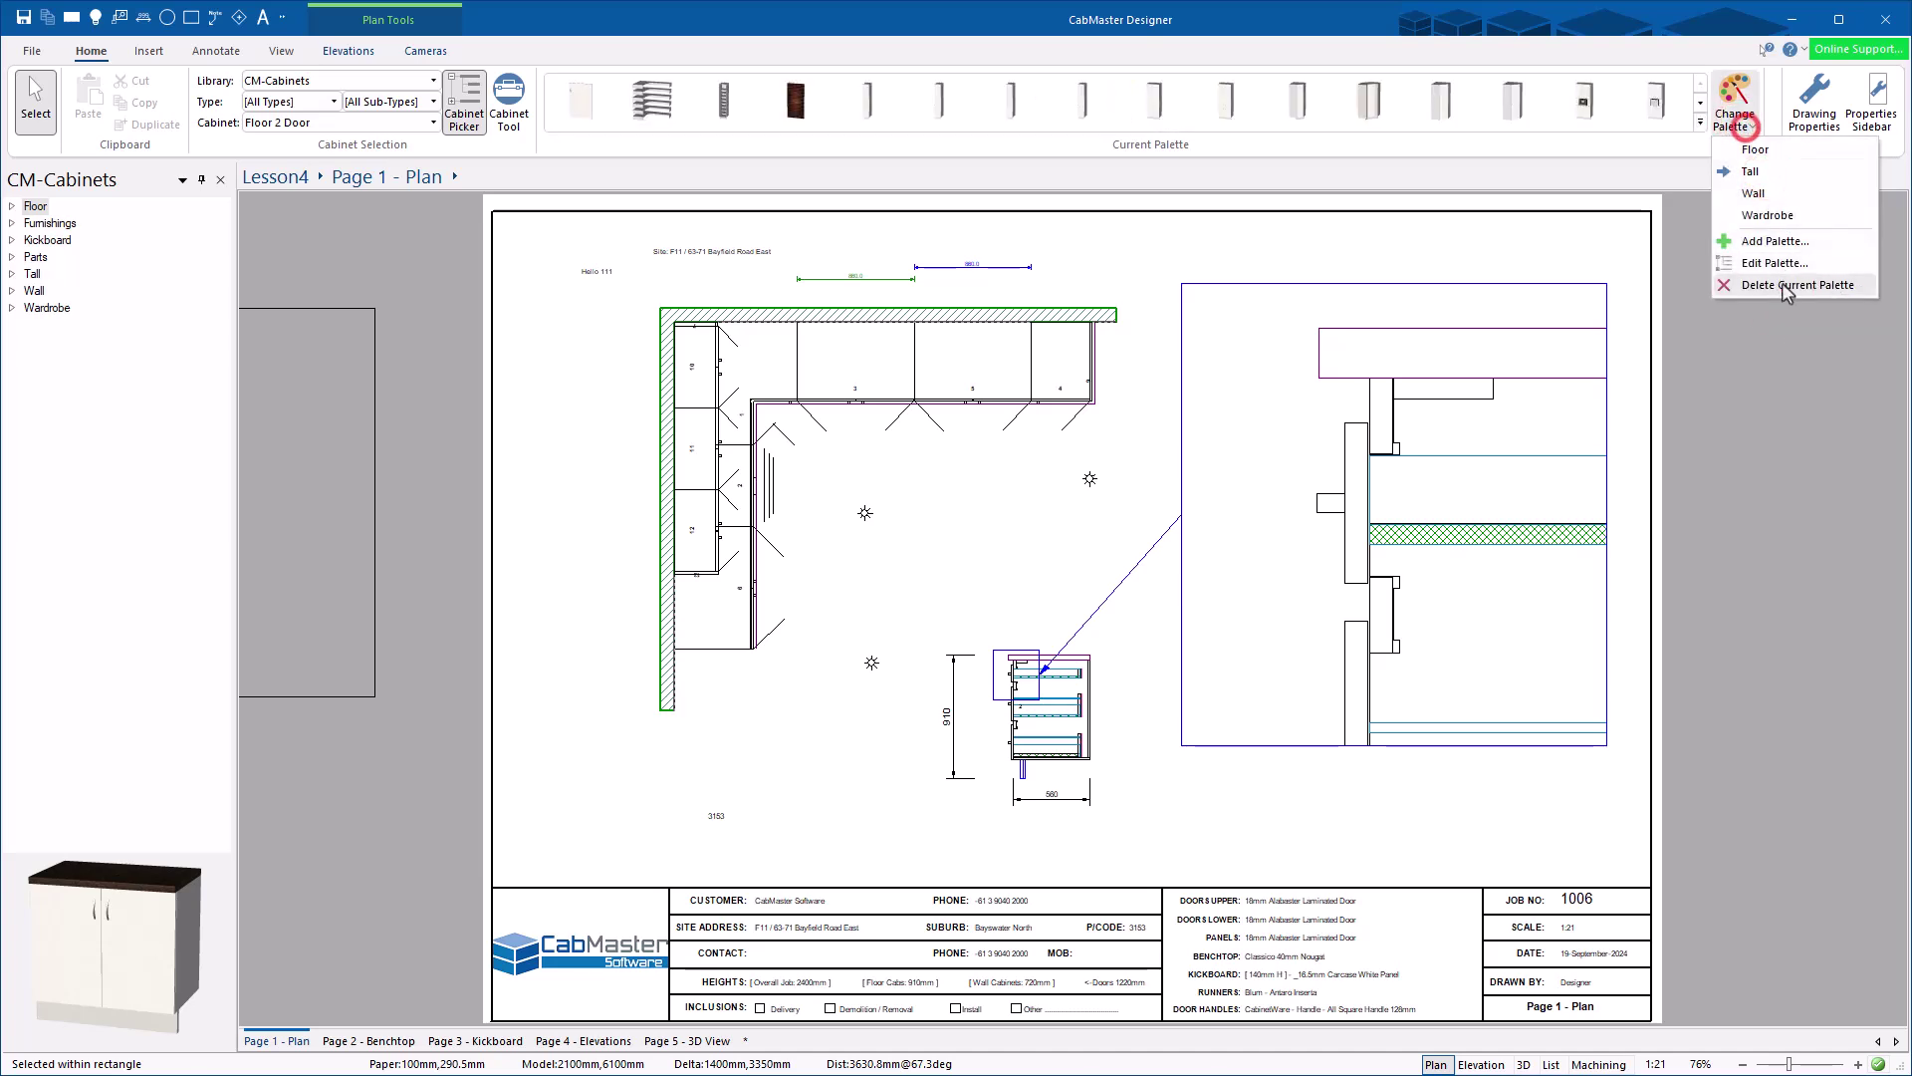
pyautogui.click(1776, 285)
pyautogui.click(1735, 112)
pyautogui.click(1755, 172)
pyautogui.click(1735, 102)
pyautogui.click(1772, 262)
# Step: Make the Wardrobe palette current and delete it, leaving only the Floor palette
pyautogui.click(1735, 109)
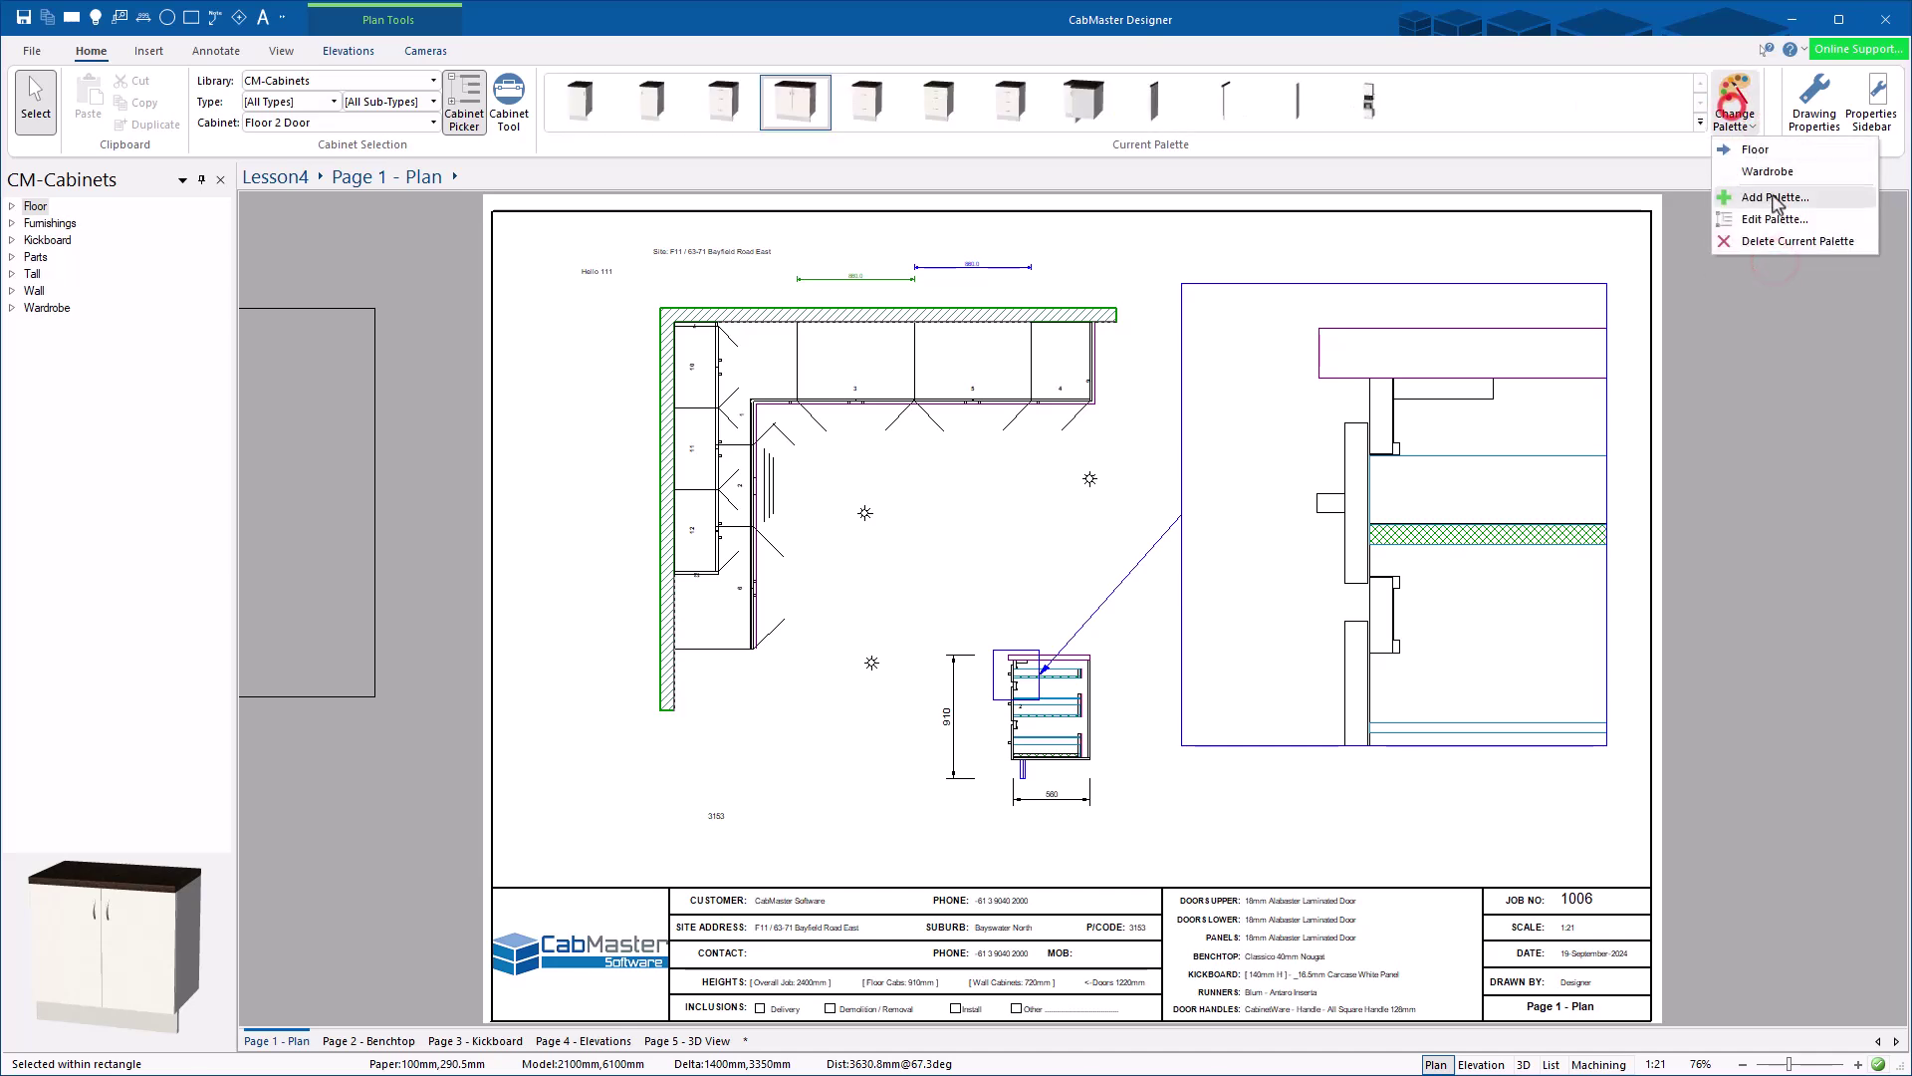
pyautogui.click(1768, 171)
pyautogui.click(1735, 102)
pyautogui.click(1778, 241)
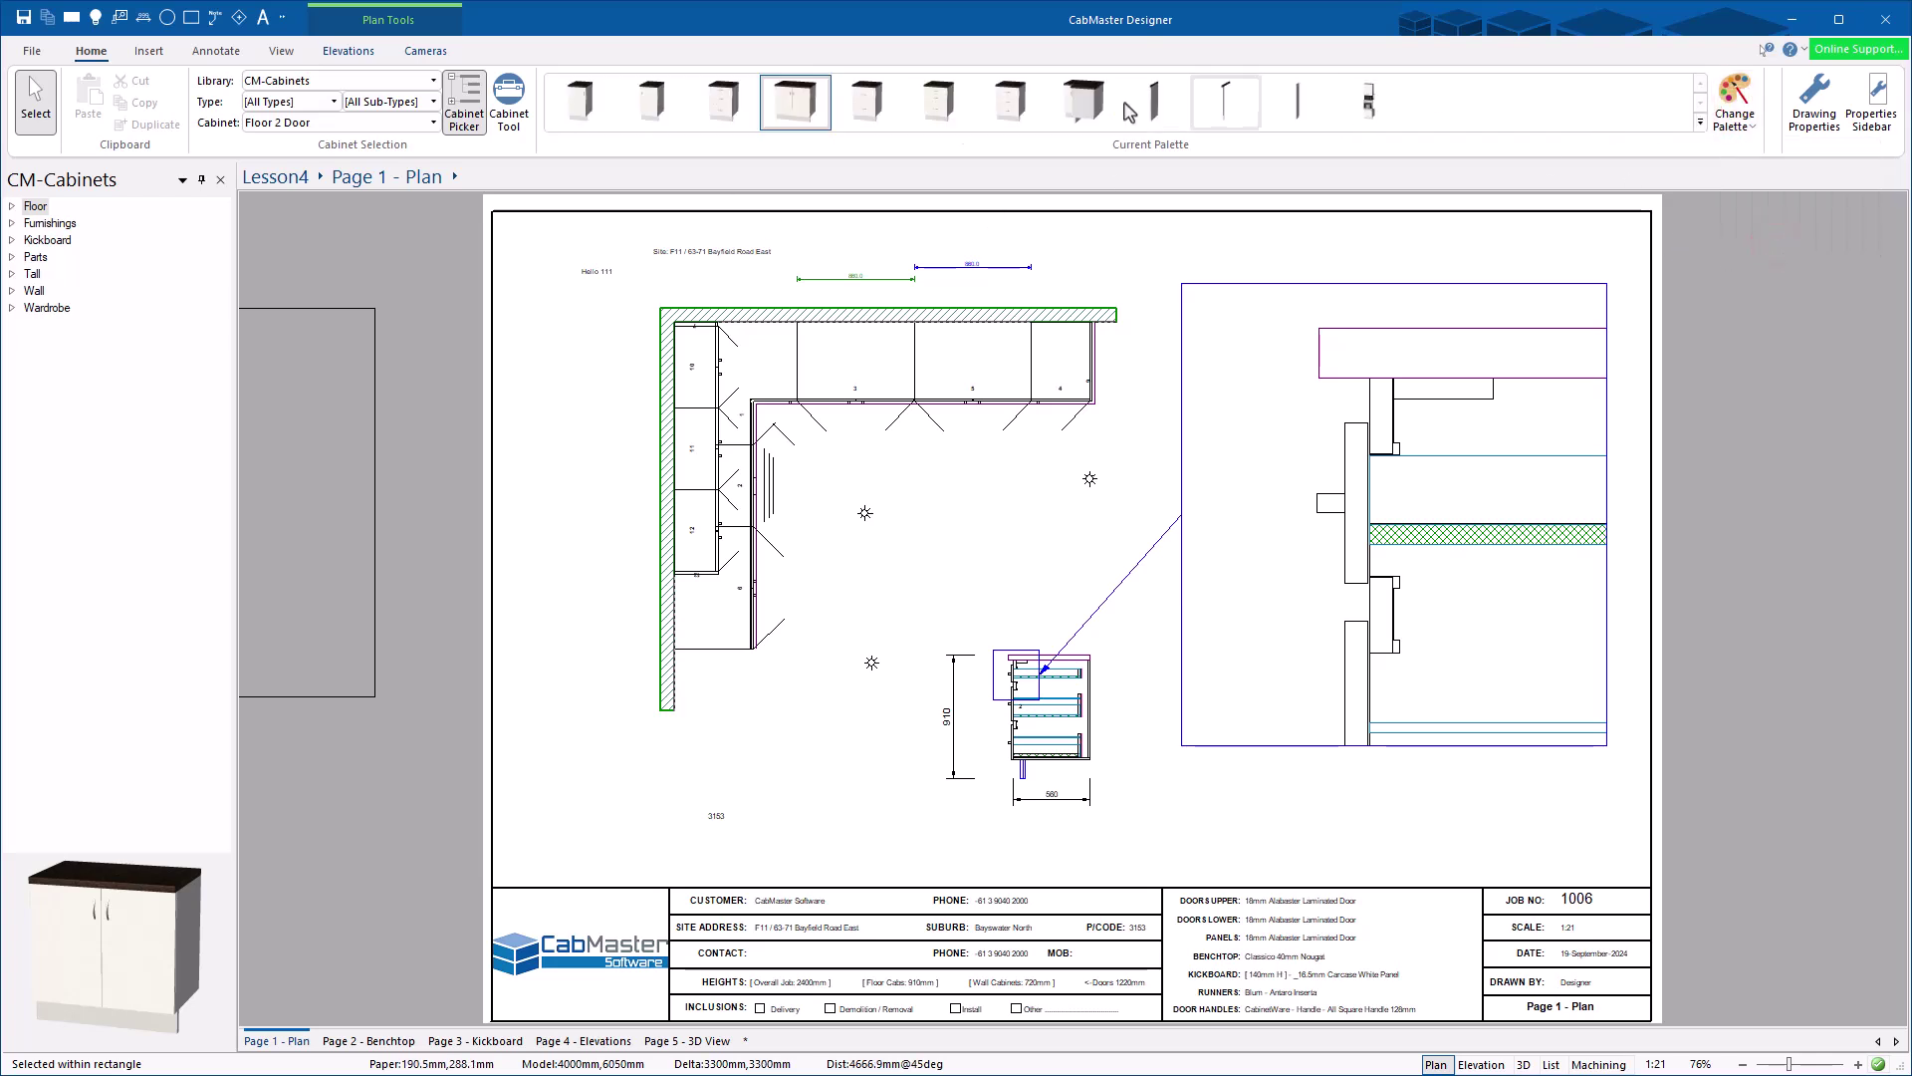
# Step: Edit the Floor palette and include Wall Filler 30mm from the Wall fillers
pyautogui.click(1732, 99)
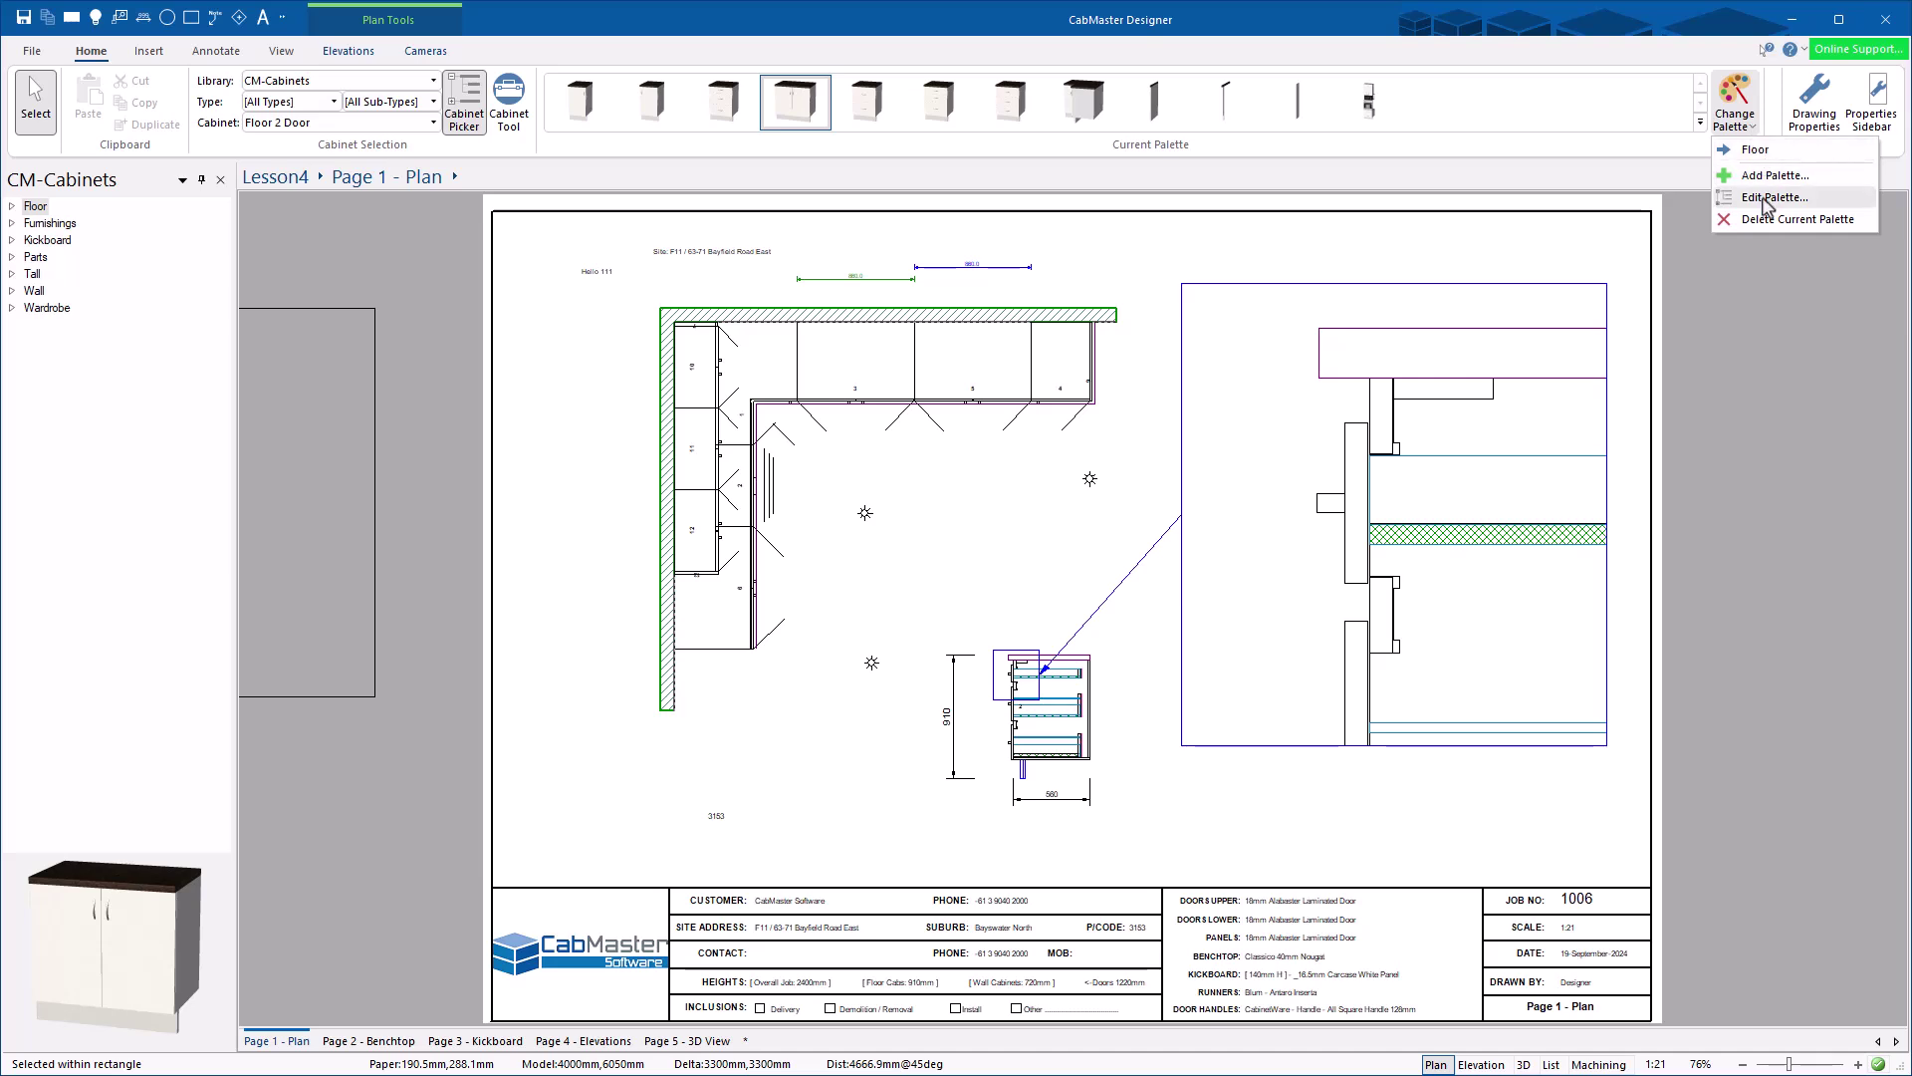
pyautogui.click(1764, 198)
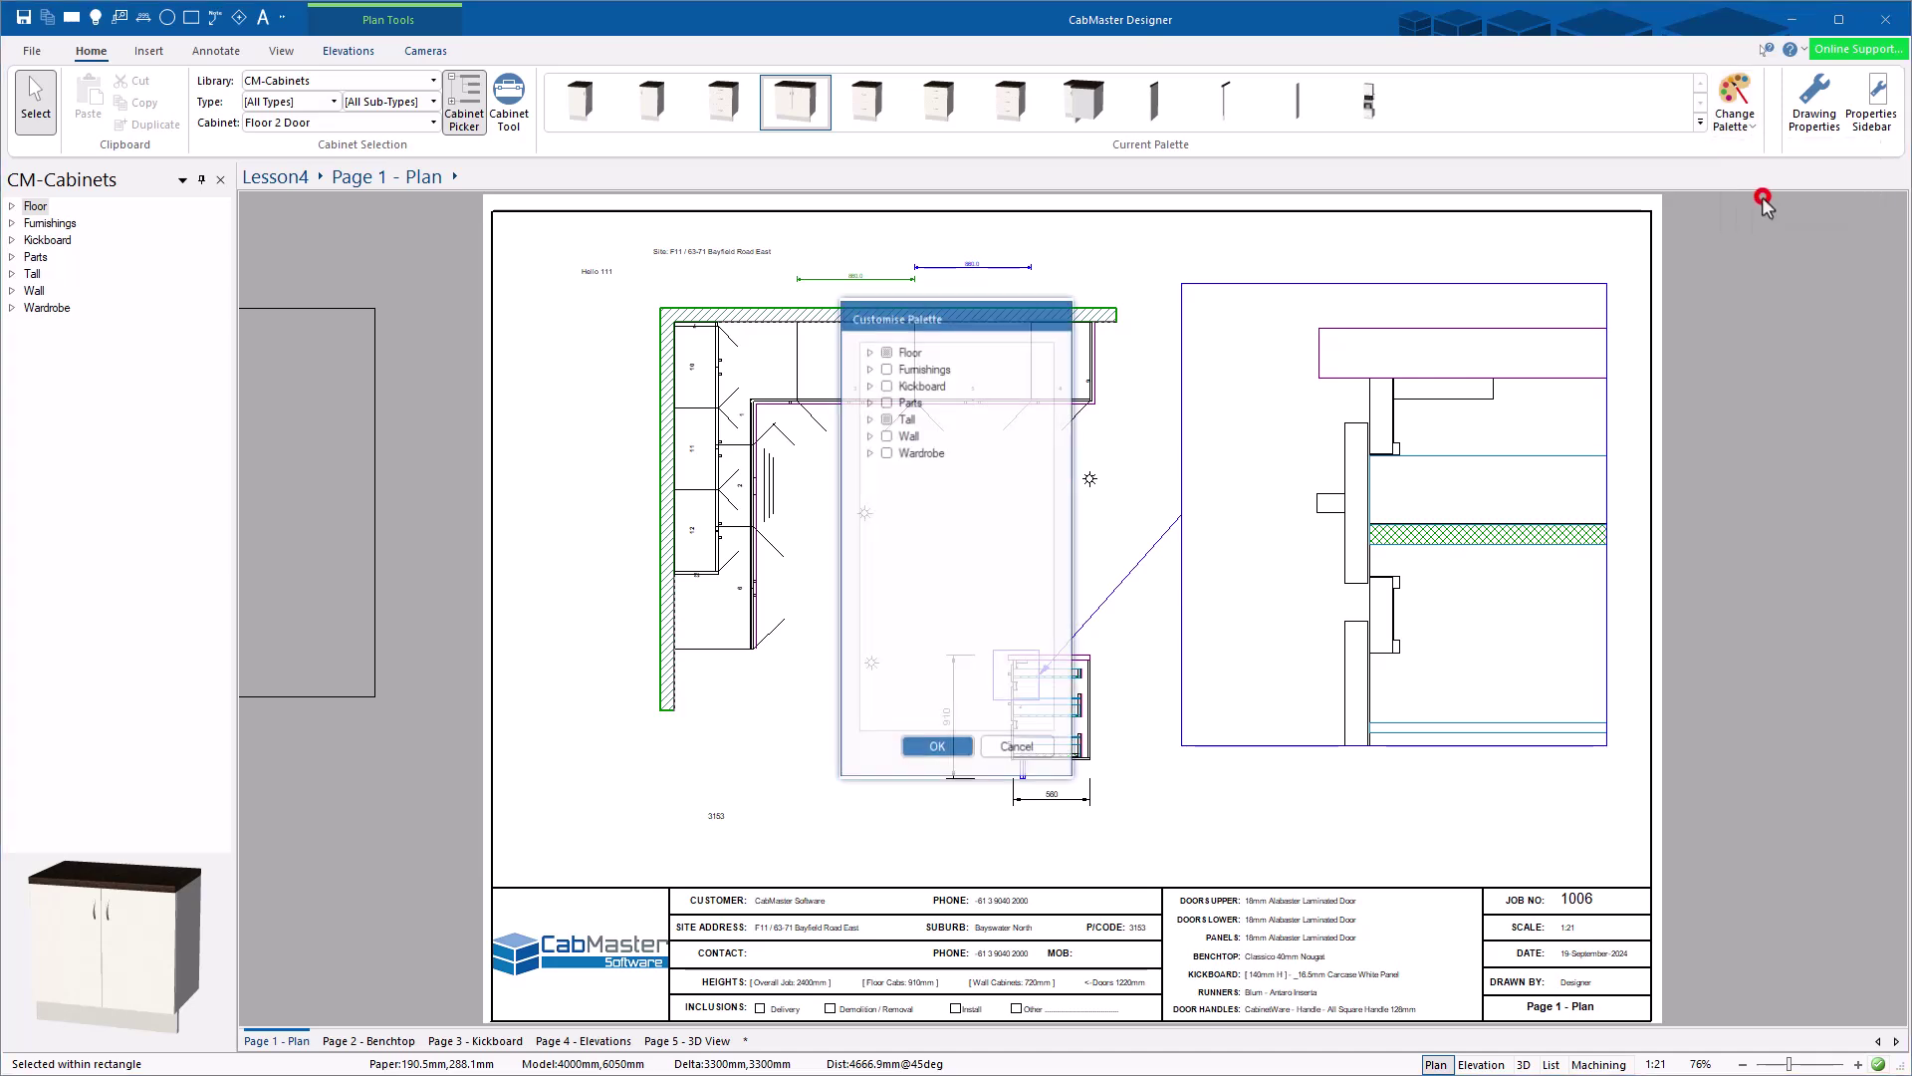
pyautogui.click(868, 351)
pyautogui.click(868, 351)
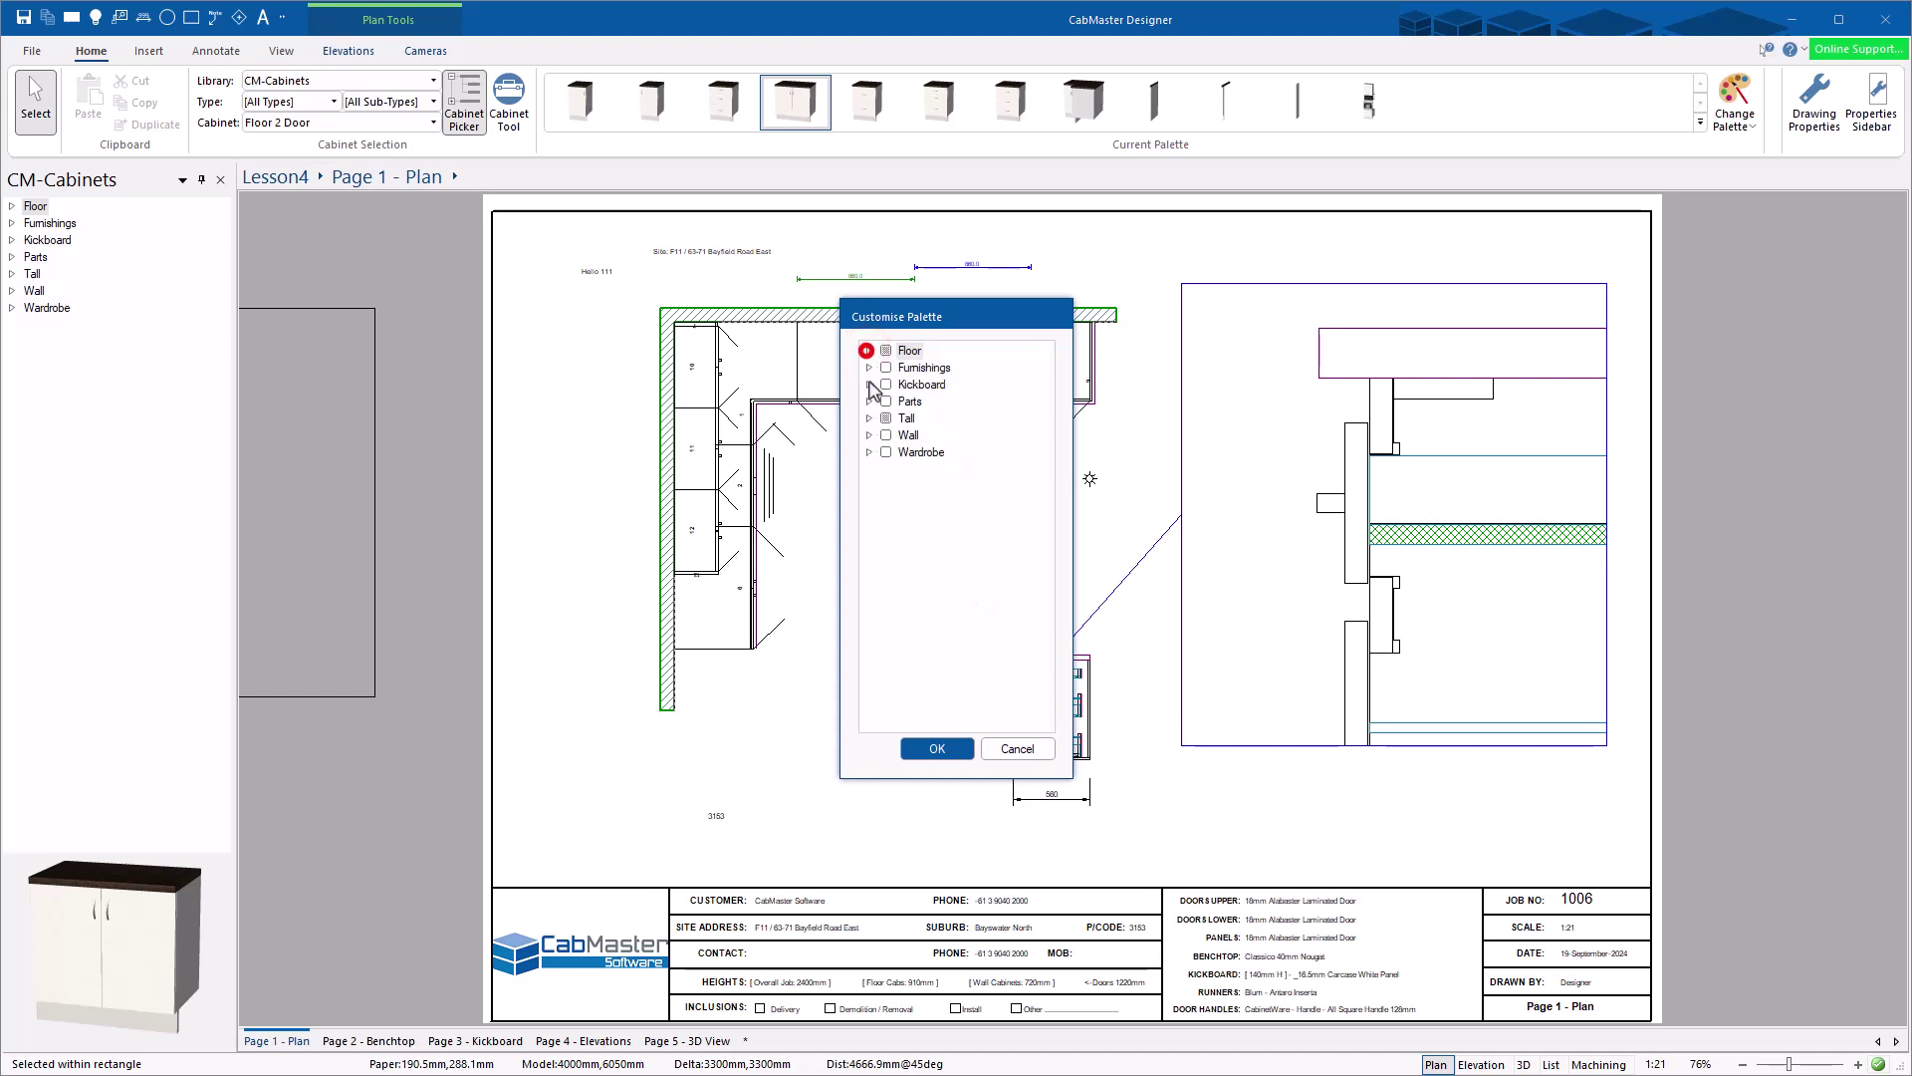
pyautogui.click(868, 436)
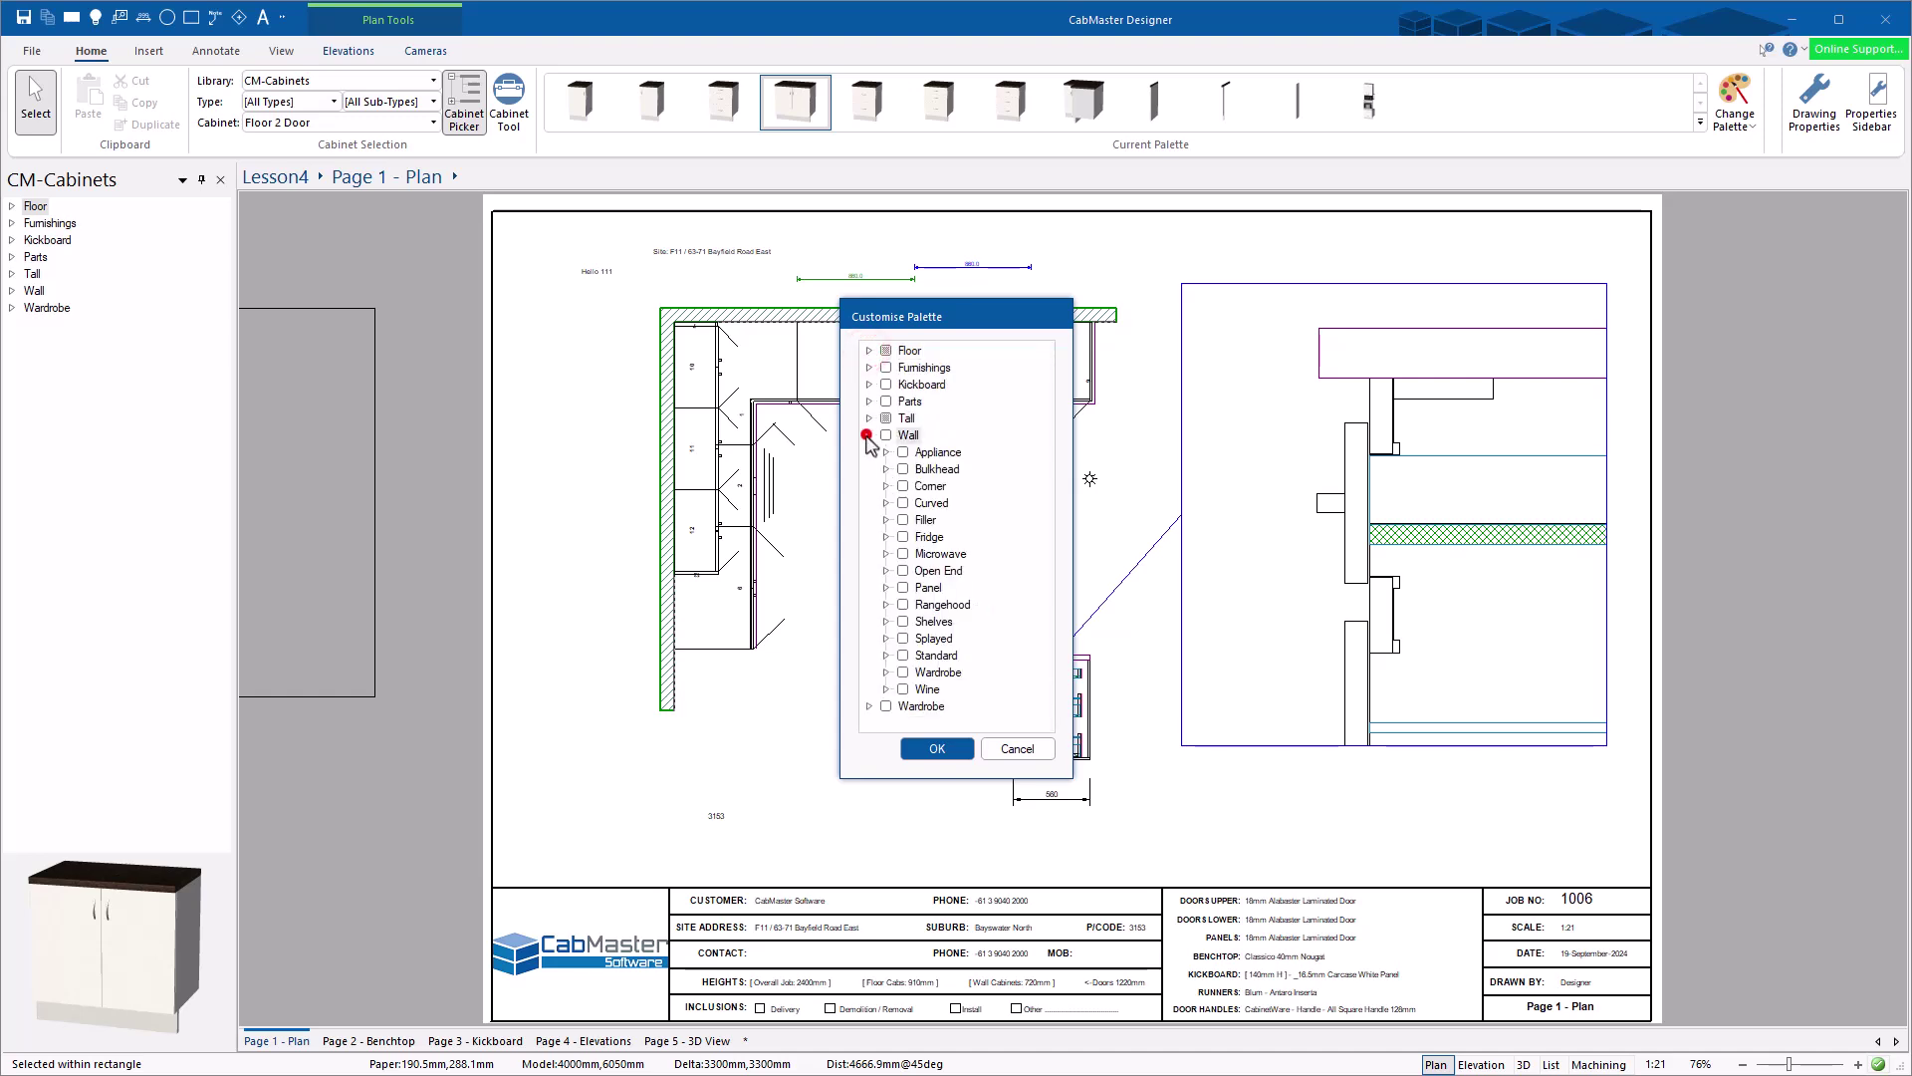
pyautogui.click(885, 519)
pyautogui.click(920, 571)
pyautogui.click(885, 519)
# Step: Include Wall End Panel and the standard Wall 2 Door cabinet in the palette and accept the customisation
pyautogui.click(886, 588)
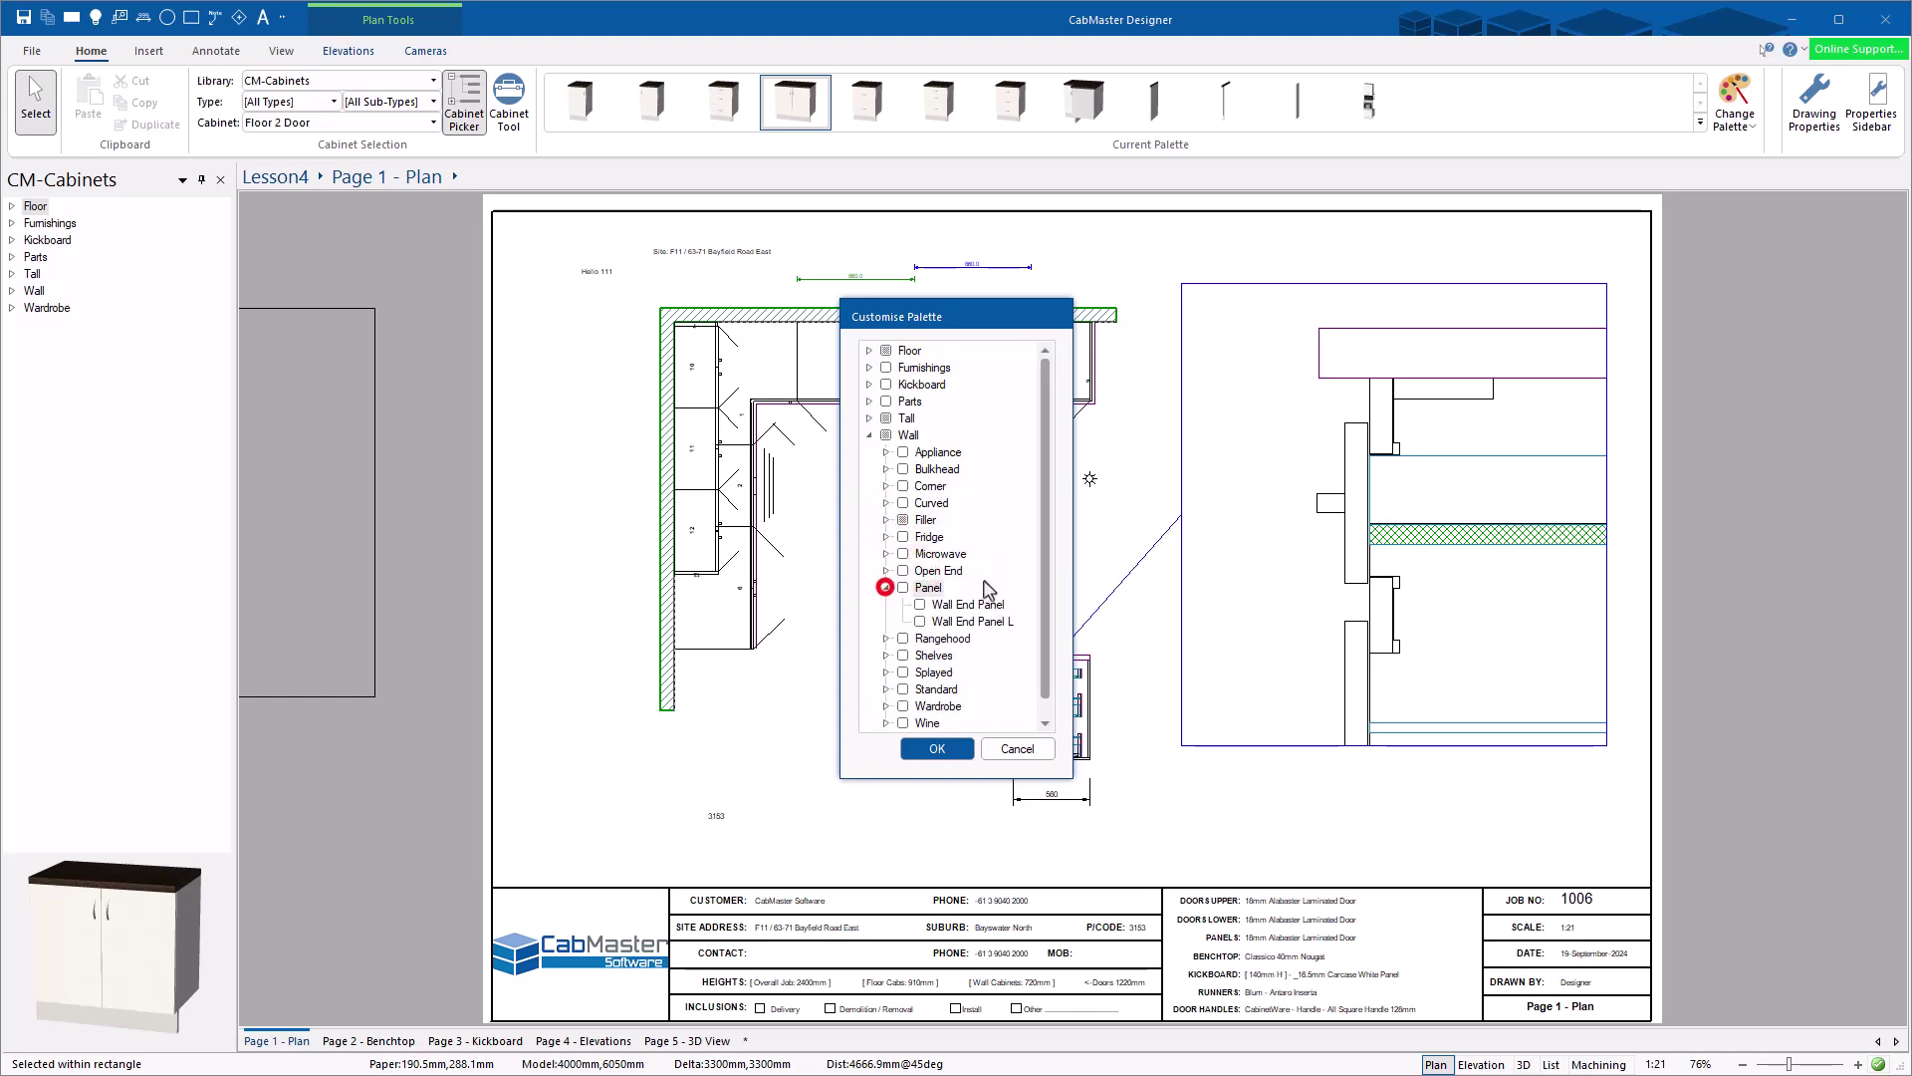
pyautogui.click(920, 605)
pyautogui.click(886, 588)
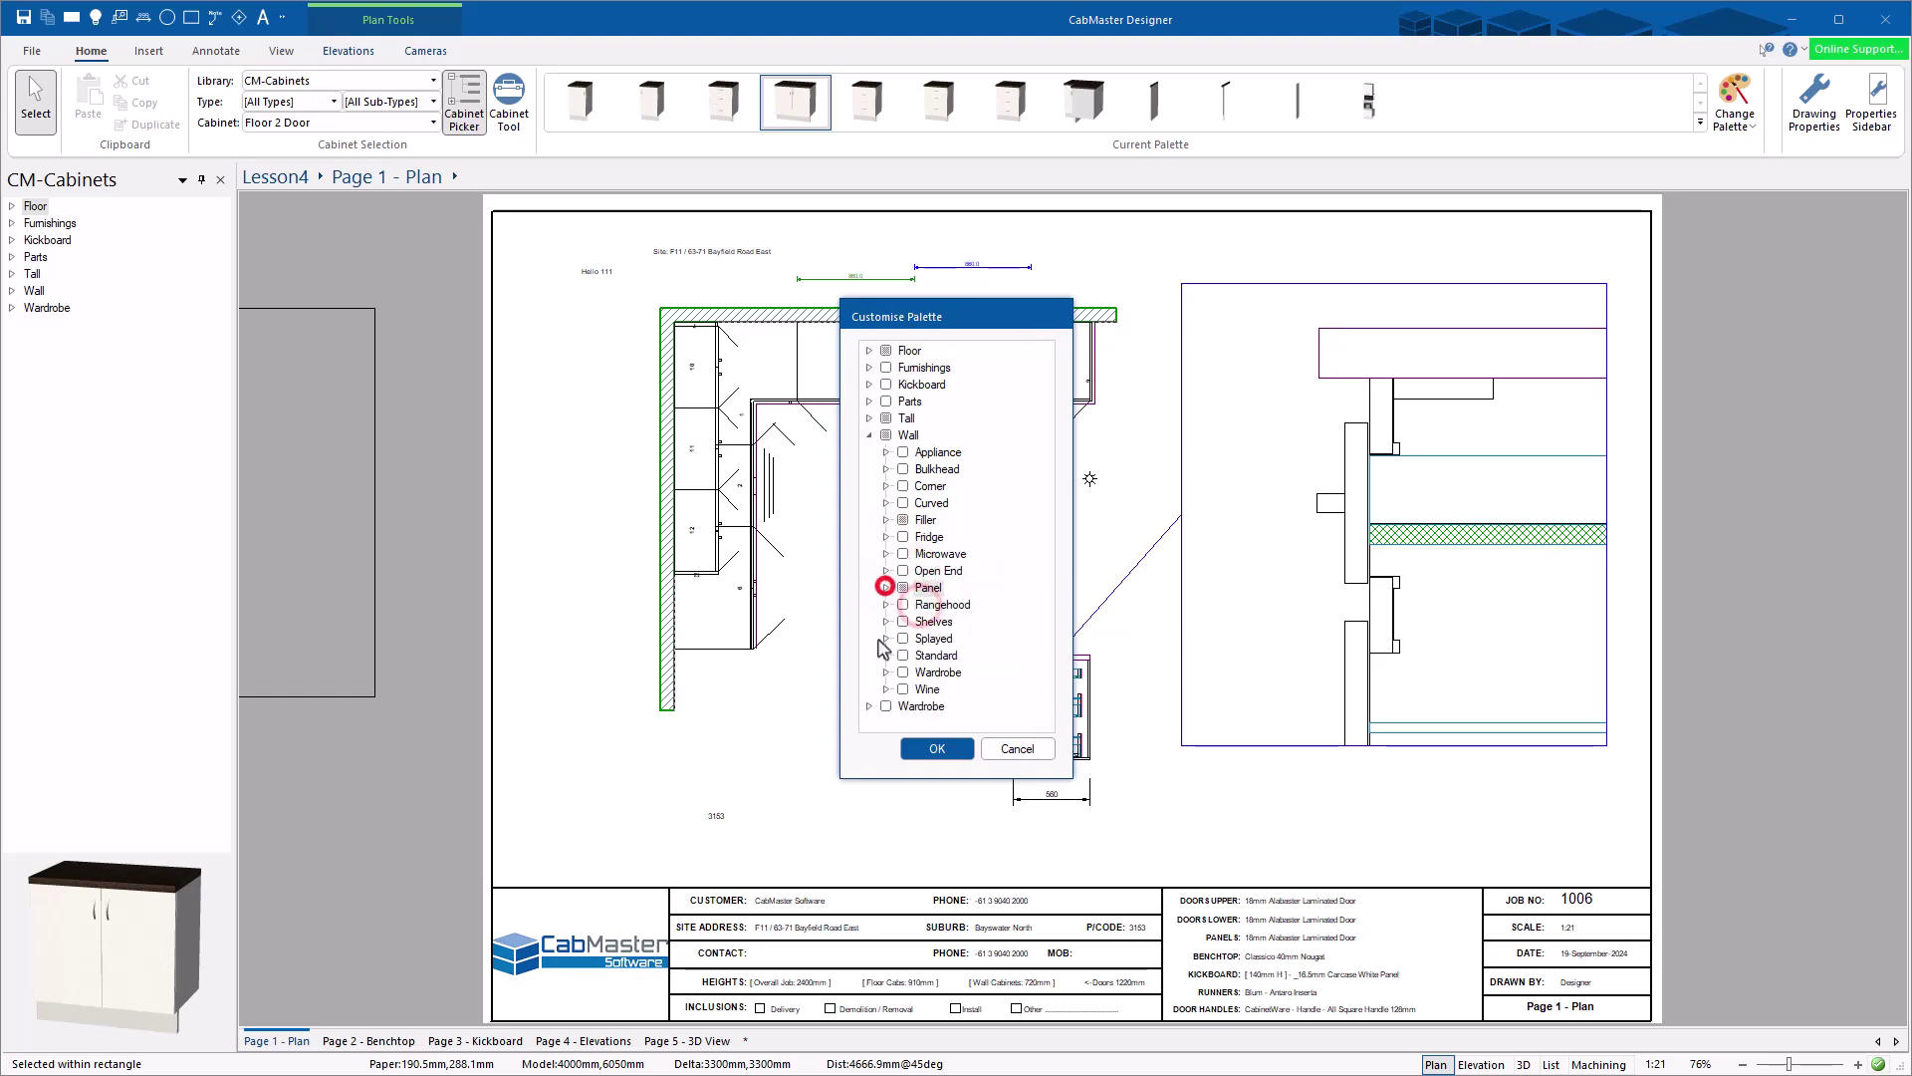
pyautogui.click(885, 655)
pyautogui.scroll(-4, 884, 652)
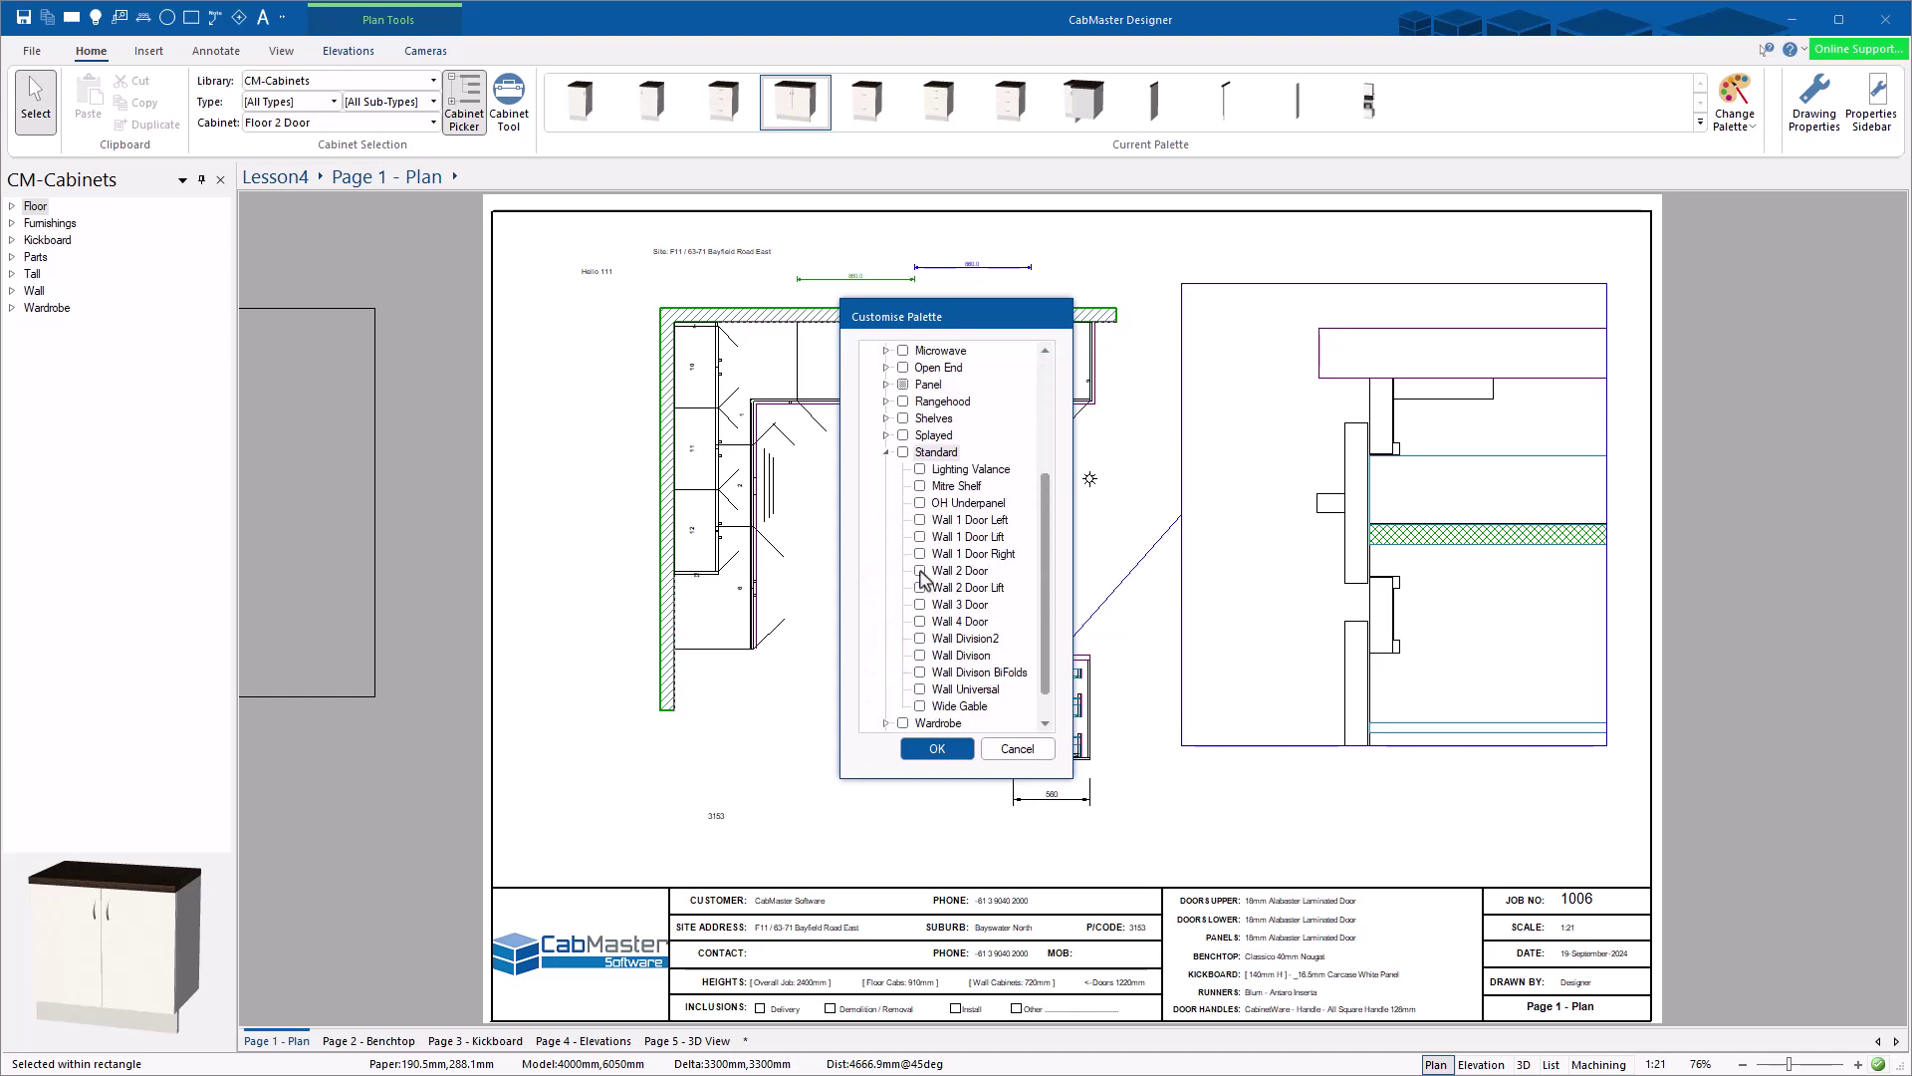
pyautogui.click(938, 748)
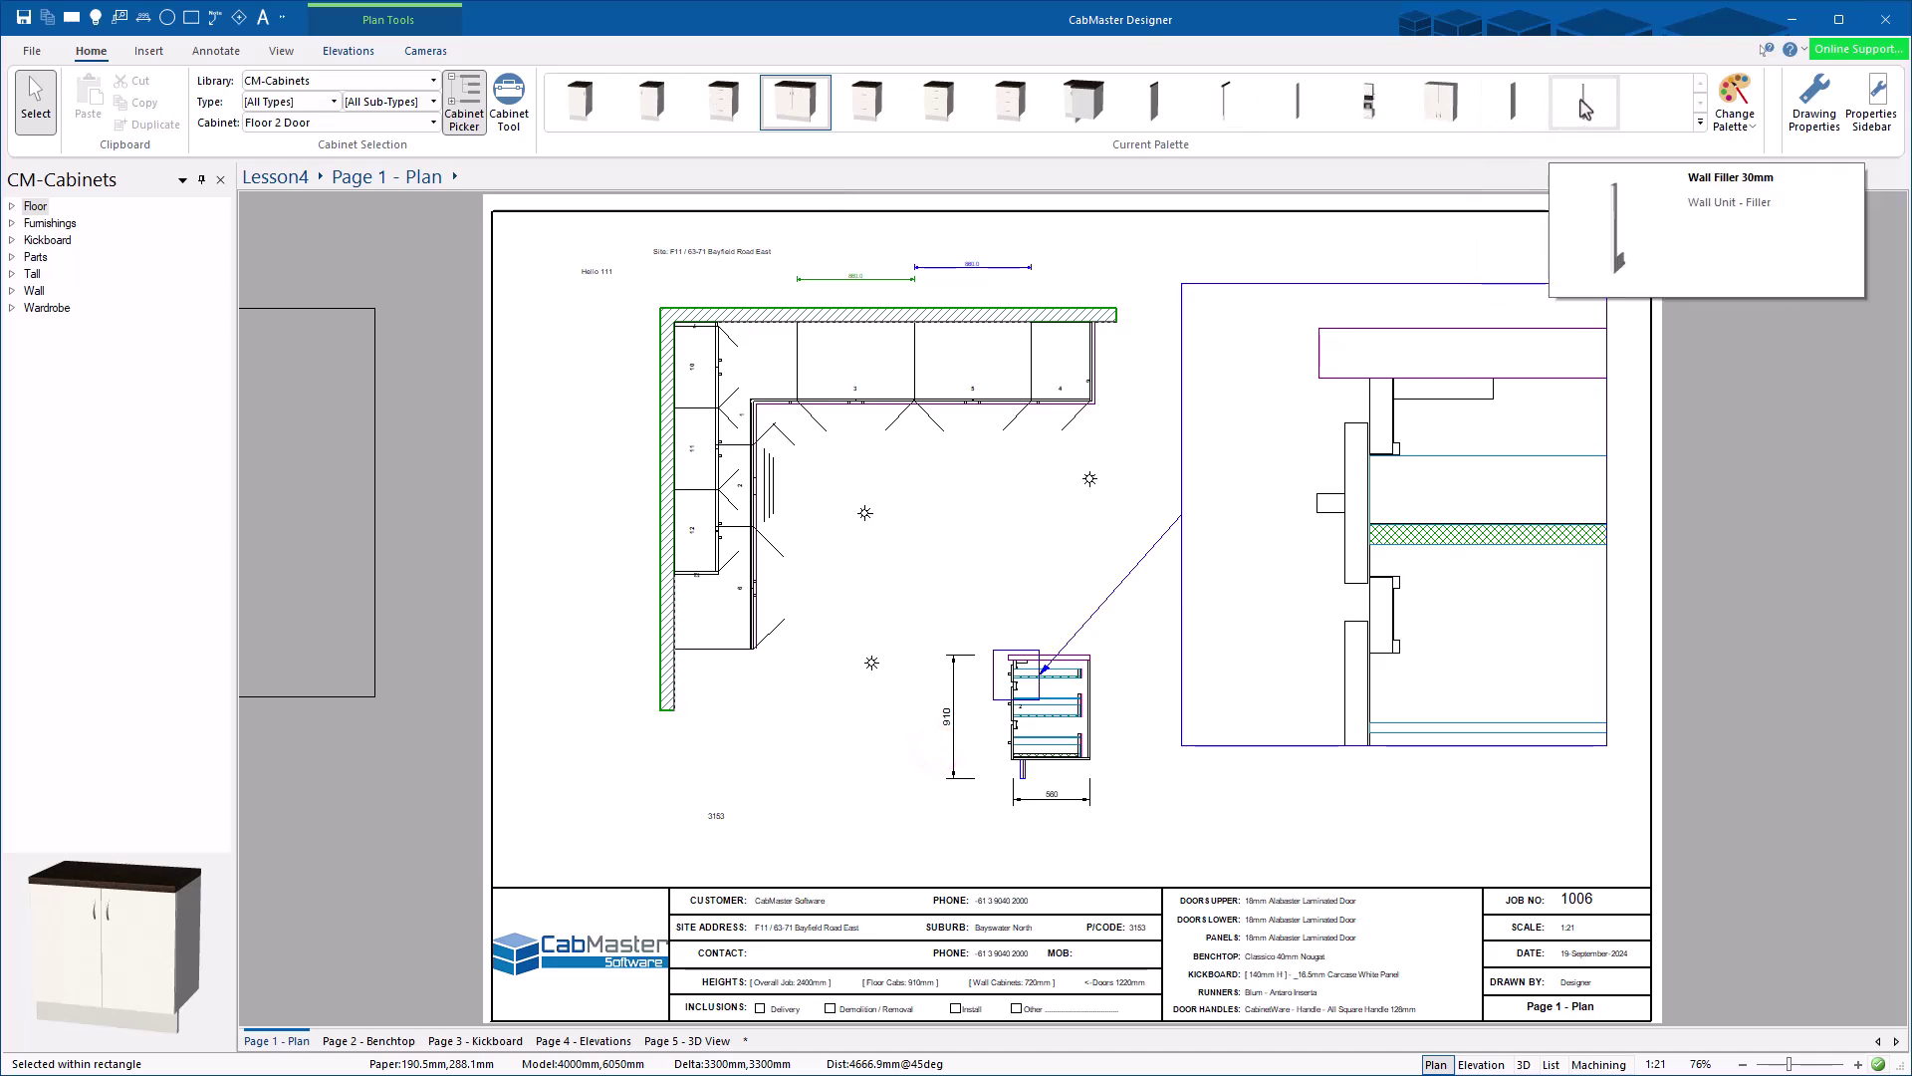
# Step: Place a Wall Filler 30mm against the left wall below the end floor cabinet and remove it
pyautogui.click(1584, 108)
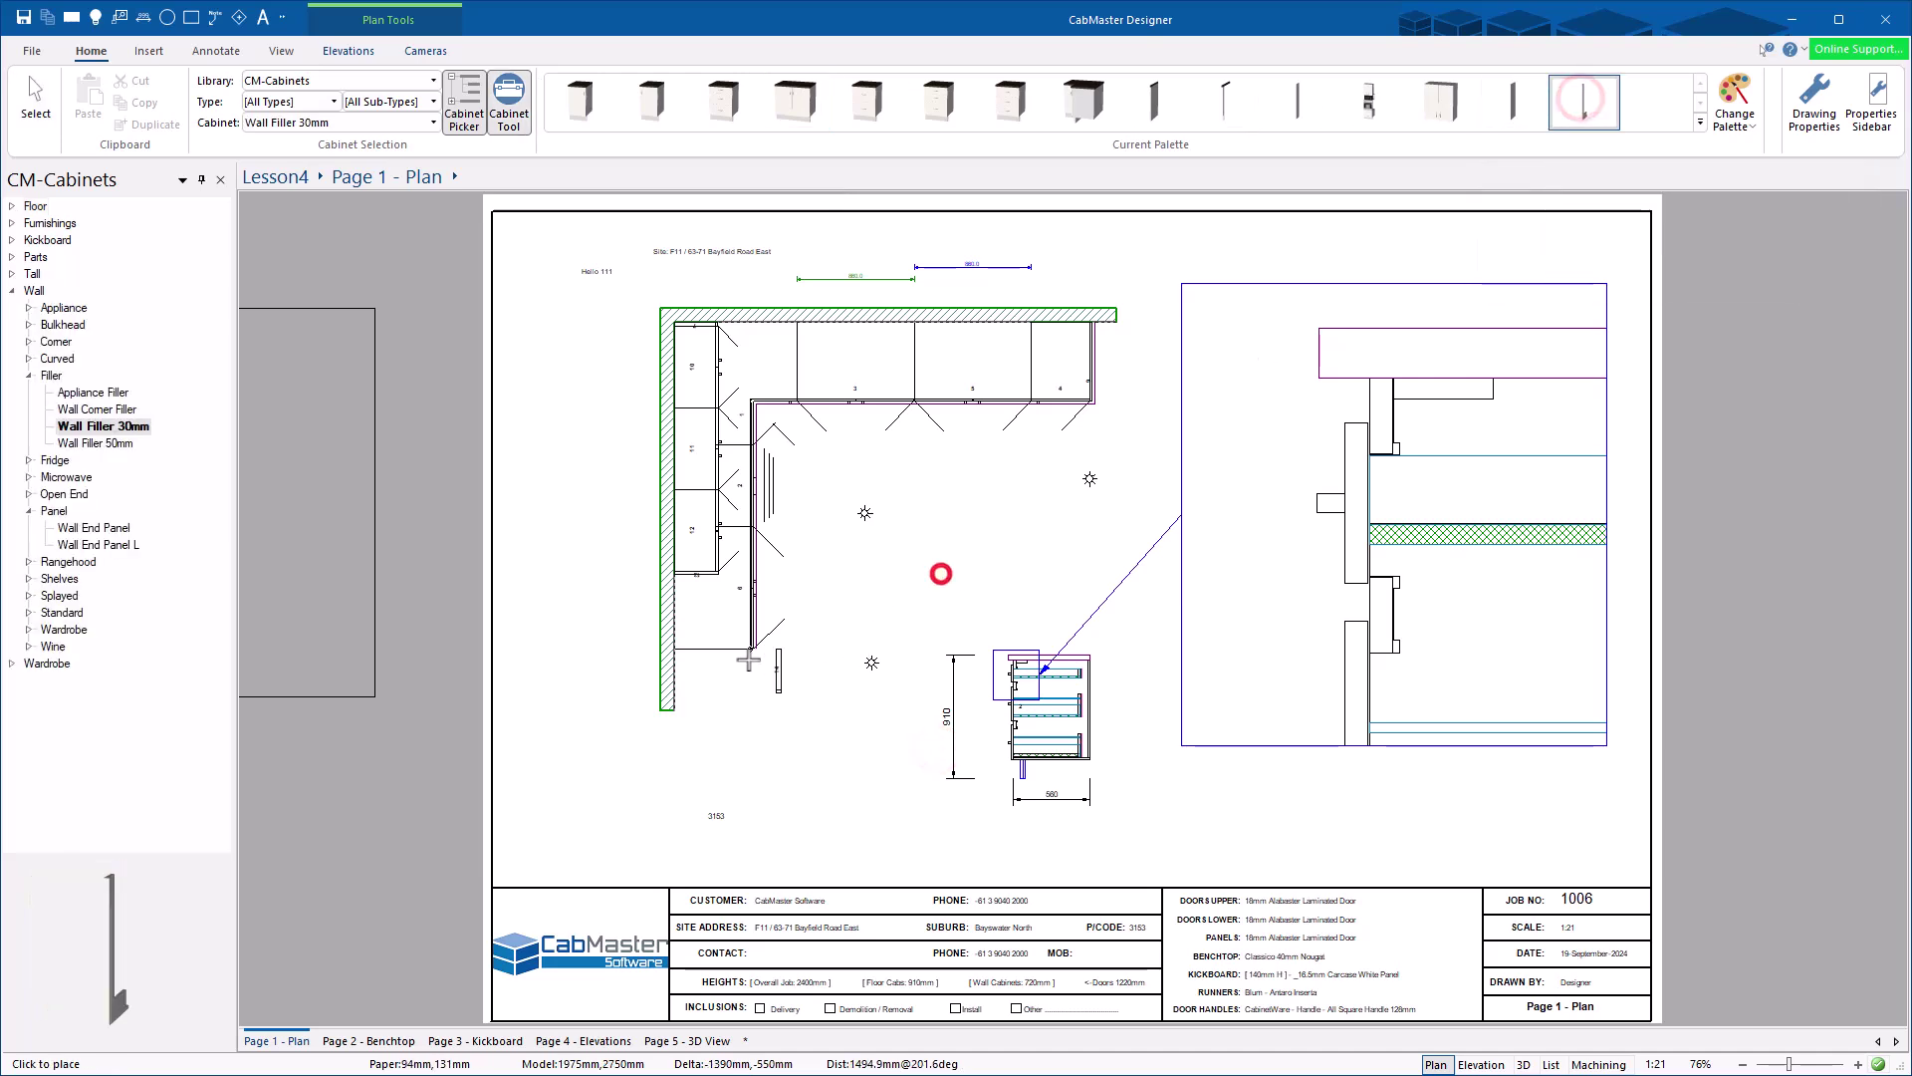
pyautogui.click(674, 682)
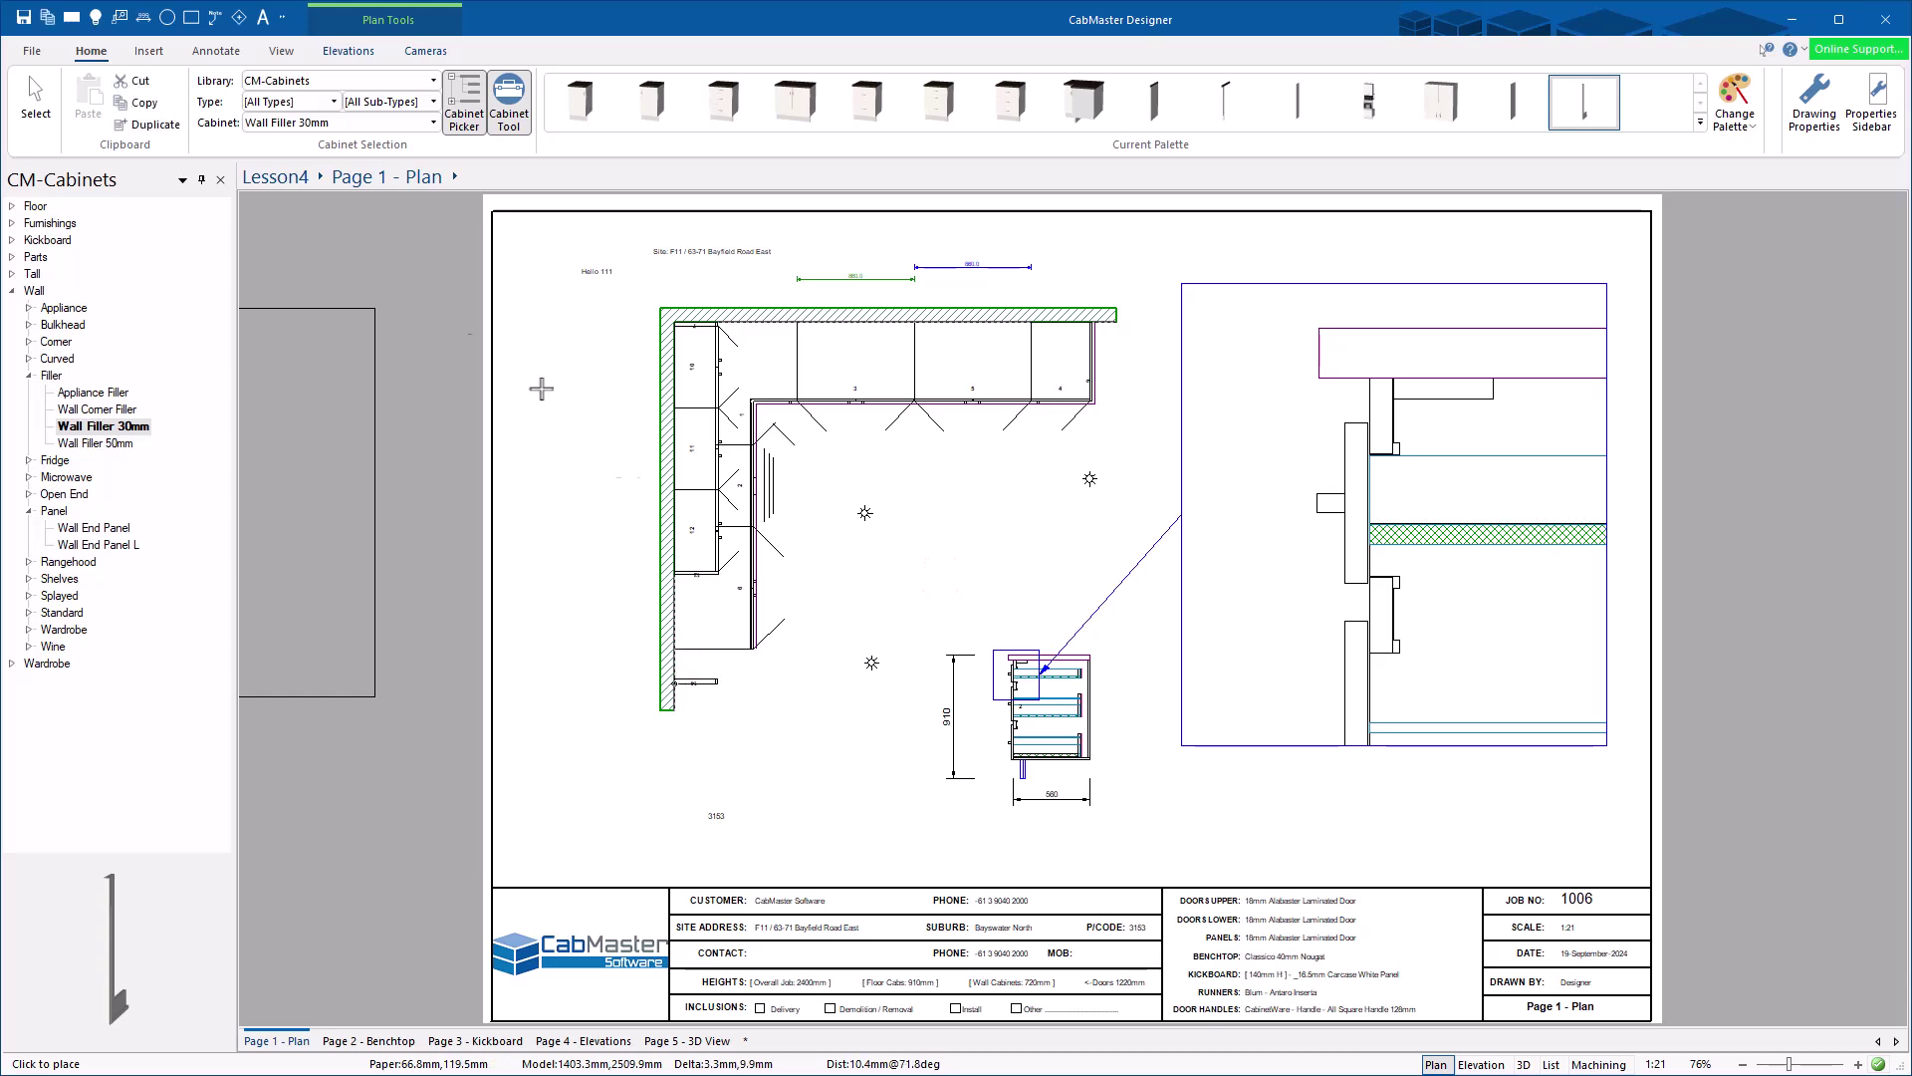
pyautogui.click(36, 99)
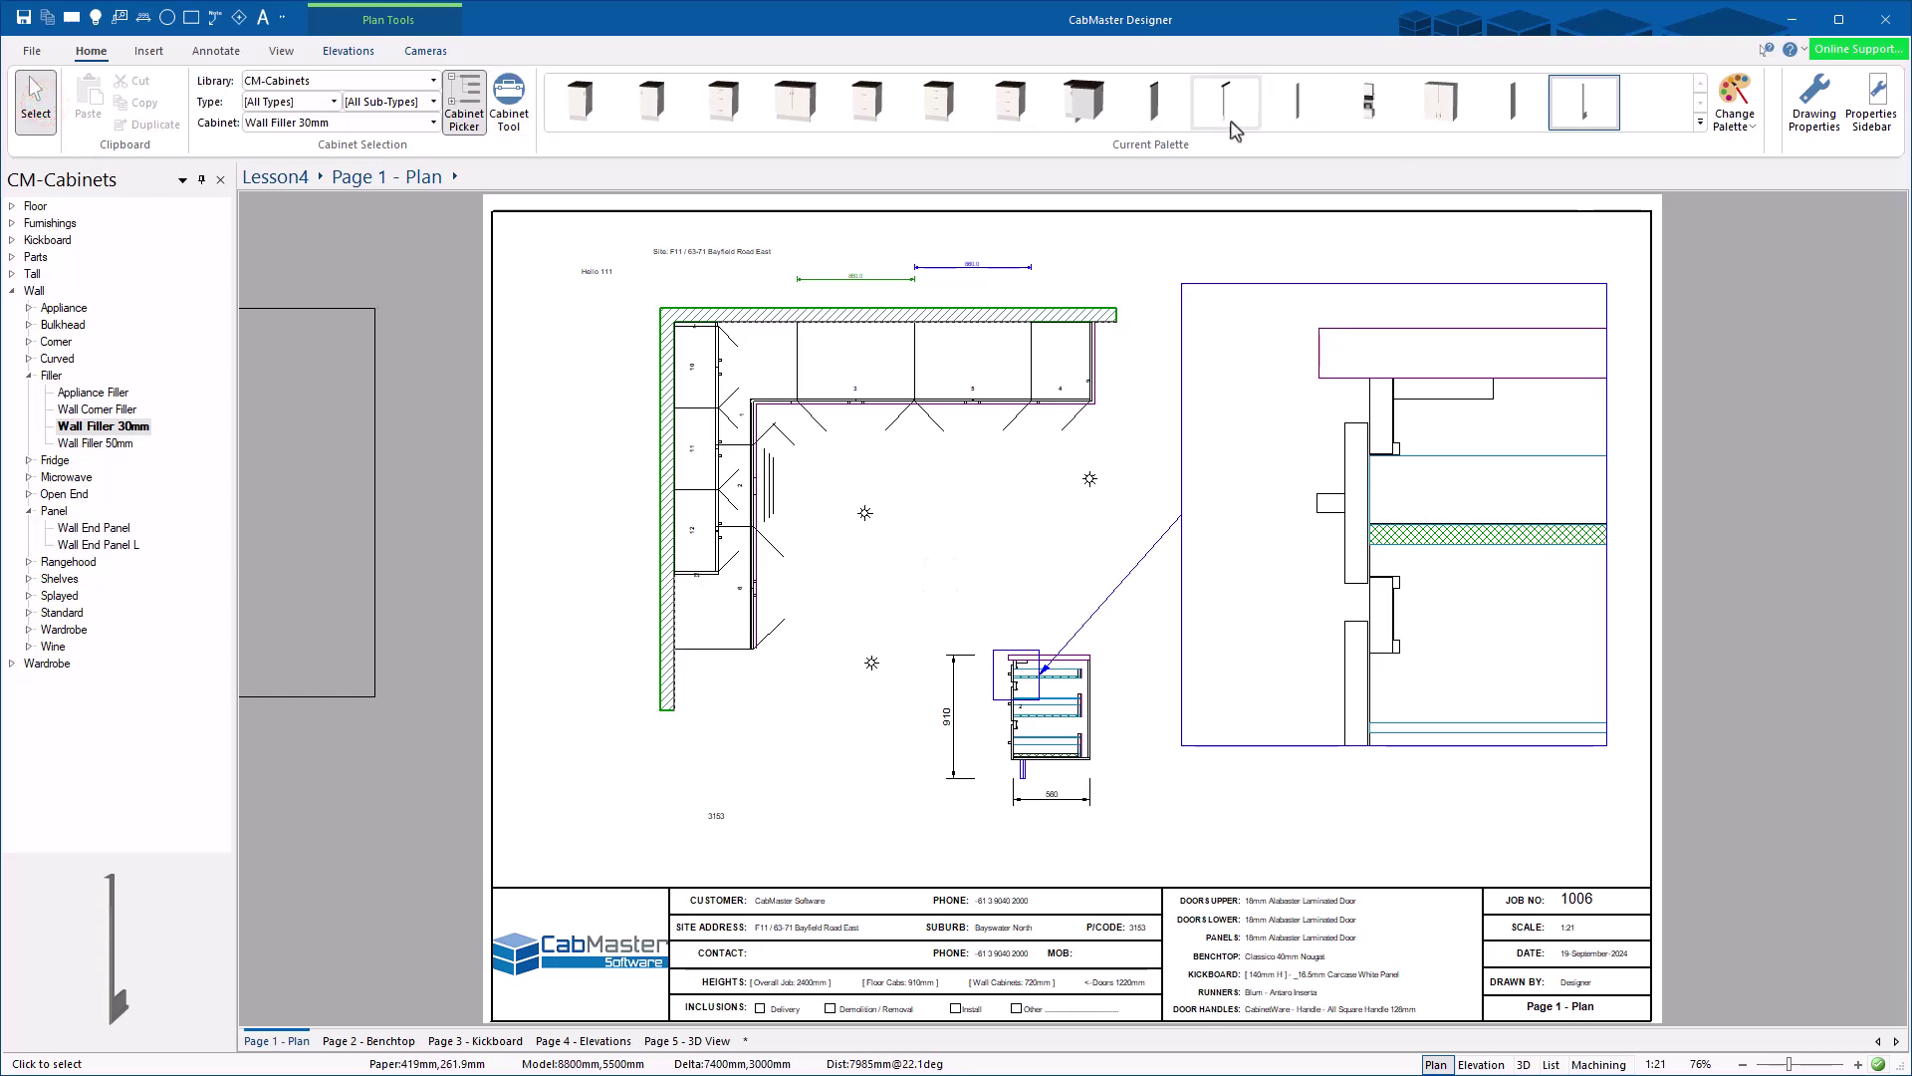
# Step: Place a Wall 2 Door cabinet along the upper wall and fit a Wall End Panel on each side
pyautogui.click(1447, 107)
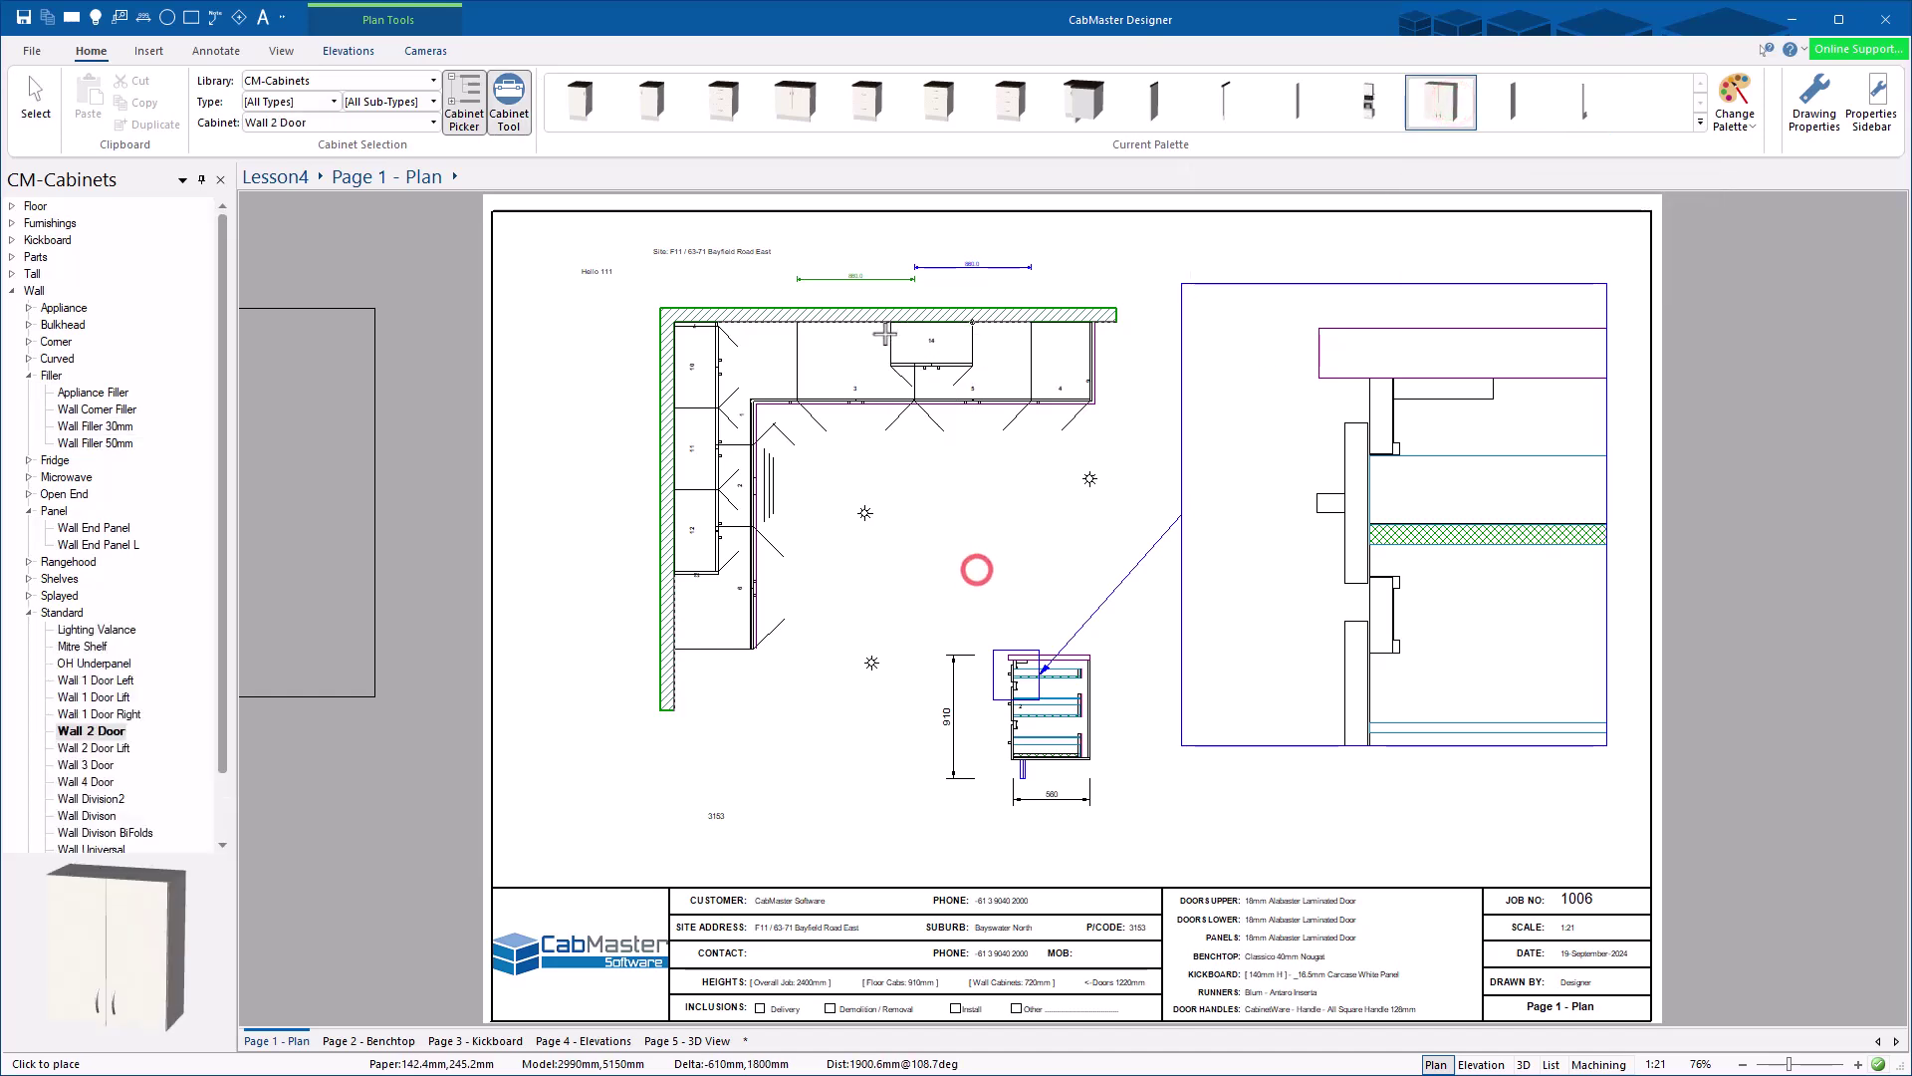
pyautogui.click(885, 333)
pyautogui.click(1510, 108)
pyautogui.click(1123, 351)
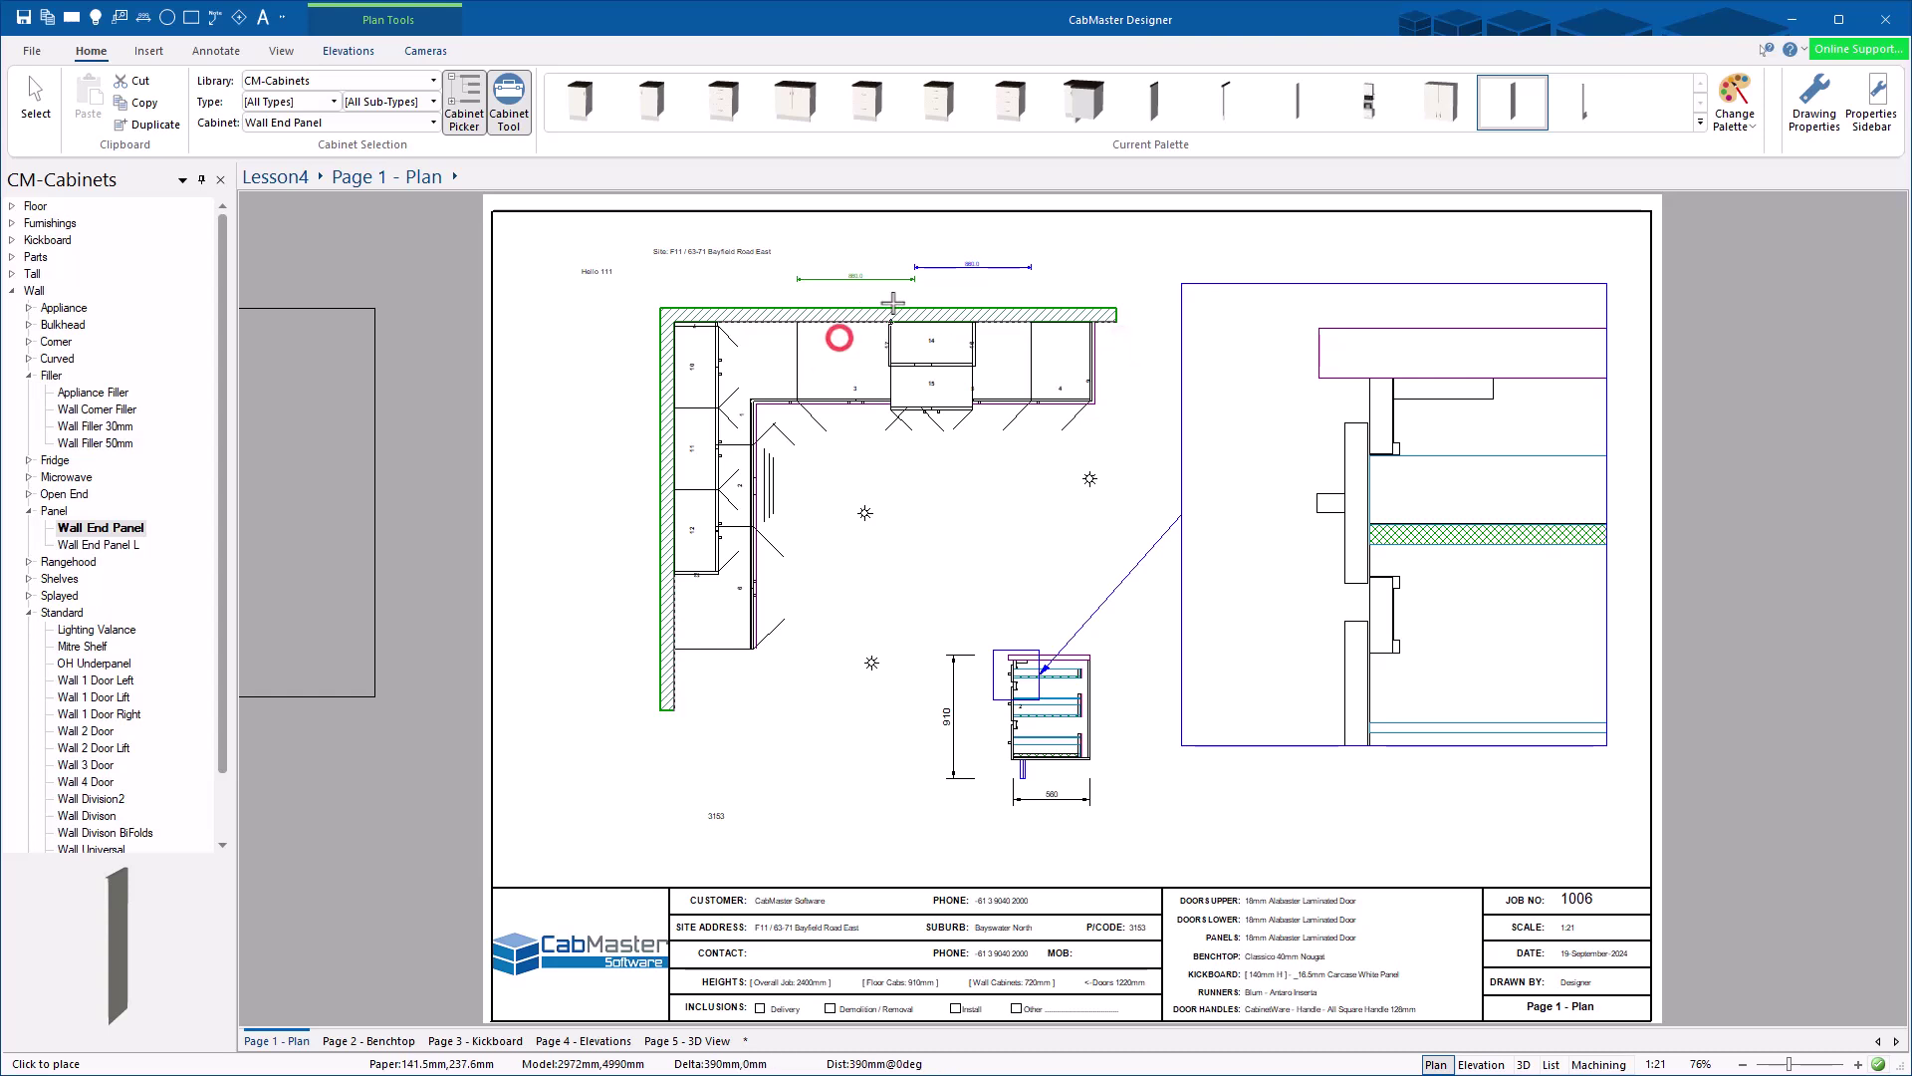
# Step: Remove the extra Wall 2 Door cabinet in front of the one on the upper wall and clear the selection
pyautogui.click(35, 95)
pyautogui.click(936, 399)
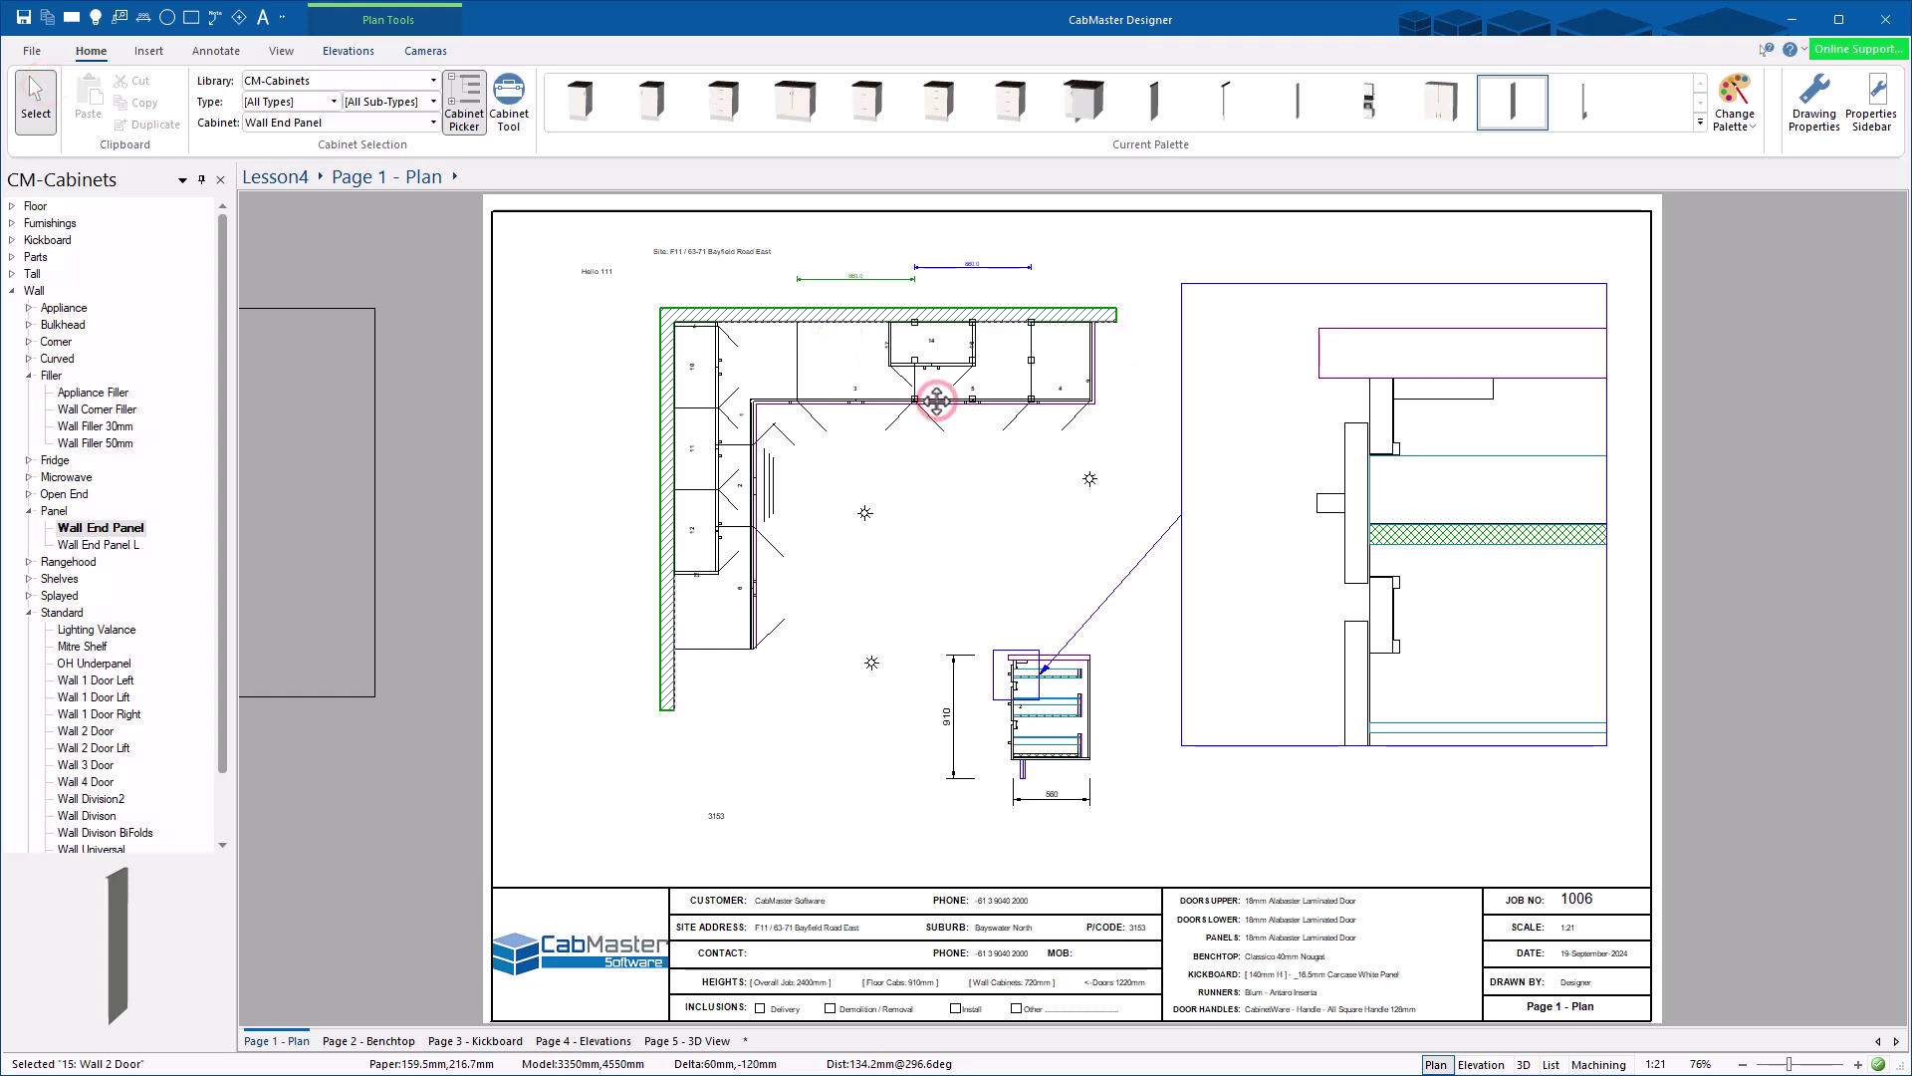
pyautogui.click(1006, 496)
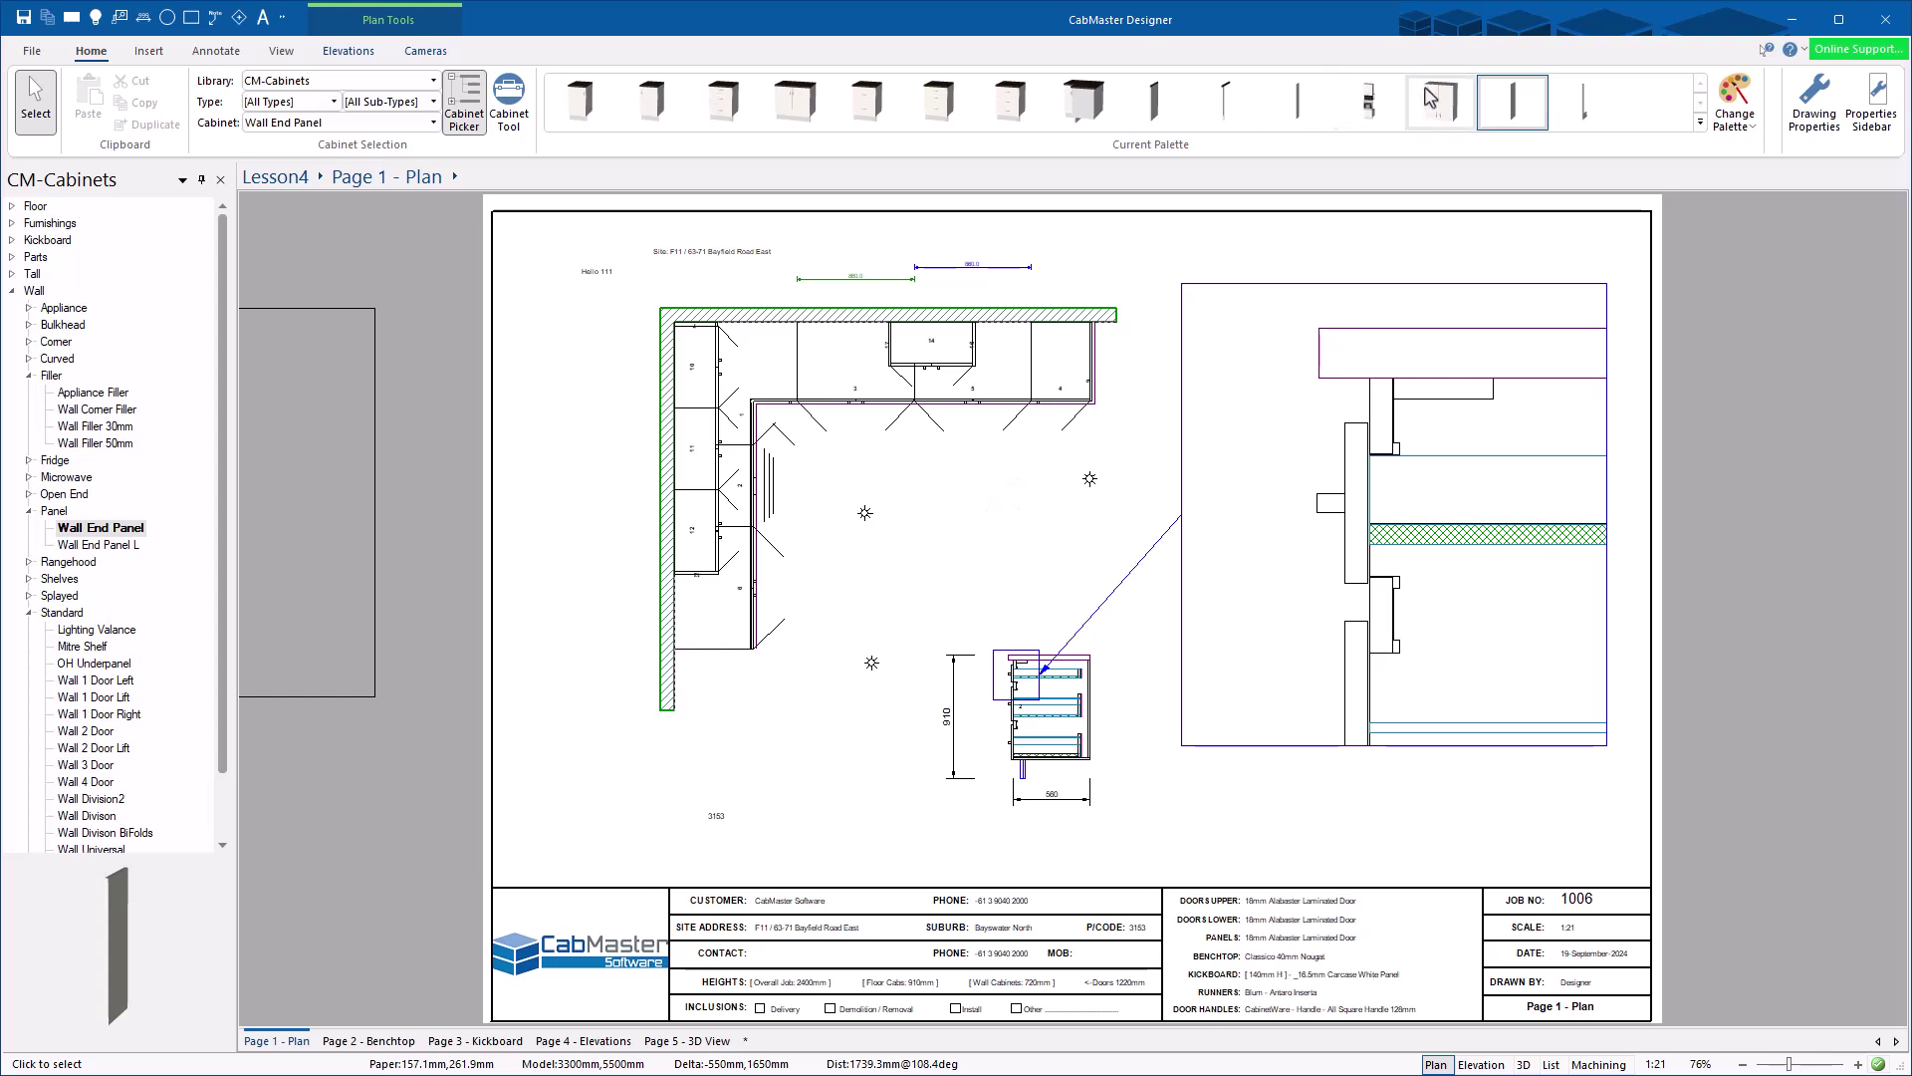
# Step: Set the width of the Floor 1 Door Right palette tool to 300 mm in its general settings and close the settings
pyautogui.click(1720, 109)
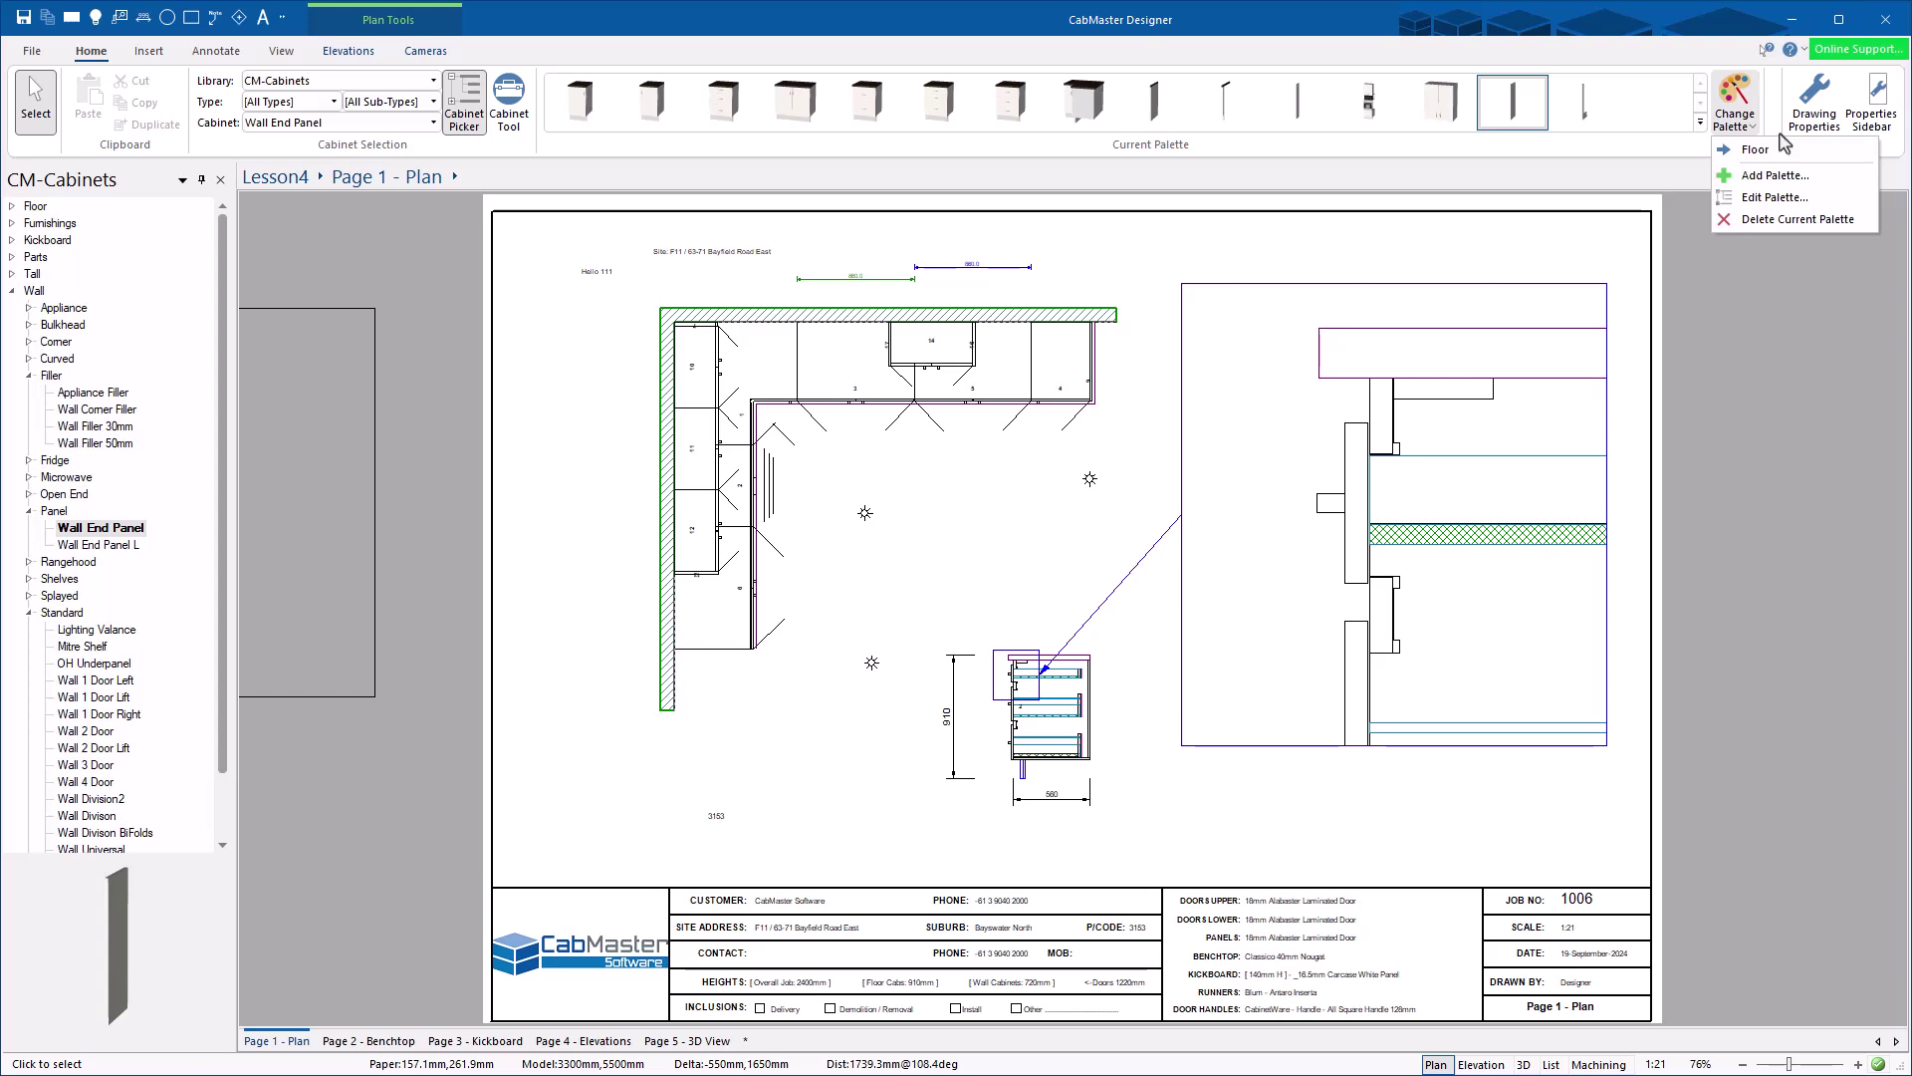
pyautogui.doubleClick(652, 100)
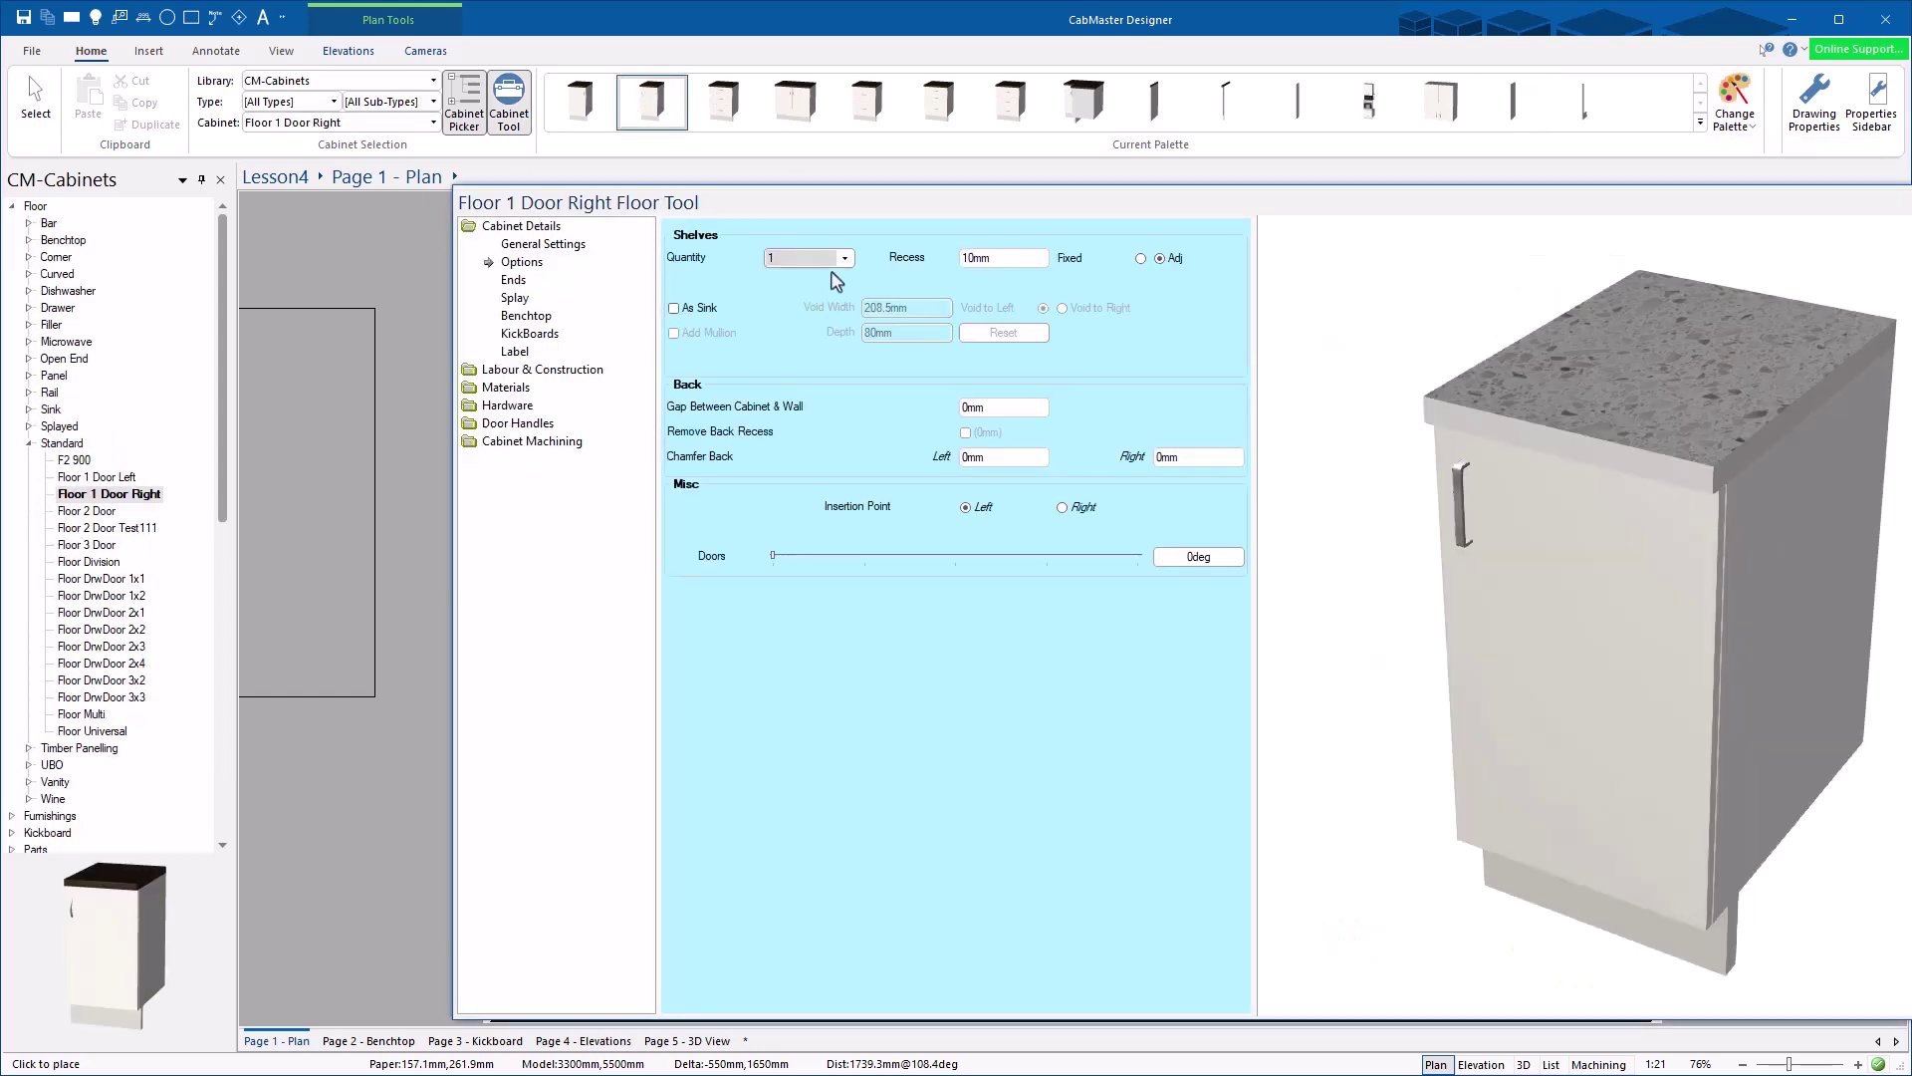
pyautogui.click(549, 242)
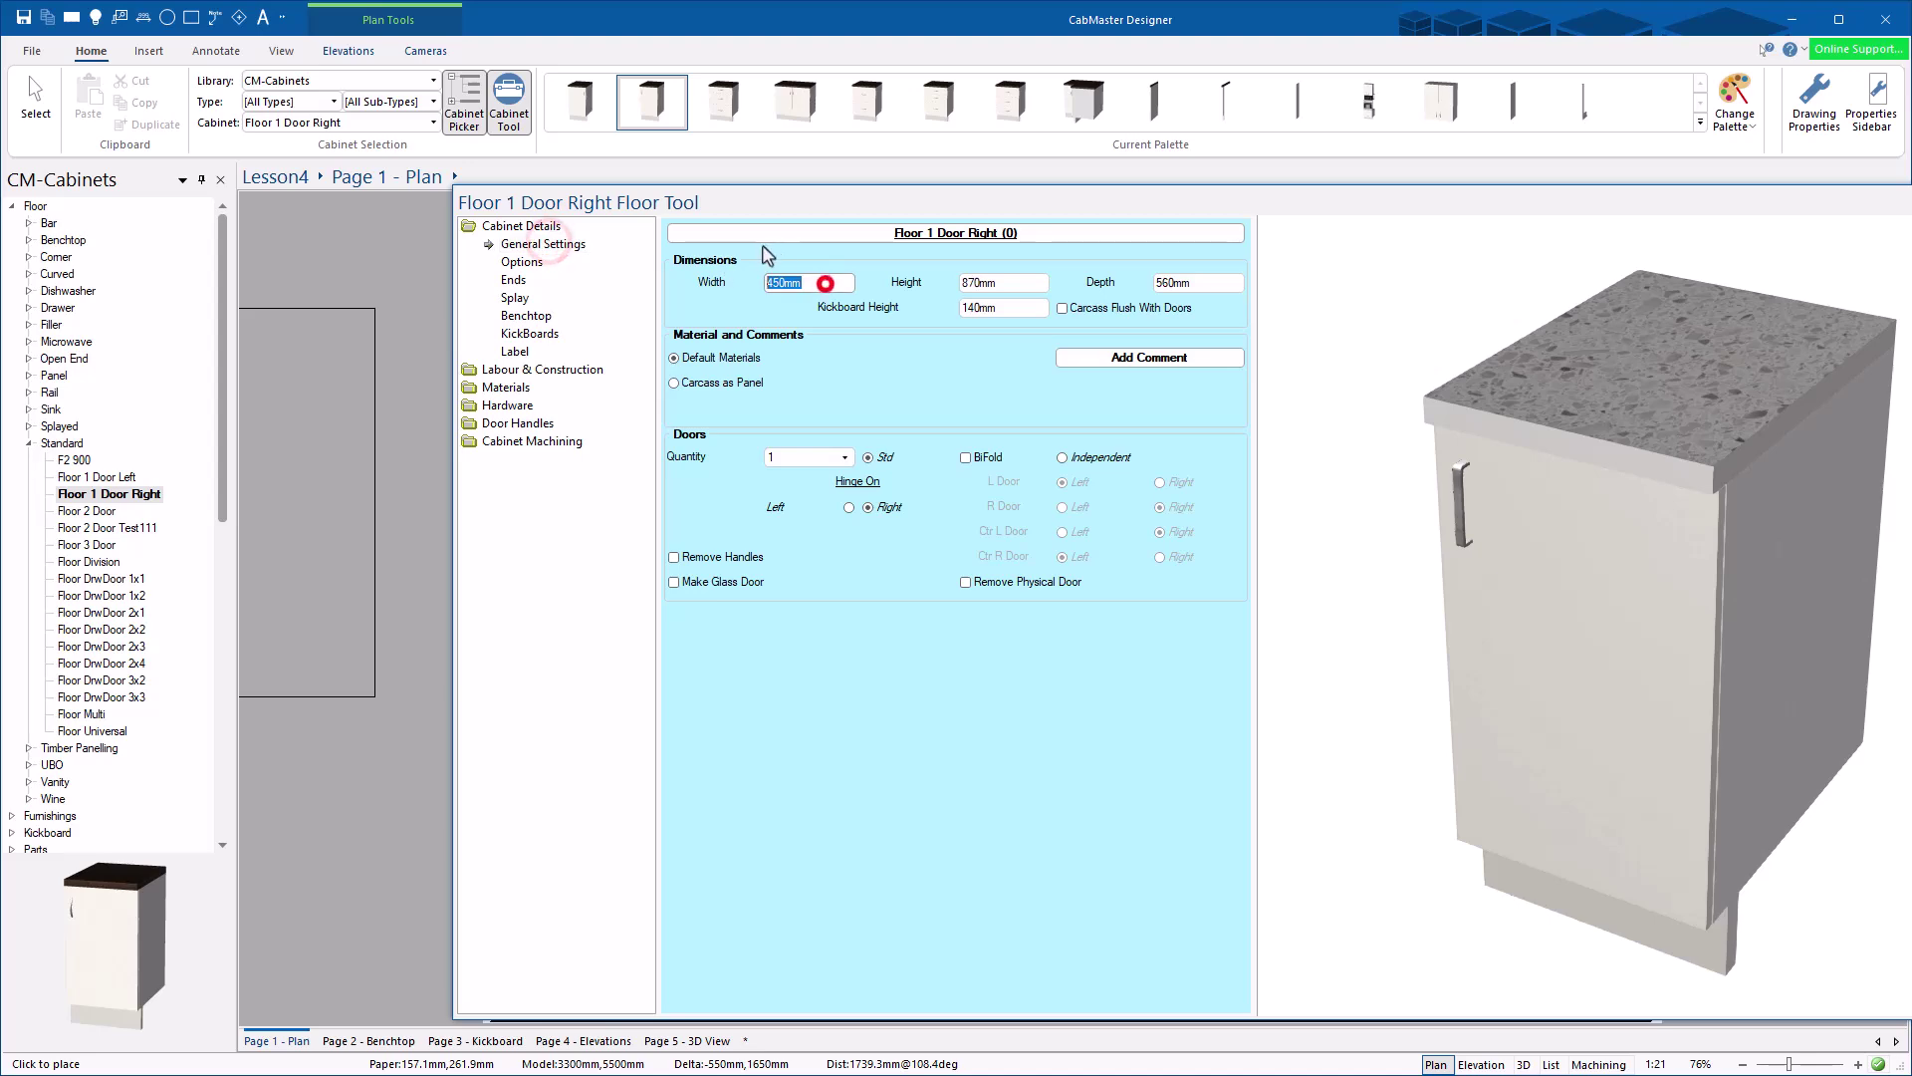
pyautogui.press('Tab')
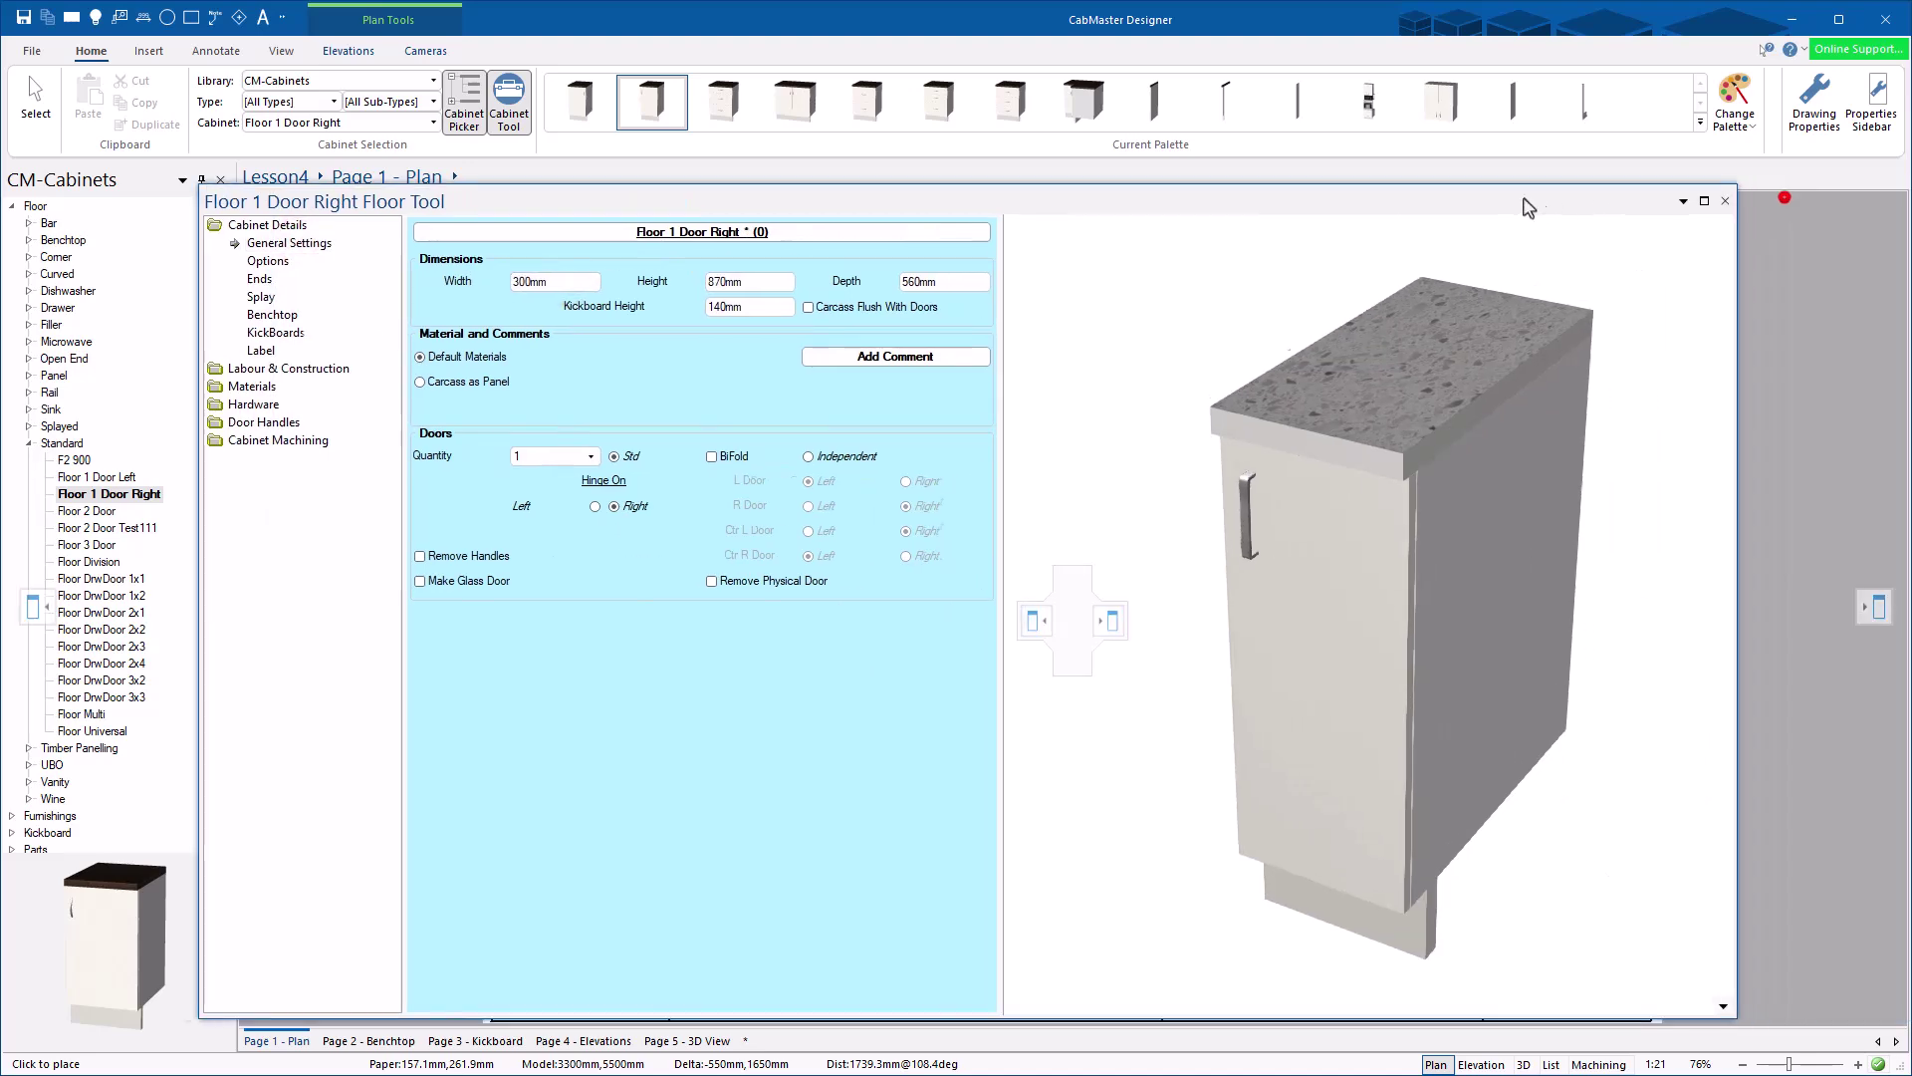
pyautogui.click(1784, 189)
# Step: Place a Floor 1 Door Right cabinet in the open area of the plan and delete it
pyautogui.click(1080, 498)
pyautogui.press('Escape')
pyautogui.click(981, 505)
pyautogui.press('Delete')
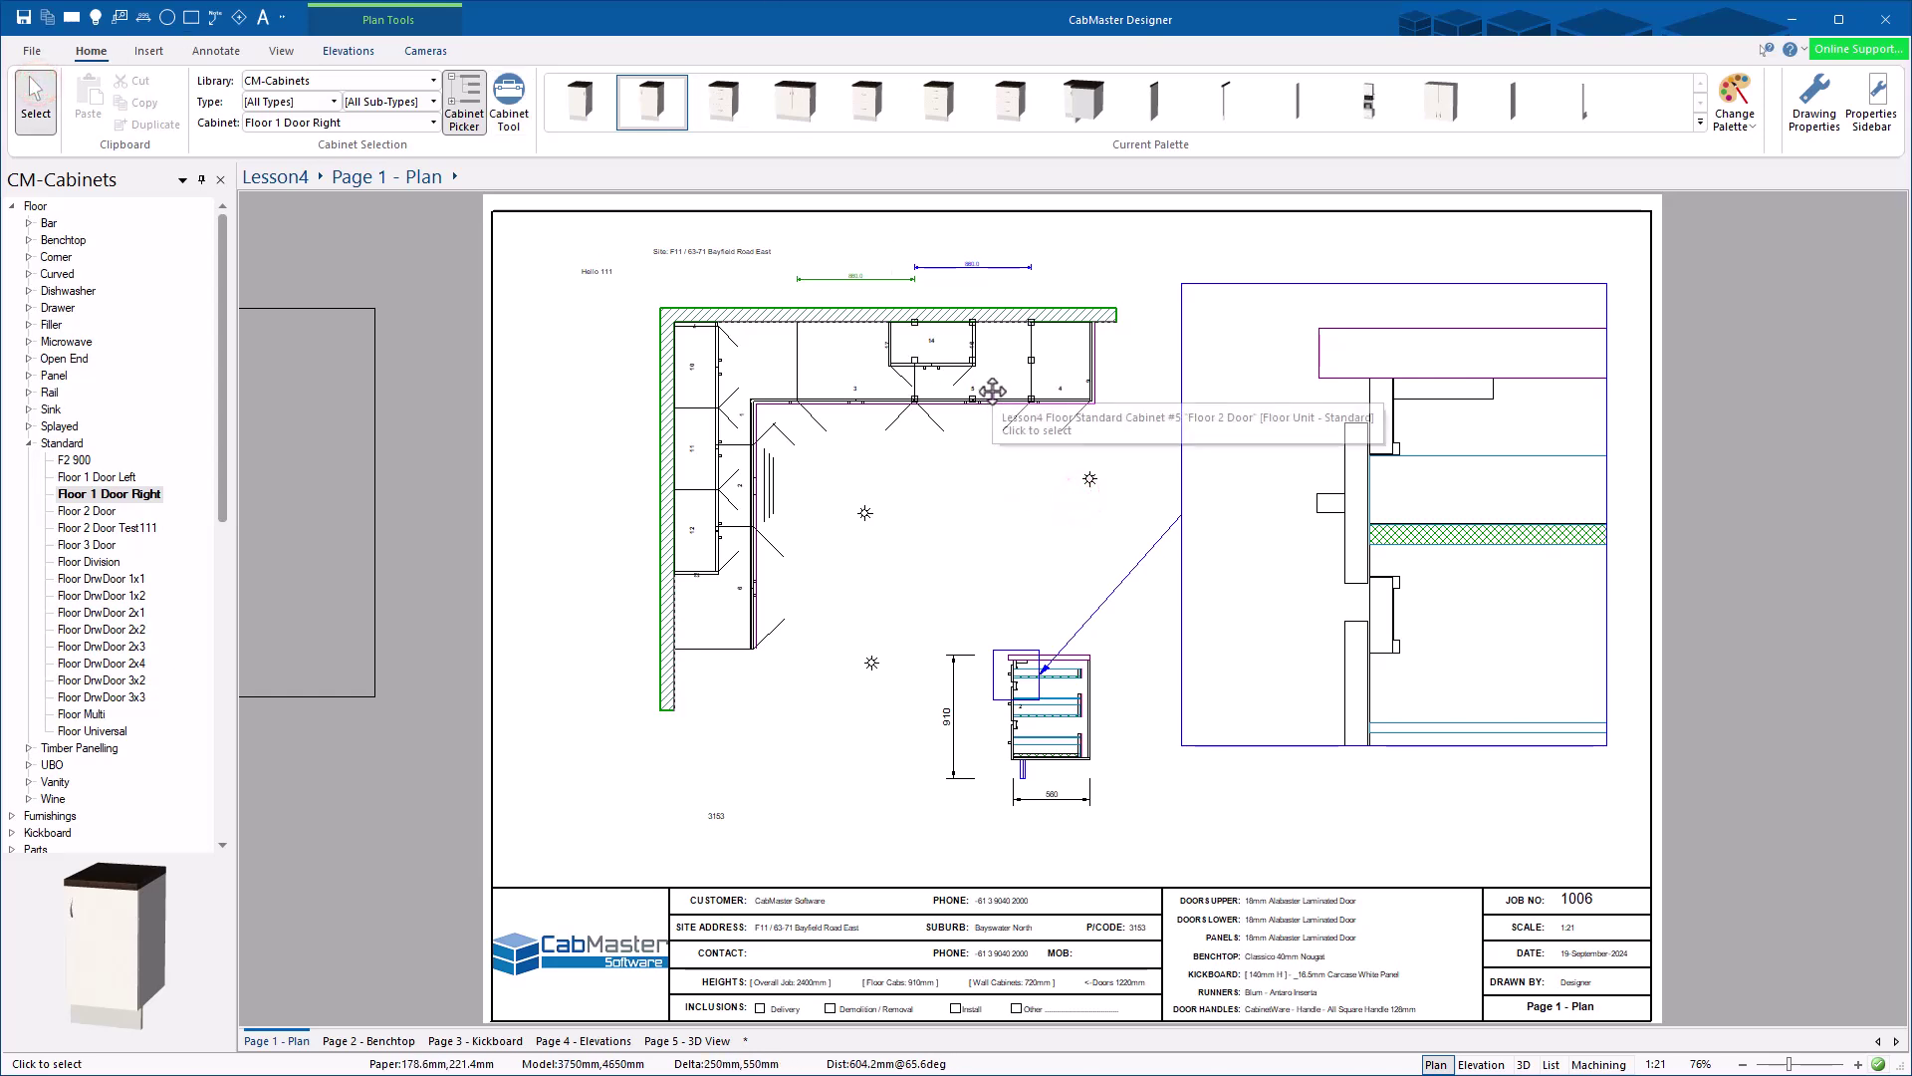